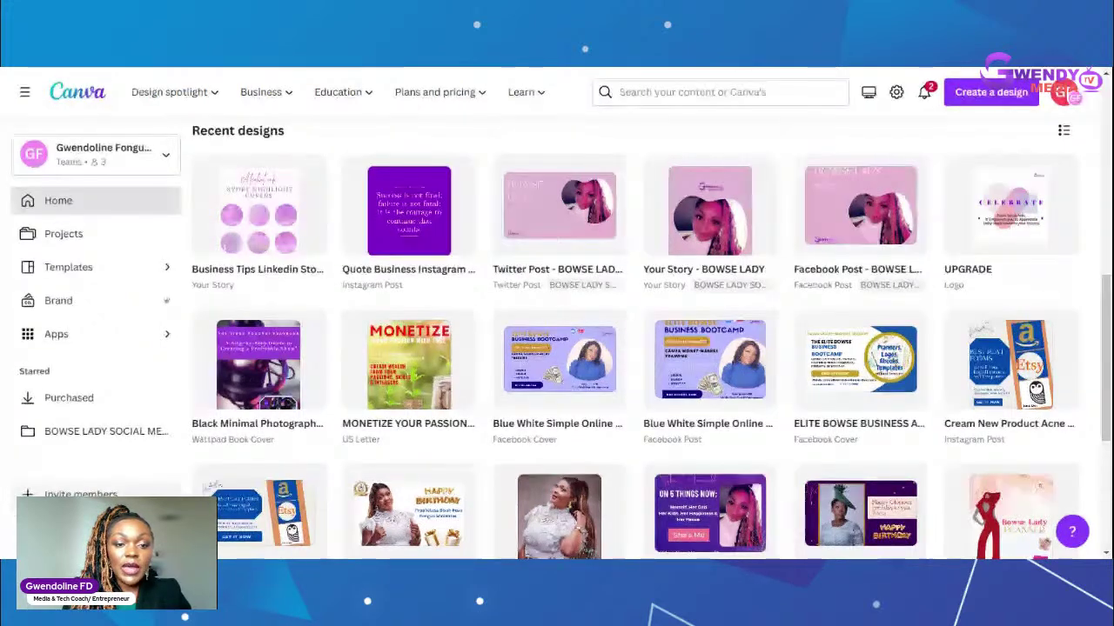
# Step: Look through the home page's suggested design formats, top tools and recent designs
pyautogui.moveTo(517, 187)
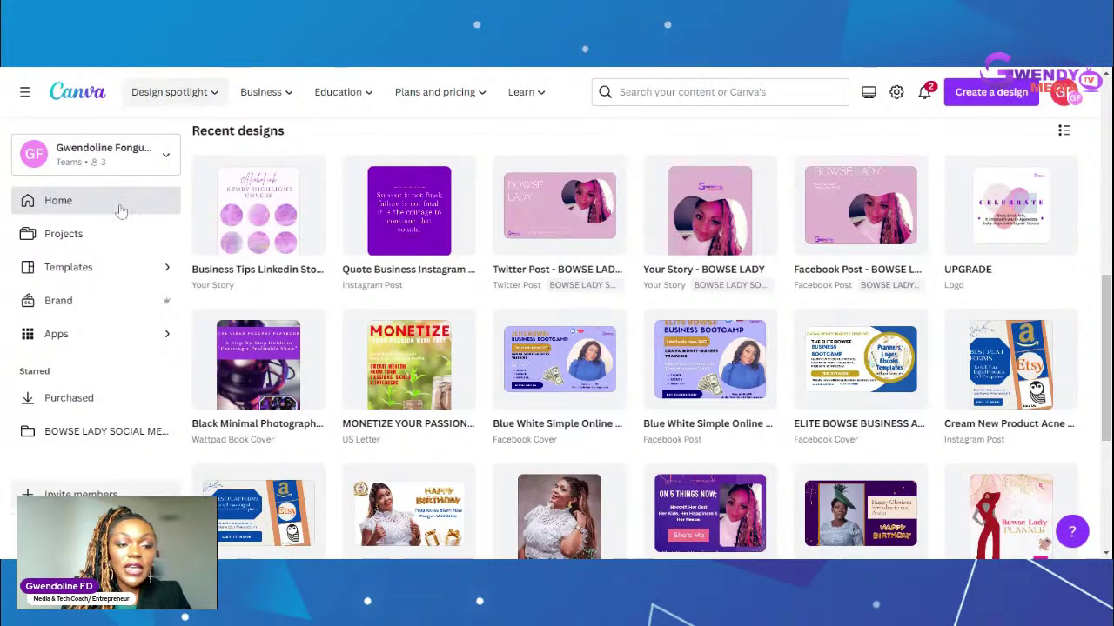
pyautogui.click(83, 208)
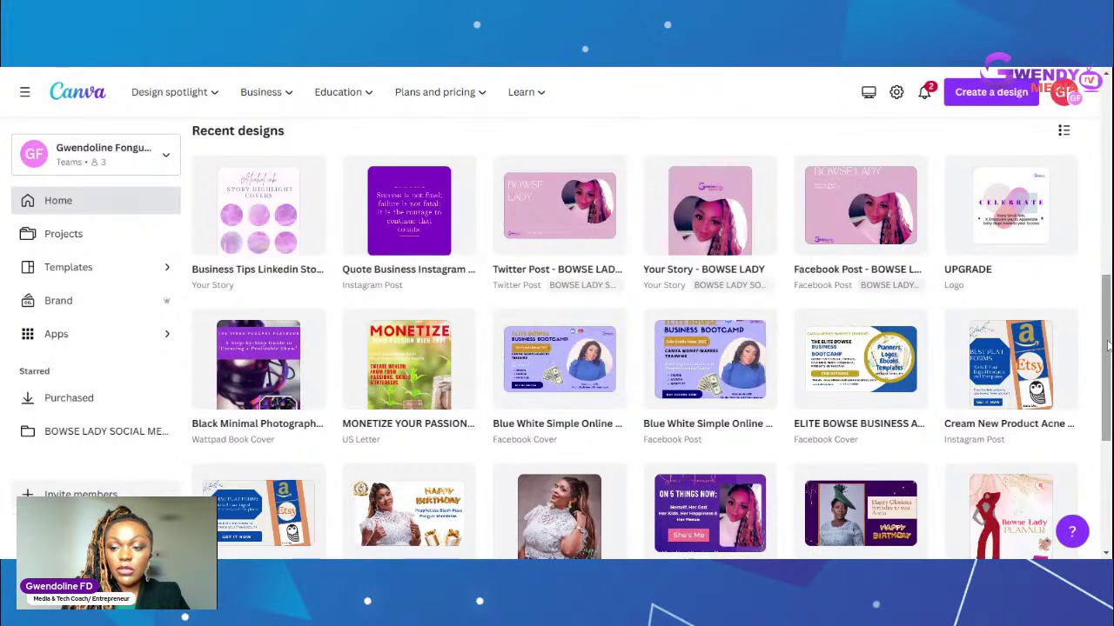
pyautogui.moveTo(1108, 346); pyautogui.dragTo(1107, 104)
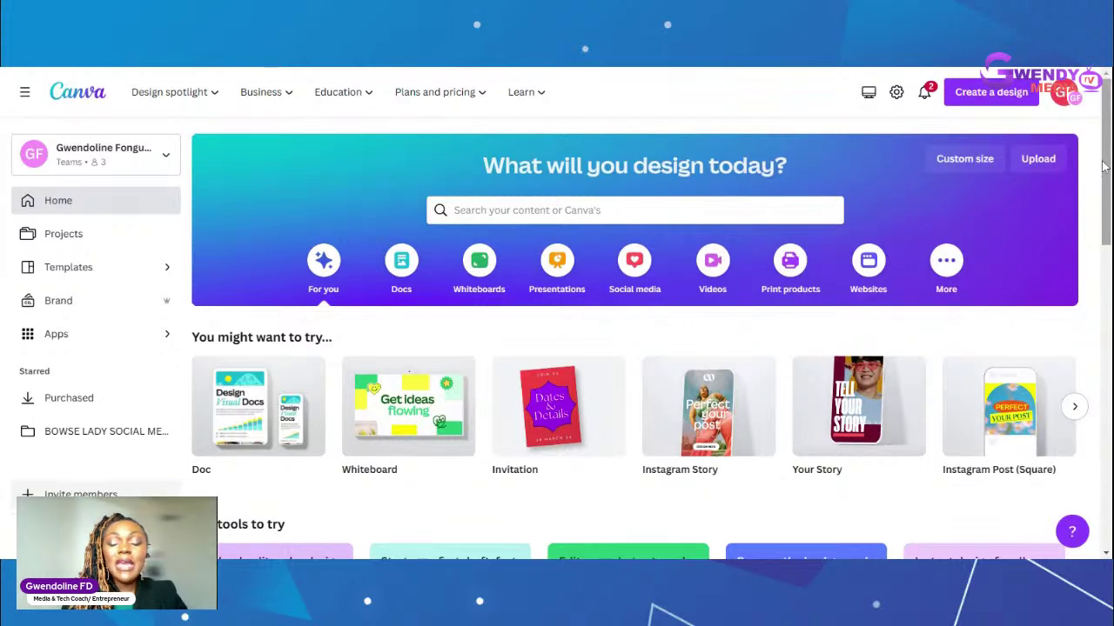
pyautogui.moveTo(1103, 166); pyautogui.dragTo(1108, 225)
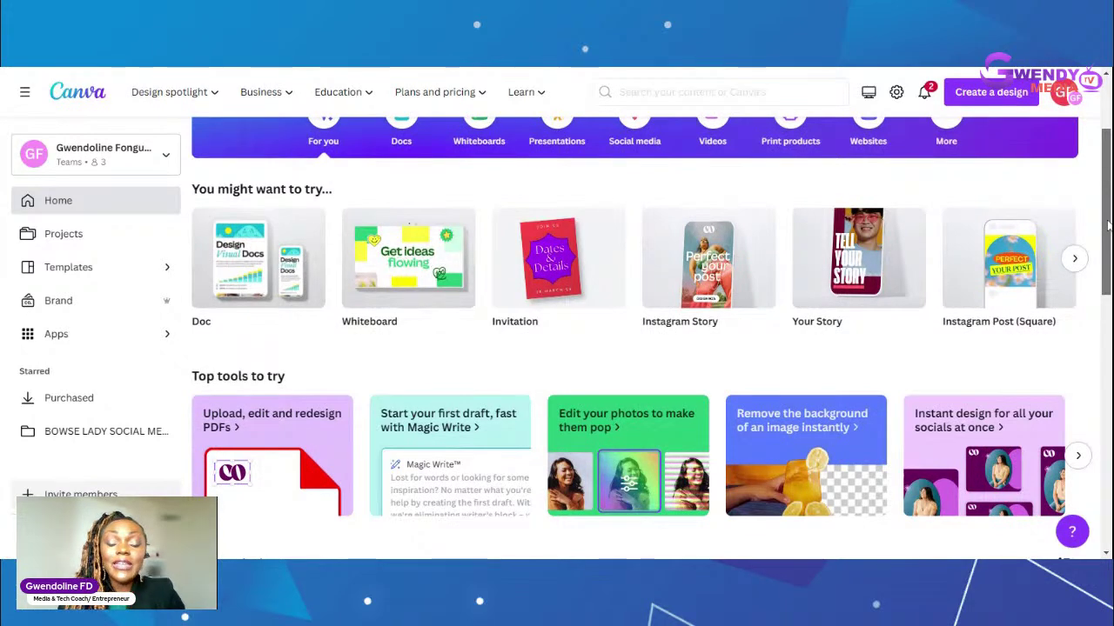
pyautogui.scroll(-2, 1108, 225)
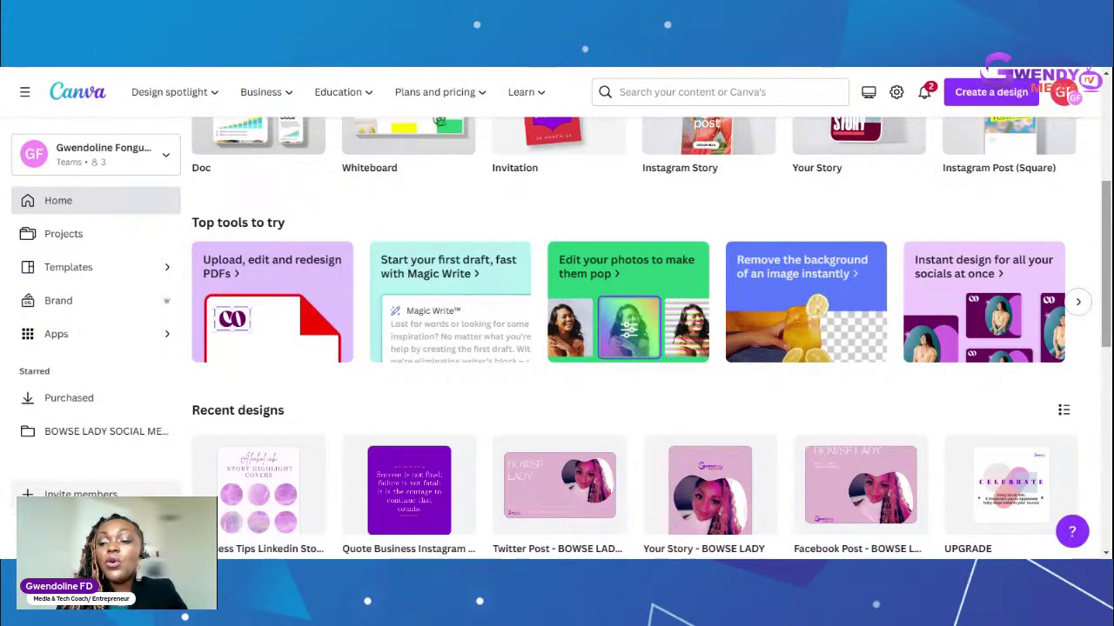
pyautogui.scroll(-1, 1105, 265)
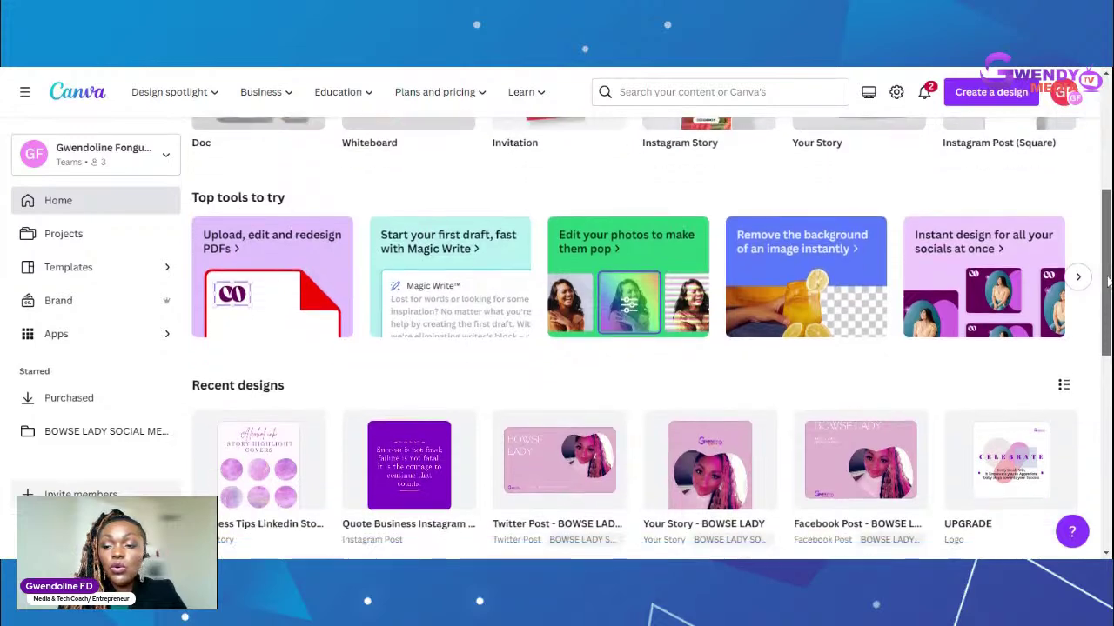
pyautogui.scroll(1, 1105, 265)
pyautogui.moveTo(1104, 266); pyautogui.dragTo(1103, 248)
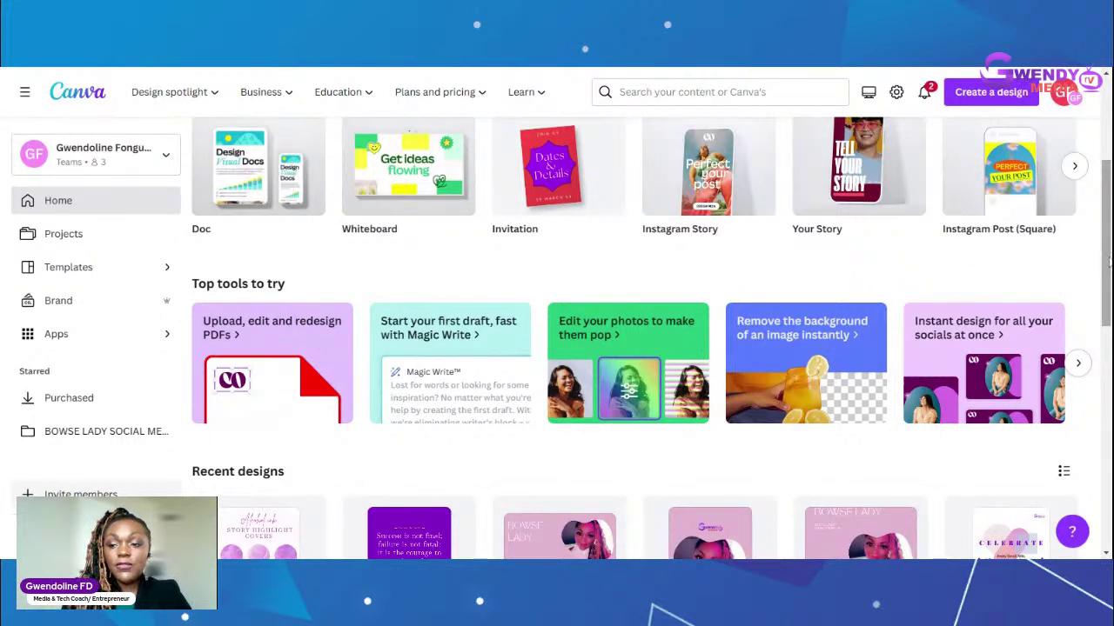
pyautogui.moveTo(1107, 261); pyautogui.dragTo(1107, 237)
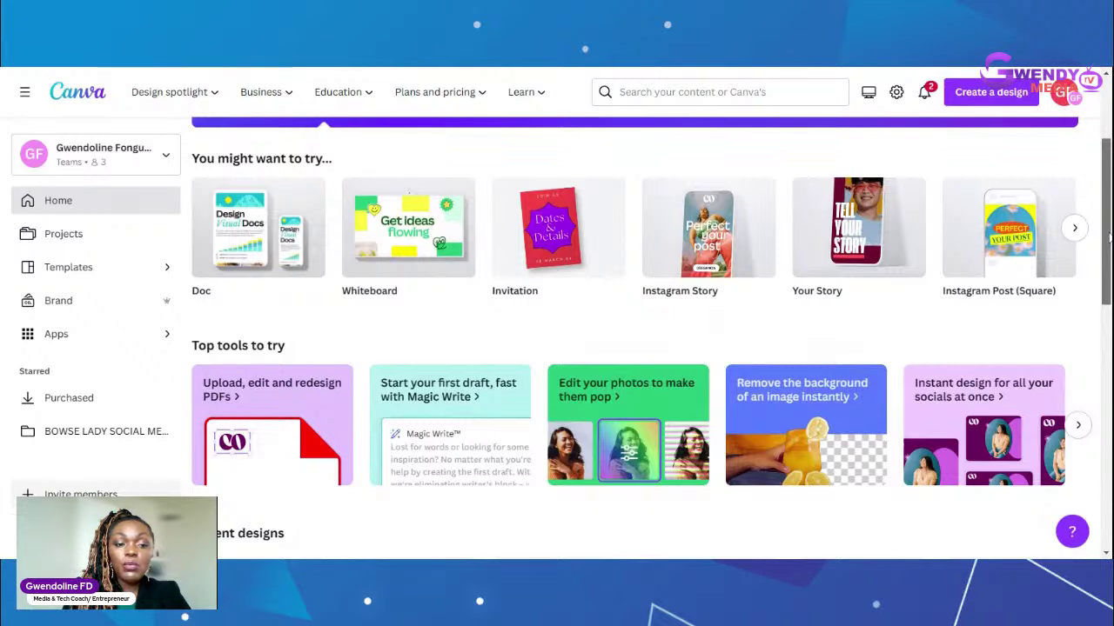
pyautogui.scroll(2, 310, 293)
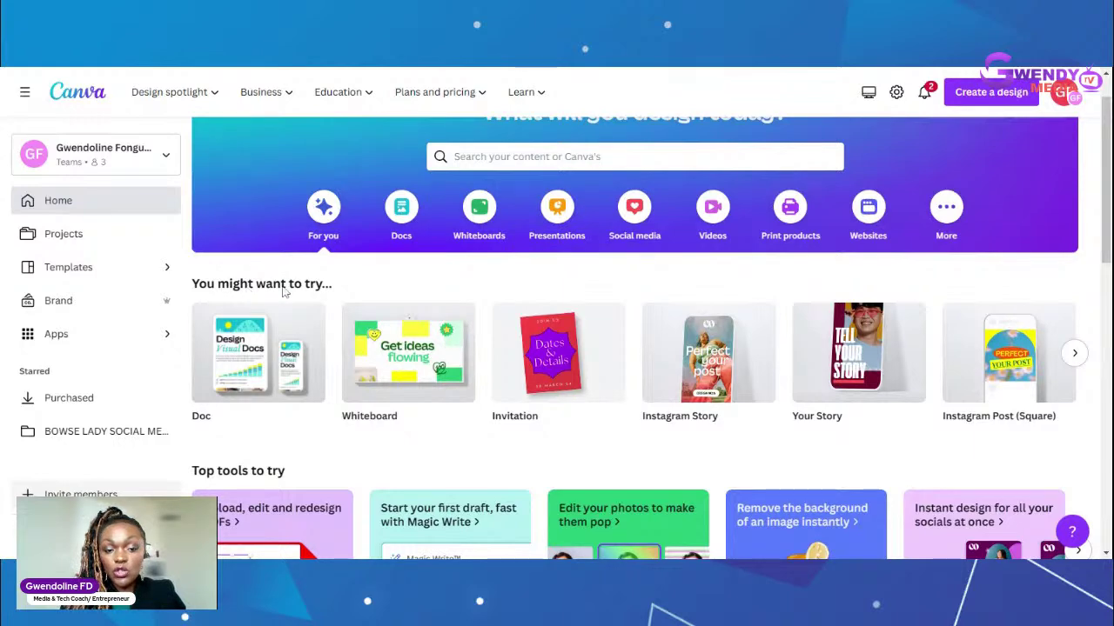
pyautogui.moveTo(251, 365)
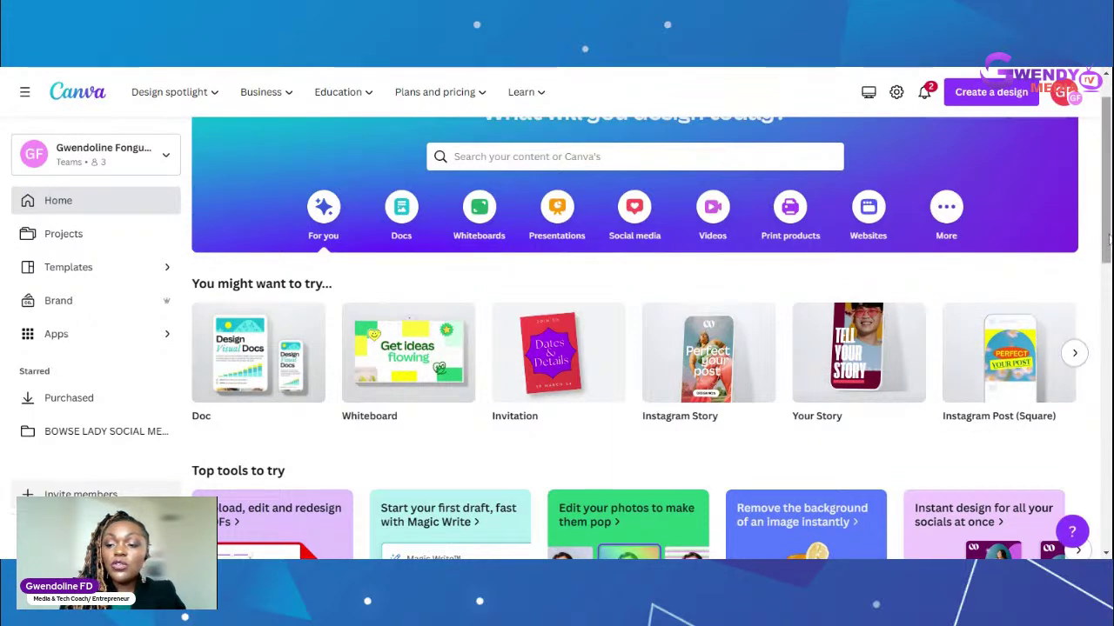
pyautogui.scroll(-3, 1106, 239)
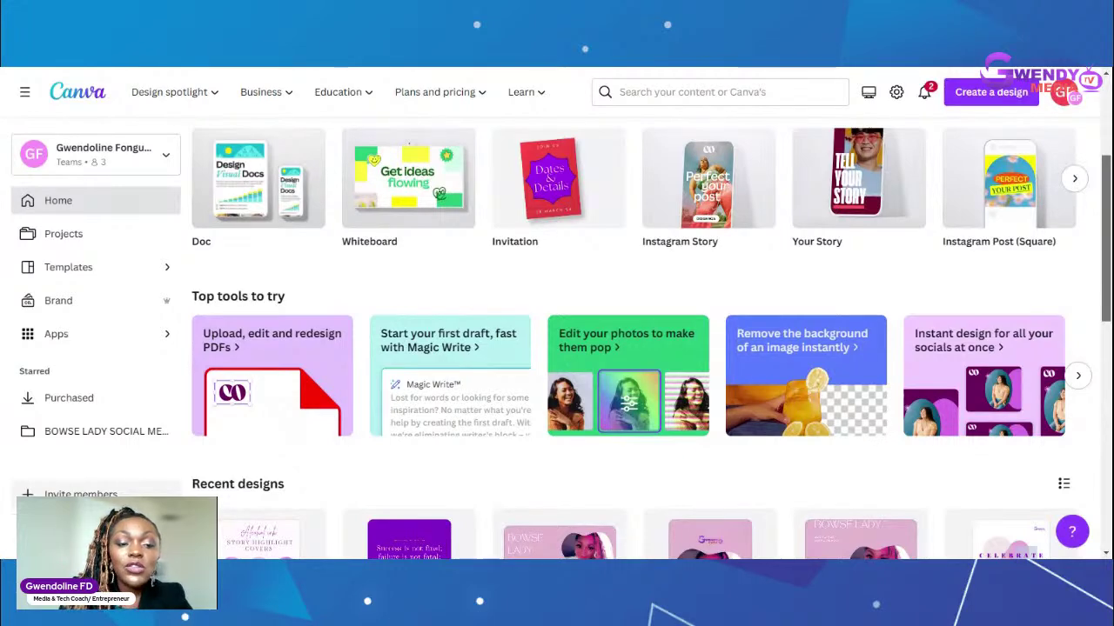
pyautogui.scroll(-1, 257, 278)
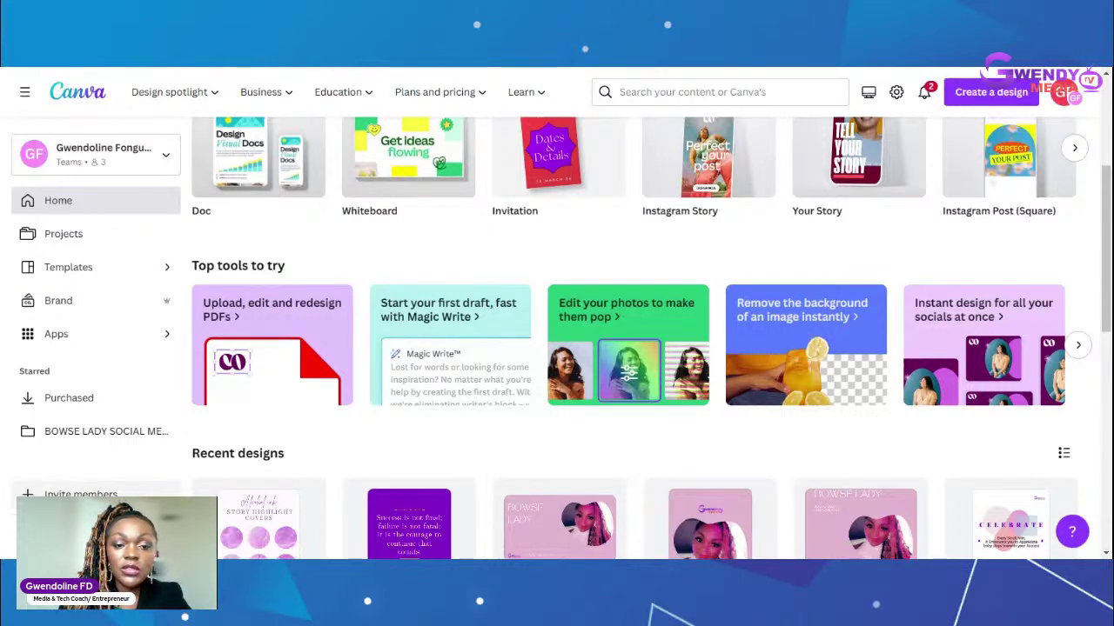
pyautogui.moveTo(435, 91)
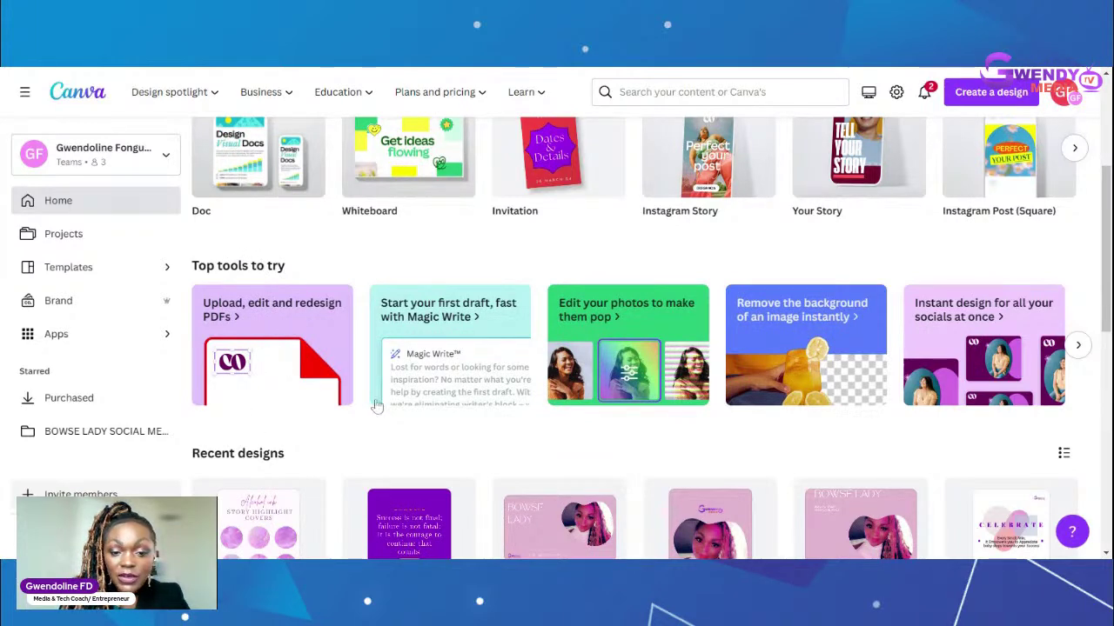
# Step: Start a Quick Create project from the top tool "Instant design for all your socials at once"
pyautogui.moveTo(1104, 229); pyautogui.dragTo(1108, 252)
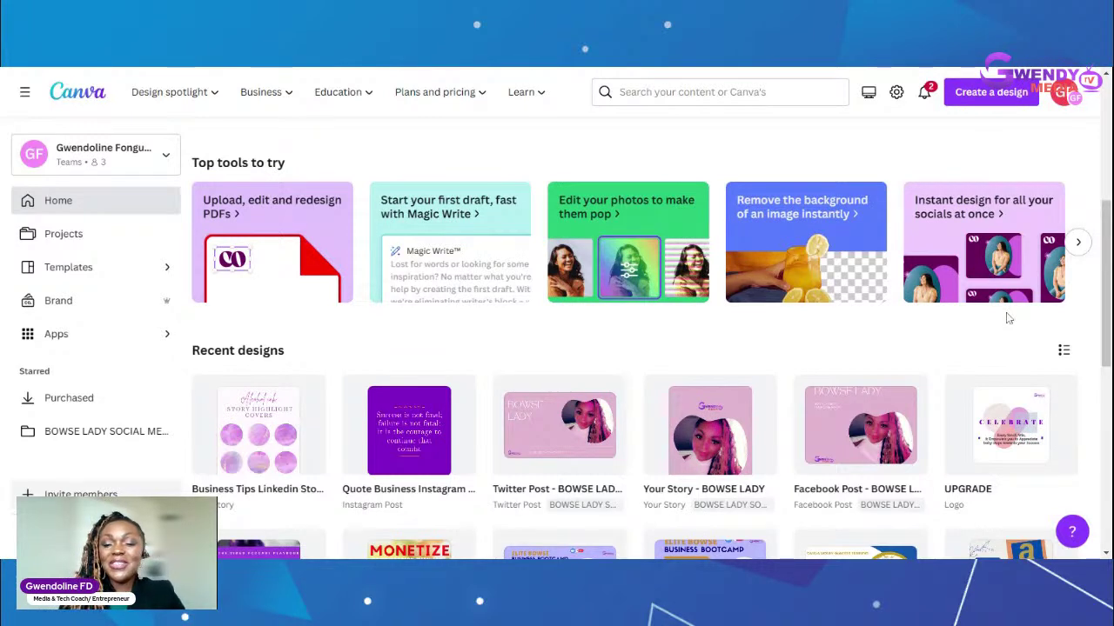
pyautogui.click(1078, 244)
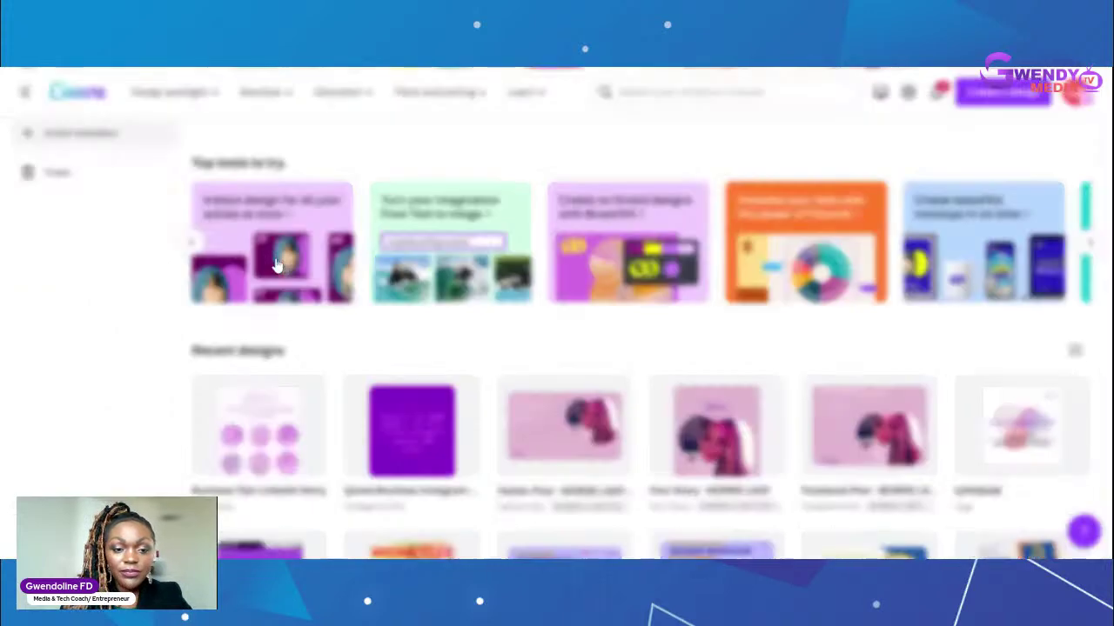
pyautogui.click(275, 258)
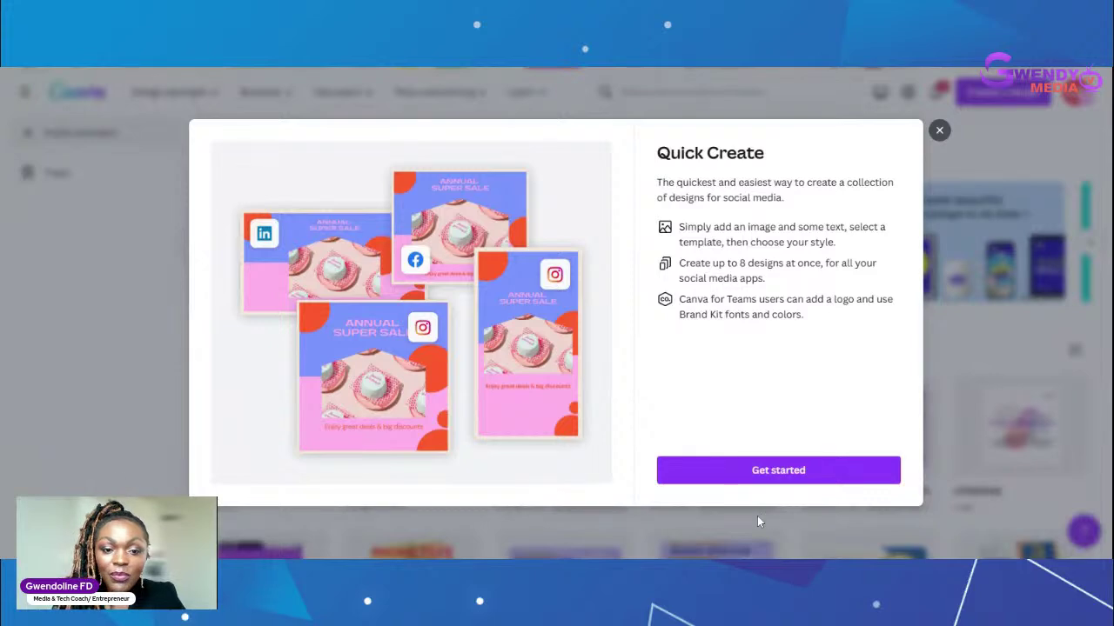
pyautogui.click(767, 475)
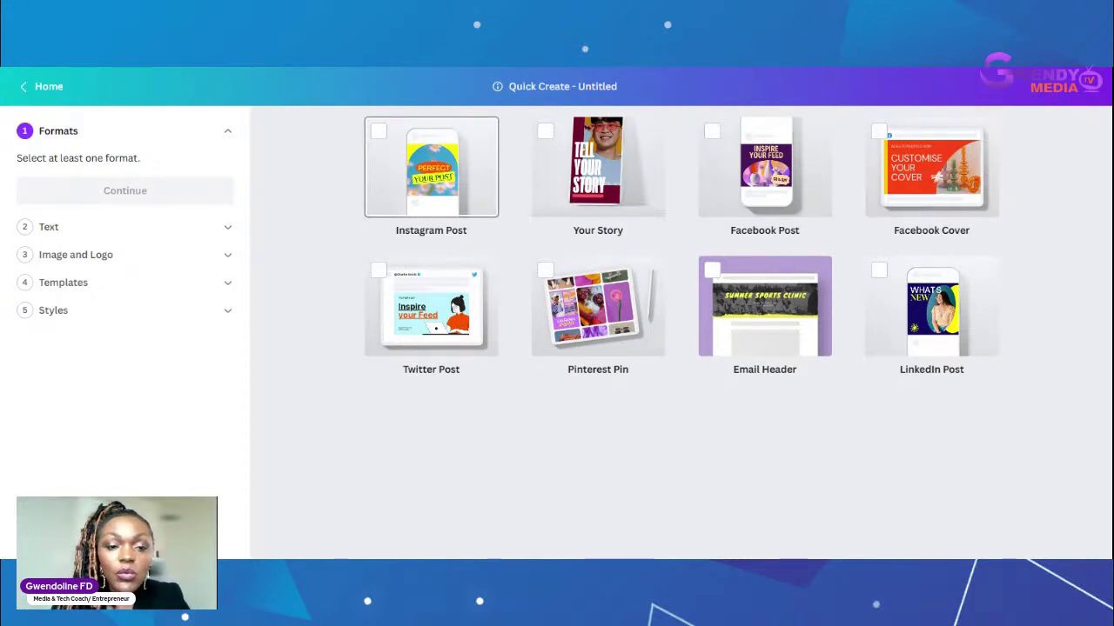
# Step: Select the Instagram Post, Your Story, Facebook Post, Facebook Cover, Twitter Post, Pinterest Pin, Email Header and LinkedIn Post formats, and continue to the text stage
pyautogui.click(378, 131)
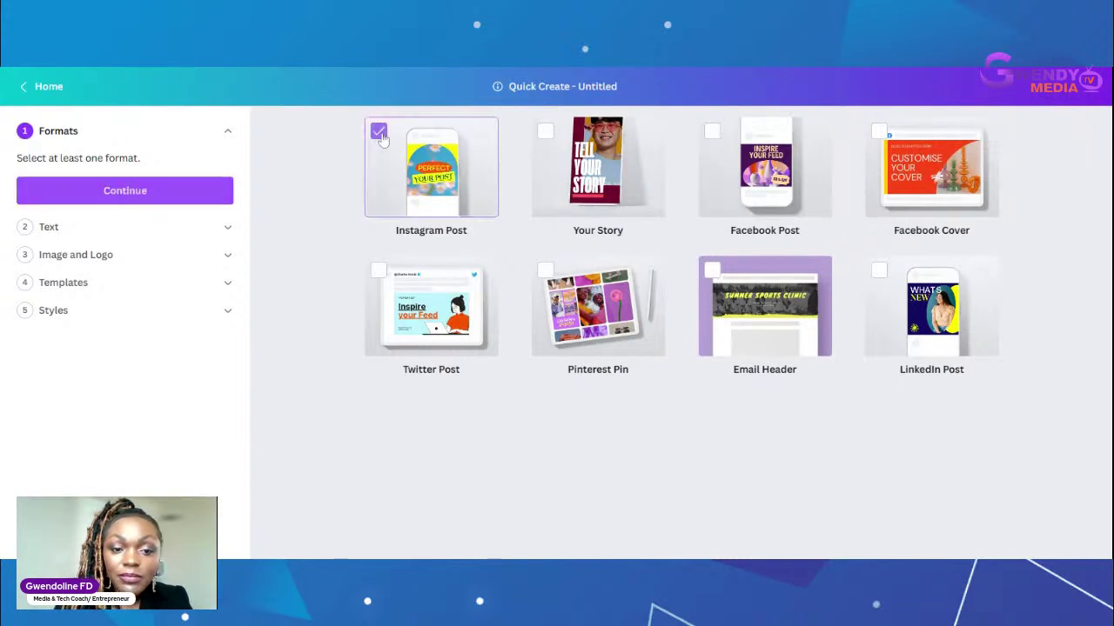
pyautogui.click(545, 132)
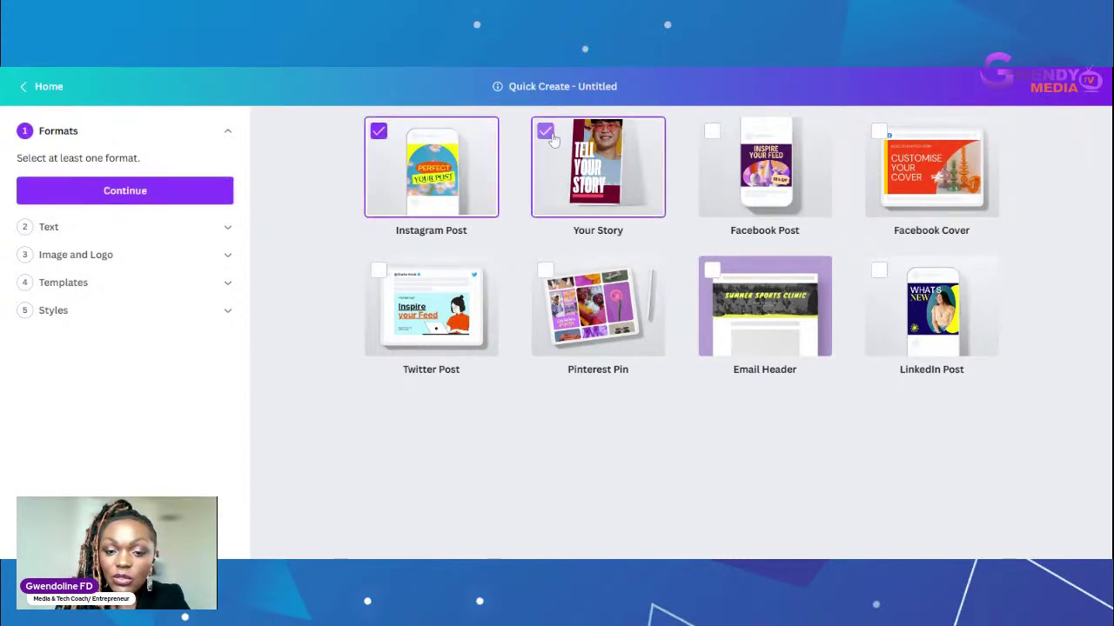
pyautogui.click(712, 132)
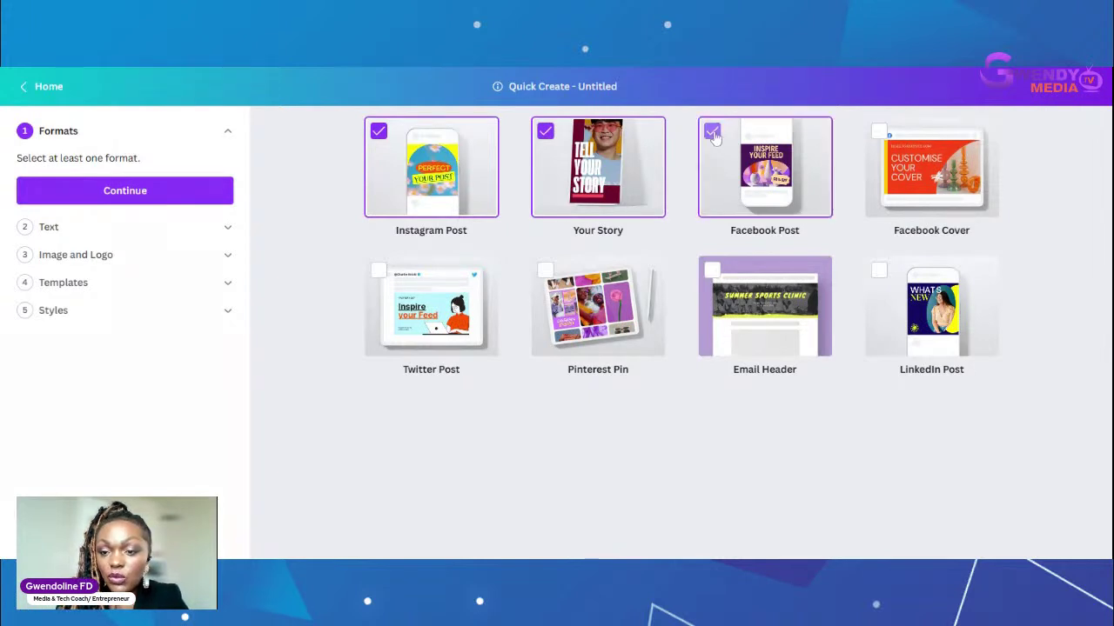
pyautogui.click(879, 133)
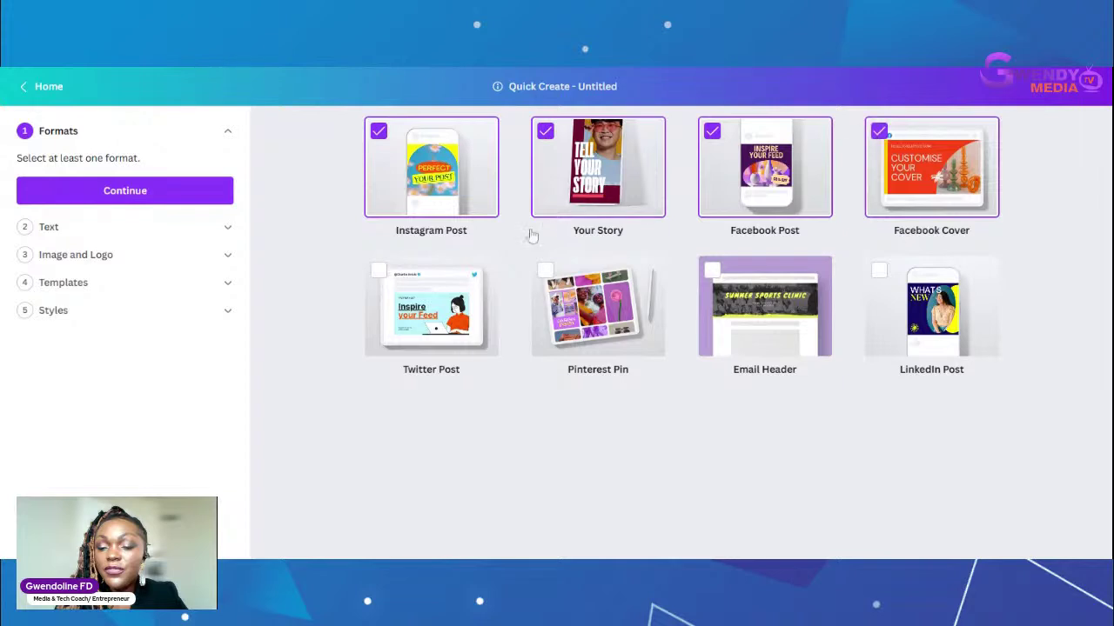
pyautogui.click(379, 274)
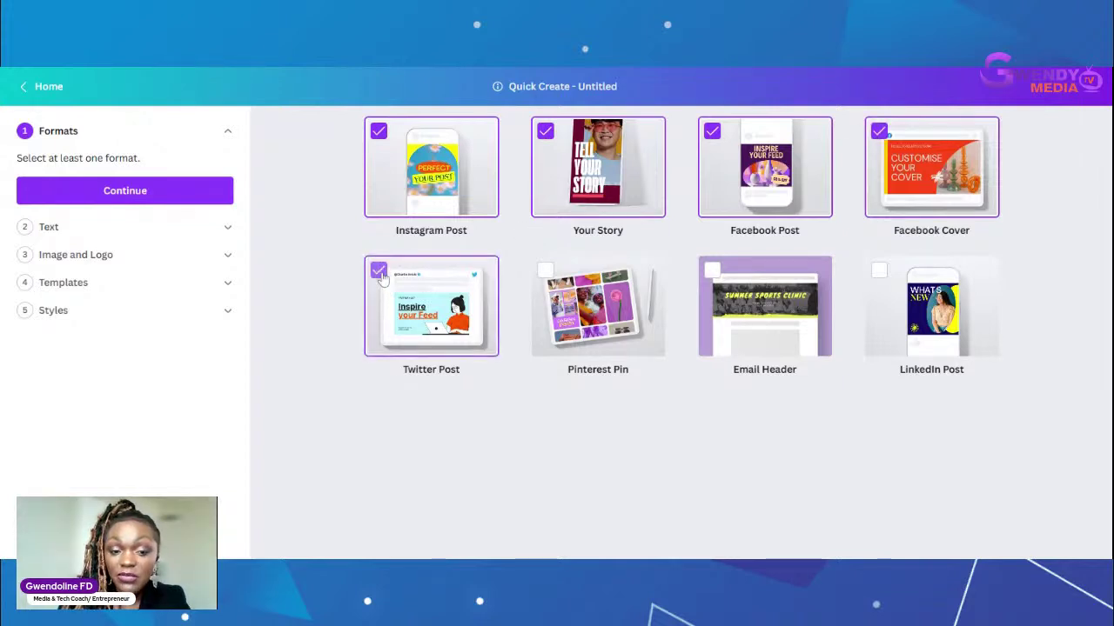
pyautogui.click(545, 272)
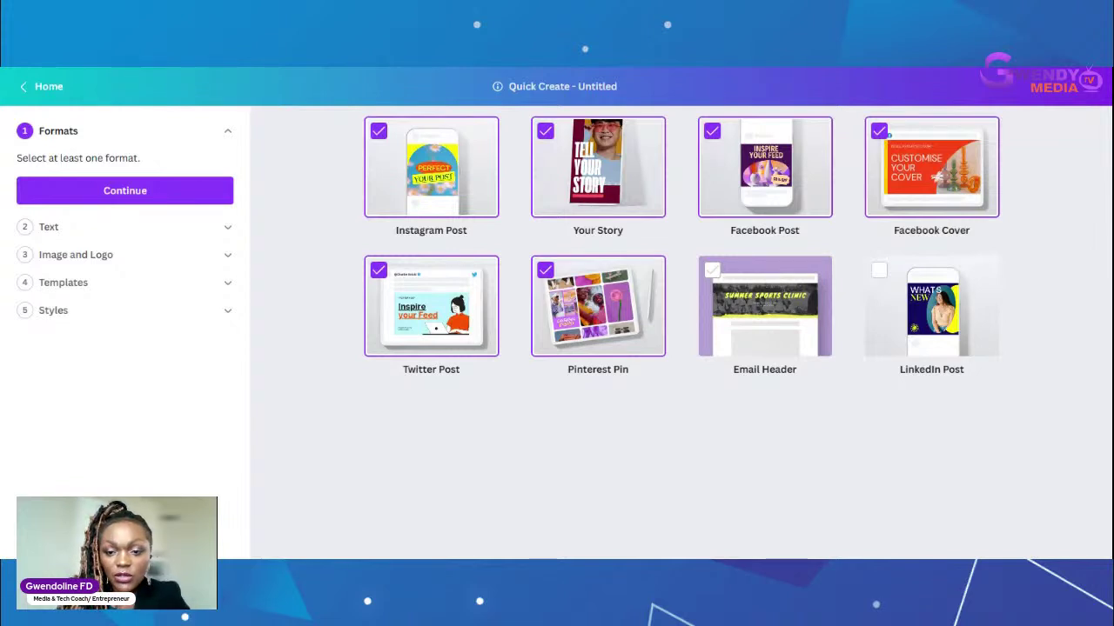
pyautogui.click(794, 276)
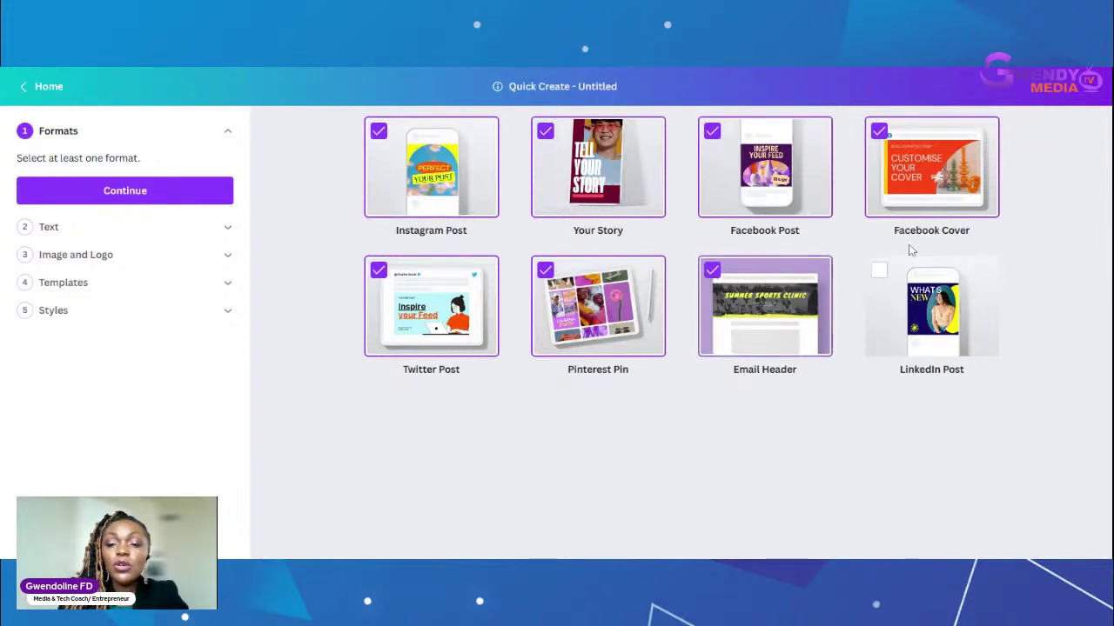
pyautogui.click(880, 273)
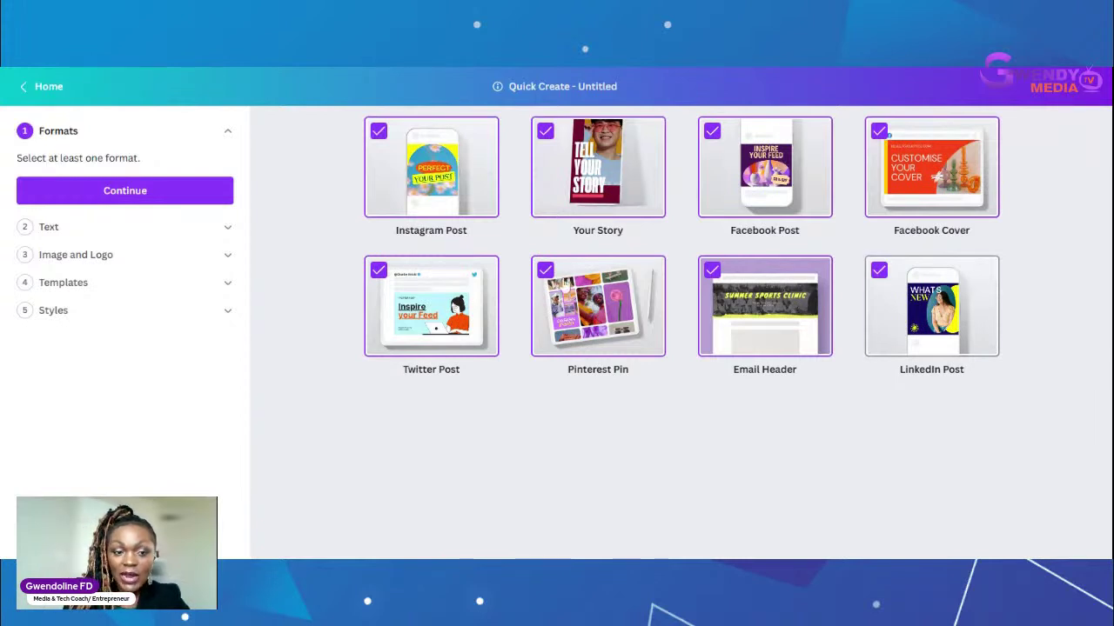
pyautogui.click(126, 191)
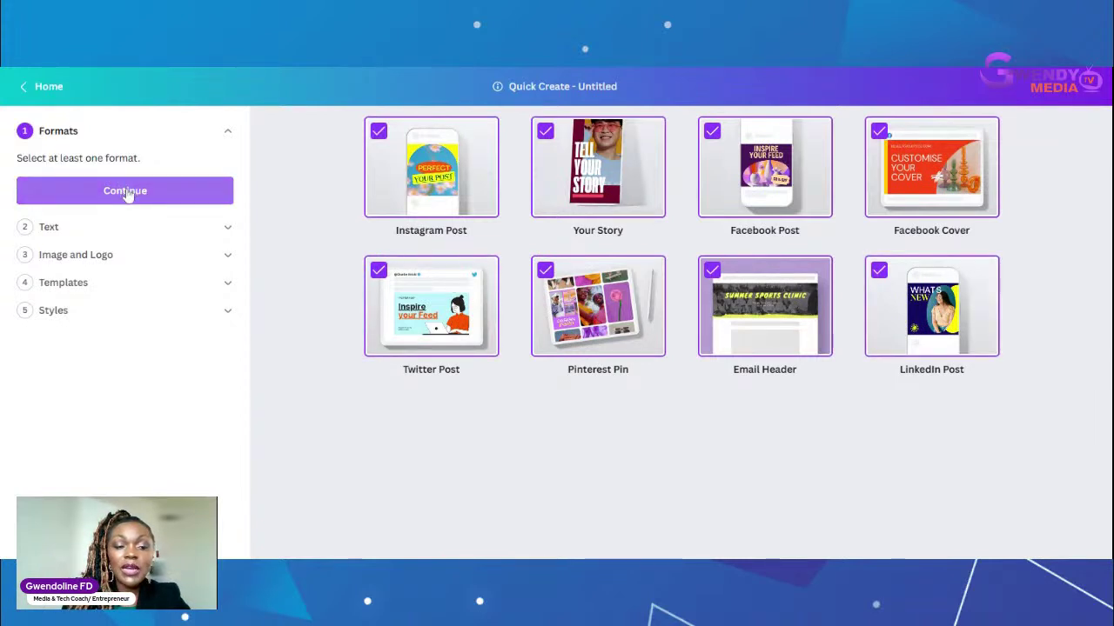
pyautogui.click(126, 191)
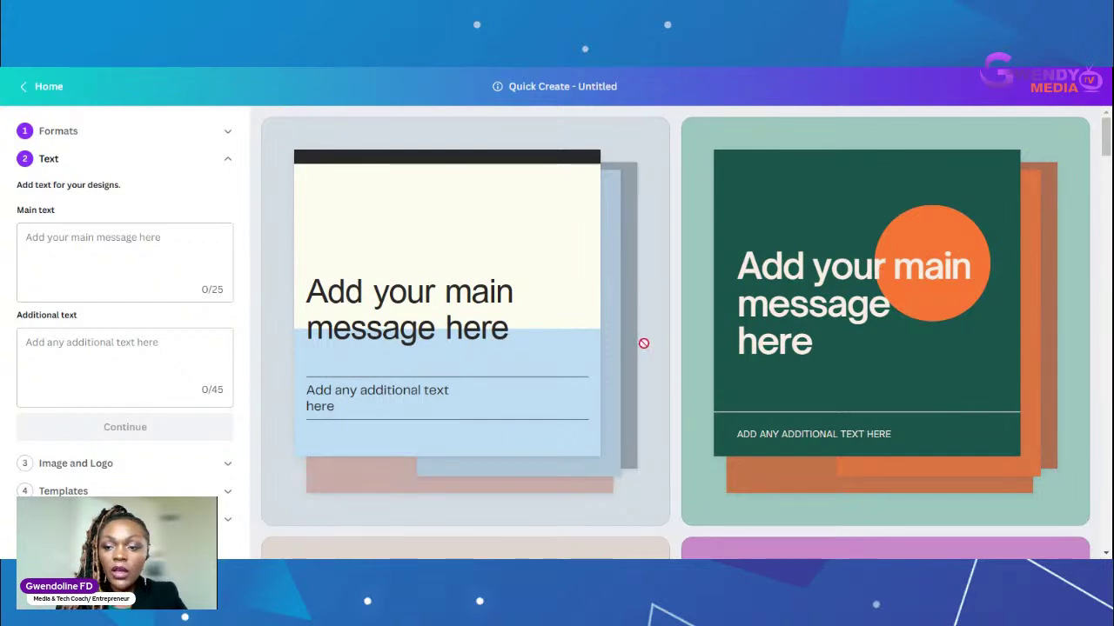
pyautogui.moveTo(1106, 150)
pyautogui.mouseDown()
pyautogui.moveTo(1106, 162)
pyautogui.moveTo(1106, 149)
pyautogui.mouseUp()
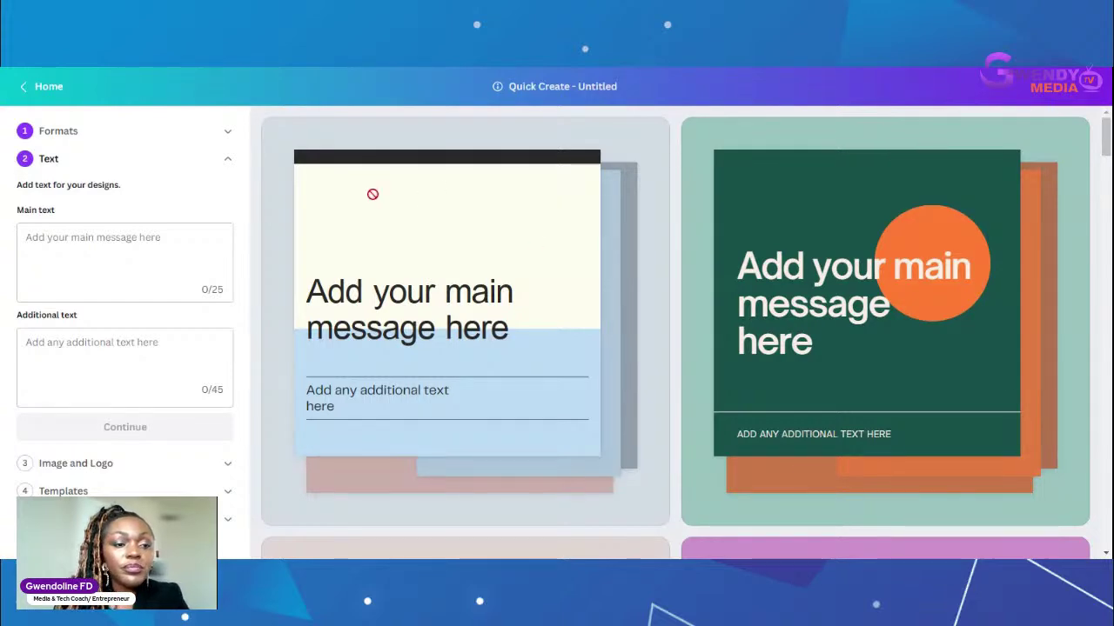
pyautogui.click(26, 239)
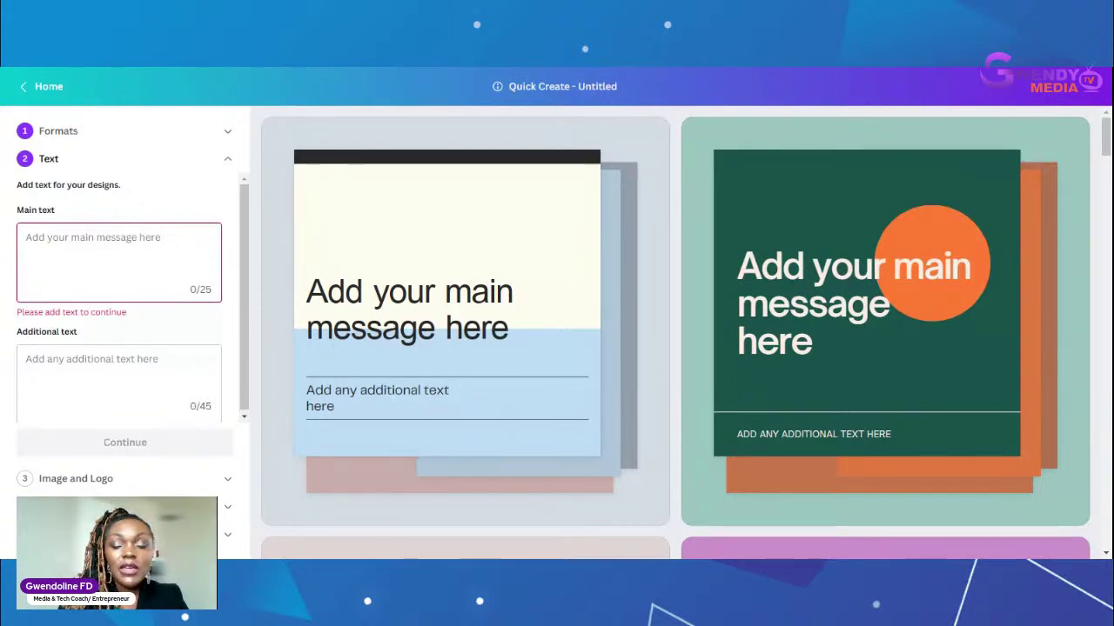
pyautogui.click(26, 237)
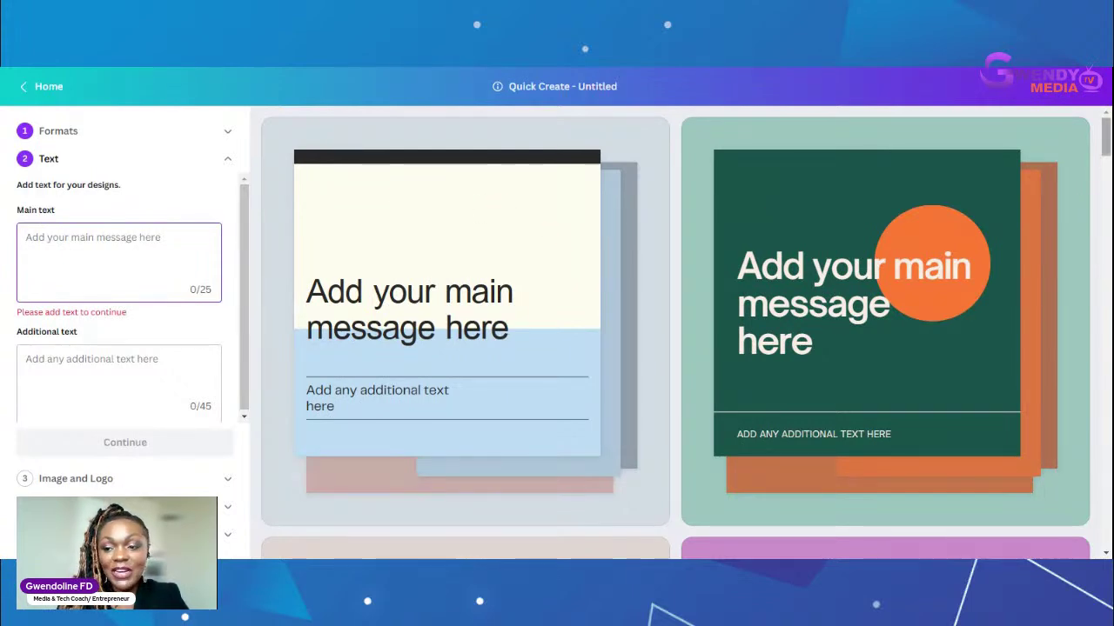
pyautogui.moveTo(1106, 146)
pyautogui.mouseDown()
pyautogui.moveTo(1107, 198)
pyautogui.moveTo(1108, 140)
pyautogui.mouseUp()
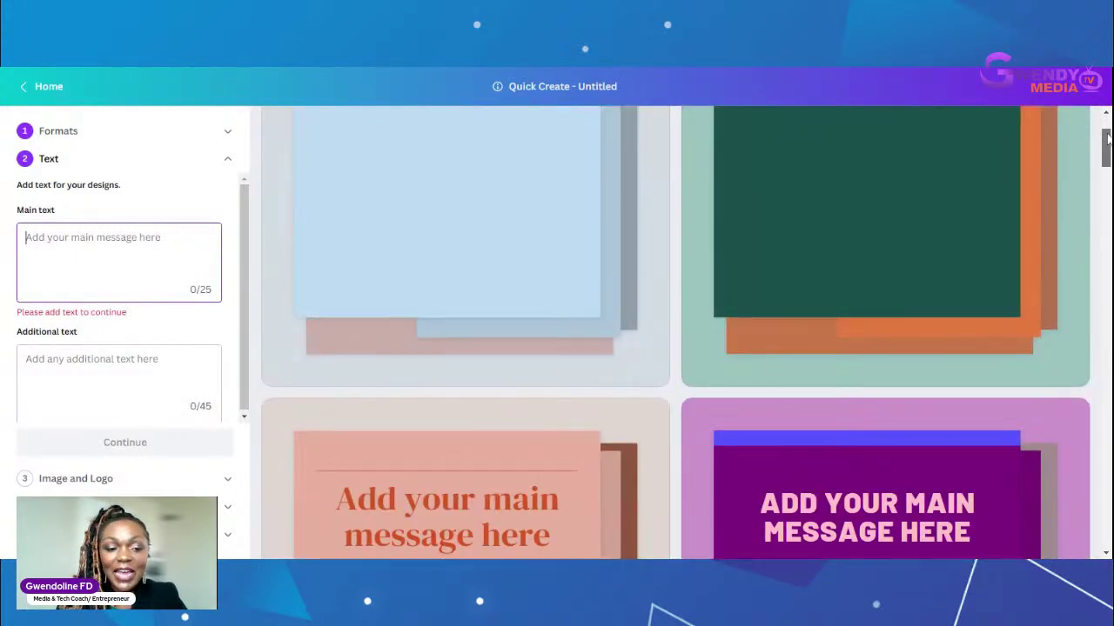
pyautogui.moveTo(1107, 139)
pyautogui.mouseDown()
pyautogui.moveTo(1107, 339)
pyautogui.moveTo(1107, 134)
pyautogui.mouseUp()
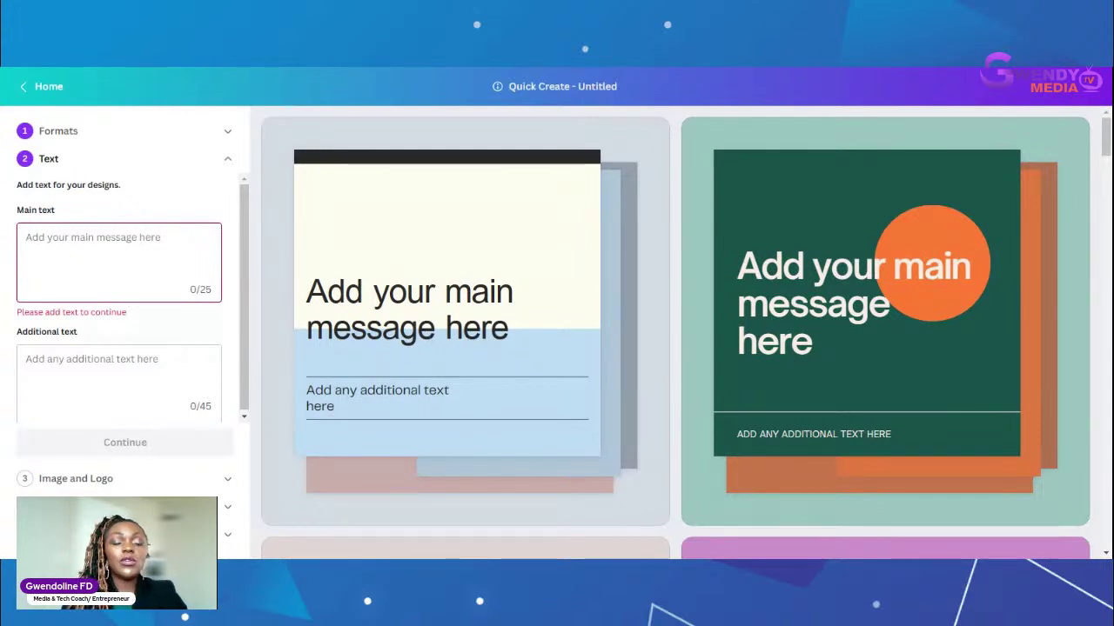
# Step: Enter "GRAPHIC DESIGN TECHNIQUES" as the main text for the designs
pyautogui.click(26, 236)
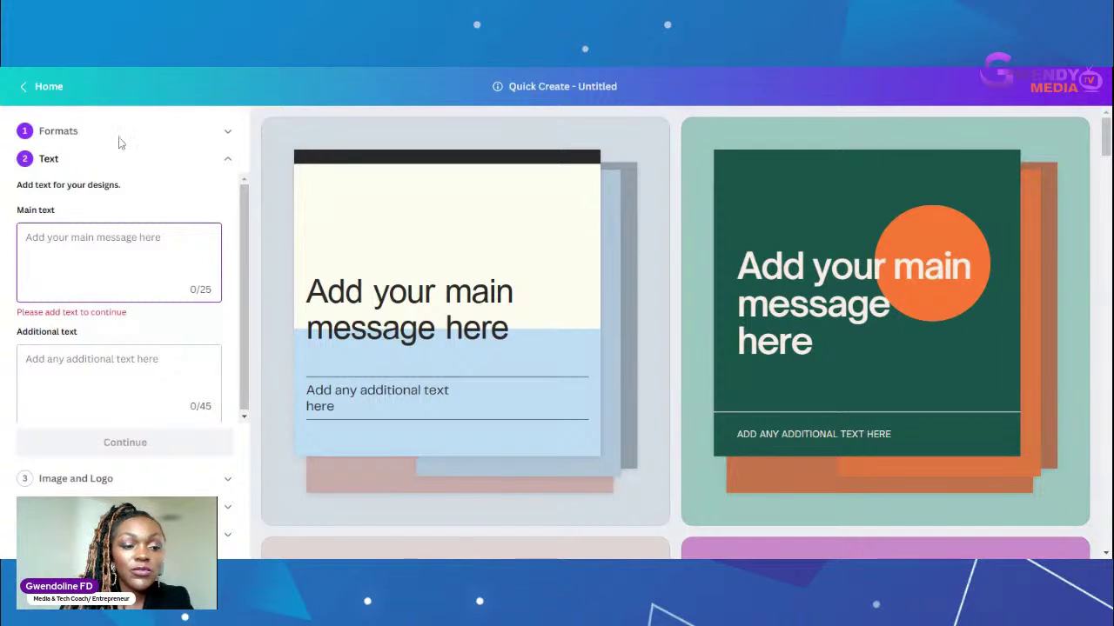
pyautogui.write('G')
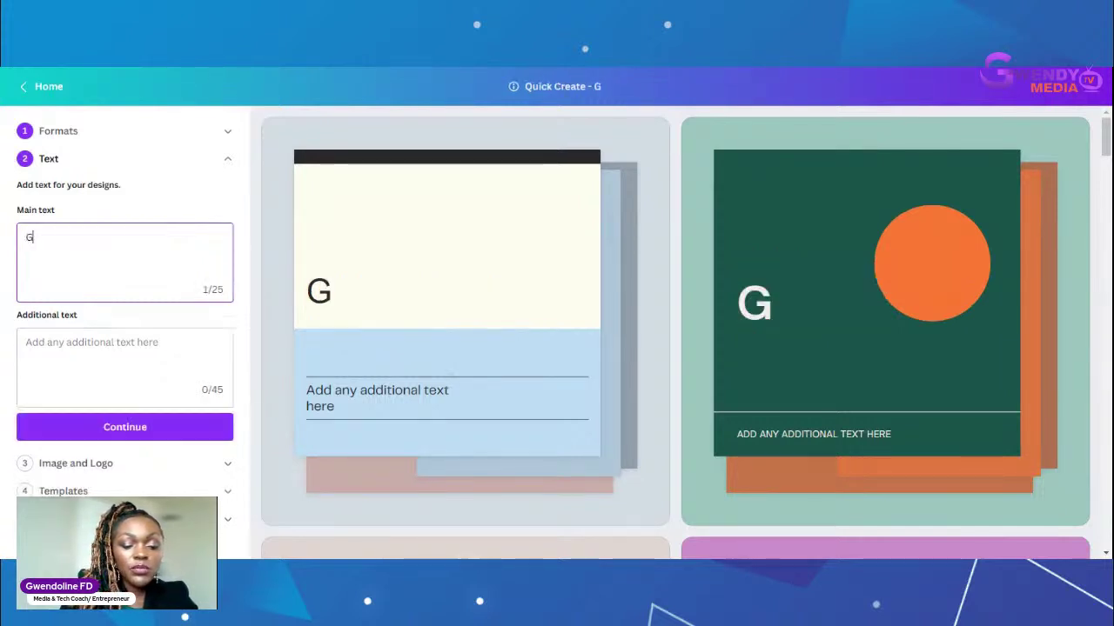
pyautogui.write('RAPHIC')
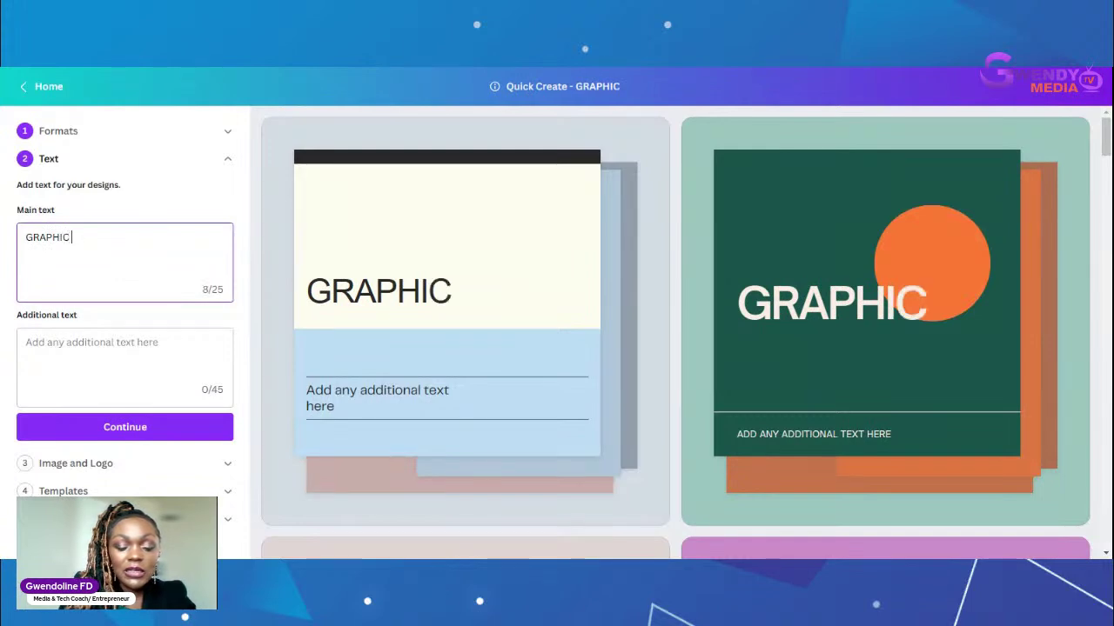
pyautogui.write(' DESIG')
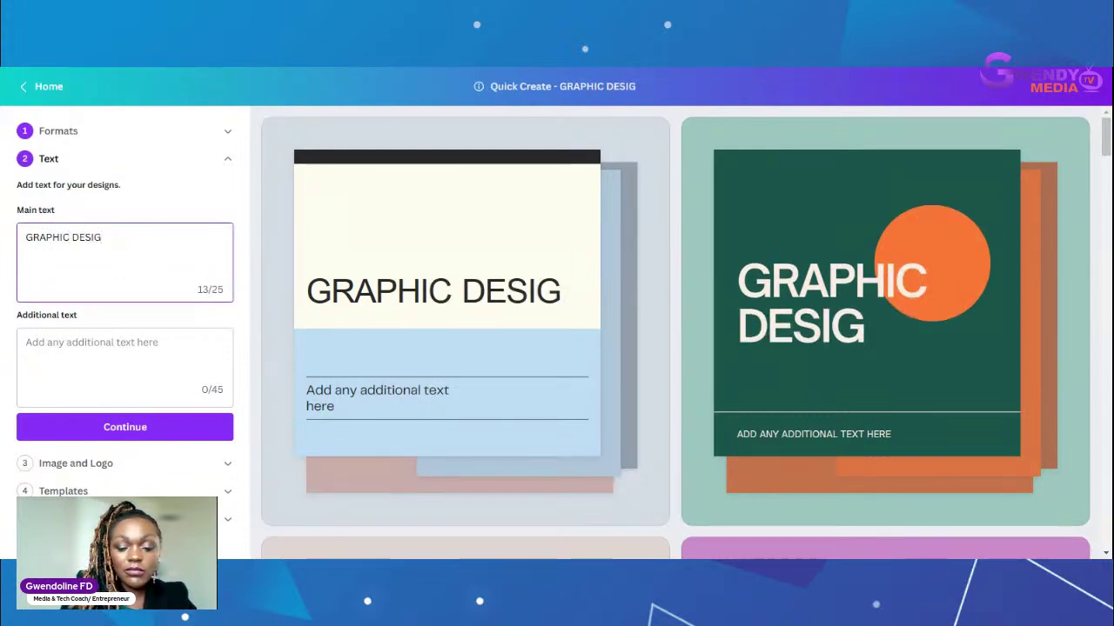
pyautogui.write('N TE')
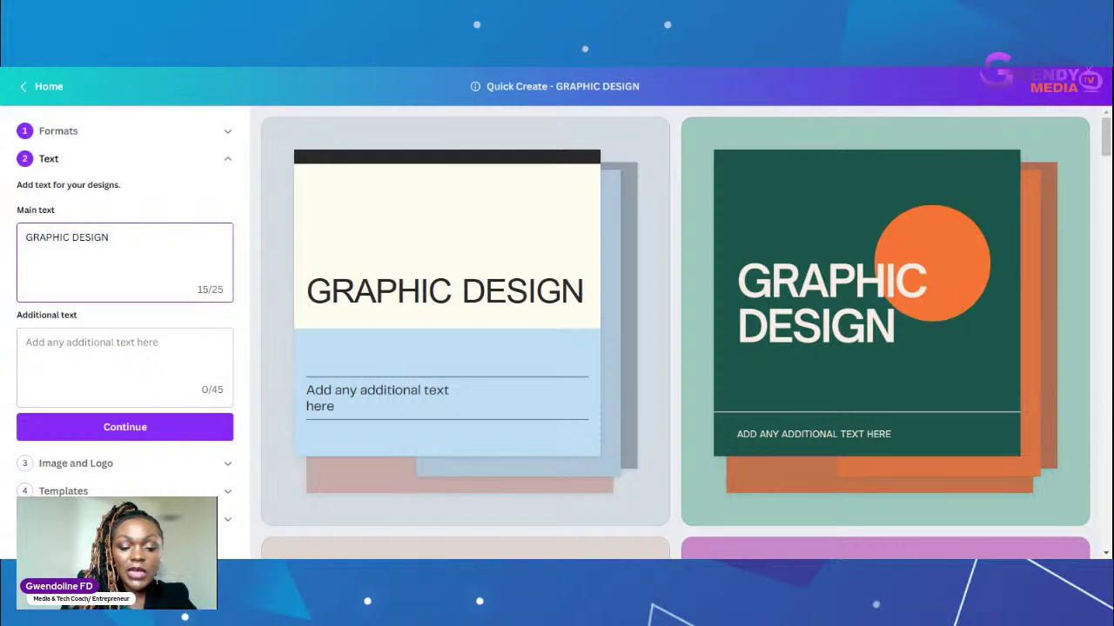
pyautogui.write('CH')
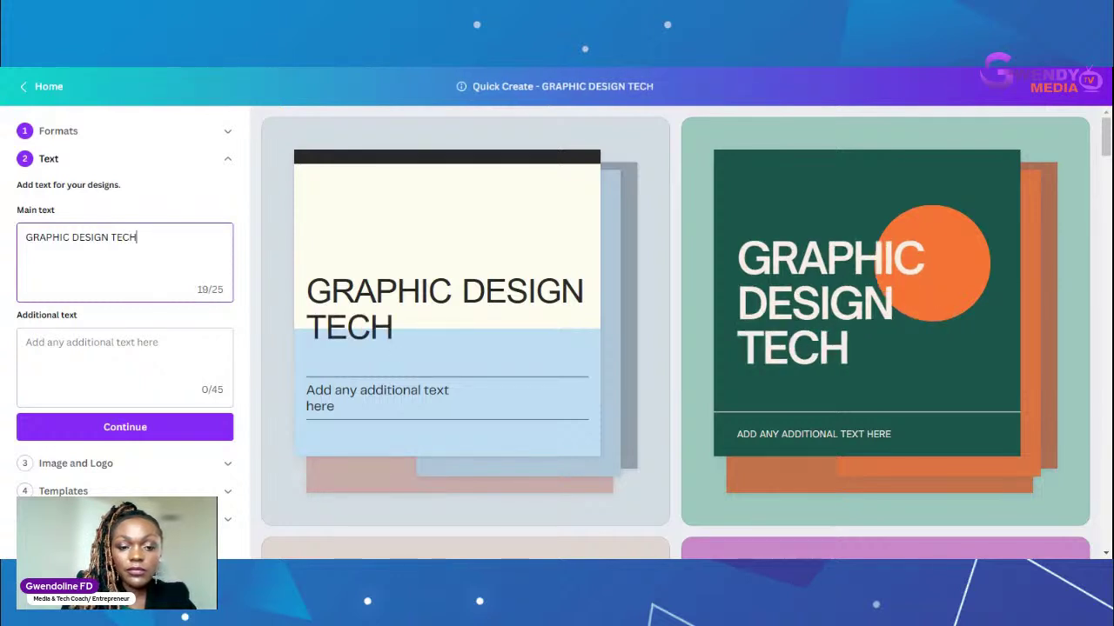
pyautogui.write('NIQUES')
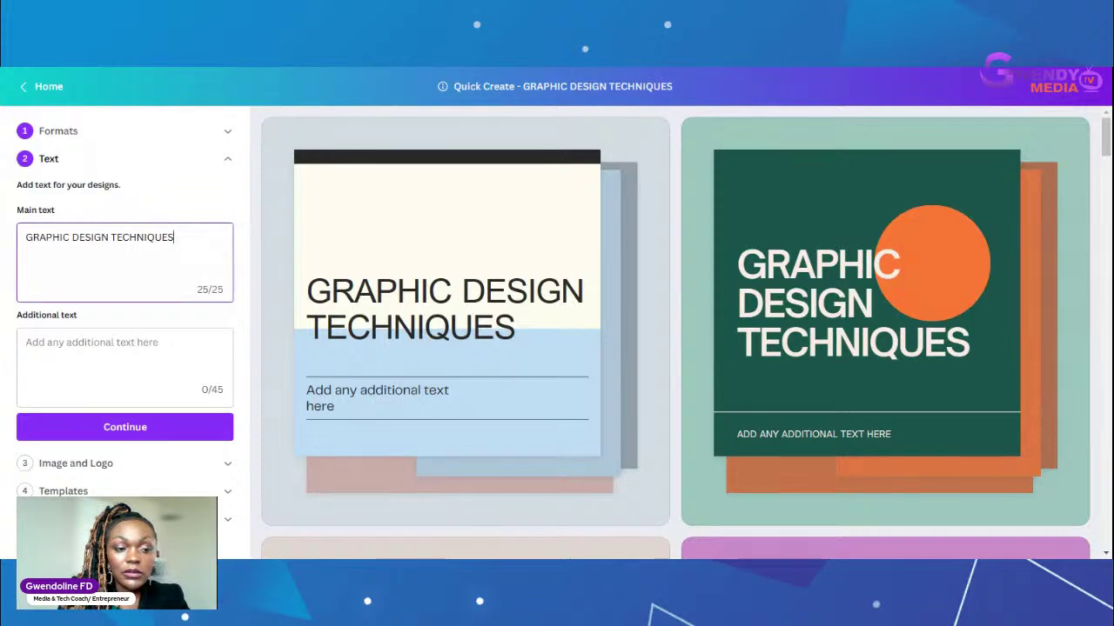
# Step: Try "SOCIAL" as the last word of the main text
pyautogui.press('BackSpace')
pyautogui.press('BackSpace')
pyautogui.press('BackSpace')
pyautogui.press('BackSpace')
pyautogui.press('BackSpace')
pyautogui.press('BackSpace')
pyautogui.press('BackSpace')
pyautogui.press('BackSpace')
pyautogui.press('BackSpace')
pyautogui.press('BackSpace')
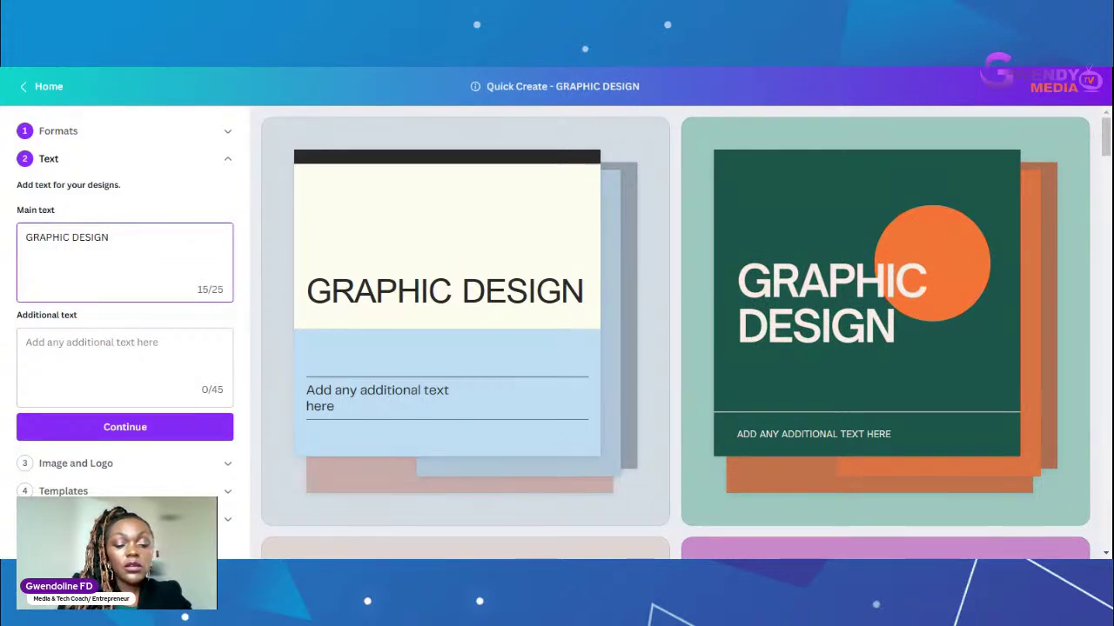
pyautogui.write('SOCIAL')
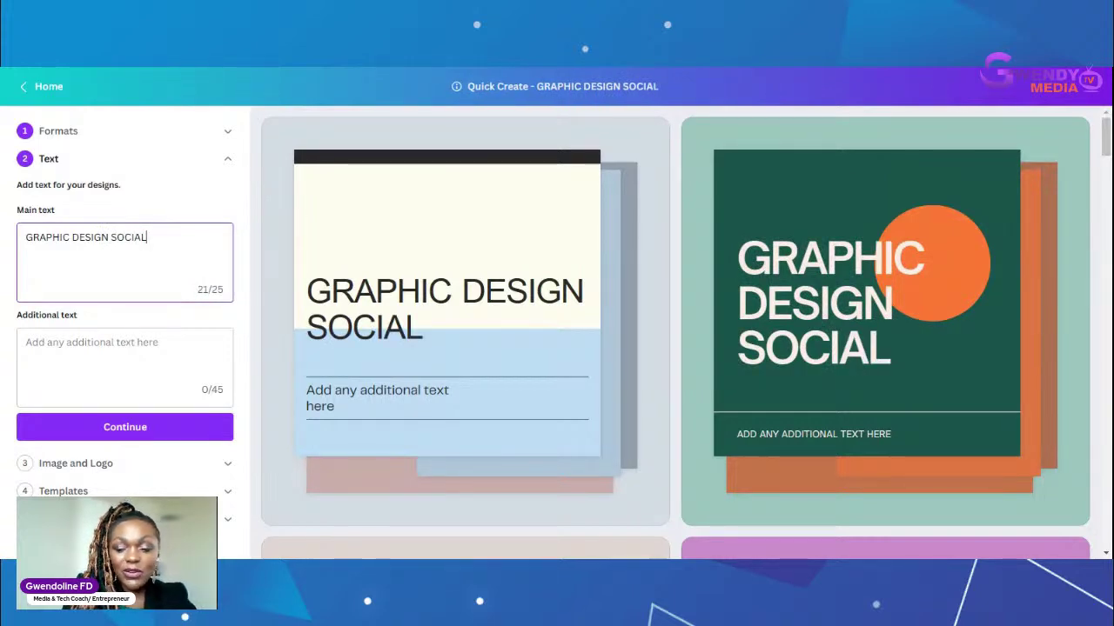
# Step: Change the last word of the main text back to "TECHNIQUES"
pyautogui.press('BackSpace')
pyautogui.press('BackSpace')
pyautogui.press('BackSpace')
pyautogui.press('BackSpace')
pyautogui.press('BackSpace')
pyautogui.press('BackSpace')
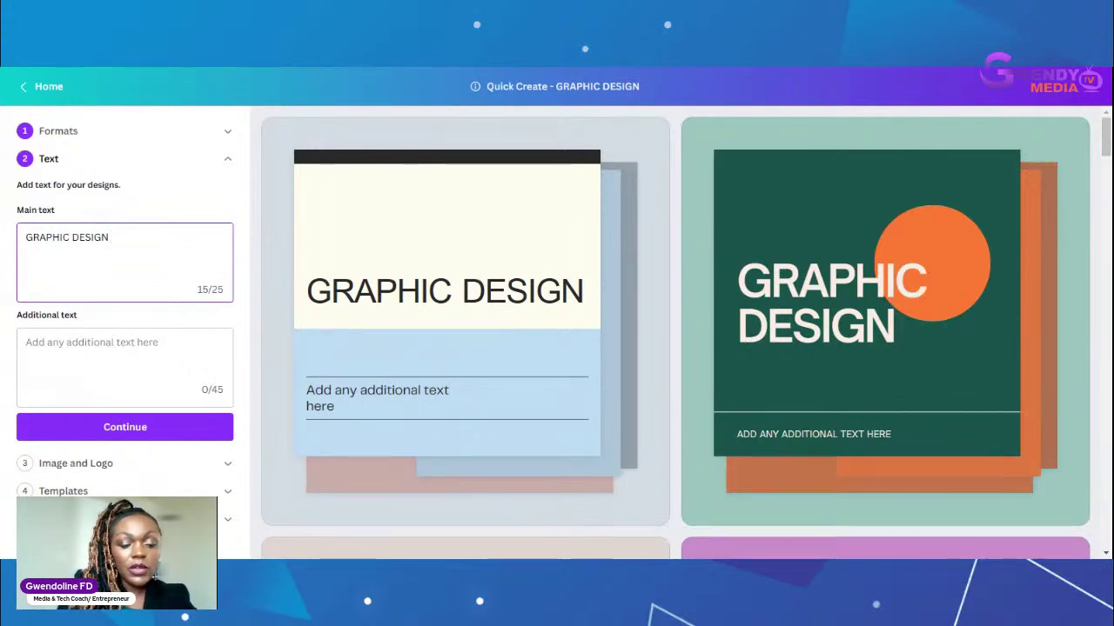
pyautogui.write('TECH')
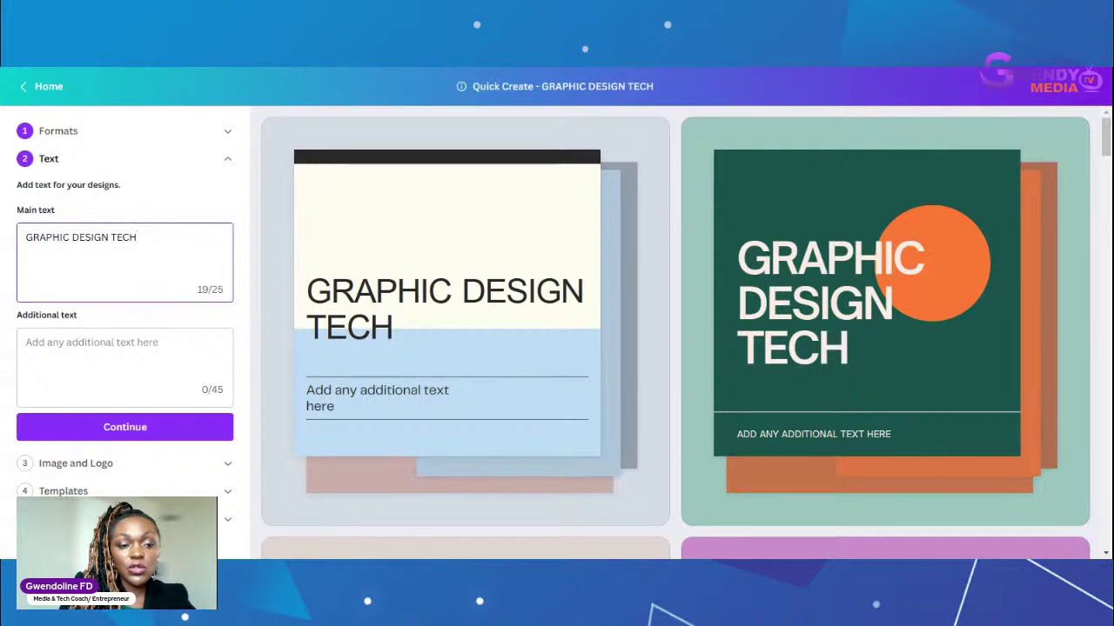
pyautogui.write('NIG')
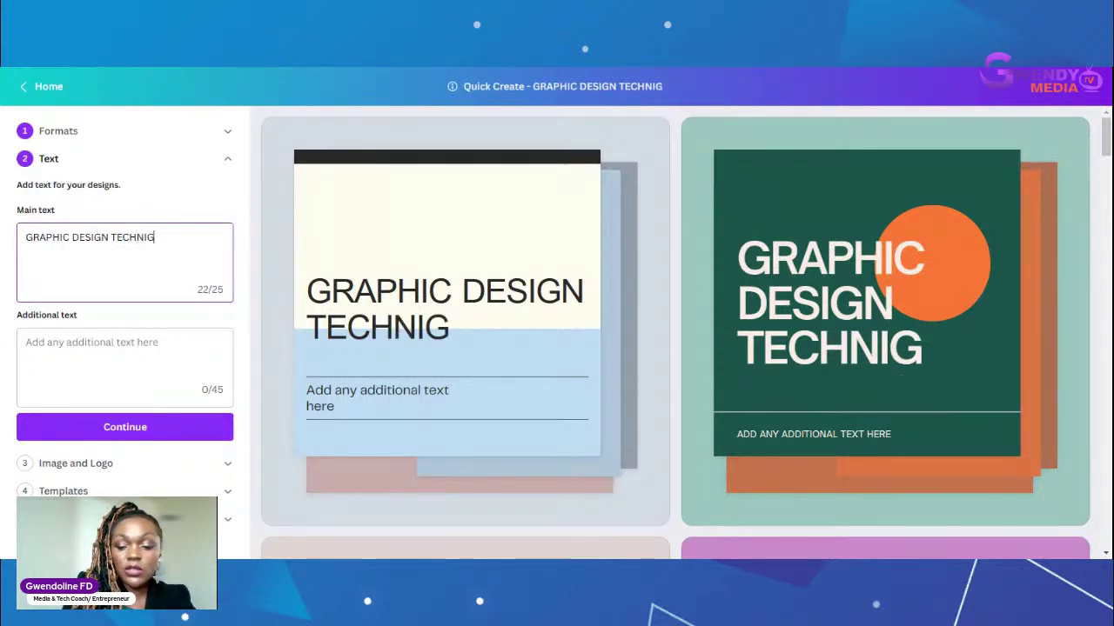
pyautogui.press('BackSpace')
pyautogui.write('QUES')
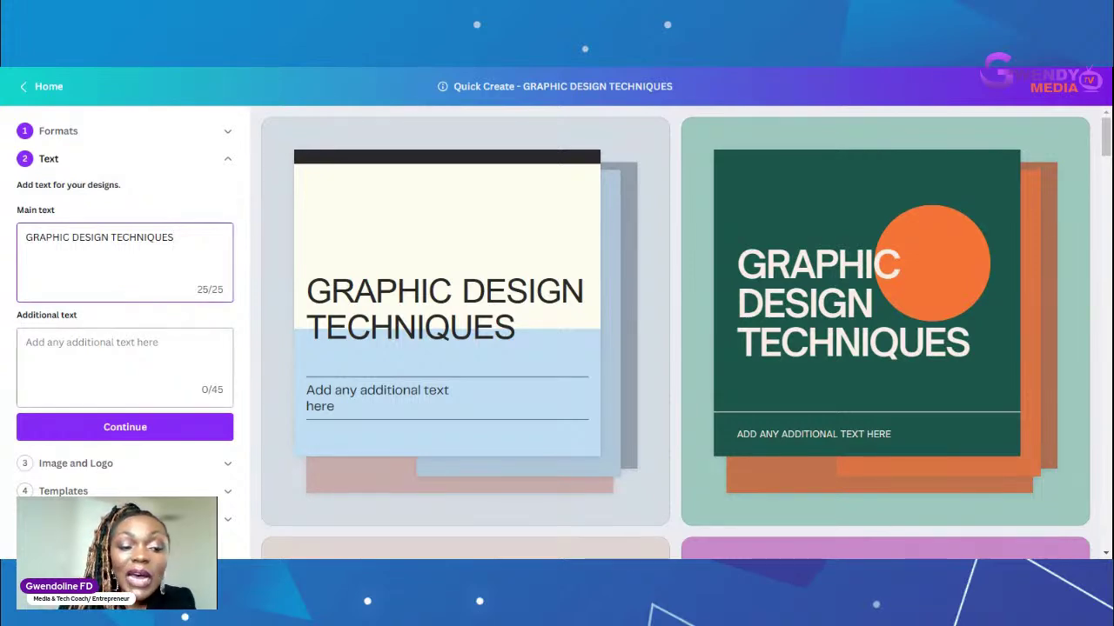
# Step: Enter "SOCIAL MEDIA TEMPLATE PACK FOR BEGINNERS" as the additional text for the designs
pyautogui.click(87, 344)
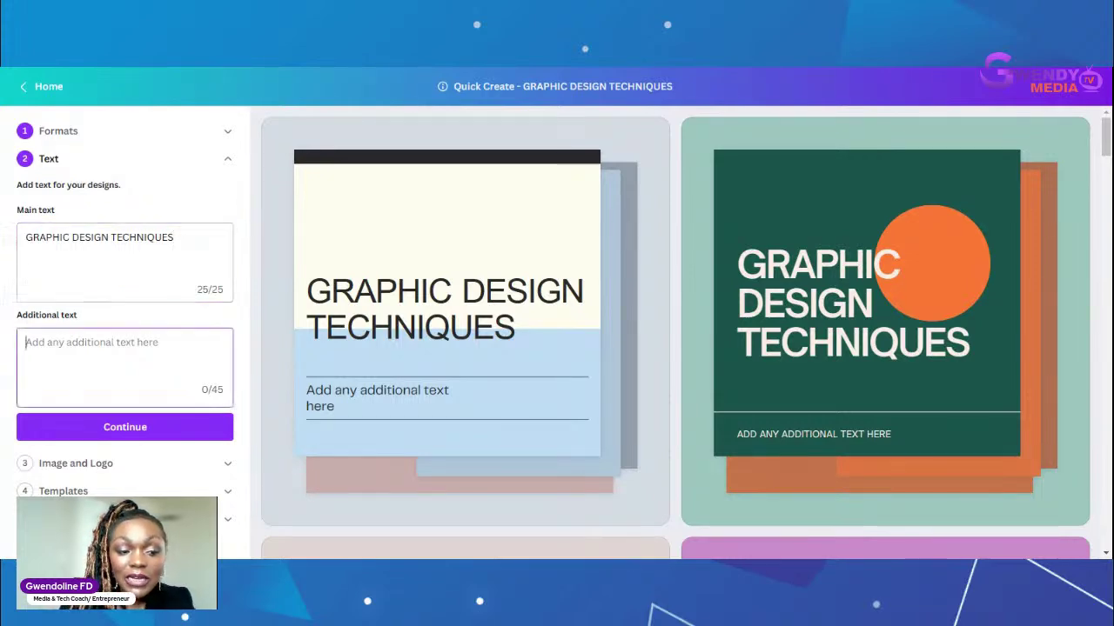
pyautogui.click(532, 70)
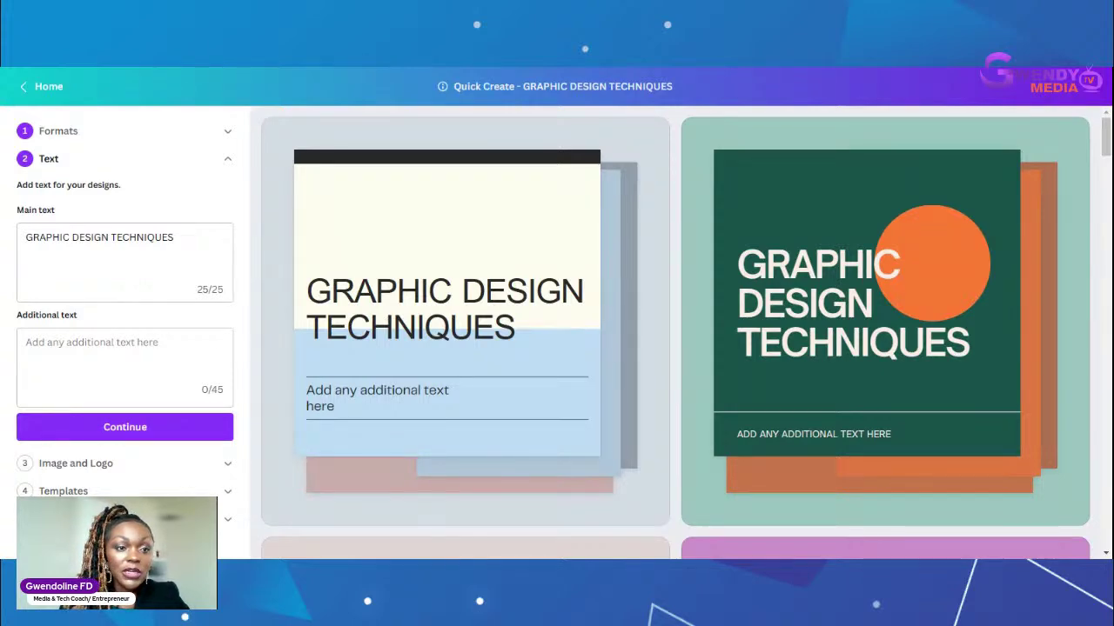
pyautogui.click(124, 357)
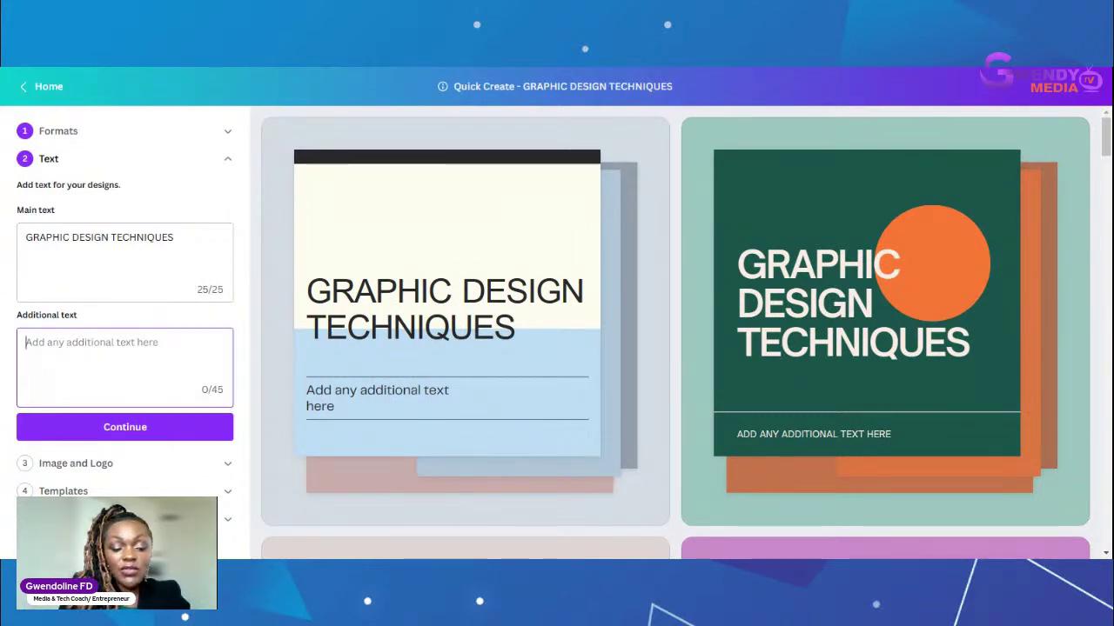
pyautogui.write('SO')
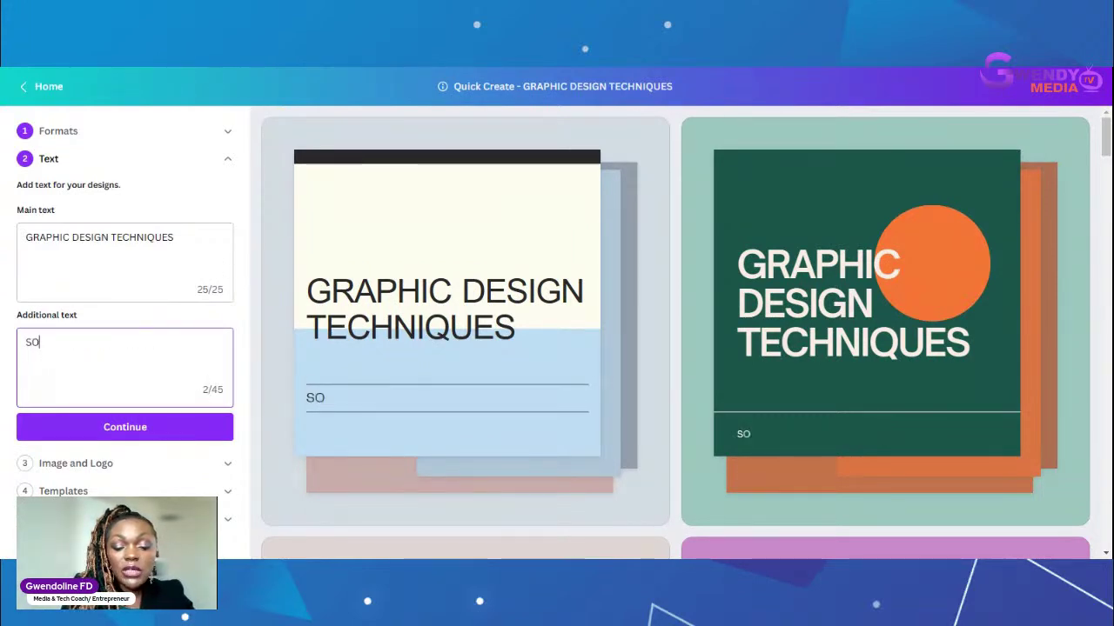
pyautogui.write('CIAL ')
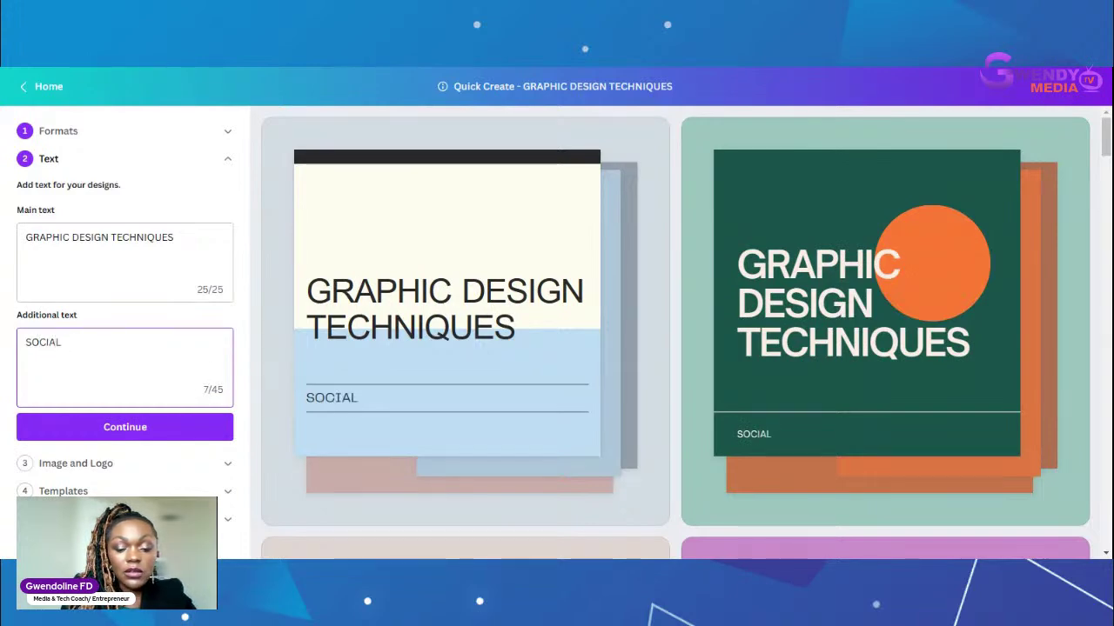
pyautogui.write('MEDIA T')
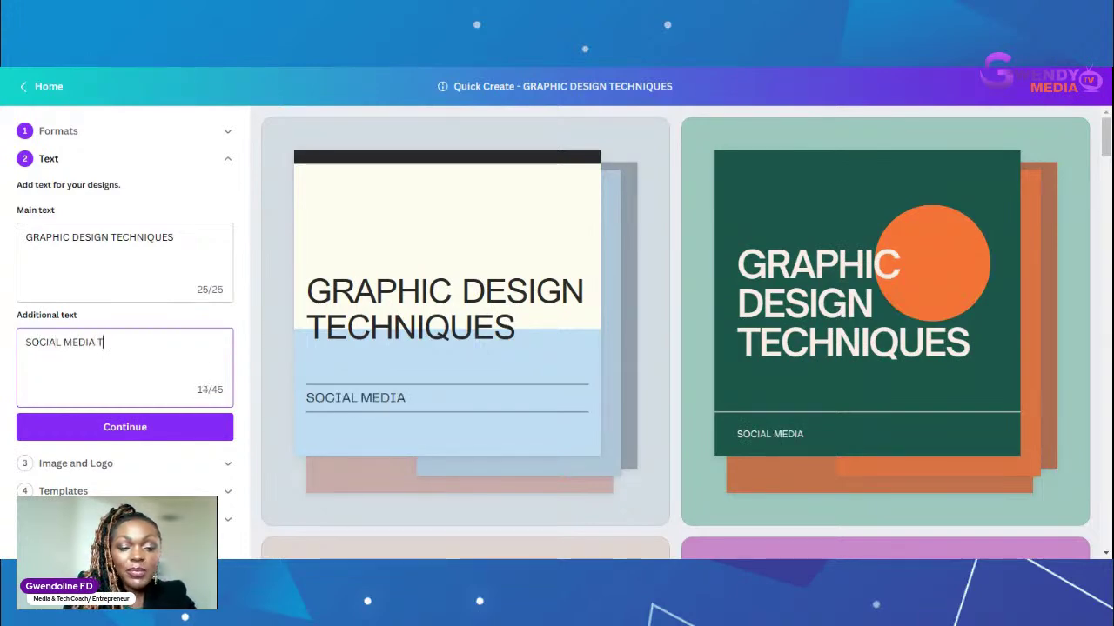
pyautogui.write('EMPLA')
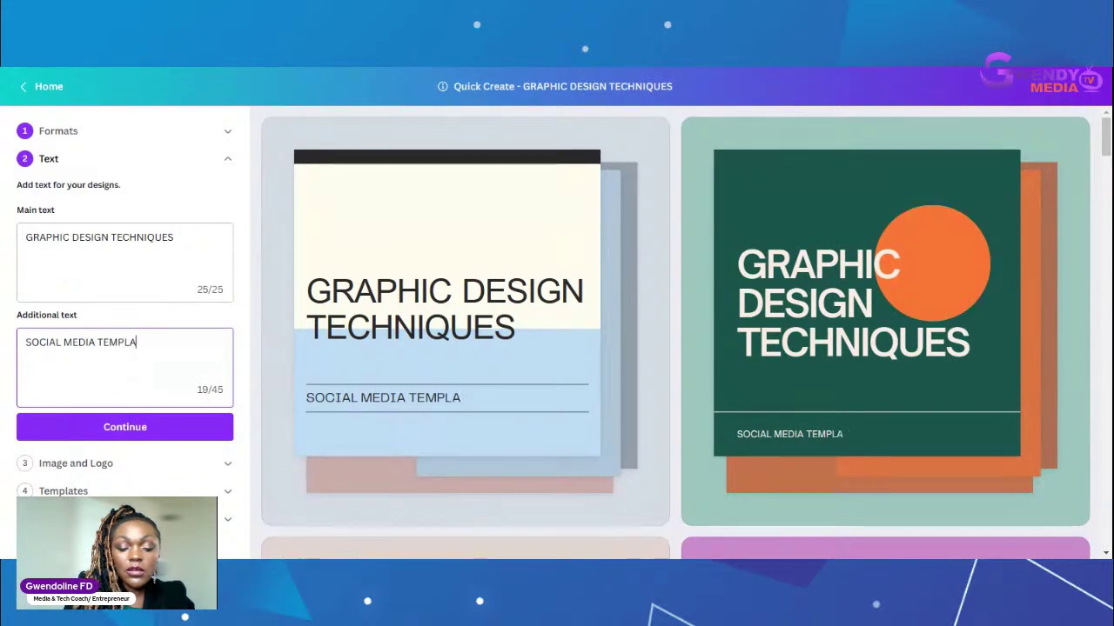
pyautogui.write('TE PACK')
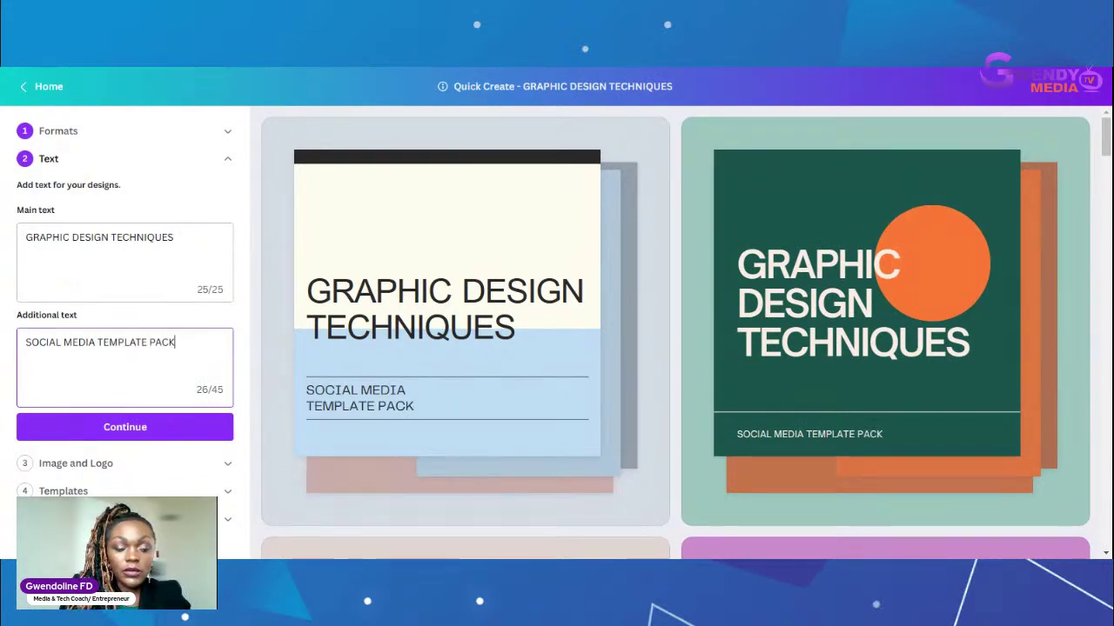
pyautogui.write(' FOR B')
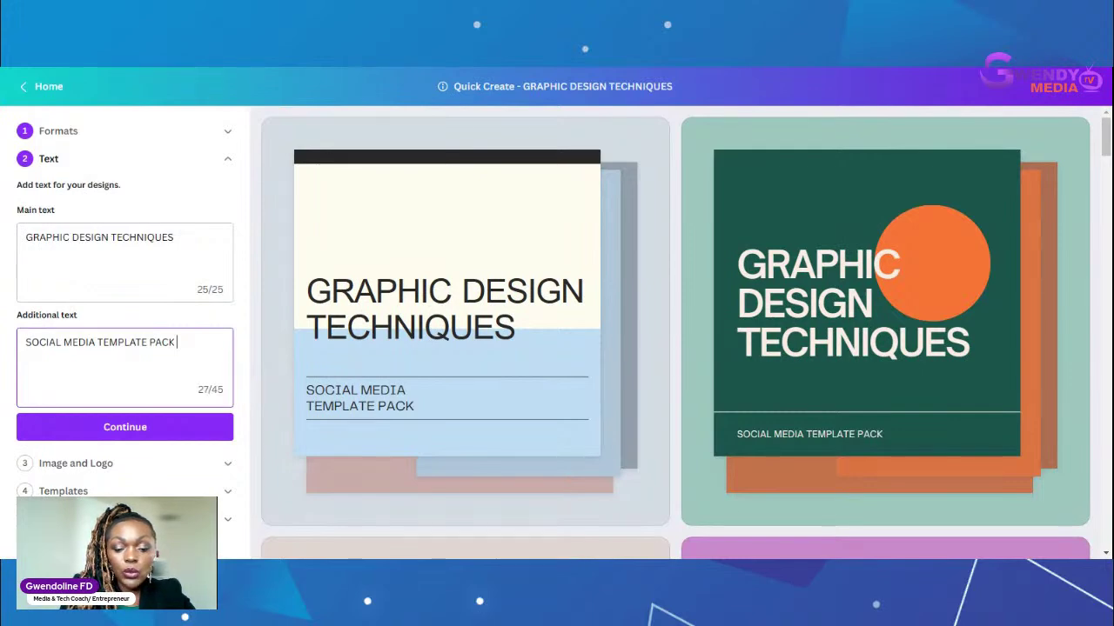
pyautogui.write('E')
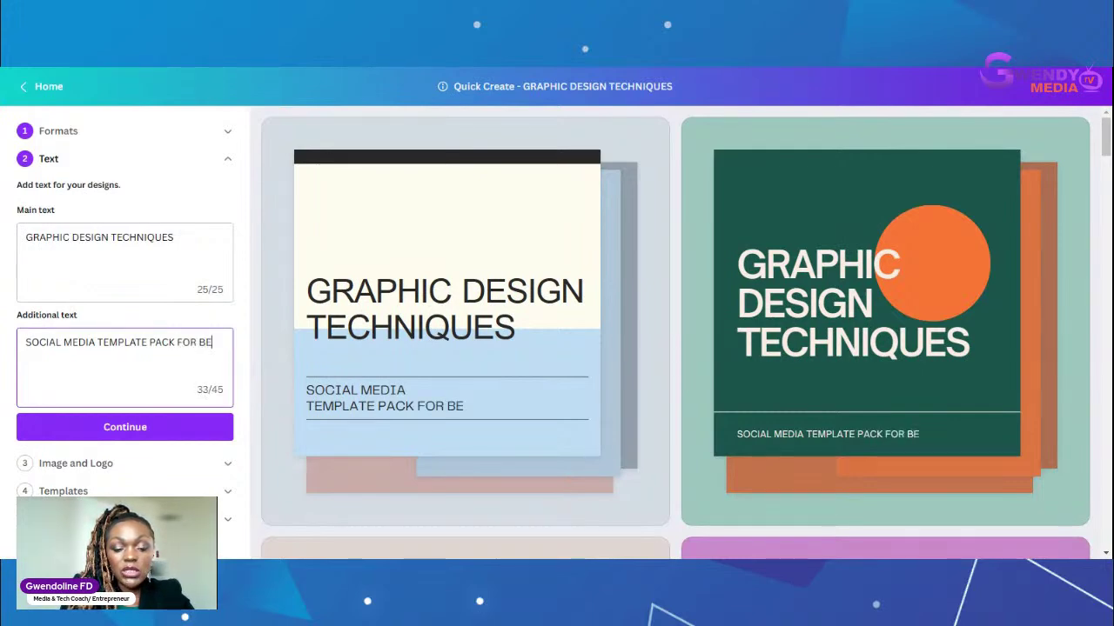
pyautogui.write('GINNERS')
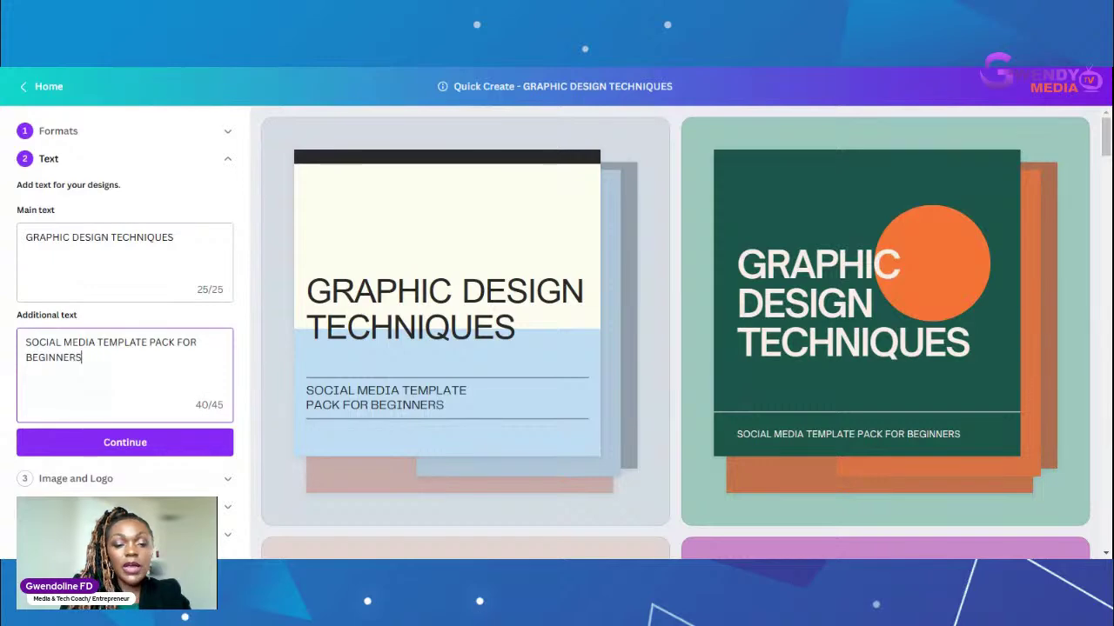
# Step: Change the last word of the additional text to "ENTREPRENEURS" and continue to the image and logo stage
pyautogui.press('BackSpace')
pyautogui.press('BackSpace')
pyautogui.press('BackSpace')
pyautogui.press('BackSpace')
pyautogui.press('BackSpace')
pyautogui.press('BackSpace')
pyautogui.press('BackSpace')
pyautogui.press('BackSpace')
pyautogui.press('BackSpace')
pyautogui.press('BackSpace')
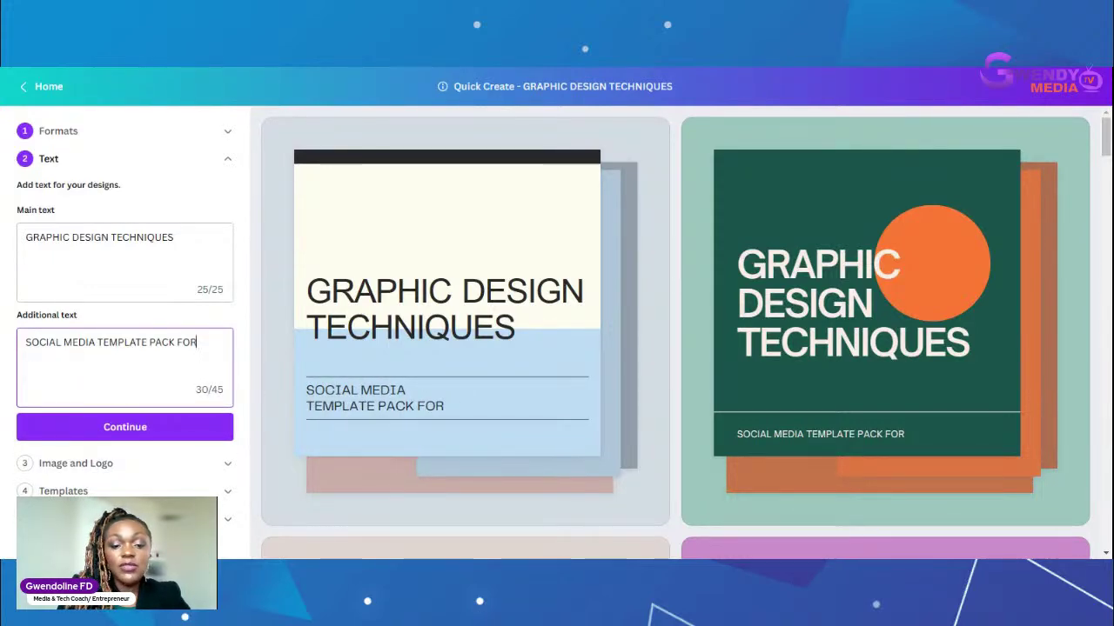
pyautogui.write('E')
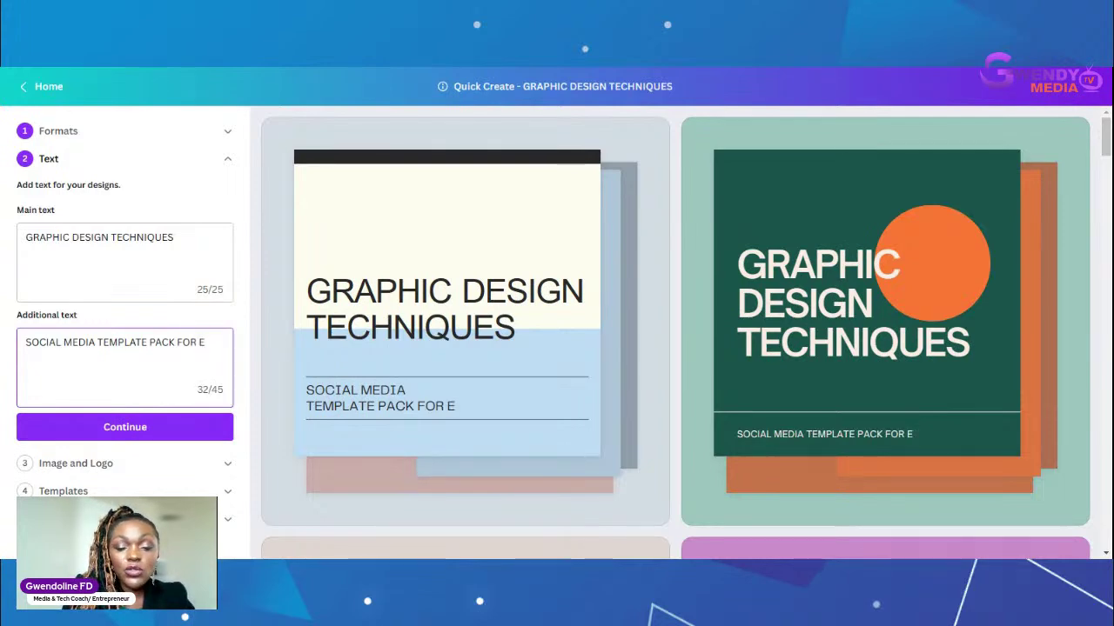
pyautogui.write('NTRE')
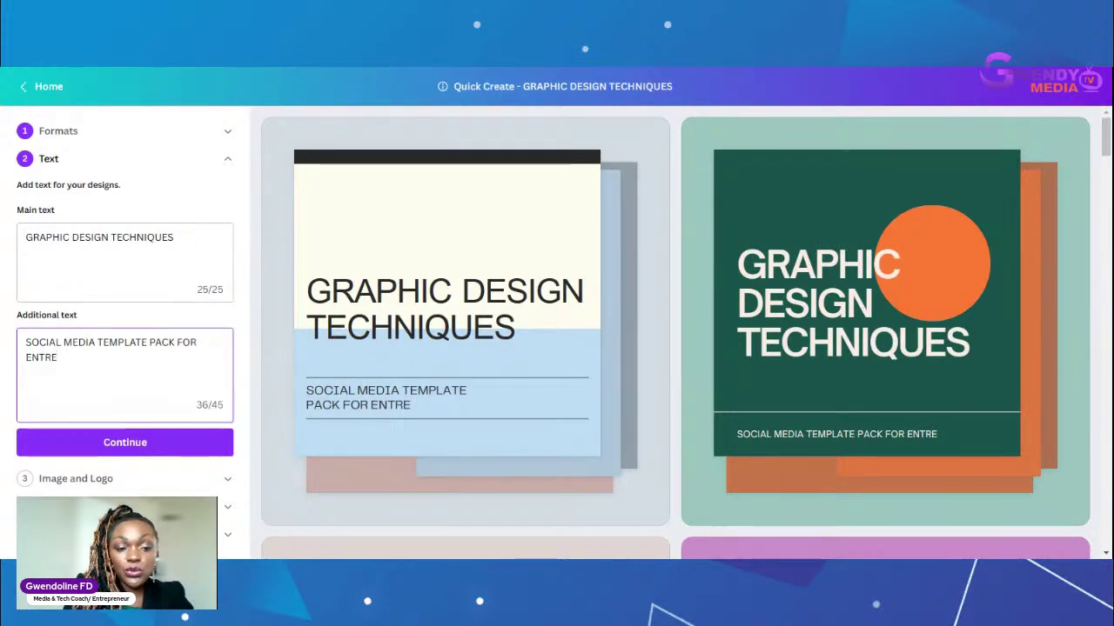
pyautogui.write('PRENEURS')
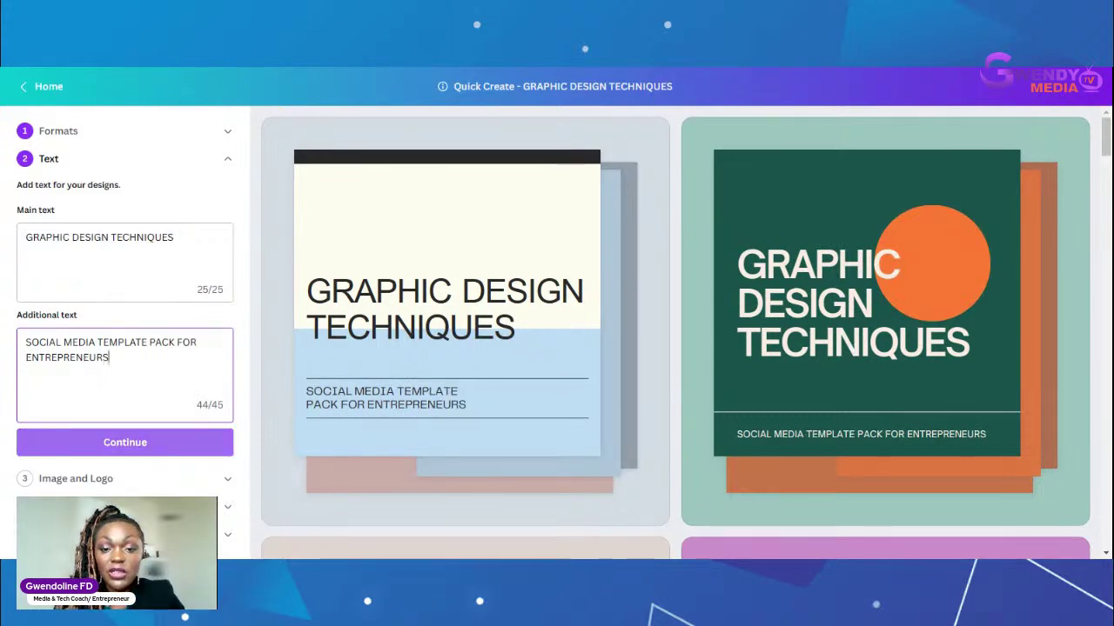
pyautogui.click(136, 443)
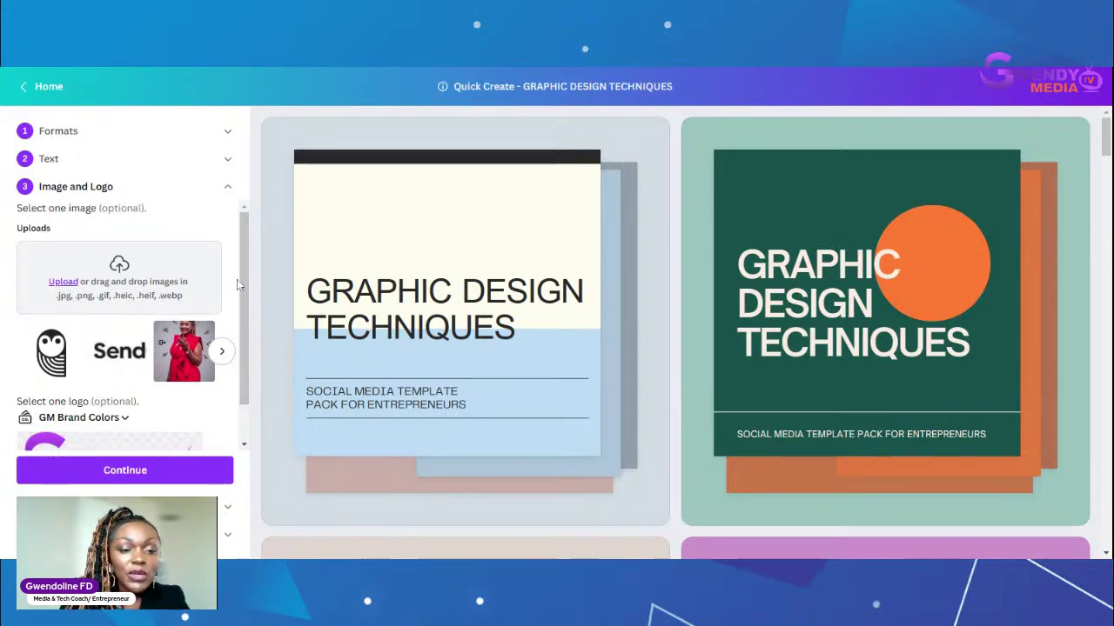
pyautogui.moveTo(246, 283); pyautogui.dragTo(238, 385)
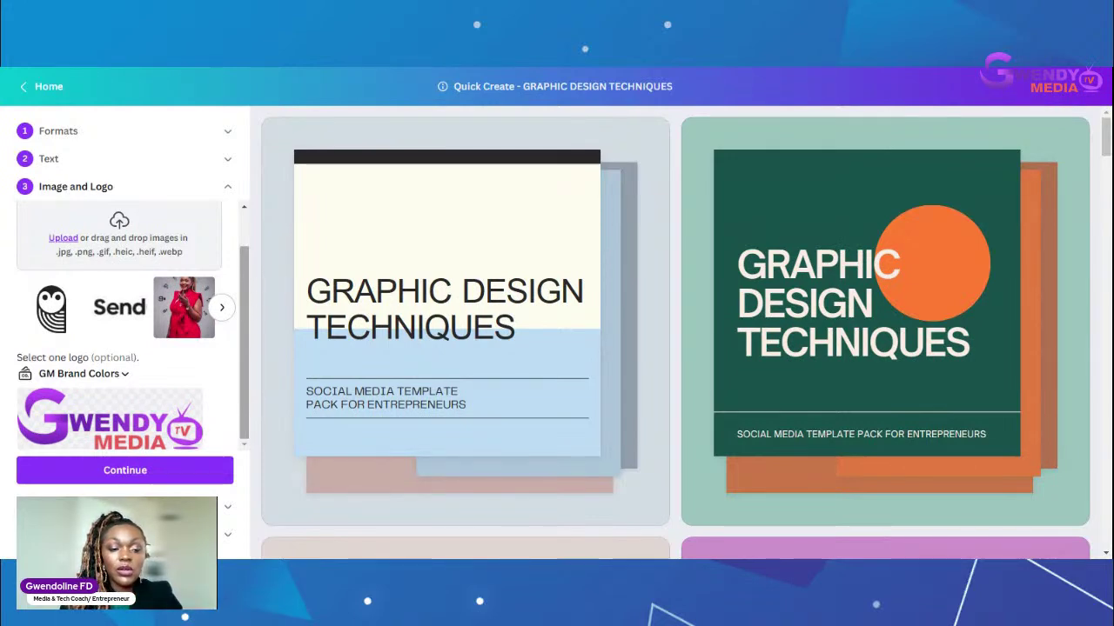
# Step: Upload the photo of a woman in a red top as the designs' image and check it in the template previews
pyautogui.scroll(1, 244, 373)
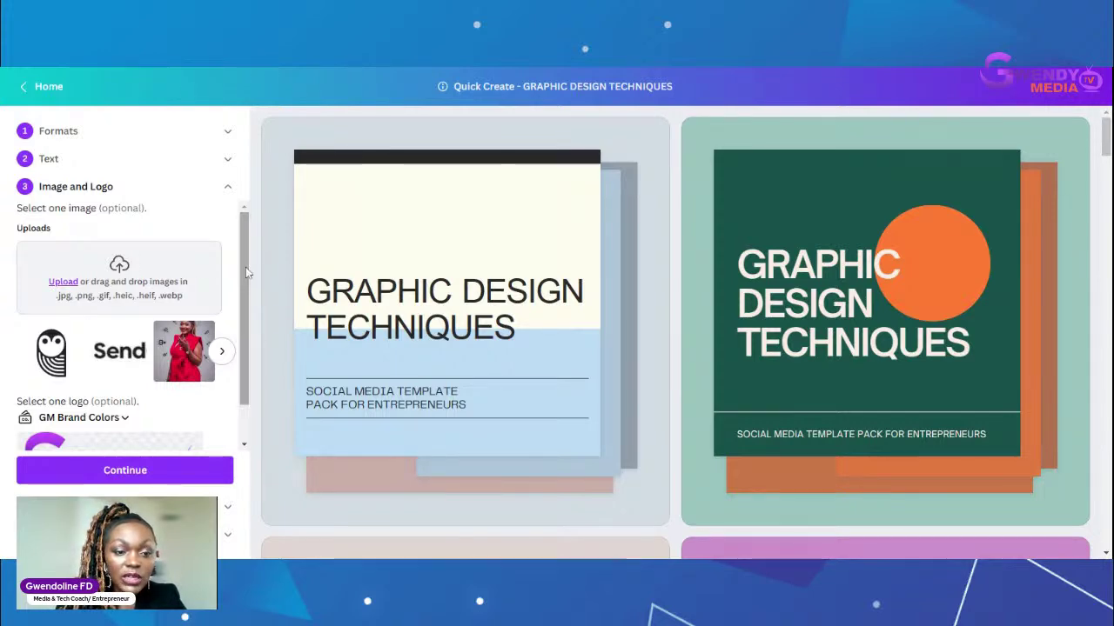
pyautogui.moveTo(246, 267); pyautogui.dragTo(253, 398)
pyautogui.scroll(1, 251, 398)
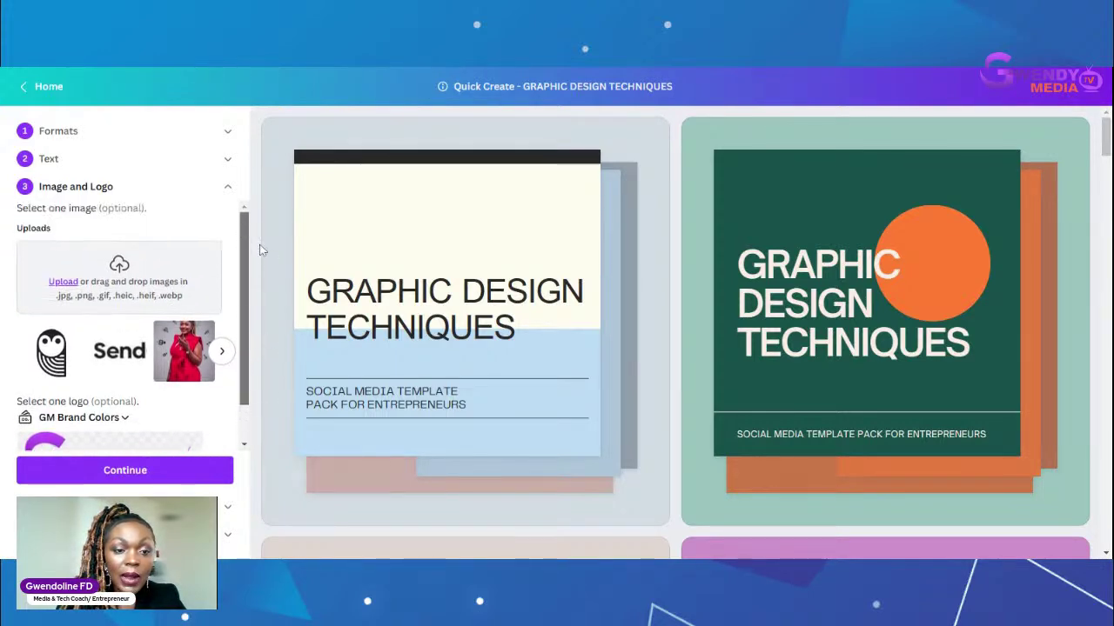
pyautogui.click(61, 282)
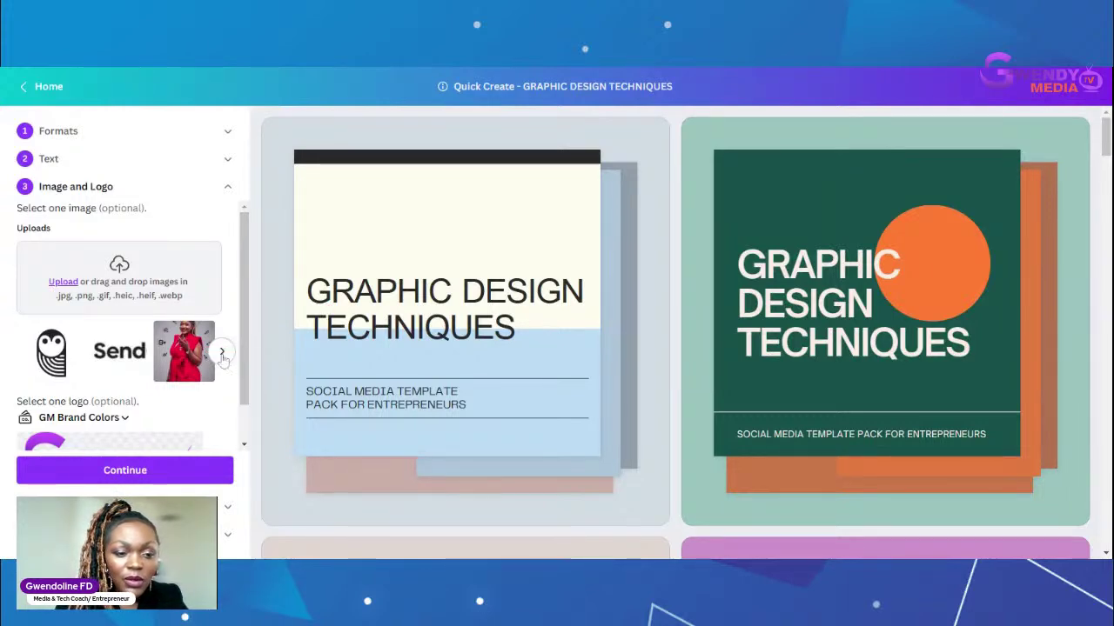
pyautogui.click(221, 355)
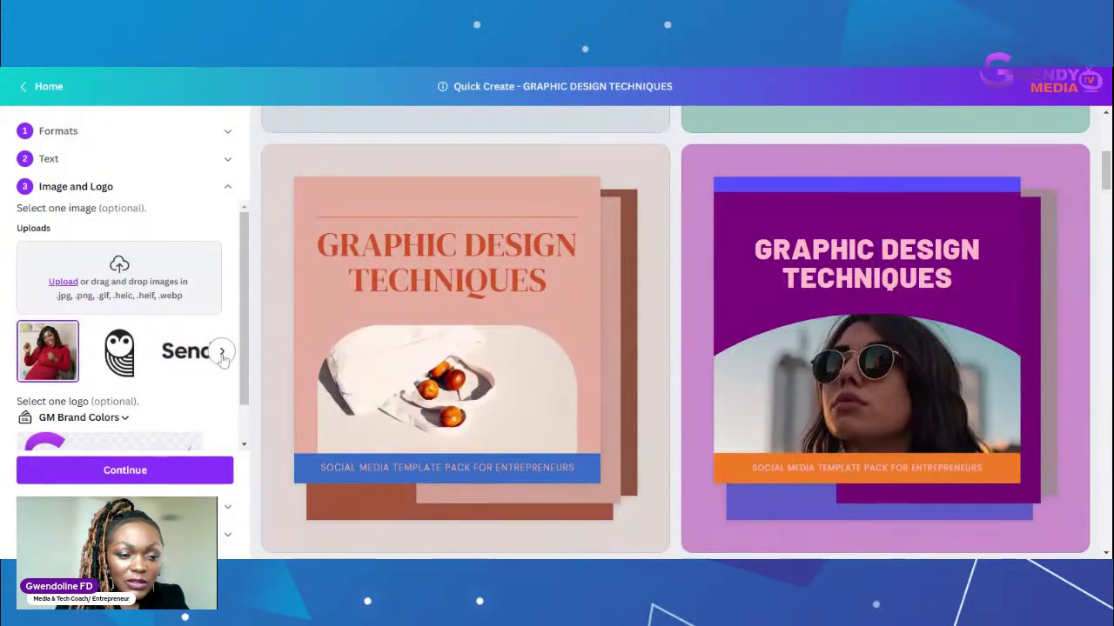
pyautogui.click(222, 354)
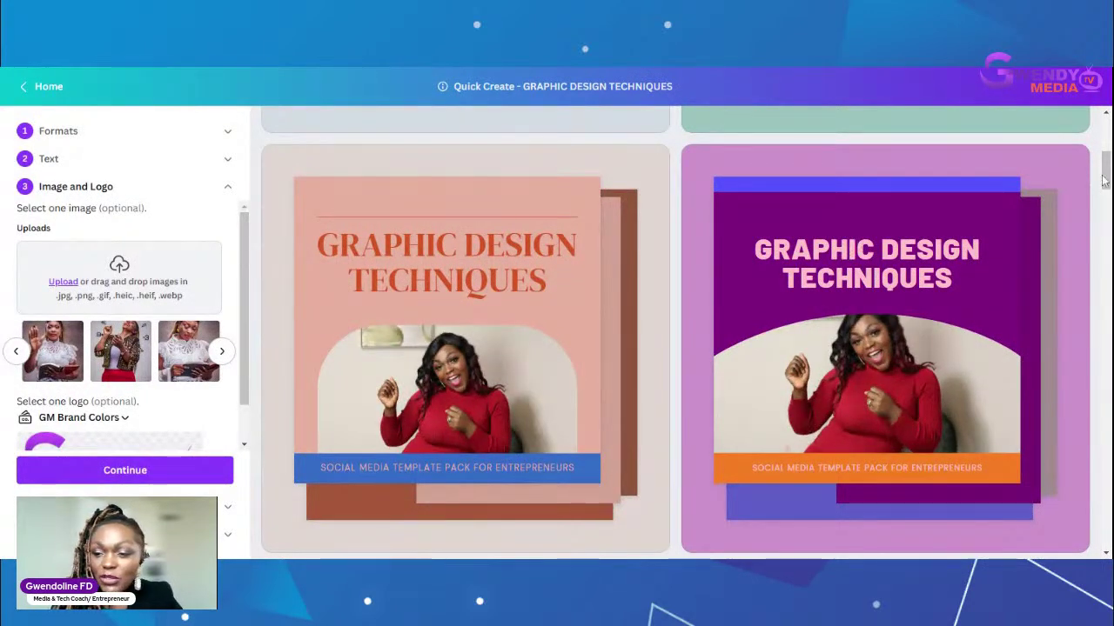
pyautogui.moveTo(1103, 178); pyautogui.dragTo(1107, 250)
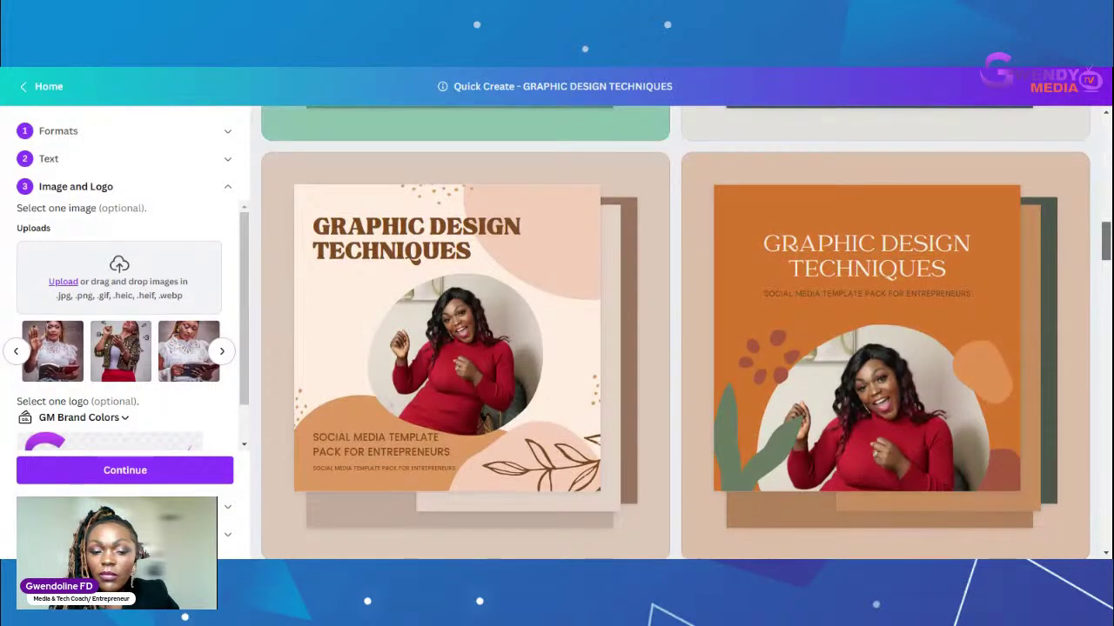
pyautogui.moveTo(1107, 250); pyautogui.dragTo(1106, 157)
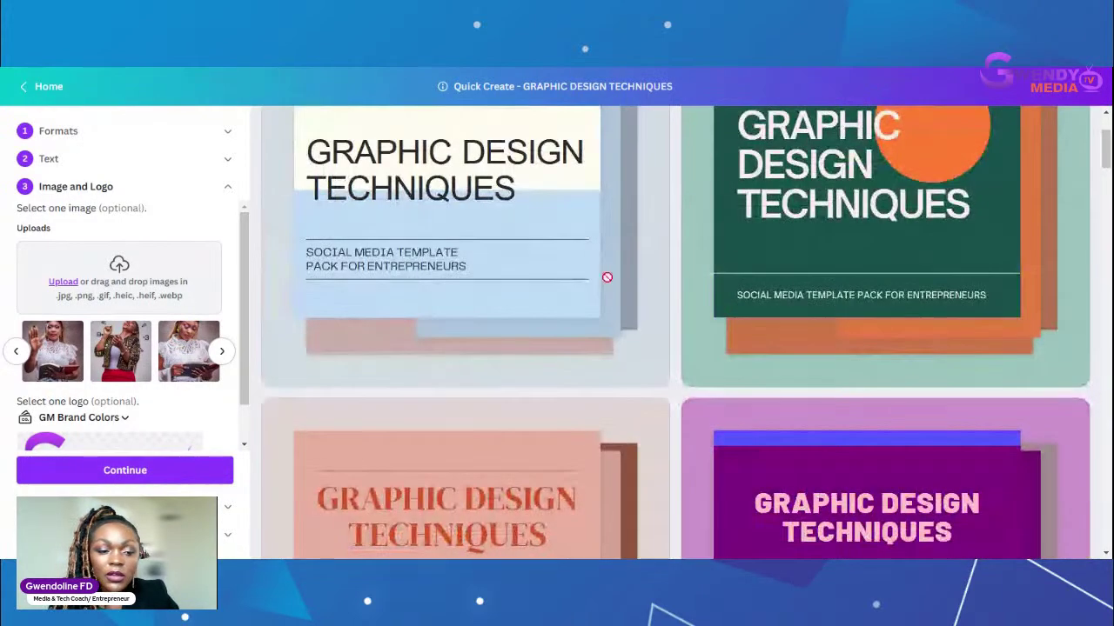
# Step: Try the close-up white lace top photo and the blue trousers photo from the uploads as the designs' image
pyautogui.click(222, 353)
pyautogui.click(222, 352)
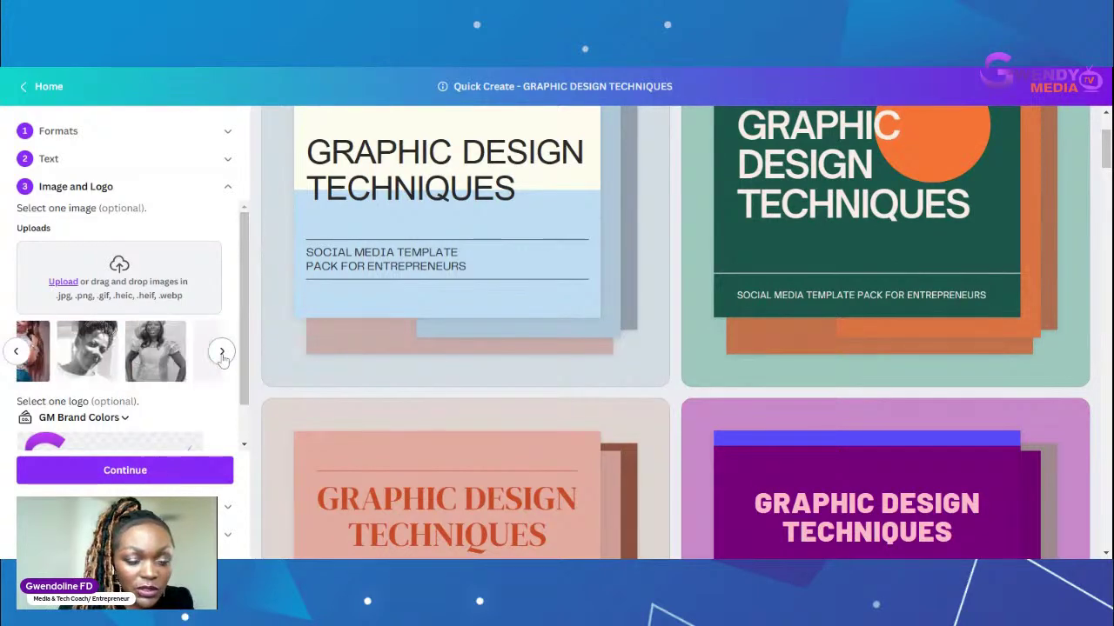
pyautogui.click(17, 351)
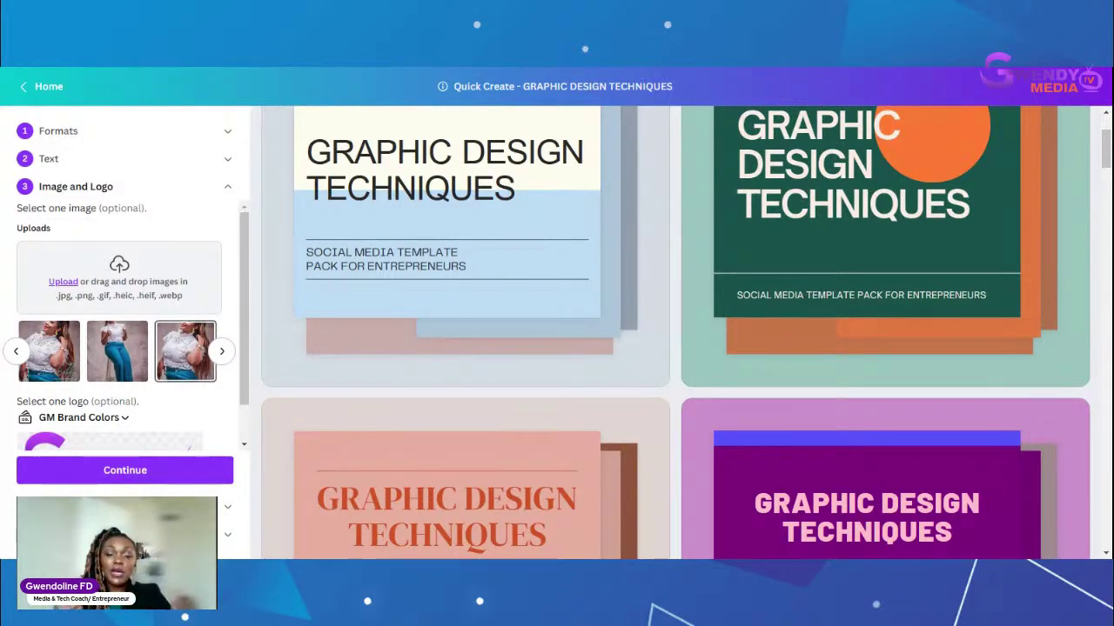
pyautogui.click(222, 353)
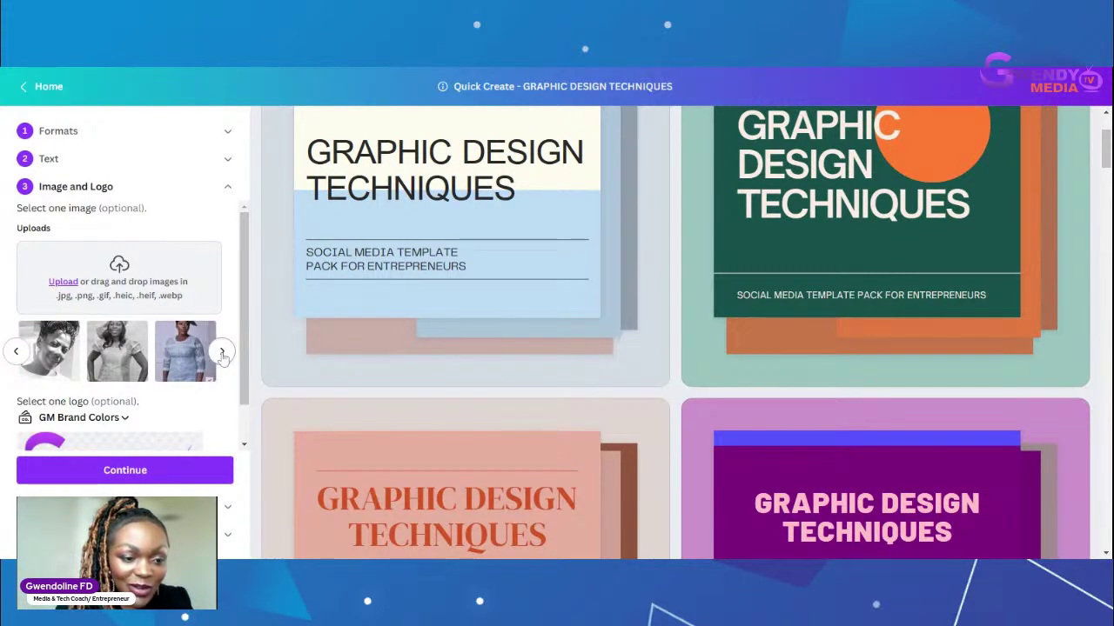
pyautogui.click(19, 350)
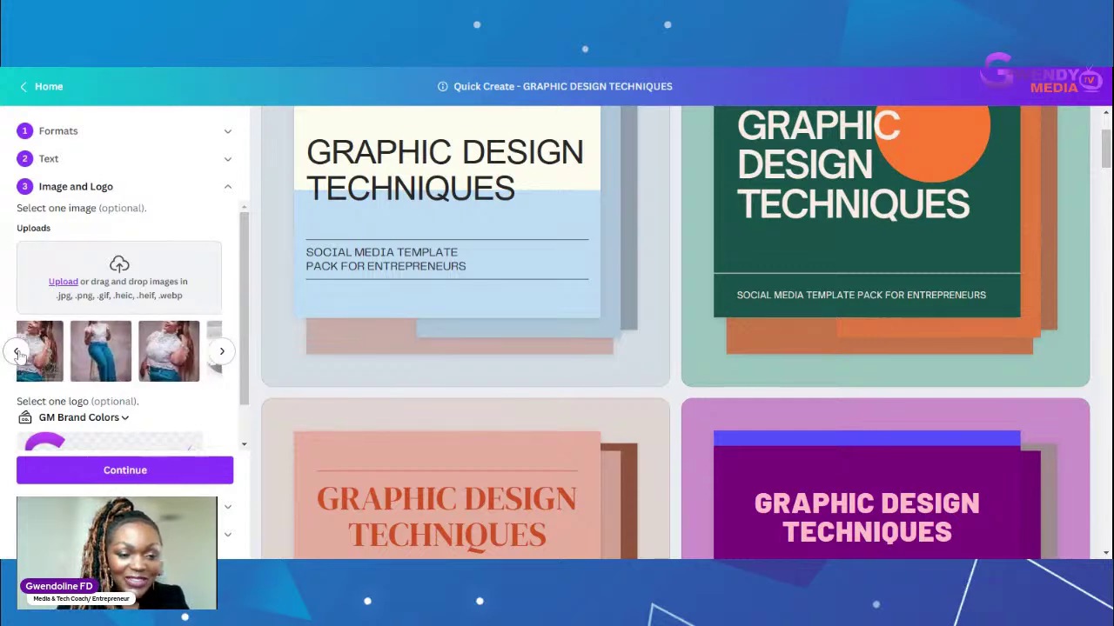
pyautogui.click(185, 352)
pyautogui.scroll(-3, 565, 290)
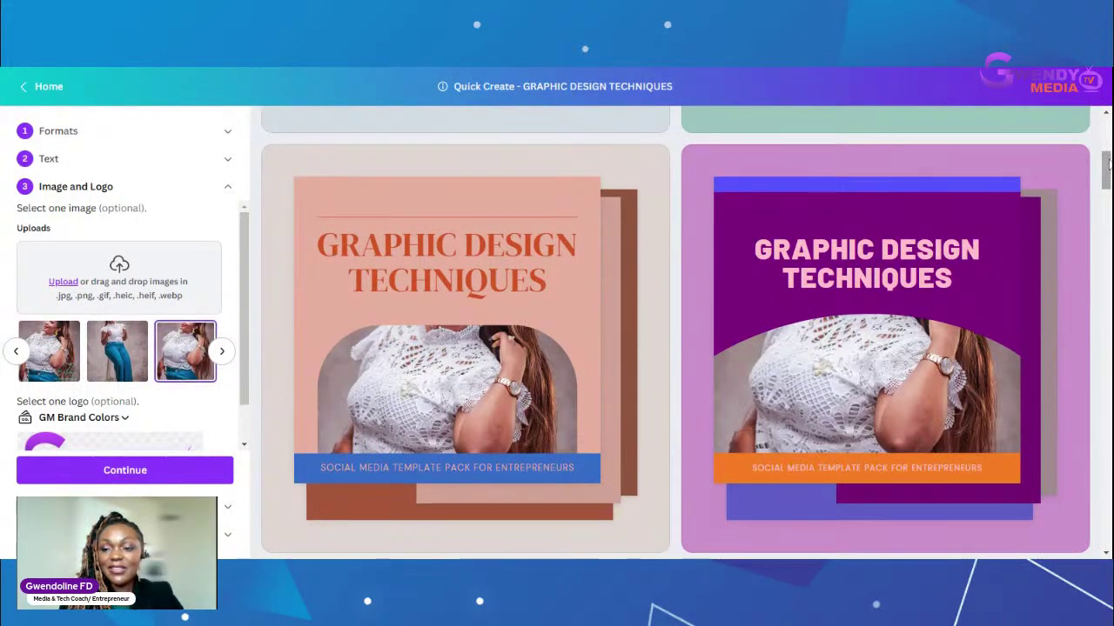
pyautogui.moveTo(1106, 162); pyautogui.dragTo(1106, 149)
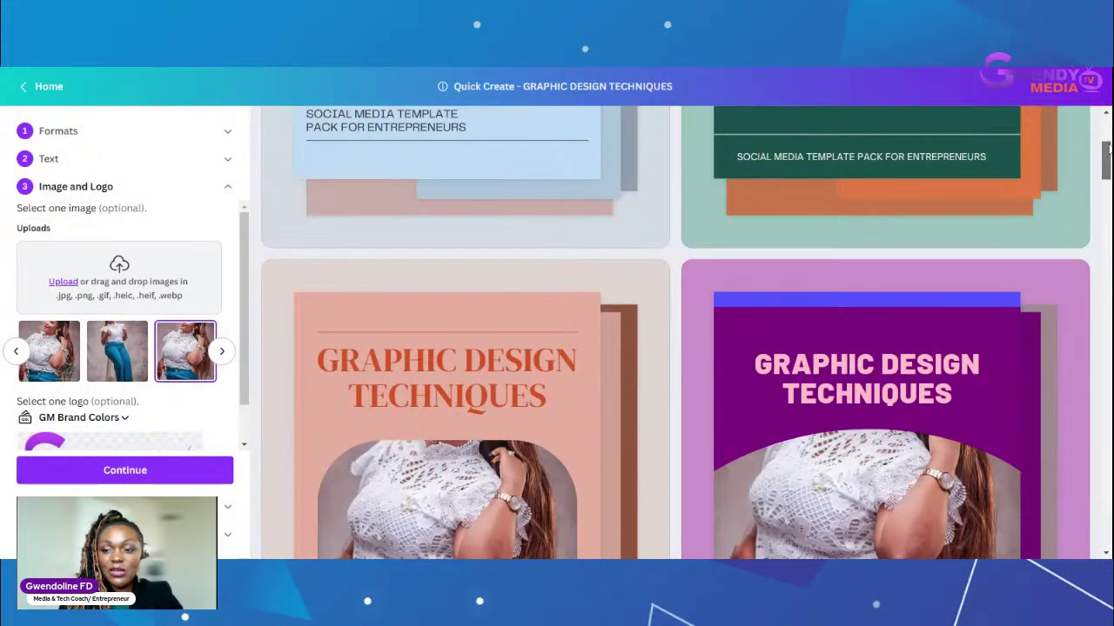
pyautogui.moveTo(1107, 150)
pyautogui.mouseDown()
pyautogui.moveTo(1107, 120)
pyautogui.moveTo(1106, 171)
pyautogui.mouseUp()
pyautogui.click(118, 345)
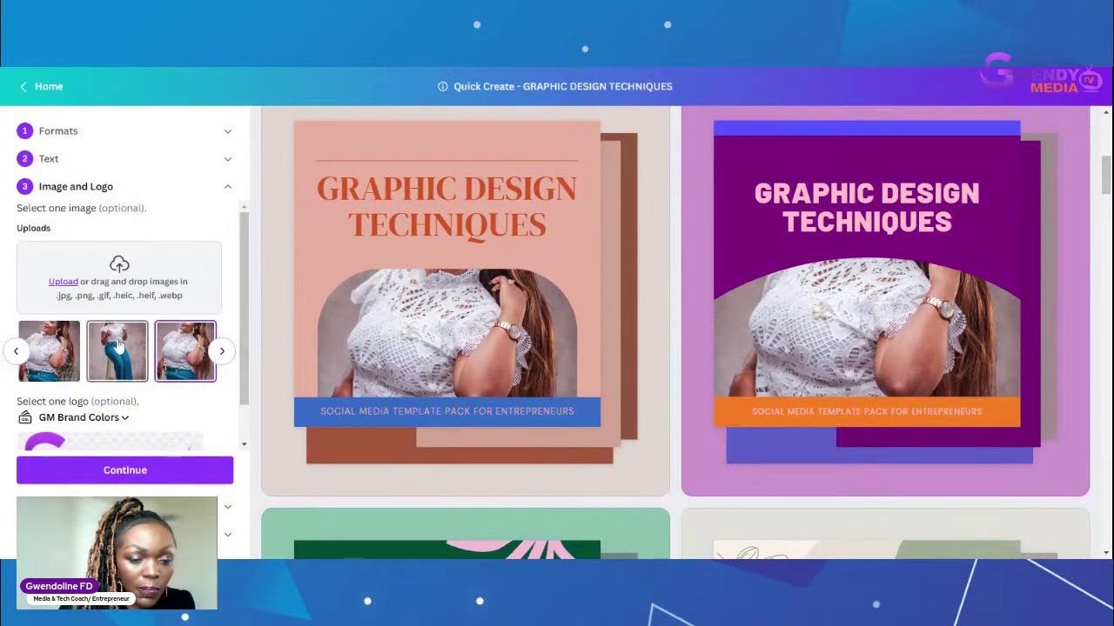
# Step: Browse further through the uploaded images and select the pink-toned portrait with long braids as the designs' image
pyautogui.click(221, 352)
pyautogui.click(222, 352)
pyautogui.click(221, 351)
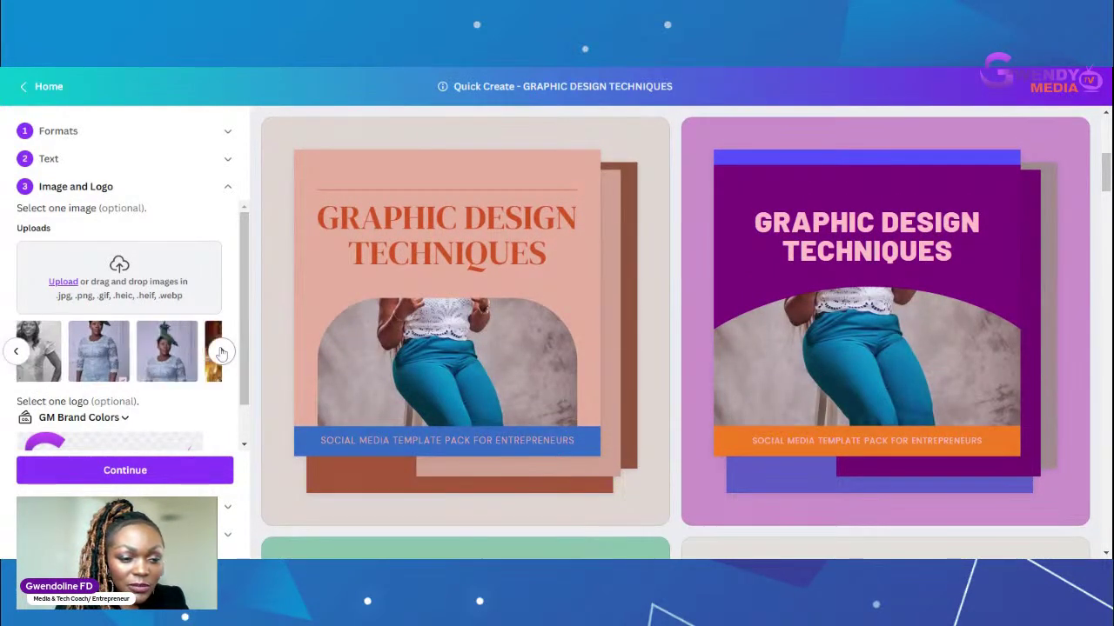
pyautogui.click(222, 352)
pyautogui.click(222, 351)
pyautogui.click(221, 351)
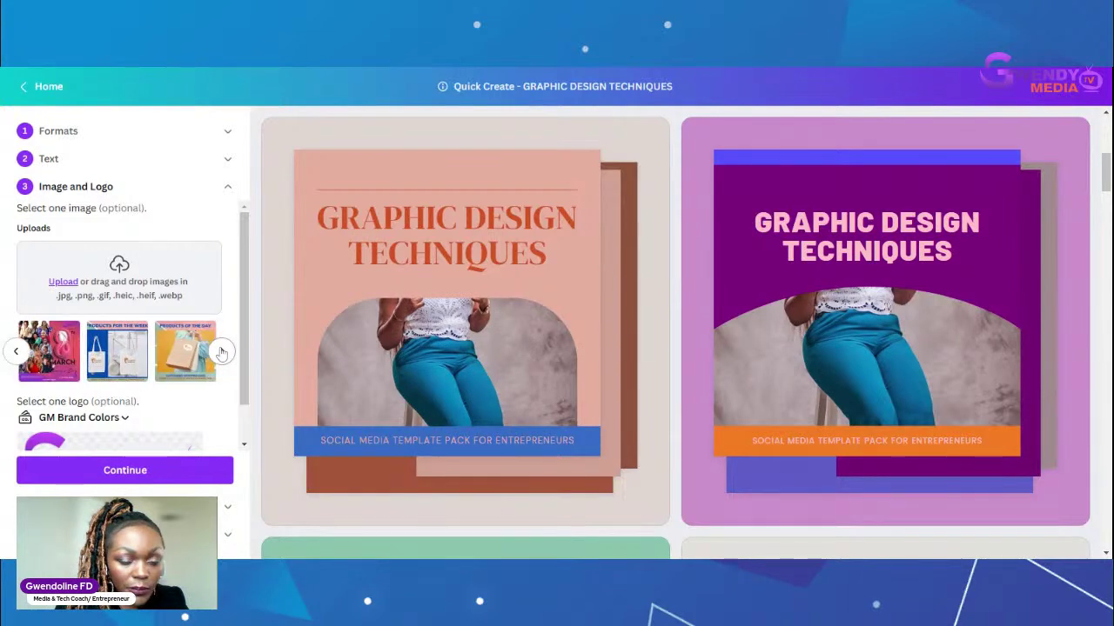
pyautogui.click(222, 352)
pyautogui.click(222, 351)
pyautogui.click(222, 351)
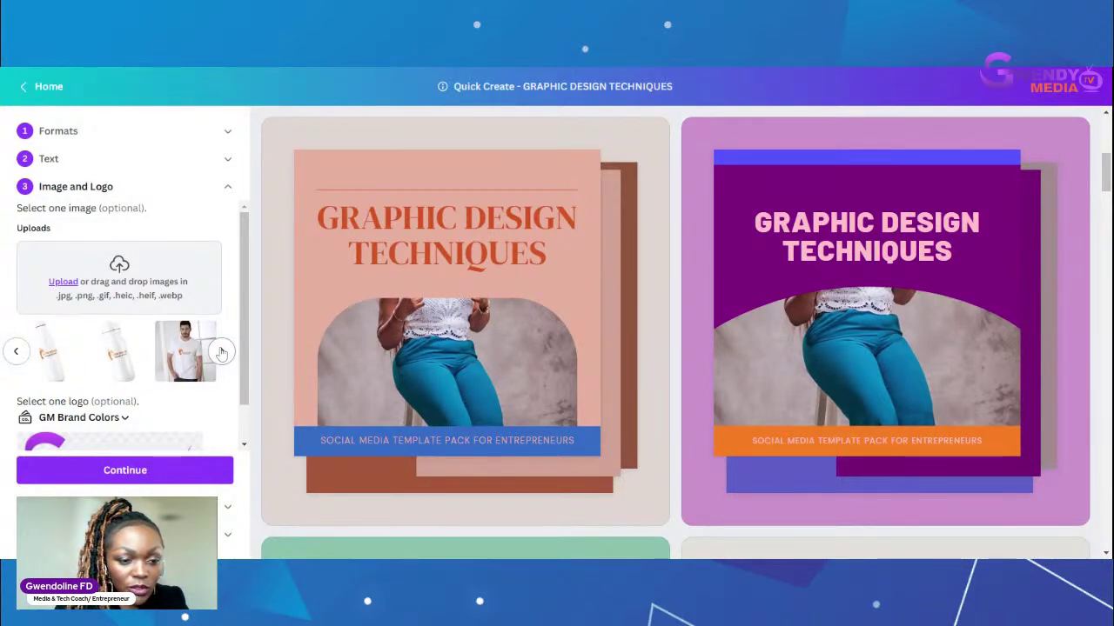
pyautogui.click(222, 352)
pyautogui.click(222, 351)
pyautogui.click(221, 352)
pyautogui.click(221, 352)
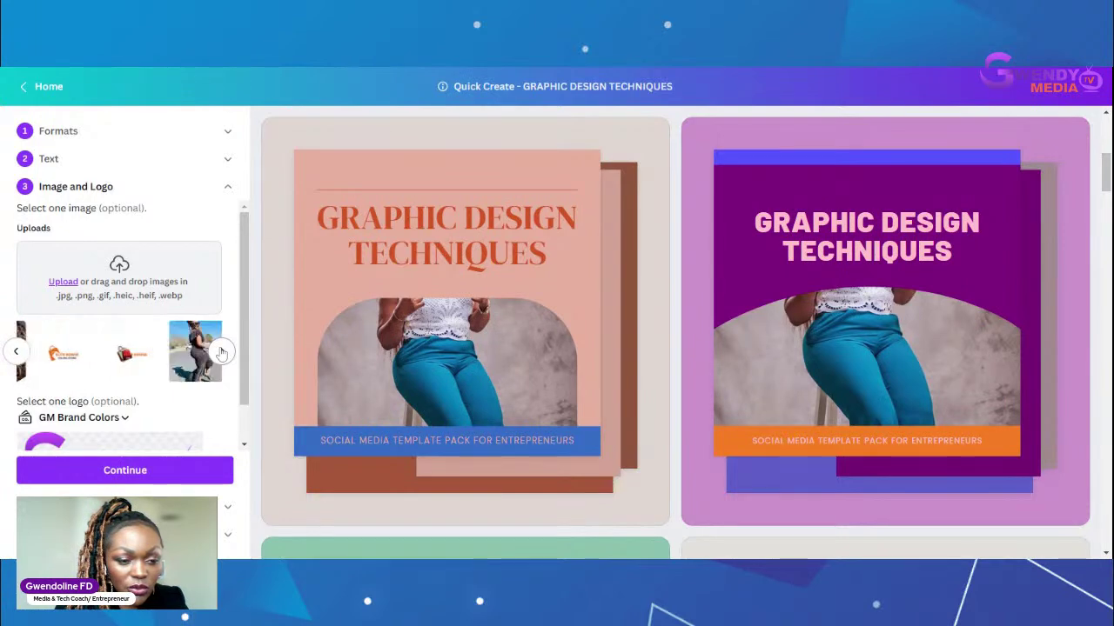
pyautogui.click(222, 352)
pyautogui.click(222, 352)
pyautogui.click(222, 351)
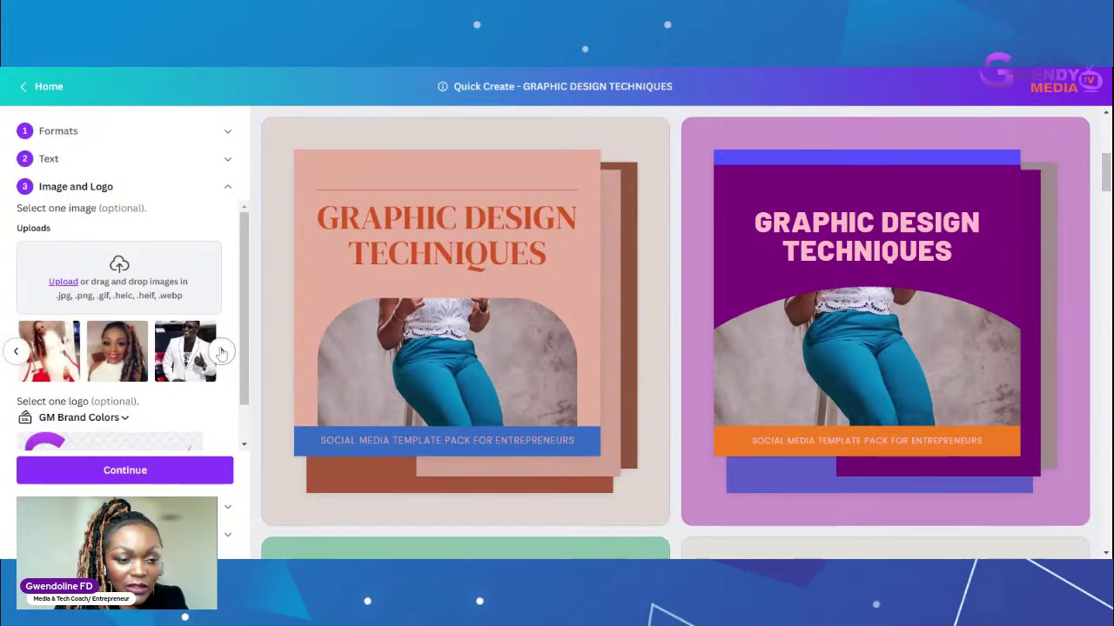
pyautogui.click(18, 352)
pyautogui.click(17, 352)
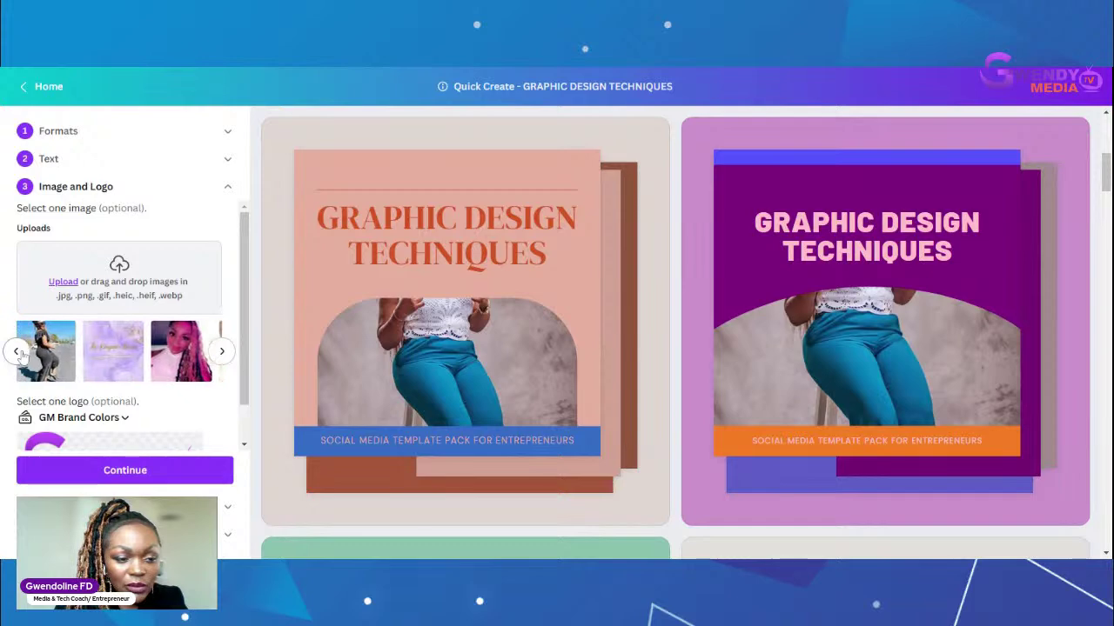
pyautogui.click(184, 349)
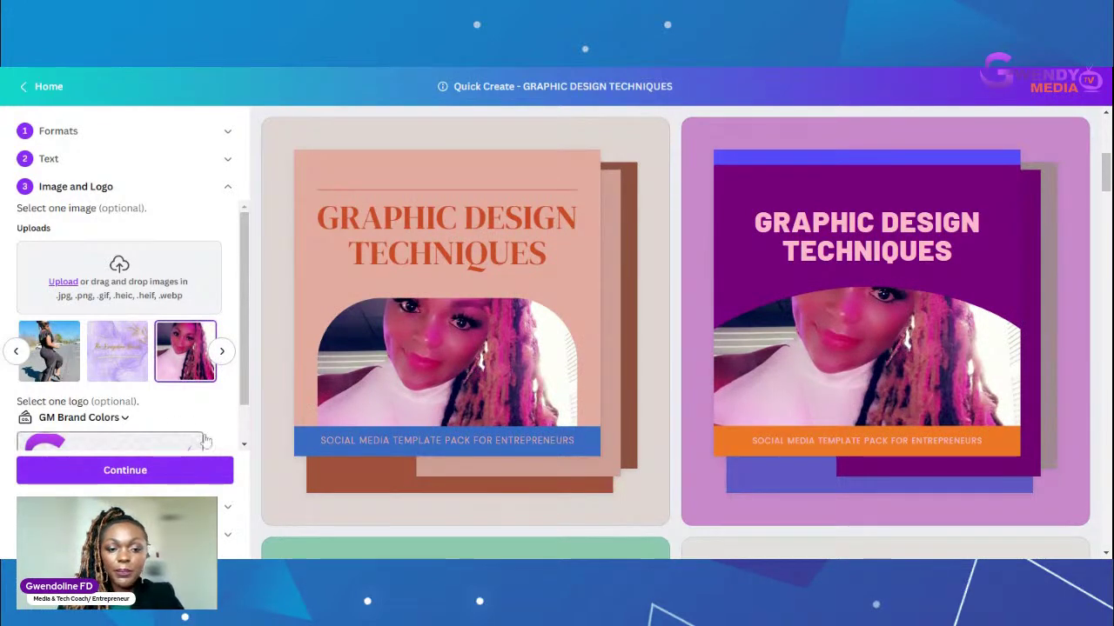
# Step: Check the logo choice and the portrait in the design previews, and continue to the template stage
pyautogui.moveTo(246, 366); pyautogui.dragTo(246, 444)
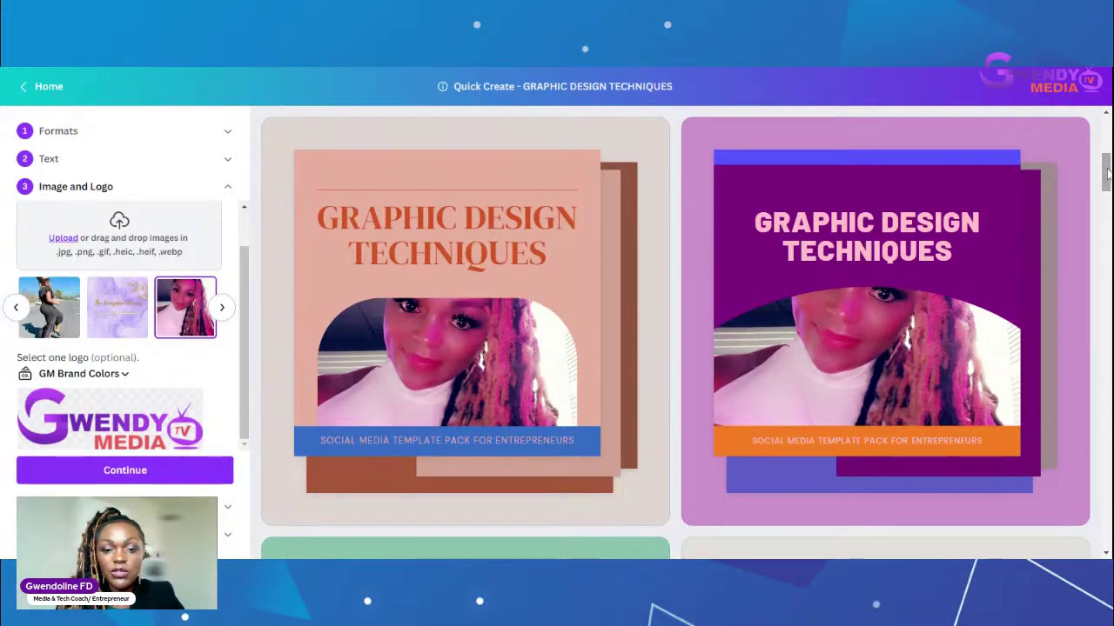
pyautogui.scroll(-2, 1105, 172)
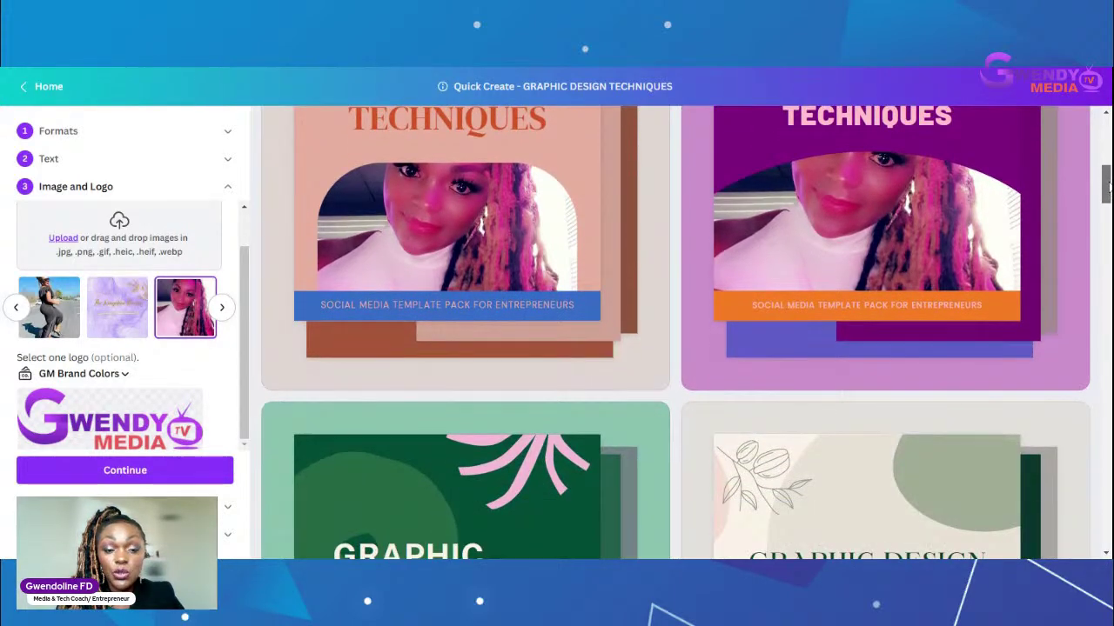
pyautogui.scroll(5, 1106, 172)
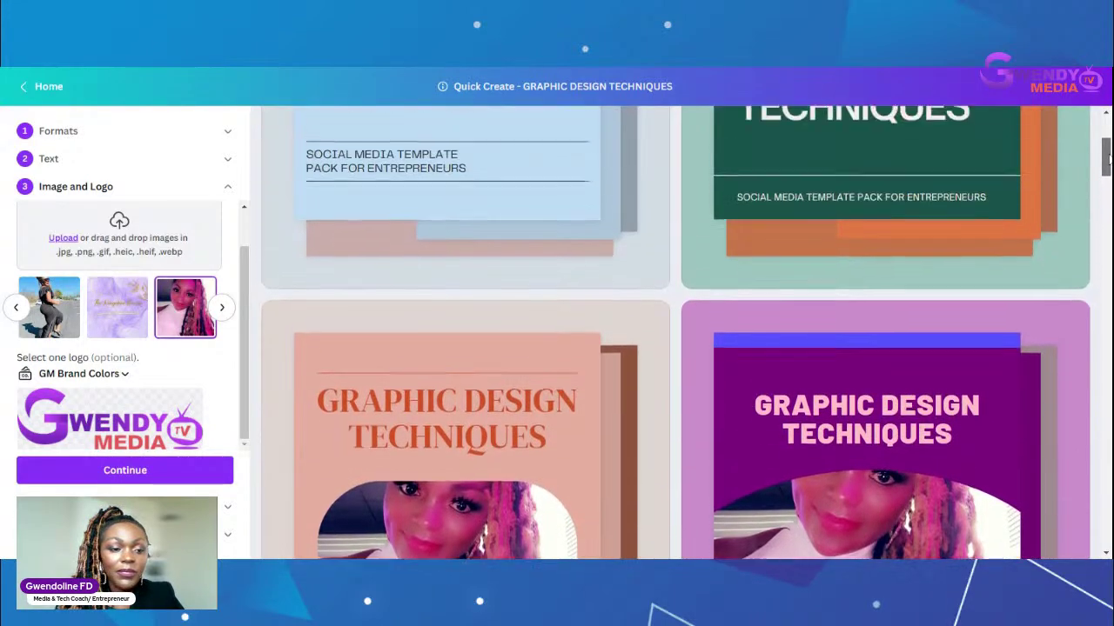
pyautogui.scroll(-1, 1106, 155)
pyautogui.scroll(3, 1107, 155)
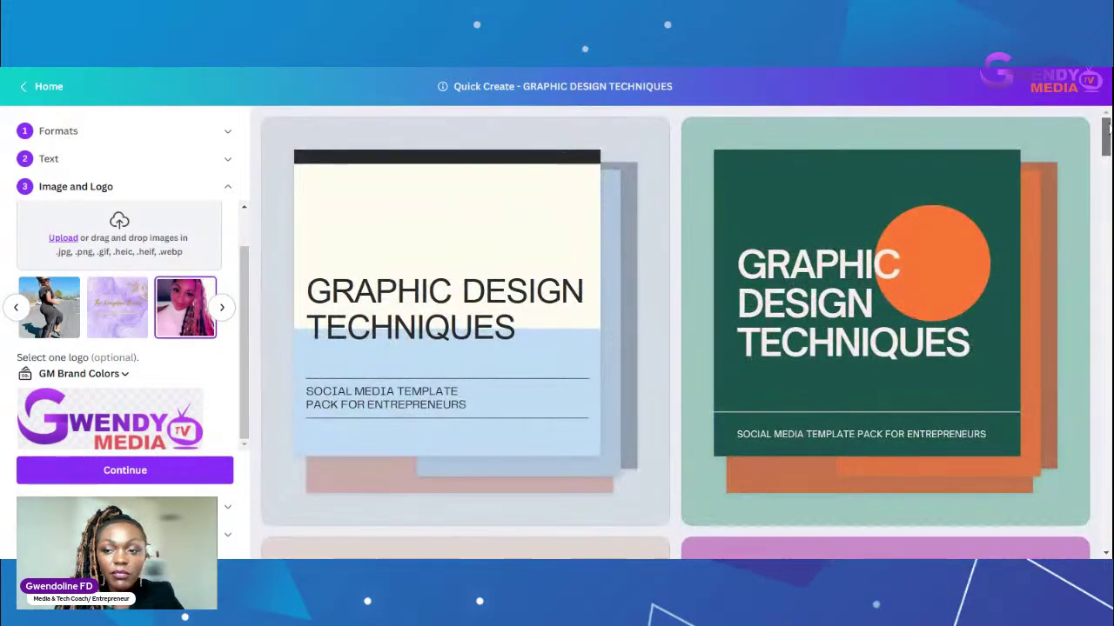
pyautogui.scroll(-3, 1106, 154)
pyautogui.scroll(-5, 675, 332)
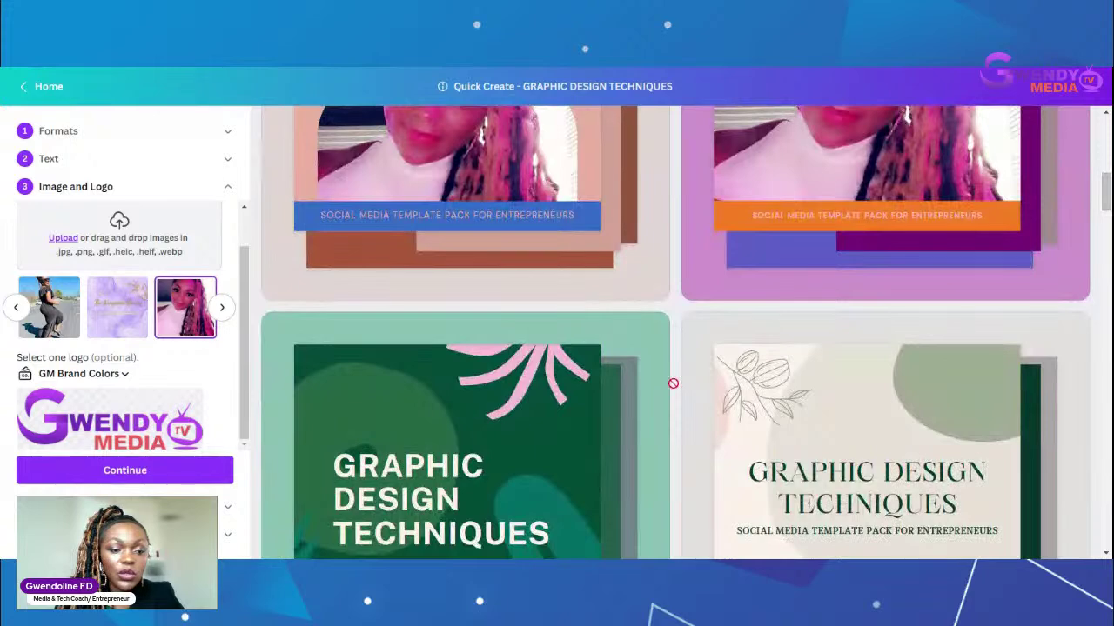
pyautogui.click(124, 471)
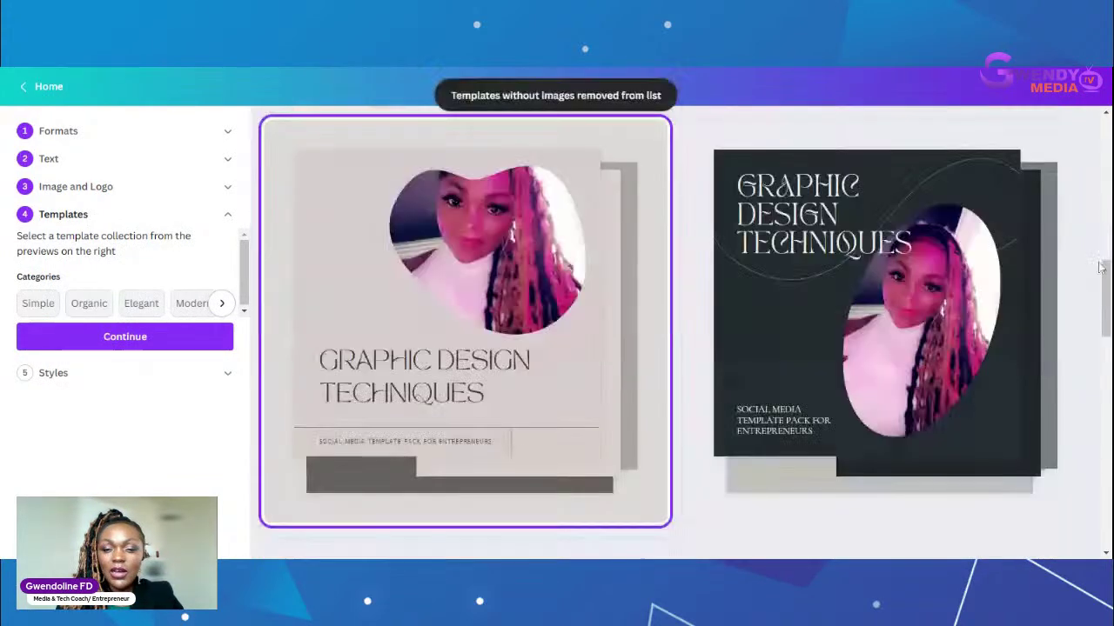
# Step: Look through the template collections to compare how the portrait and texts are laid out in each one
pyautogui.moveTo(1107, 287); pyautogui.dragTo(1107, 246)
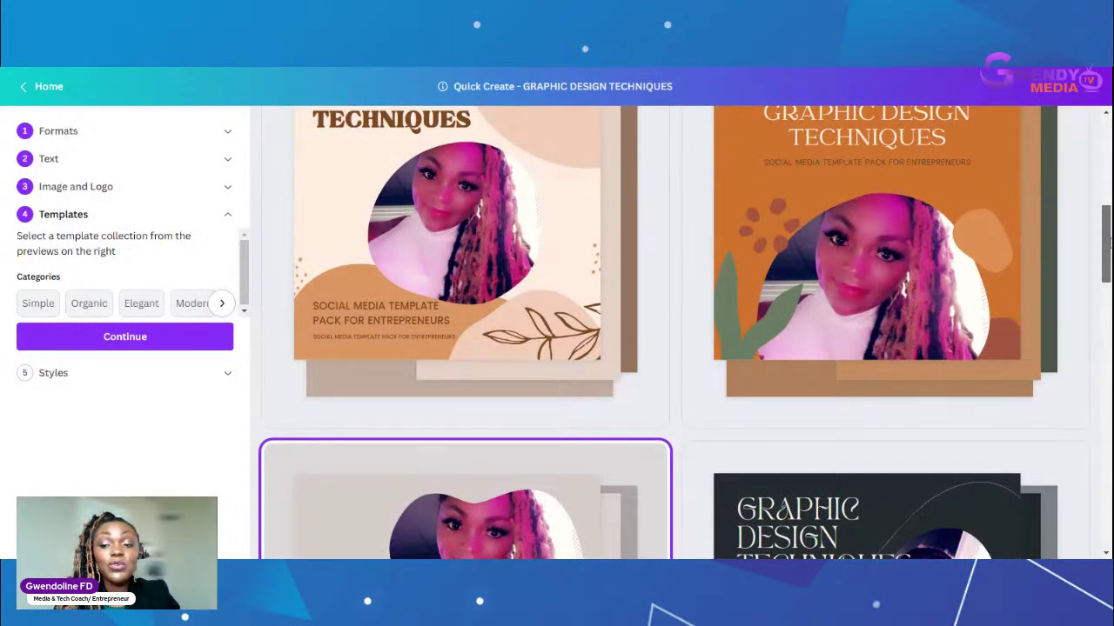
pyautogui.moveTo(1108, 246); pyautogui.dragTo(1108, 513)
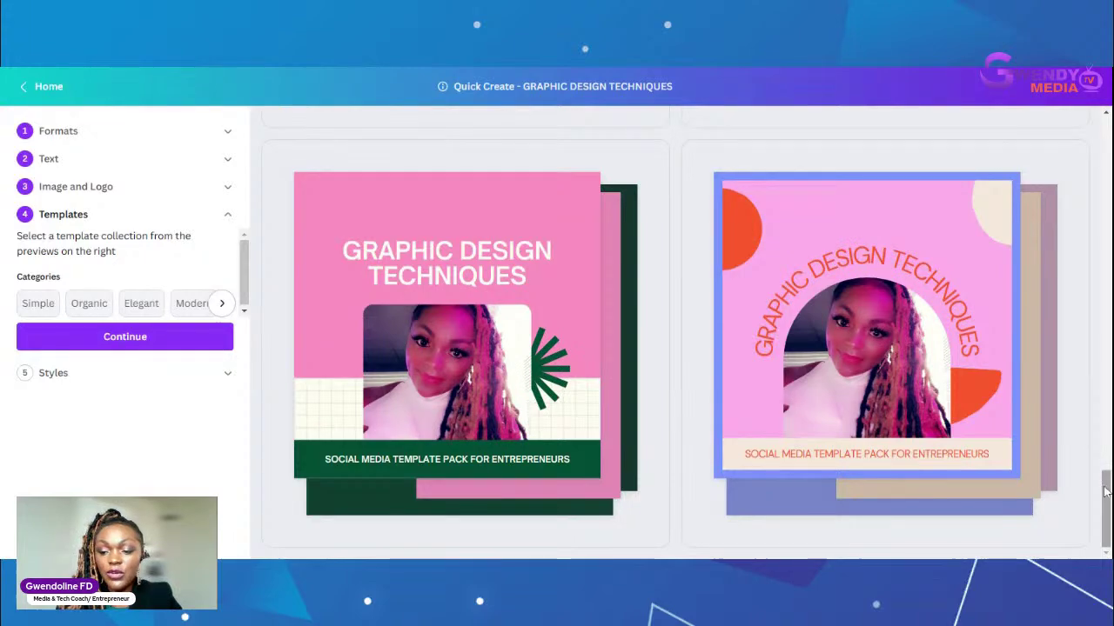
pyautogui.scroll(3, 1107, 487)
pyautogui.scroll(5, 1107, 461)
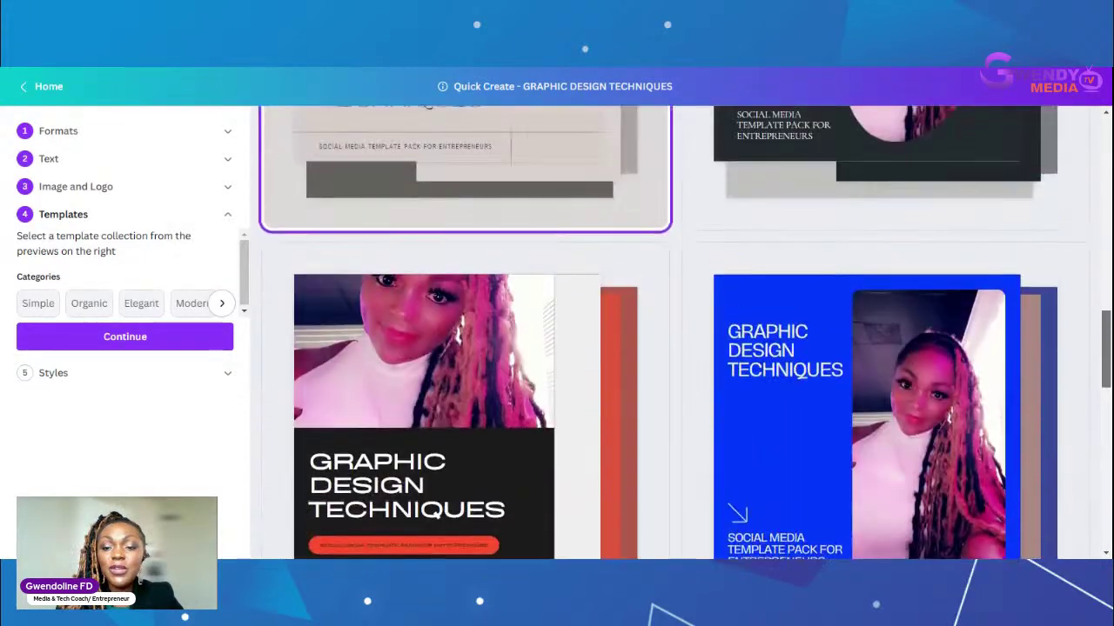
pyautogui.scroll(2, 674, 331)
pyautogui.scroll(5, 675, 331)
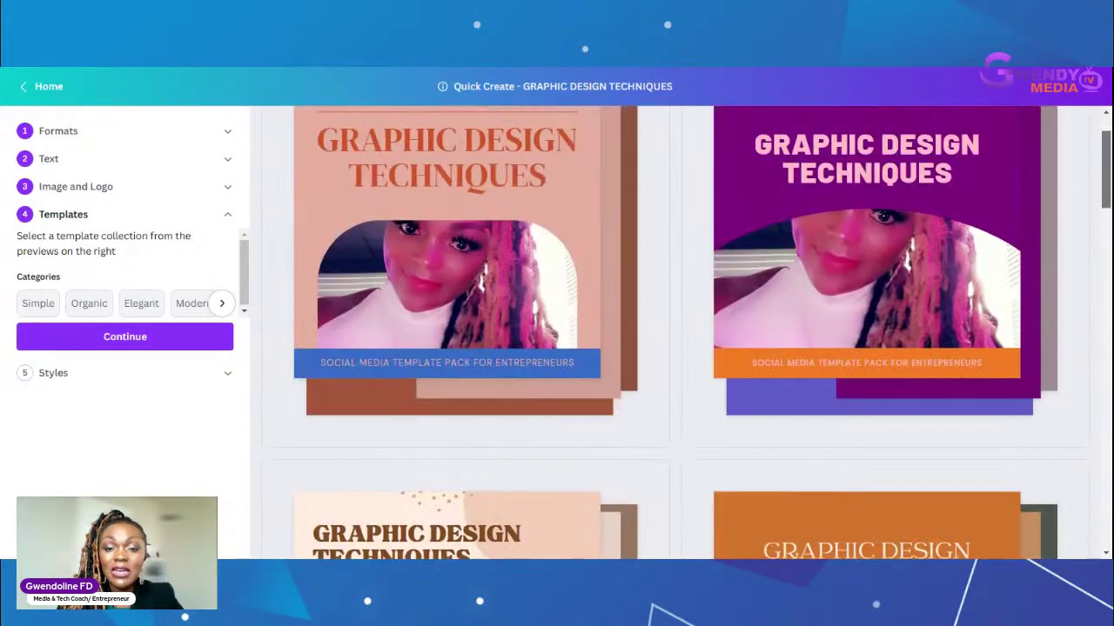
pyautogui.scroll(-3, 674, 330)
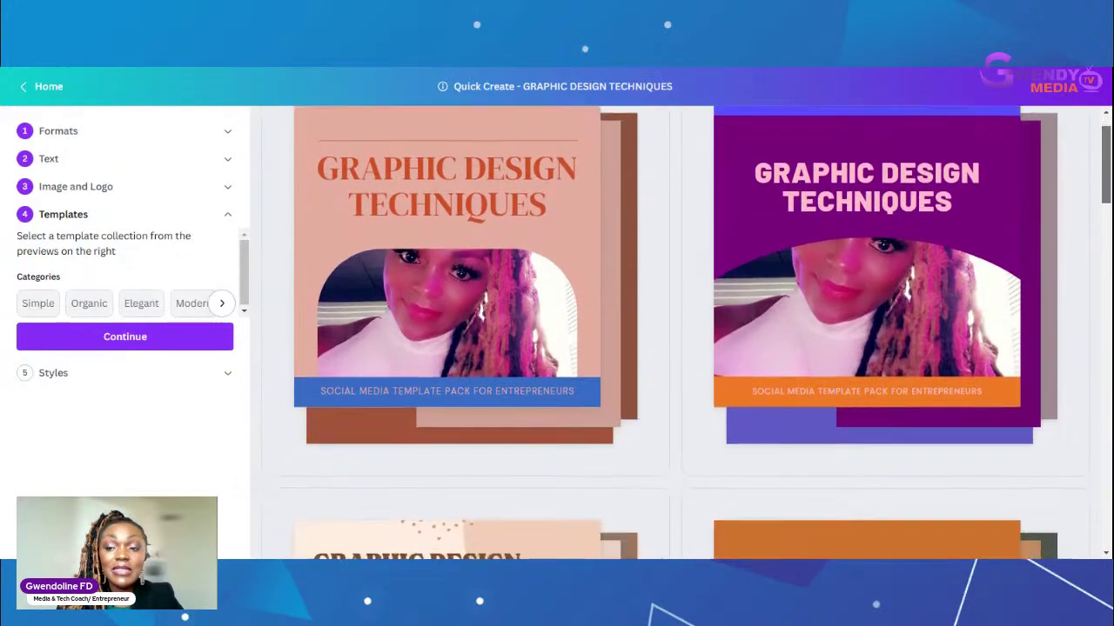
pyautogui.scroll(-4, 1107, 254)
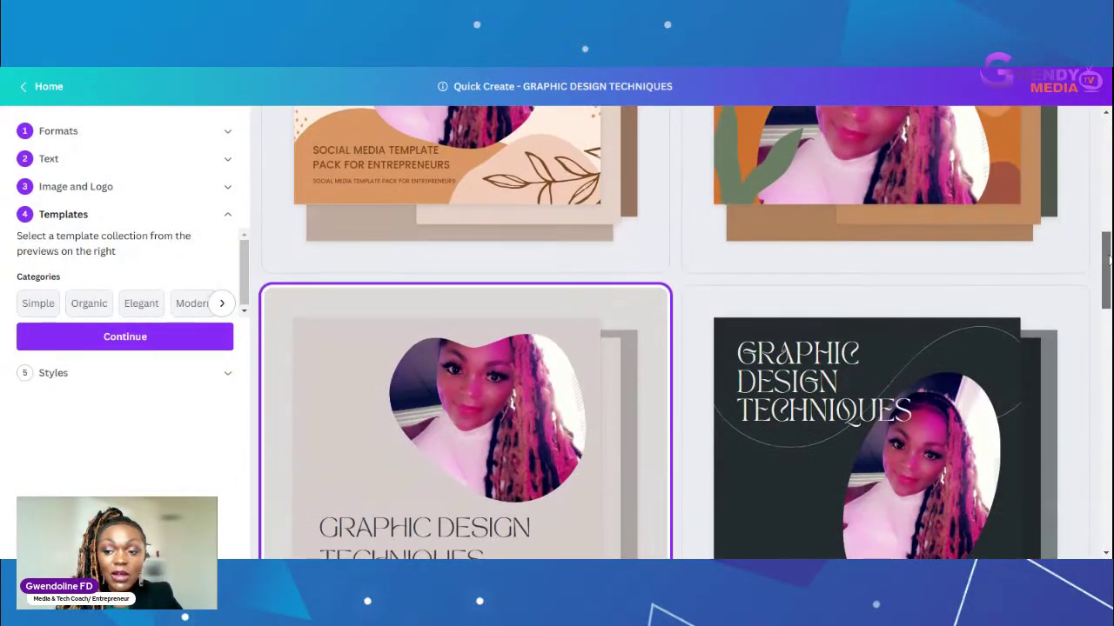
pyautogui.moveTo(1107, 254); pyautogui.dragTo(1107, 228)
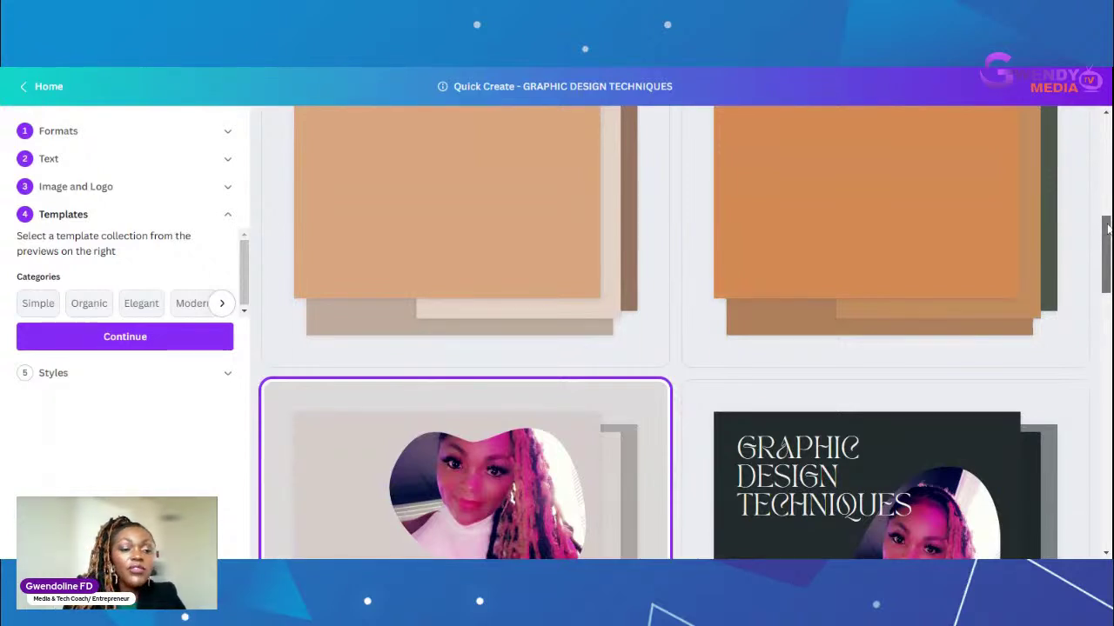
pyautogui.moveTo(1108, 227); pyautogui.dragTo(1107, 131)
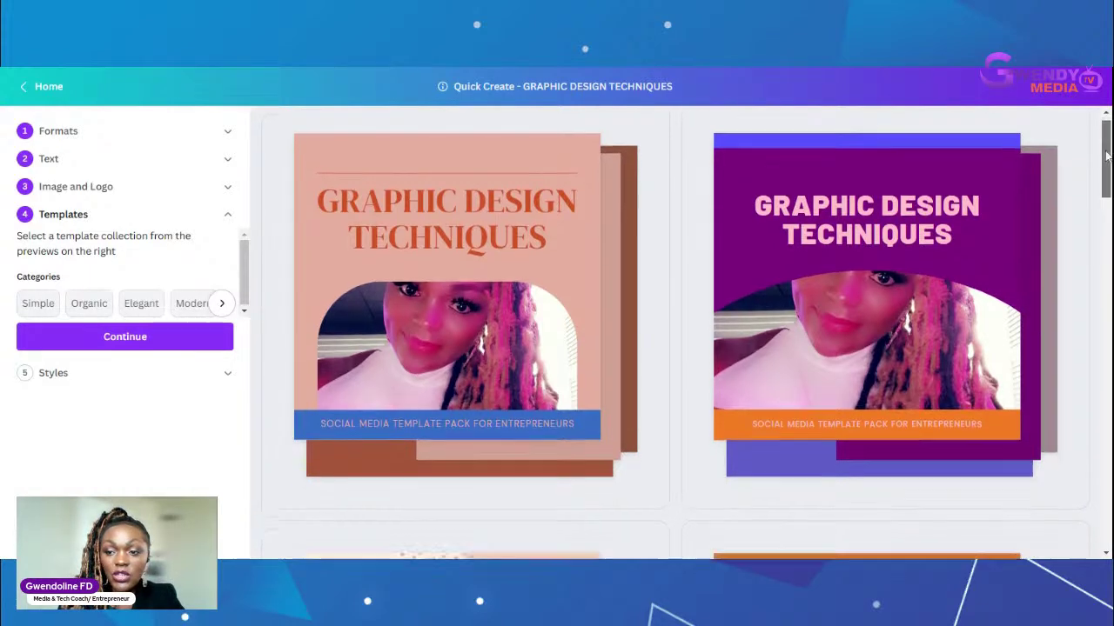
# Step: Compare the organic and elegant template collections with the first pair of collections
pyautogui.moveTo(1108, 148); pyautogui.dragTo(1107, 230)
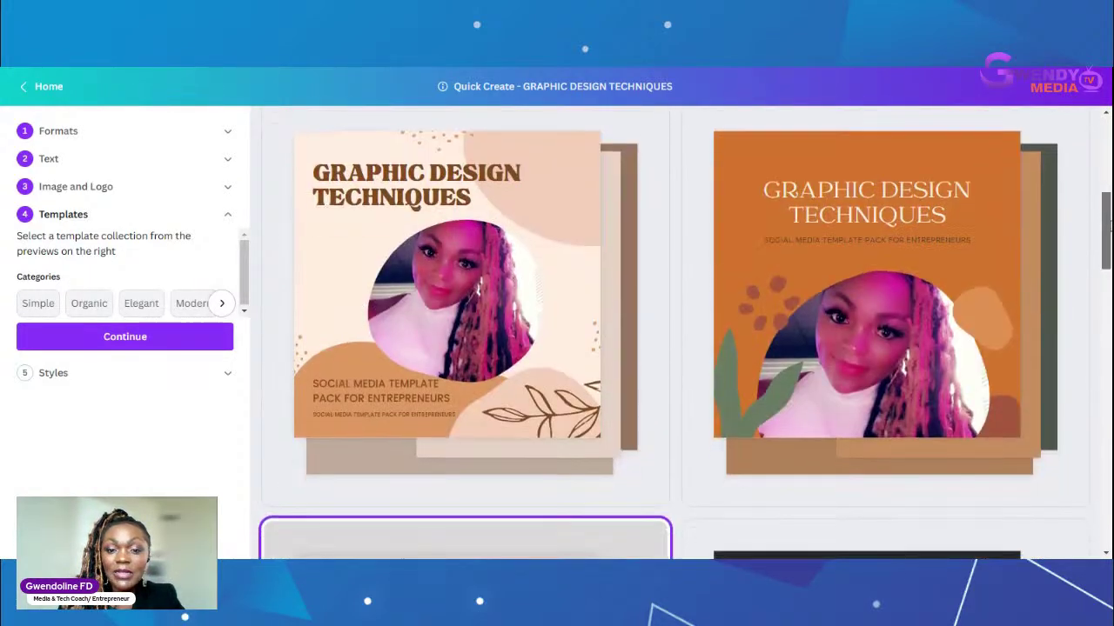
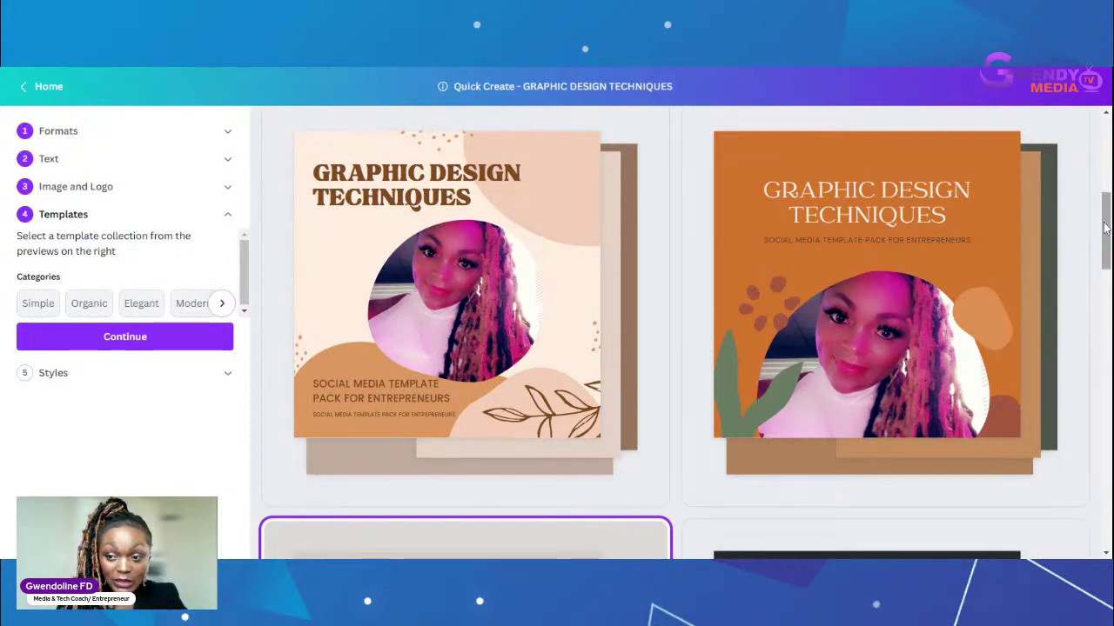
pyautogui.moveTo(1105, 228); pyautogui.dragTo(1108, 300)
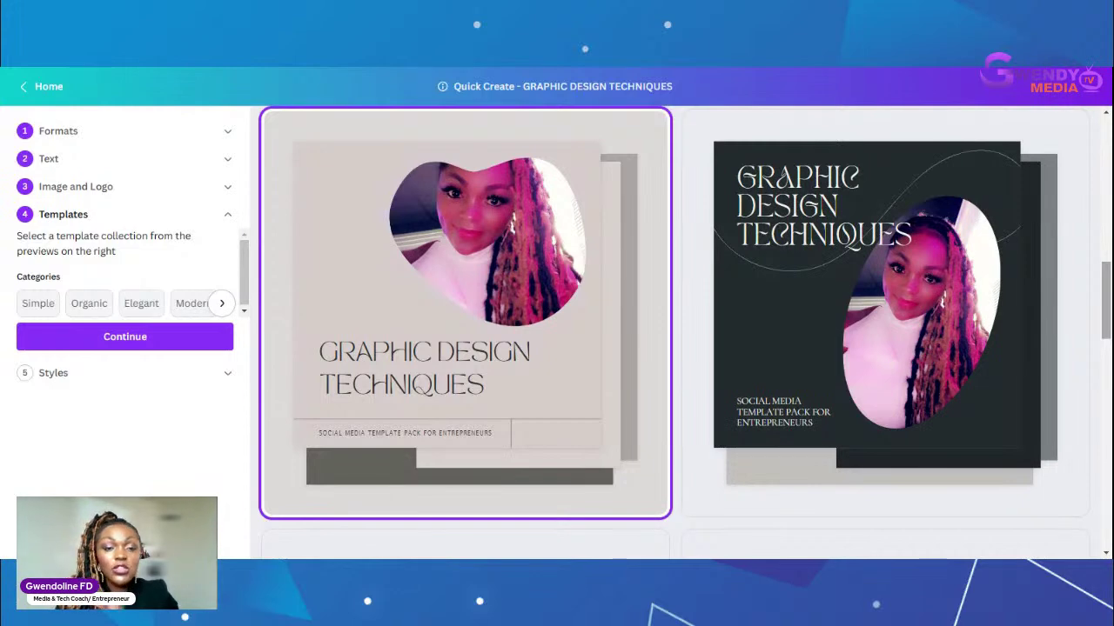
pyautogui.moveTo(1107, 294); pyautogui.dragTo(1108, 148)
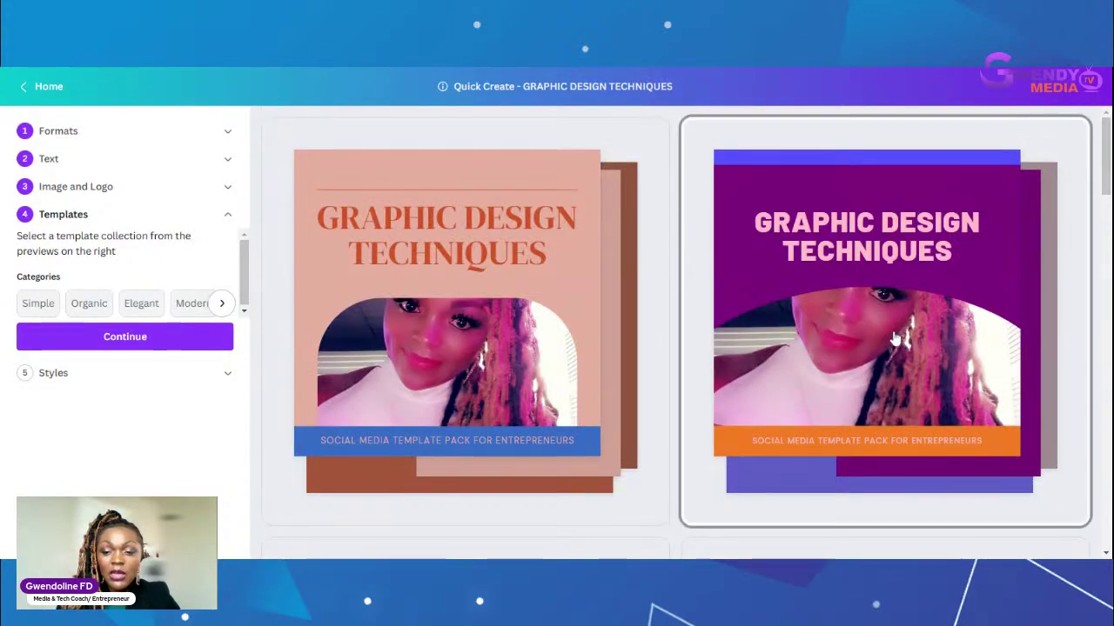
pyautogui.click(585, 251)
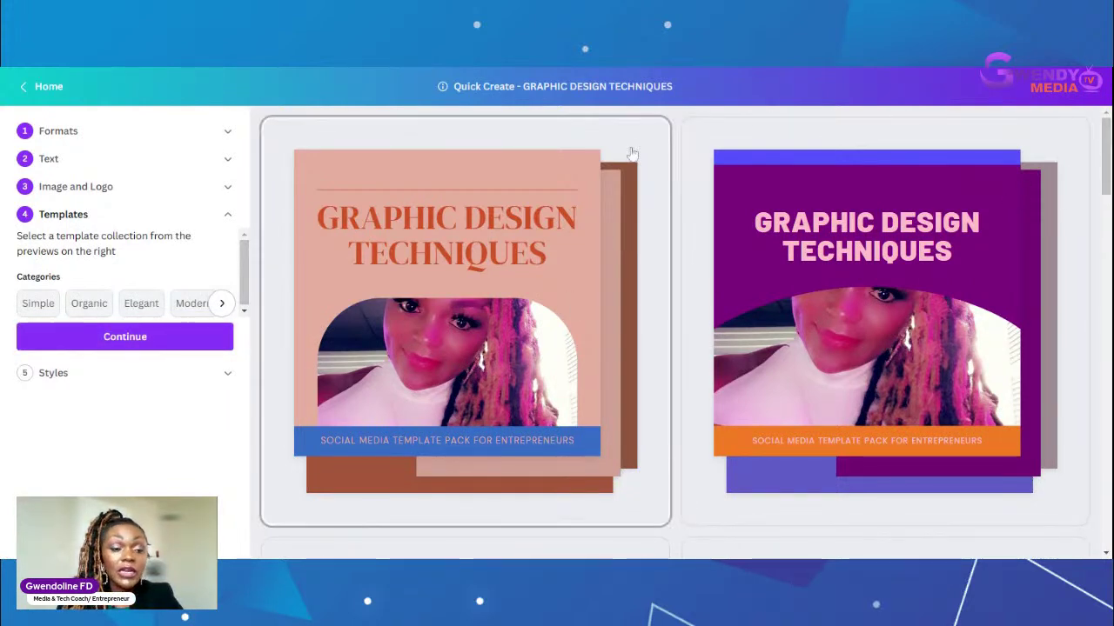
# Step: Try the Simple, Organic, Elegant, Modern, Geometric and Fun template categories one after another
pyautogui.click(39, 310)
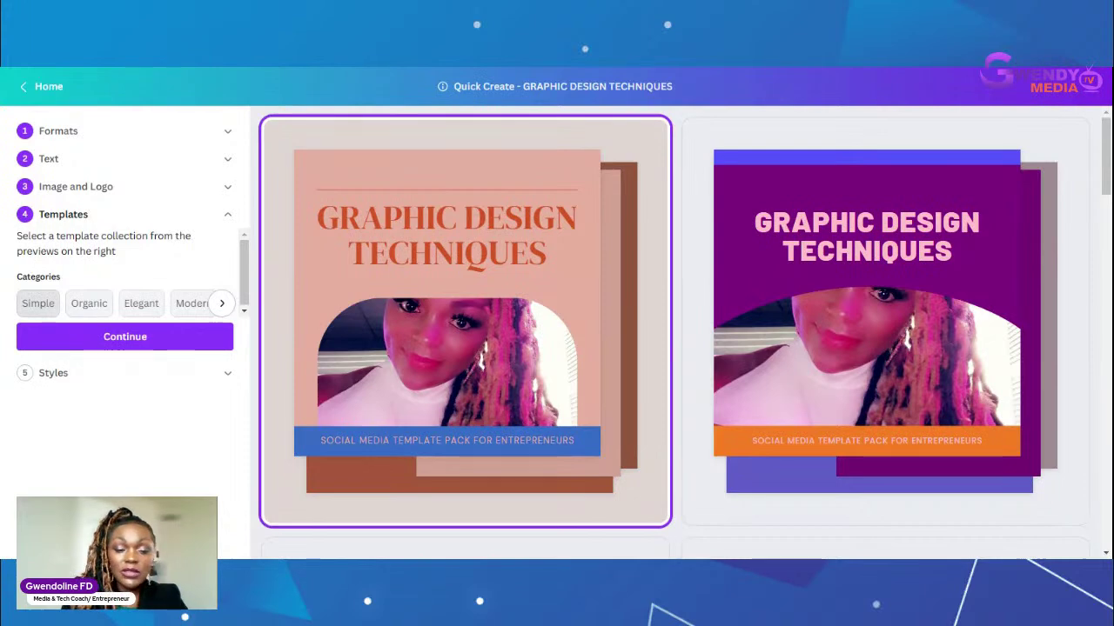
pyautogui.click(90, 304)
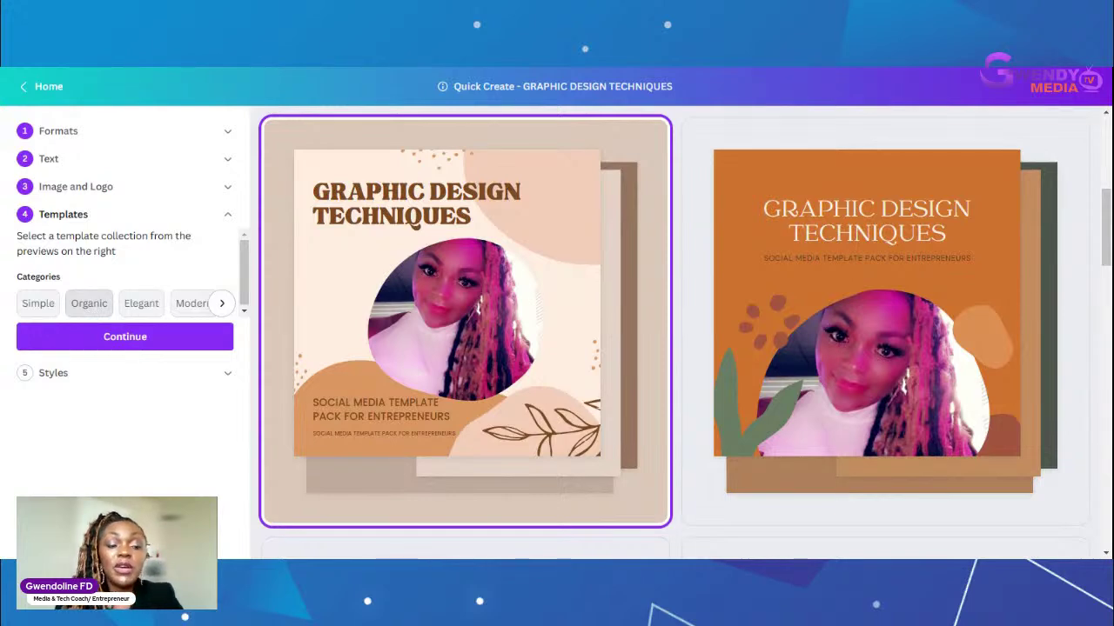
pyautogui.click(138, 309)
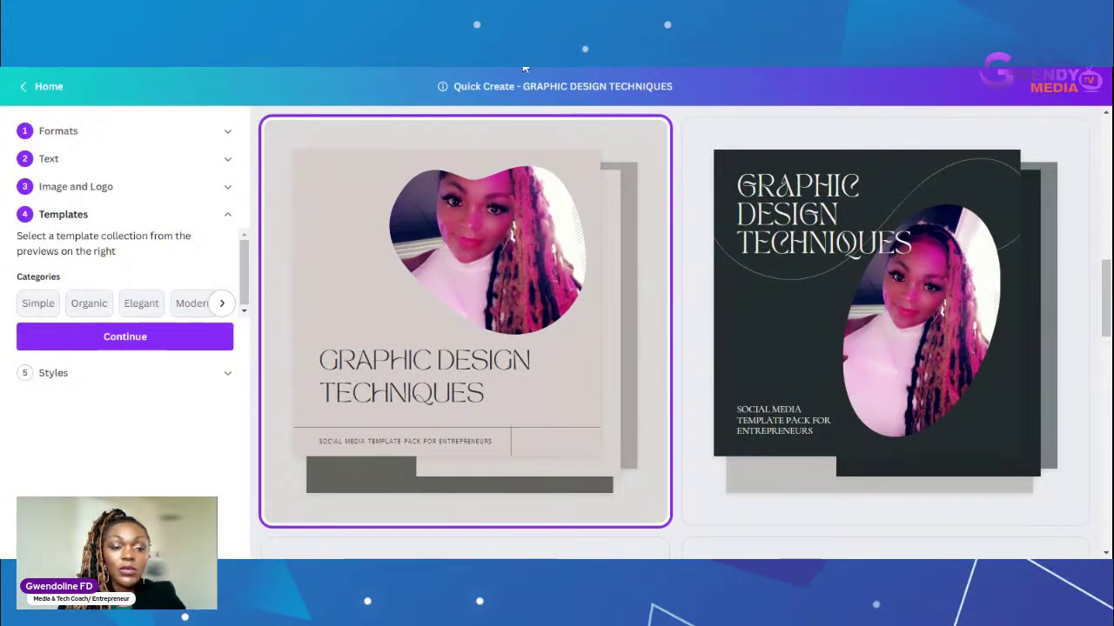
pyautogui.click(188, 312)
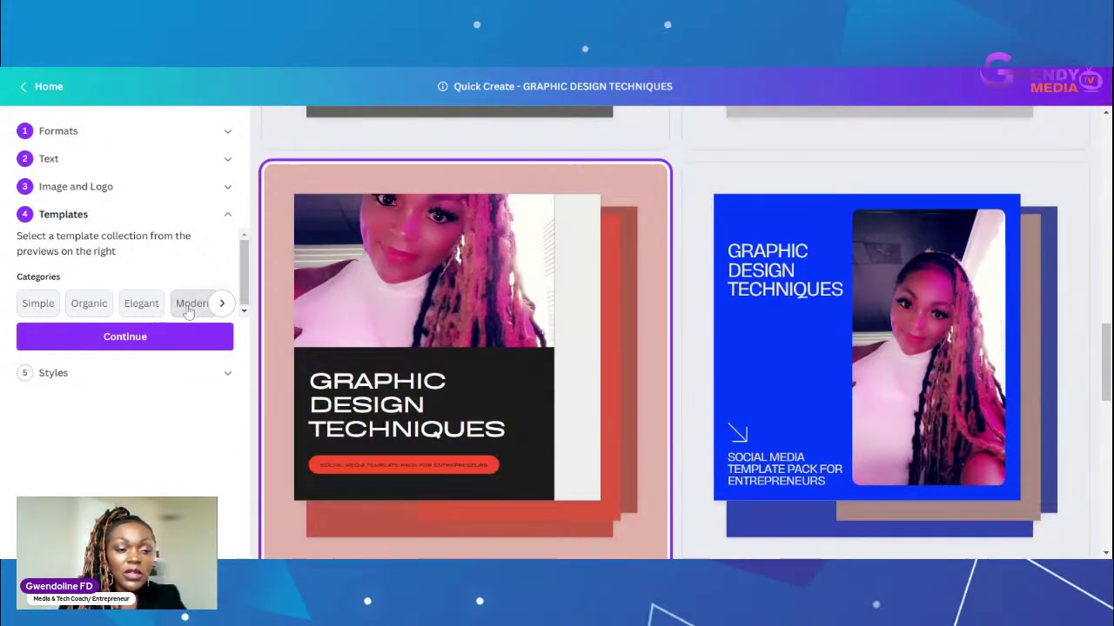
pyautogui.click(222, 303)
pyautogui.click(158, 304)
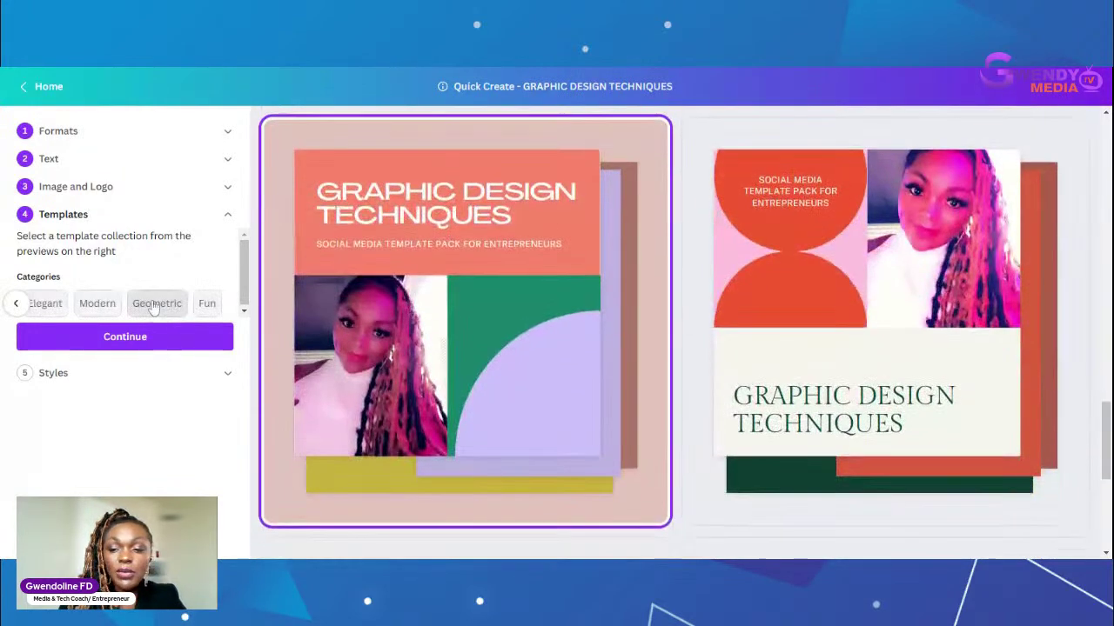
pyautogui.click(207, 304)
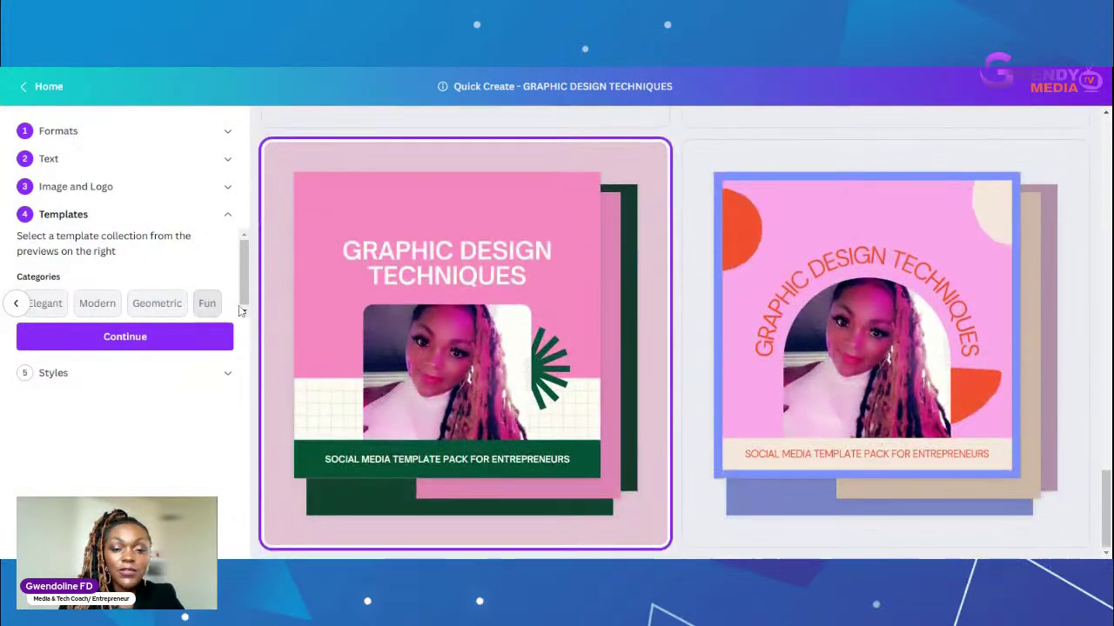
# Step: Go through the category list in both directions and return to the Simple template collection
pyautogui.click(16, 306)
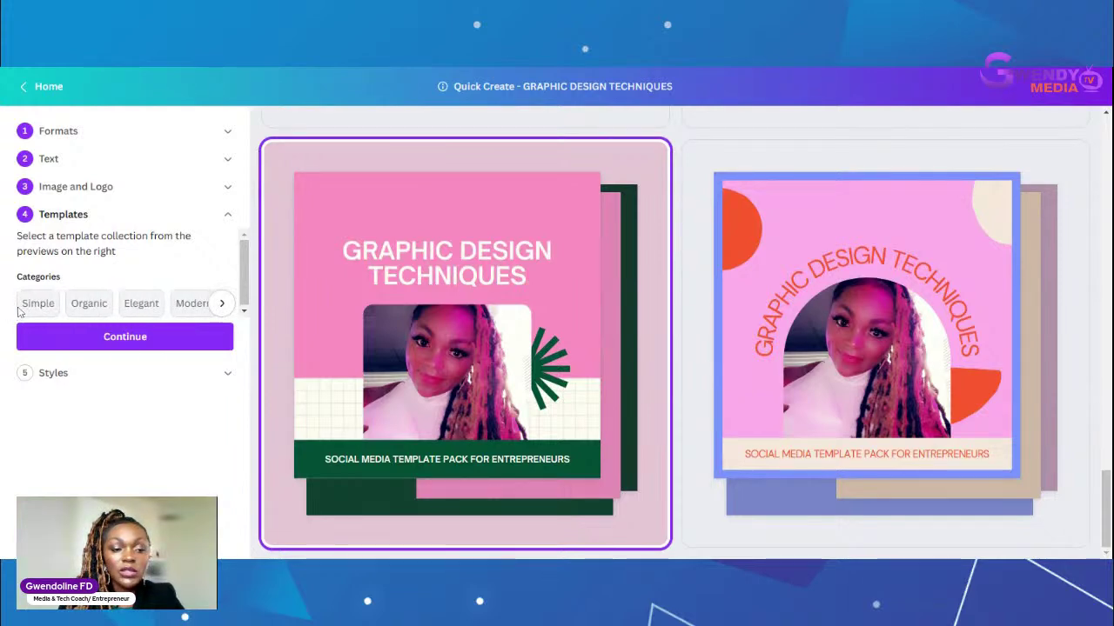
pyautogui.click(221, 304)
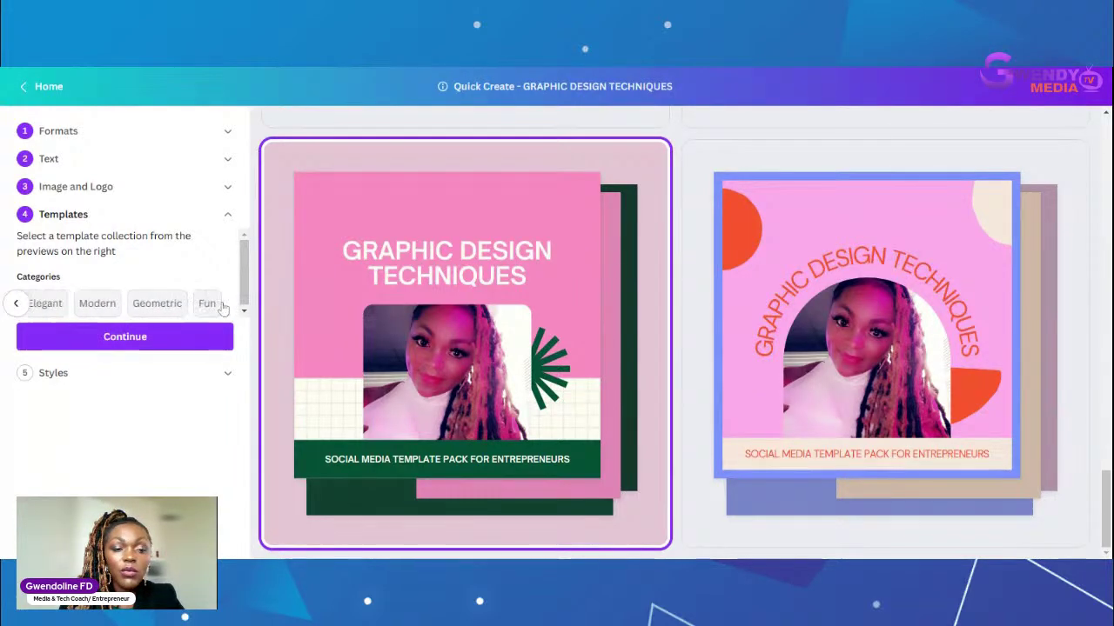
pyautogui.click(17, 304)
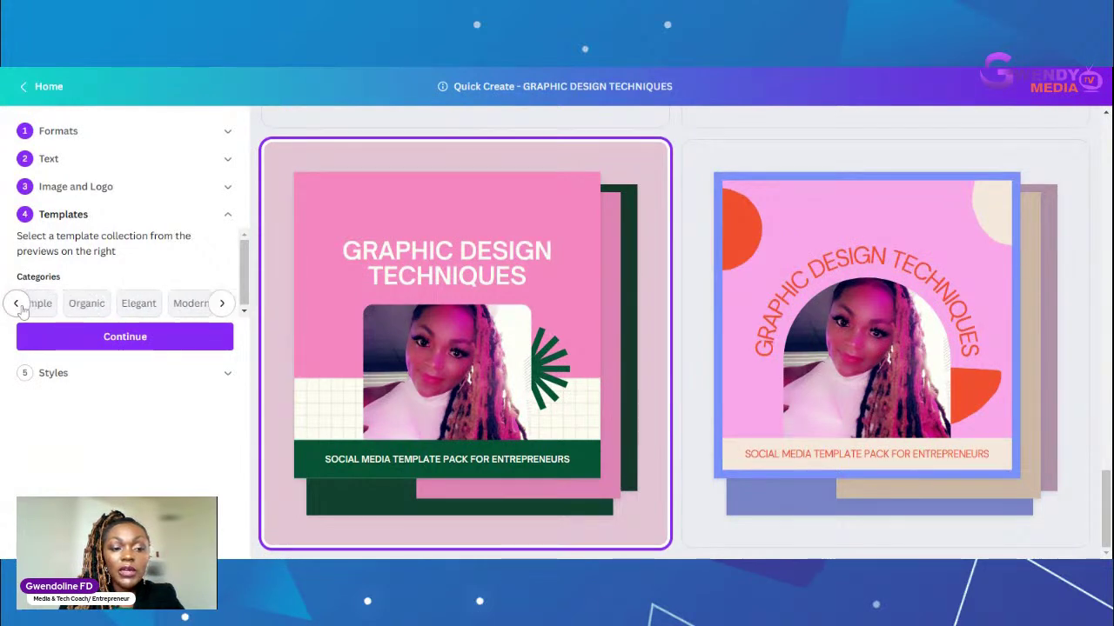
pyautogui.click(21, 309)
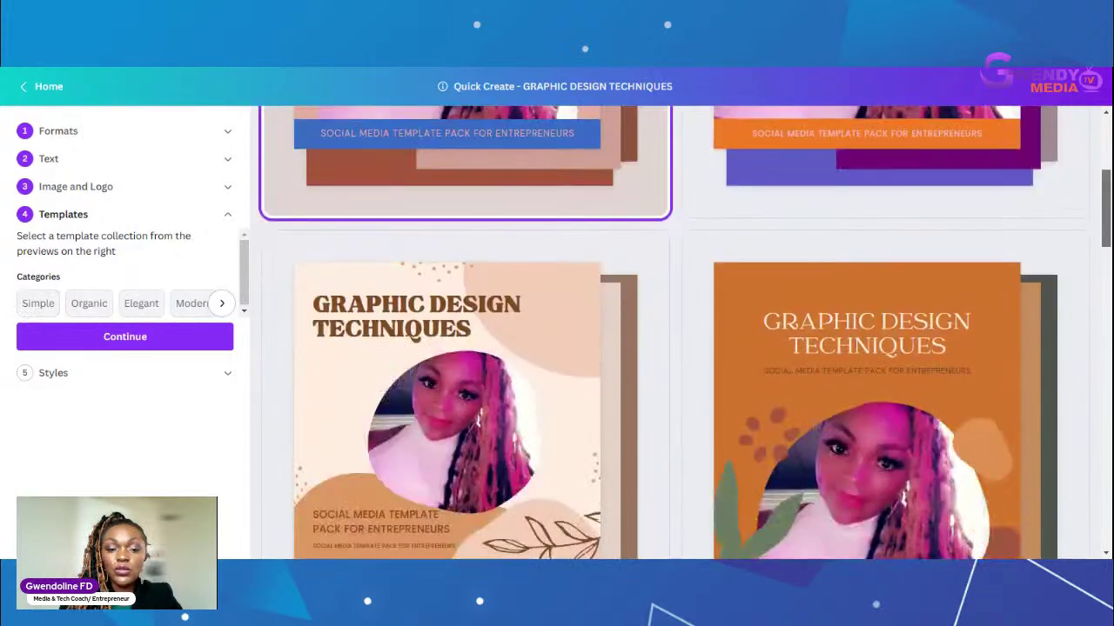
# Step: Examine how the portrait and texts are laid out in the template collections, from the organic ones through to the fun ones
pyautogui.scroll(-2, 661, 331)
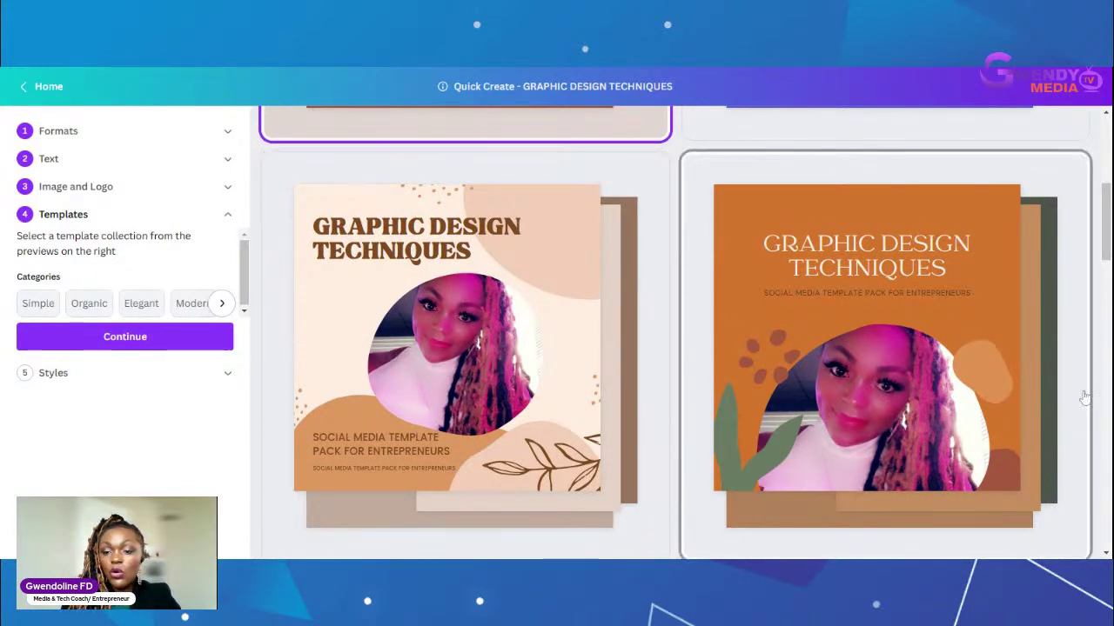
pyautogui.moveTo(1106, 246); pyautogui.dragTo(1107, 251)
pyautogui.scroll(-6, 804, 380)
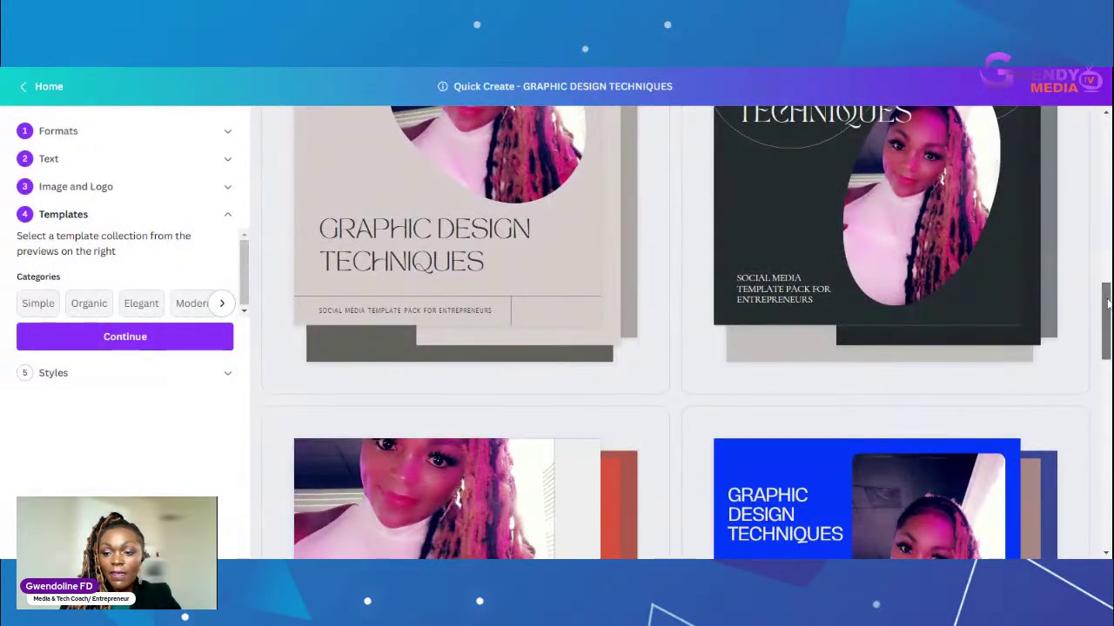
pyautogui.moveTo(1108, 299); pyautogui.dragTo(1108, 242)
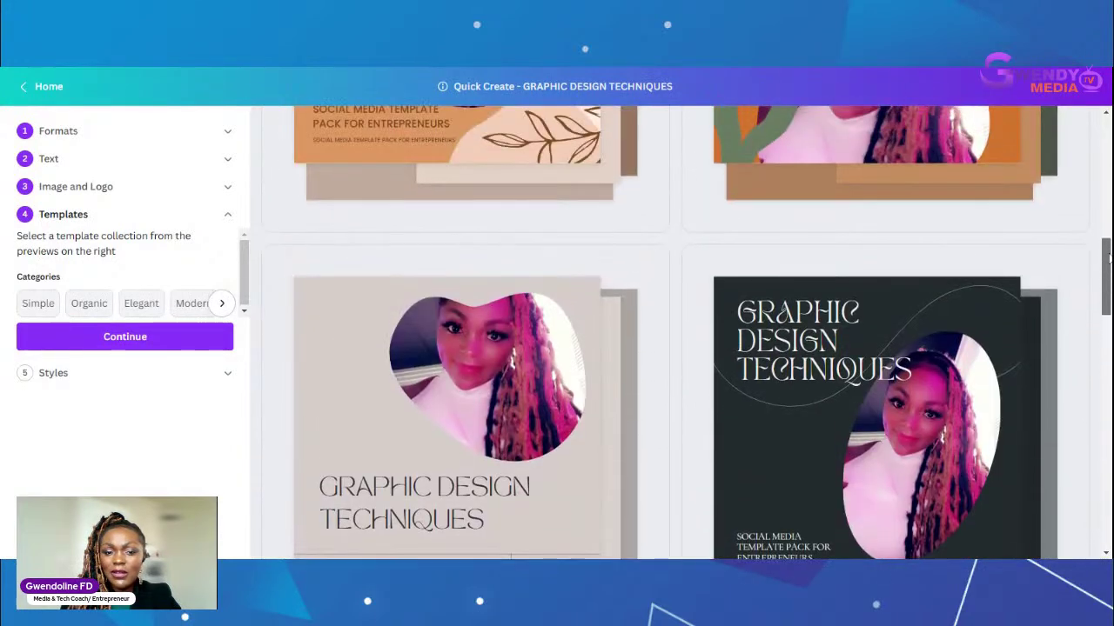
pyautogui.scroll(-3, 781, 337)
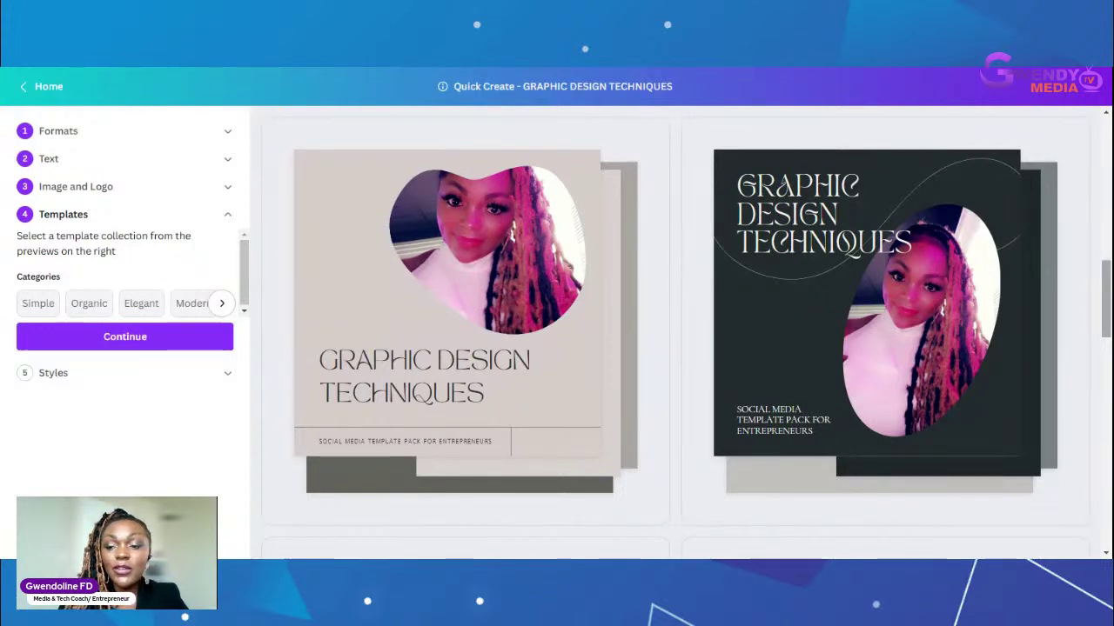
pyautogui.scroll(-5, 1107, 307)
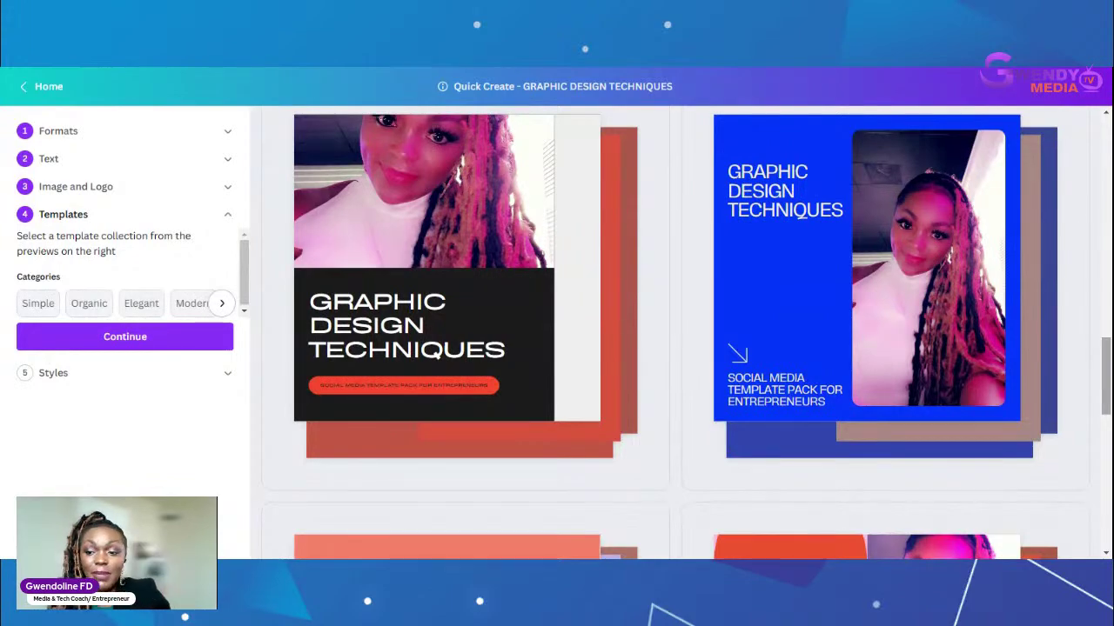
pyautogui.moveTo(1103, 376); pyautogui.dragTo(1109, 514)
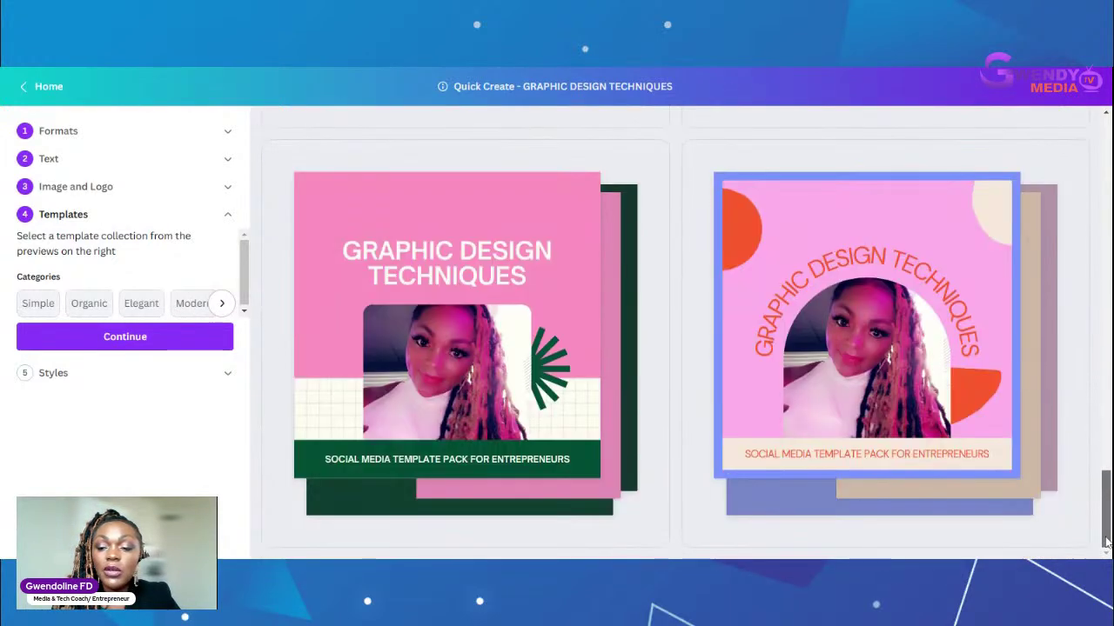
pyautogui.moveTo(1108, 422); pyautogui.dragTo(1105, 352)
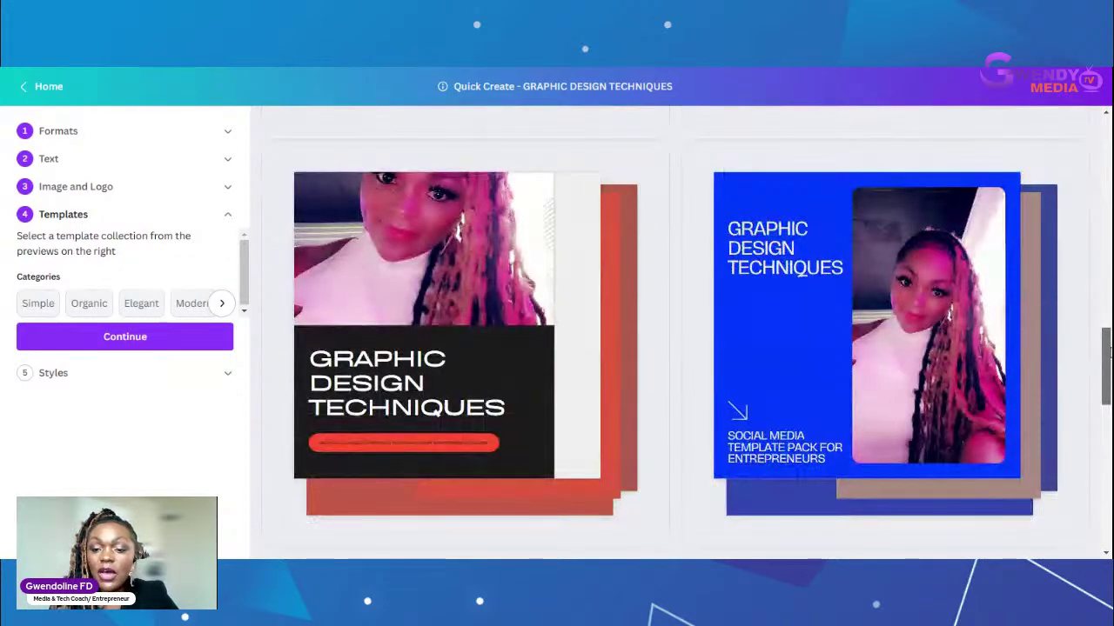
pyautogui.moveTo(1107, 352); pyautogui.dragTo(1107, 363)
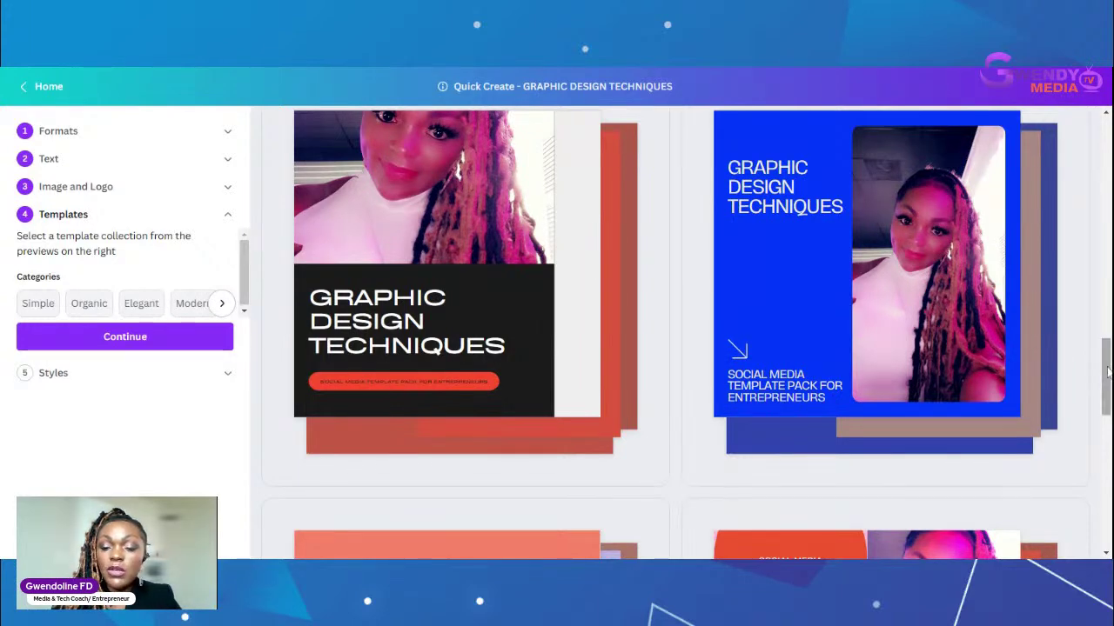
pyautogui.moveTo(1107, 373); pyautogui.dragTo(1107, 291)
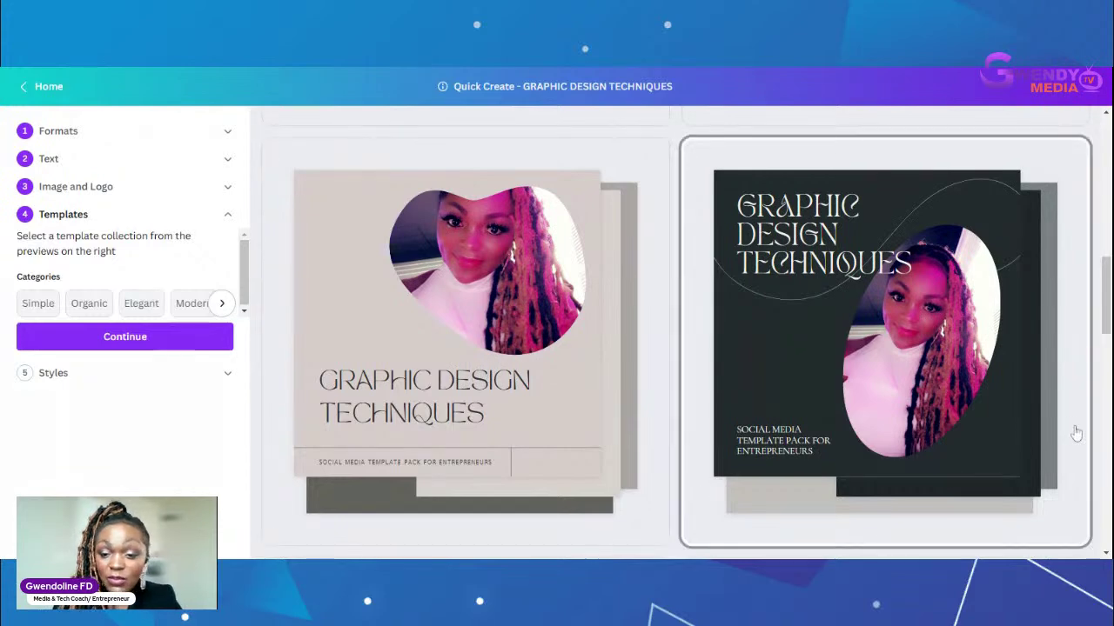
# Step: Choose the cream and brown collection from the Organic category as the template and continue to the styles stage
pyautogui.moveTo(1107, 293); pyautogui.dragTo(1107, 210)
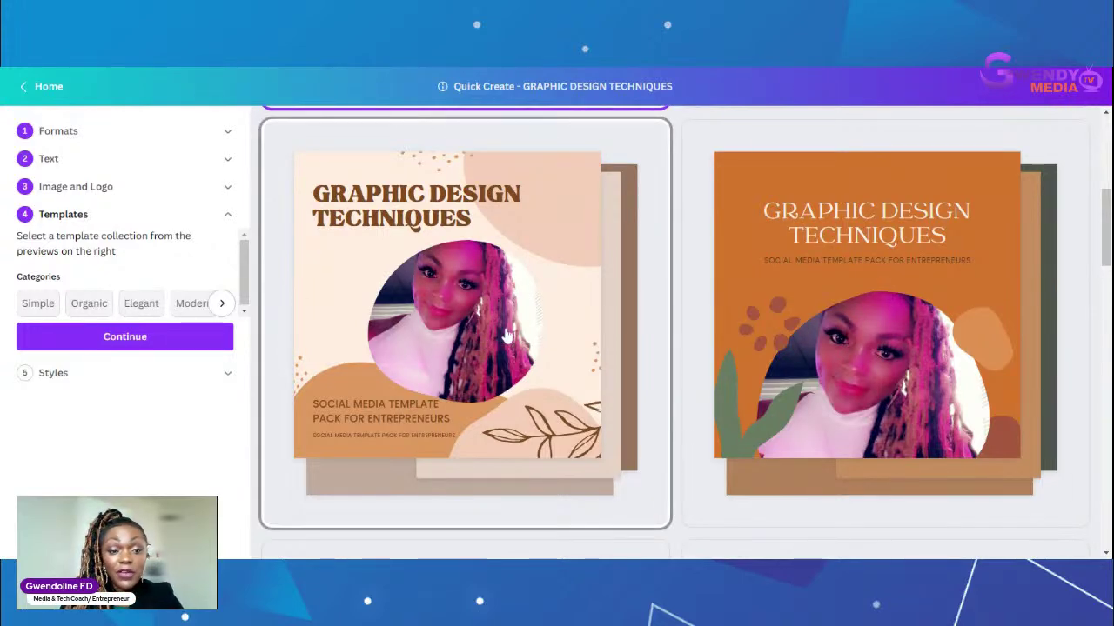
pyautogui.click(89, 303)
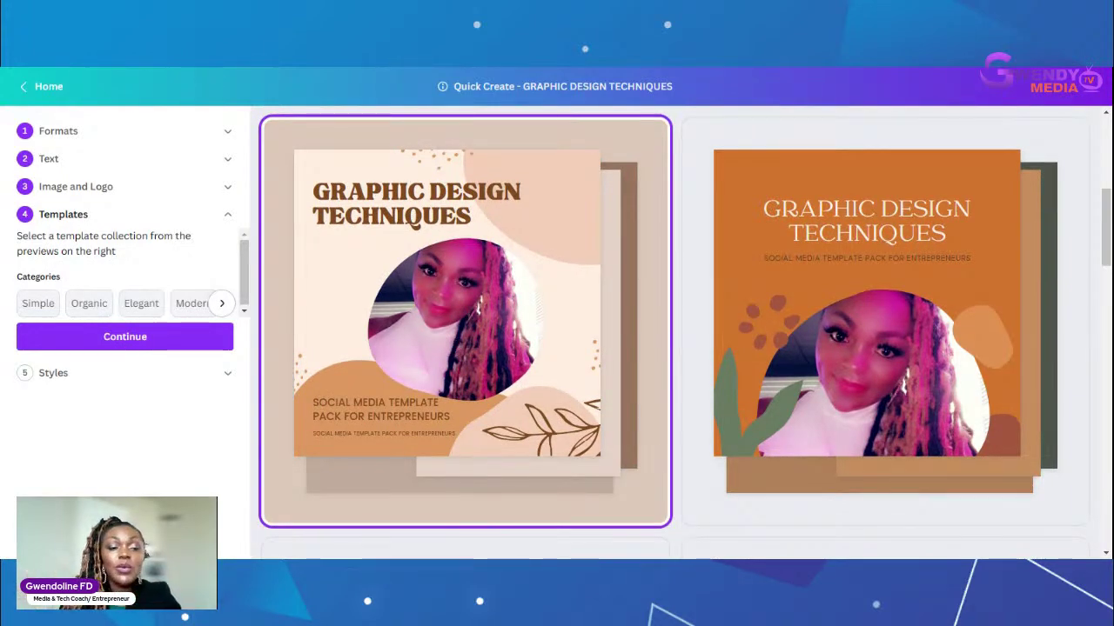
pyautogui.click(110, 337)
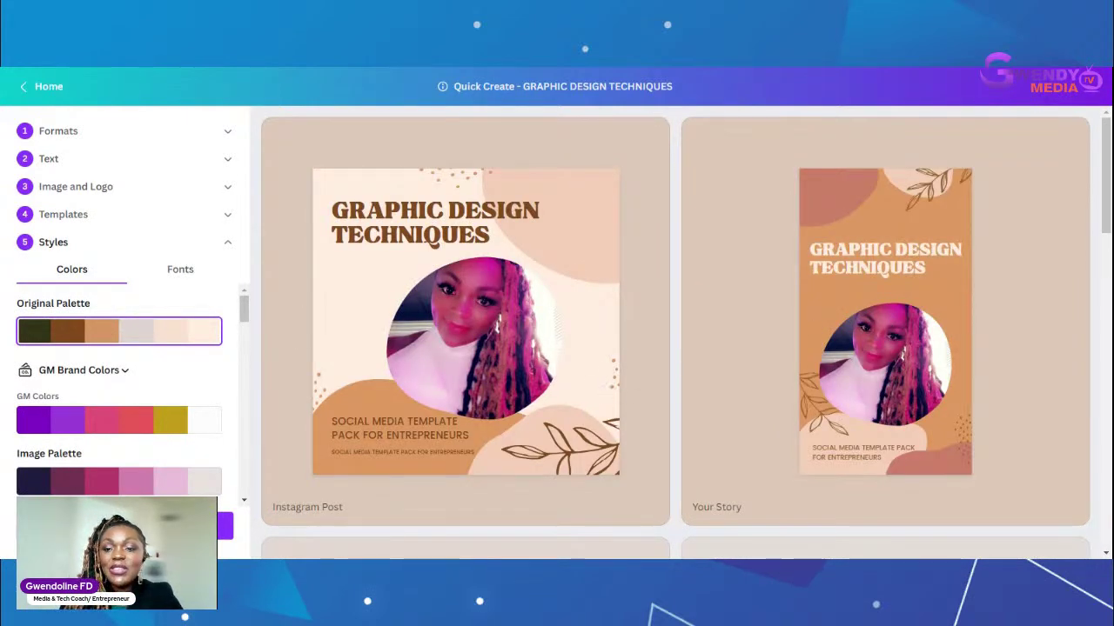
# Step: Review the designs for all formats in the original palette, from the Instagram Post to the Email Header and LinkedIn Post
pyautogui.scroll(-2, 676, 330)
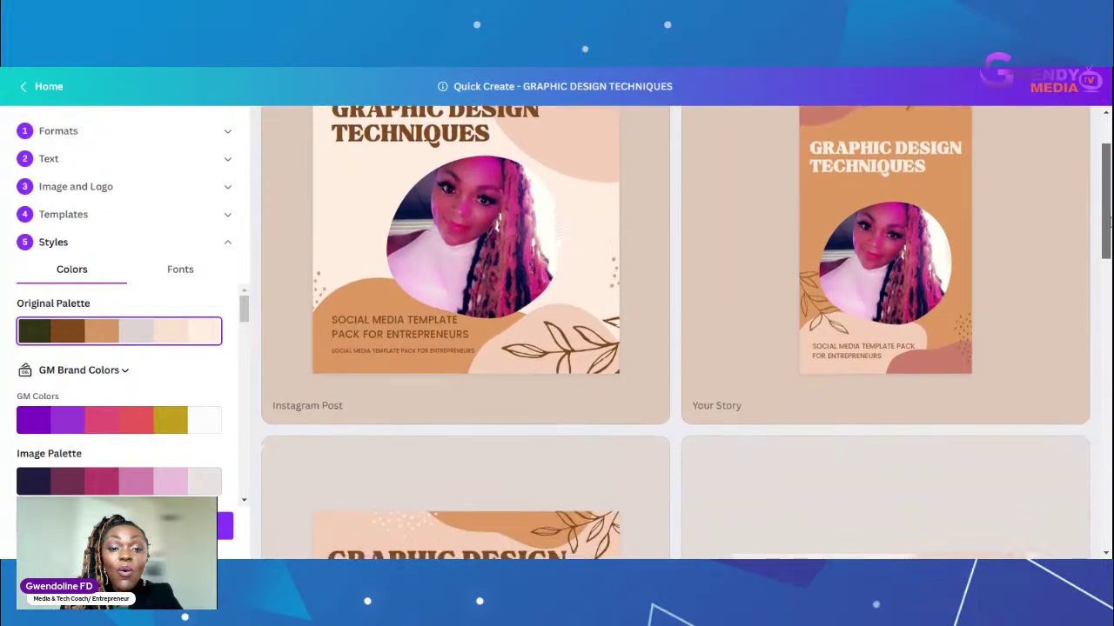
pyautogui.scroll(-1, 675, 331)
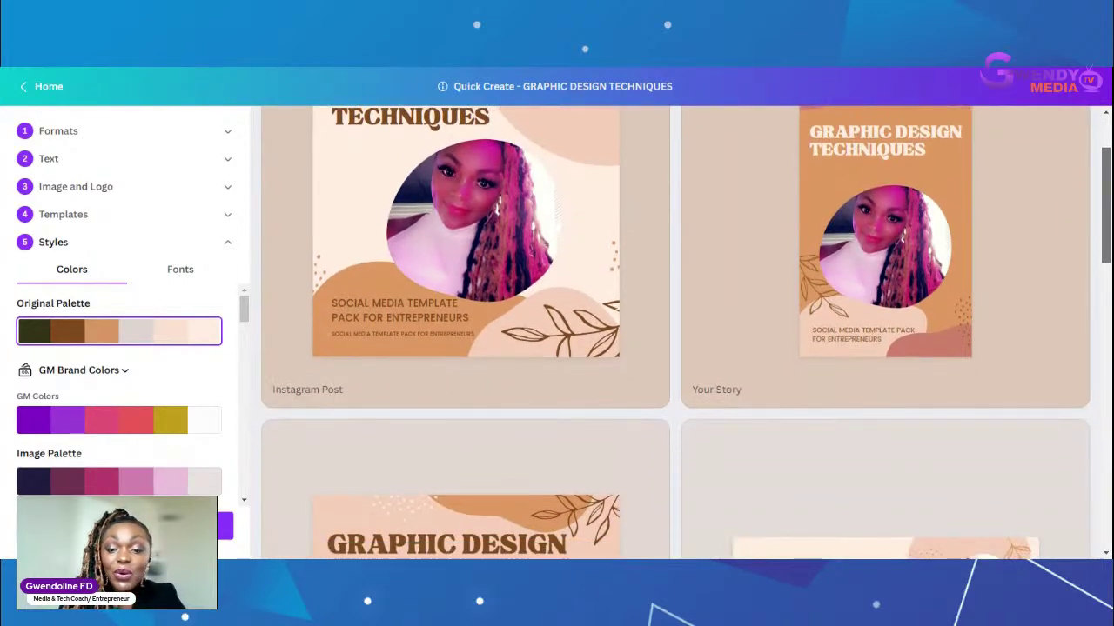
pyautogui.scroll(-3, 675, 331)
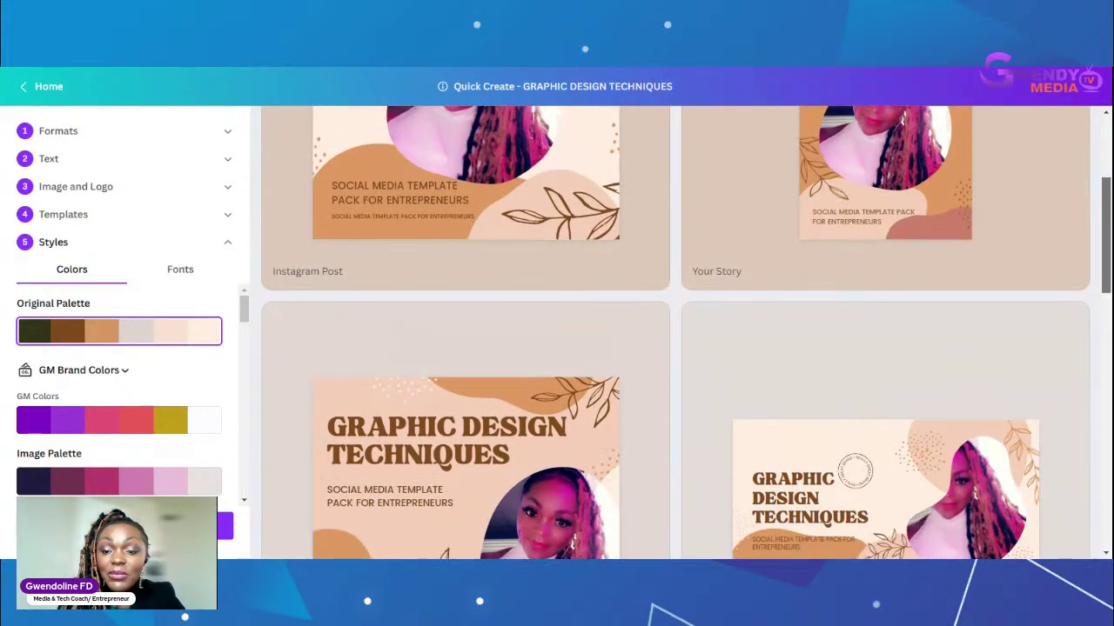
pyautogui.scroll(-4, 675, 331)
pyautogui.scroll(-4, 675, 330)
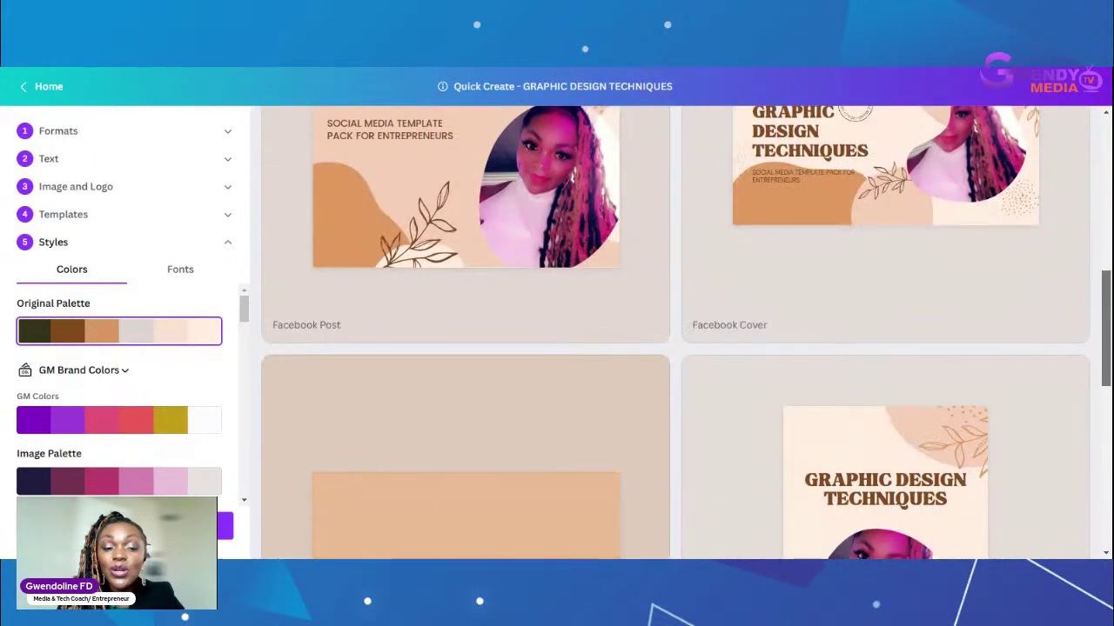
pyautogui.scroll(3, 676, 331)
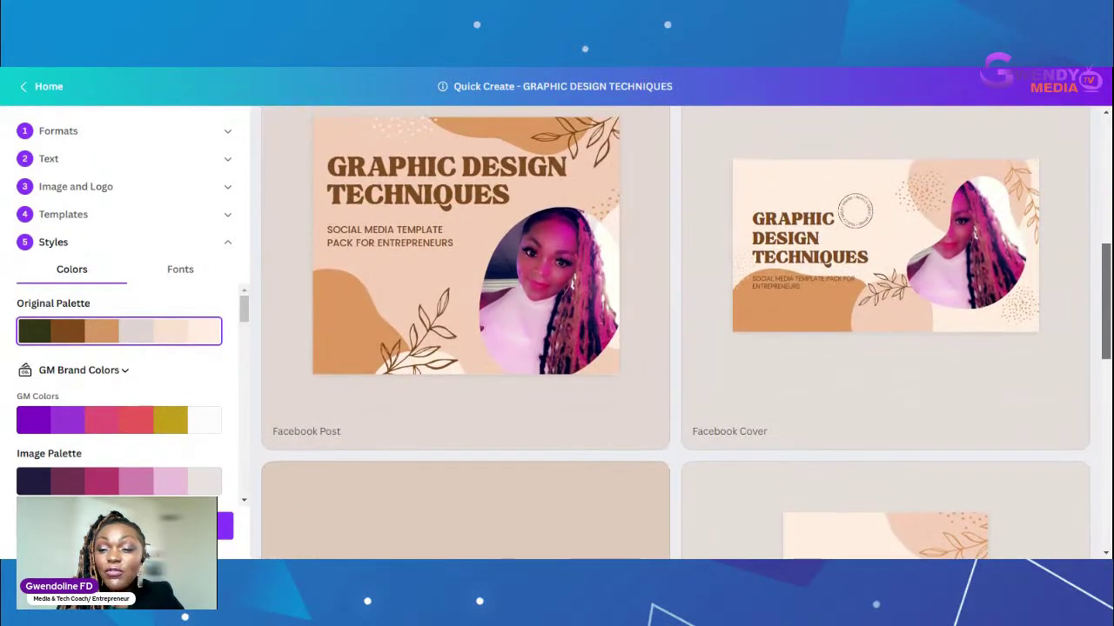
pyautogui.scroll(-5, 675, 331)
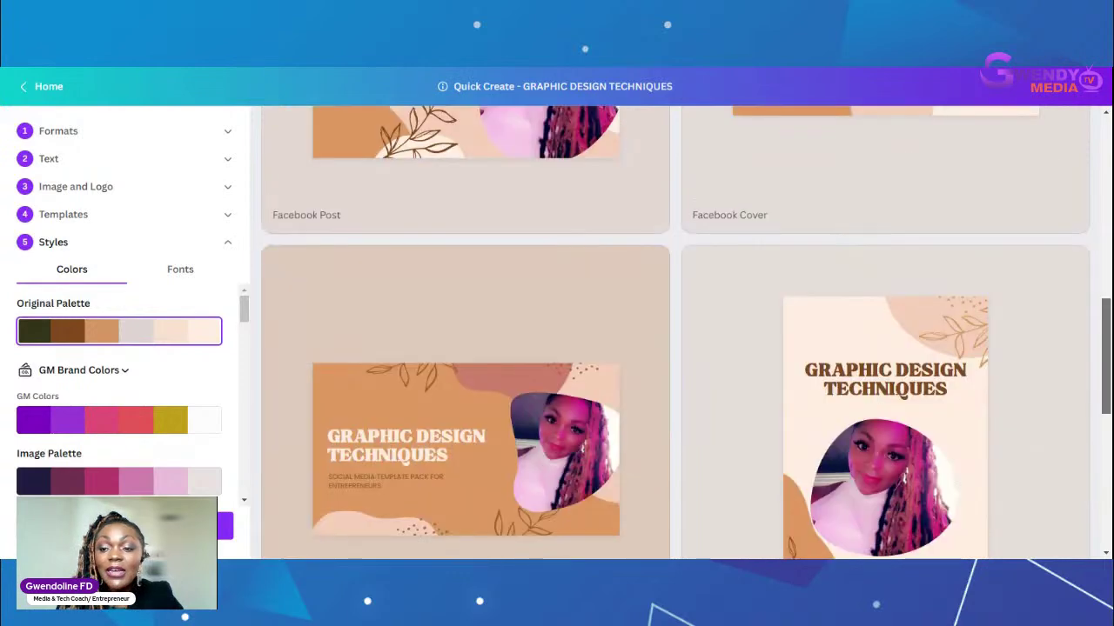
pyautogui.moveTo(1107, 337); pyautogui.dragTo(1107, 421)
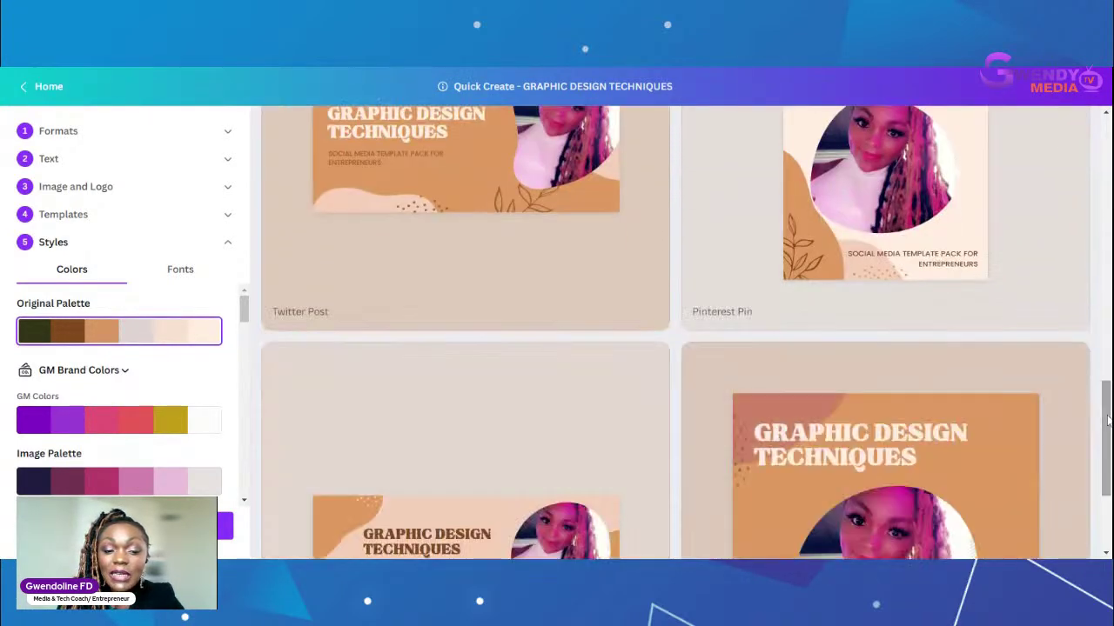
pyautogui.moveTo(1109, 419); pyautogui.dragTo(1108, 500)
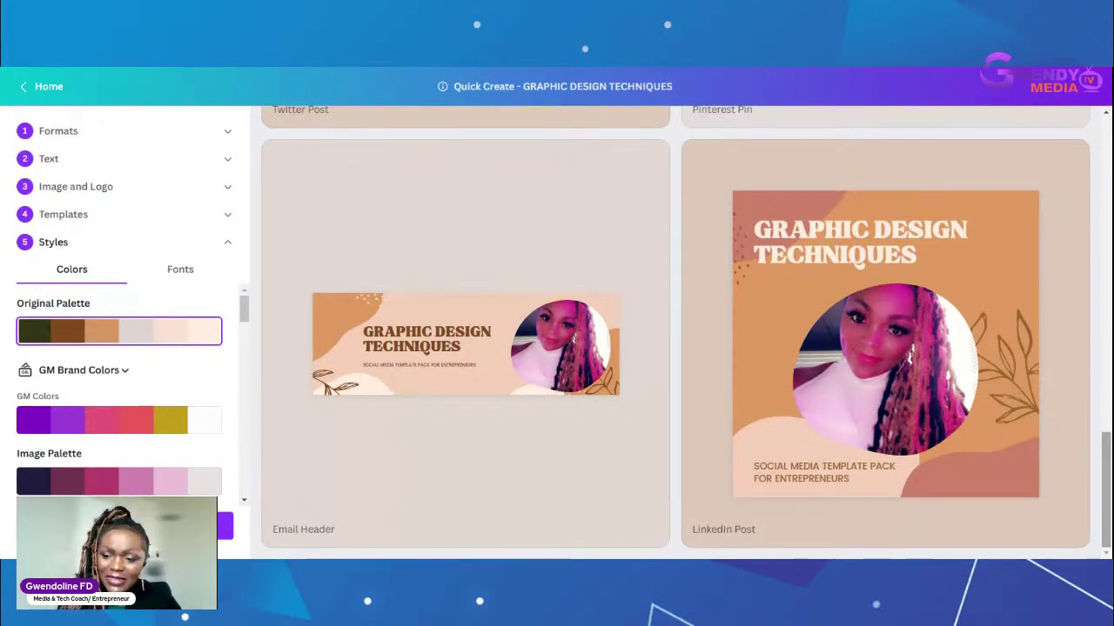
# Step: Try the GM Colors brand palette on the designs and review the recoloured formats from Instagram Post to Pinterest Pin
pyautogui.scroll(6, 675, 333)
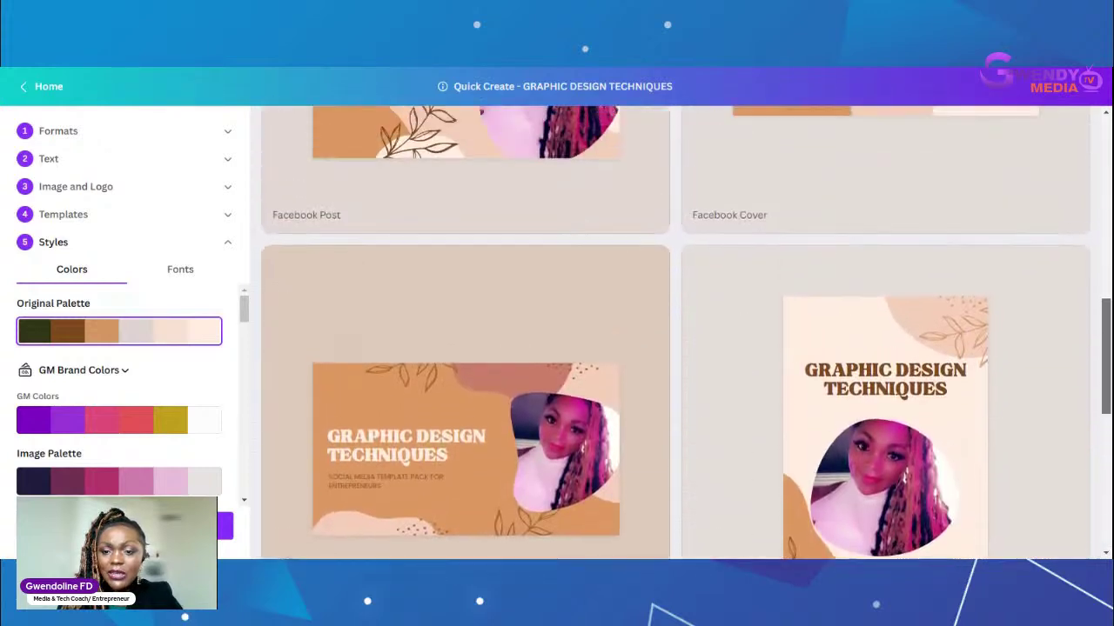
pyautogui.scroll(3, 687, 333)
pyautogui.scroll(6, 675, 333)
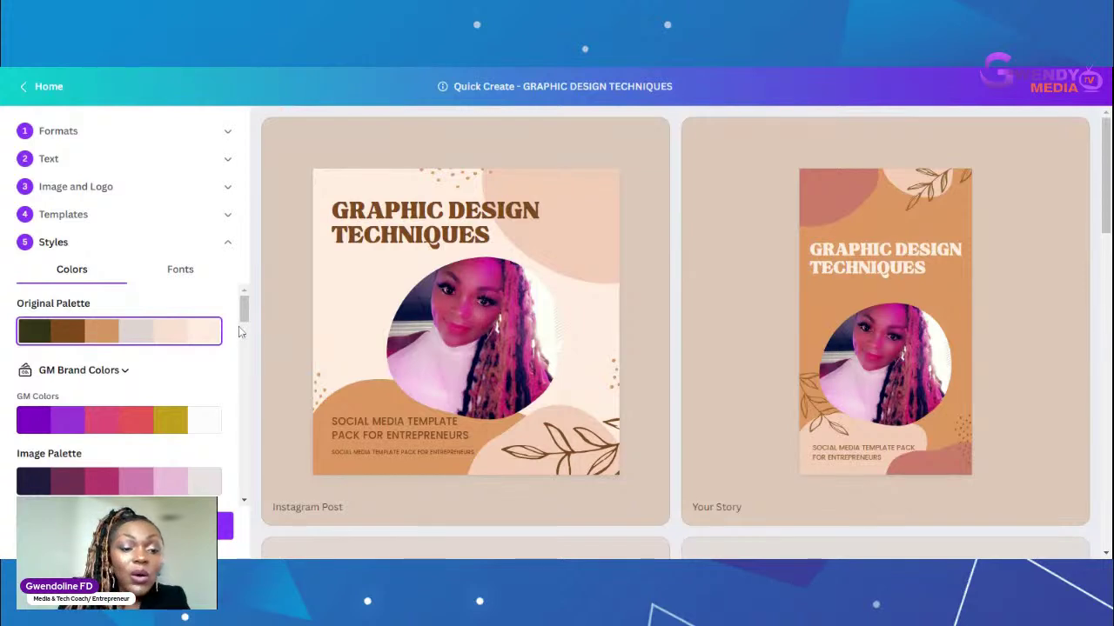
pyautogui.moveTo(245, 319); pyautogui.dragTo(246, 338)
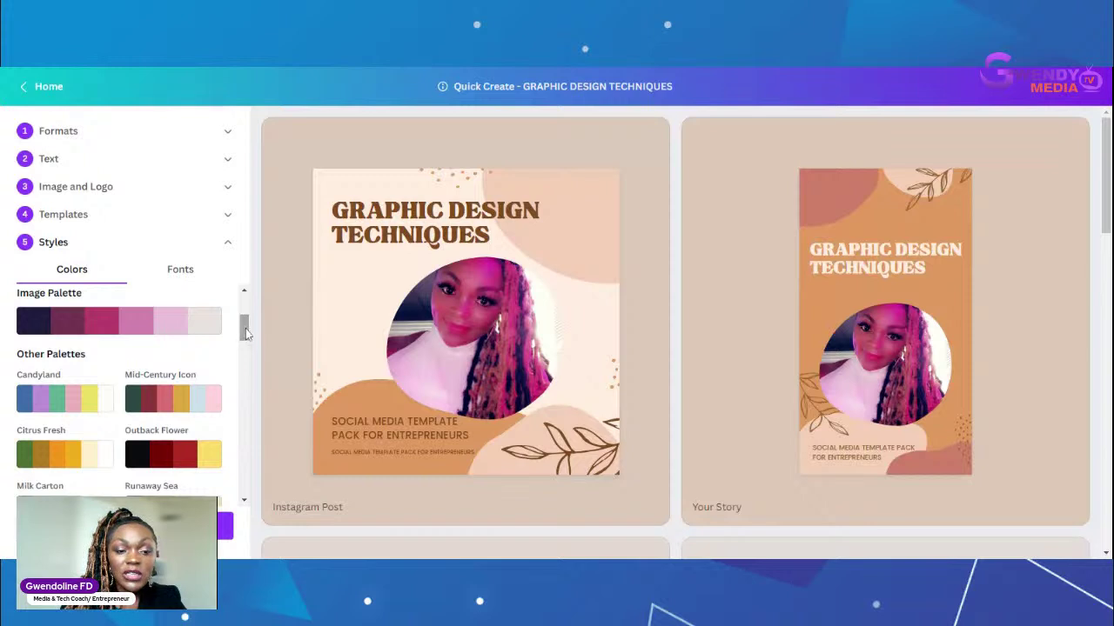
pyautogui.moveTo(246, 338); pyautogui.dragTo(245, 324)
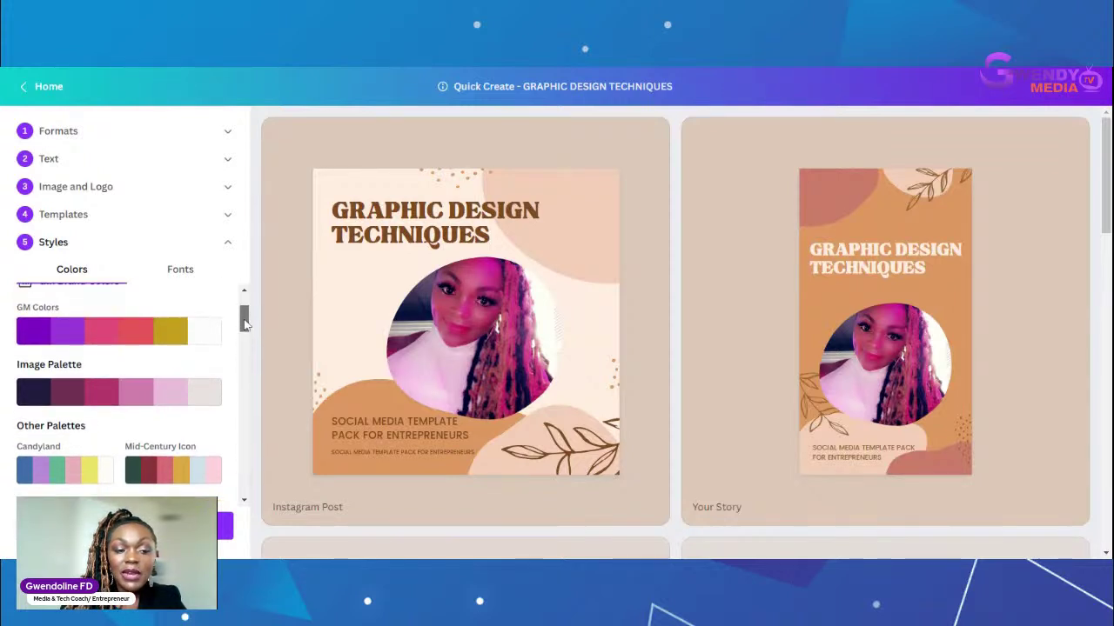
pyautogui.click(98, 339)
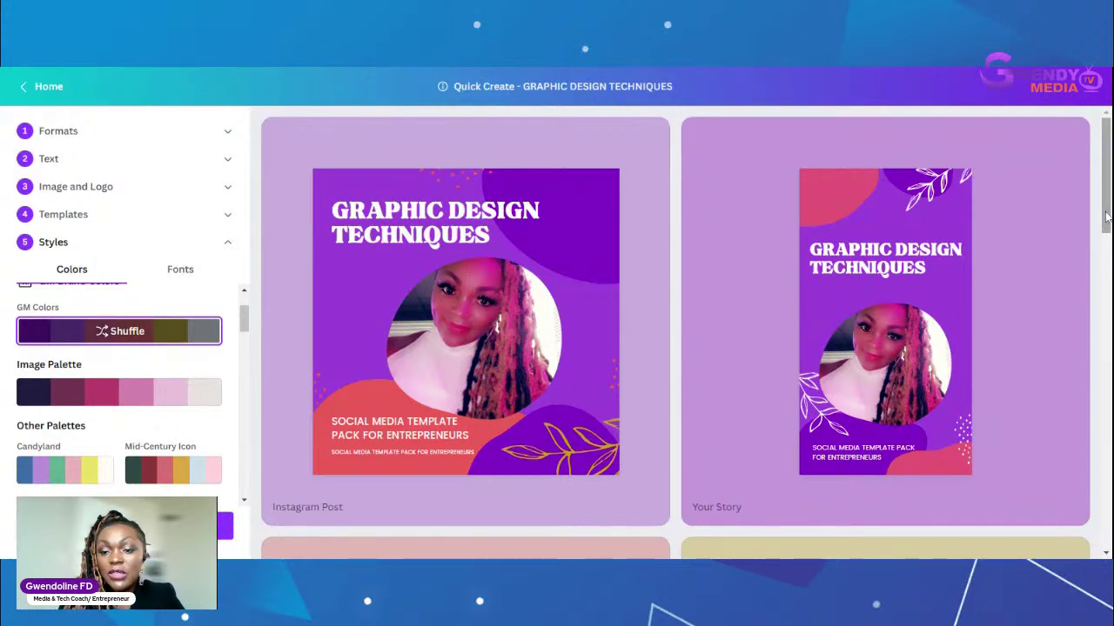
pyautogui.moveTo(1106, 218); pyautogui.dragTo(1107, 317)
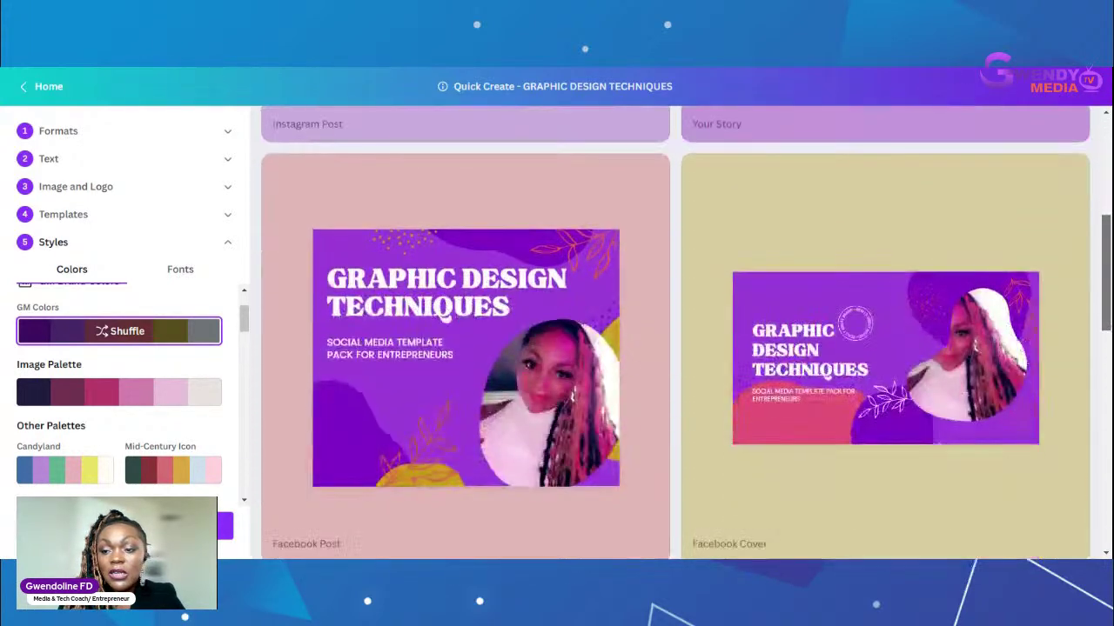
pyautogui.scroll(-2, 1105, 286)
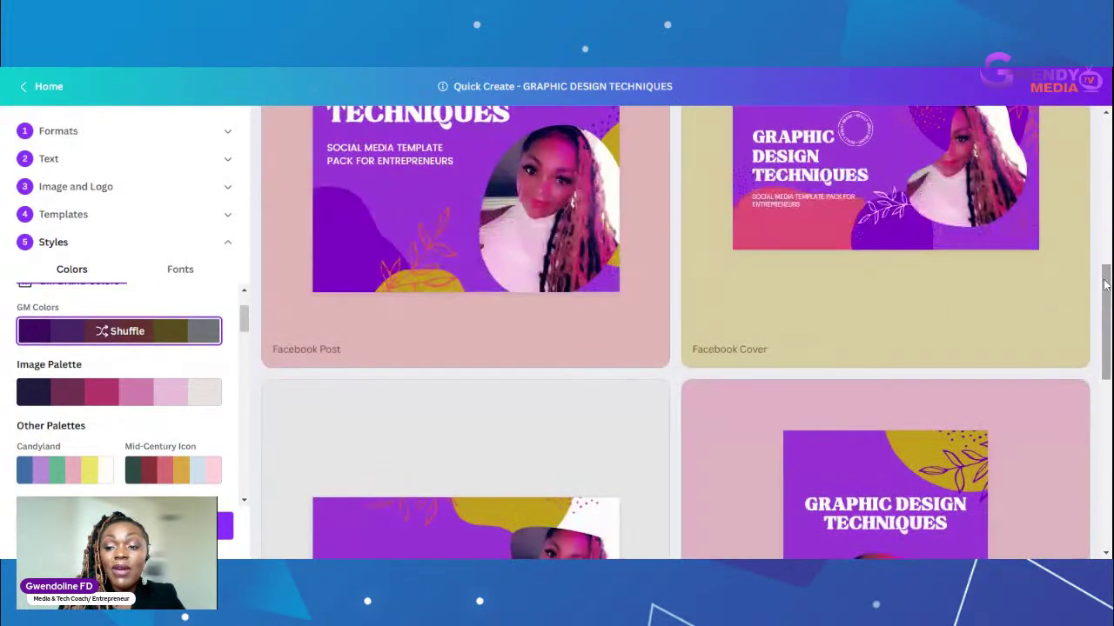
pyautogui.moveTo(1105, 299); pyautogui.dragTo(1108, 383)
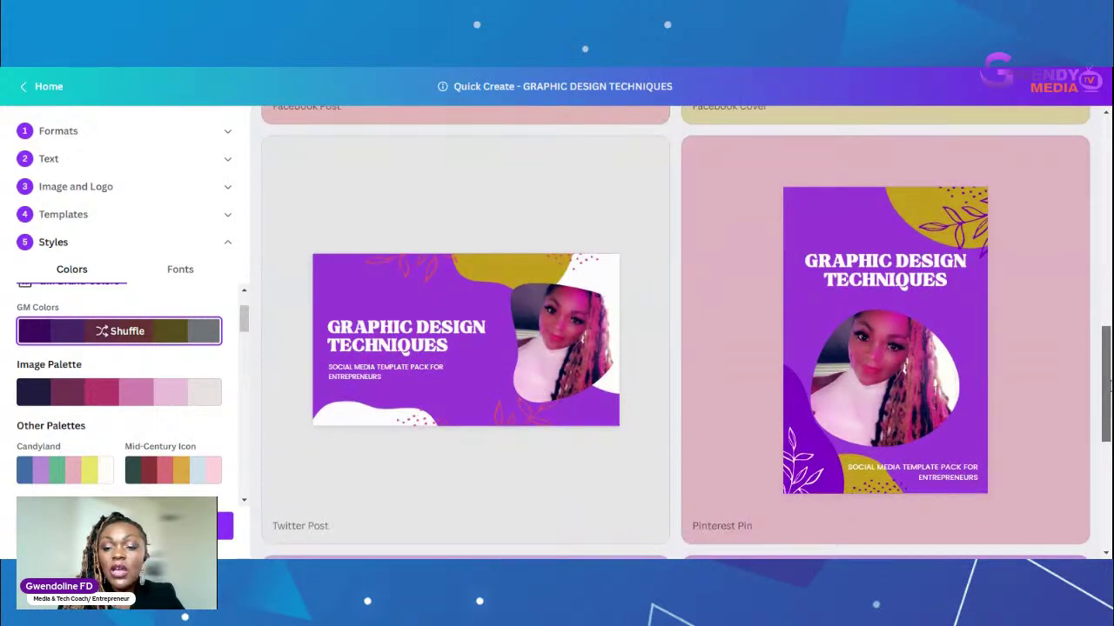
pyautogui.moveTo(1108, 382); pyautogui.dragTo(1106, 174)
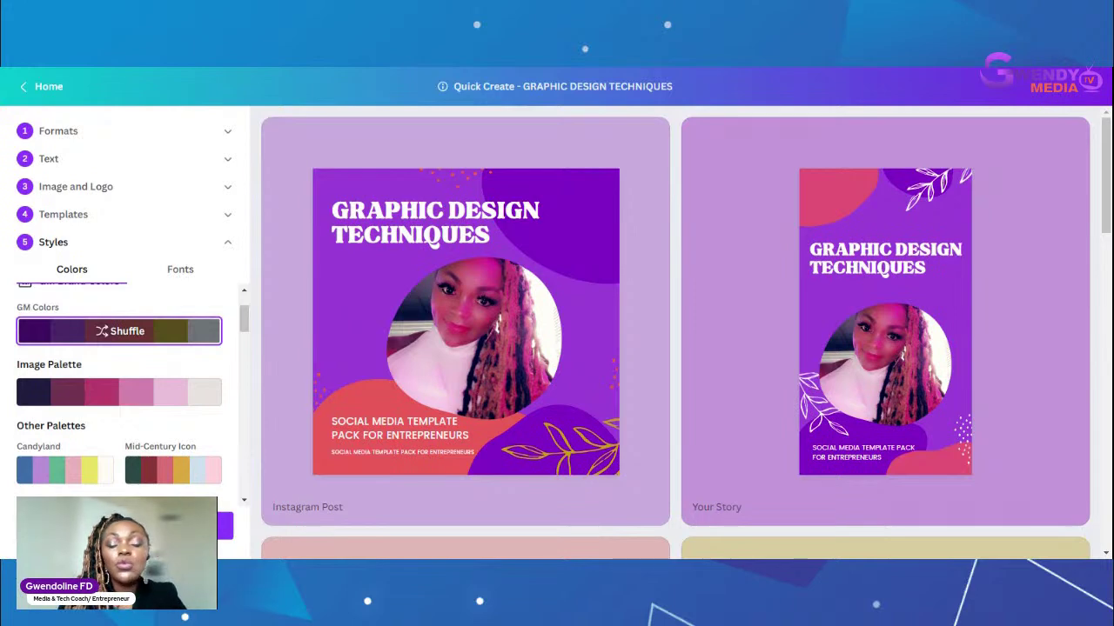
# Step: Try the Image Palette on the designs and review every format through to the Email Header and LinkedIn Post
pyautogui.click(120, 397)
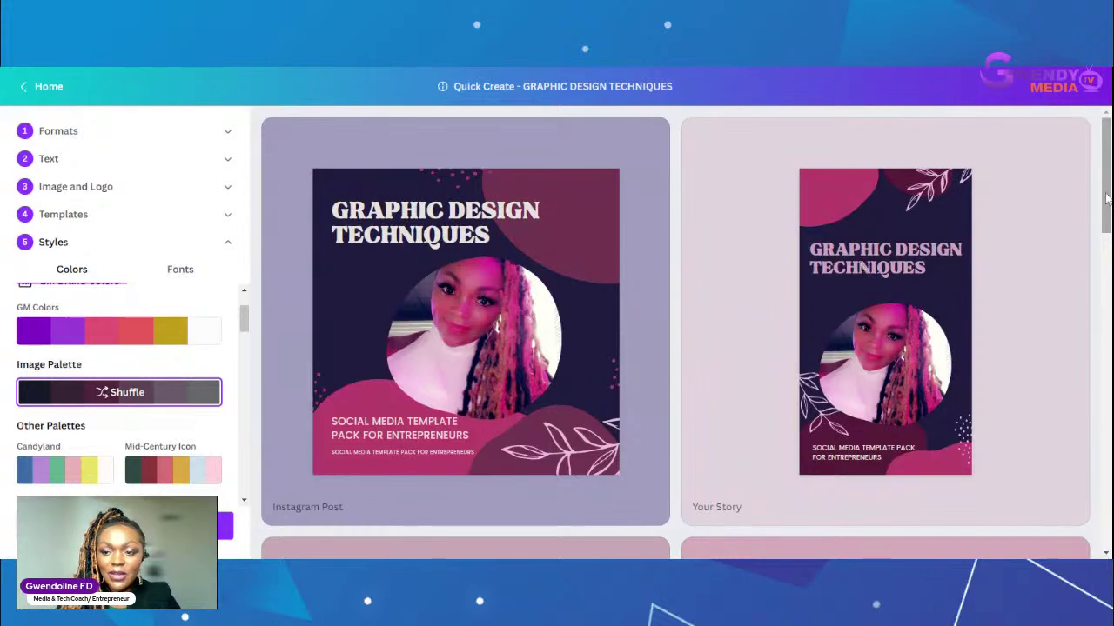
pyautogui.scroll(-3, 1107, 198)
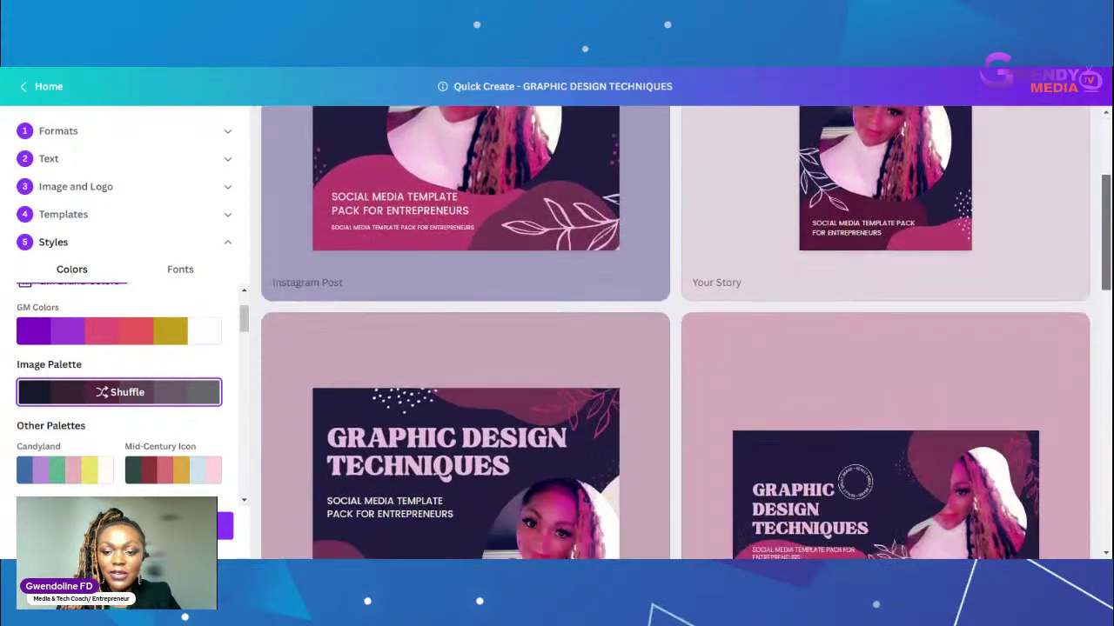
pyautogui.scroll(-4, 1107, 226)
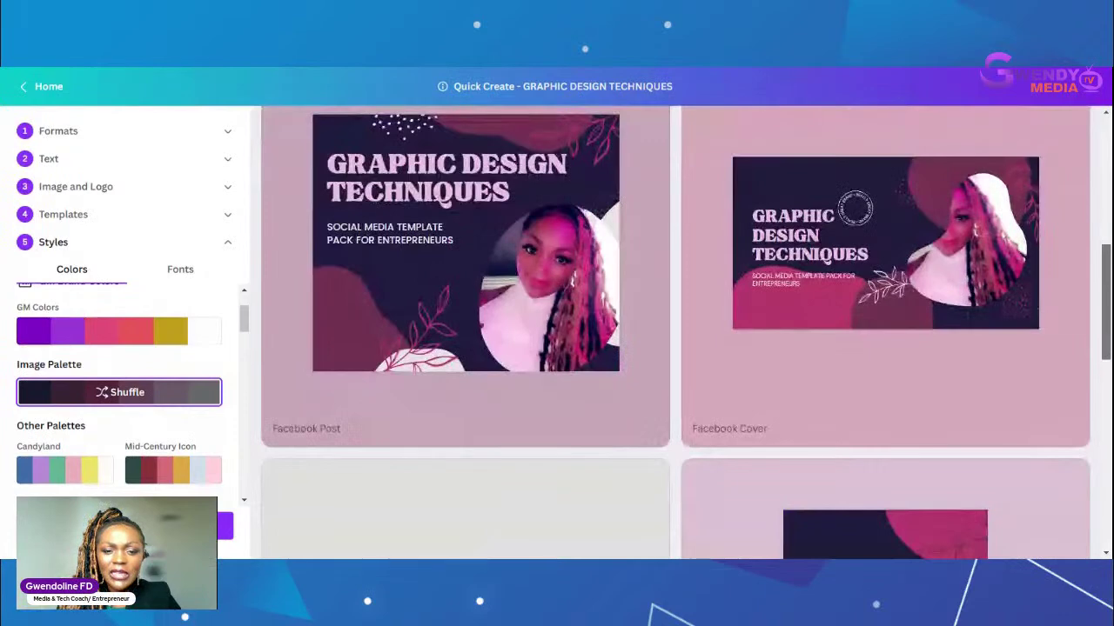
pyautogui.scroll(-3, 1107, 444)
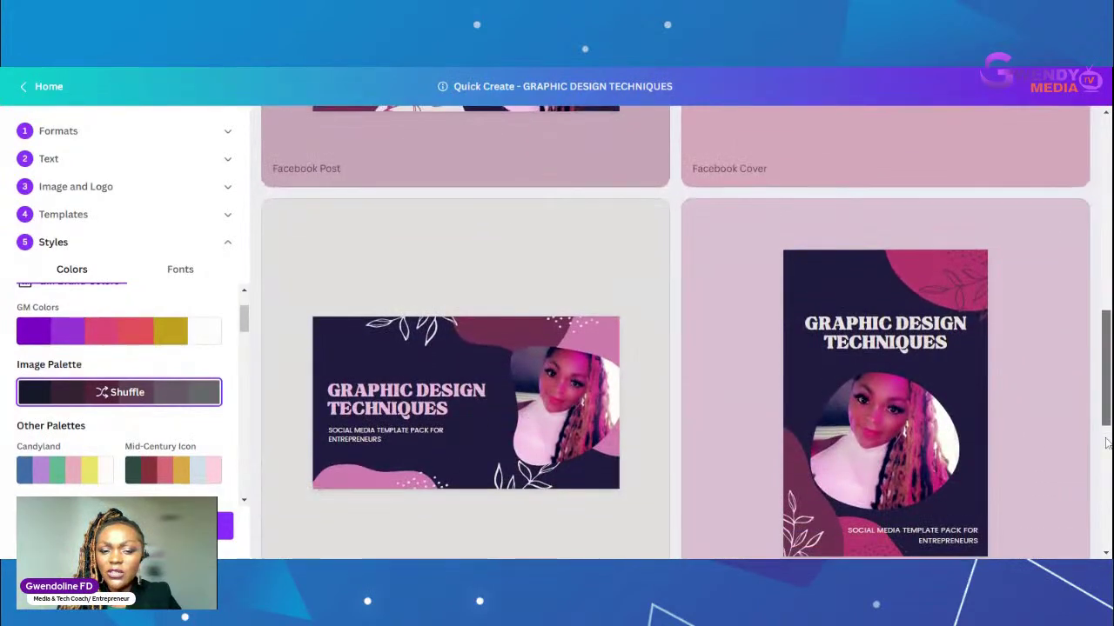
pyautogui.scroll(-3, 1107, 448)
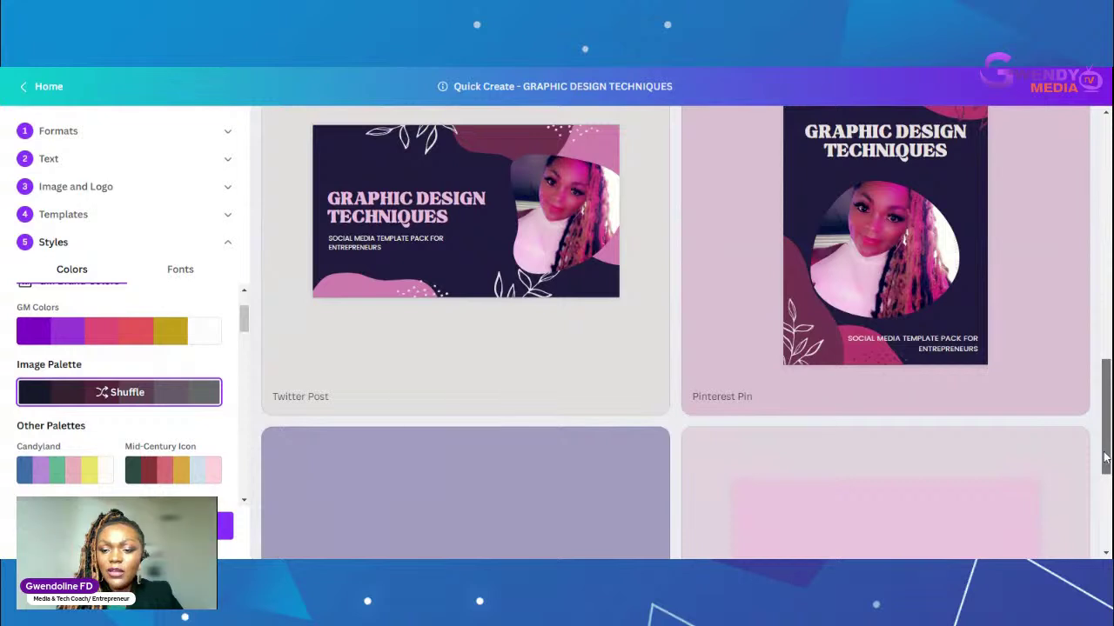
pyautogui.moveTo(1106, 457); pyautogui.dragTo(1106, 553)
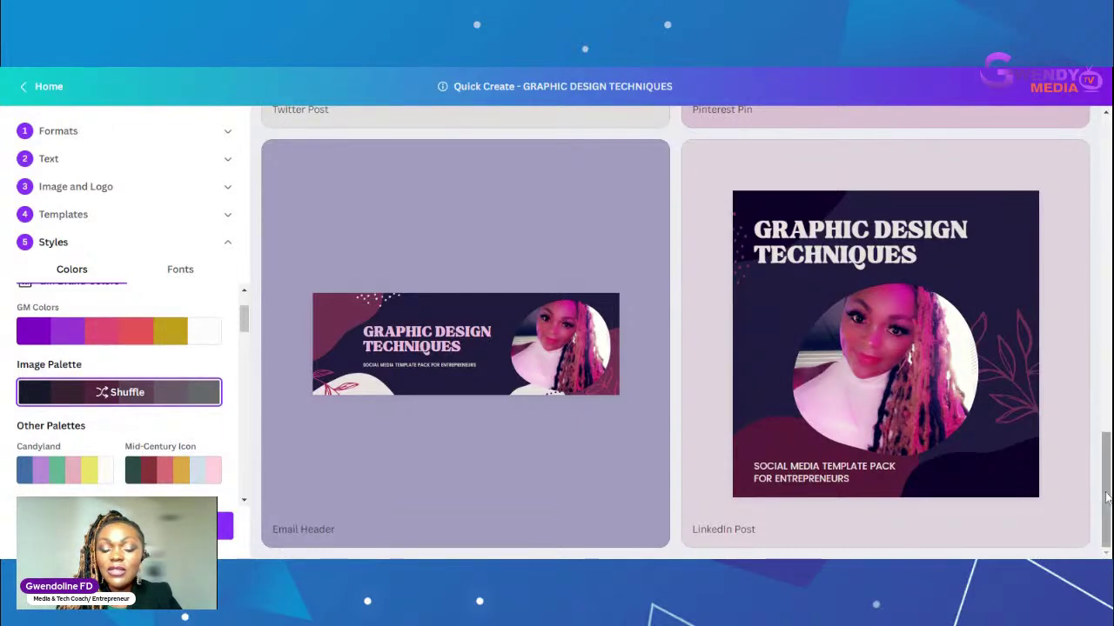
pyautogui.moveTo(1107, 498); pyautogui.dragTo(1109, 129)
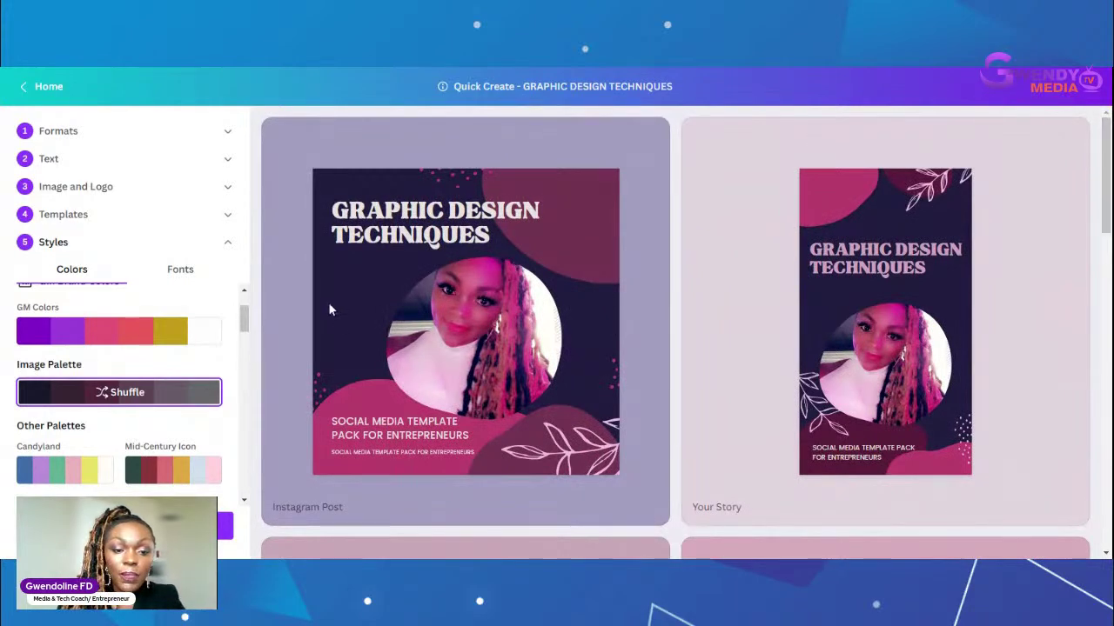
# Step: Try the Mid-Century Icon palette from the other palettes and check how it recolours the formats
pyautogui.moveTo(244, 324); pyautogui.dragTo(245, 339)
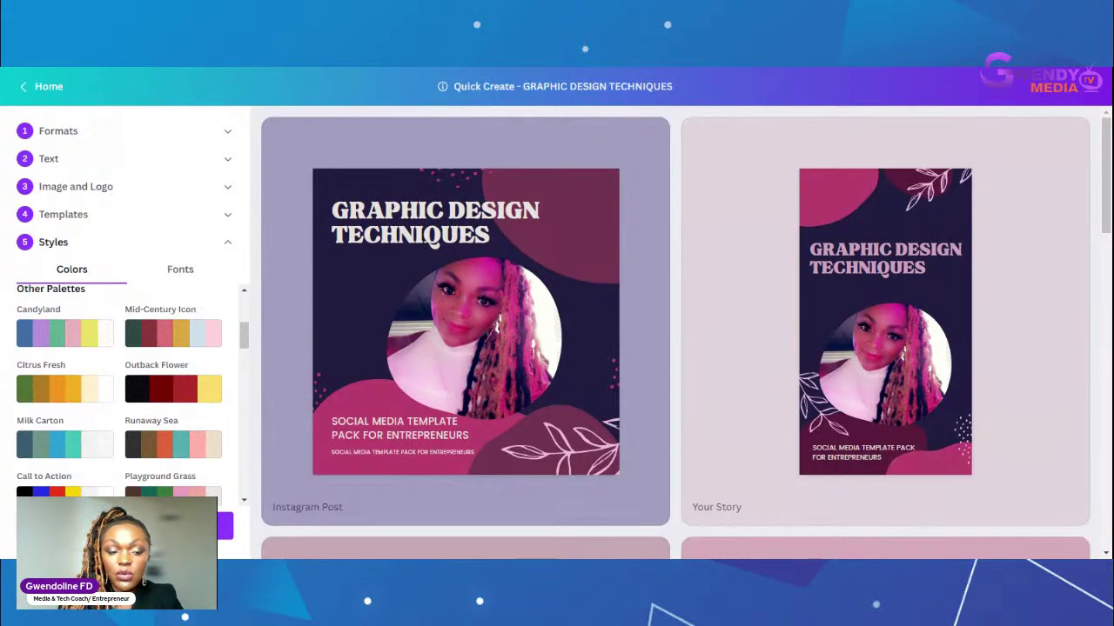
pyautogui.click(166, 338)
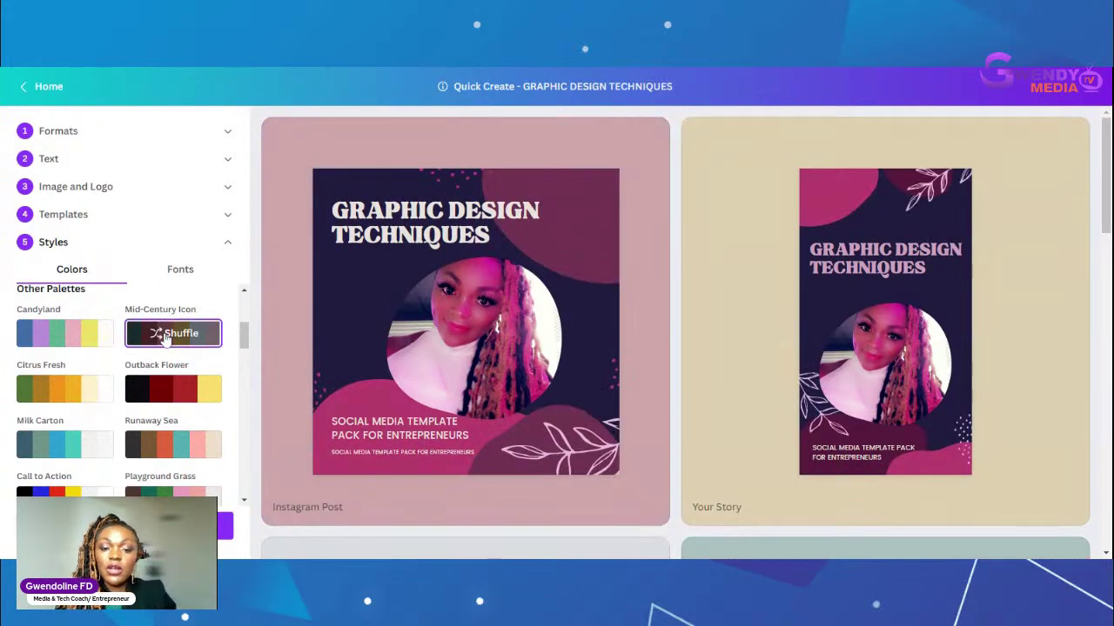
pyautogui.click(165, 338)
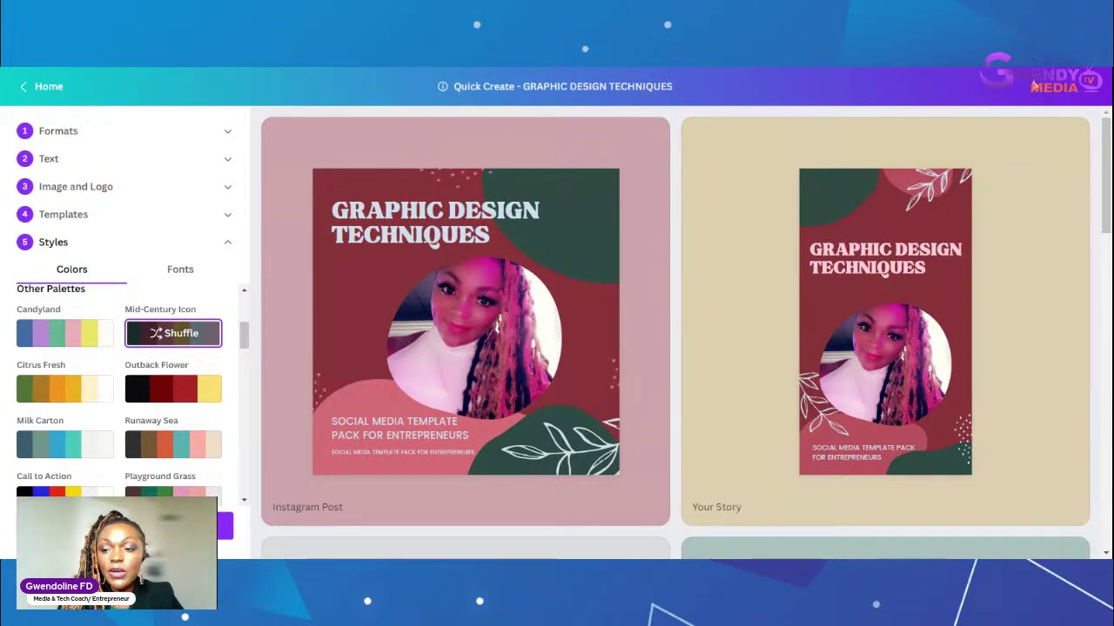
pyautogui.moveTo(1107, 160); pyautogui.dragTo(1107, 379)
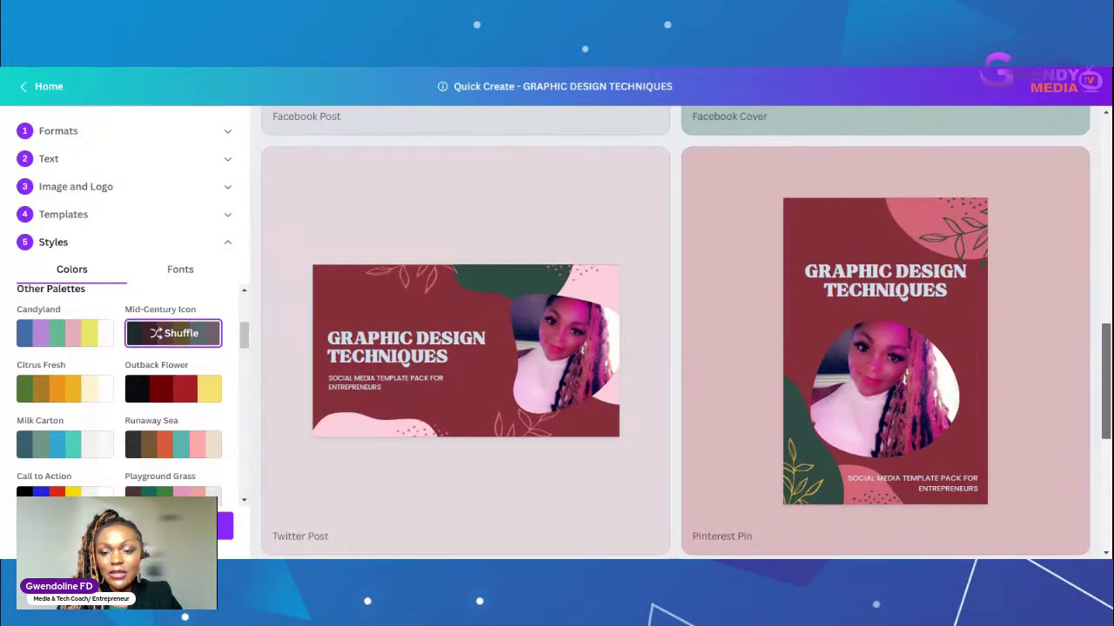
pyautogui.scroll(-1, 675, 331)
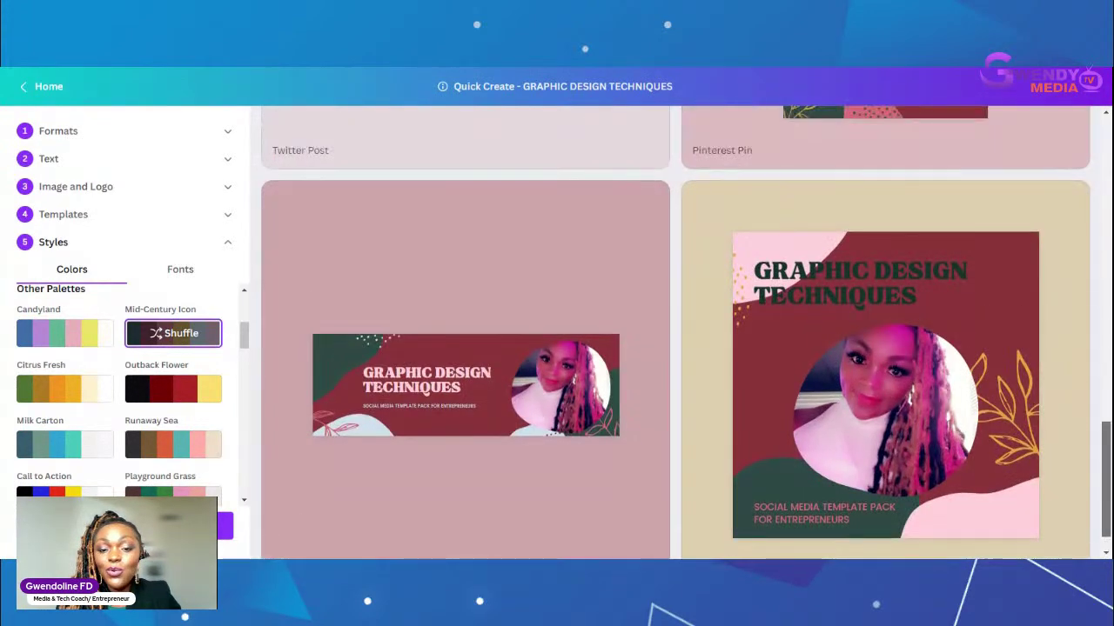
pyautogui.click(173, 333)
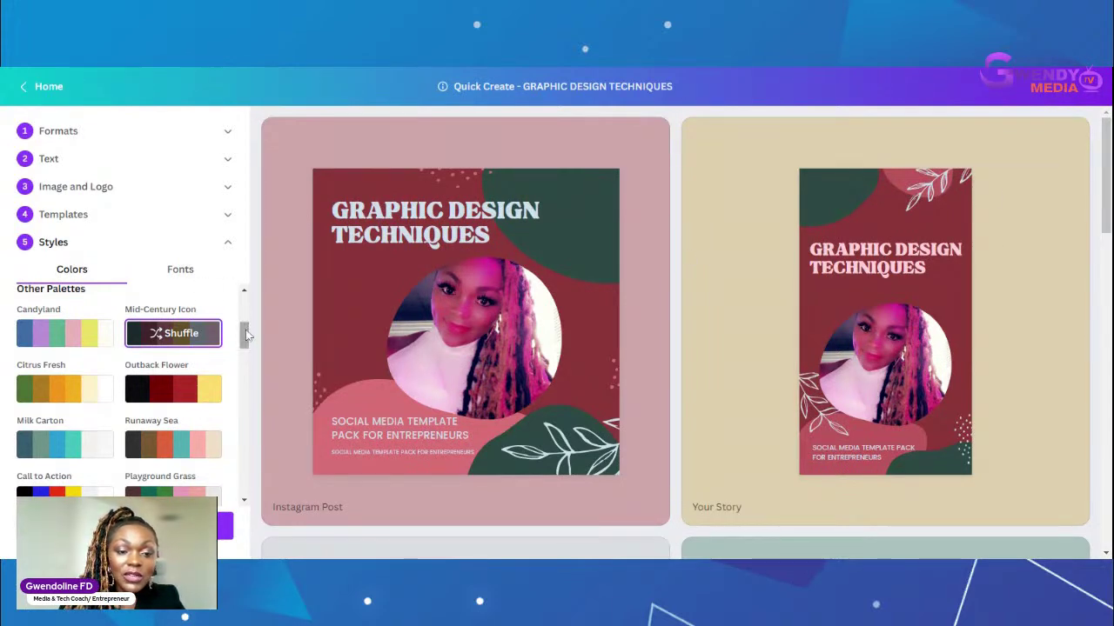
# Step: Apply the Sea Horse palette to the whole design set and review it across all eight formats
pyautogui.moveTo(246, 333); pyautogui.dragTo(247, 371)
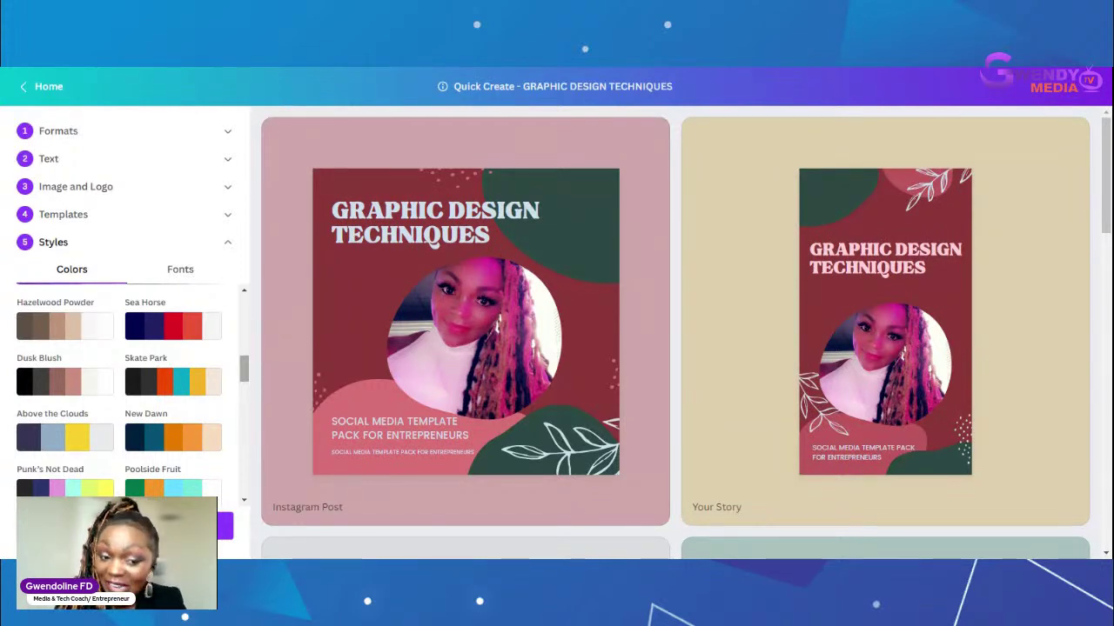
pyautogui.click(167, 333)
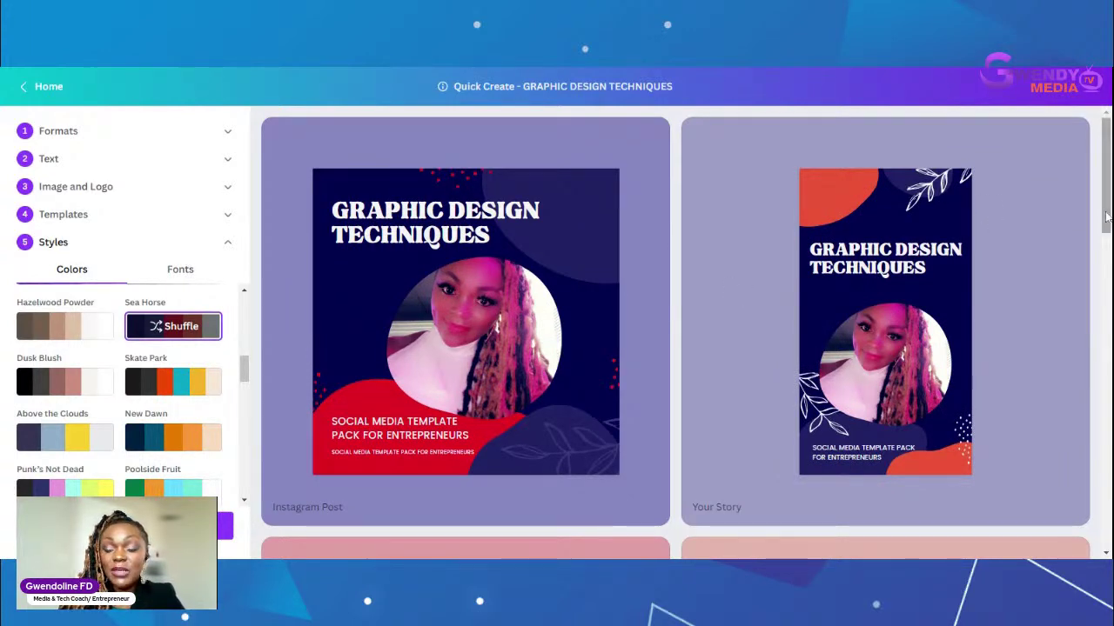
pyautogui.moveTo(1106, 216); pyautogui.dragTo(1106, 544)
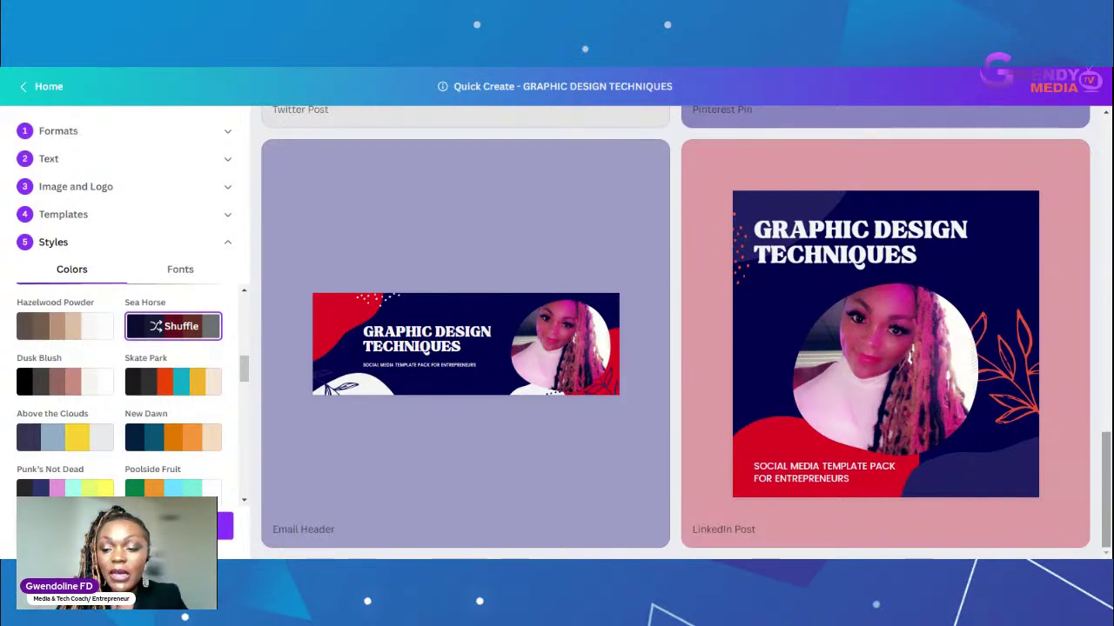
pyautogui.scroll(5, 675, 330)
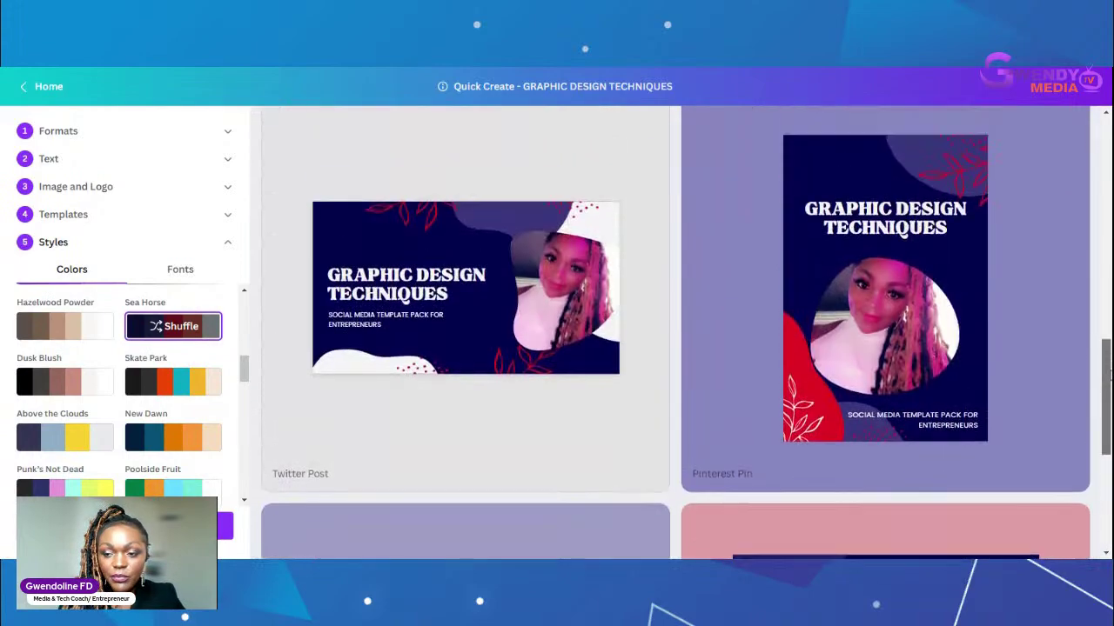
pyautogui.scroll(10, 1108, 174)
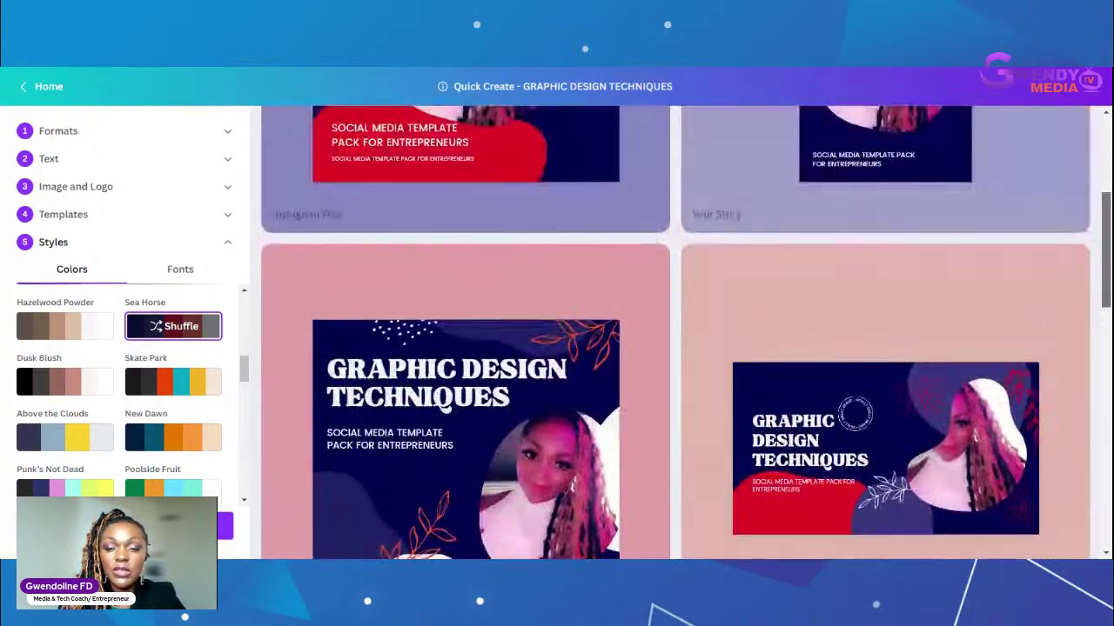
pyautogui.scroll(3, 1108, 174)
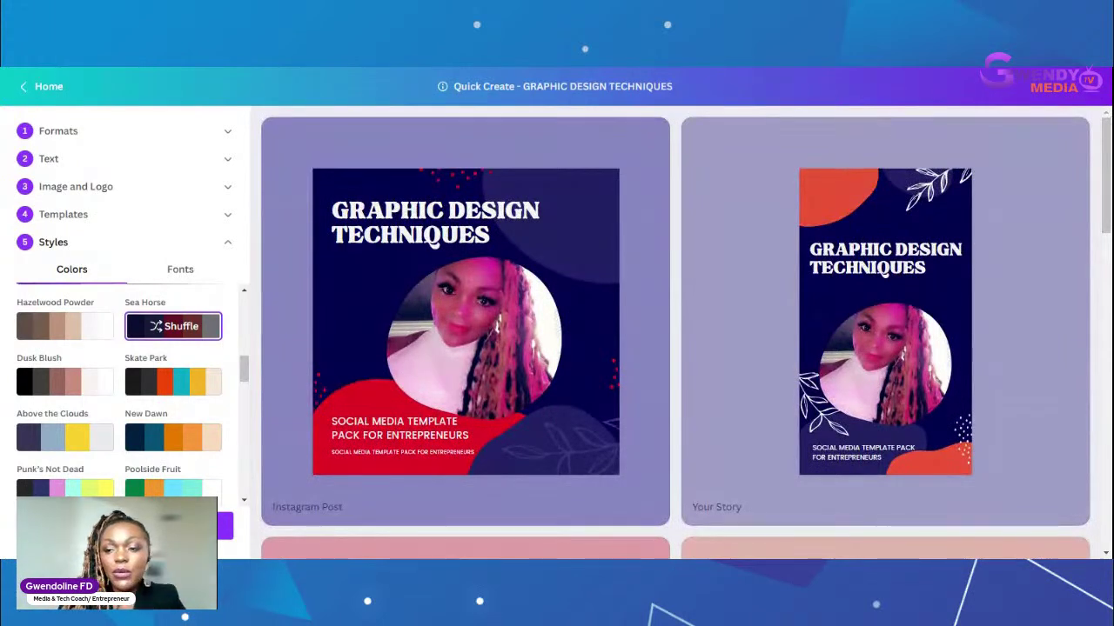
pyautogui.moveTo(1107, 148); pyautogui.dragTo(1106, 427)
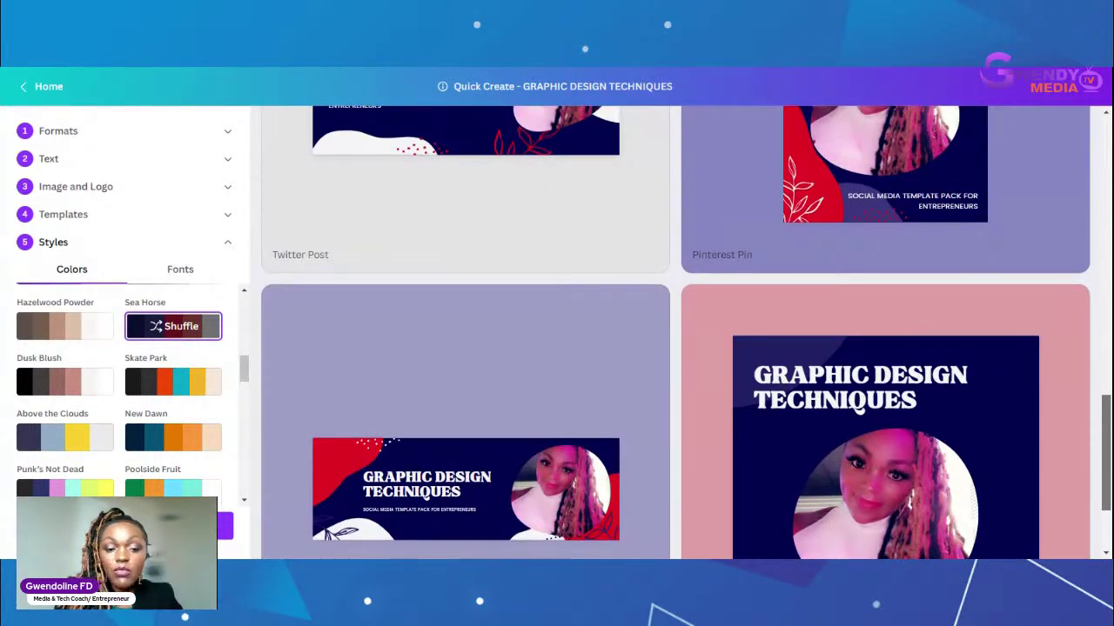
pyautogui.moveTo(1107, 427); pyautogui.dragTo(1098, 117)
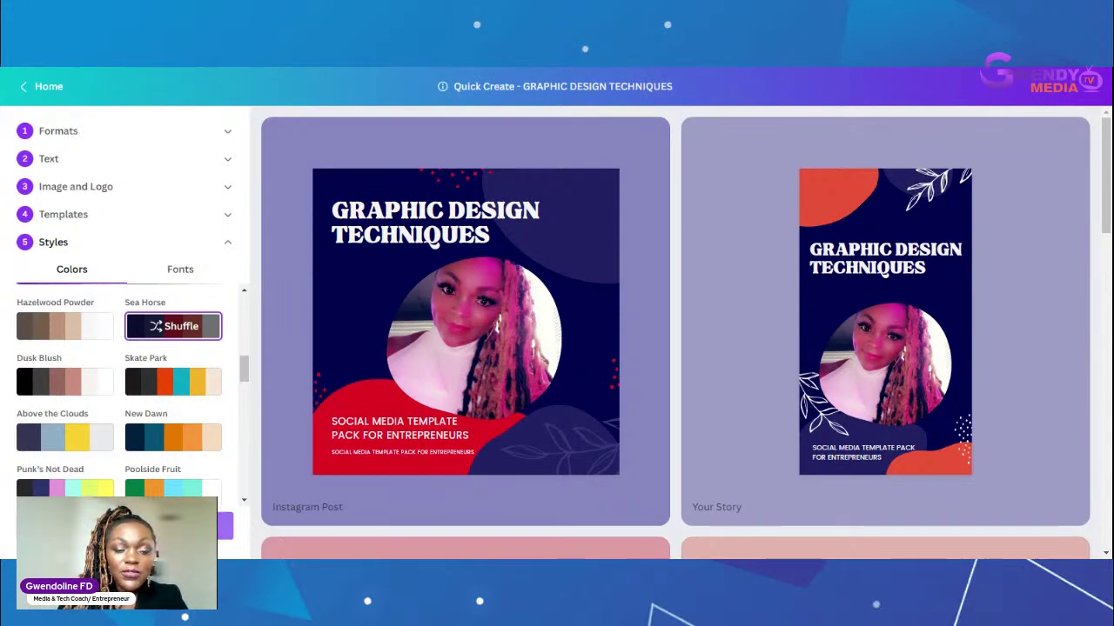
# Step: Finish the Quick Create set and open its saved collection to look through the designs and the source image
pyautogui.click(226, 525)
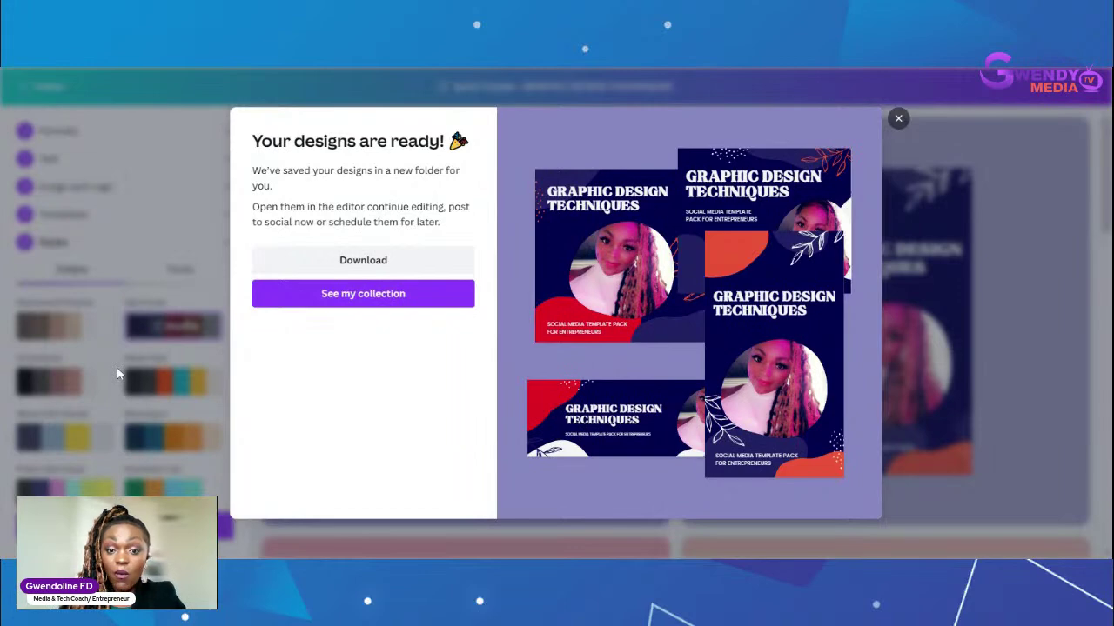
pyautogui.click(366, 294)
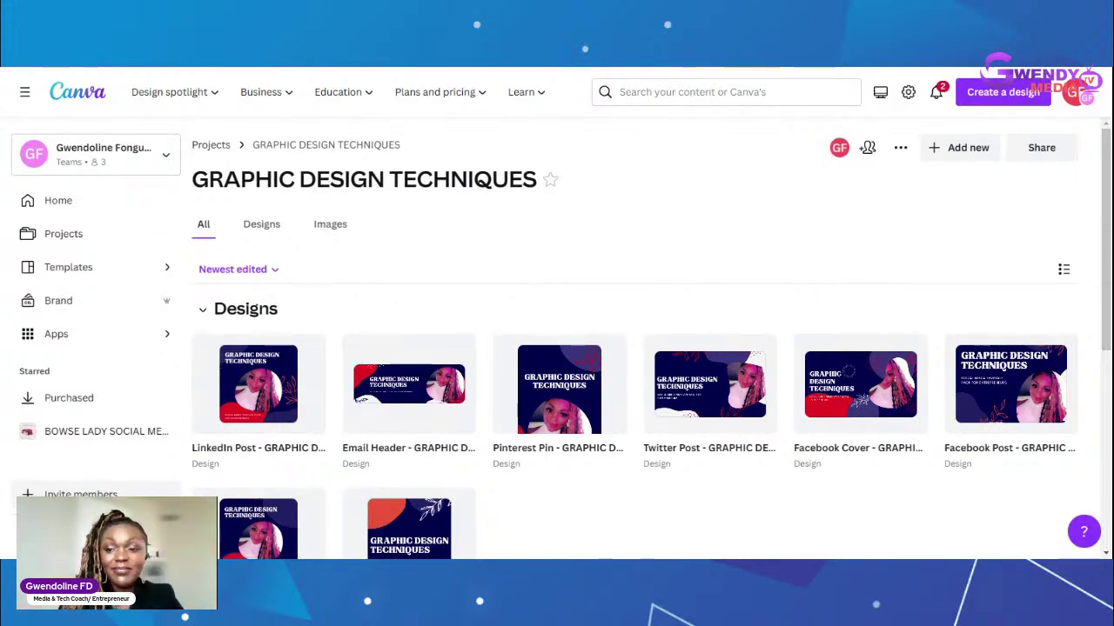
pyautogui.scroll(-2, 1103, 272)
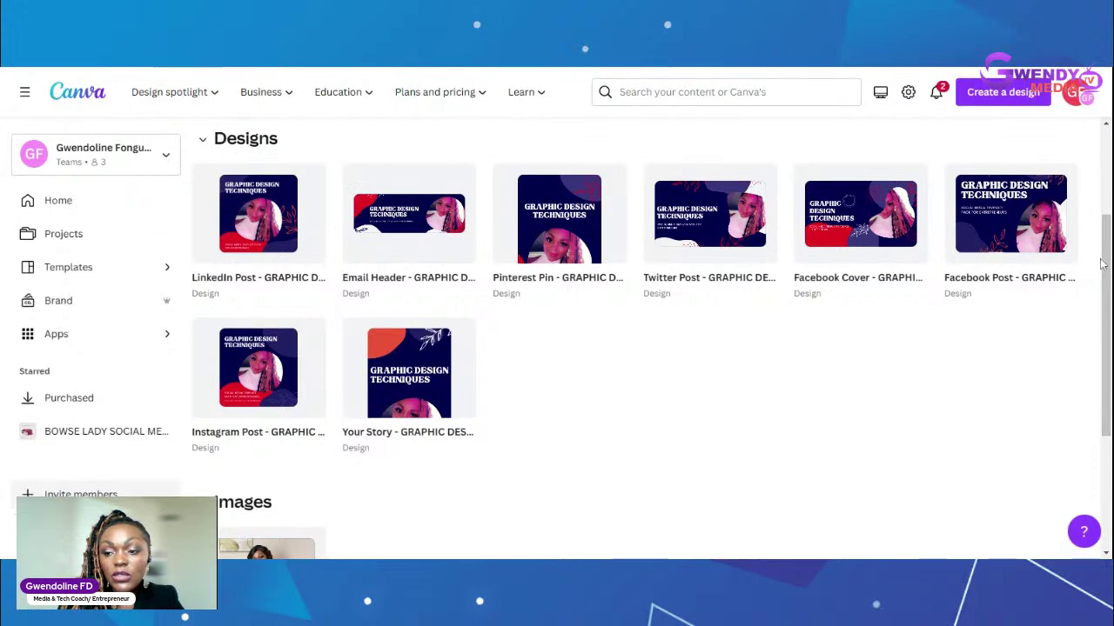
pyautogui.scroll(-3, 1102, 263)
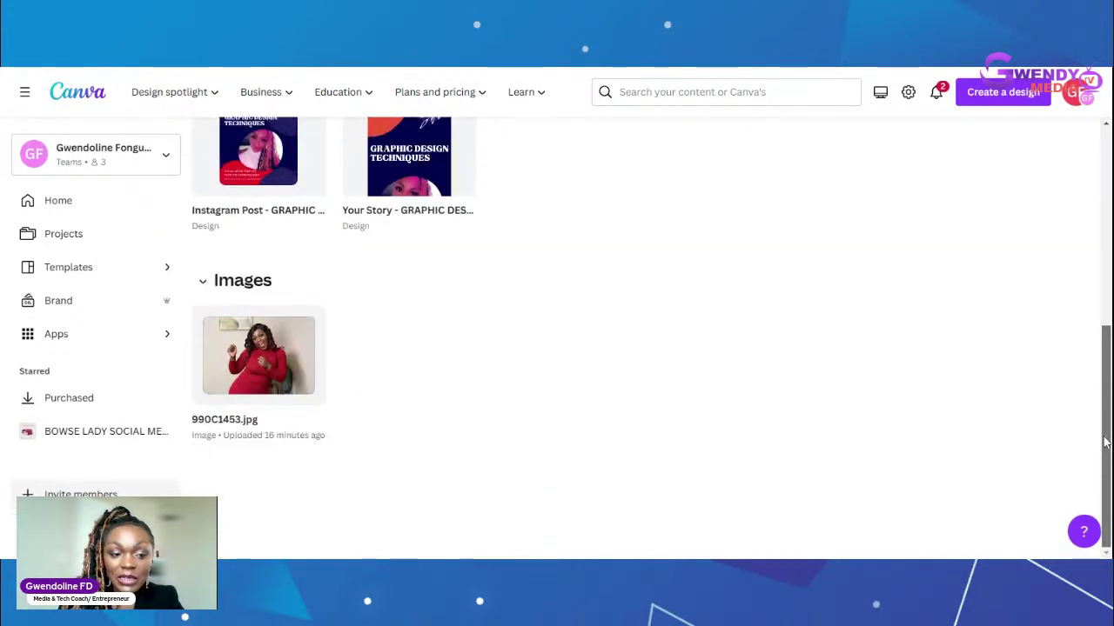
pyautogui.moveTo(1105, 442); pyautogui.dragTo(1104, 246)
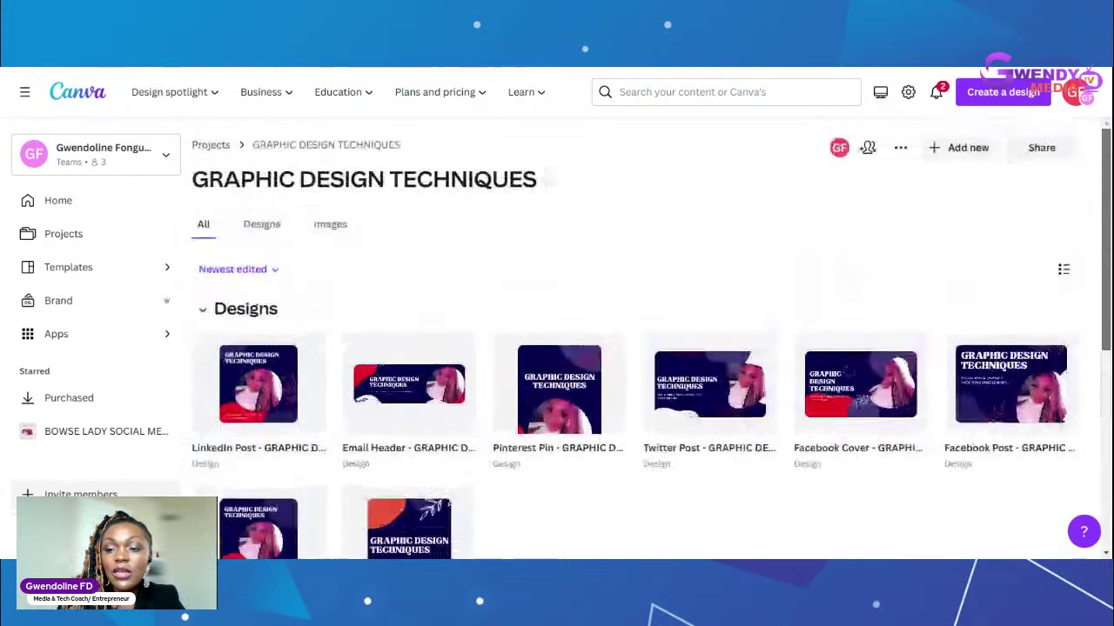
# Step: Select all eight designs in the collection, from the LinkedIn Post to Your Story, leaving the source image unselected
pyautogui.scroll(-3, 650, 339)
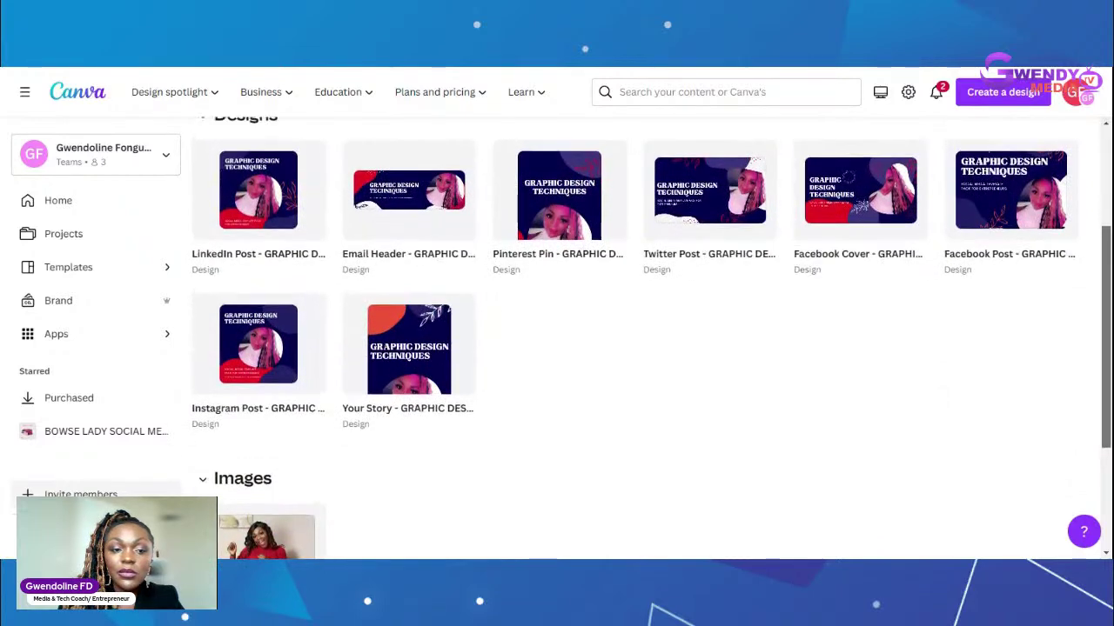
pyautogui.scroll(1, 650, 340)
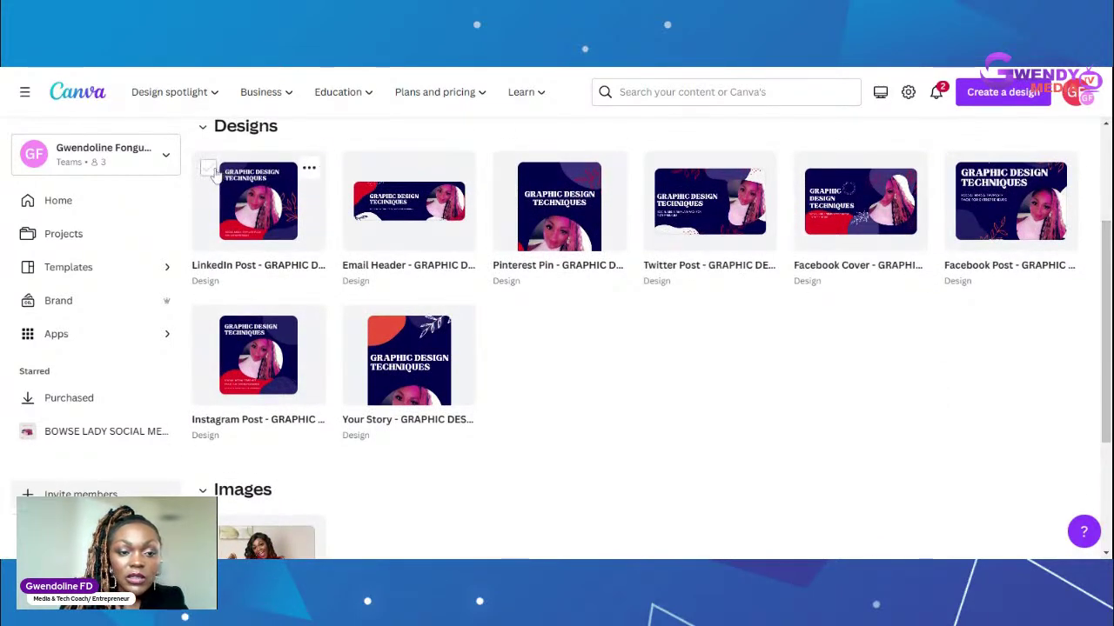
pyautogui.click(209, 168)
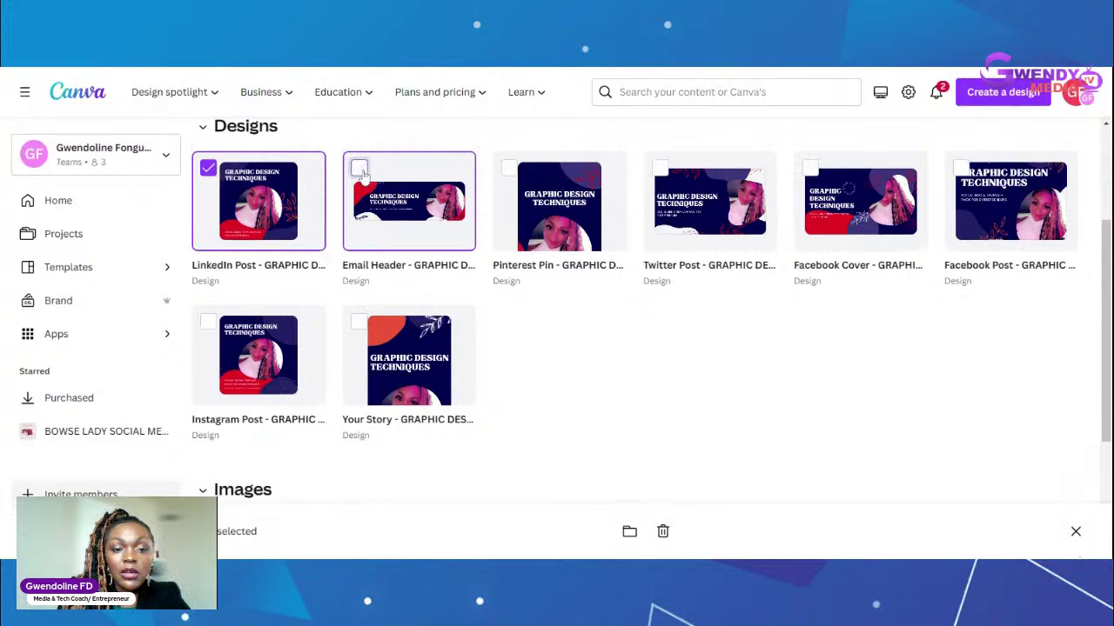
pyautogui.click(359, 168)
pyautogui.click(509, 167)
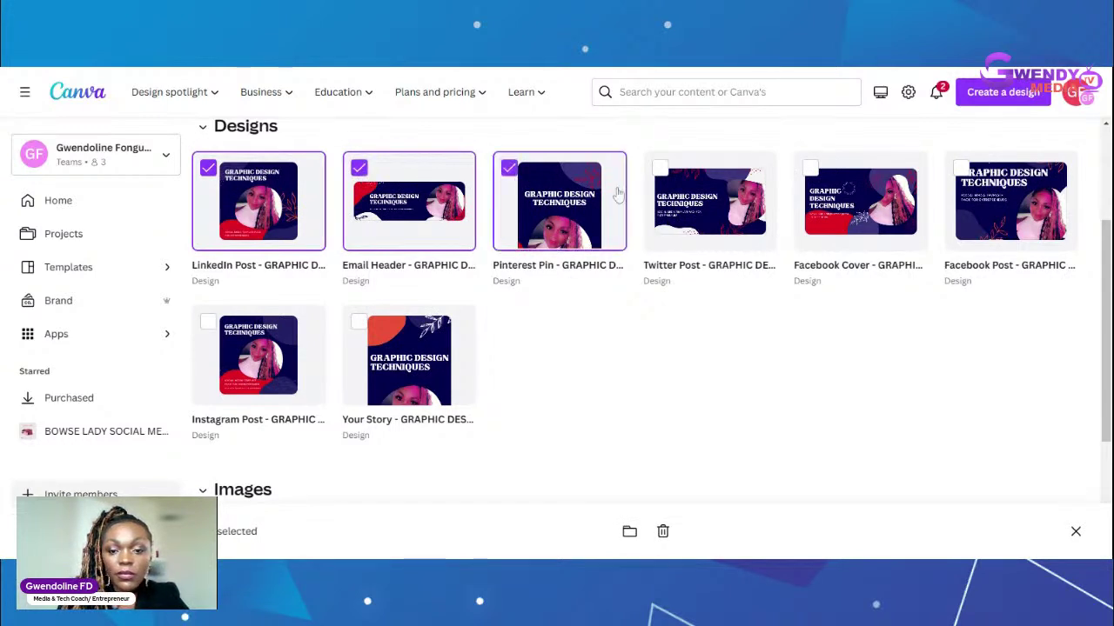
pyautogui.click(659, 167)
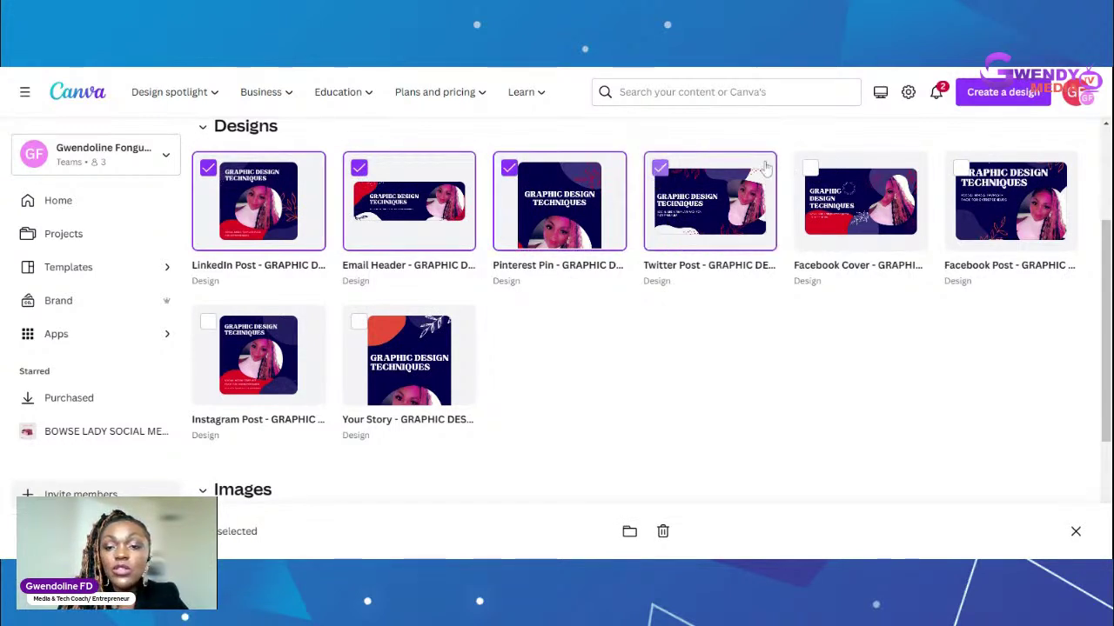
pyautogui.click(810, 167)
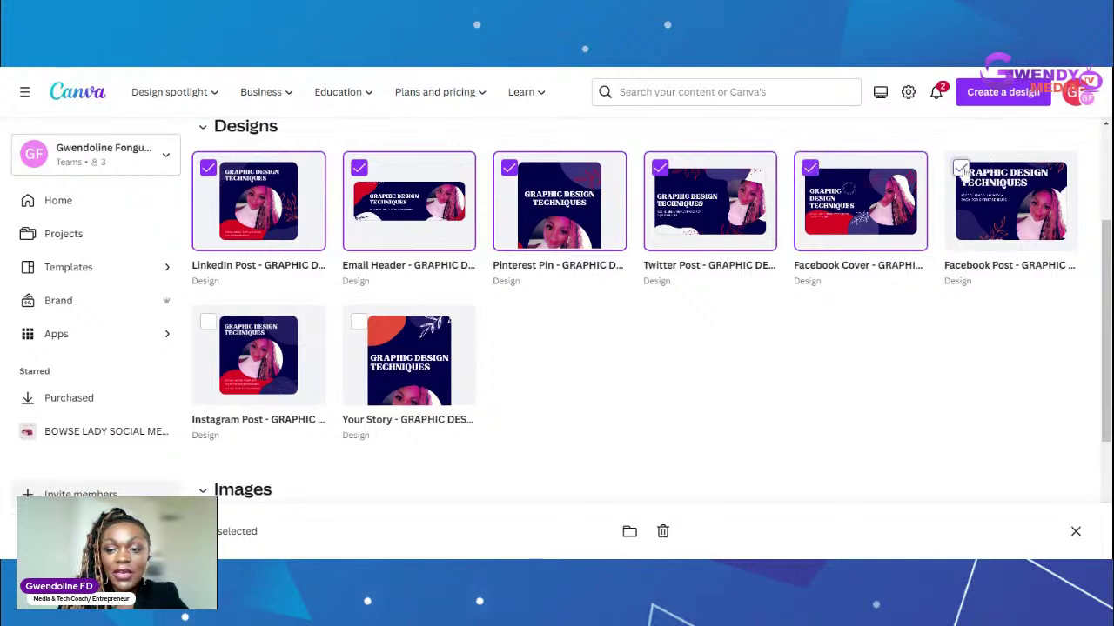
pyautogui.click(960, 168)
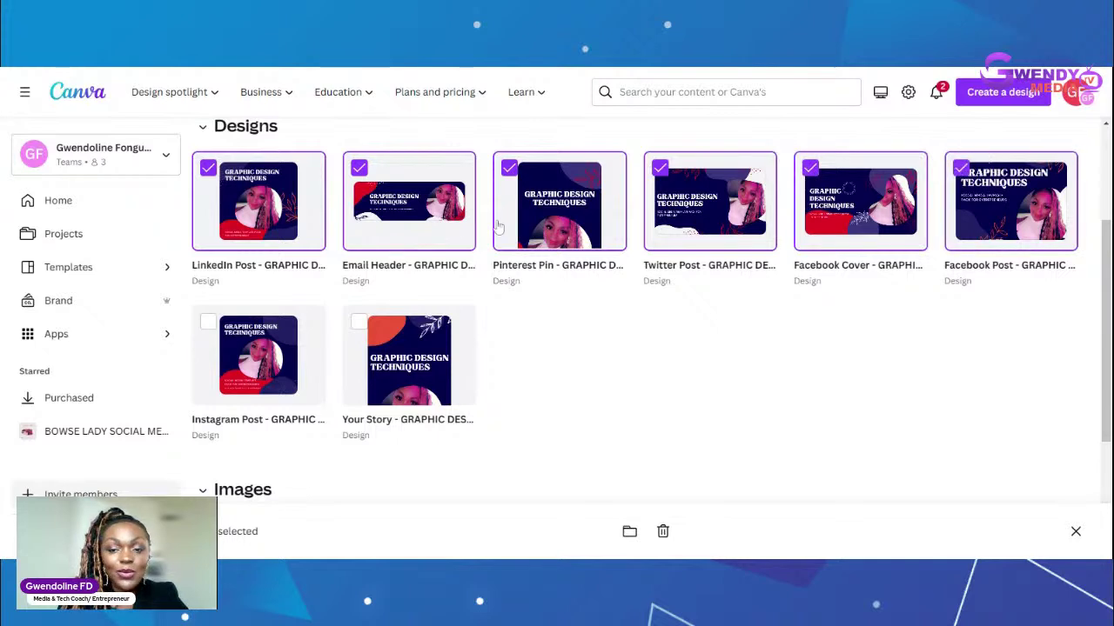
pyautogui.click(207, 324)
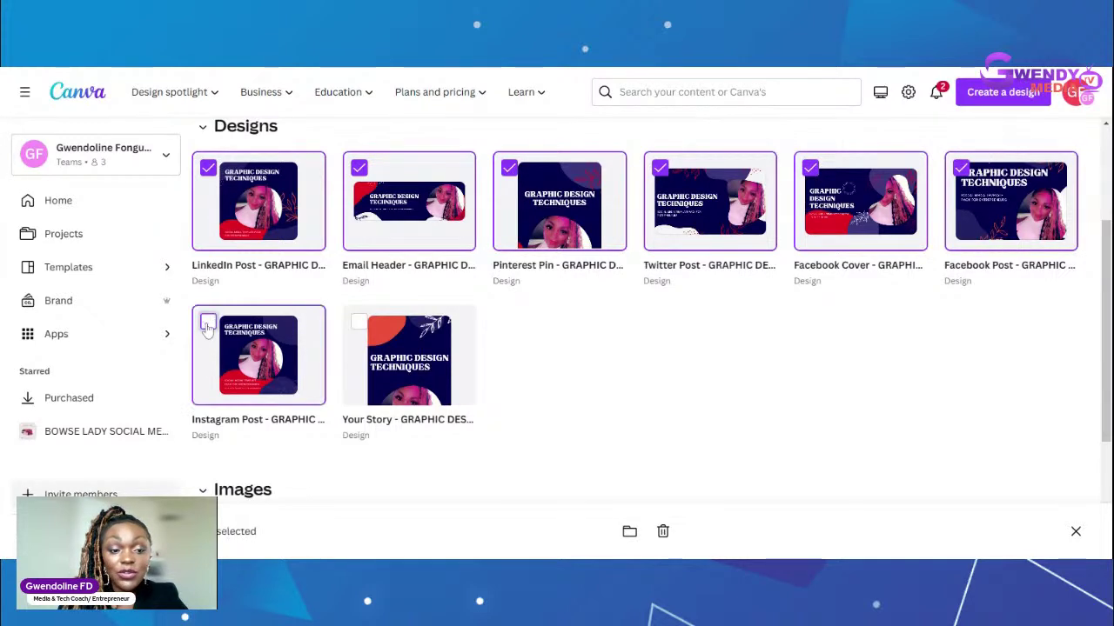
pyautogui.click(359, 324)
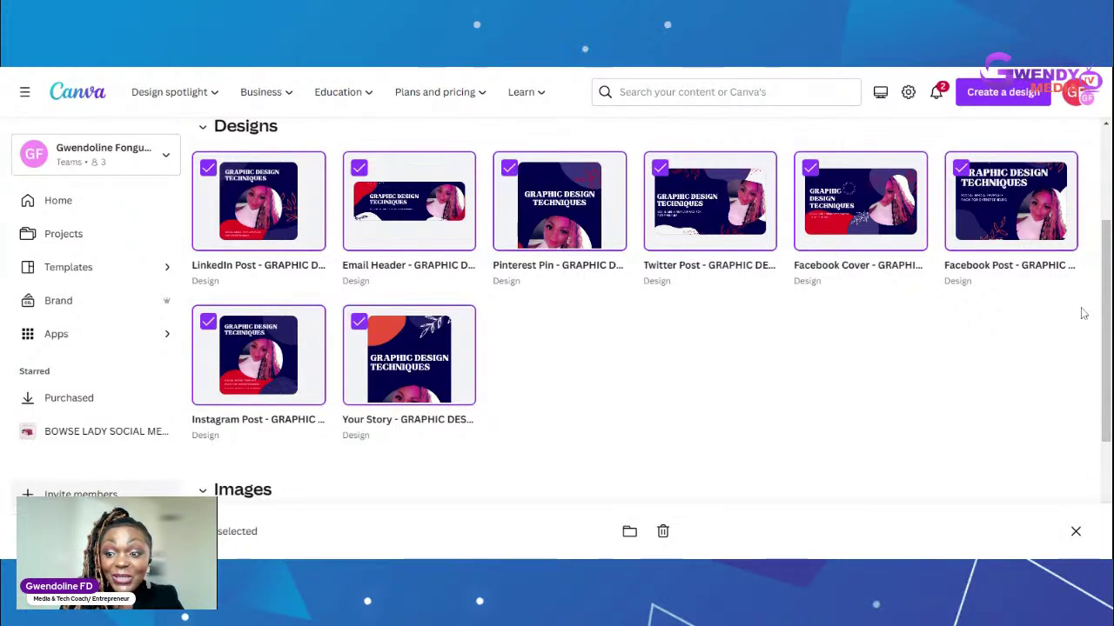
pyautogui.scroll(-3, 1105, 295)
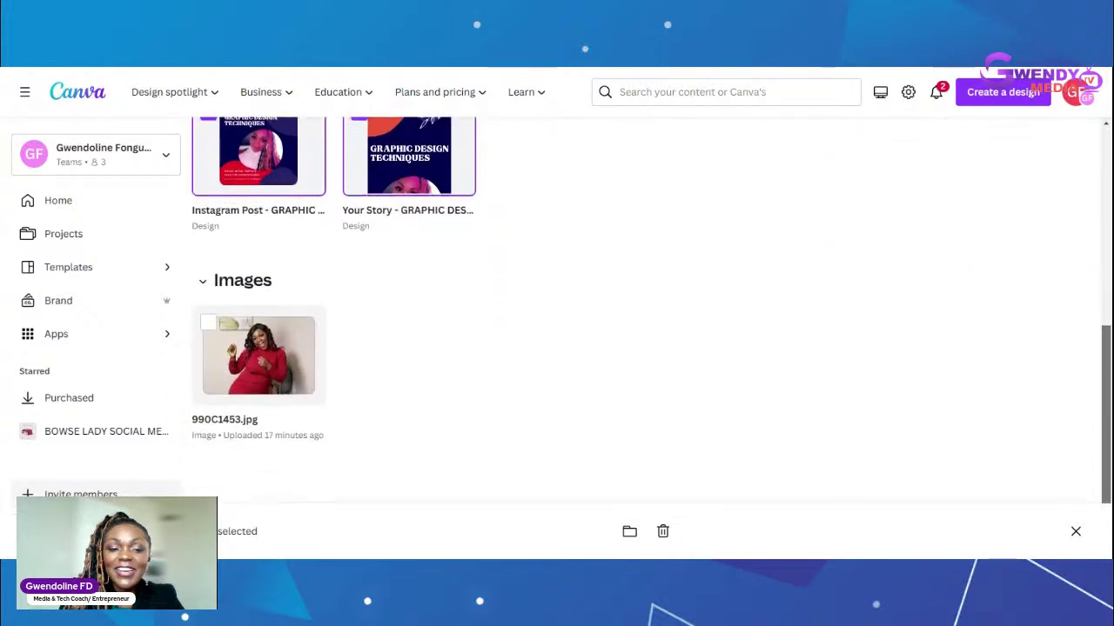
pyautogui.scroll(1, 644, 304)
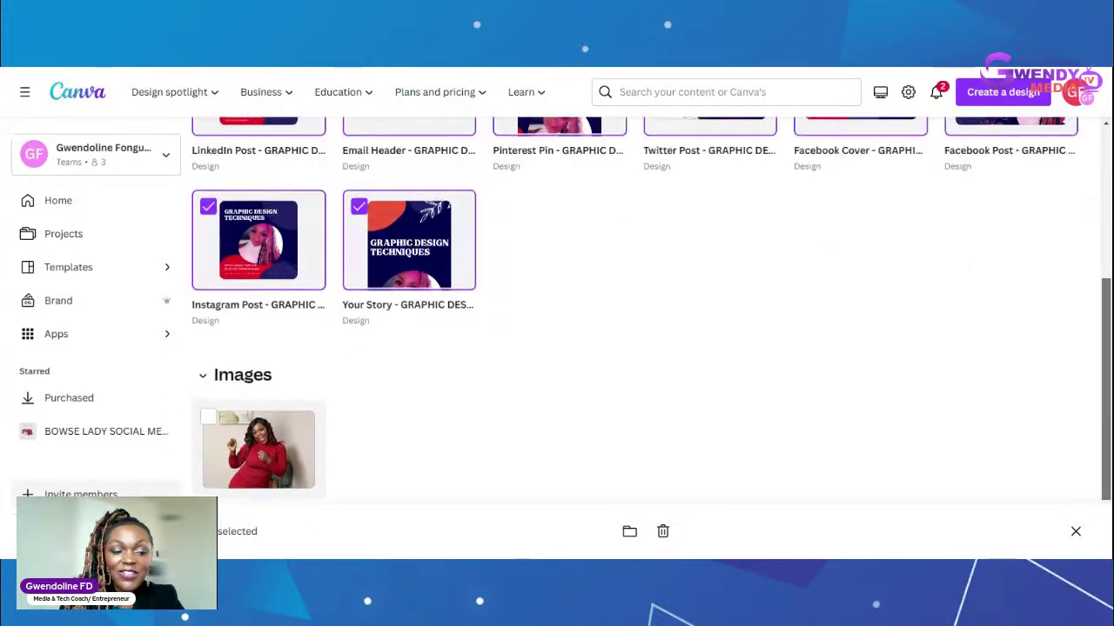
pyautogui.scroll(4, 644, 304)
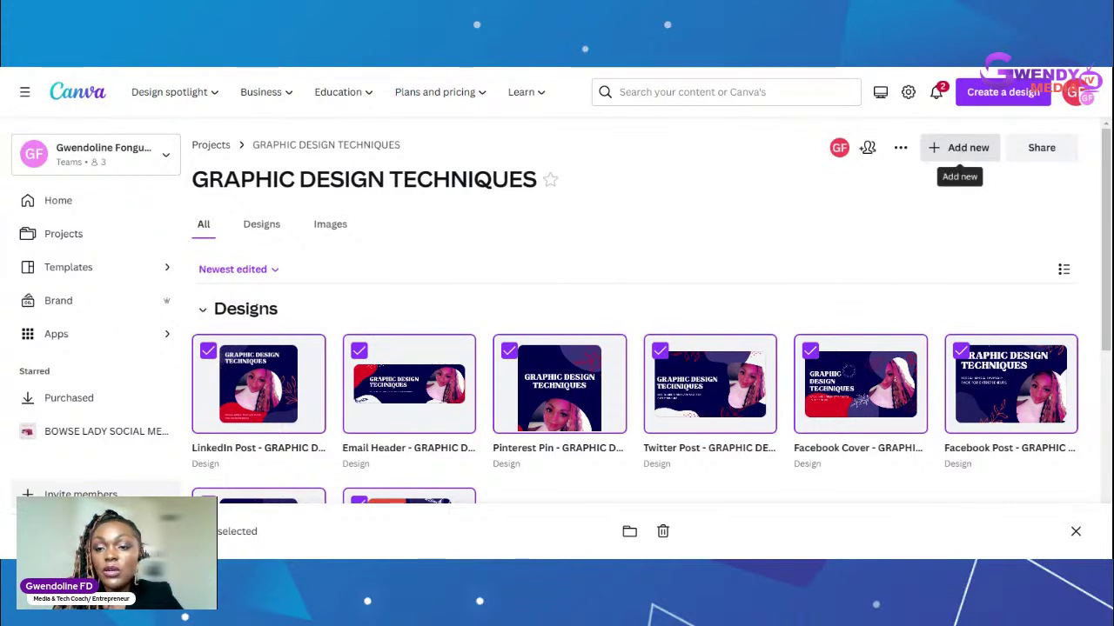
# Step: Look at the folder's options for copying to another team and at its sharing settings, changing nothing
pyautogui.click(901, 151)
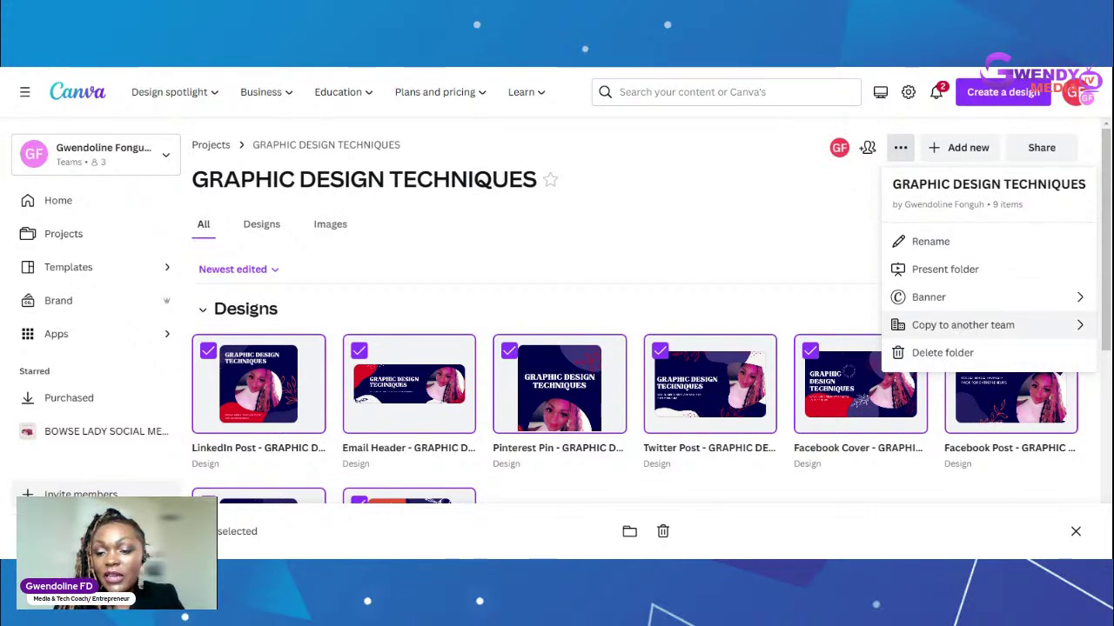
pyautogui.click(1079, 328)
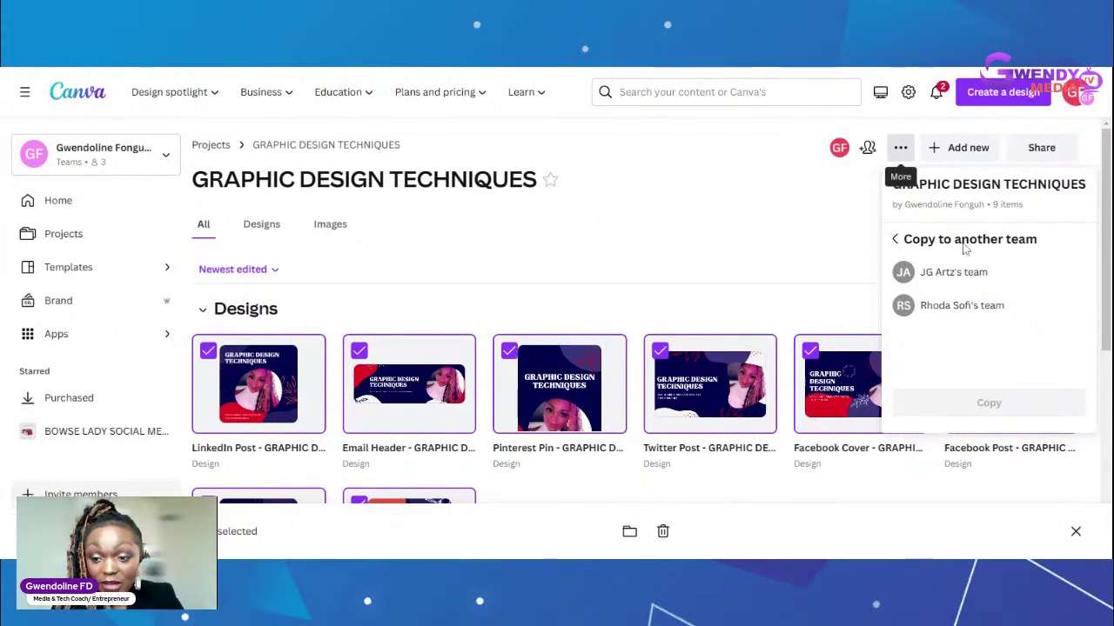
pyautogui.click(1041, 148)
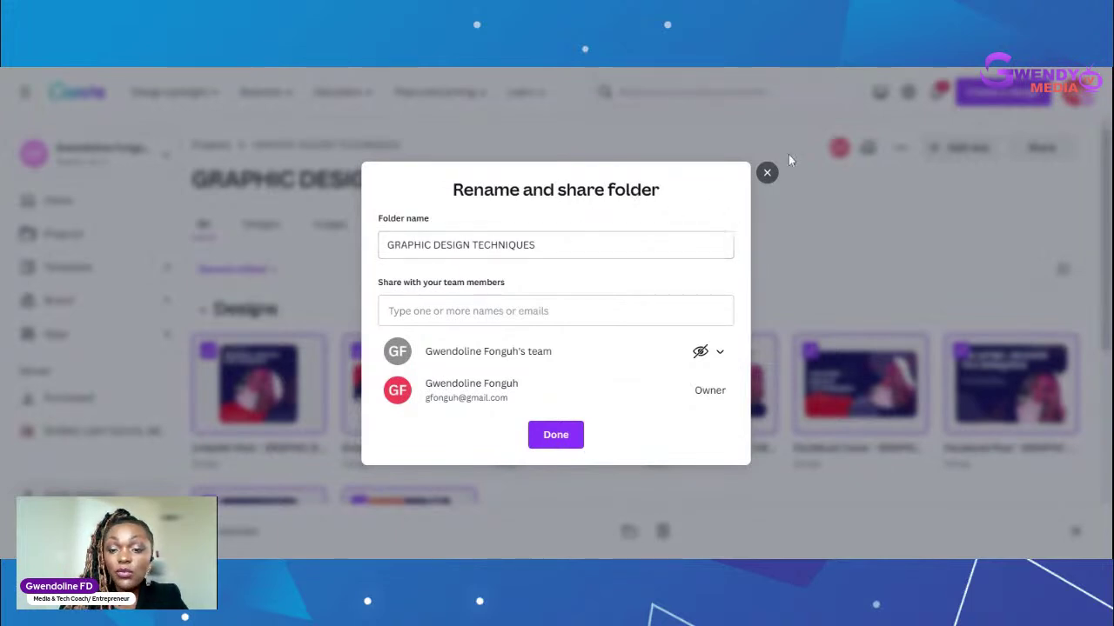
pyautogui.click(766, 172)
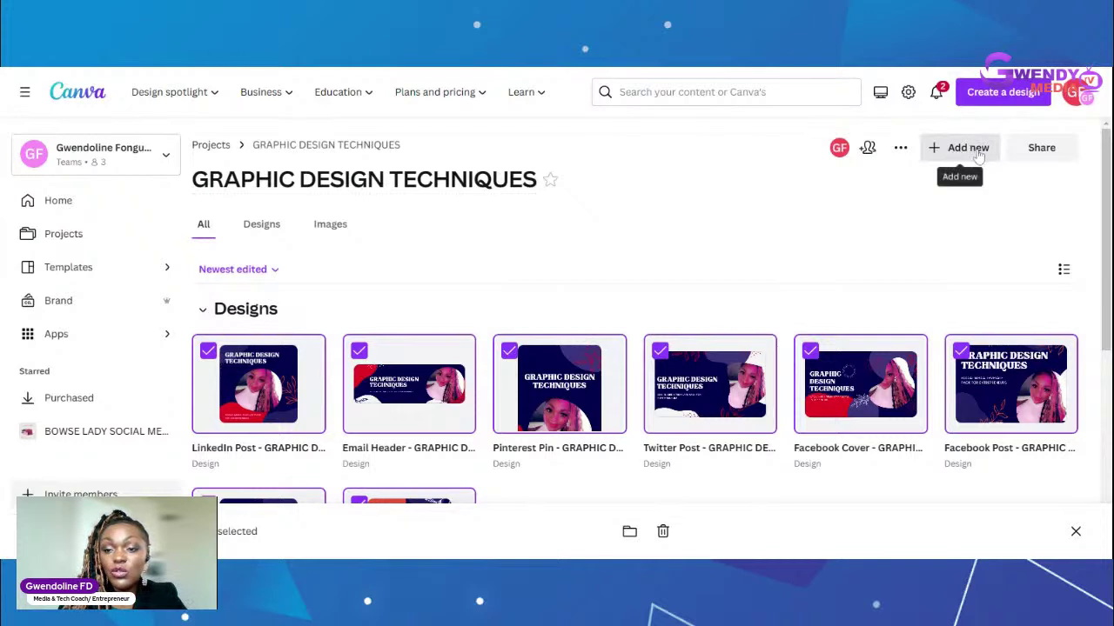
# Step: Open the folder's name for editing
pyautogui.click(900, 149)
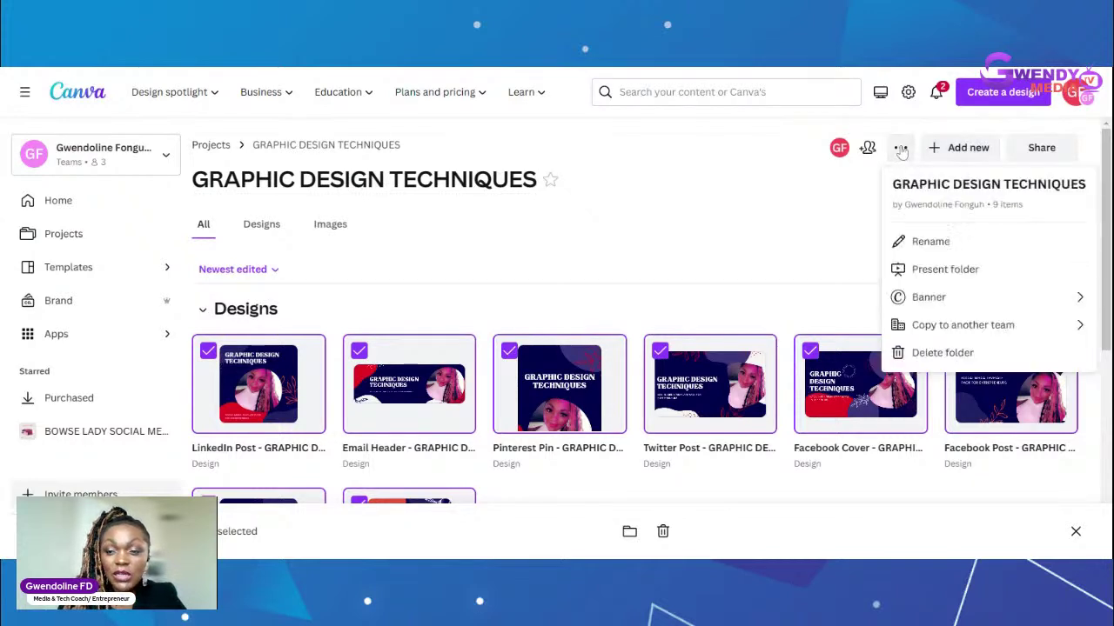
pyautogui.click(938, 243)
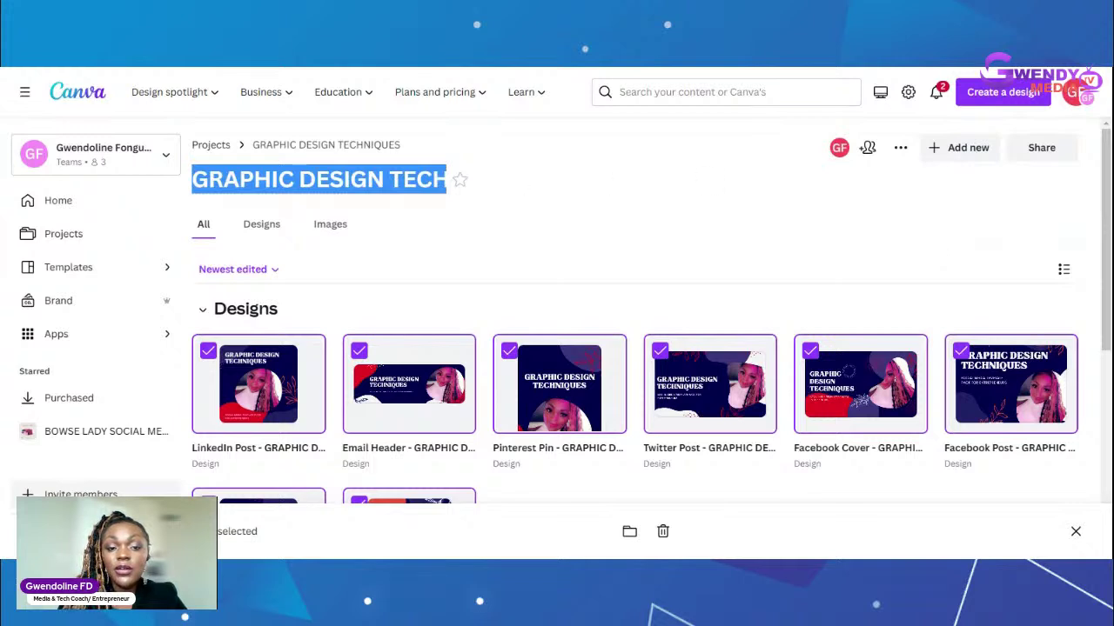
# Step: Try to add FOR SOCIAL MED to the folder name after GRAPHIC DESIGN TECH
pyautogui.click(432, 179)
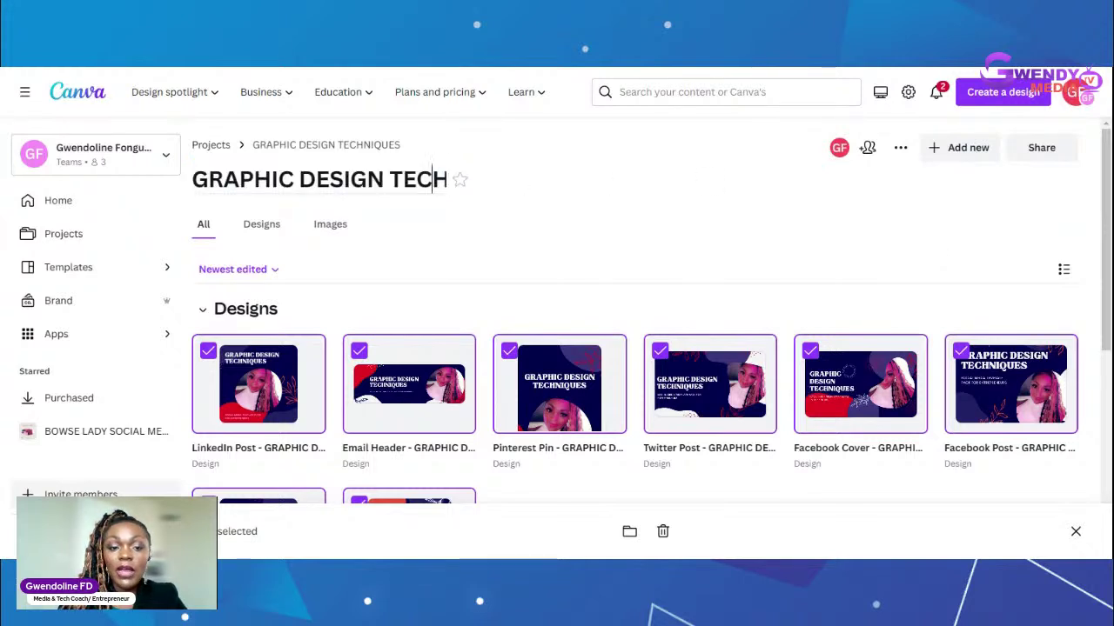
pyautogui.click(446, 179)
pyautogui.write('FOR')
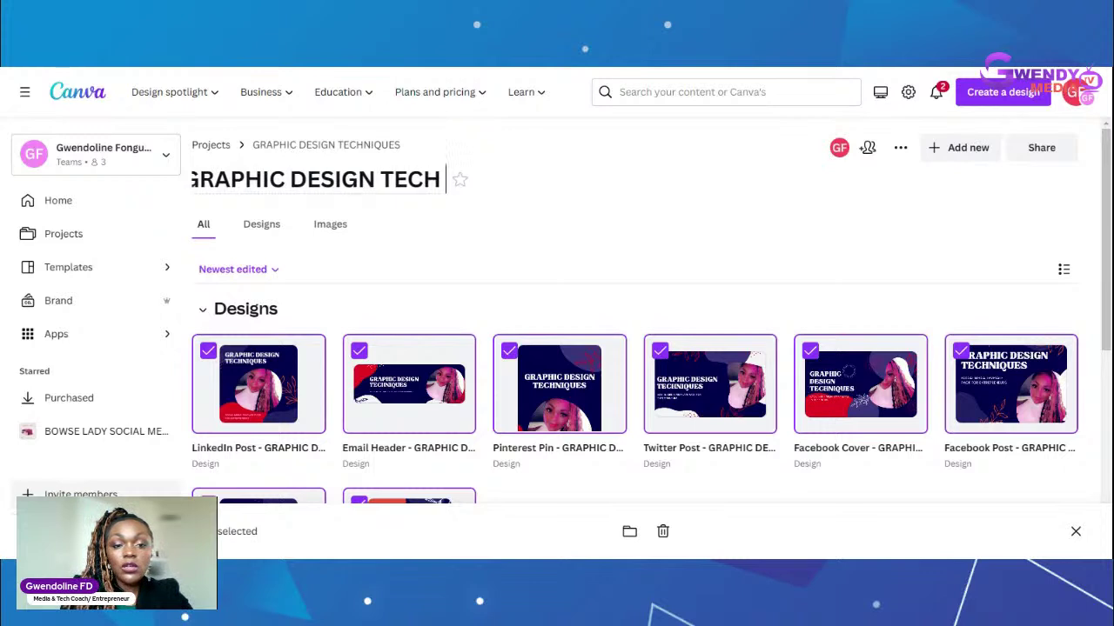
pyautogui.write(' SO')
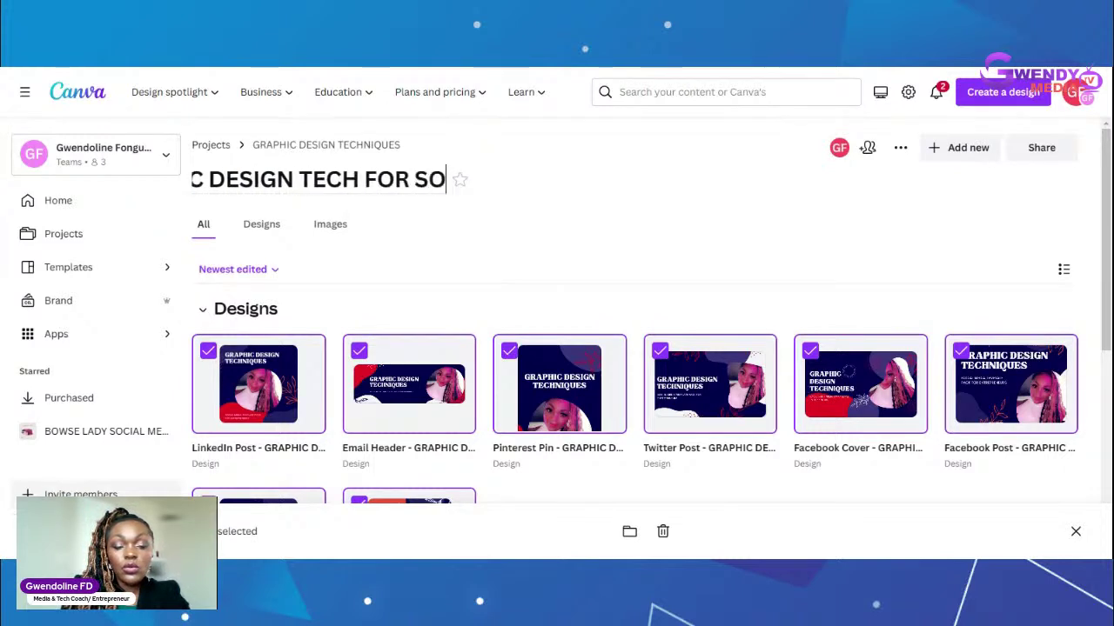
pyautogui.write('CIAL MED')
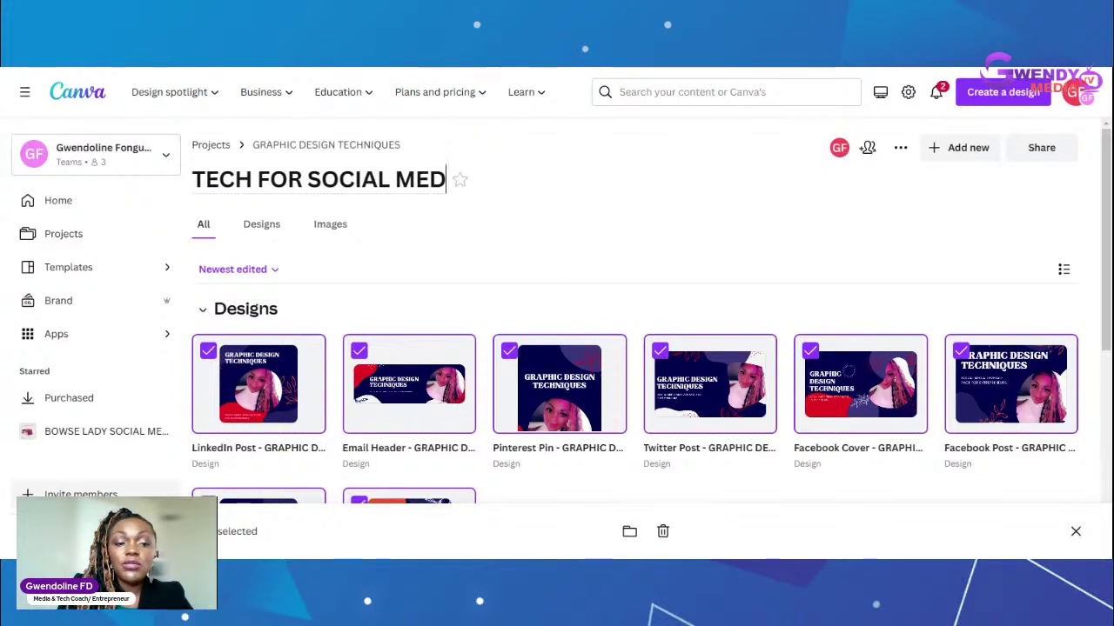
pyautogui.write('IA TECHNIQUES')
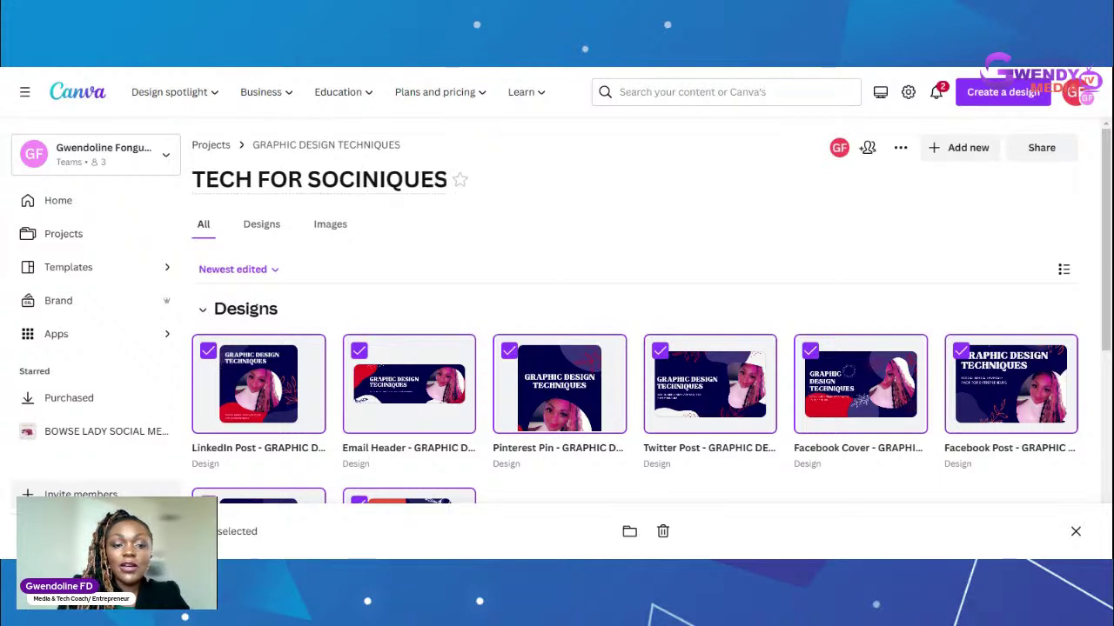
# Step: Remove the misplaced FOR SOCIAL MED text from the middle of the folder name
pyautogui.press('Left')
pyautogui.press('Left')
pyautogui.press('Left')
pyautogui.press('Left')
pyautogui.press('Left')
pyautogui.press('Left')
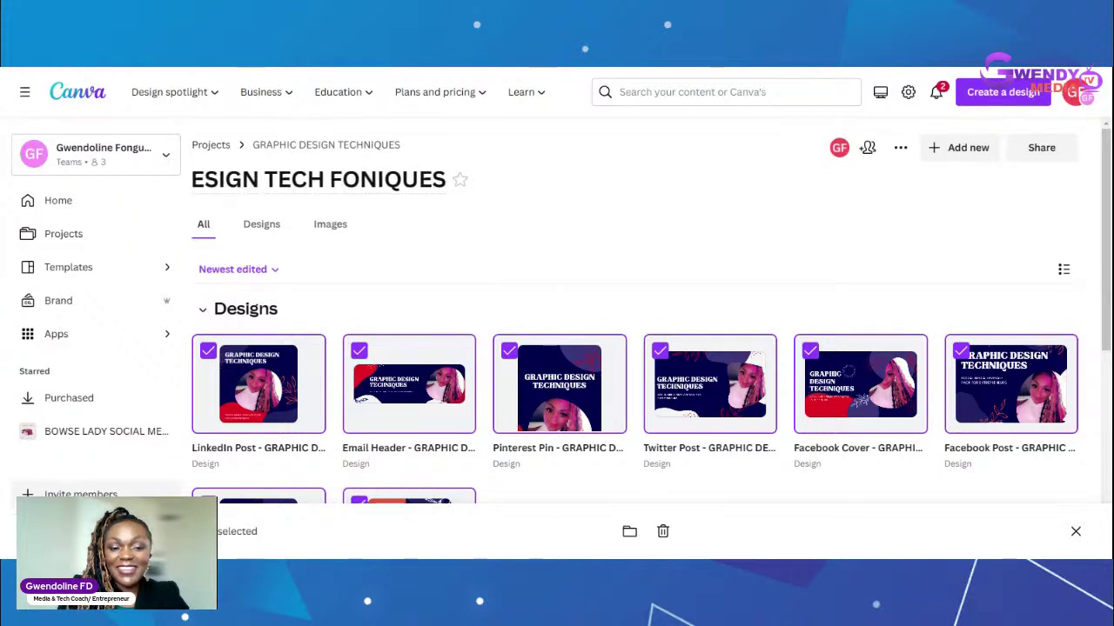
pyautogui.press('BackSpace')
pyautogui.press('BackSpace')
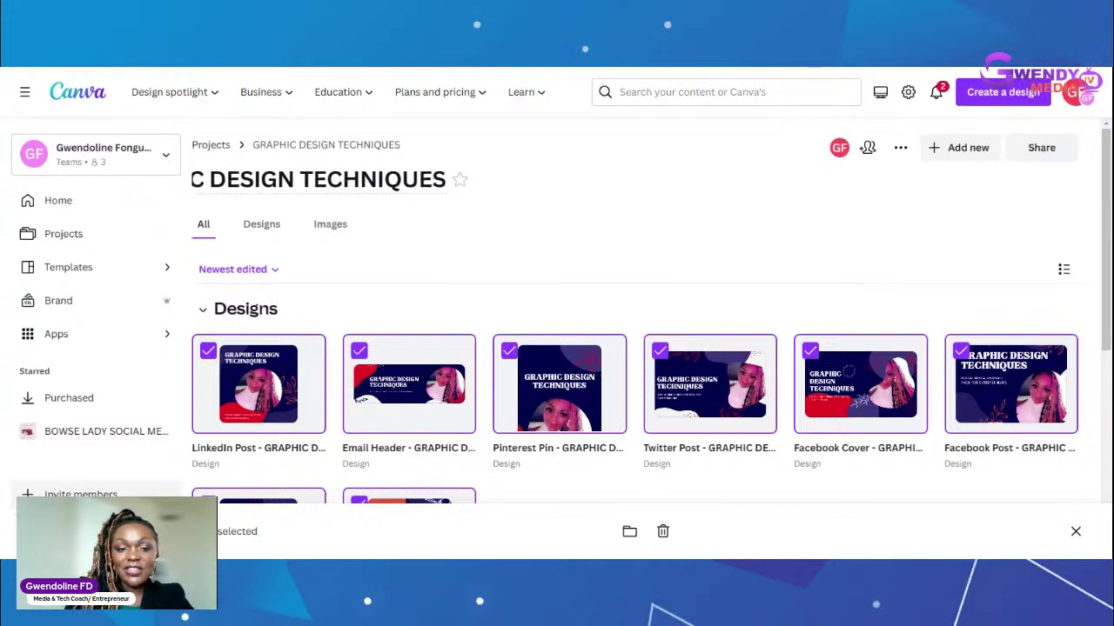
# Step: Append SOCIAL MEDIA PACK to the folder name so it reads GRAPHIC DESIGN TECHNIQUES SOCIAL MEDIA PACK
pyautogui.press('Right')
pyautogui.press('Right')
pyautogui.press('Right')
pyautogui.press('Right')
pyautogui.press('Right')
pyautogui.press('Right')
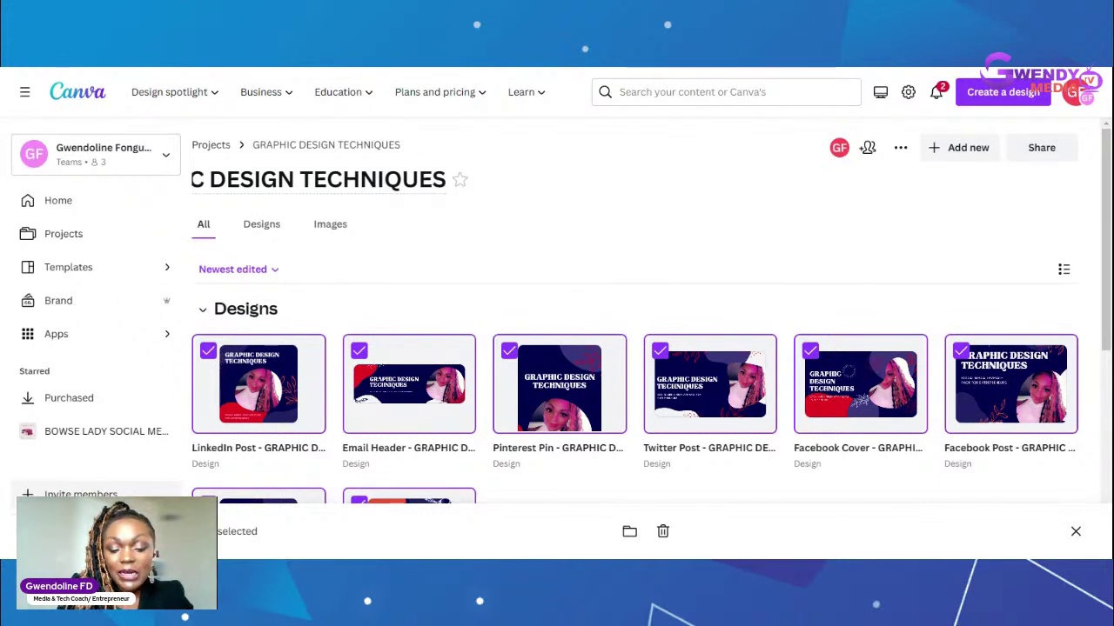
pyautogui.write('SOCI')
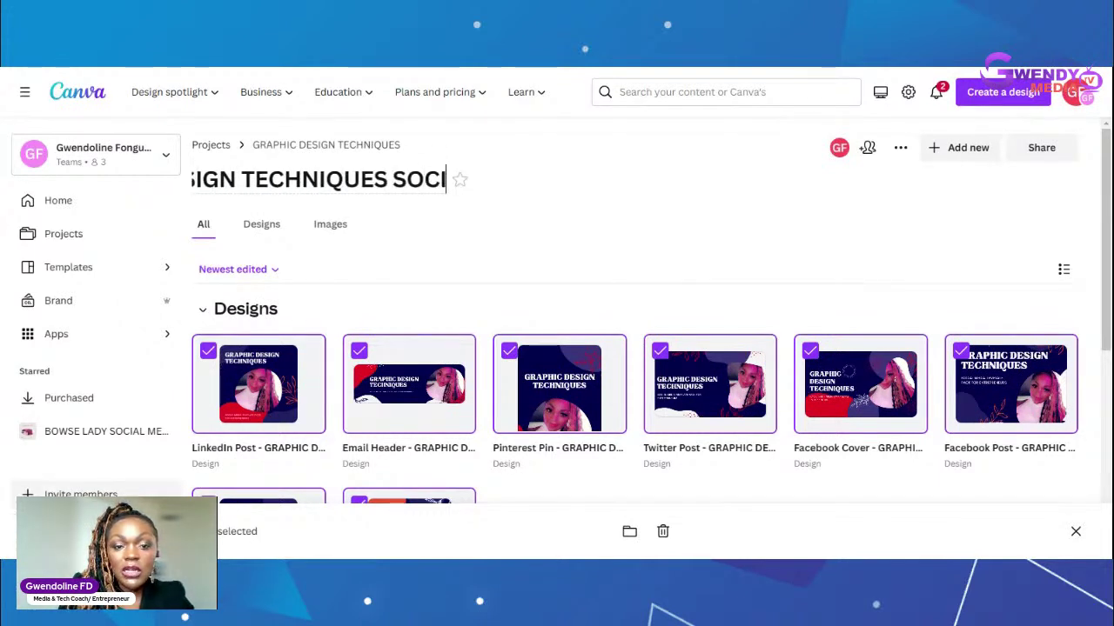
pyautogui.write('AL MEDI')
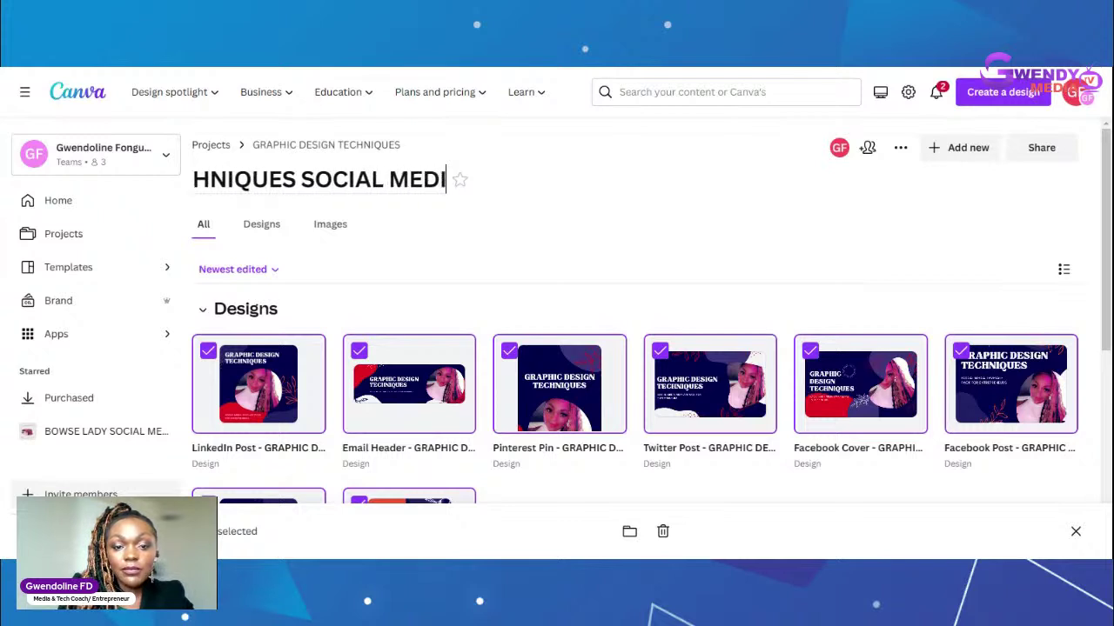
pyautogui.write('A PACK')
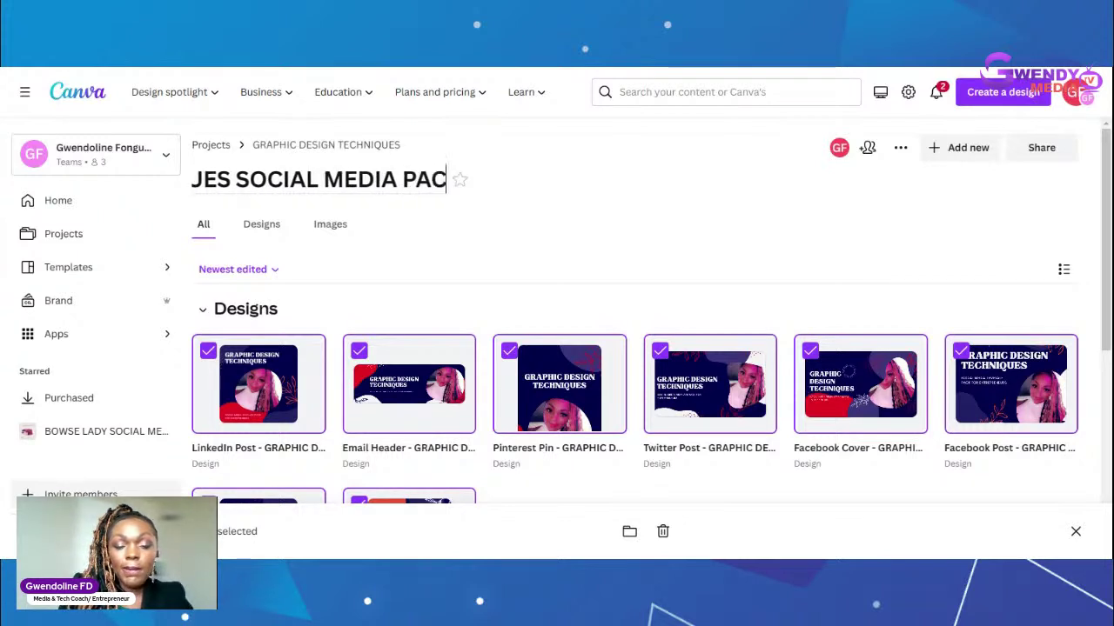
pyautogui.click(562, 188)
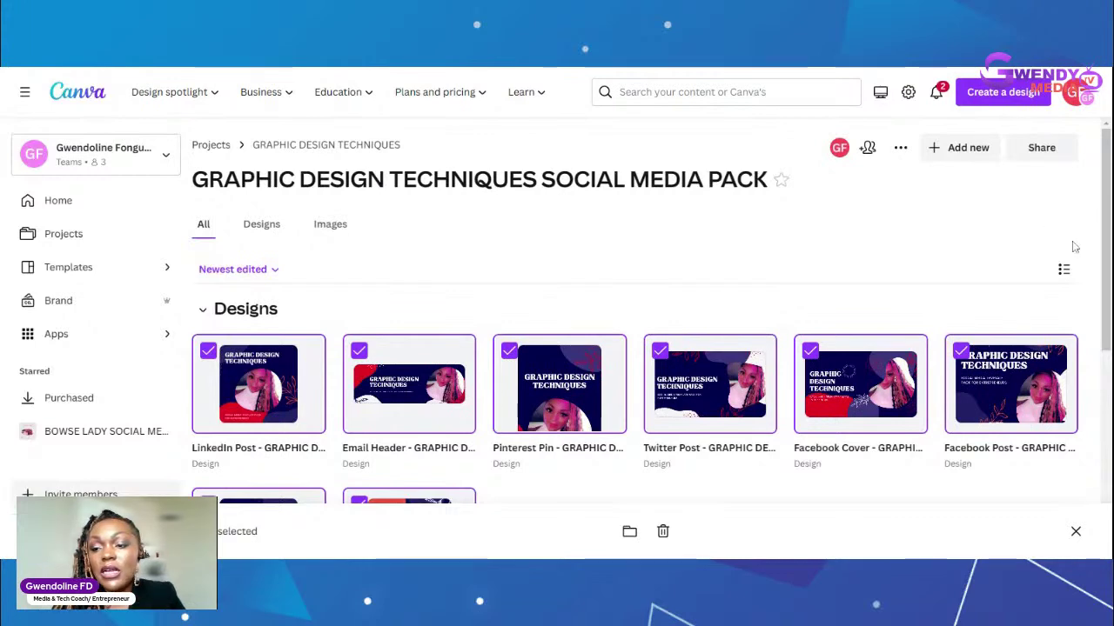
pyautogui.moveTo(1104, 244); pyautogui.dragTo(983, 69)
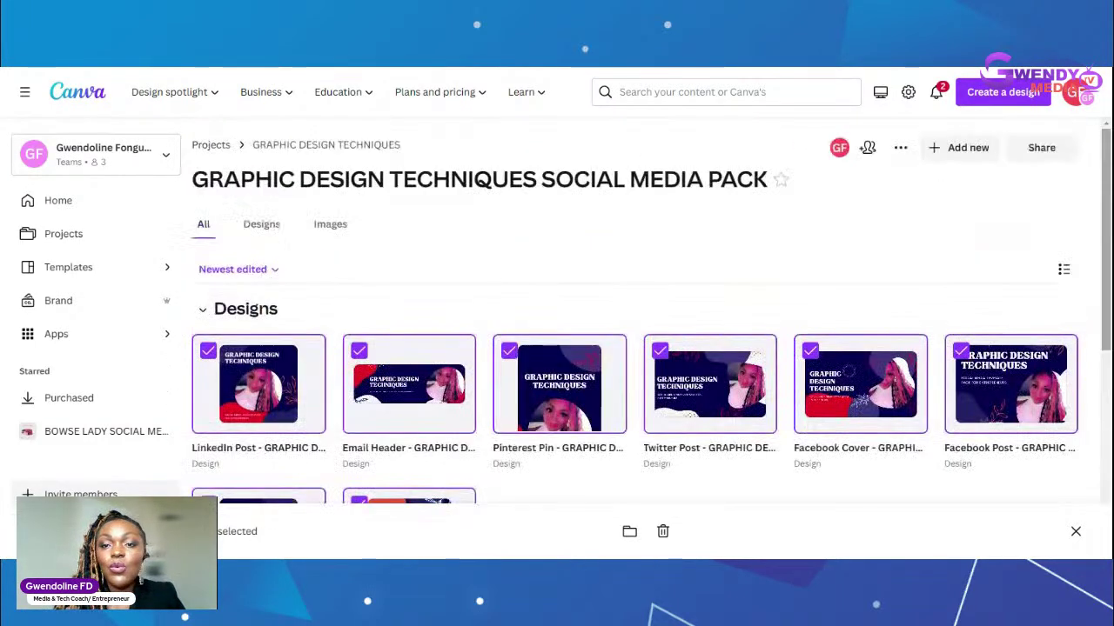
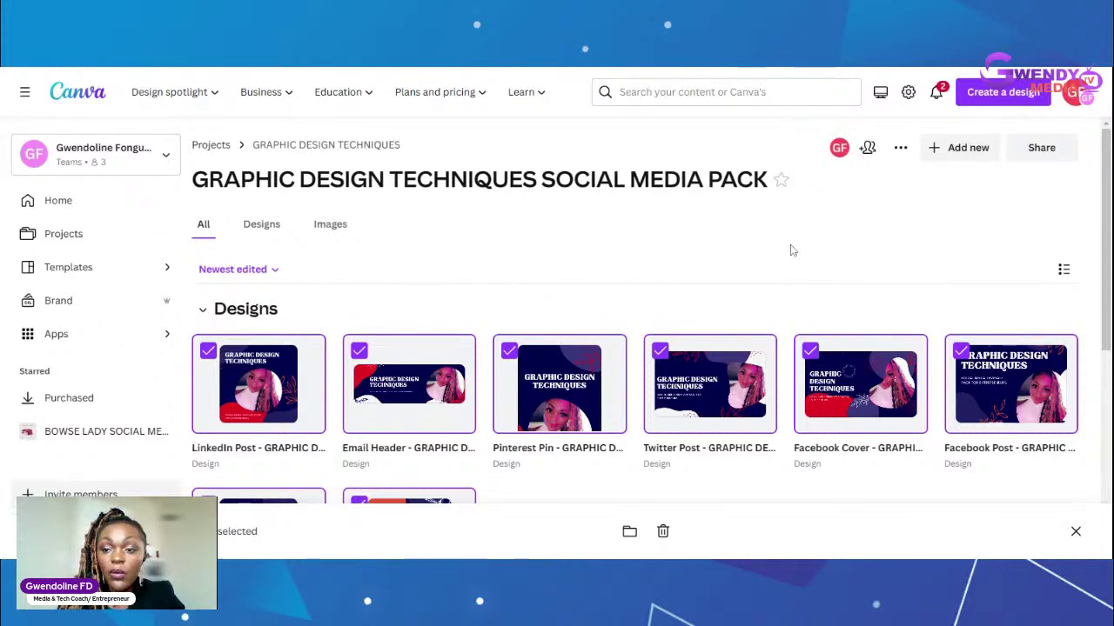
# Step: Open the folder's sharing settings and show the access levels available for the whole team
pyautogui.click(1041, 148)
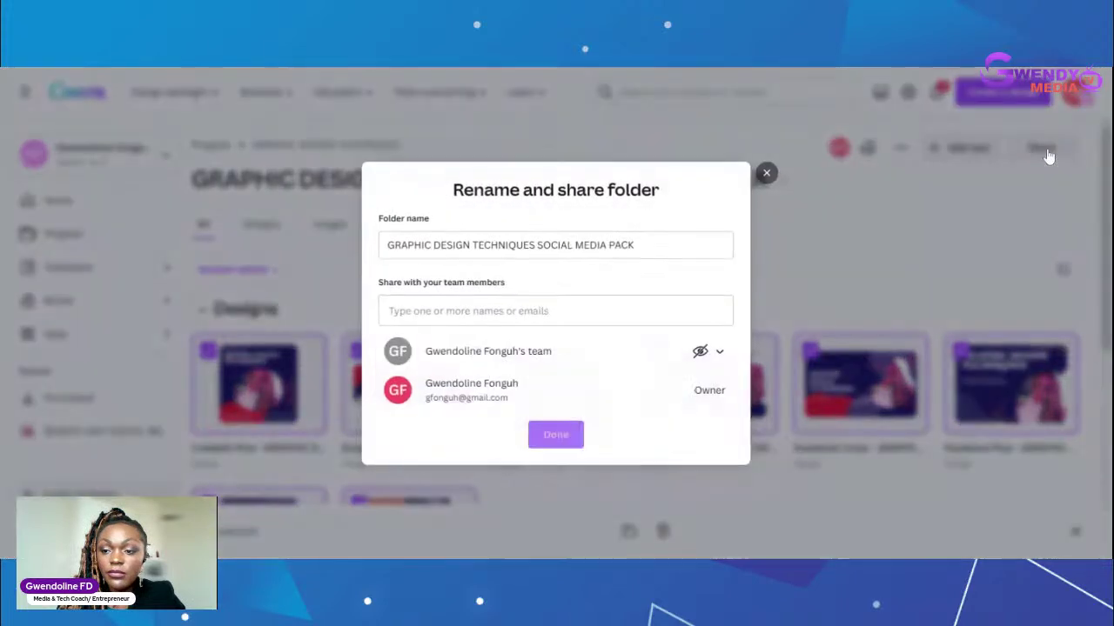
pyautogui.click(562, 439)
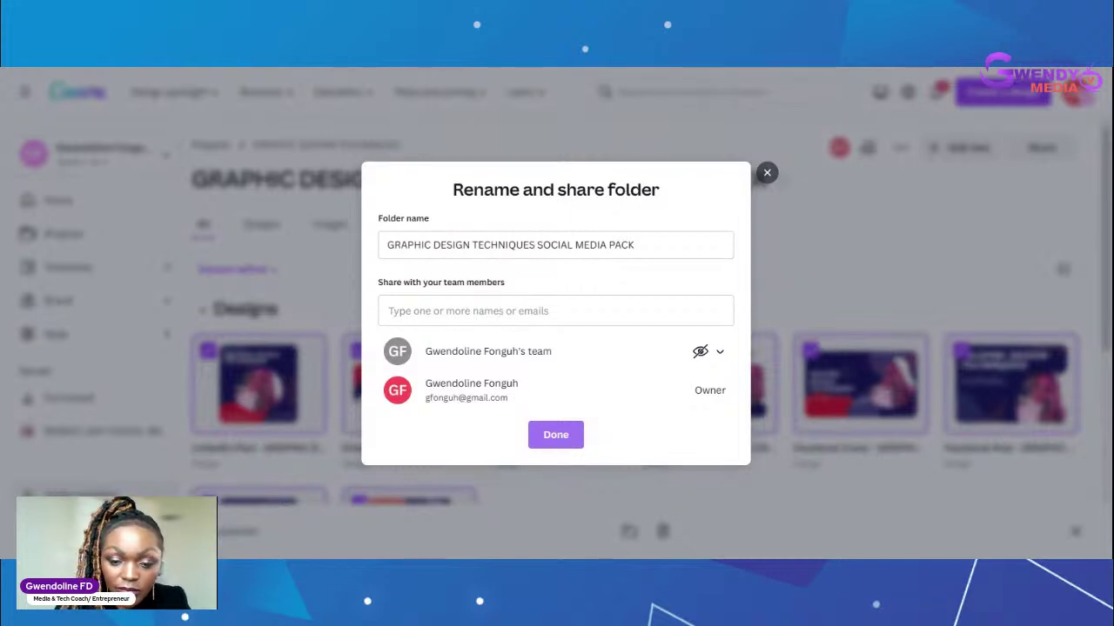
pyautogui.click(723, 351)
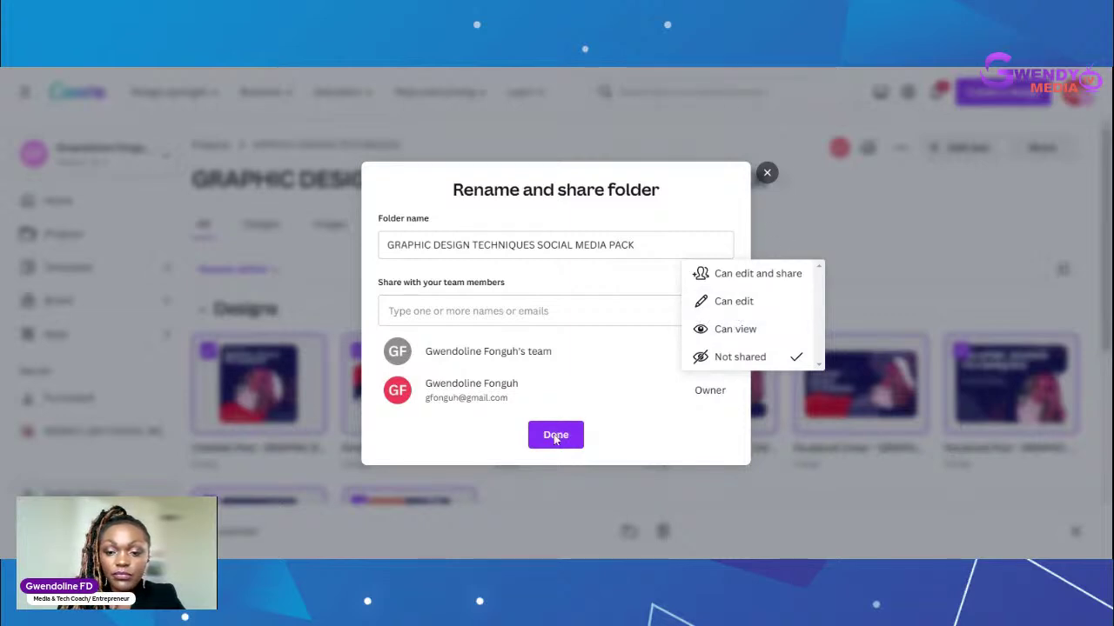
# Step: Share the GRAPHIC DESIGN TECHNIQUES SOCIAL MEDIA PACK folder with the whole team as Can view and notify the team members
pyautogui.click(753, 329)
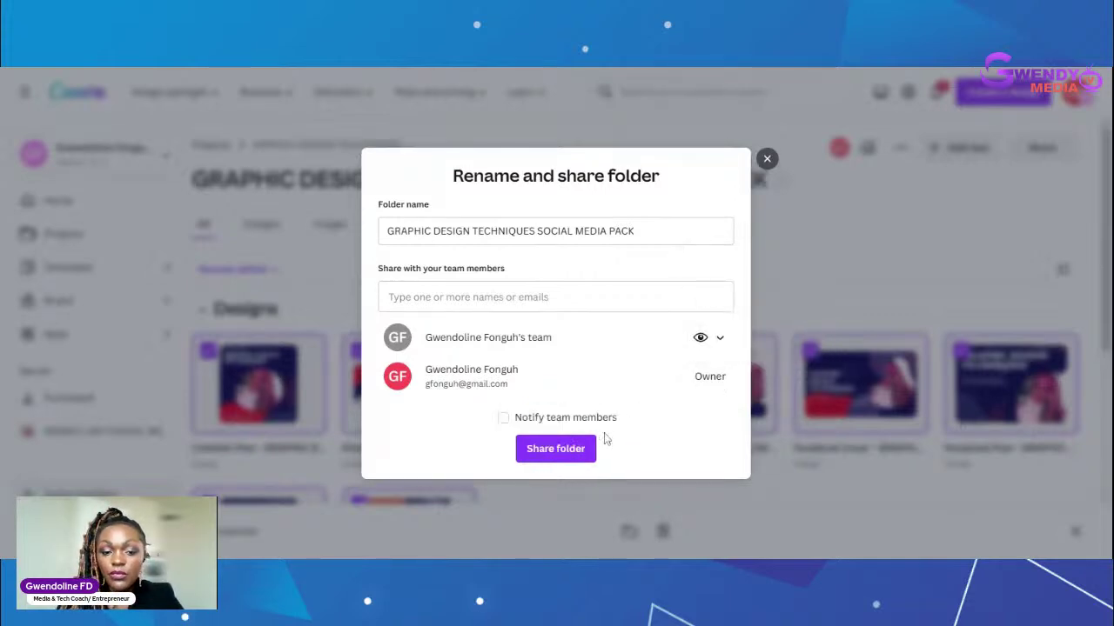
pyautogui.click(552, 451)
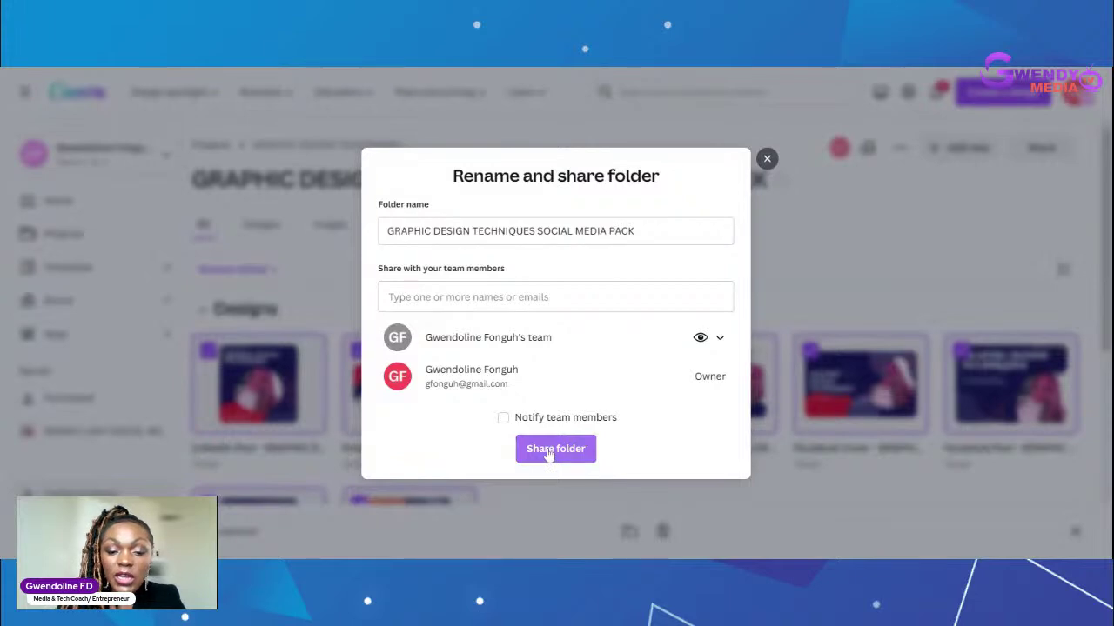
pyautogui.click(504, 419)
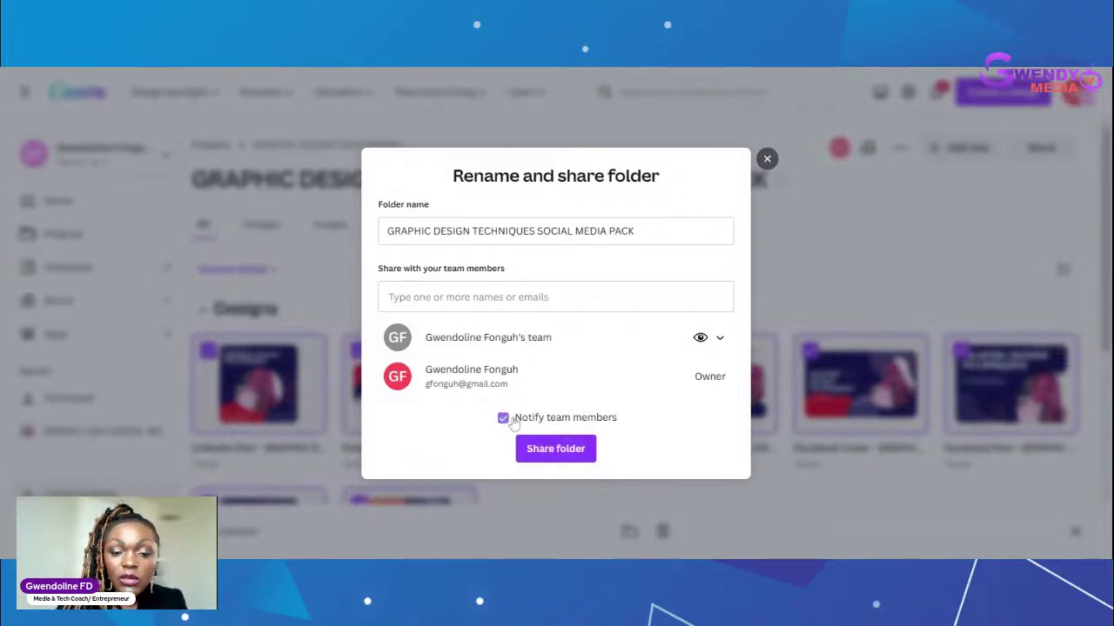
pyautogui.click(554, 451)
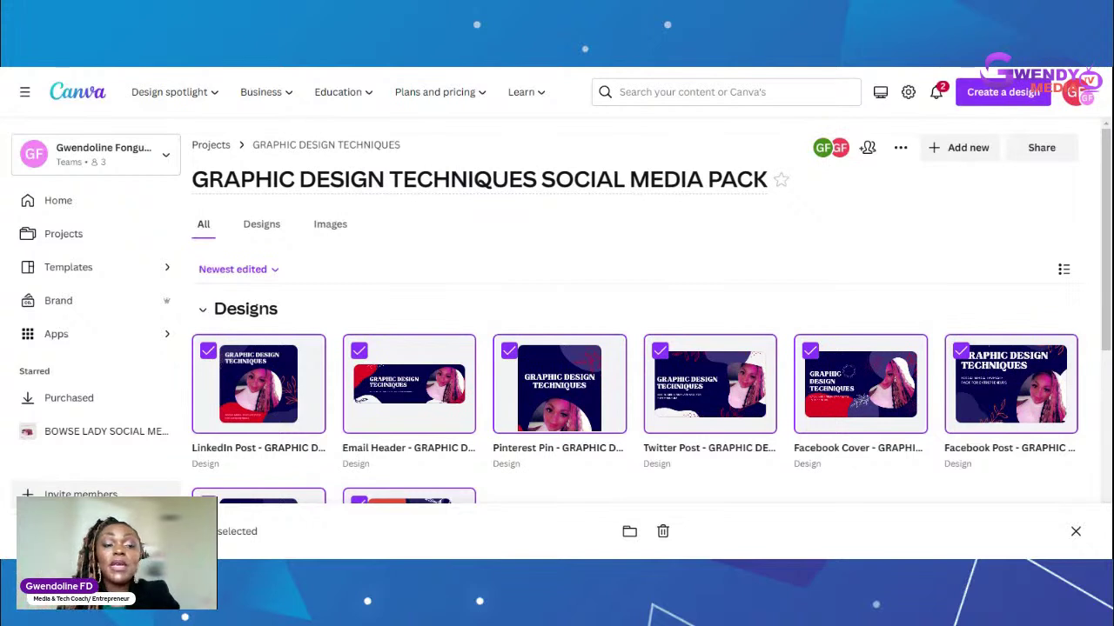
# Step: Return to the home page and look over the suggested formats, top tools and recent designs
pyautogui.click(63, 203)
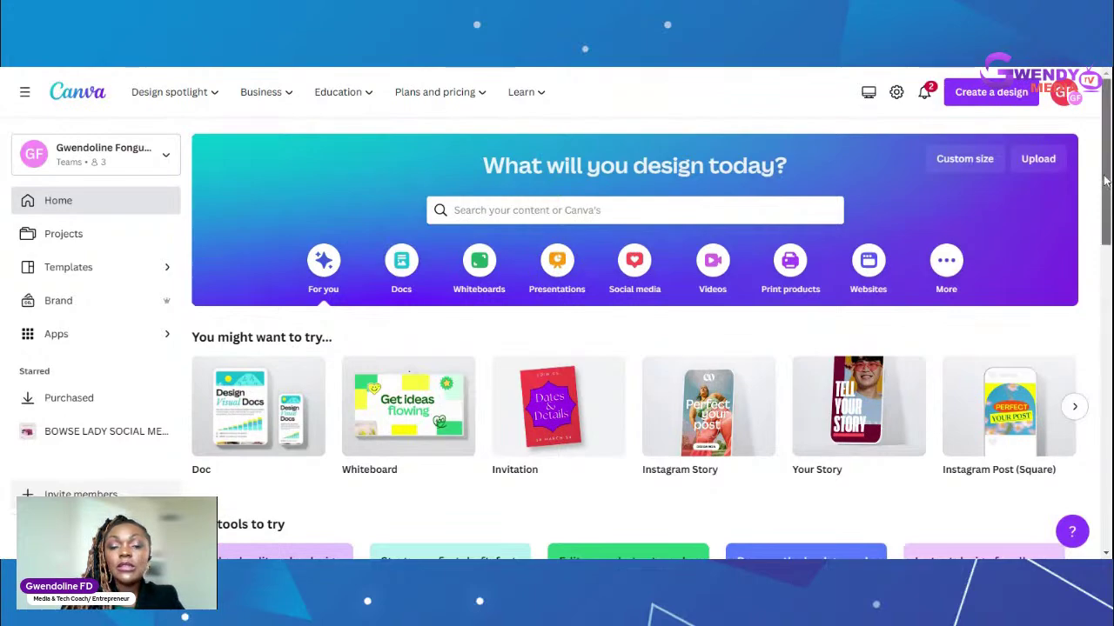
pyautogui.scroll(-5, 635, 339)
pyautogui.scroll(-1, 853, 326)
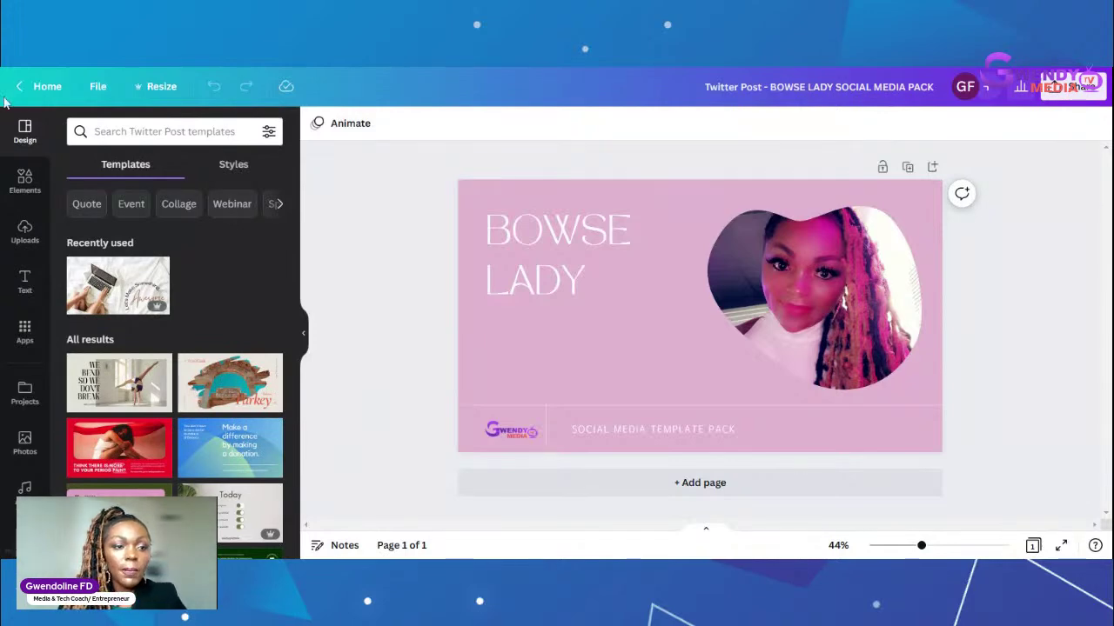
pyautogui.click(43, 87)
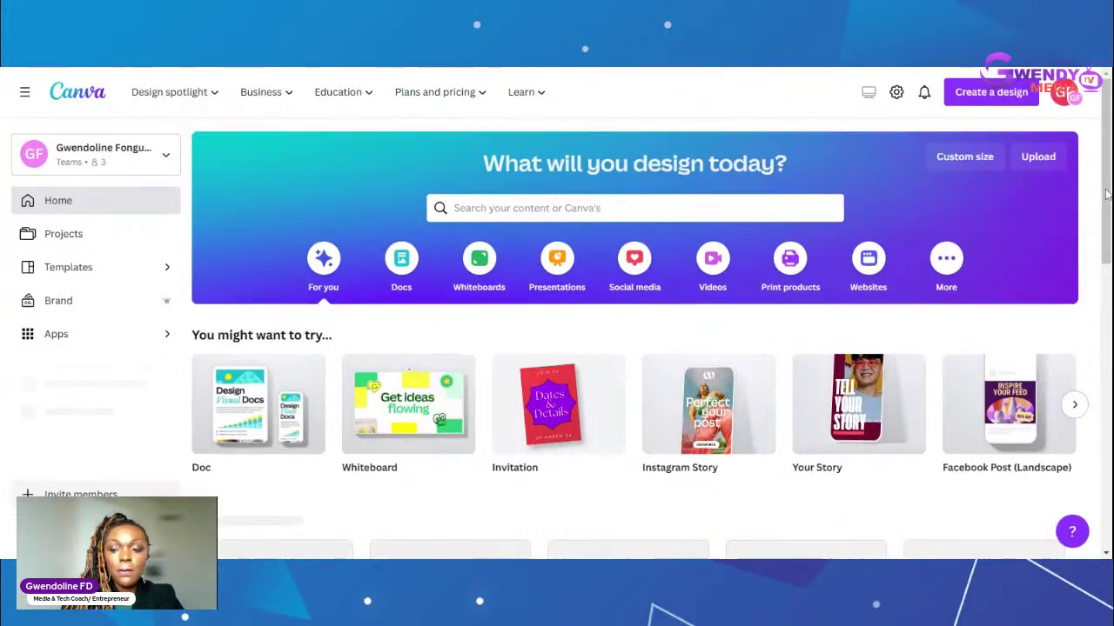
pyautogui.moveTo(1105, 193); pyautogui.dragTo(1107, 323)
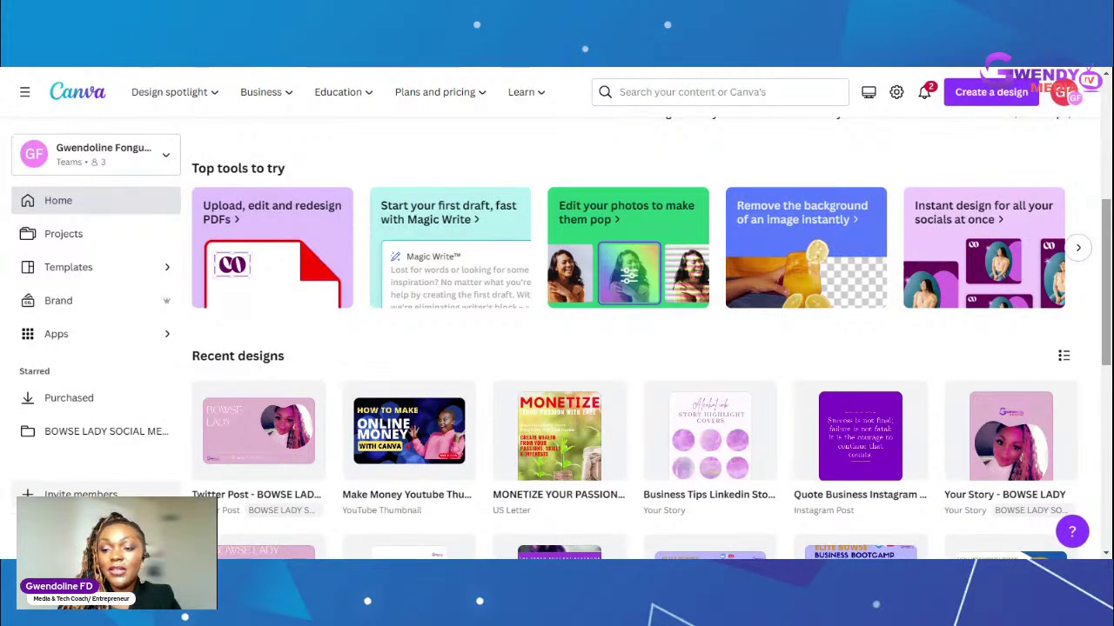
pyautogui.scroll(5, 635, 339)
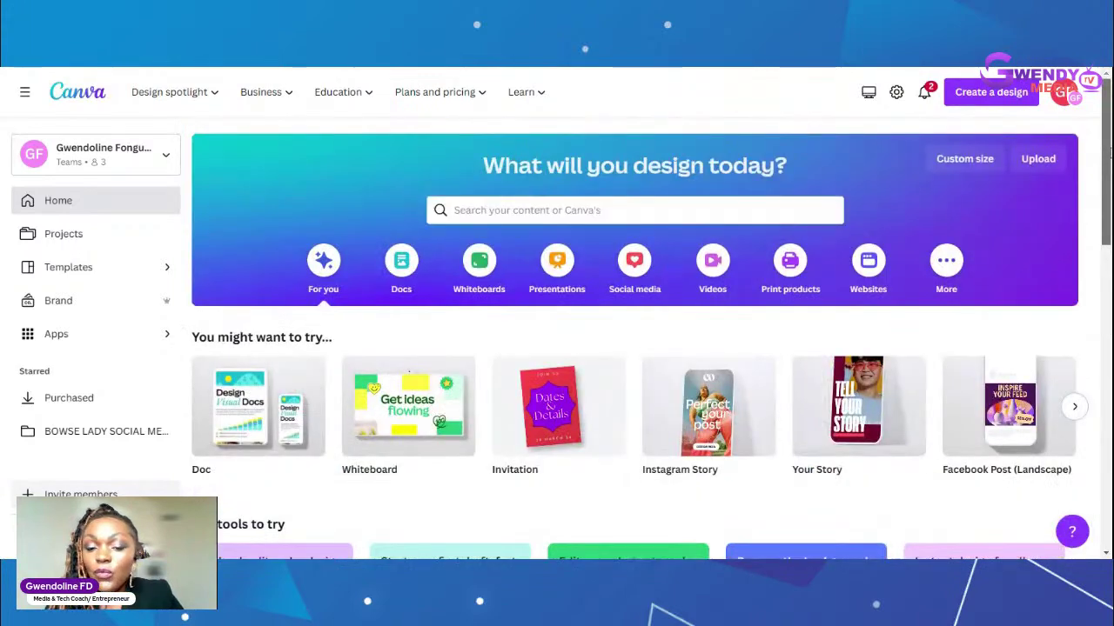
pyautogui.scroll(-3, 641, 339)
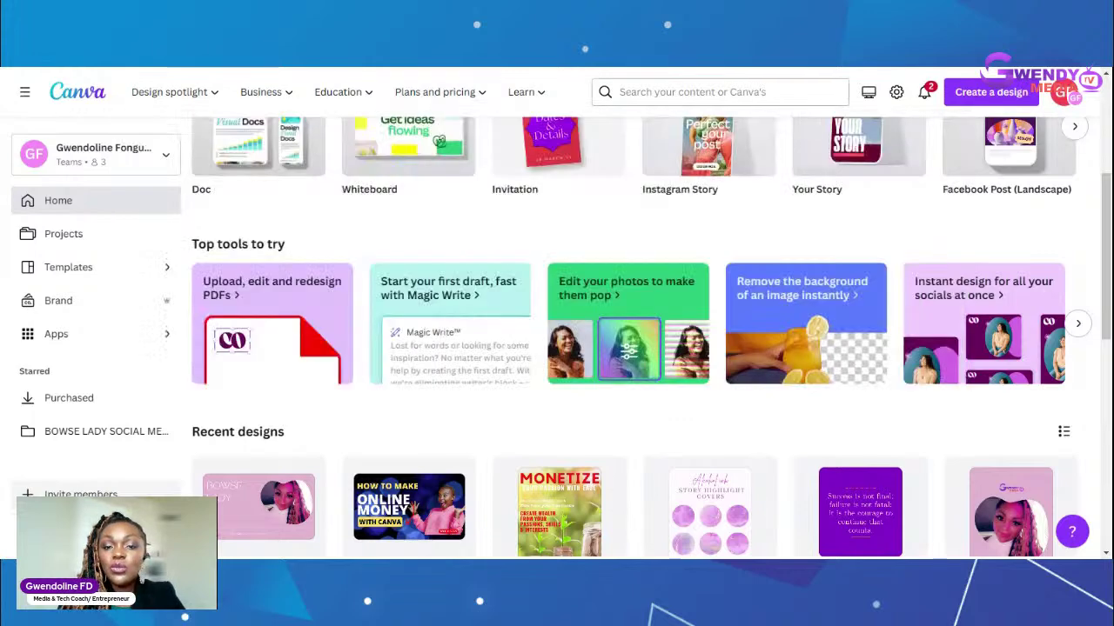
# Step: Search the templates for EB and choose the suggested search ebook template
pyautogui.click(692, 91)
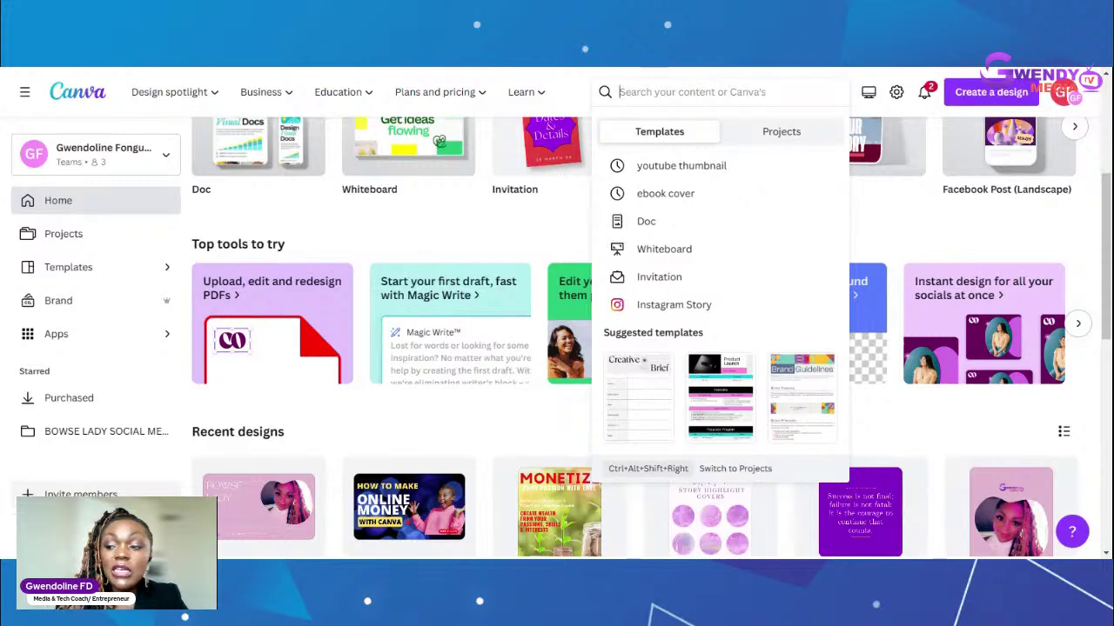
pyautogui.write('EB')
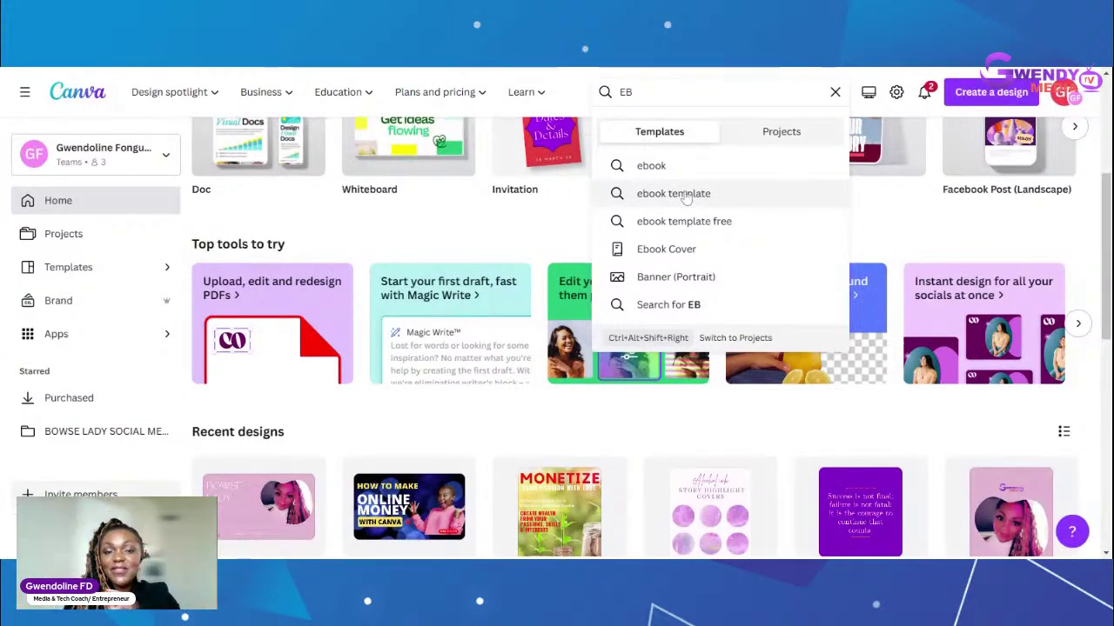
pyautogui.click(687, 194)
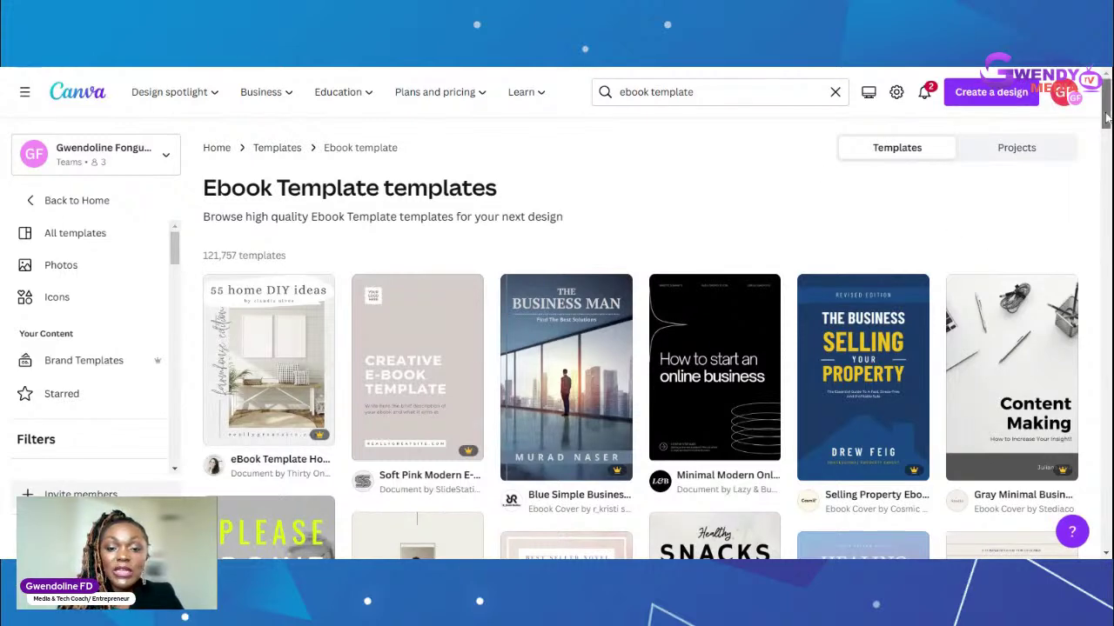
# Step: Examine the first rows of ebook templates, comparing cover styles and checking which ones carry a Pro label
pyautogui.moveTo(1104, 118); pyautogui.dragTo(1105, 141)
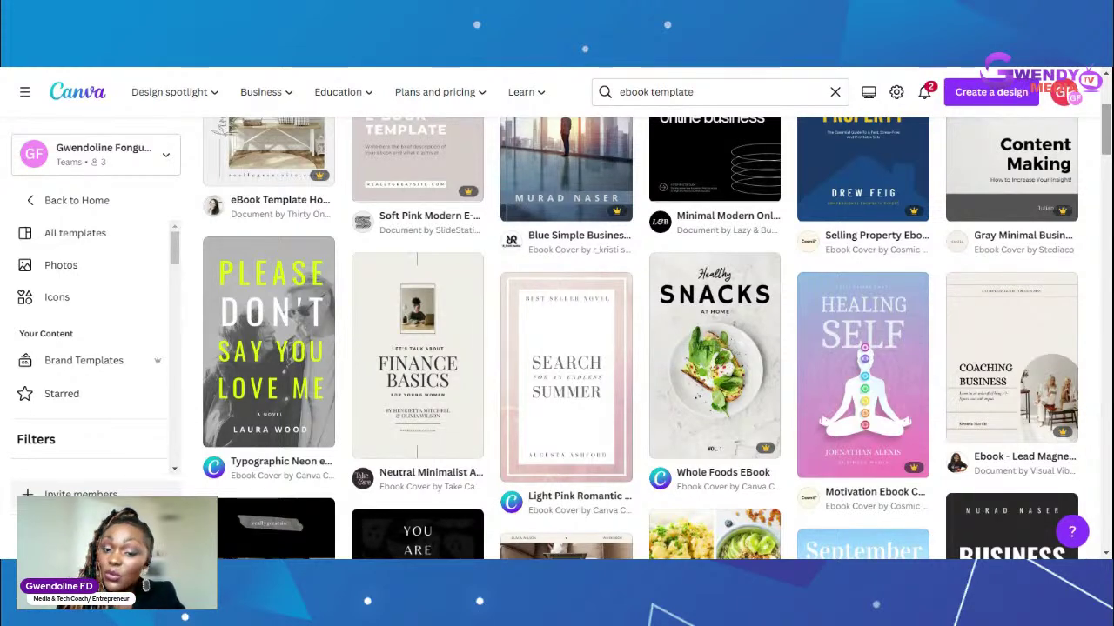
pyautogui.scroll(-2, 1107, 155)
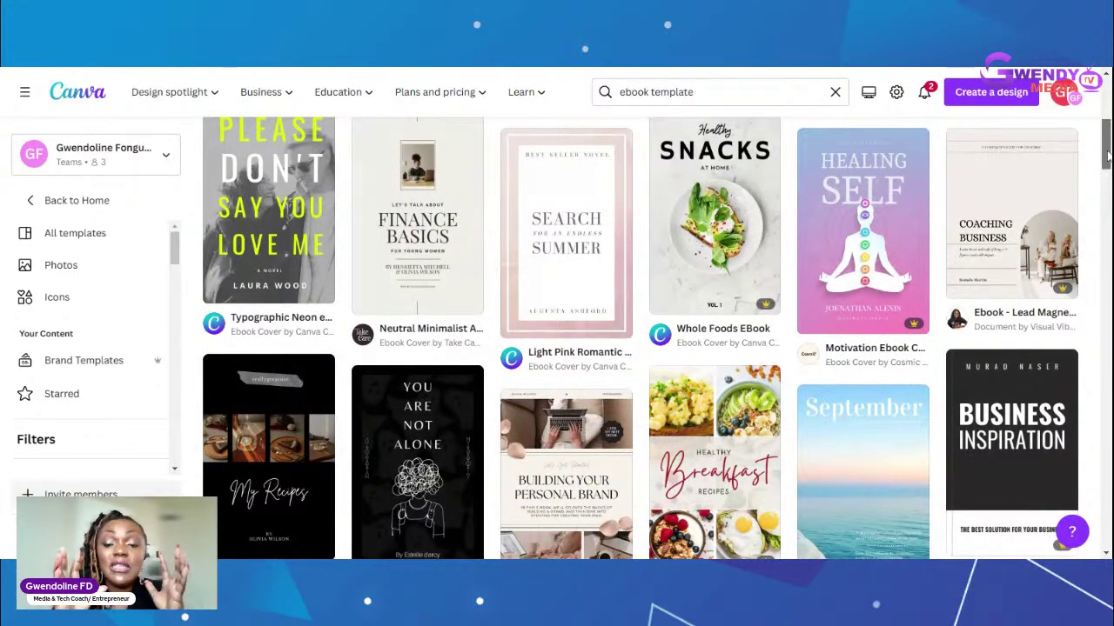
pyautogui.scroll(-2, 1107, 155)
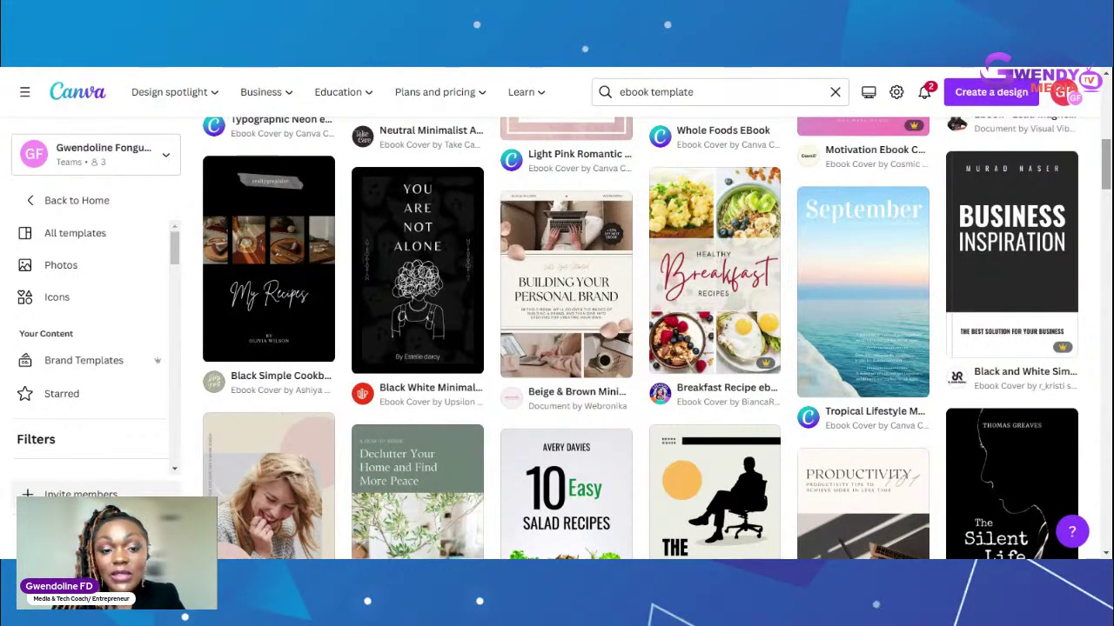
pyautogui.scroll(5, 640, 340)
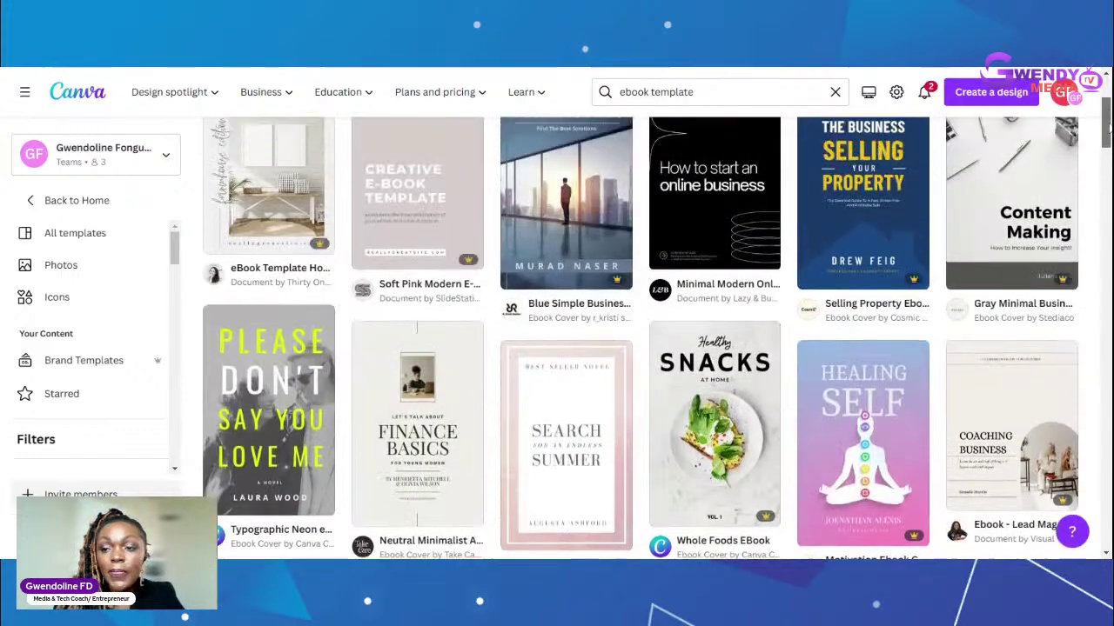
pyautogui.scroll(2, 639, 339)
pyautogui.scroll(-2, 640, 339)
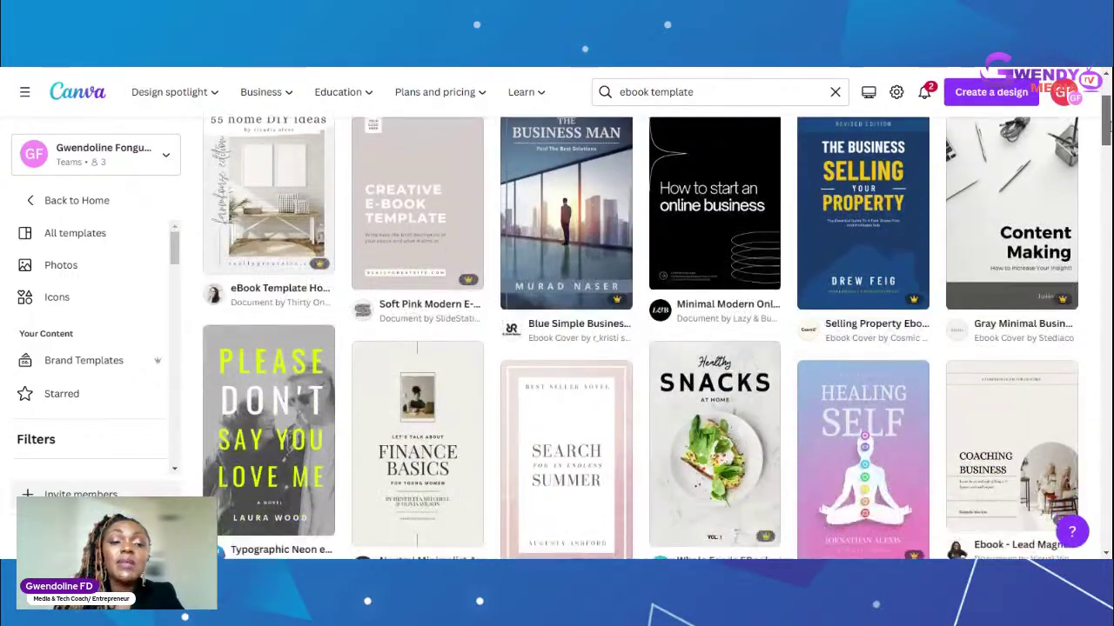
pyautogui.scroll(-1, 639, 340)
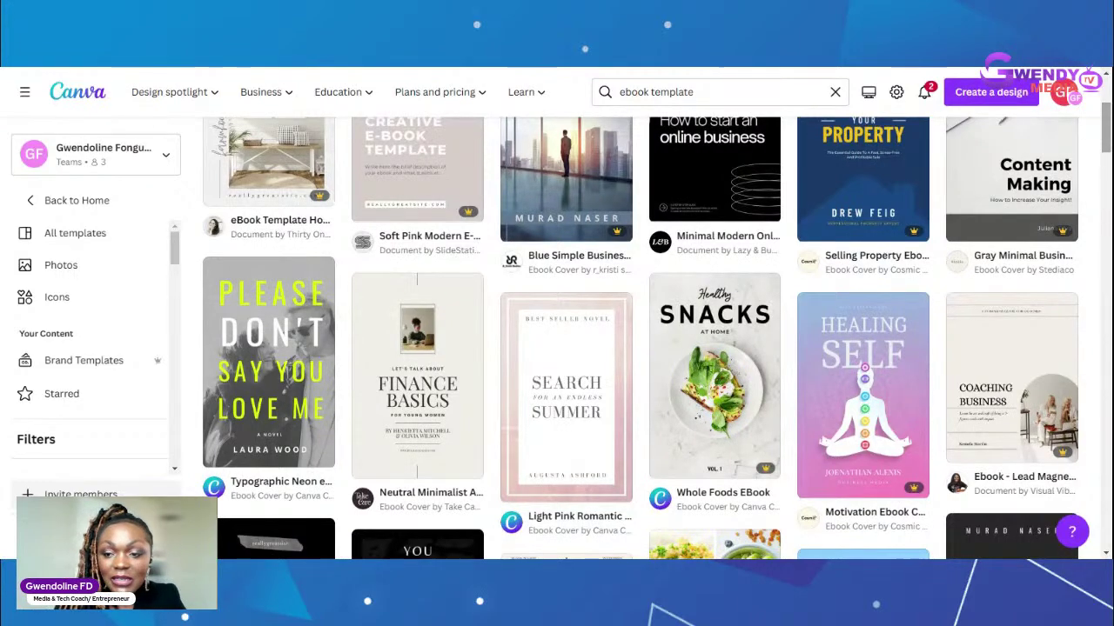
pyautogui.moveTo(1107, 129); pyautogui.dragTo(1107, 194)
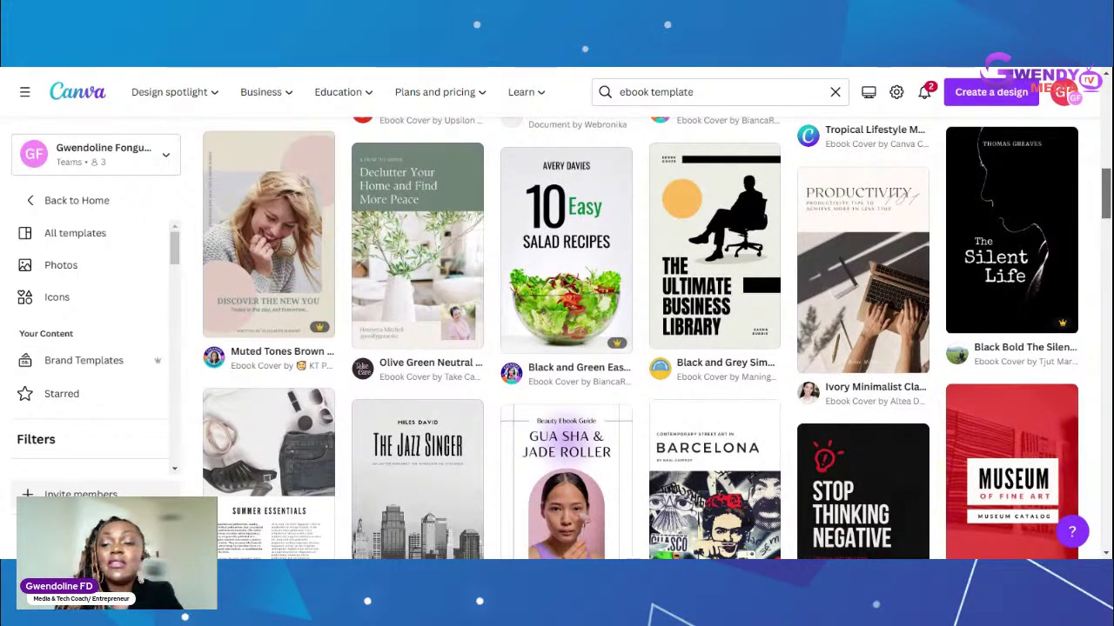
pyautogui.scroll(6, 639, 339)
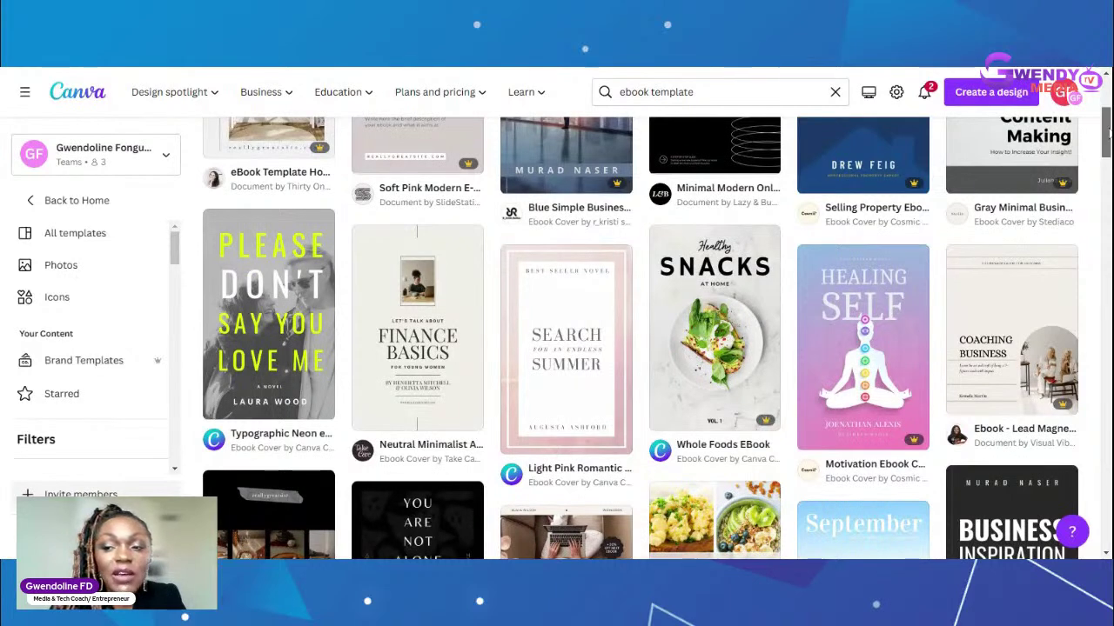
pyautogui.moveTo(1107, 128); pyautogui.dragTo(1108, 126)
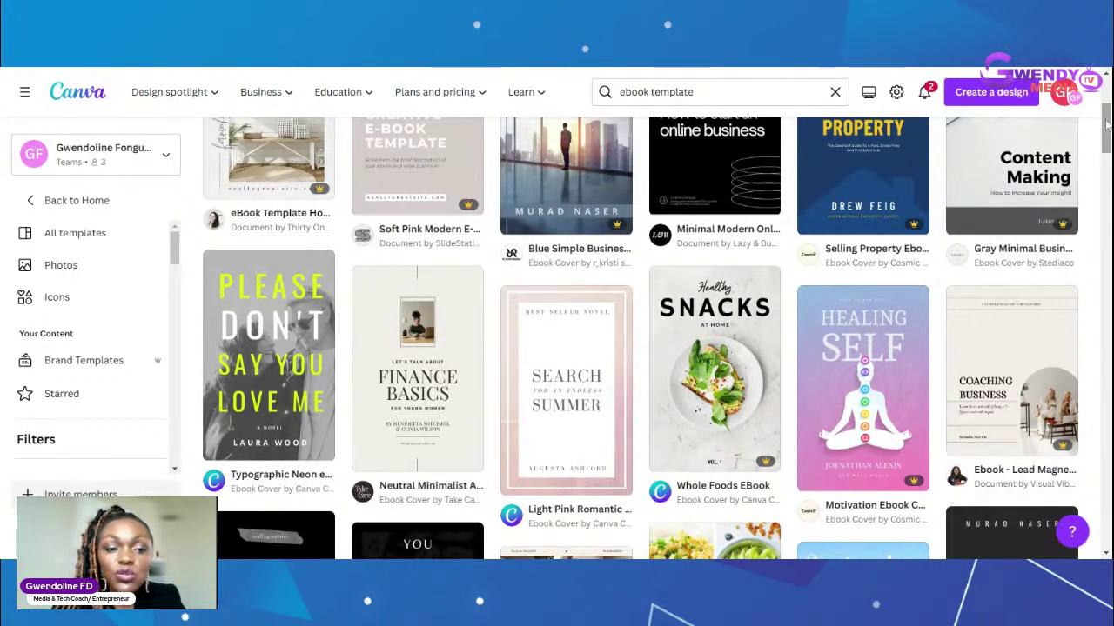
pyautogui.moveTo(1108, 126); pyautogui.dragTo(1107, 116)
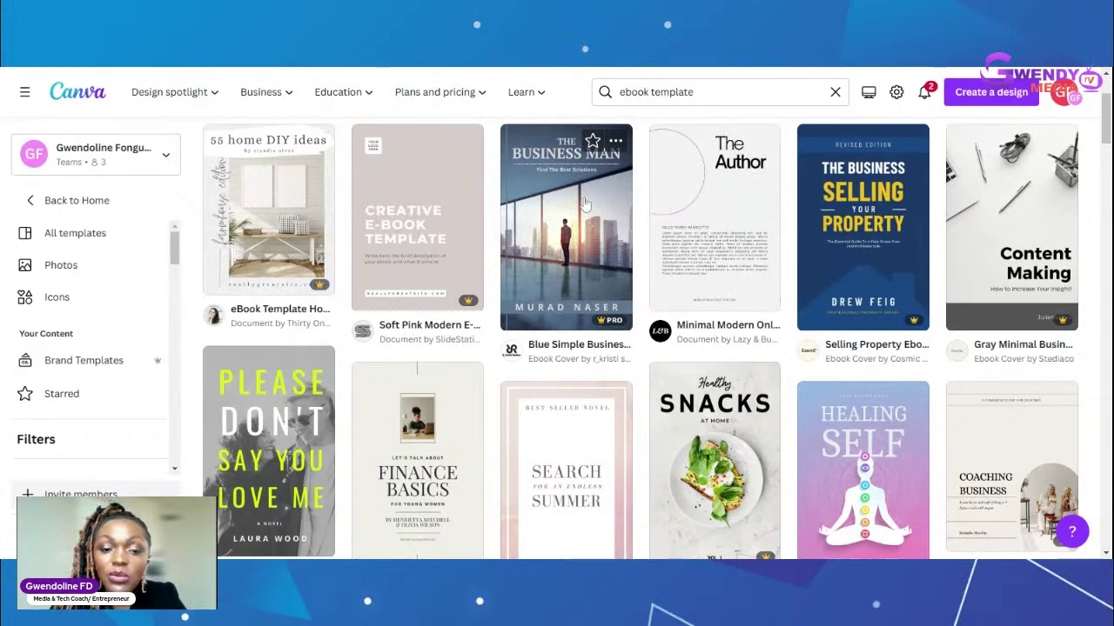
pyautogui.moveTo(603, 324)
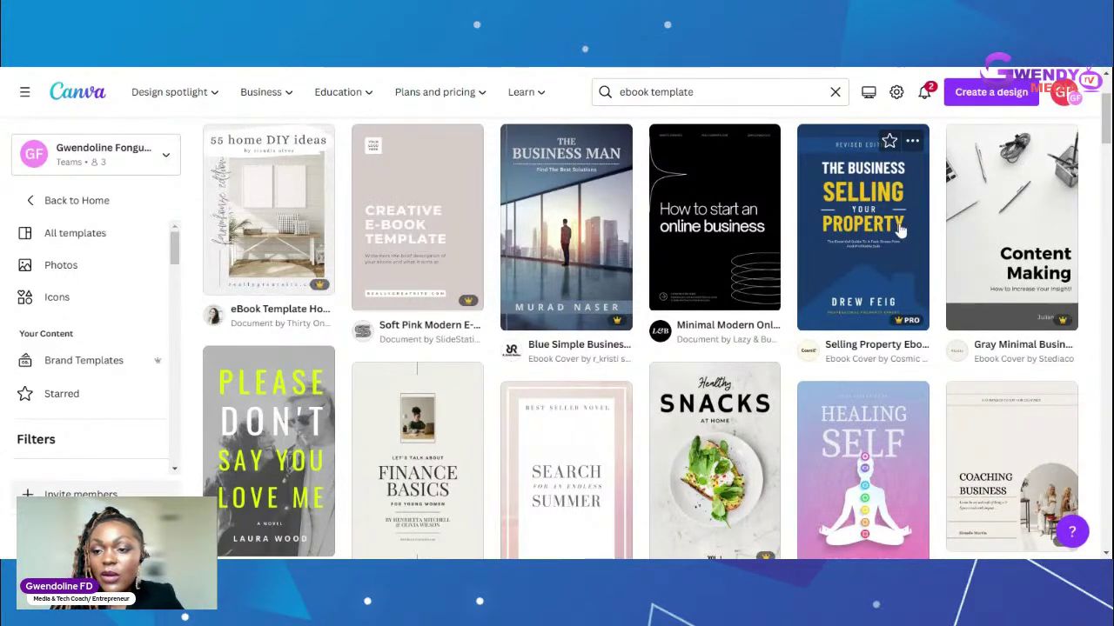
# Step: Browse further through the ebook templates, examining the business, coaching, wellness and recipe cover designs
pyautogui.moveTo(1106, 128); pyautogui.dragTo(1108, 217)
pyautogui.scroll(-10, 640, 339)
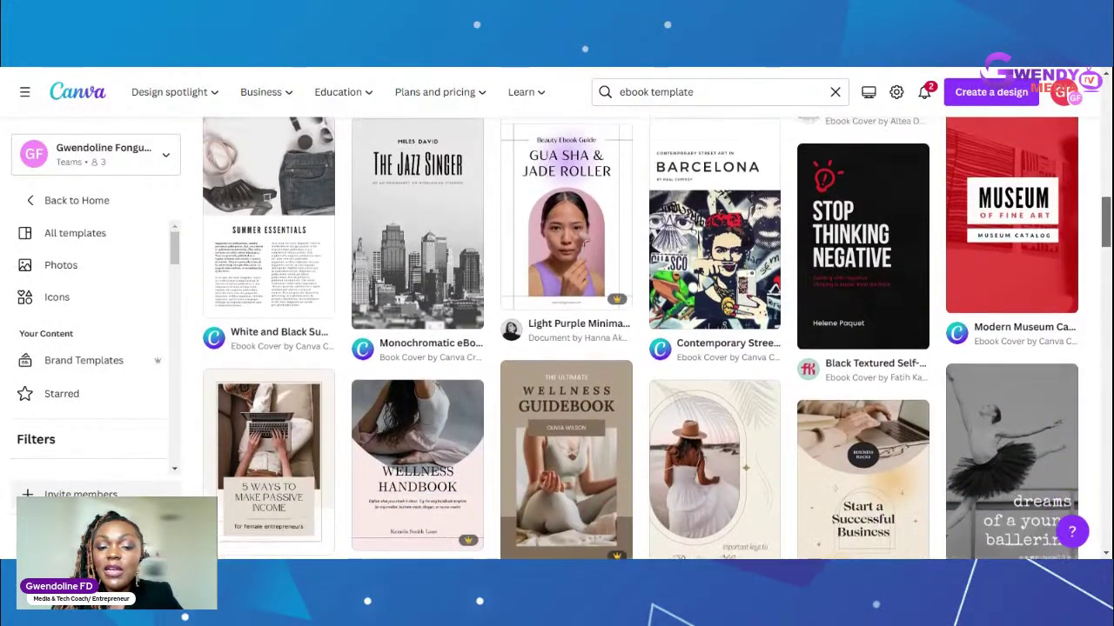
pyautogui.scroll(-3, 641, 339)
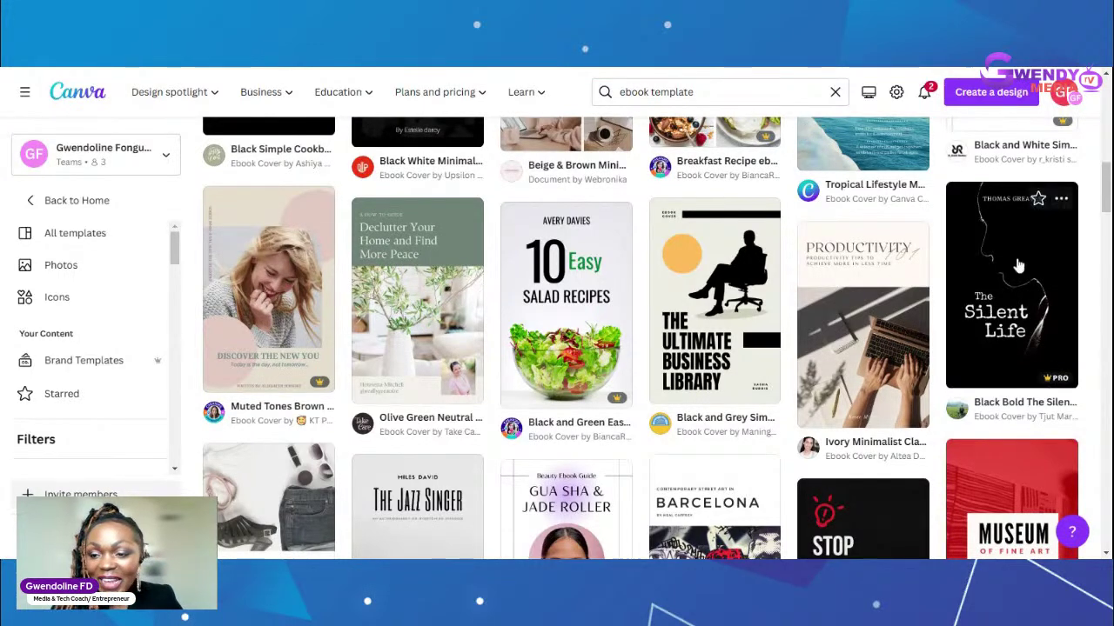
pyautogui.moveTo(1107, 200); pyautogui.dragTo(1107, 221)
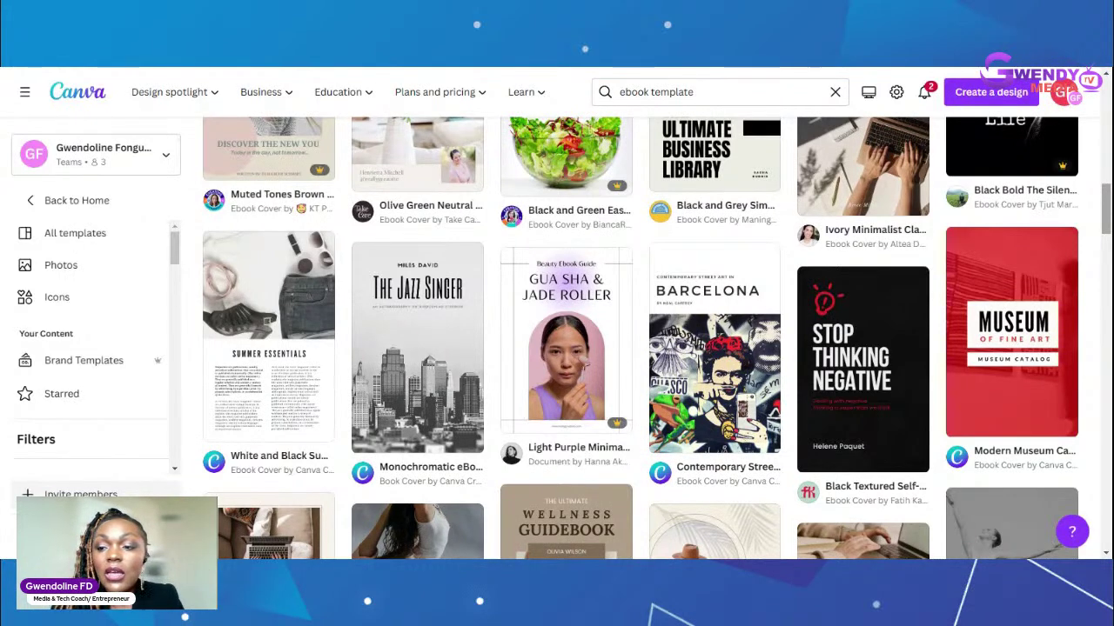
pyautogui.moveTo(1106, 212); pyautogui.dragTo(1108, 185)
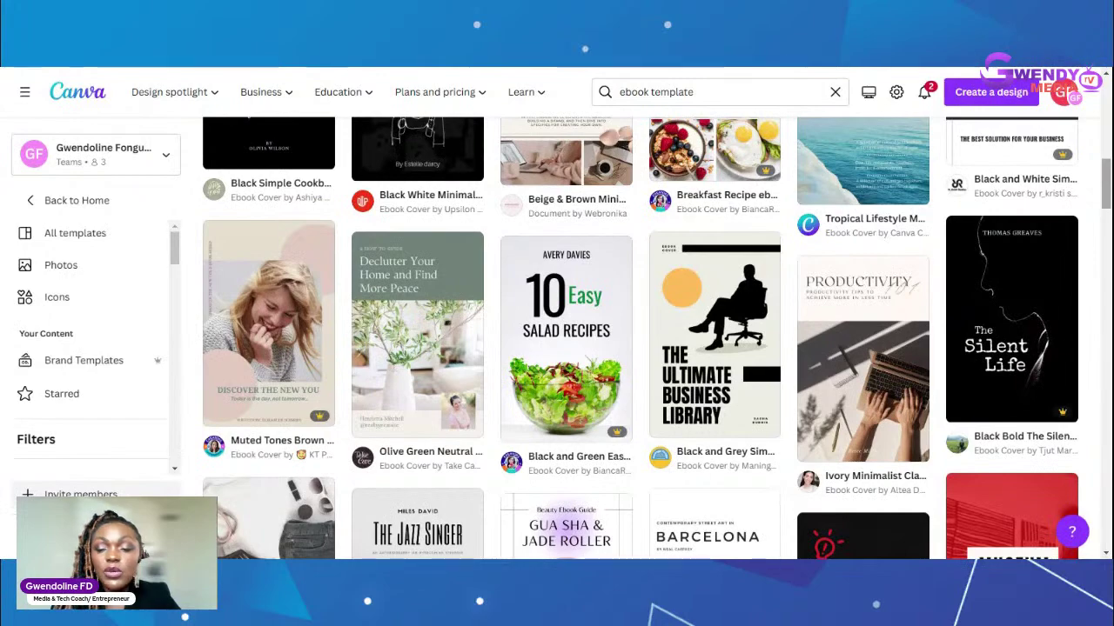
pyautogui.moveTo(1107, 201); pyautogui.dragTo(1107, 214)
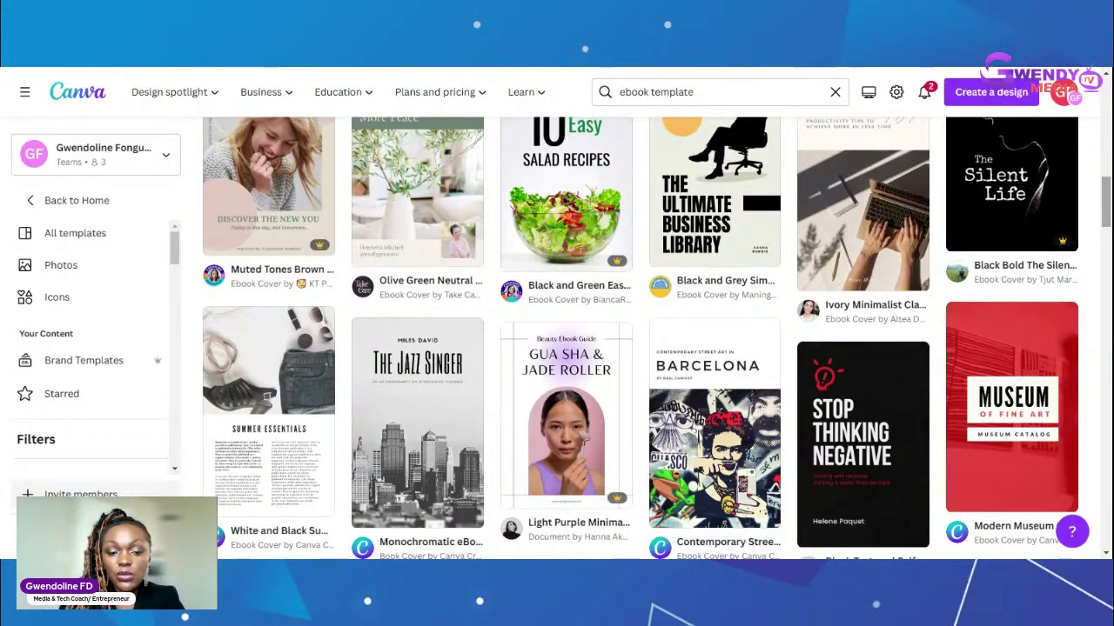
pyautogui.scroll(-3, 640, 339)
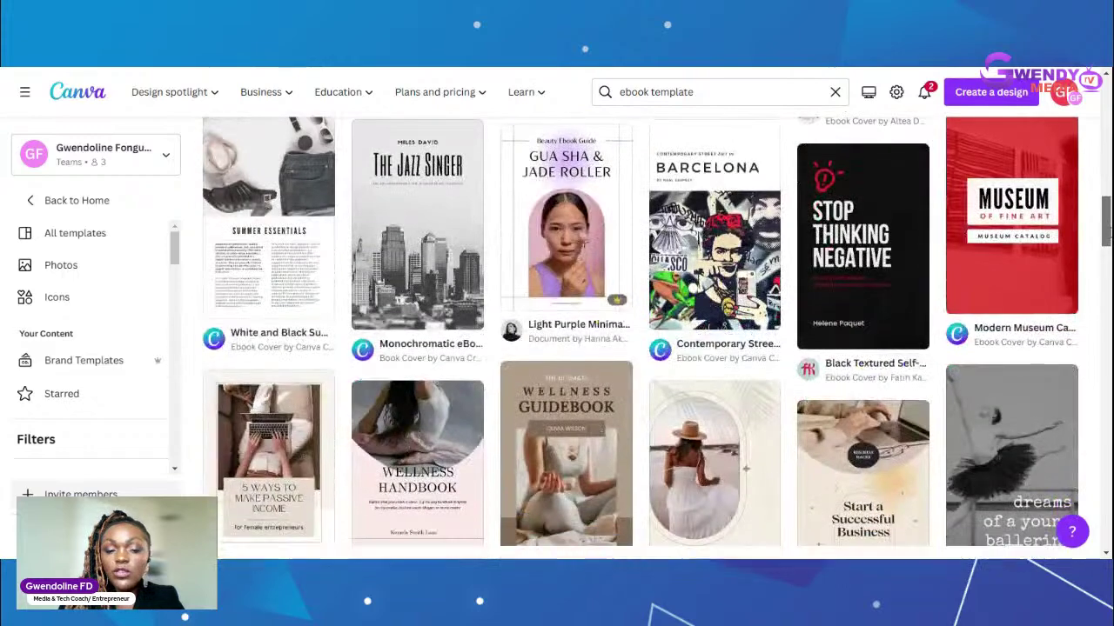
pyautogui.scroll(-1, 640, 339)
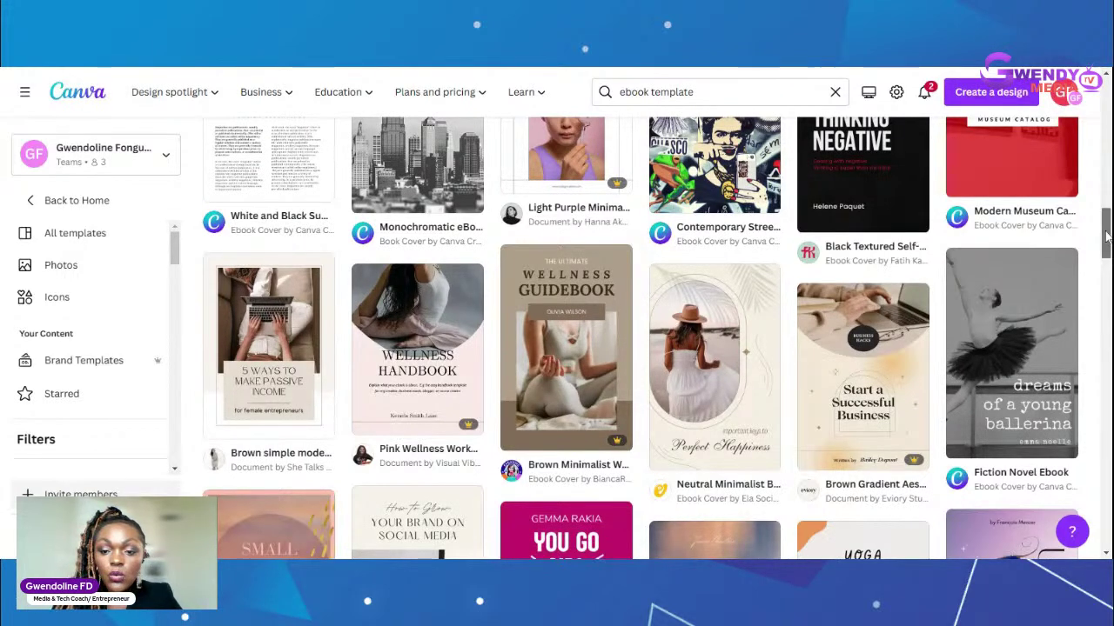
pyautogui.scroll(-3, 1107, 259)
pyautogui.moveTo(1107, 259); pyautogui.dragTo(1109, 383)
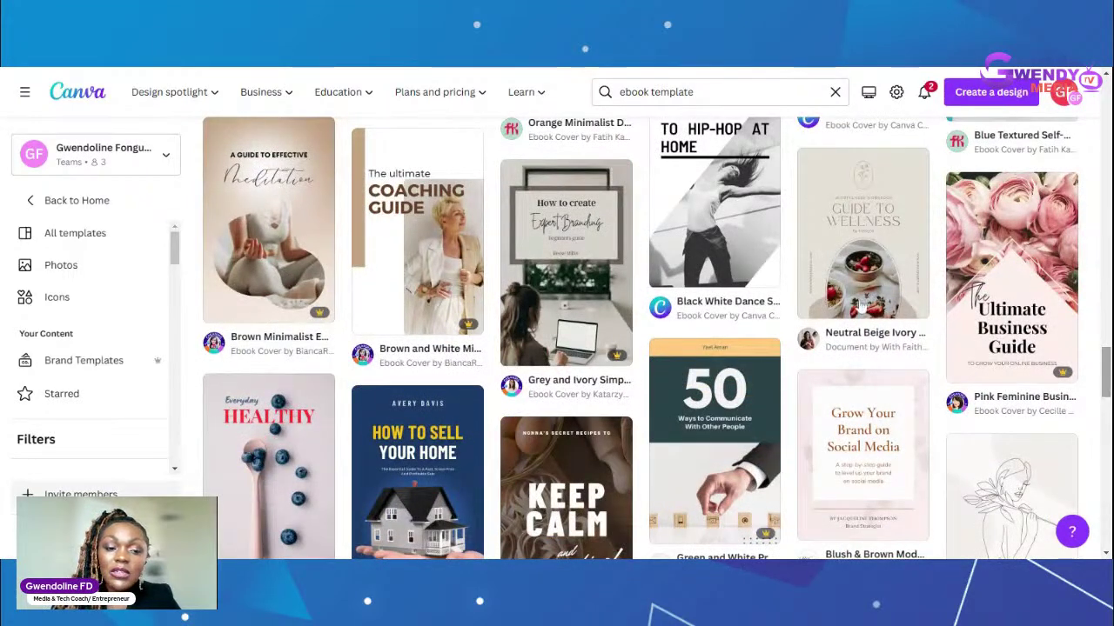
pyautogui.moveTo(417, 261)
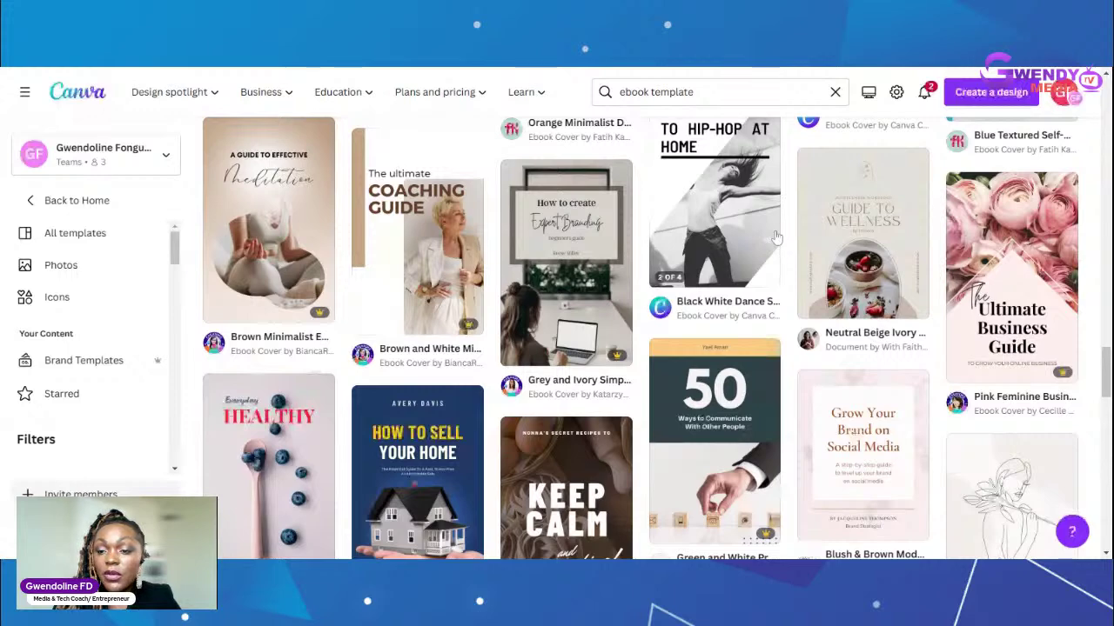
pyautogui.moveTo(1106, 358); pyautogui.dragTo(1106, 385)
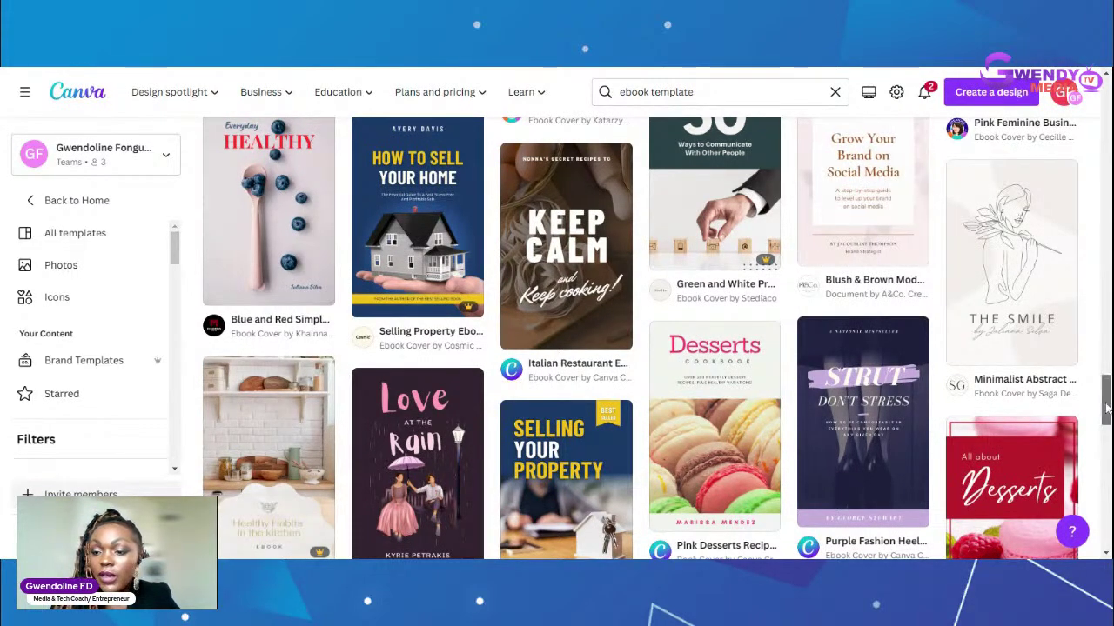
pyautogui.moveTo(1105, 409)
pyautogui.mouseDown()
pyautogui.moveTo(1106, 385)
pyautogui.moveTo(1105, 411)
pyautogui.mouseUp()
pyautogui.scroll(-3, 1044, 278)
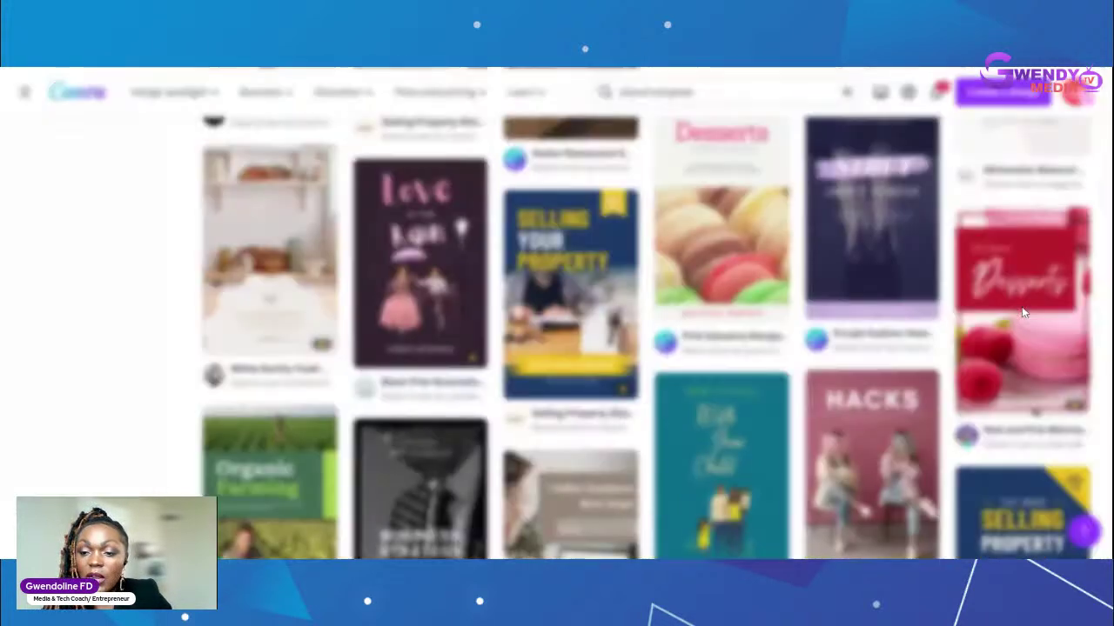
# Step: Preview the Red and Pink Minimalist Desserts Ebook Cover and look through the similar templates suggested for it
pyautogui.click(1023, 313)
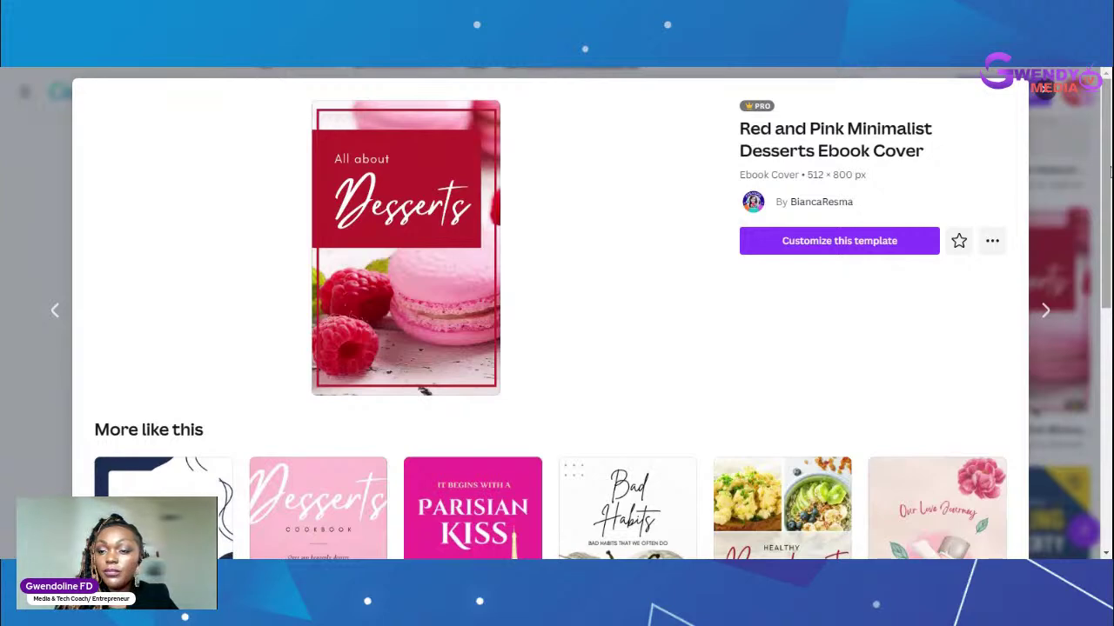
pyautogui.moveTo(1105, 174); pyautogui.dragTo(1108, 248)
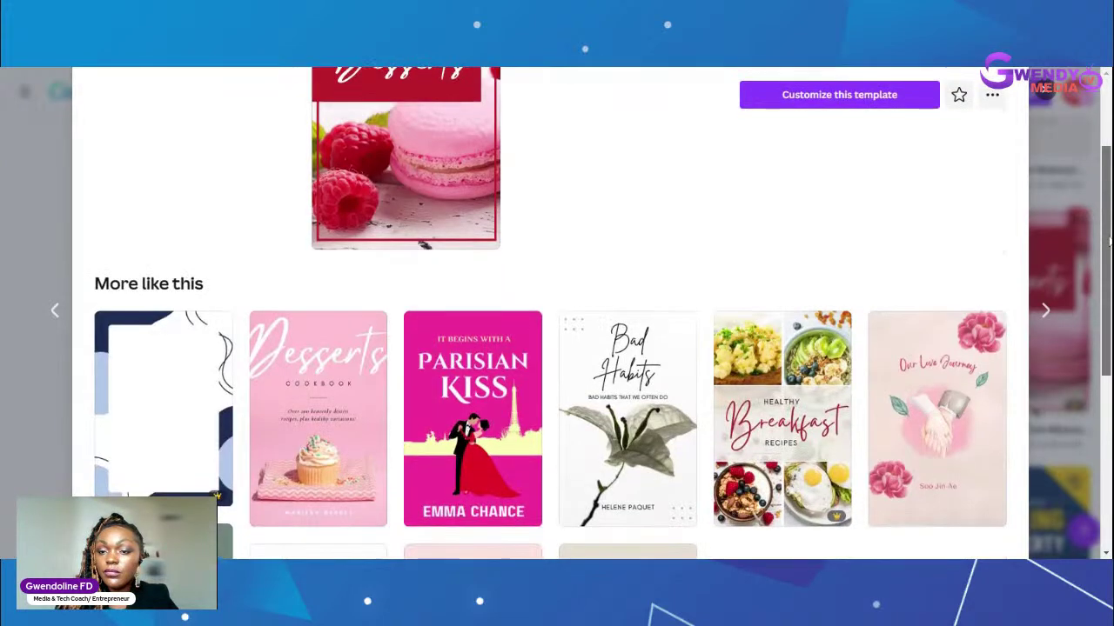
pyautogui.scroll(-4, 1102, 403)
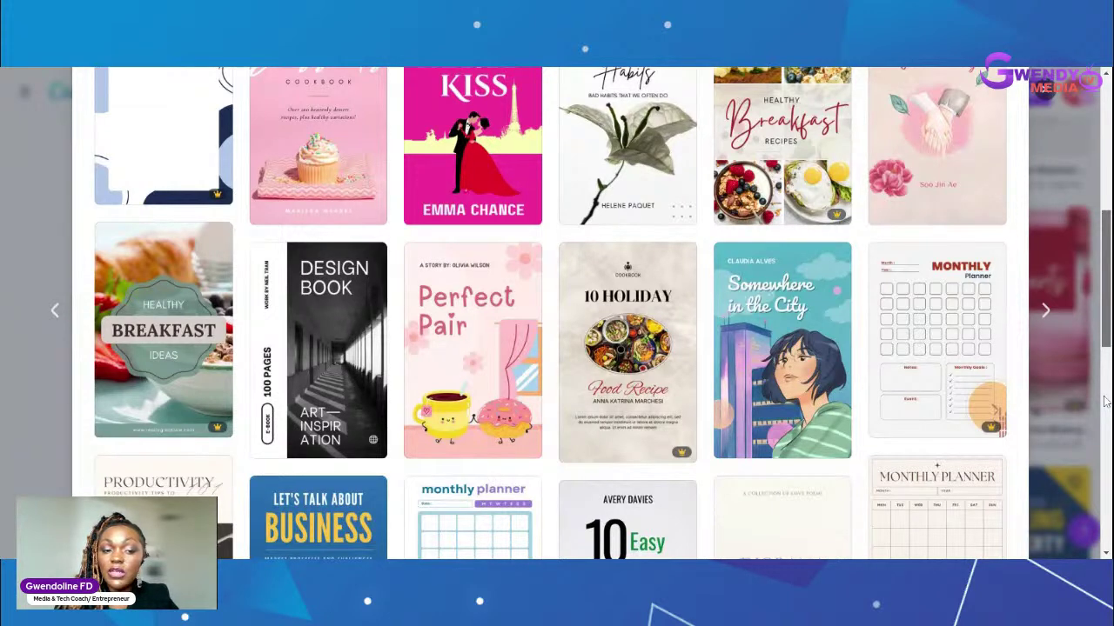
pyautogui.scroll(-2, 1105, 401)
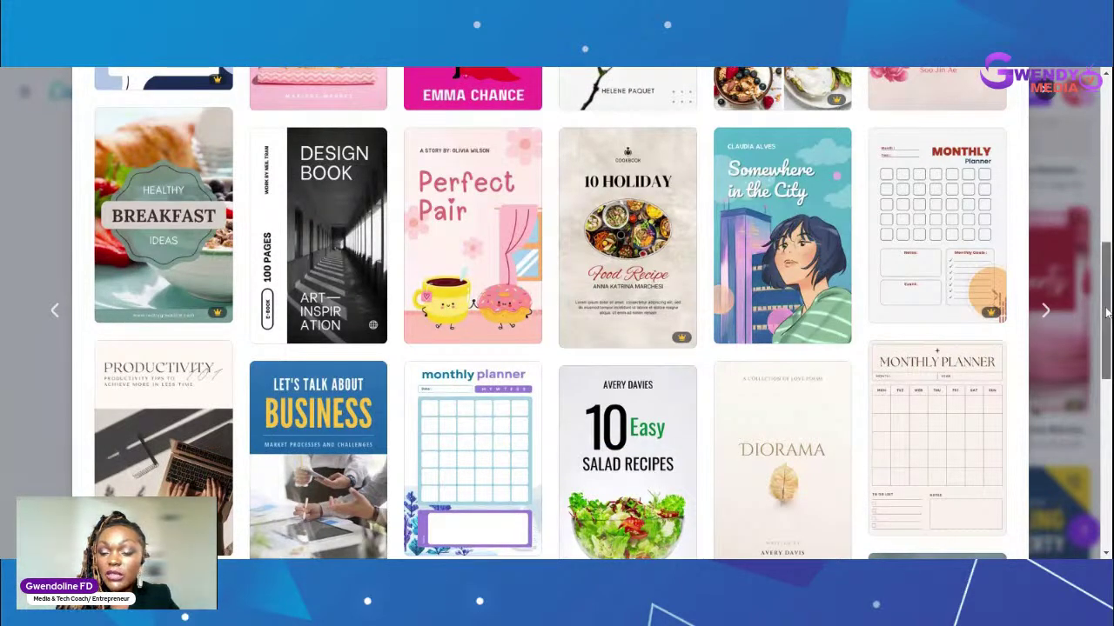
pyautogui.moveTo(1107, 311); pyautogui.dragTo(1108, 374)
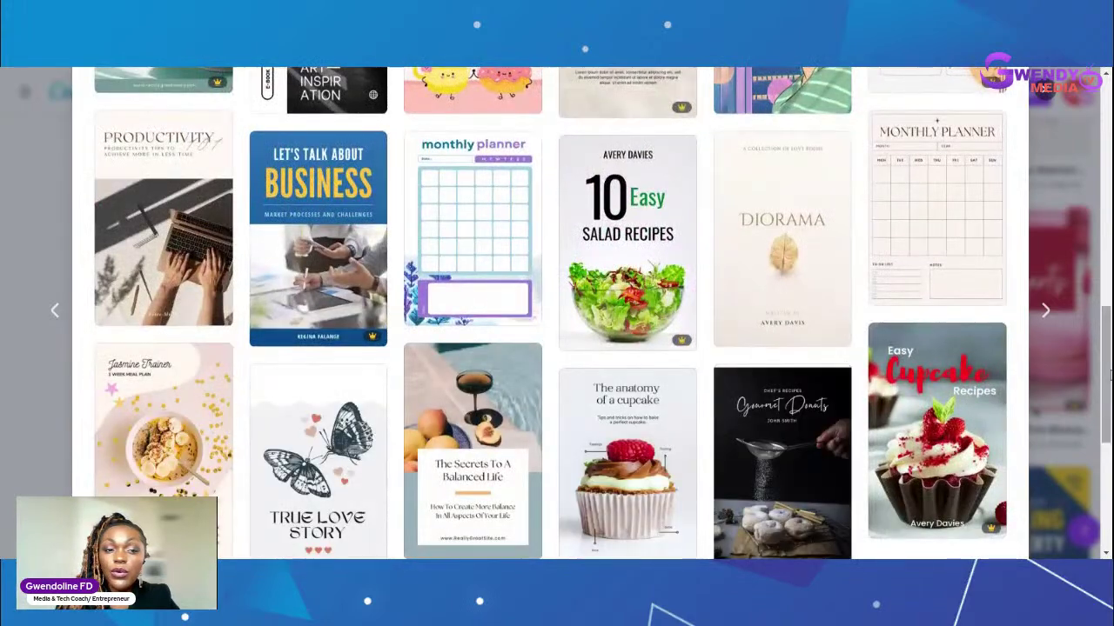
pyautogui.moveTo(1109, 358); pyautogui.dragTo(1109, 454)
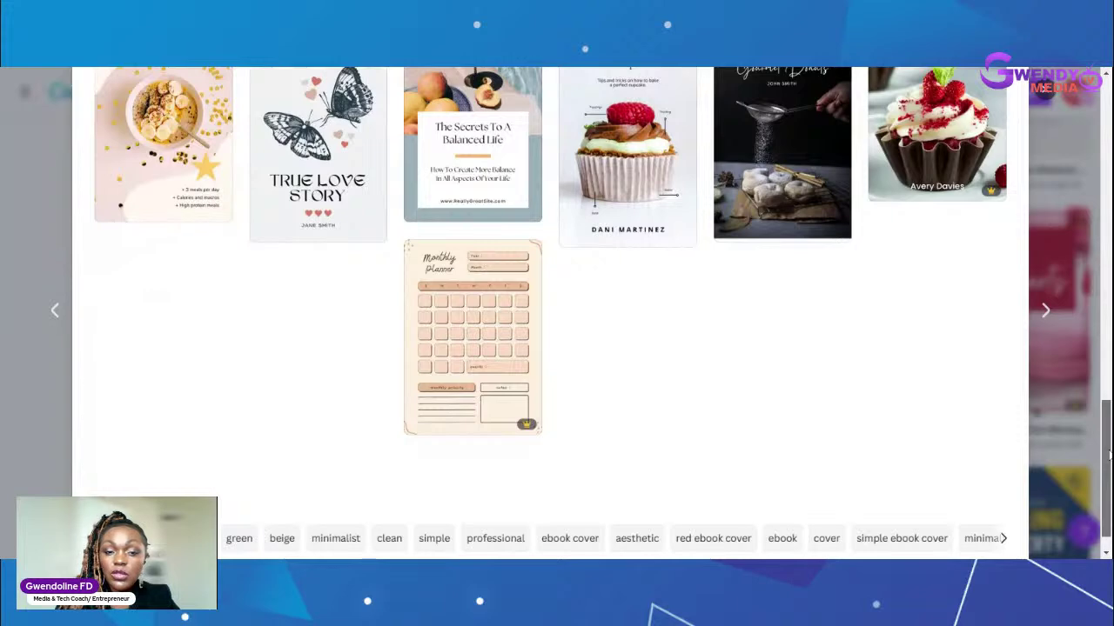
# Step: Review the similar recipe, planner and business covers once more, and close the desserts cover preview
pyautogui.moveTo(1109, 454); pyautogui.dragTo(1107, 385)
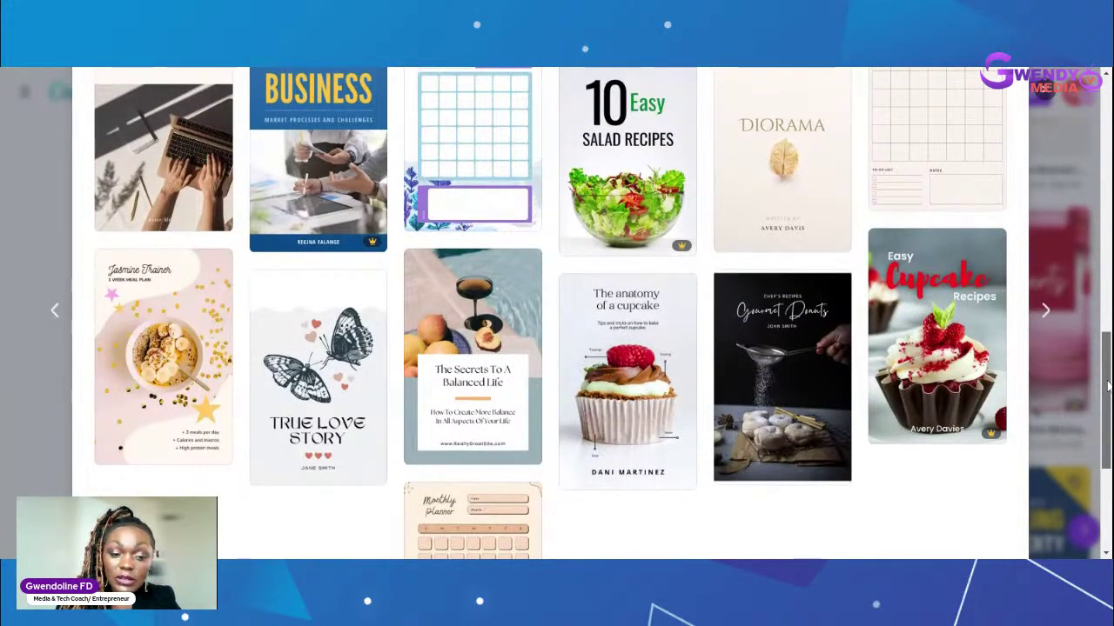
pyautogui.moveTo(1108, 385); pyautogui.dragTo(1106, 342)
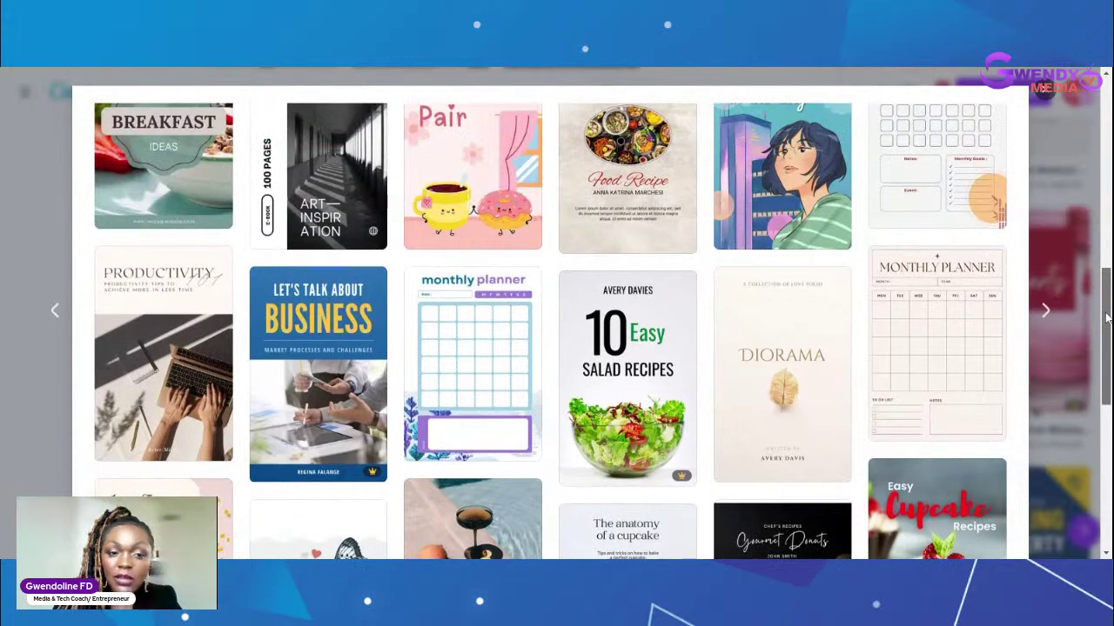
pyautogui.scroll(1, 1107, 318)
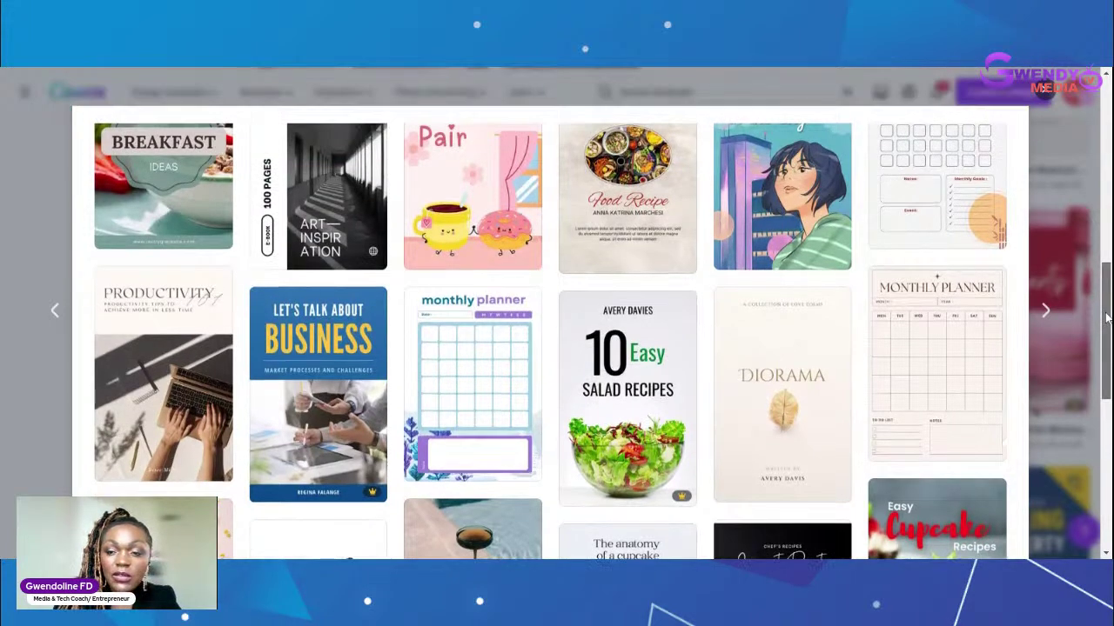
pyautogui.scroll(3, 1107, 319)
pyautogui.scroll(3, 1106, 237)
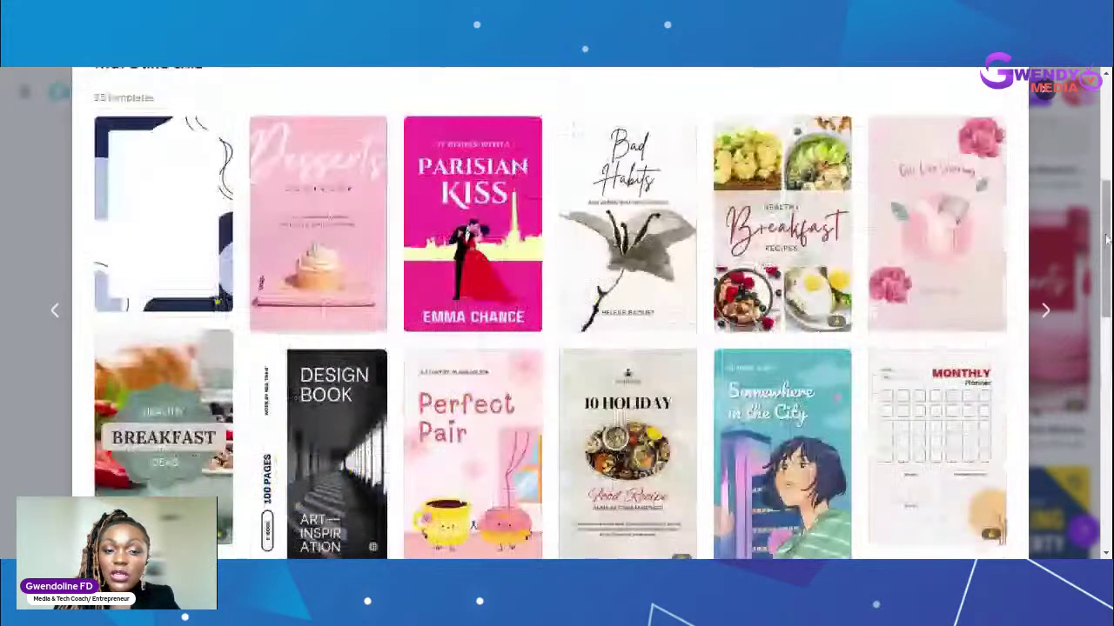
pyautogui.scroll(5, 1106, 236)
pyautogui.scroll(-4, 1107, 236)
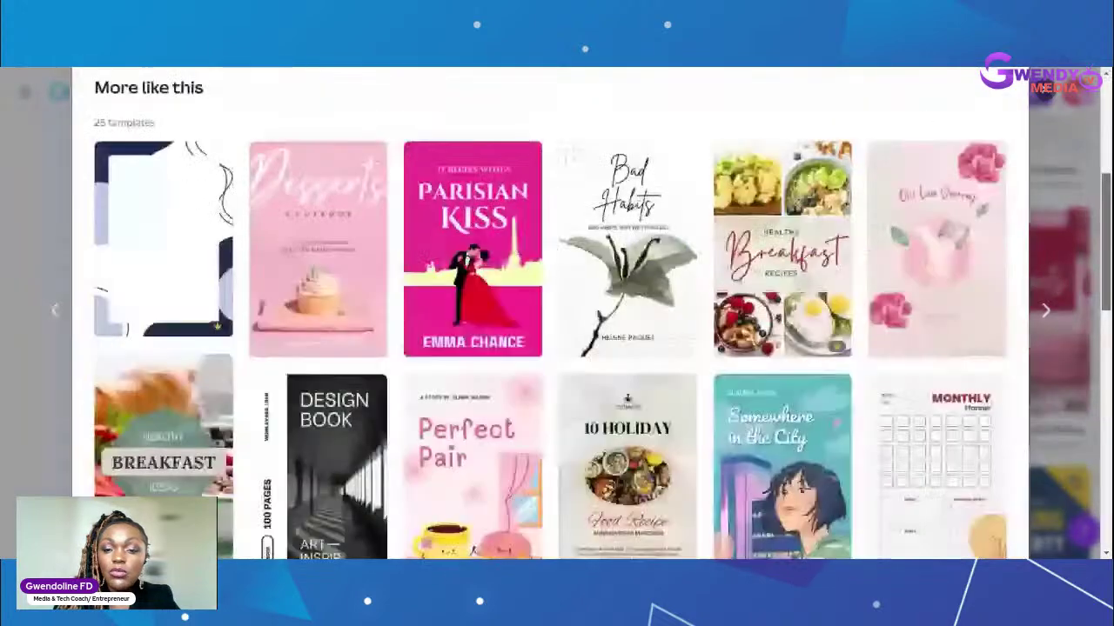
pyautogui.scroll(-9, 550, 313)
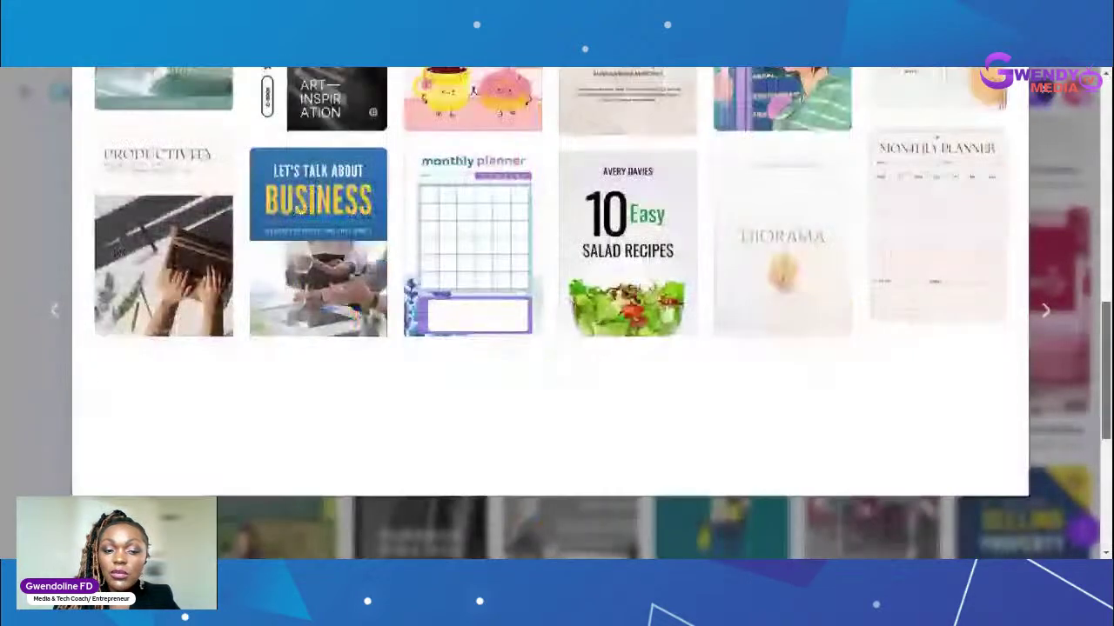
pyautogui.scroll(-1, 299, 208)
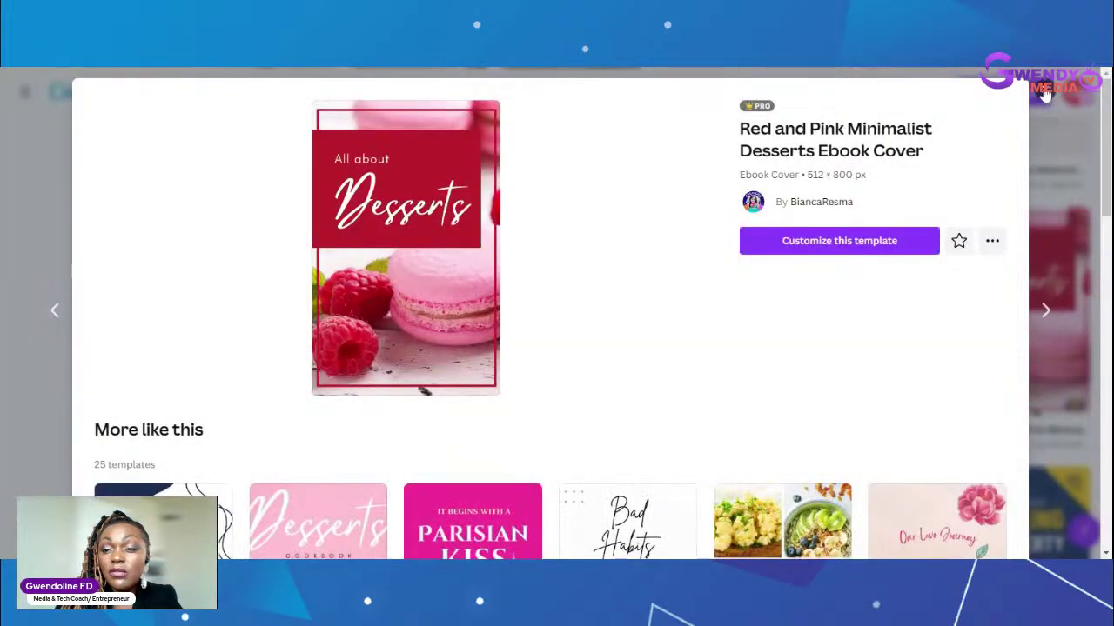
pyautogui.click(1044, 94)
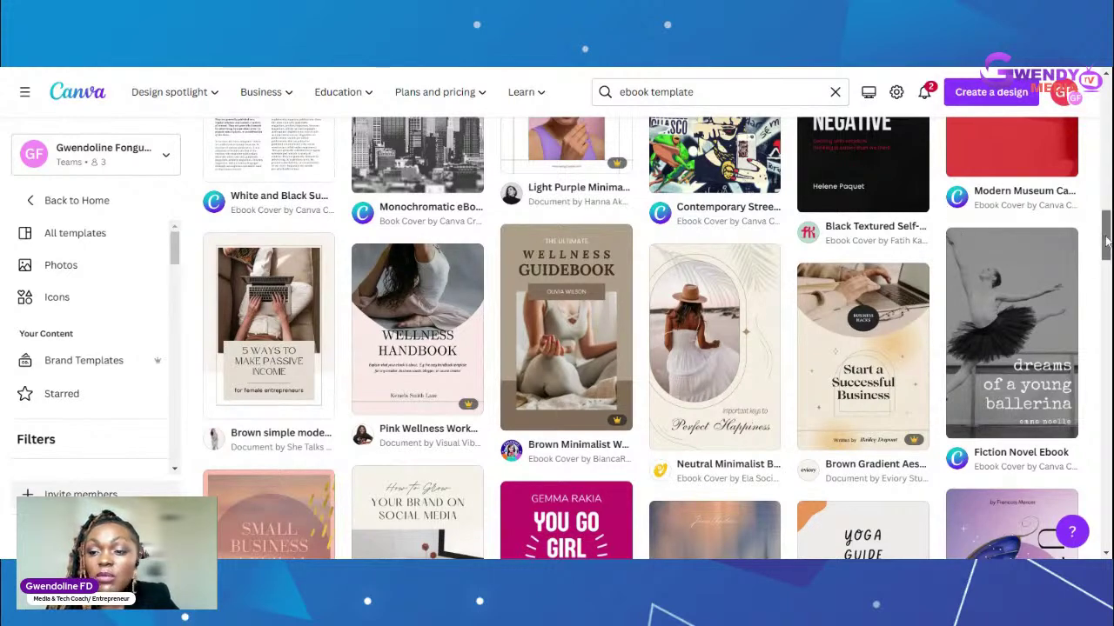
# Step: Return to the first ebook template results and compare their covers, checking page counts and Pro labels
pyautogui.moveTo(1107, 237); pyautogui.dragTo(1106, 208)
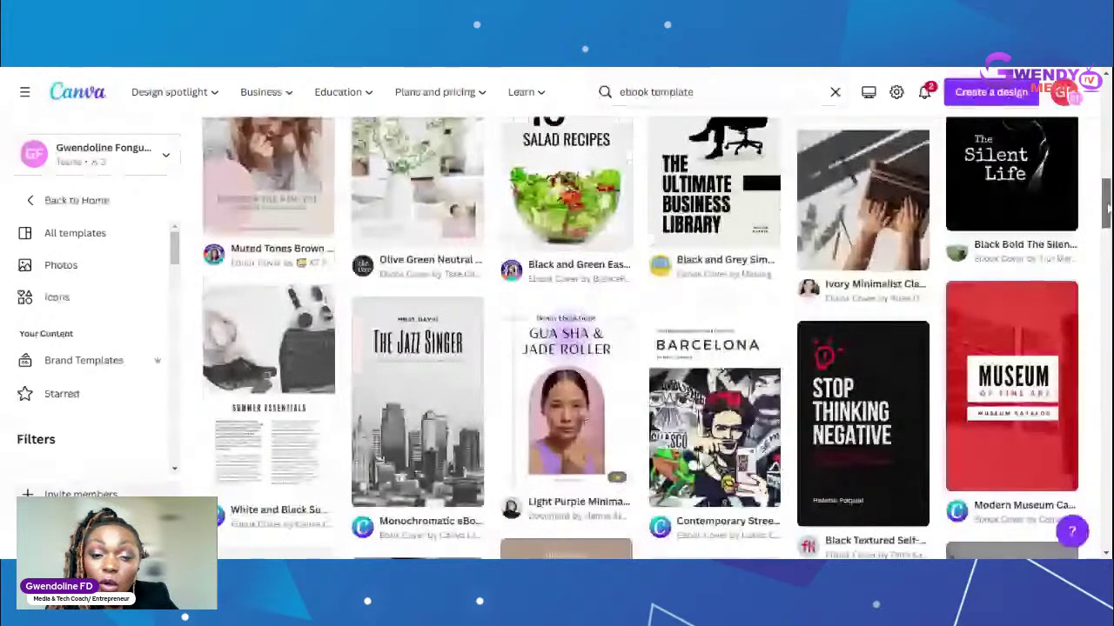
pyautogui.moveTo(1106, 211); pyautogui.dragTo(1106, 113)
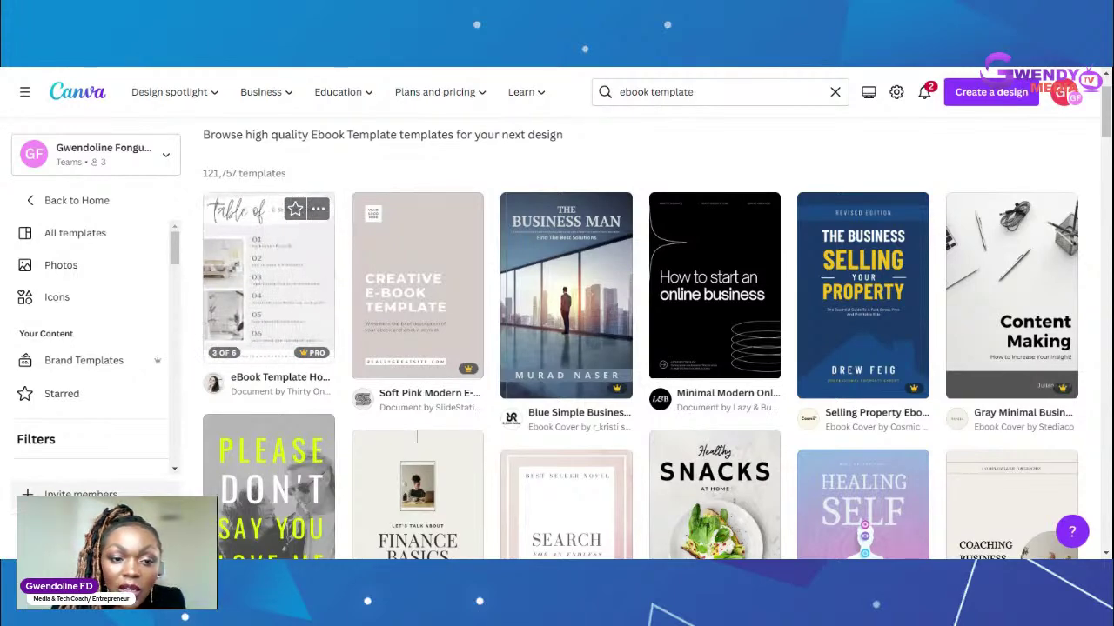
pyautogui.moveTo(403, 295)
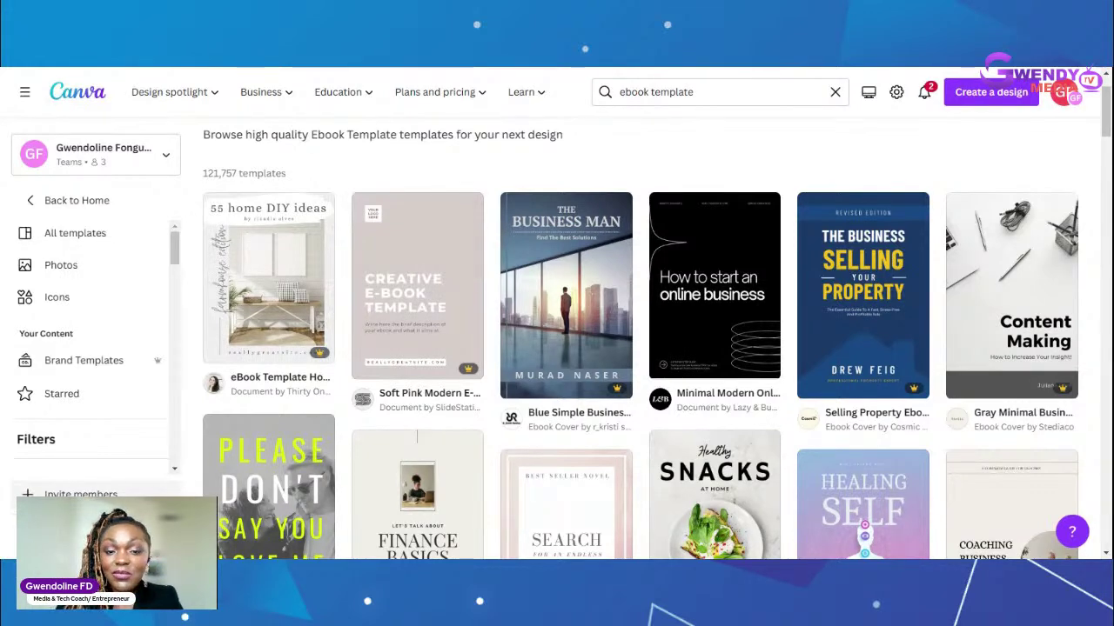
pyautogui.moveTo(439, 91)
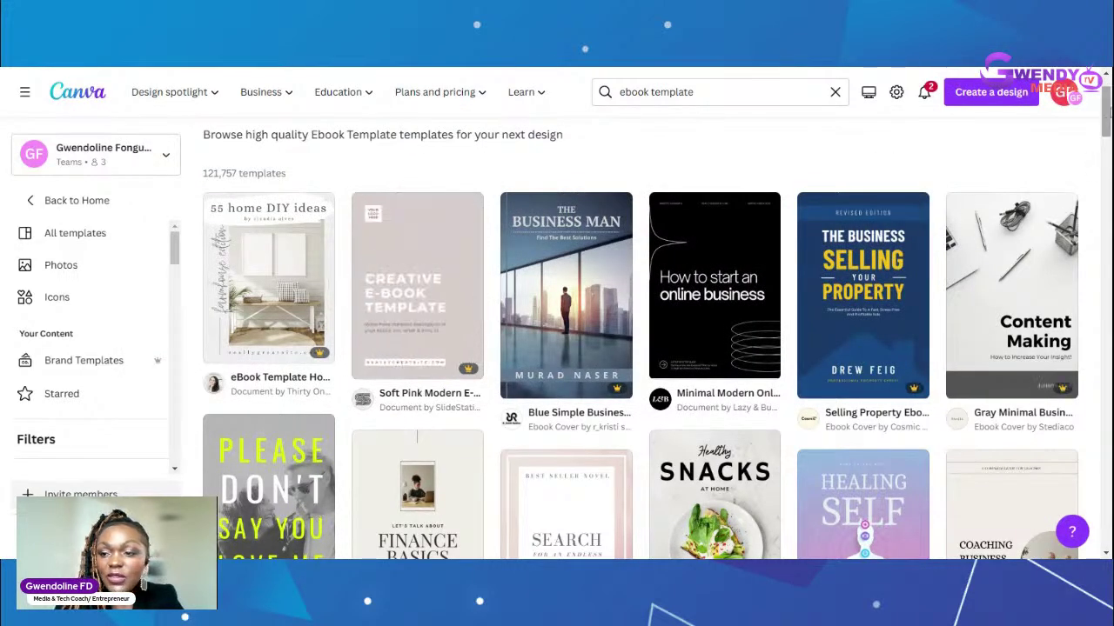
pyautogui.scroll(-3, 957, 174)
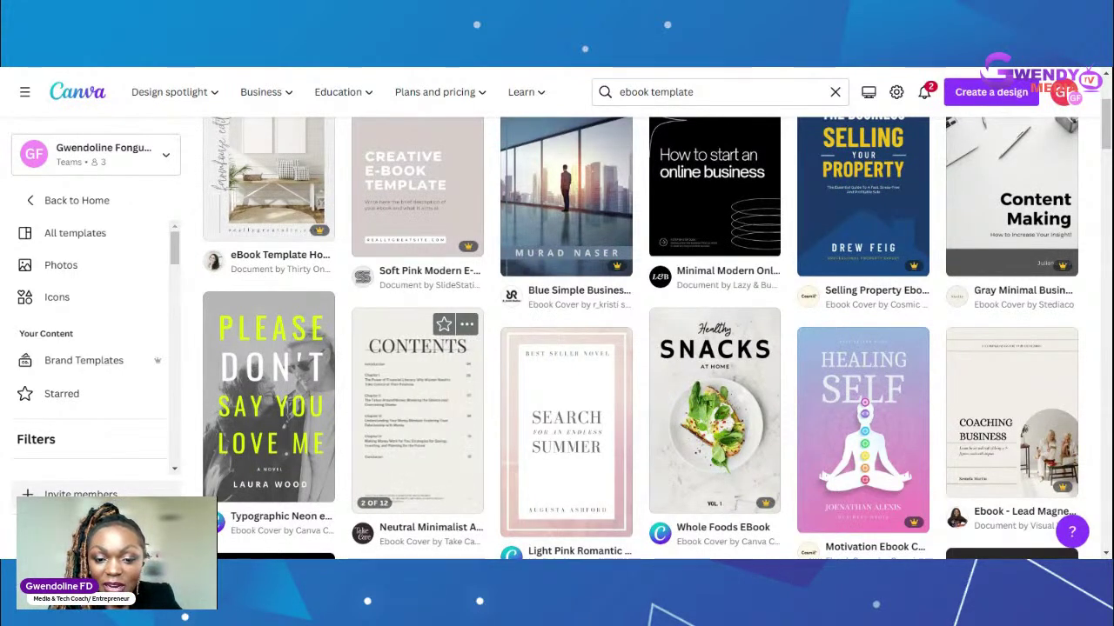
pyautogui.moveTo(570, 426)
pyautogui.moveTo(721, 424)
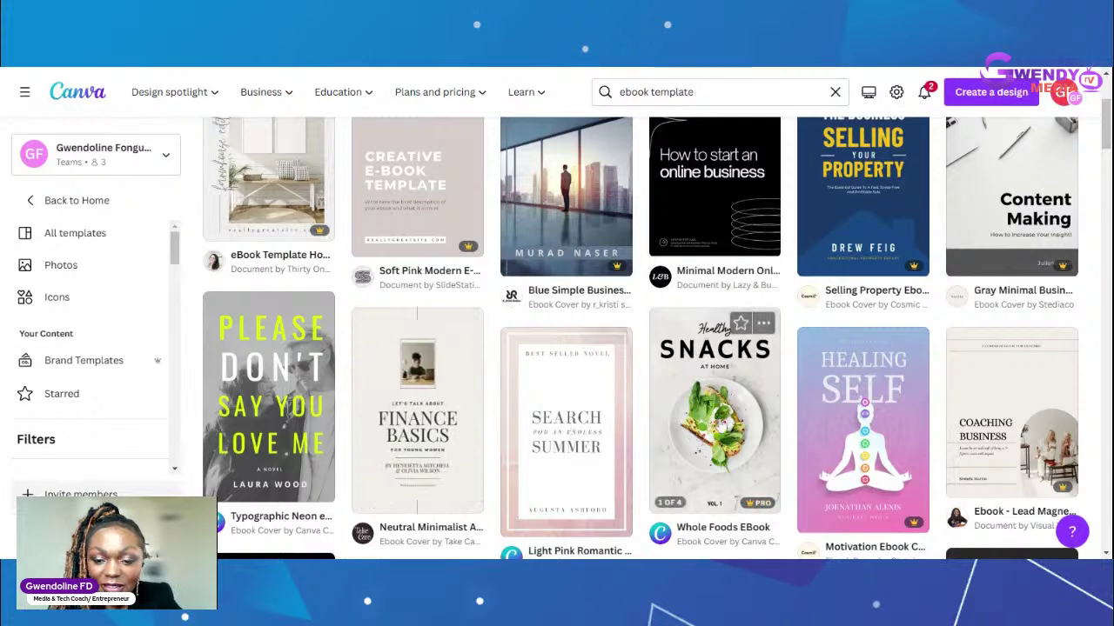
pyautogui.moveTo(872, 396)
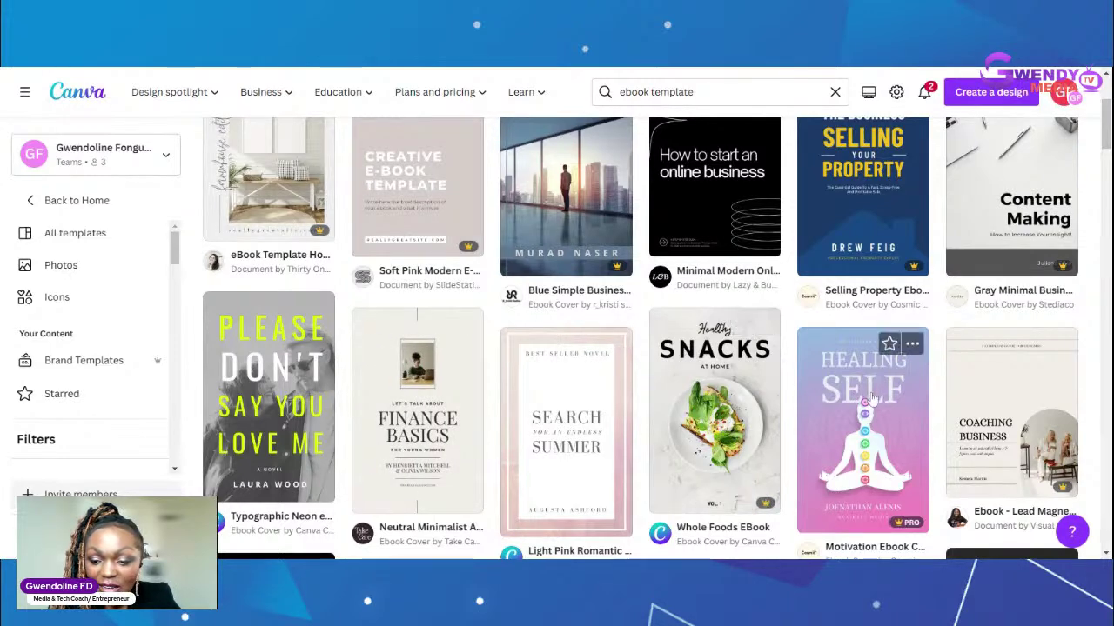
pyautogui.moveTo(1025, 394)
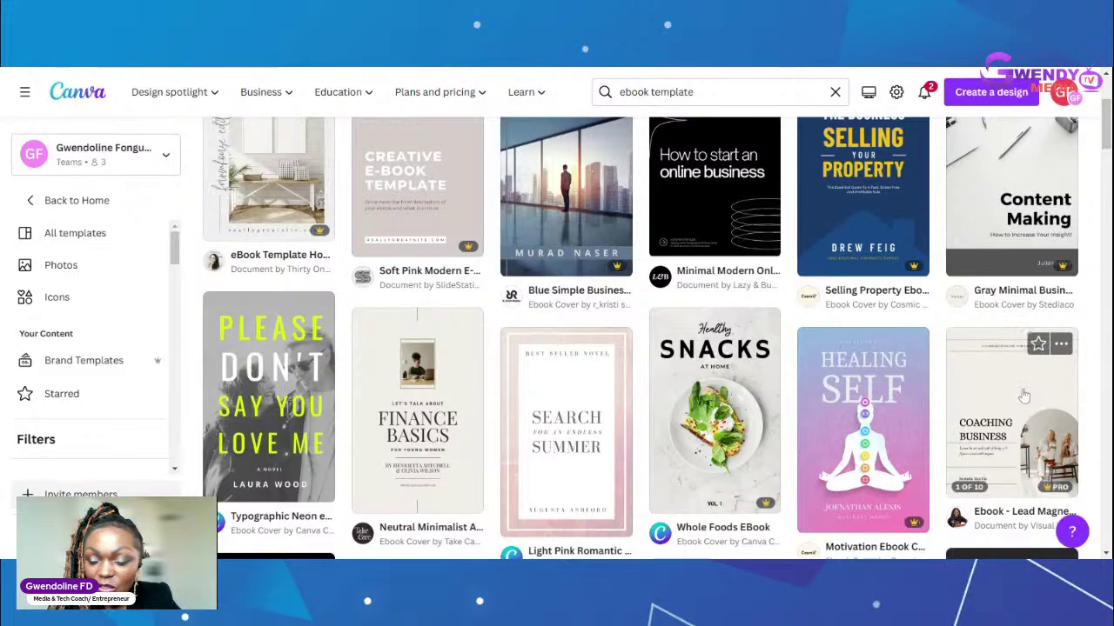
# Step: Find the Building Your Personal Brand cover and open its Beige & Brown Minimalist Online Business Ebook Workbook template for editing
pyautogui.moveTo(1105, 133); pyautogui.dragTo(1106, 139)
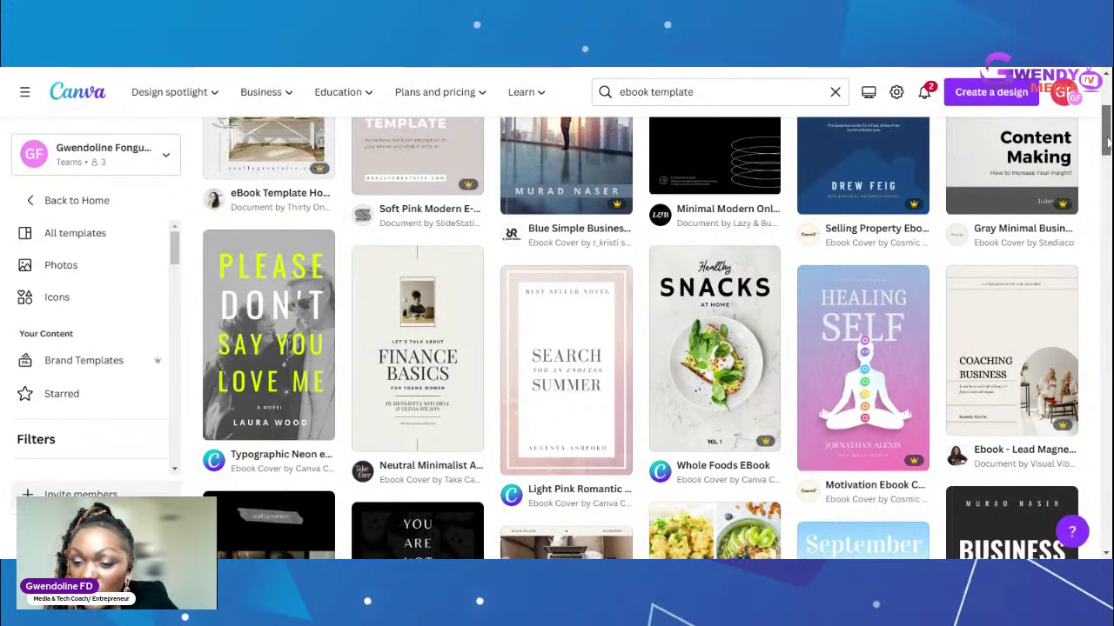
pyautogui.scroll(-2, 1011, 261)
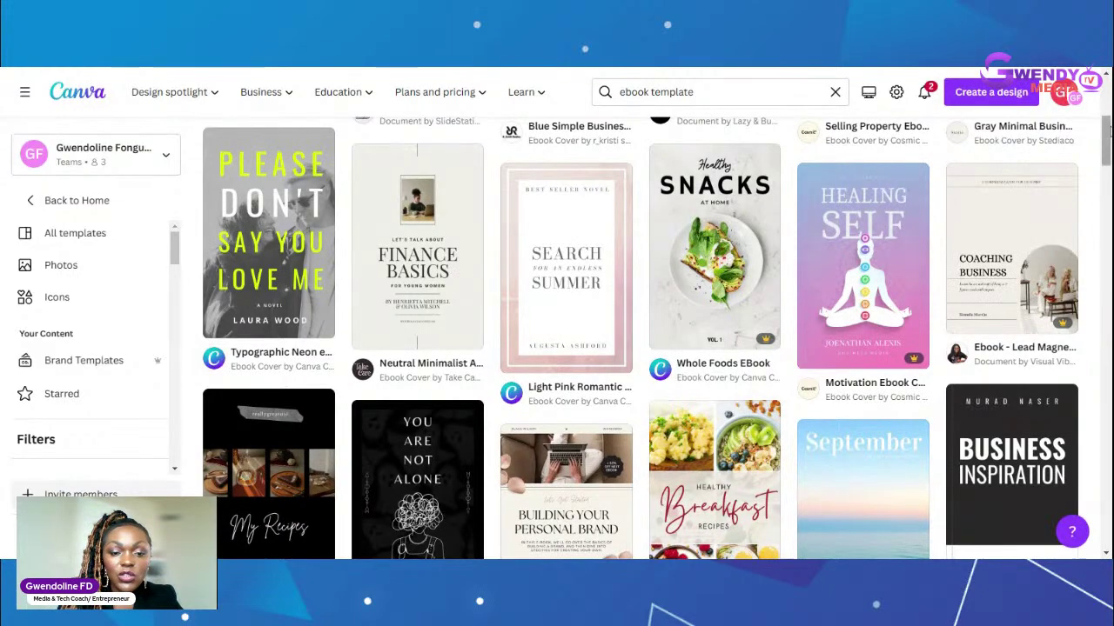
pyautogui.scroll(-1, 1107, 139)
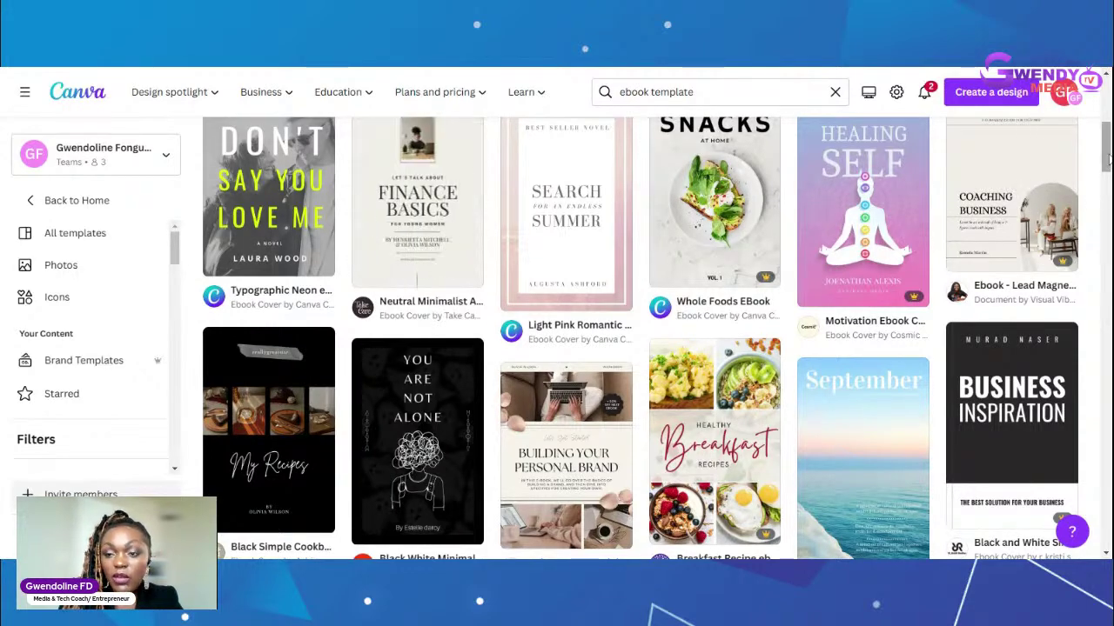
pyautogui.scroll(-3, 1108, 156)
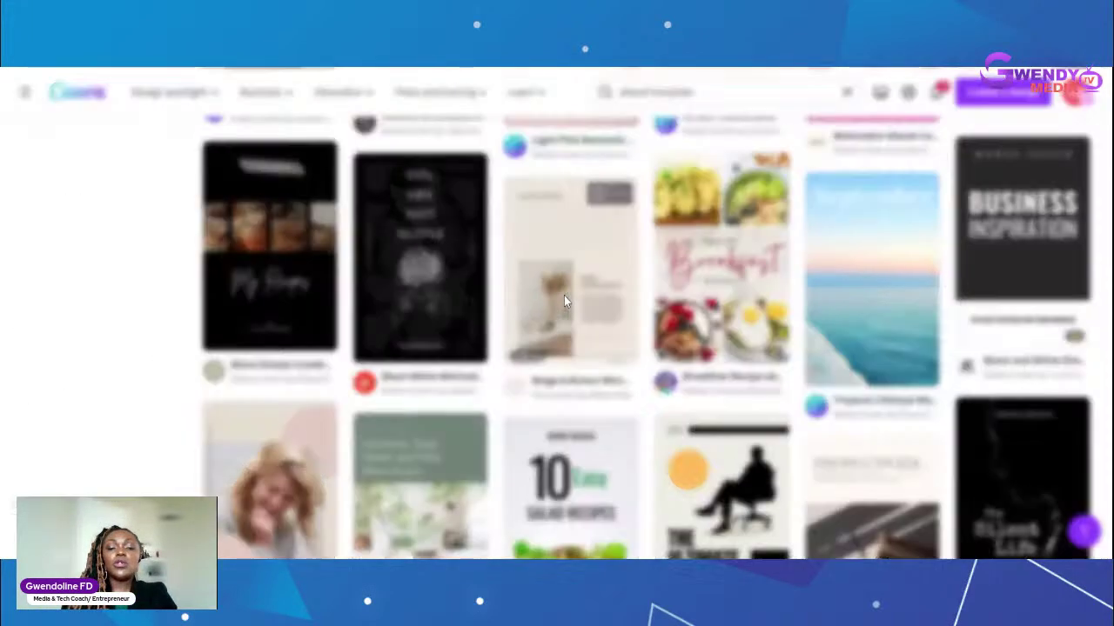
pyautogui.click(564, 297)
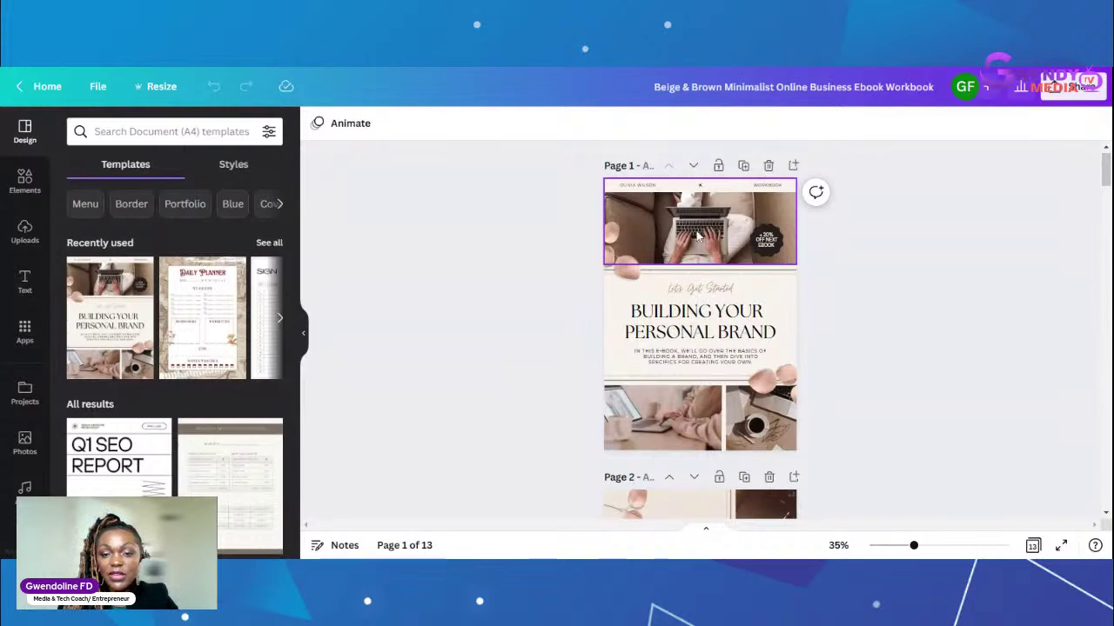
# Step: Nudge the laptop photo on page 1 slightly downward and deselect it
pyautogui.moveTo(731, 230)
pyautogui.mouseDown()
pyautogui.moveTo(683, 229)
pyautogui.moveTo(727, 233)
pyautogui.mouseUp()
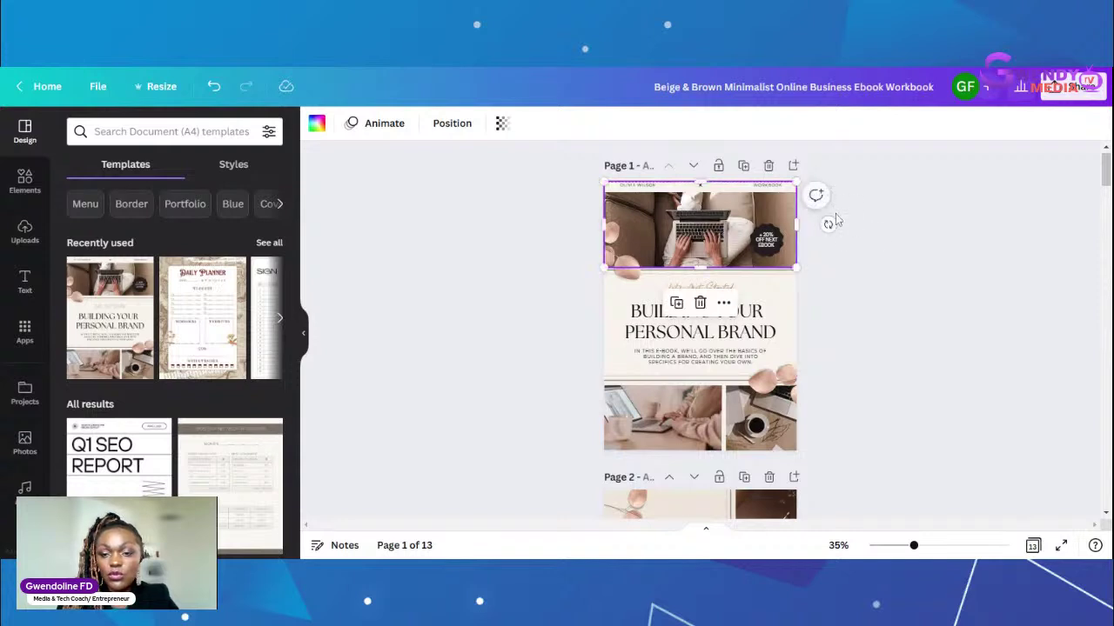
pyautogui.click(861, 227)
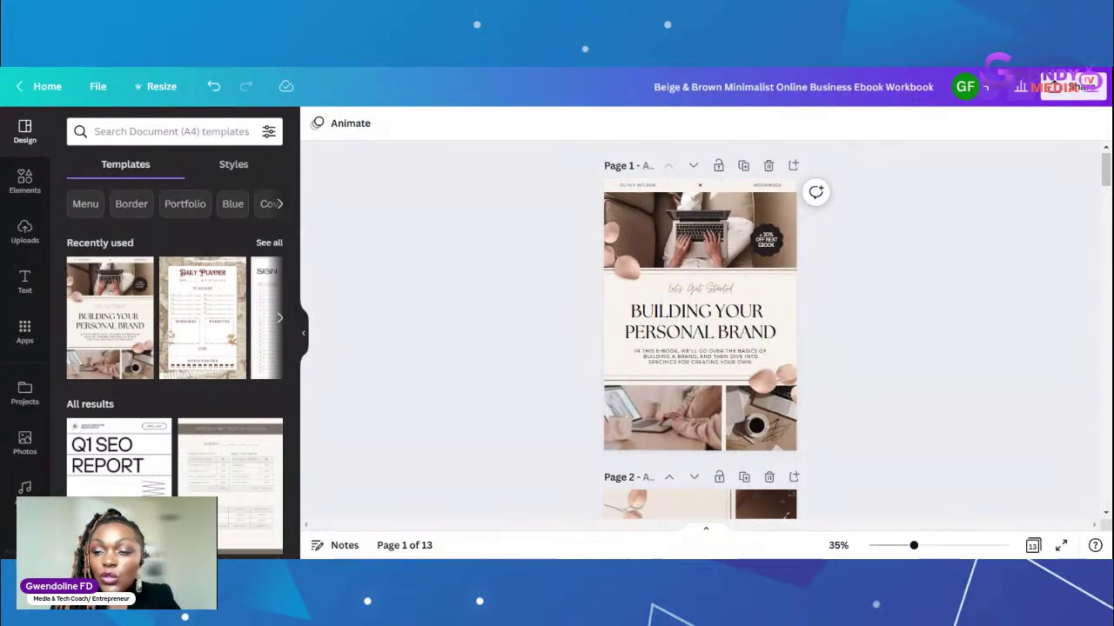
# Step: Review the workbook's pages through to the closing thank-you page and return to the cover
pyautogui.moveTo(1105, 181); pyautogui.dragTo(1107, 370)
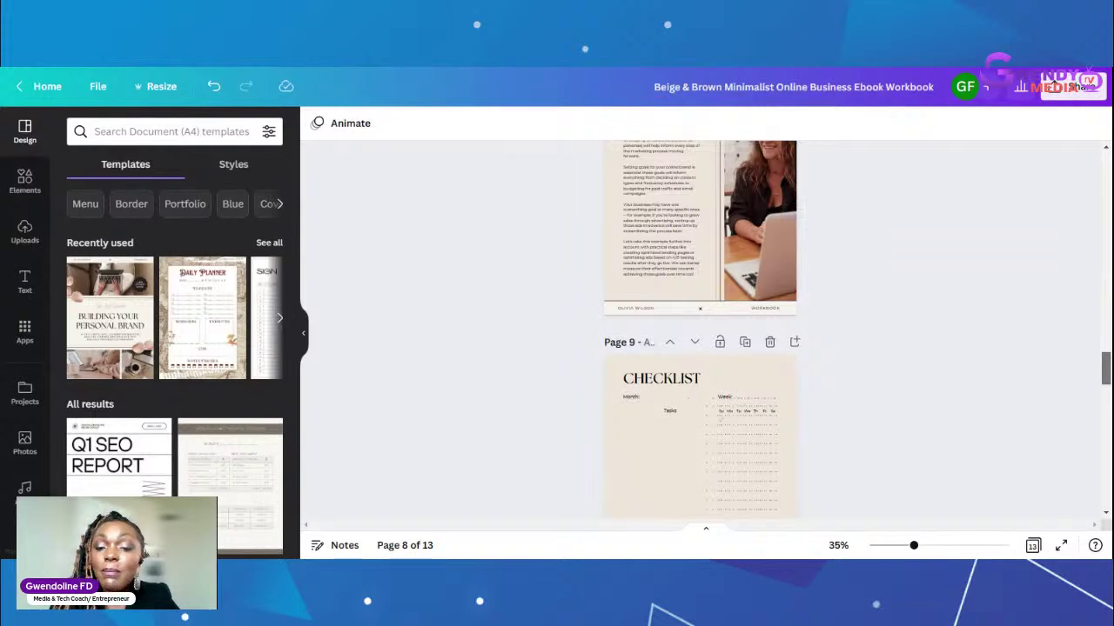
pyautogui.moveTo(1107, 370); pyautogui.dragTo(1107, 452)
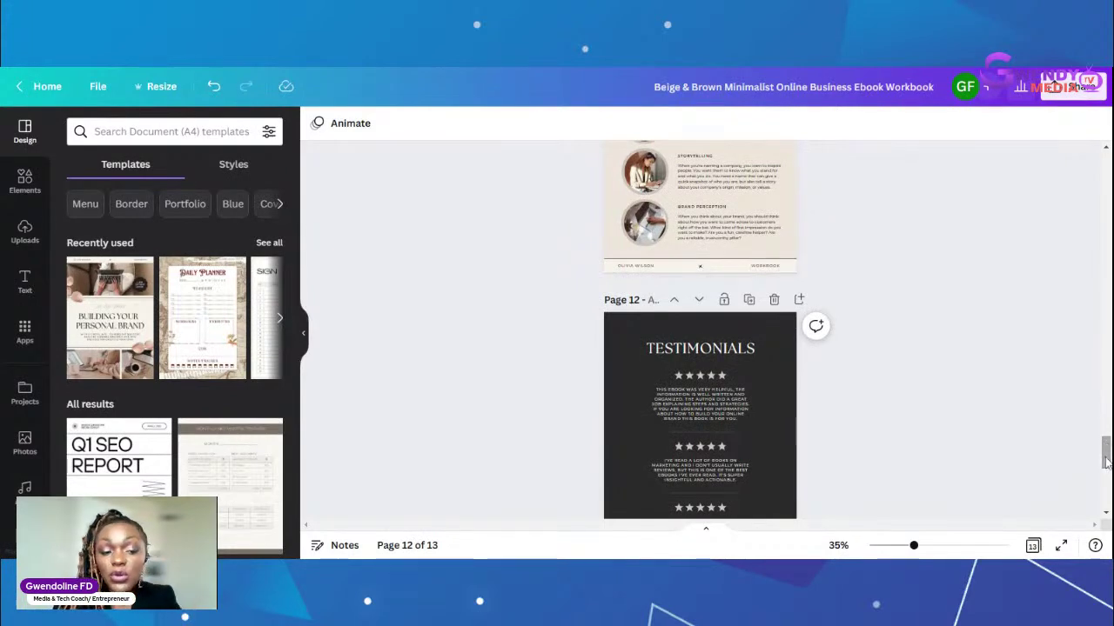
pyautogui.moveTo(1106, 445); pyautogui.dragTo(1106, 489)
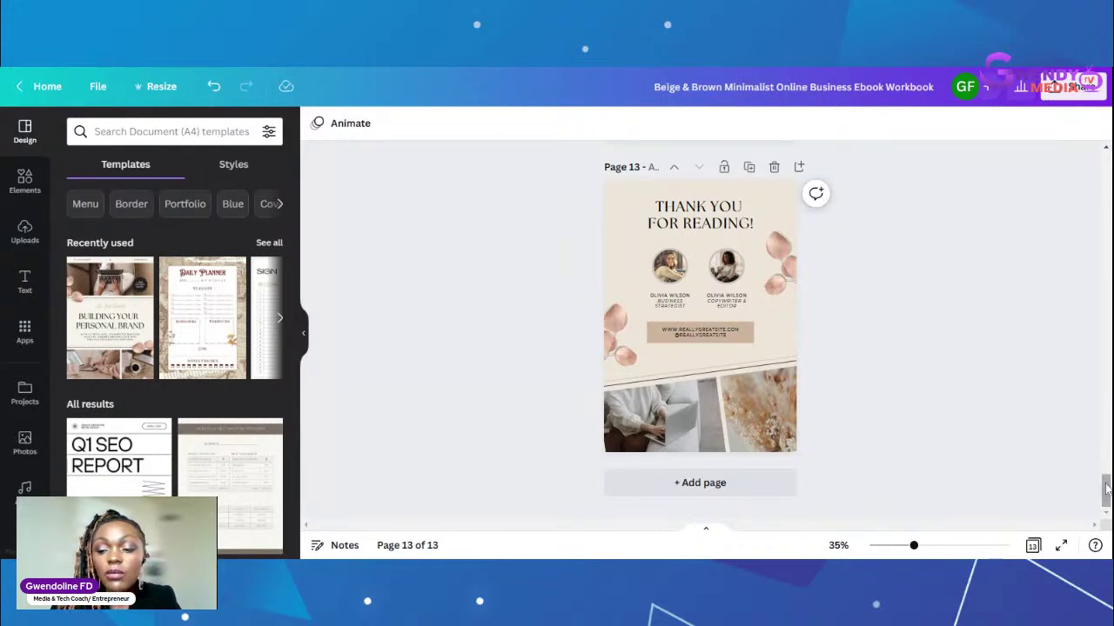
pyautogui.scroll(1, 700, 330)
pyautogui.moveTo(1105, 483); pyautogui.dragTo(1106, 165)
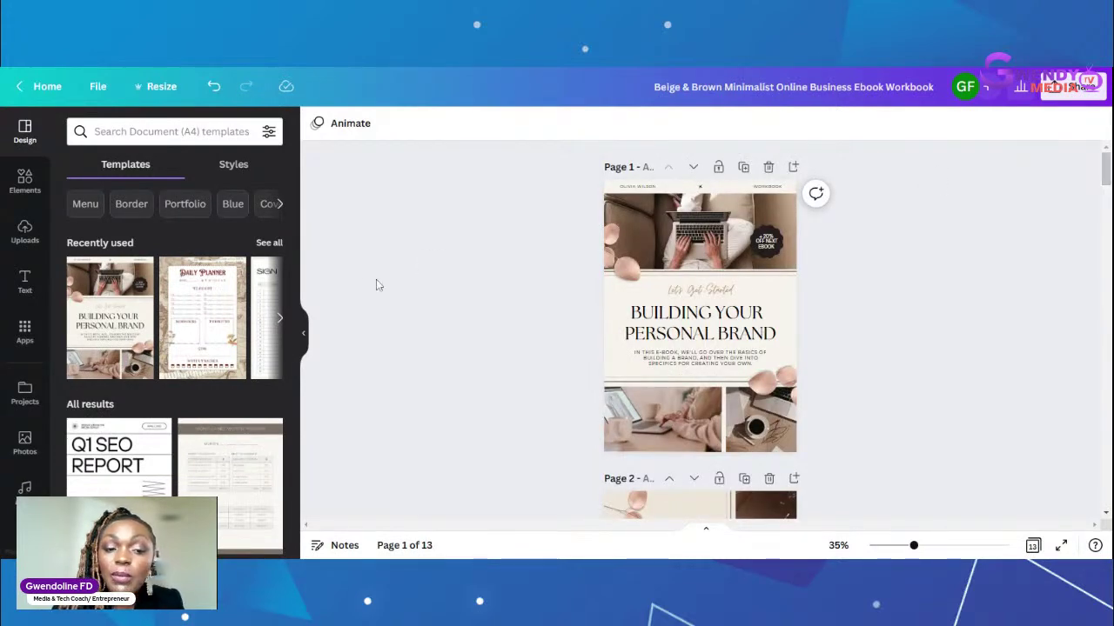
# Step: Look over the design templates and the range of available Canva apps, and return to the templates
pyautogui.scroll(-2, 296, 239)
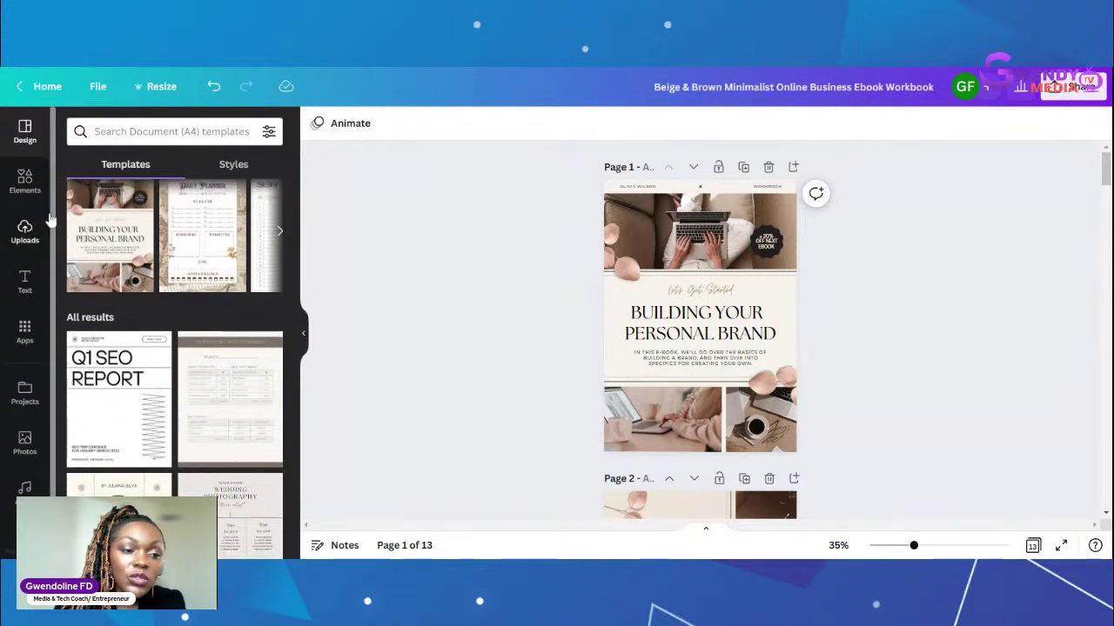
pyautogui.scroll(-1, 56, 248)
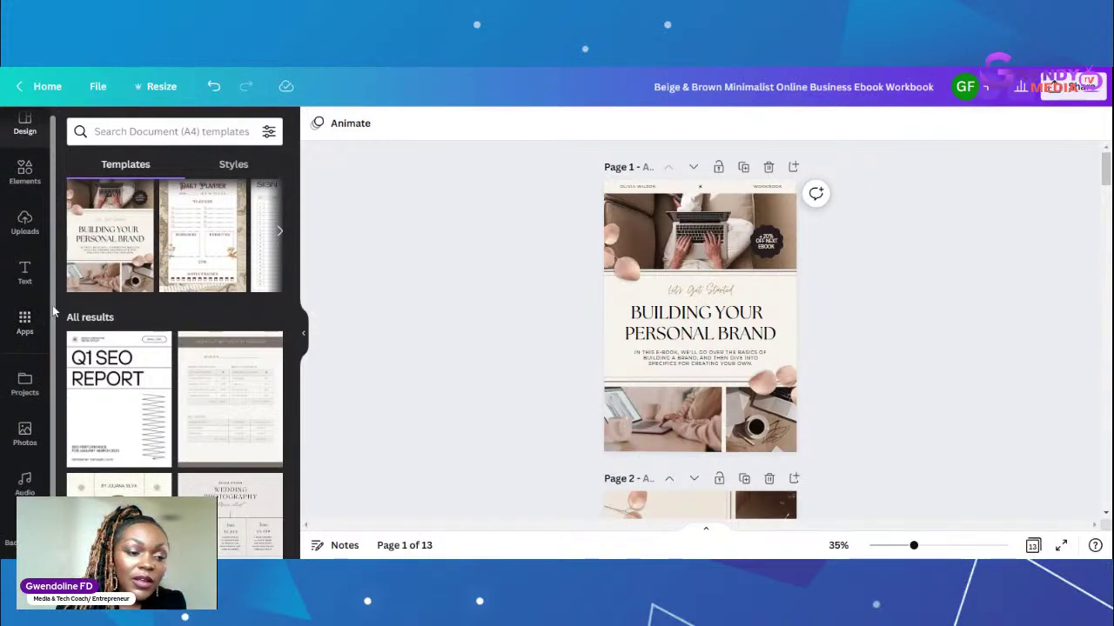
pyautogui.scroll(1, 53, 309)
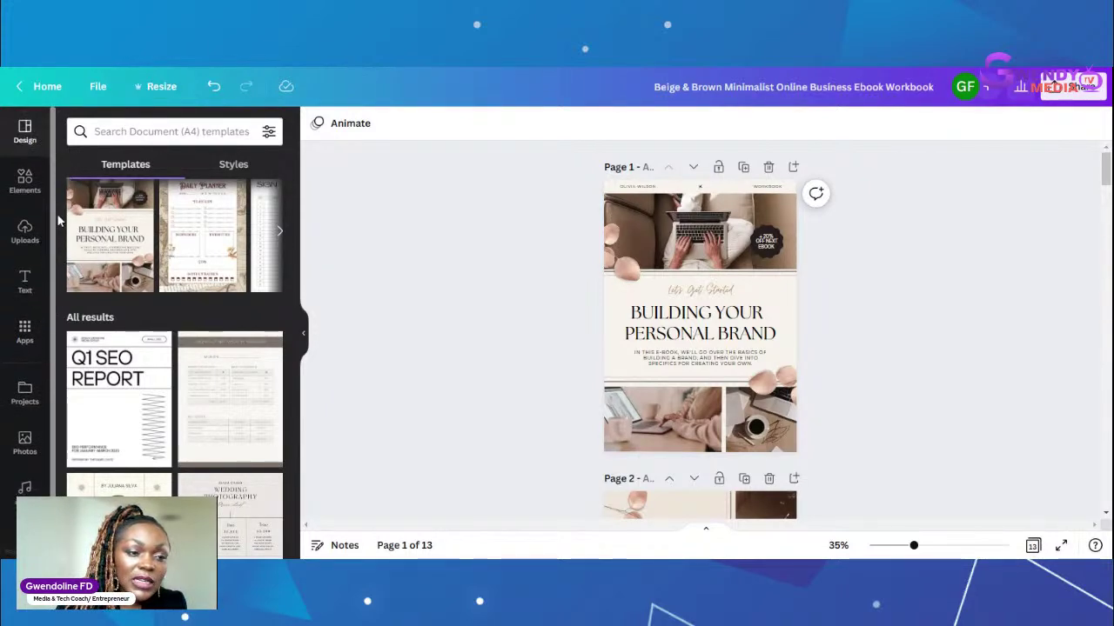
pyautogui.scroll(-1, 54, 235)
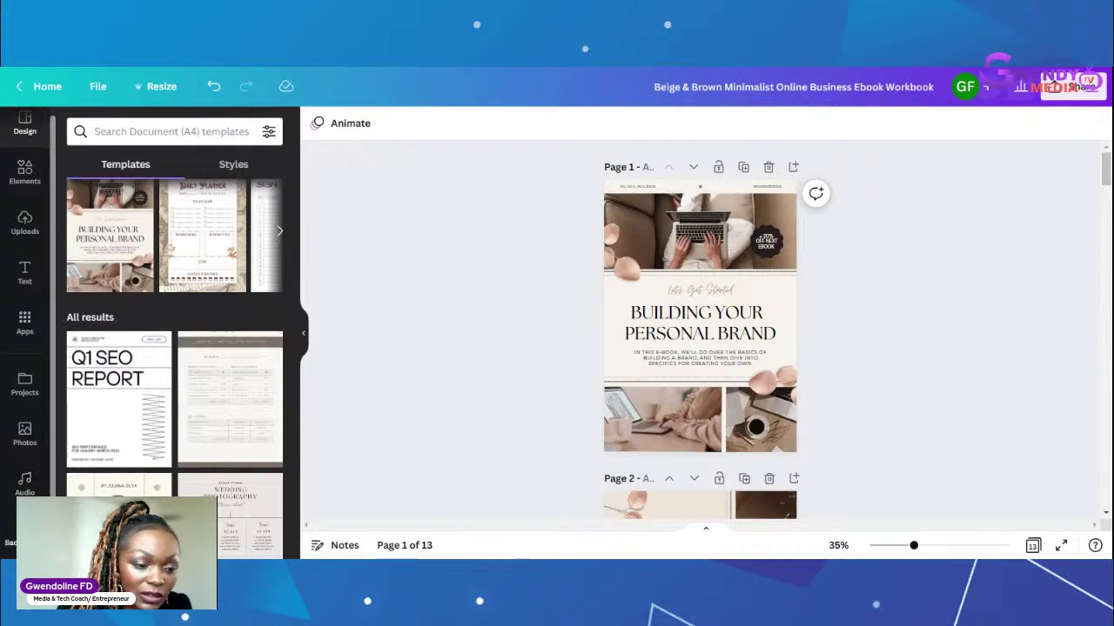
pyautogui.click(25, 322)
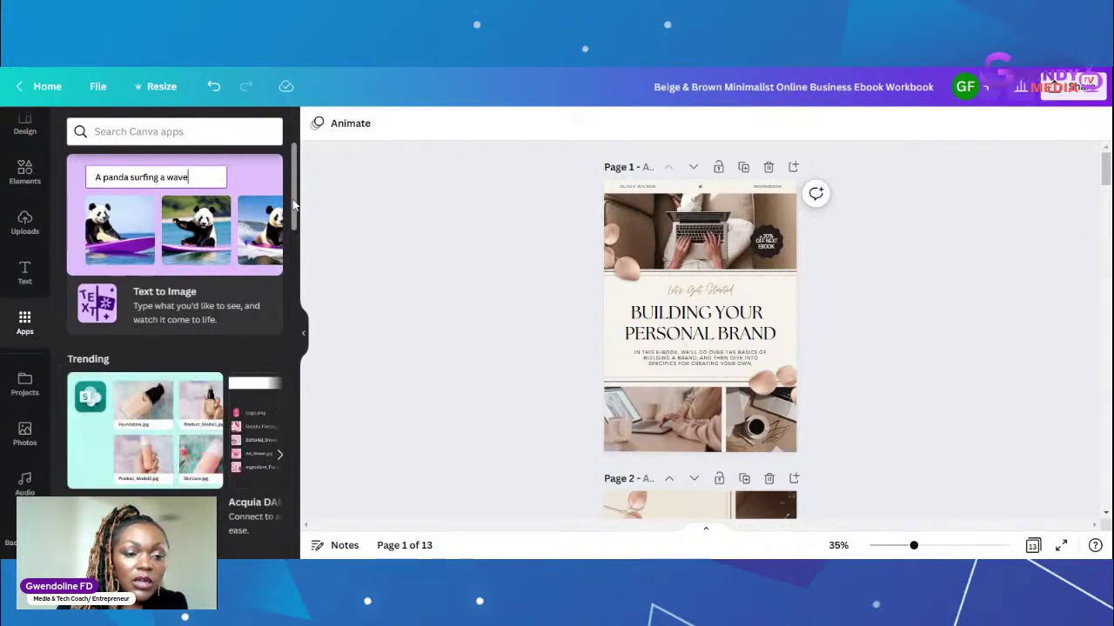
pyautogui.moveTo(294, 206); pyautogui.dragTo(304, 277)
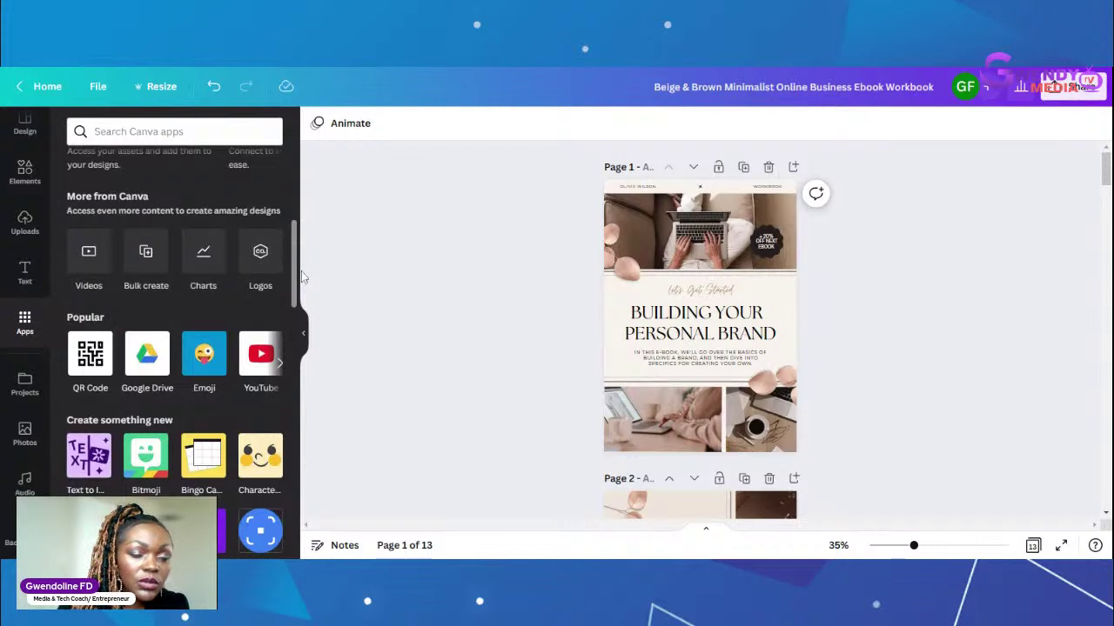
pyautogui.moveTo(304, 276); pyautogui.dragTo(70, 148)
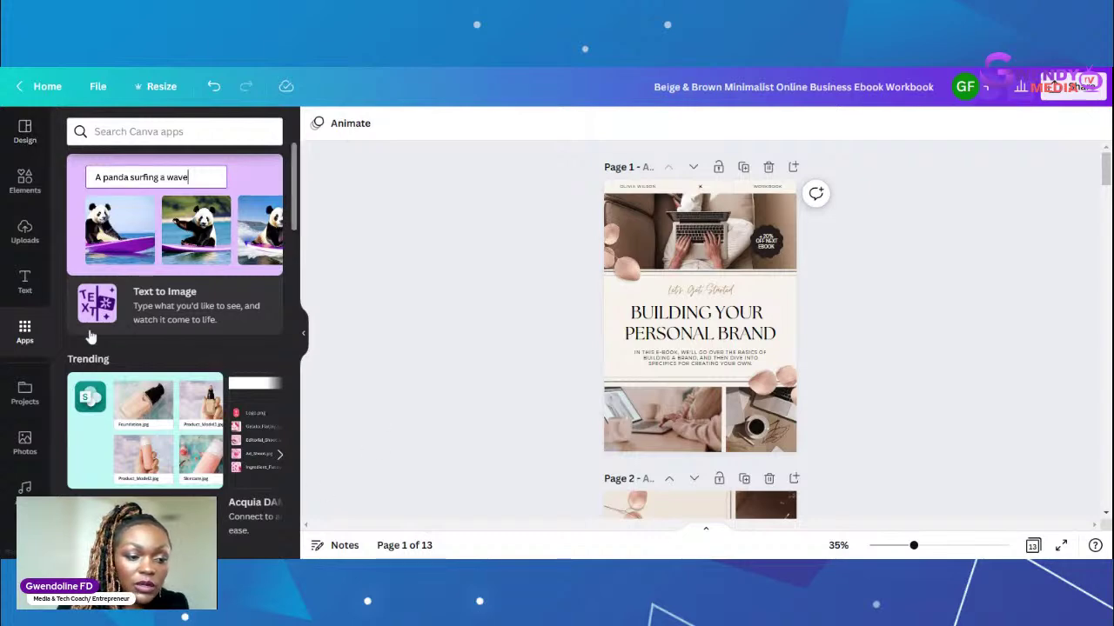
pyautogui.click(25, 132)
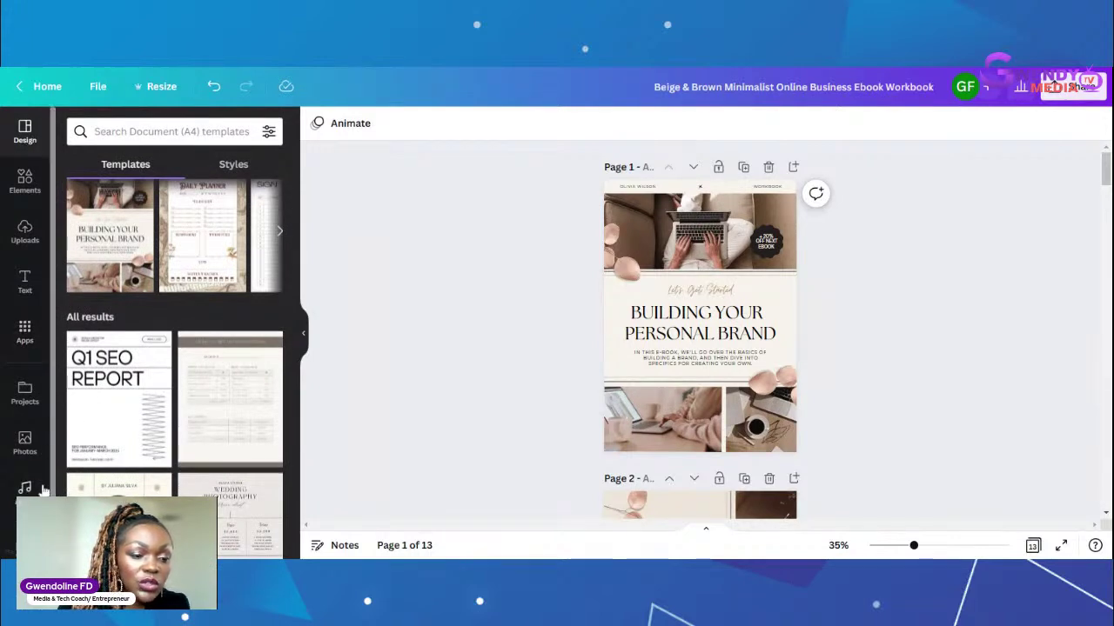
# Step: Open the backgrounds library, browse its categories and the full Food collection, and return to all backgrounds
pyautogui.scroll(-1, 24, 488)
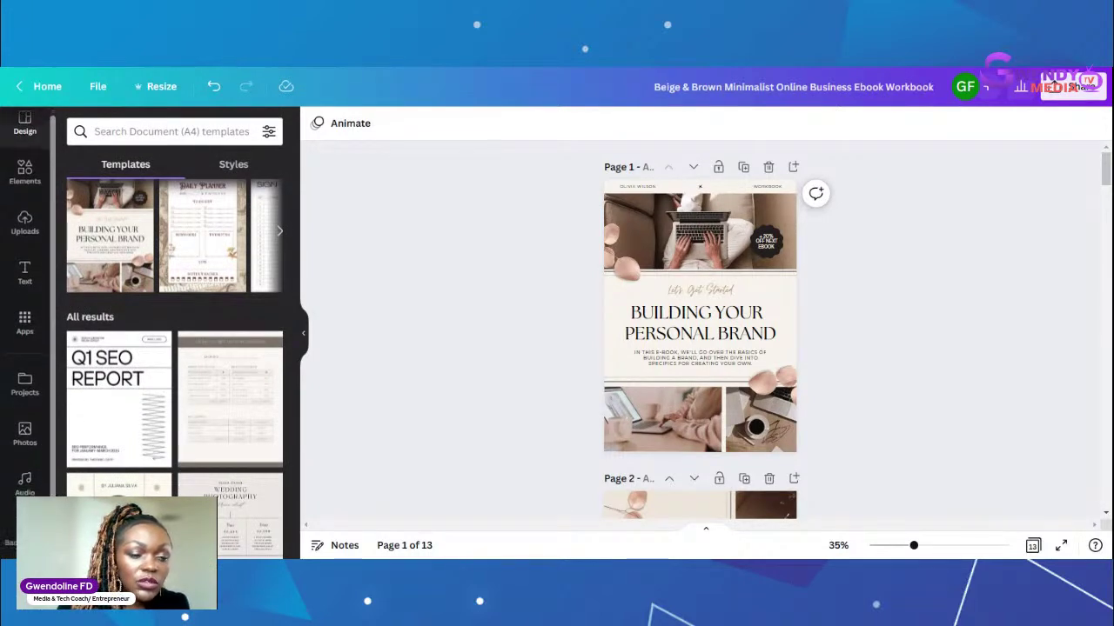
pyautogui.click(25, 526)
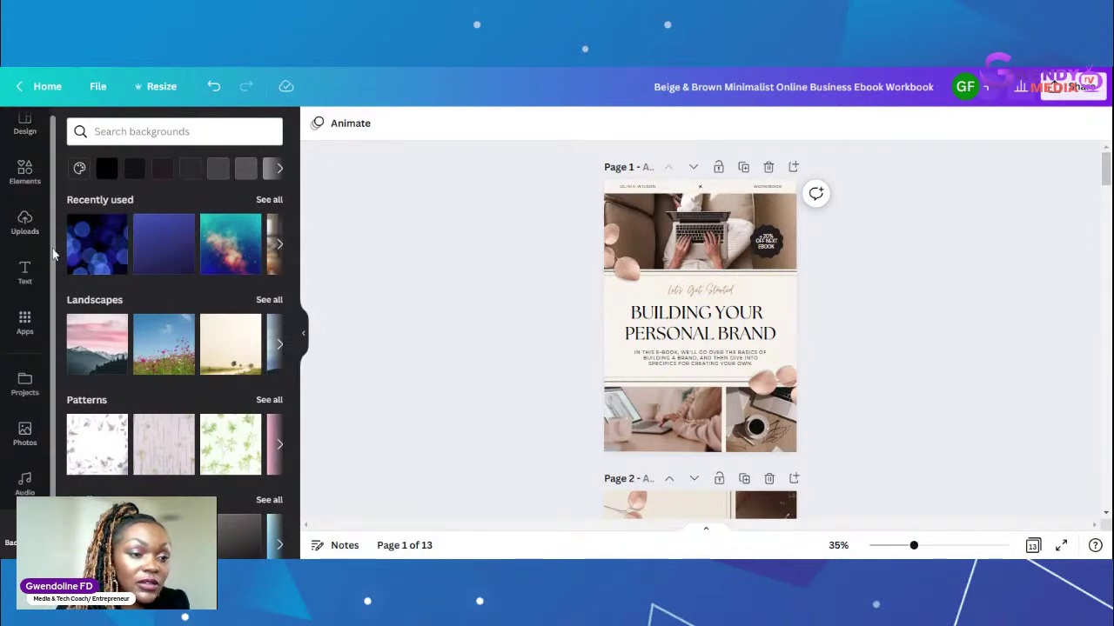
pyautogui.scroll(1, 54, 253)
pyautogui.scroll(-1, 52, 244)
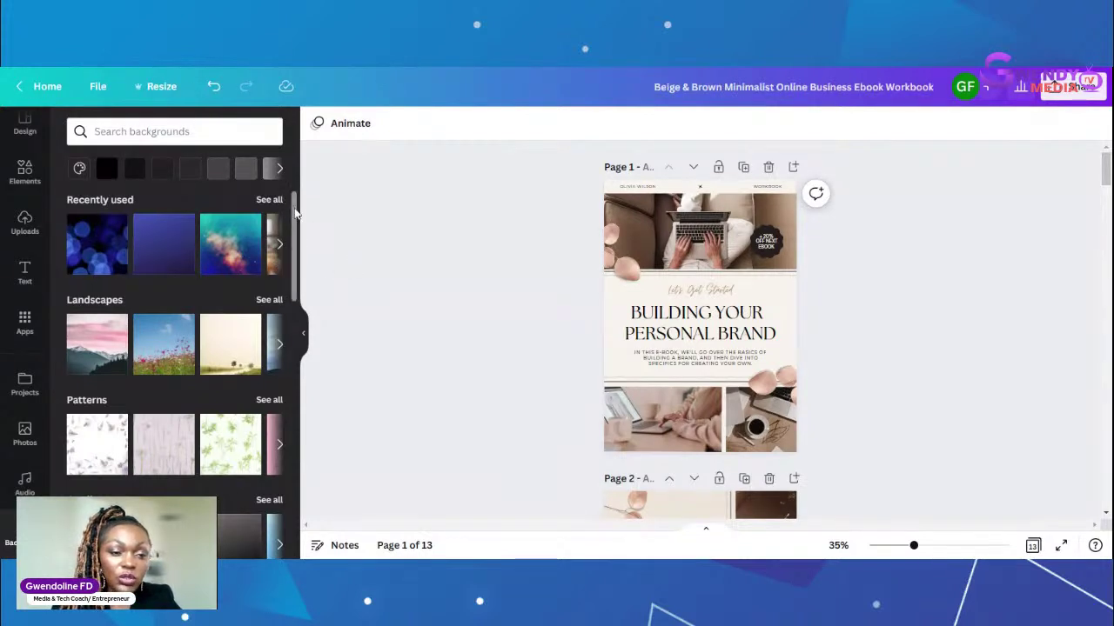
pyautogui.moveTo(295, 213); pyautogui.dragTo(291, 342)
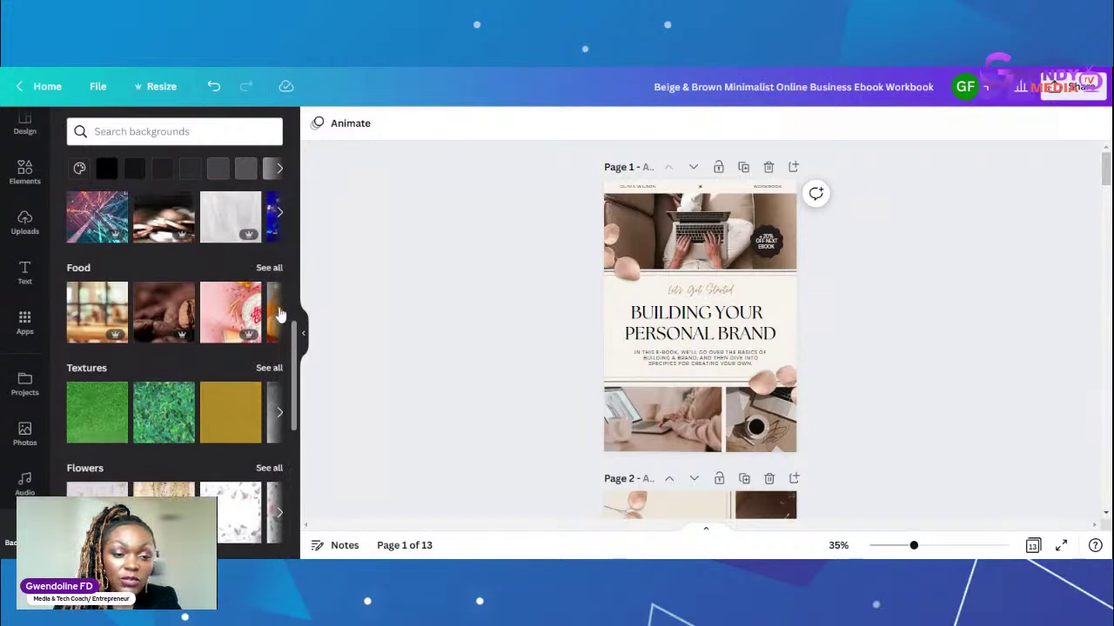
pyautogui.click(279, 314)
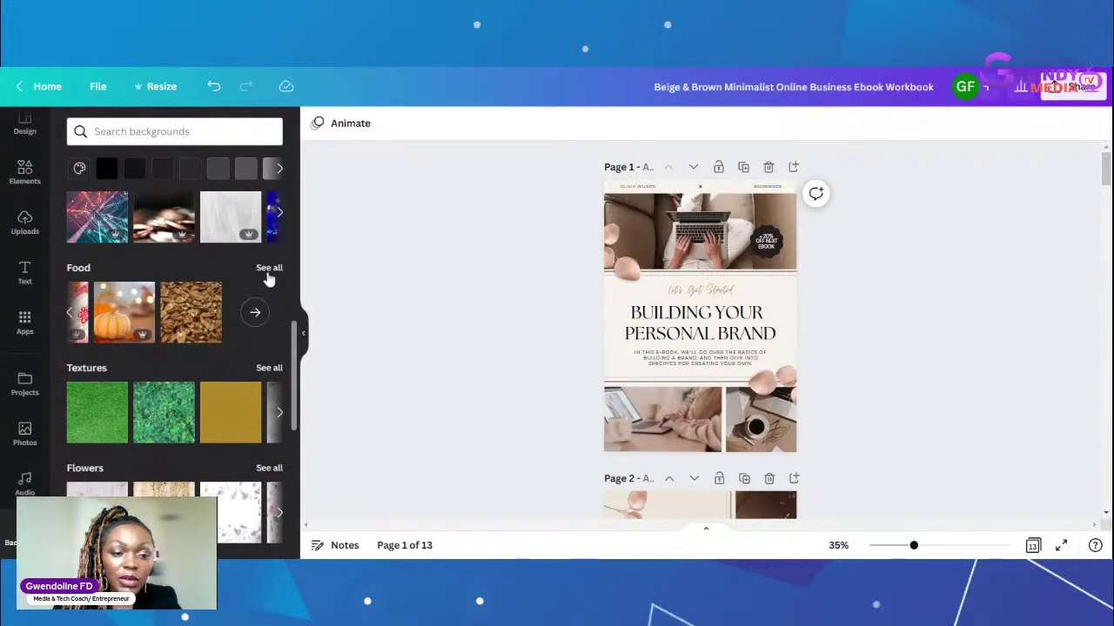
pyautogui.click(268, 269)
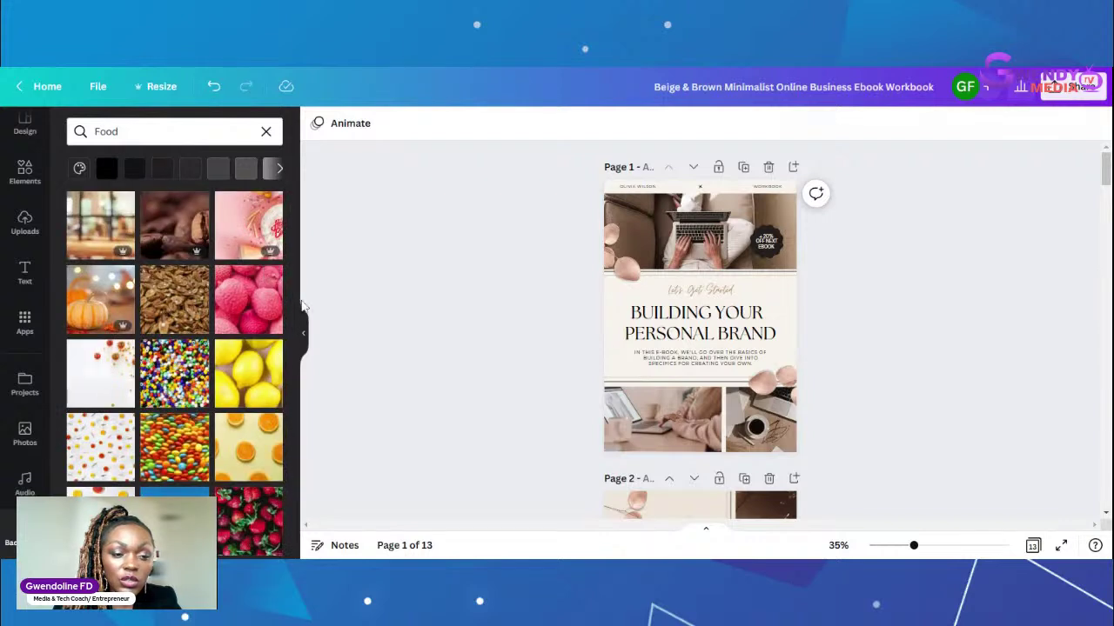
pyautogui.moveTo(295, 284); pyautogui.dragTo(291, 426)
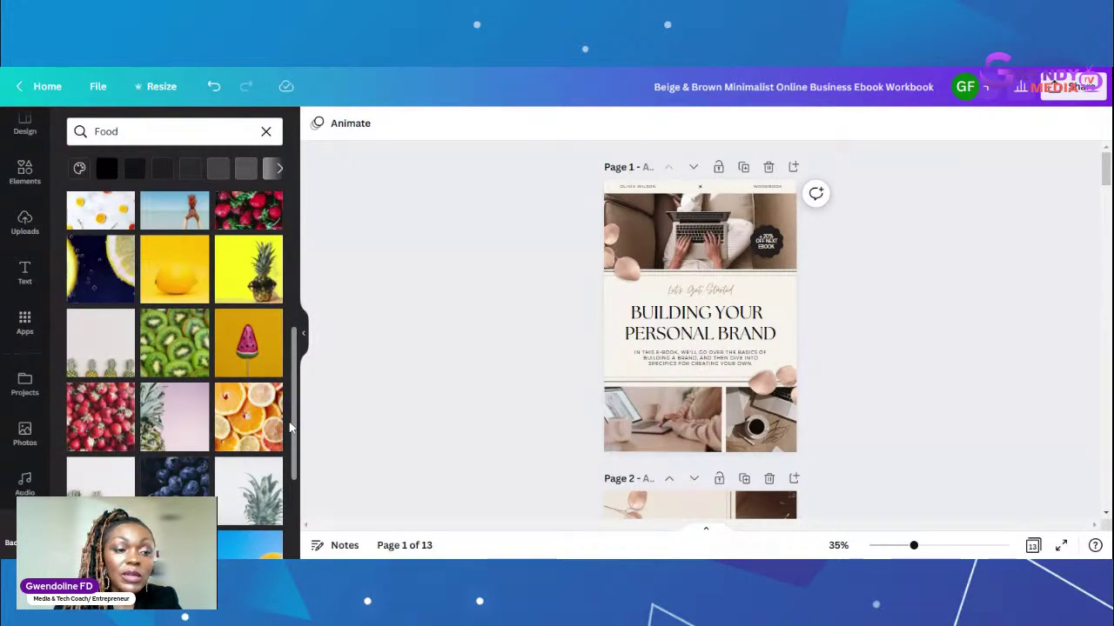
pyautogui.scroll(5, 291, 426)
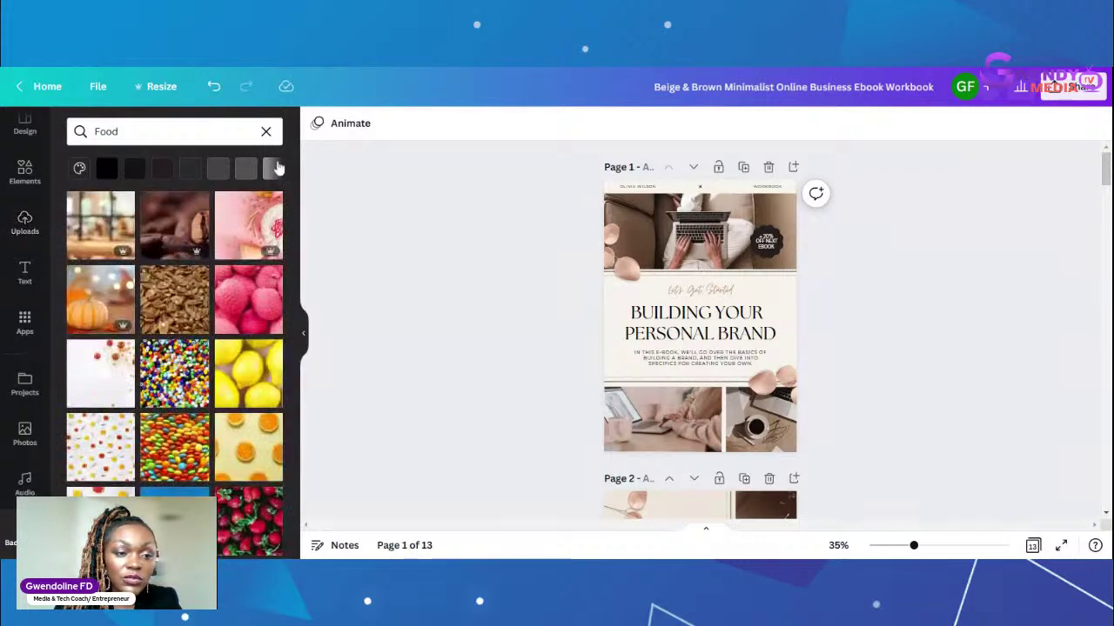
pyautogui.click(265, 131)
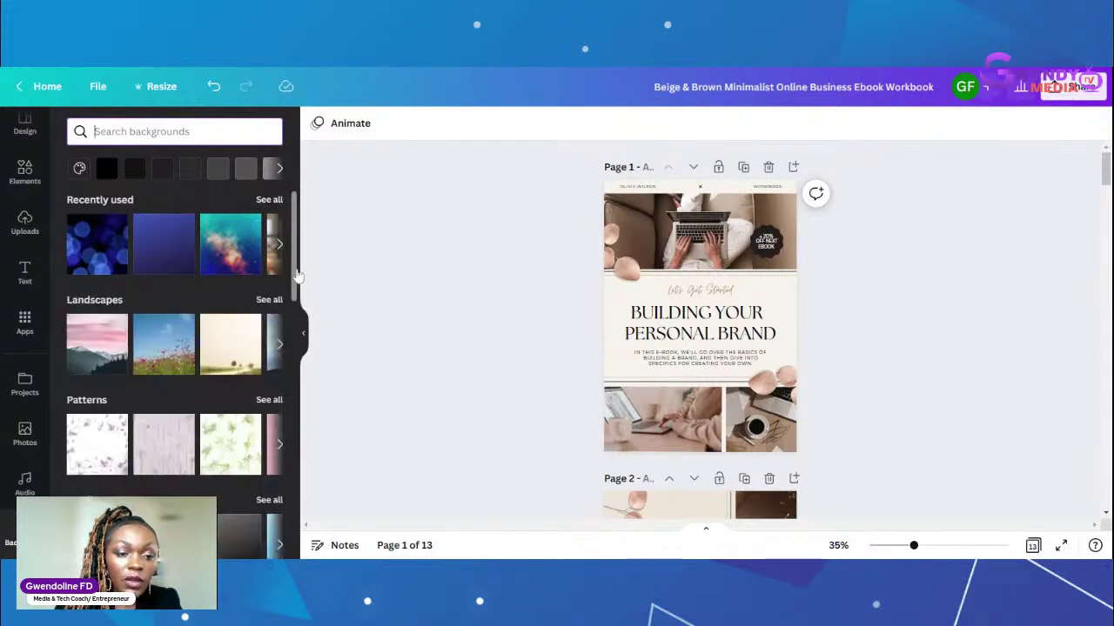
# Step: Find the plain coral gradient among all background results and apply it to the page 1 cover
pyautogui.moveTo(296, 272); pyautogui.dragTo(295, 423)
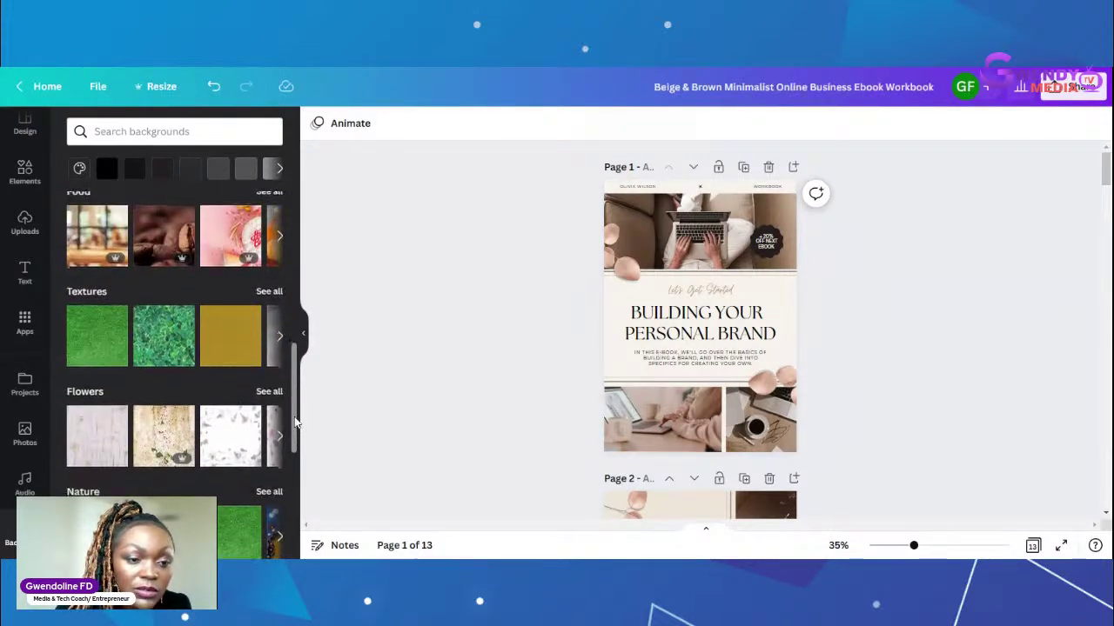
pyautogui.moveTo(296, 422); pyautogui.dragTo(294, 520)
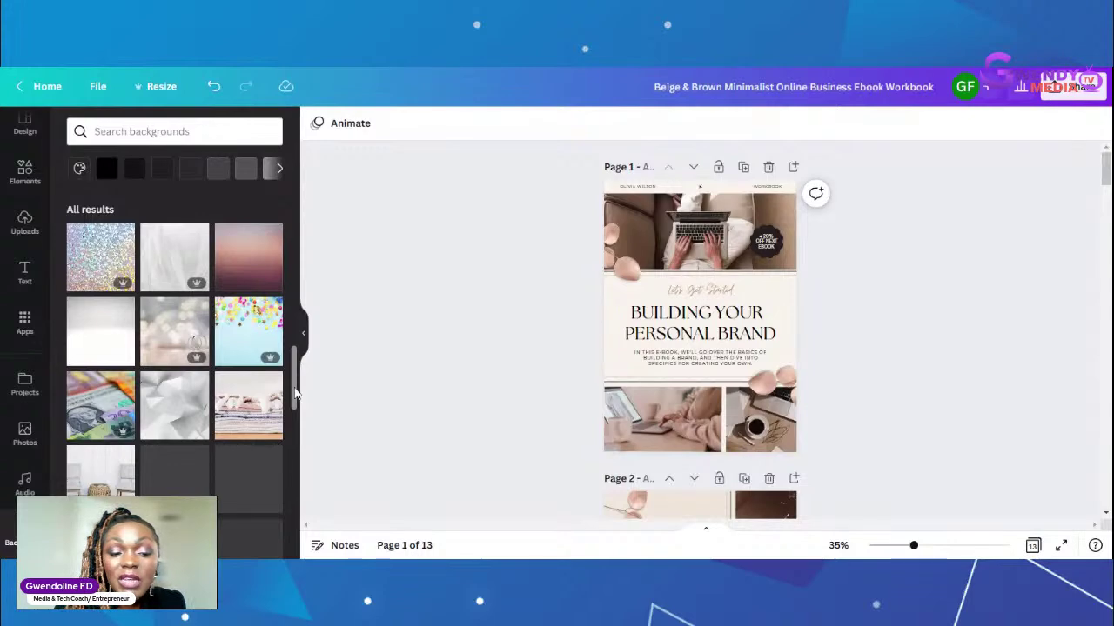
pyautogui.moveTo(294, 393); pyautogui.dragTo(291, 476)
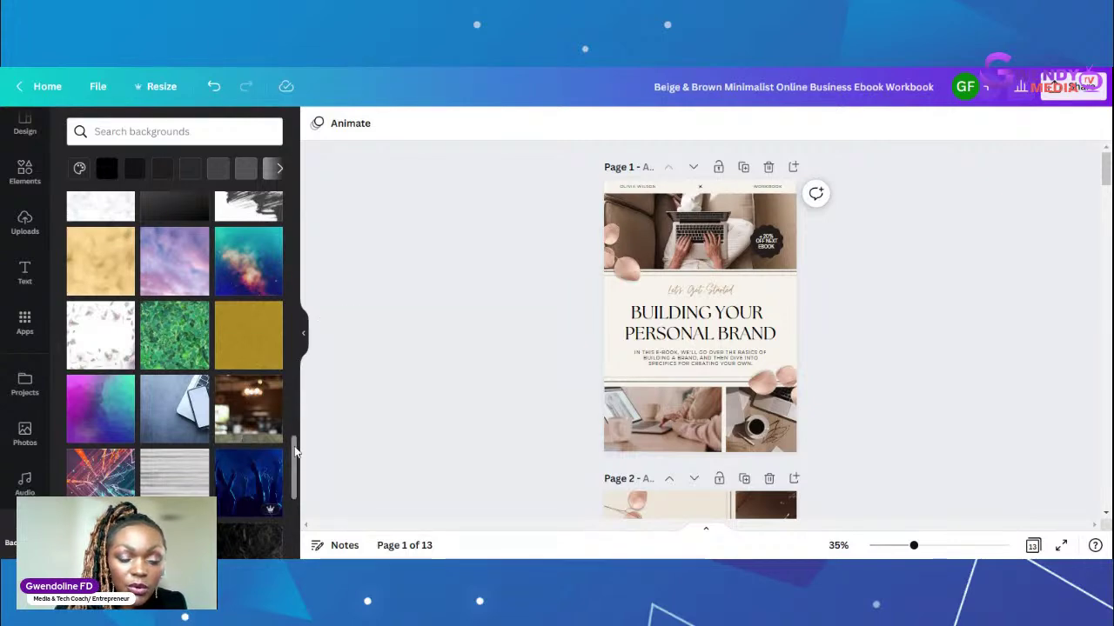
pyautogui.moveTo(294, 451); pyautogui.dragTo(293, 514)
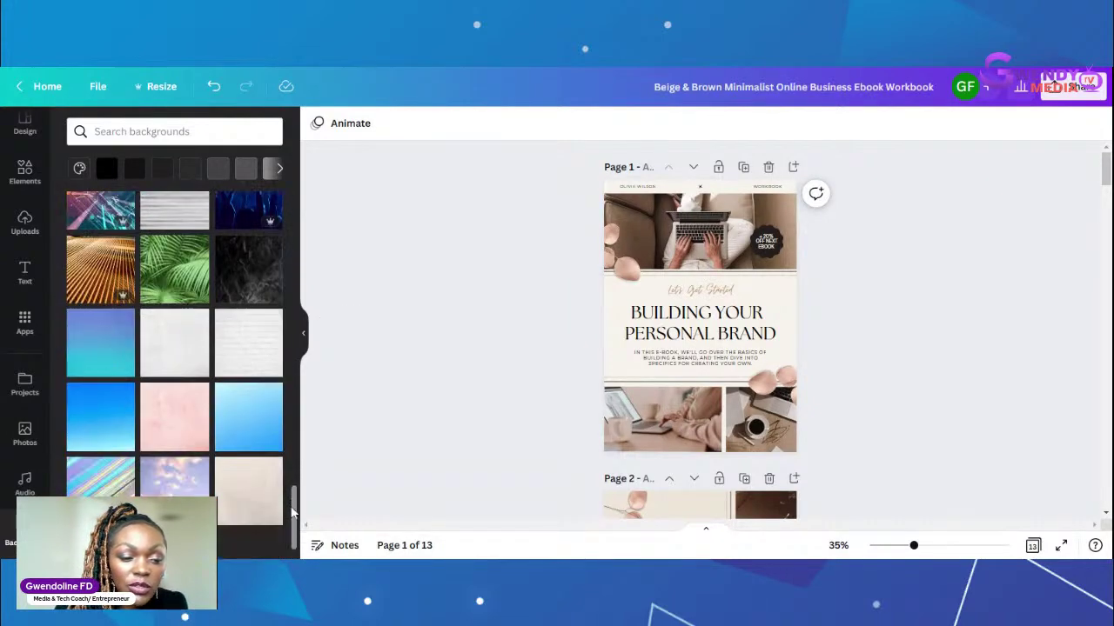
pyautogui.scroll(-1, 293, 514)
pyautogui.scroll(-3, 292, 514)
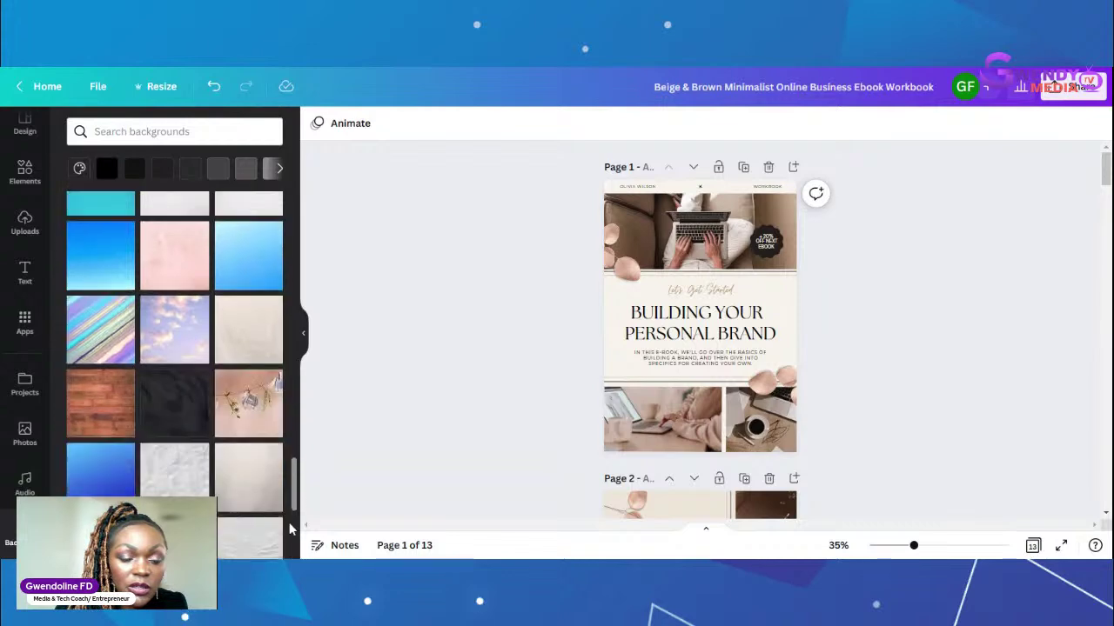
pyautogui.moveTo(293, 492); pyautogui.dragTo(297, 511)
pyautogui.scroll(-1, 297, 513)
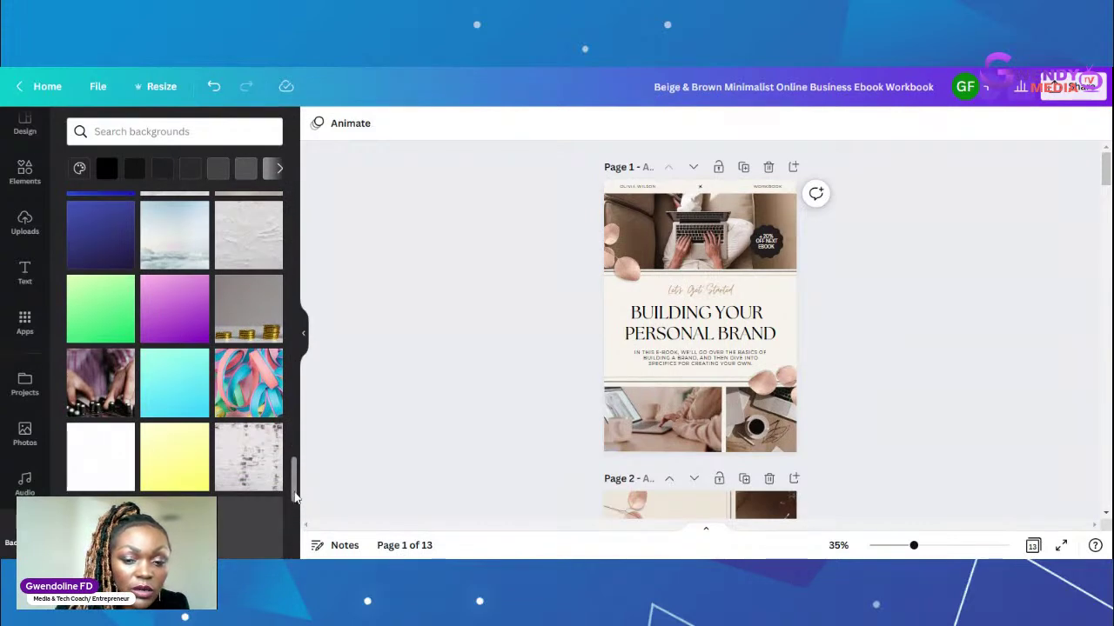
pyautogui.moveTo(295, 497); pyautogui.dragTo(295, 503)
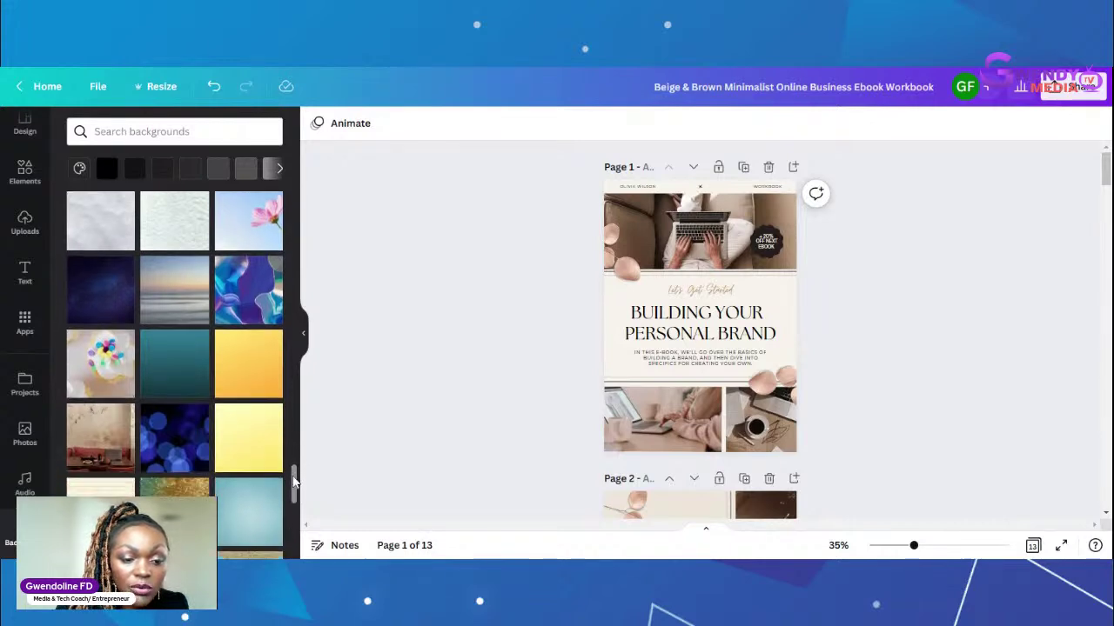
pyautogui.moveTo(294, 474); pyautogui.dragTo(294, 535)
pyautogui.scroll(-1, 294, 535)
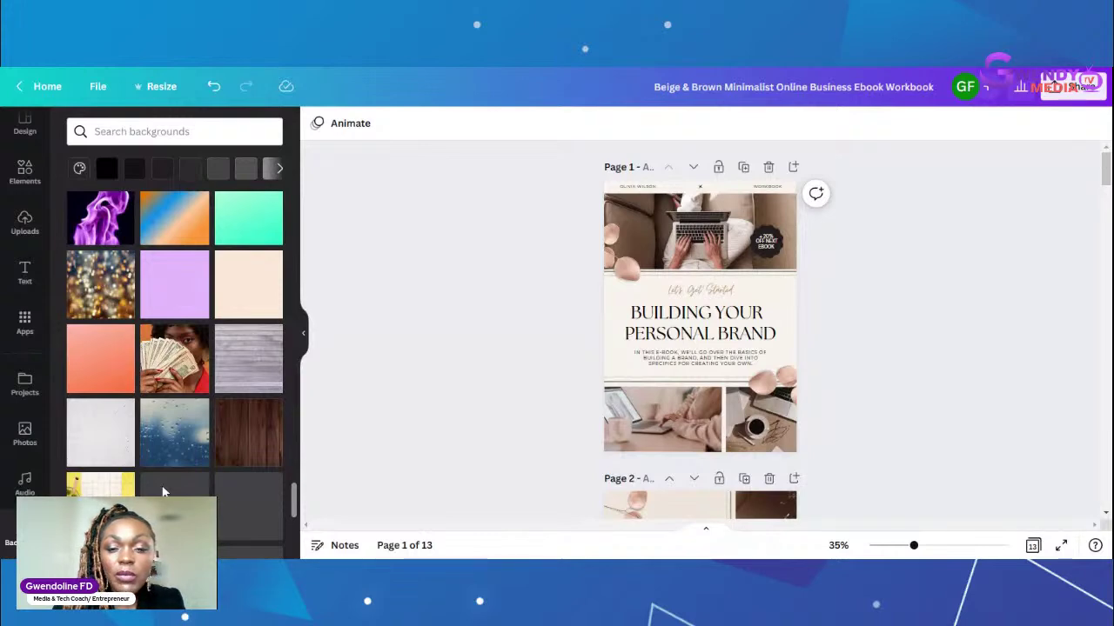
pyautogui.click(101, 358)
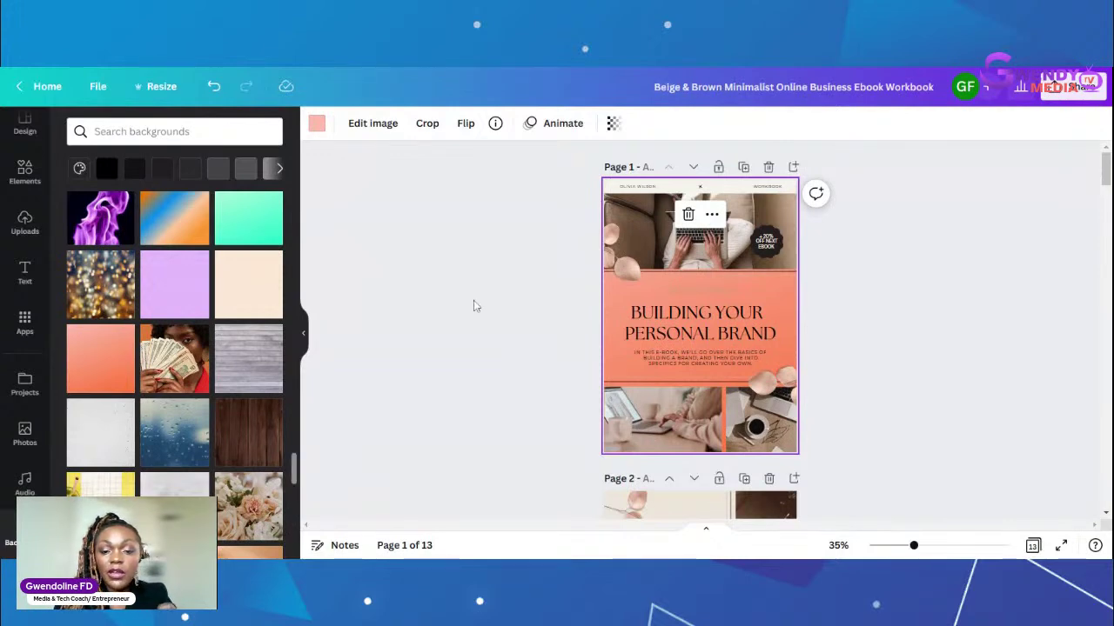
# Step: Recolor the cover's "Let's Get Started" text dark brown from the photo colors and apply that color change across all pages
pyautogui.click(691, 290)
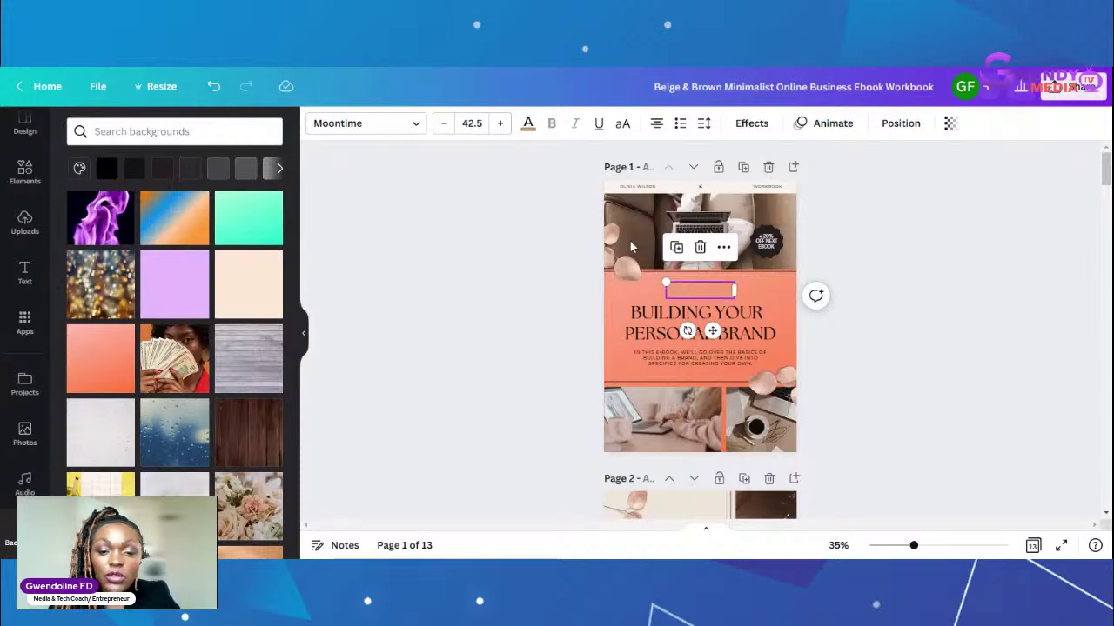
pyautogui.click(528, 125)
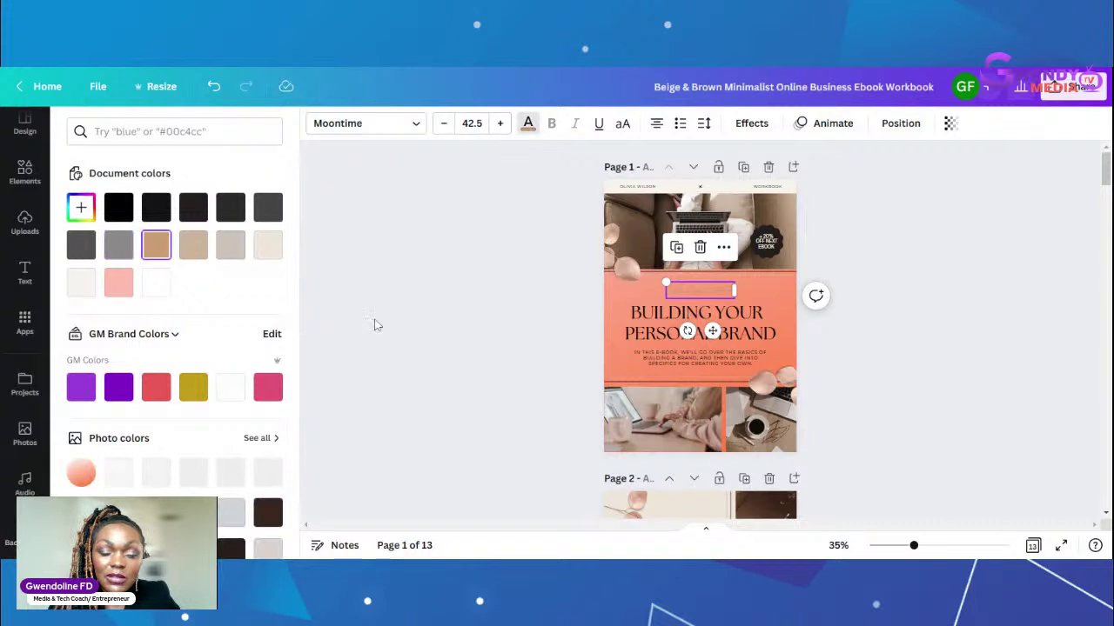
pyautogui.click(269, 514)
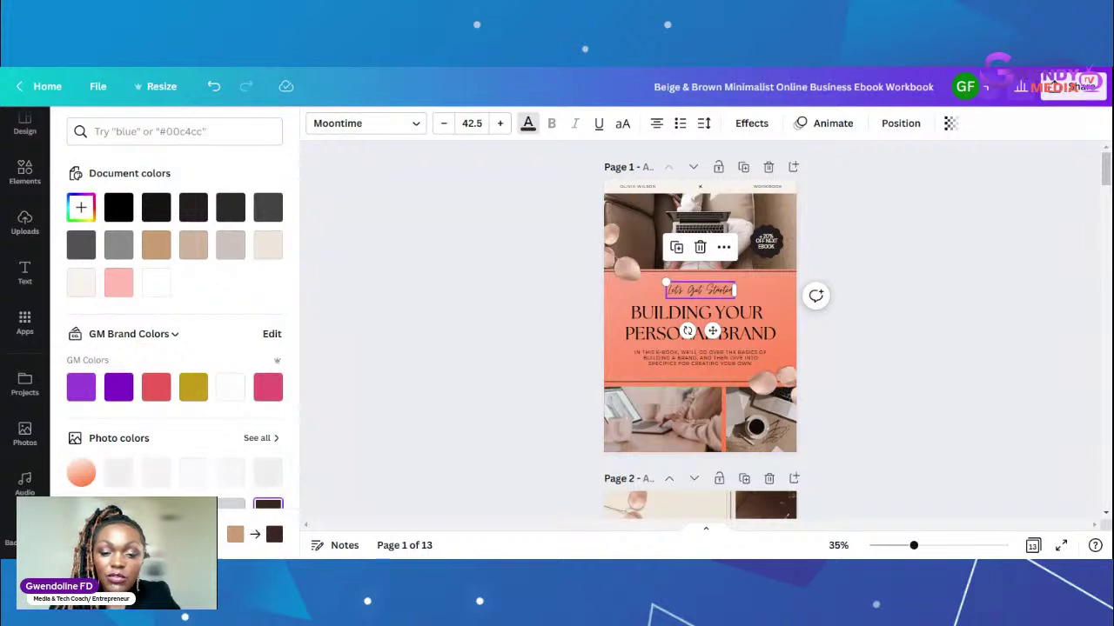
pyautogui.click(139, 534)
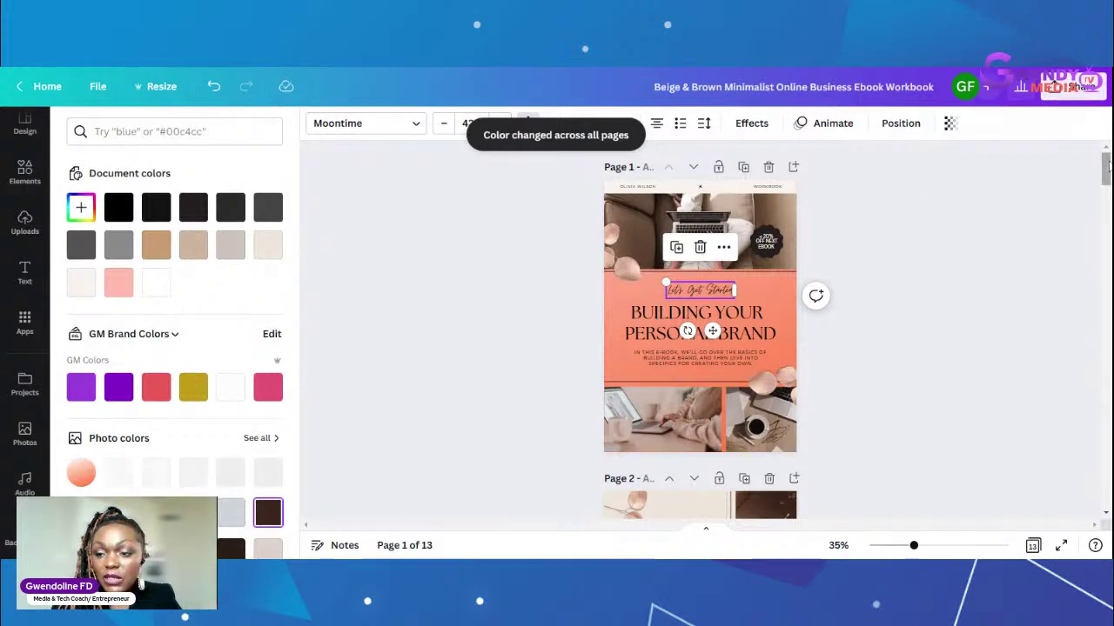
# Step: Apply the same coral gradient background to the Table of Contents page
pyautogui.moveTo(1107, 165); pyautogui.dragTo(1107, 199)
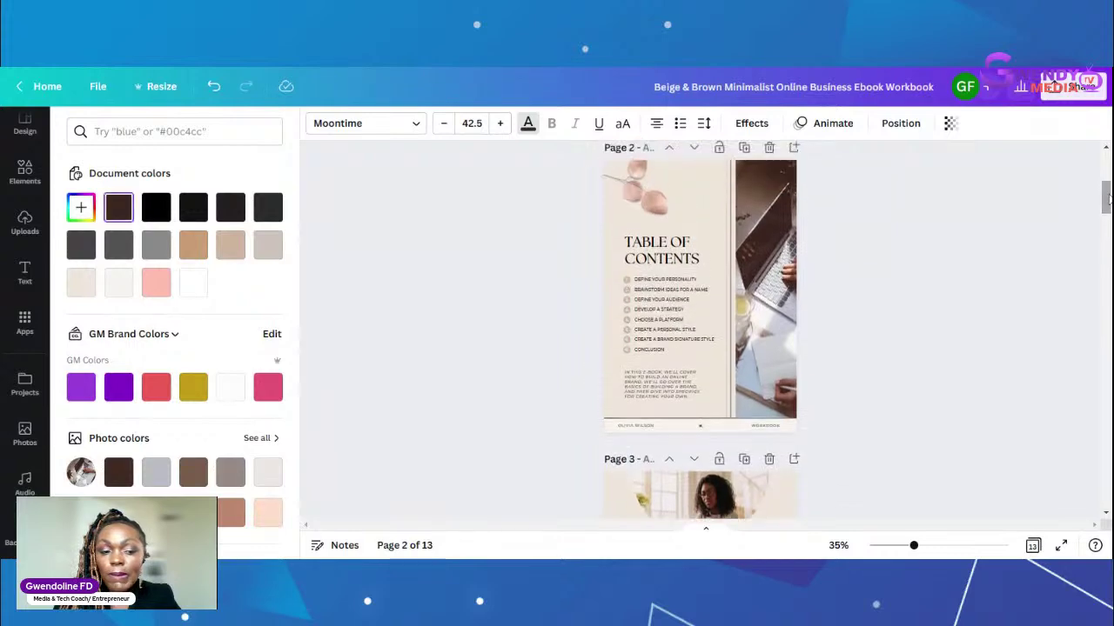
pyautogui.click(701, 182)
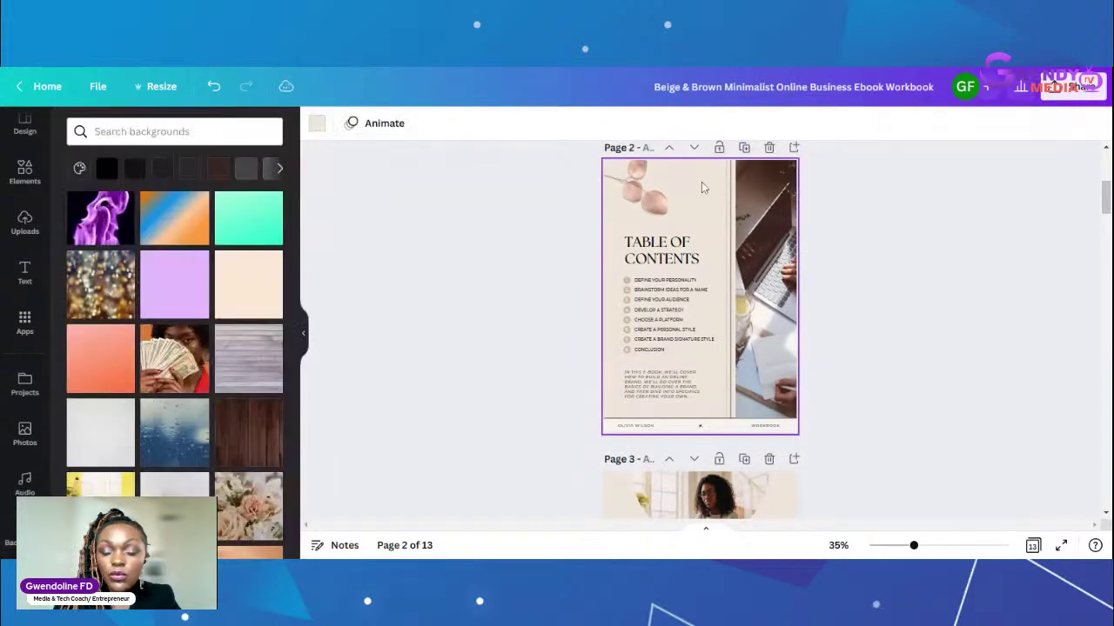
pyautogui.click(112, 365)
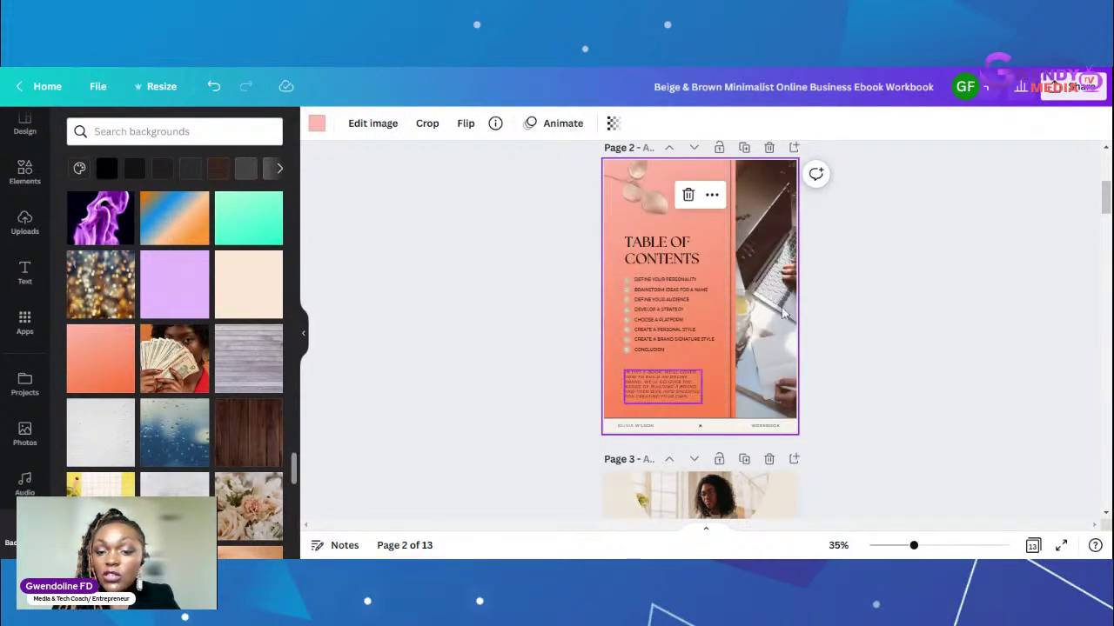
# Step: Apply the coral gradient background to page 3, the author introduction page
pyautogui.moveTo(1106, 198)
pyautogui.mouseDown()
pyautogui.moveTo(1106, 165)
pyautogui.moveTo(1106, 200)
pyautogui.mouseUp()
pyautogui.scroll(-3, 809, 264)
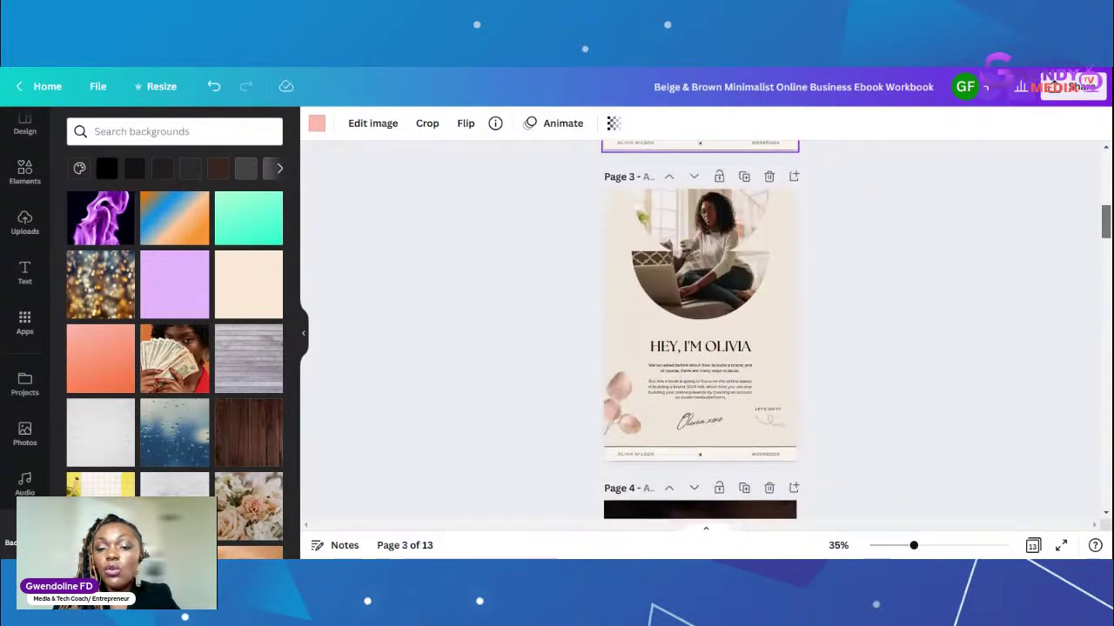
pyautogui.click(783, 280)
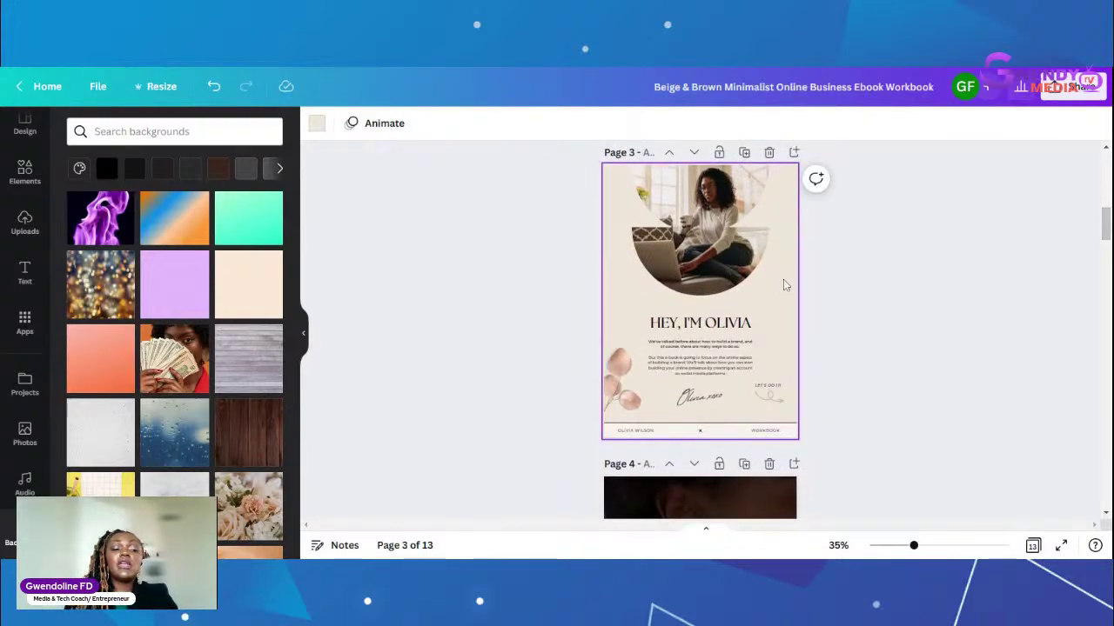
pyautogui.click(98, 369)
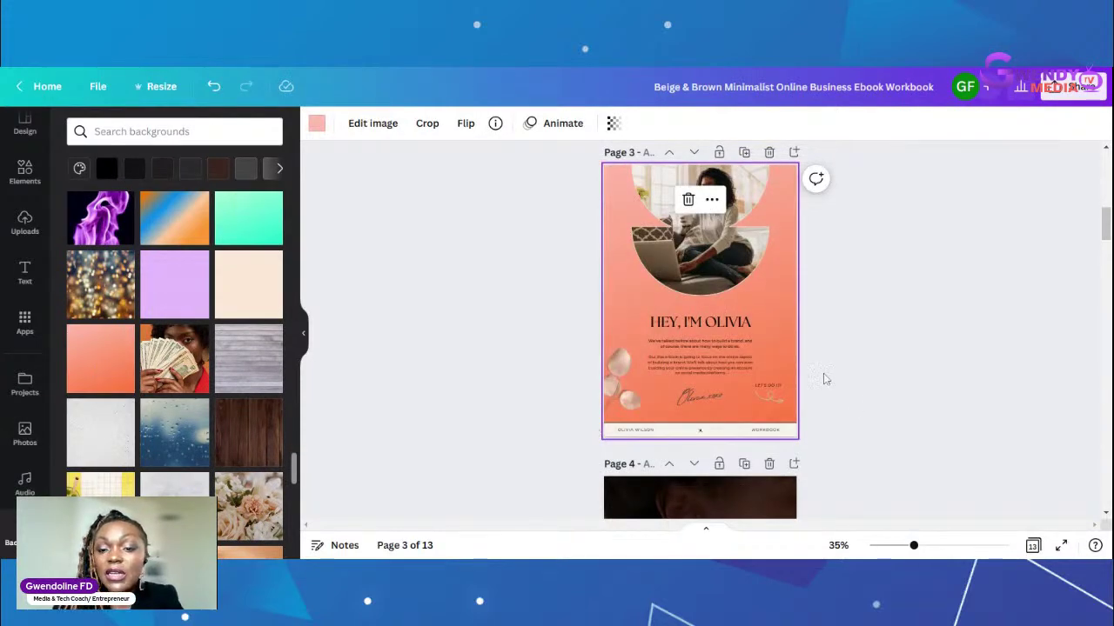
# Step: Skip the full-photo quote on page 4 and apply the coral gradient background to page 5, "Define Your Personality and Purpose"
pyautogui.moveTo(1107, 225); pyautogui.dragTo(1106, 256)
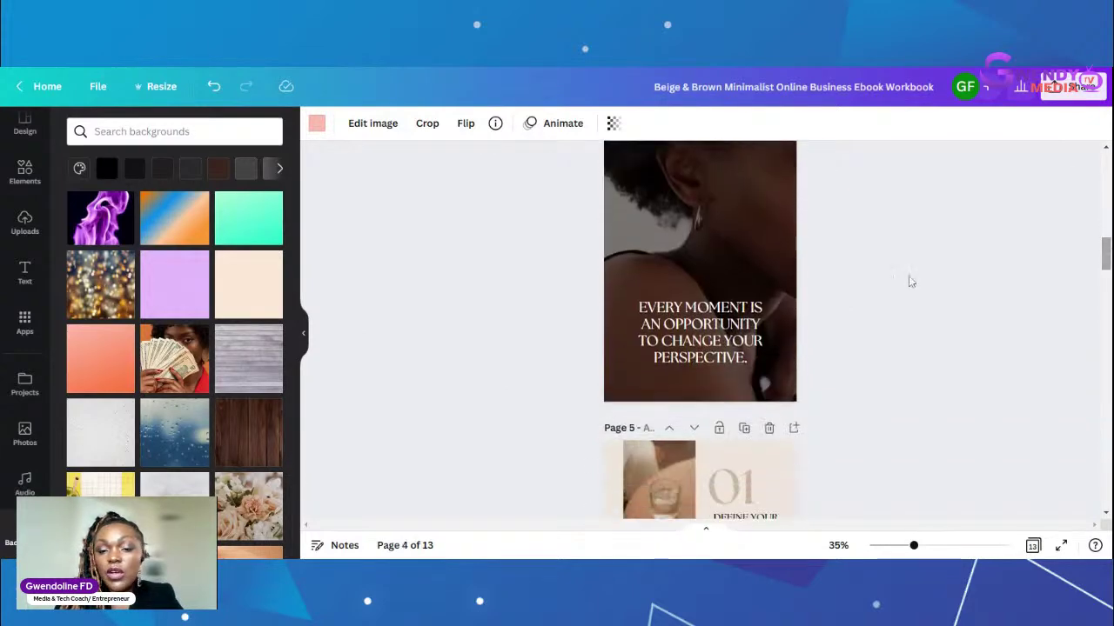
pyautogui.click(785, 292)
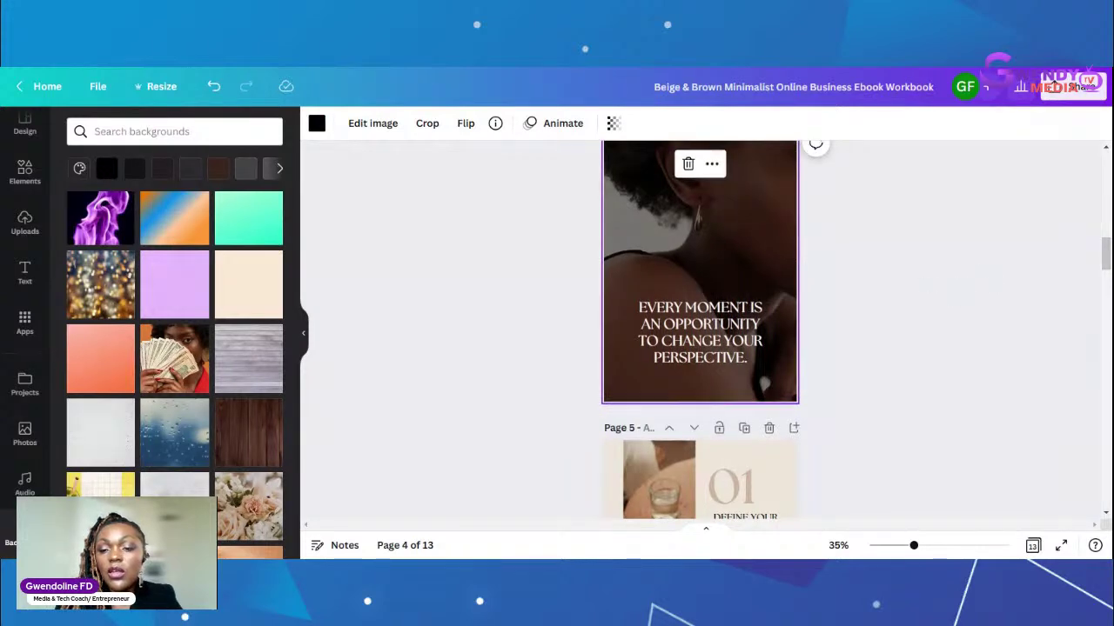
pyautogui.scroll(-5, 700, 330)
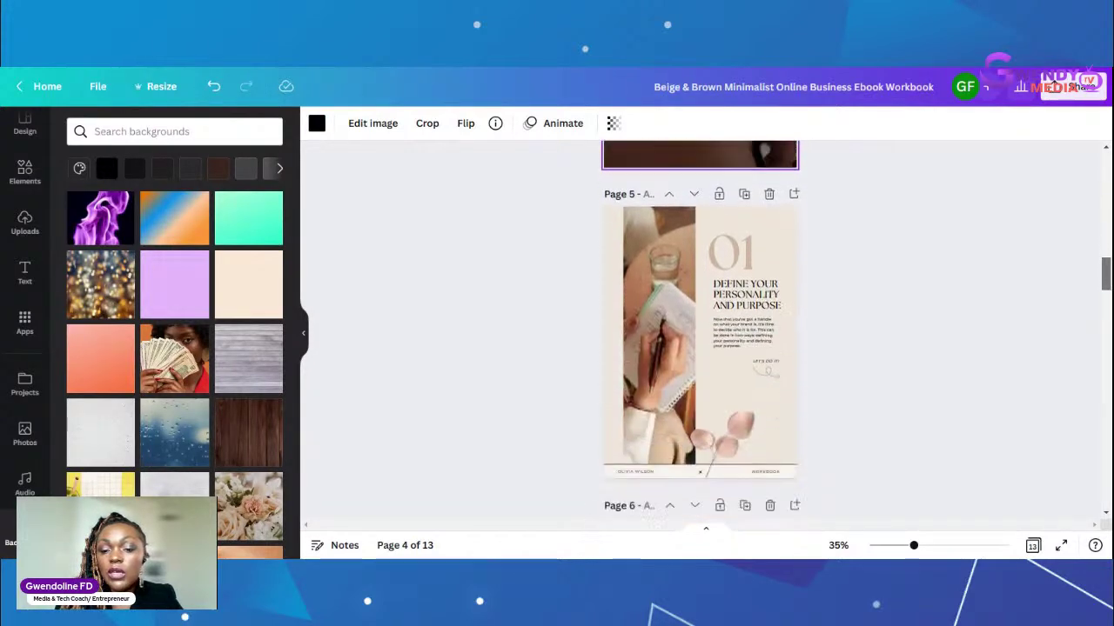
pyautogui.scroll(-1, 700, 331)
pyautogui.click(781, 205)
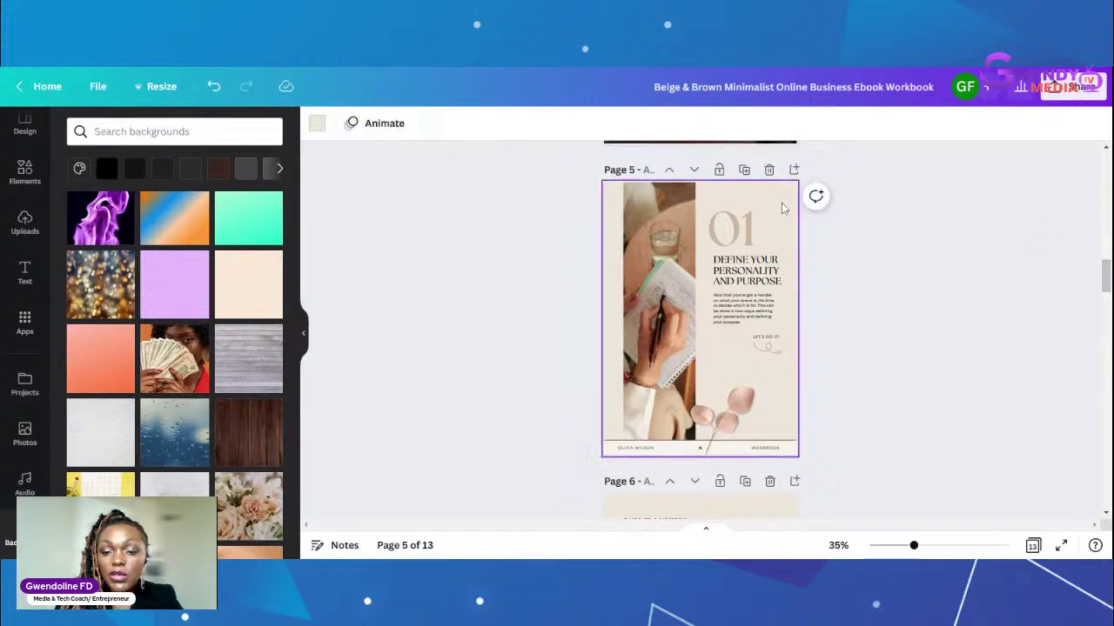
pyautogui.click(105, 363)
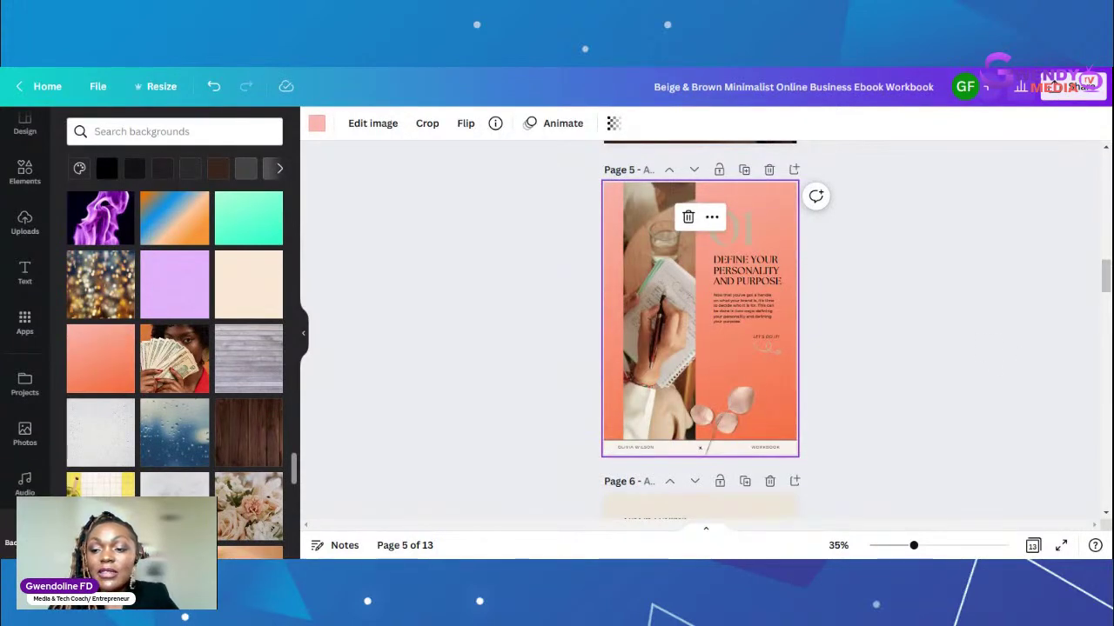
# Step: Apply the coral gradient background to page 6, "Your Notes", and page 7, "Come Up with a Strategy"
pyautogui.scroll(-5, 705, 330)
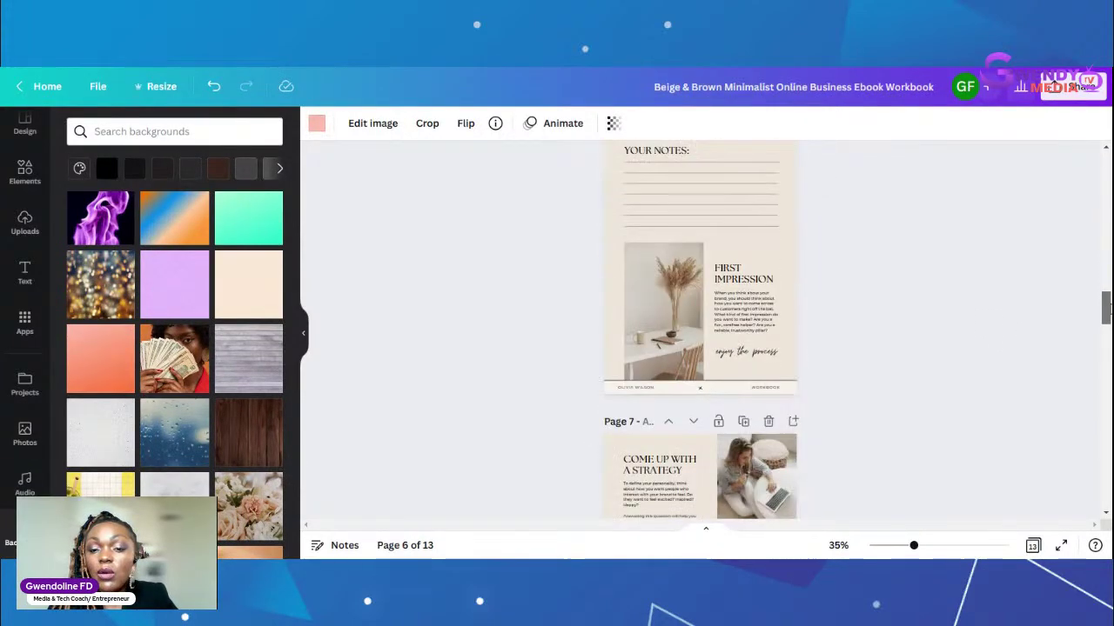
pyautogui.scroll(1, 701, 330)
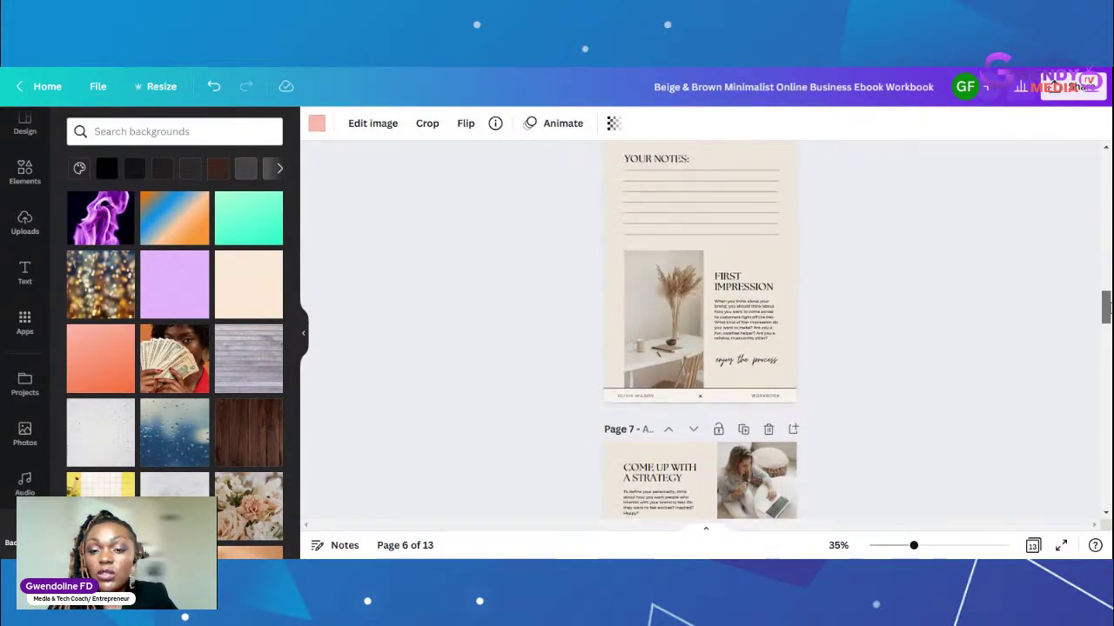
pyautogui.click(783, 193)
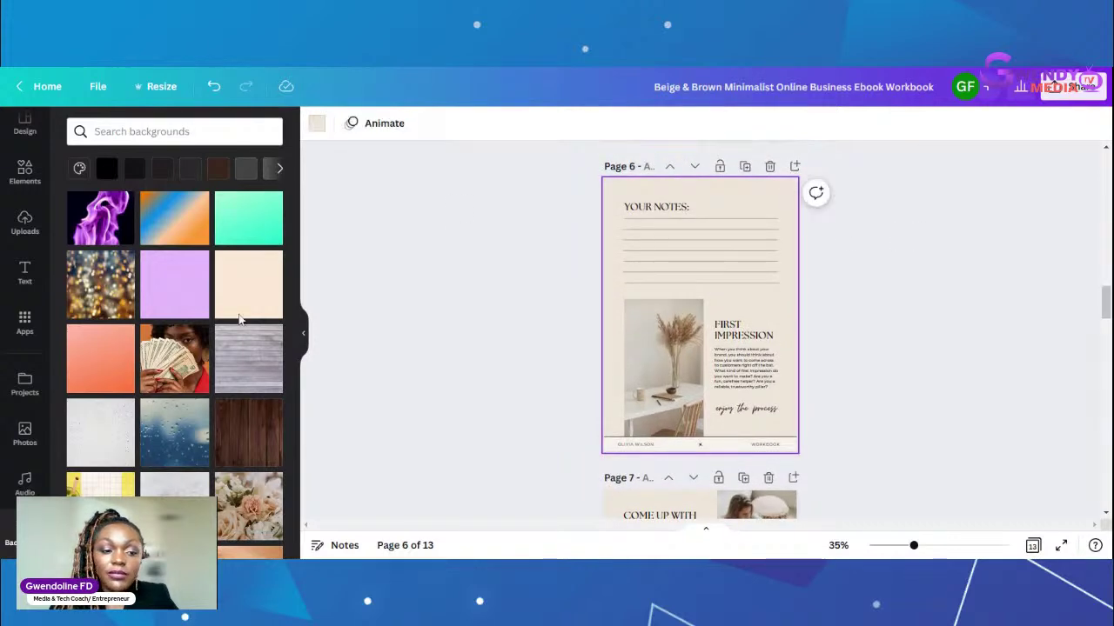
pyautogui.click(87, 363)
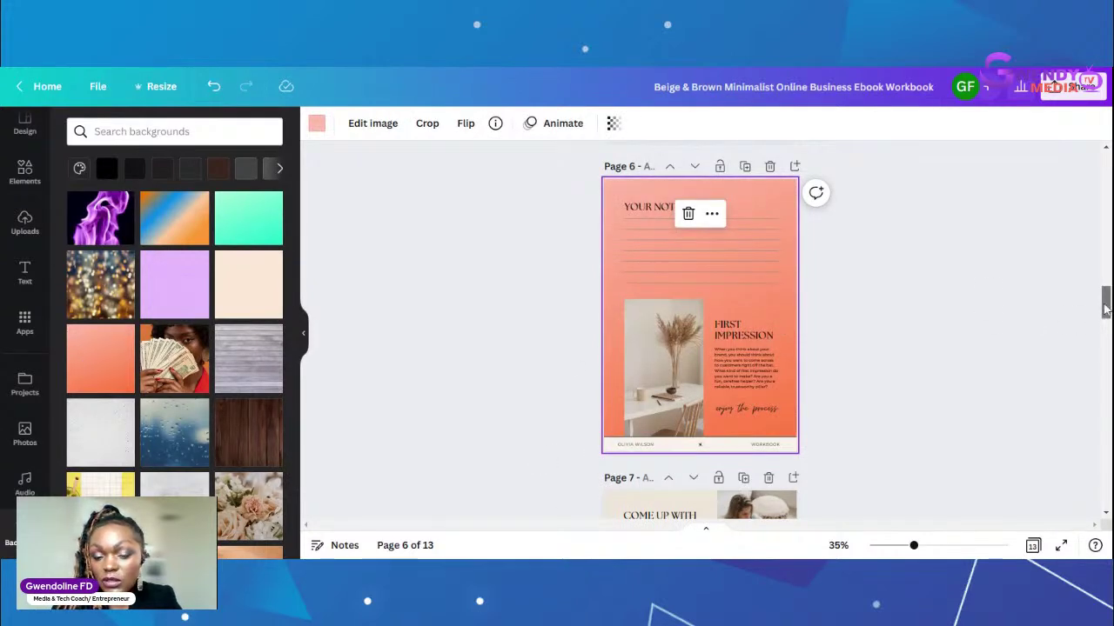
pyautogui.moveTo(1104, 302); pyautogui.dragTo(1106, 332)
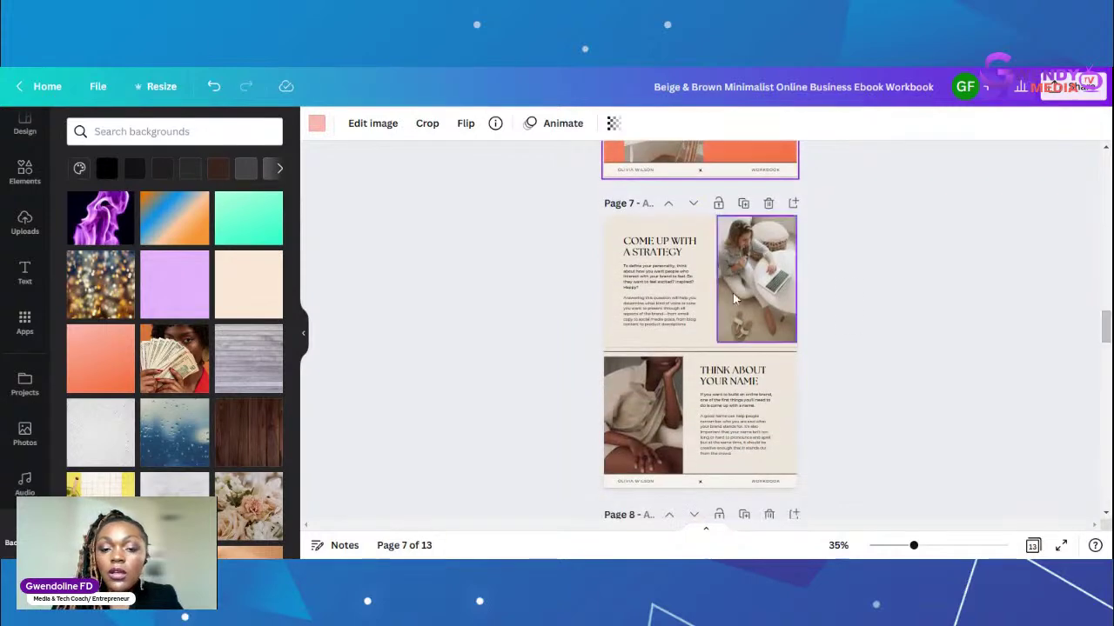
pyautogui.click(612, 225)
pyautogui.click(611, 225)
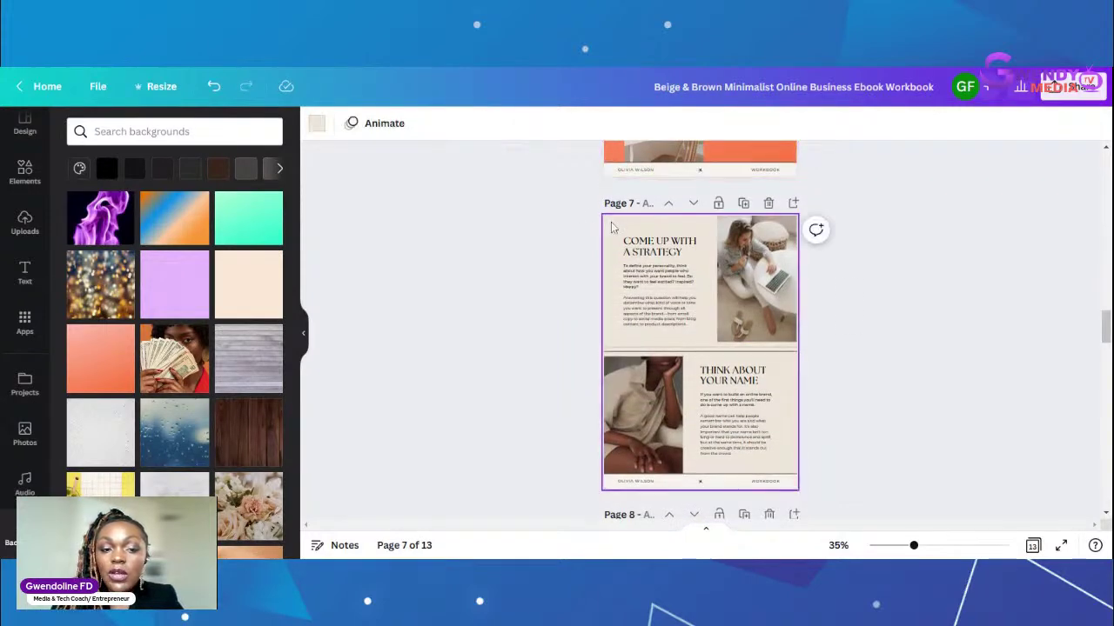
pyautogui.click(105, 358)
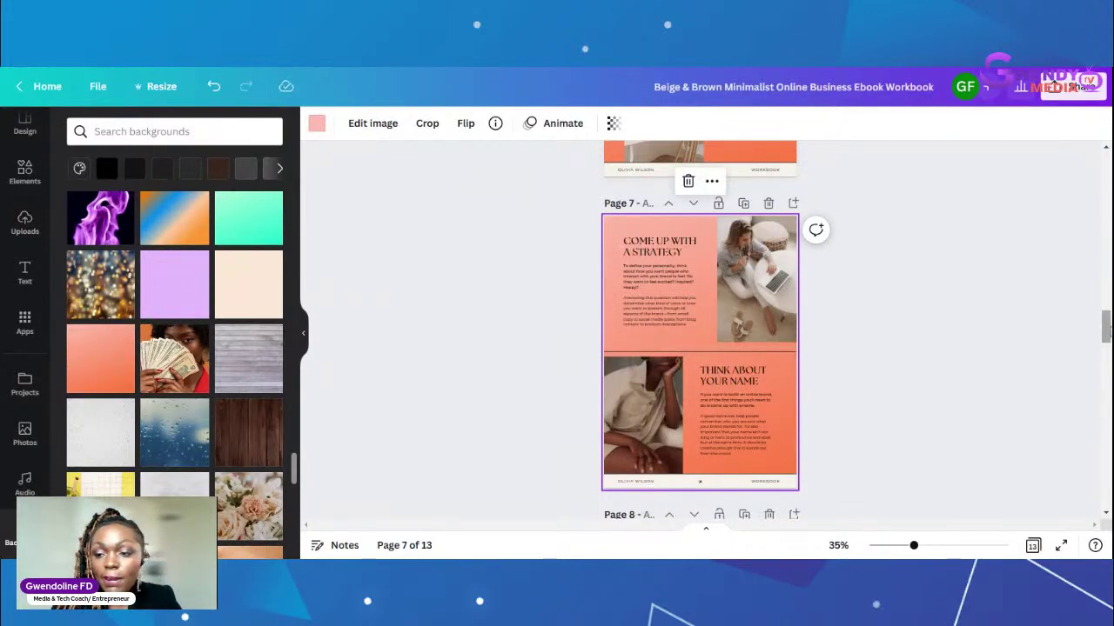
# Step: Apply the coral gradient background to page 8, "Develop a Strategy", and the page 9 Checklist
pyautogui.moveTo(1105, 331); pyautogui.dragTo(1107, 359)
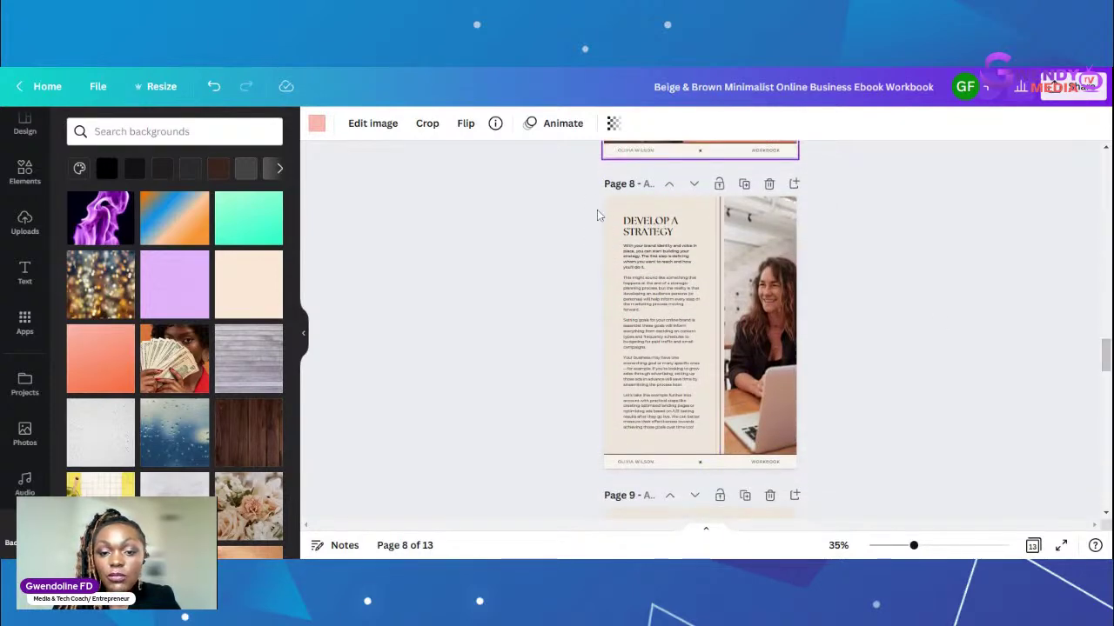
pyautogui.click(609, 213)
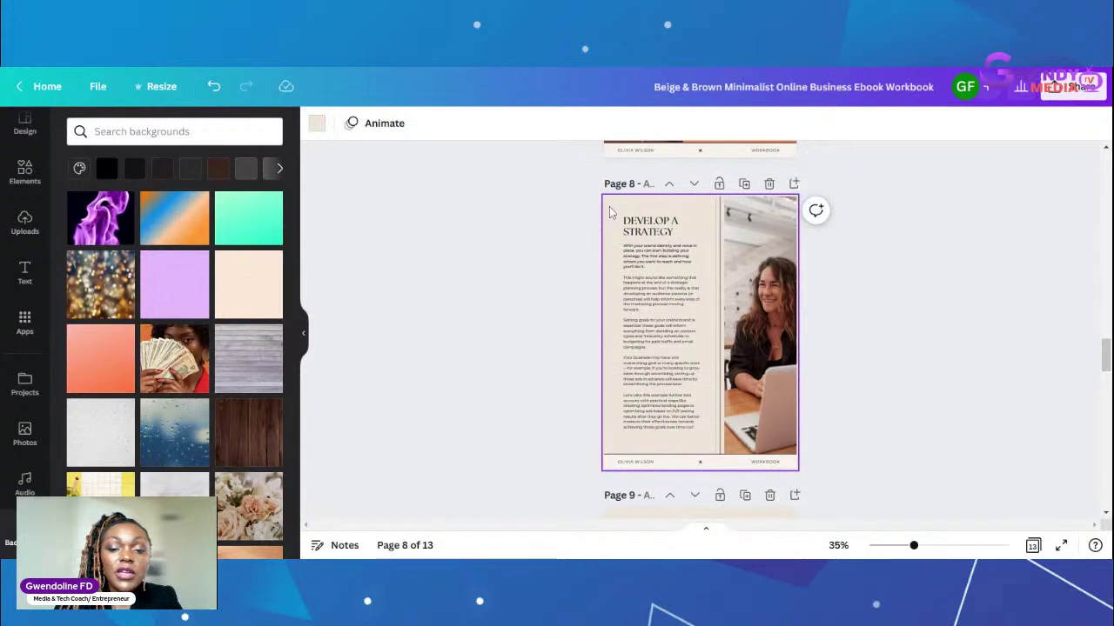
pyautogui.click(100, 374)
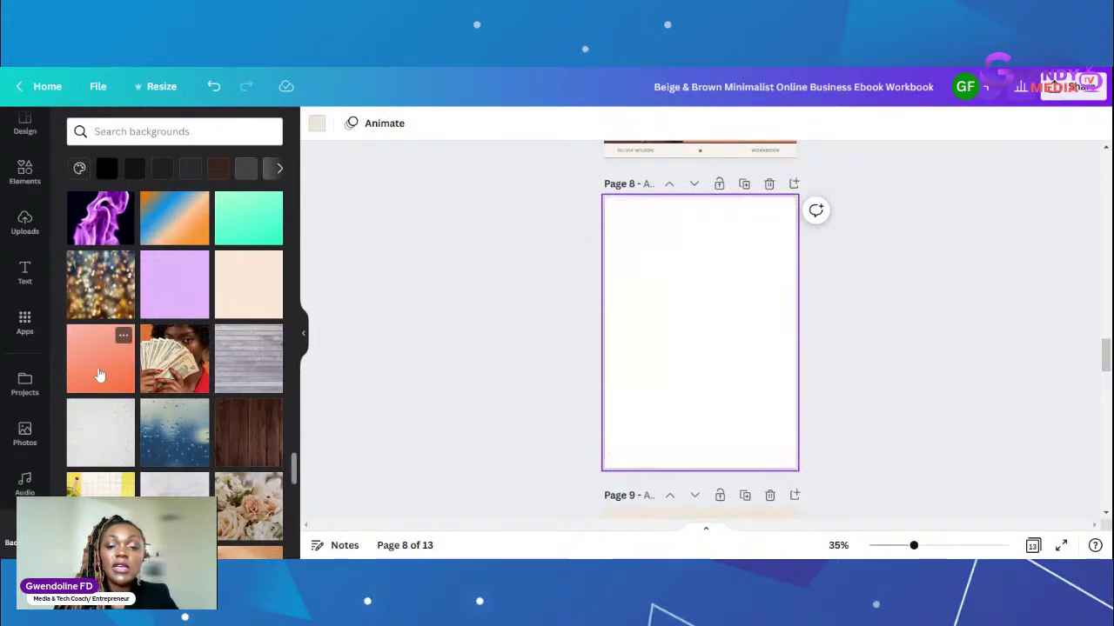
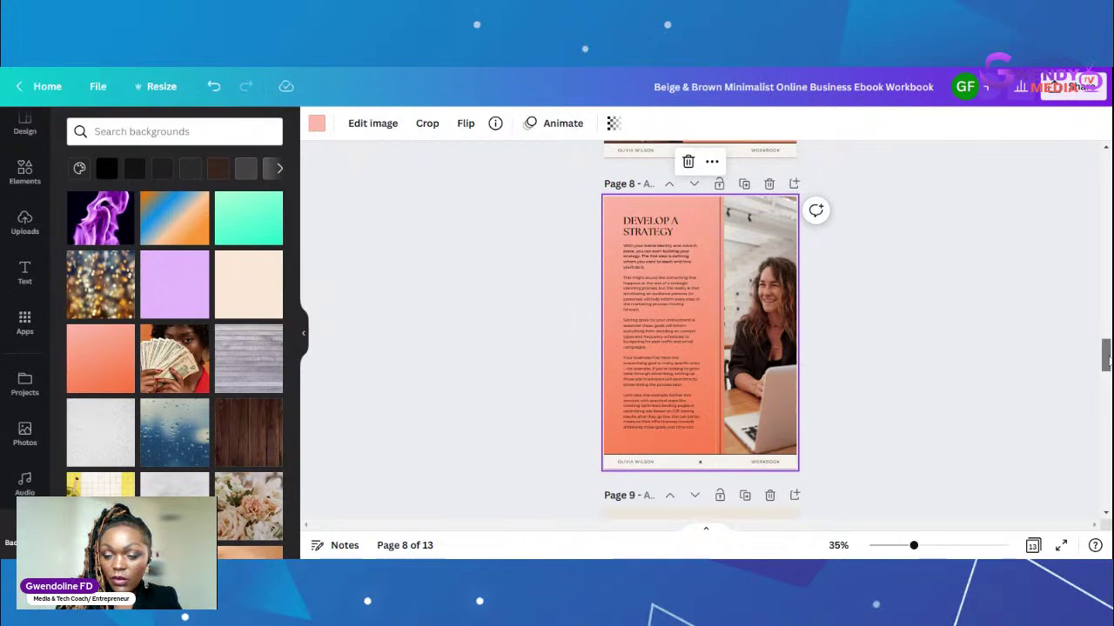
pyautogui.moveTo(1105, 355); pyautogui.dragTo(1107, 385)
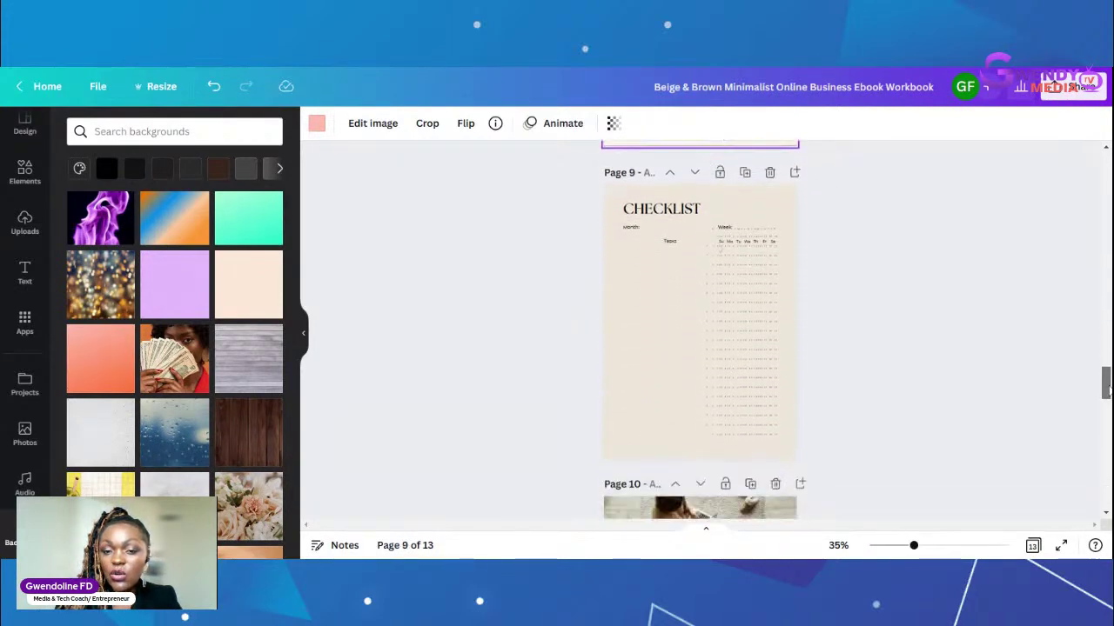
pyautogui.click(780, 195)
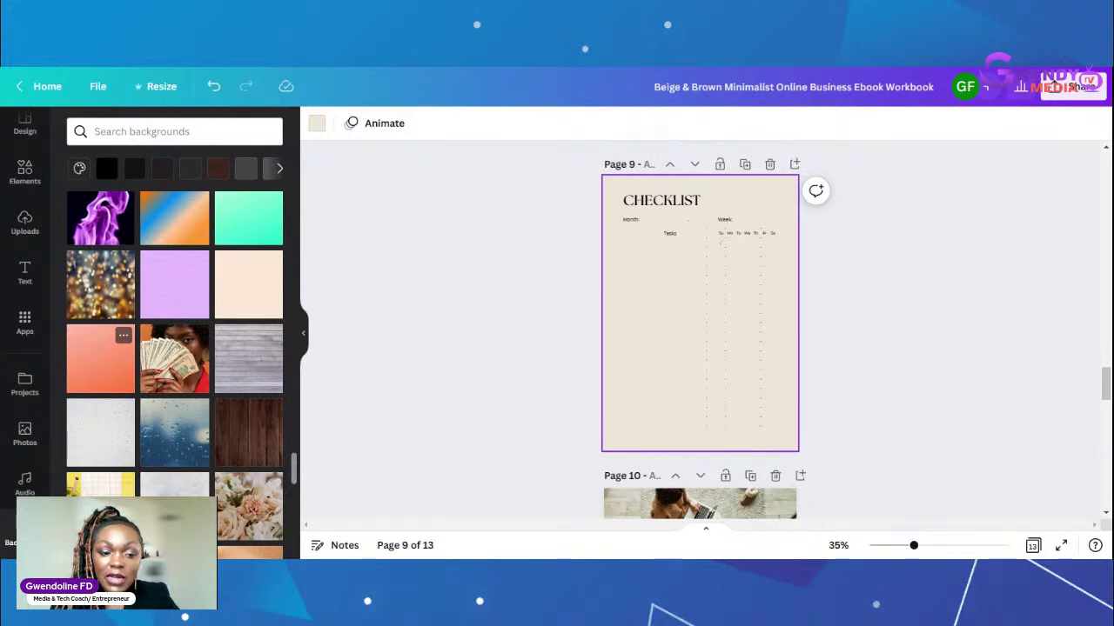
pyautogui.click(97, 372)
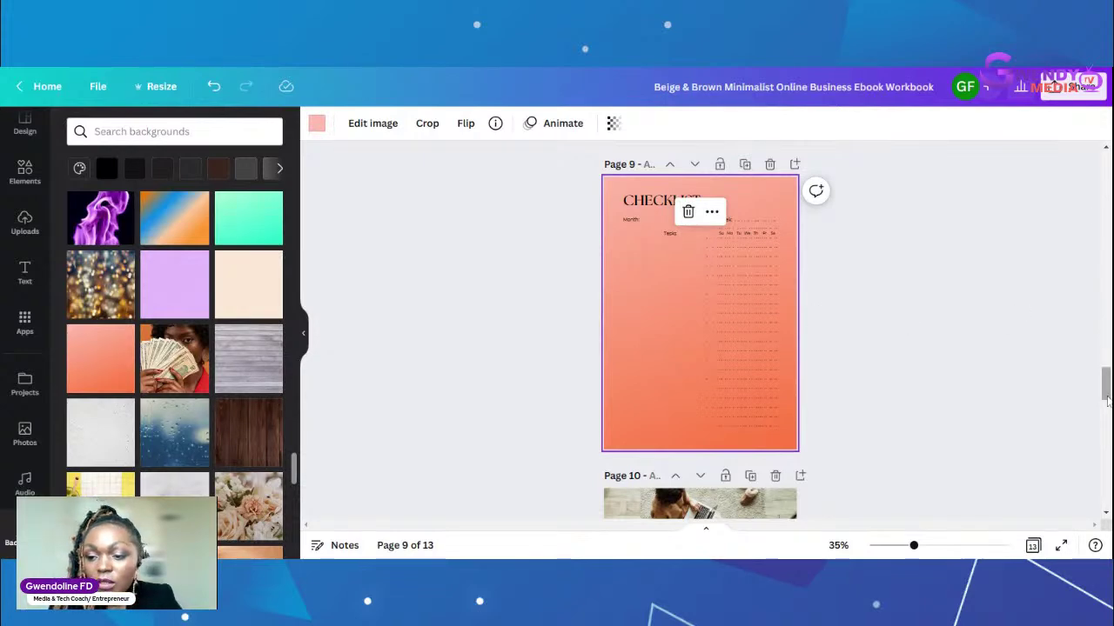
# Step: Apply the coral gradient background to page 10, "Choose a Platform", and page 11, "The Right Name"
pyautogui.moveTo(1107, 389); pyautogui.dragTo(1107, 413)
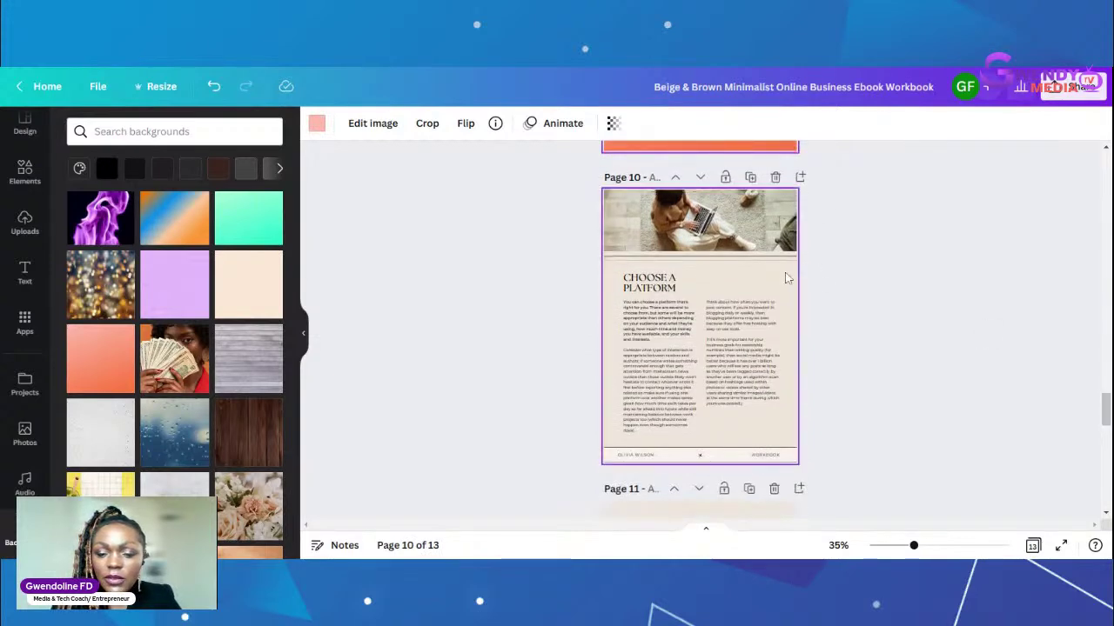
pyautogui.click(785, 278)
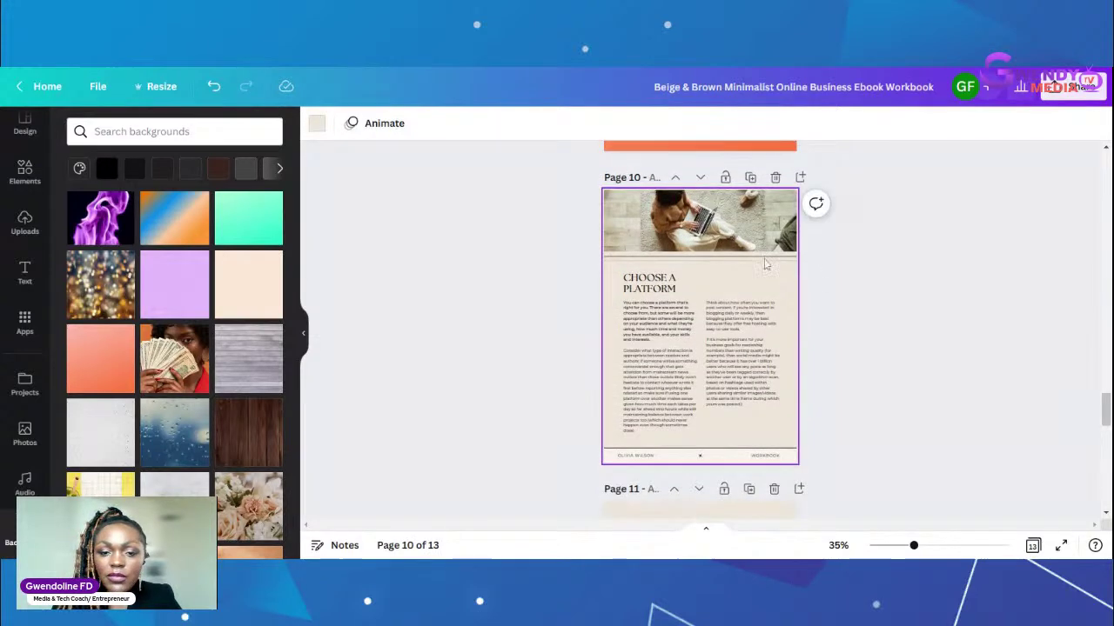
pyautogui.click(94, 380)
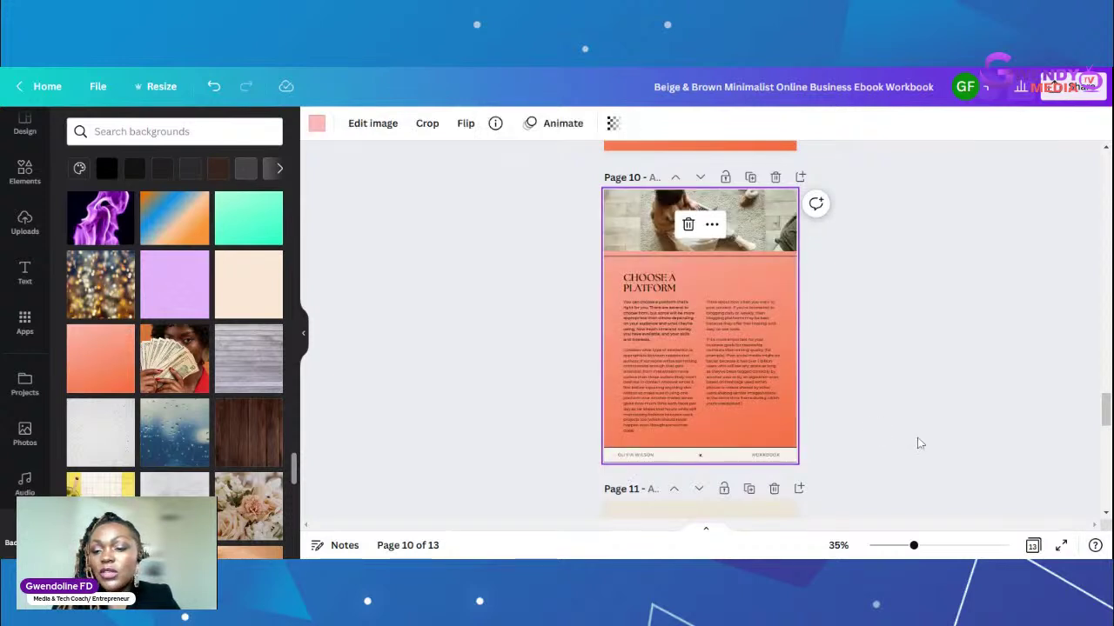
pyautogui.moveTo(1107, 411); pyautogui.dragTo(1106, 439)
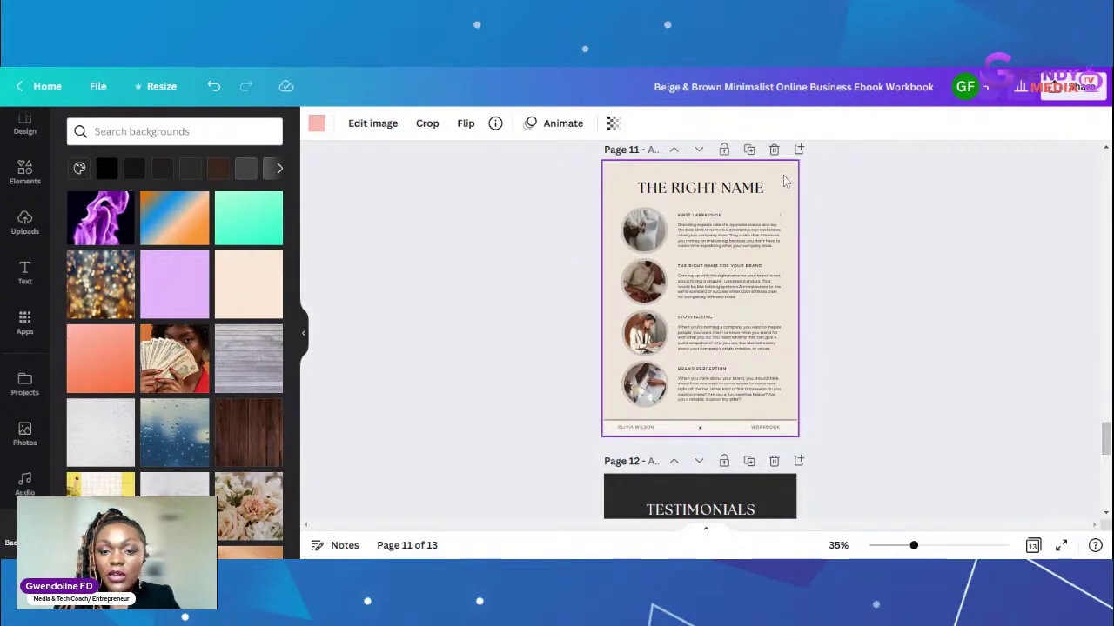
pyautogui.click(624, 172)
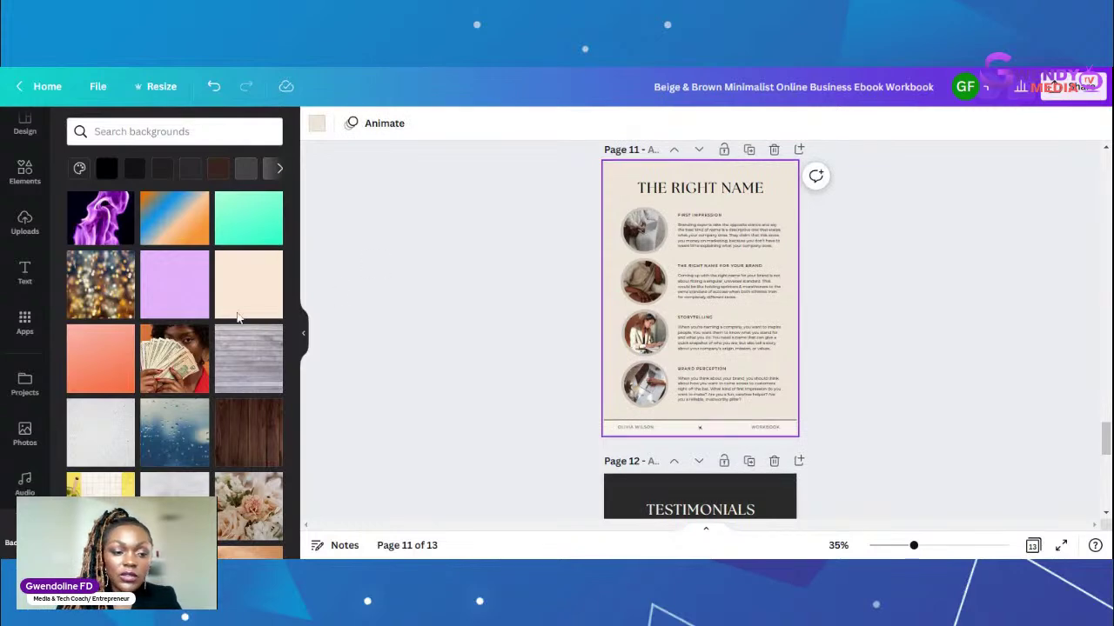
pyautogui.click(87, 376)
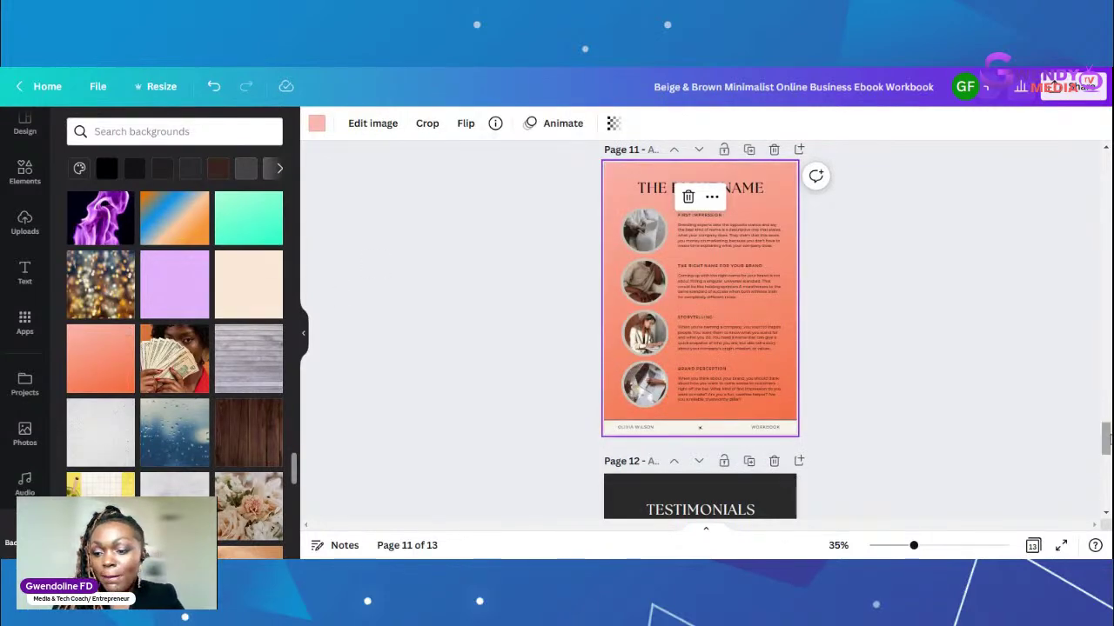
# Step: Apply the coral gradient background to the page 12 Testimonials and the page 13 "Thank You for Reading!" page
pyautogui.scroll(-3, 1104, 439)
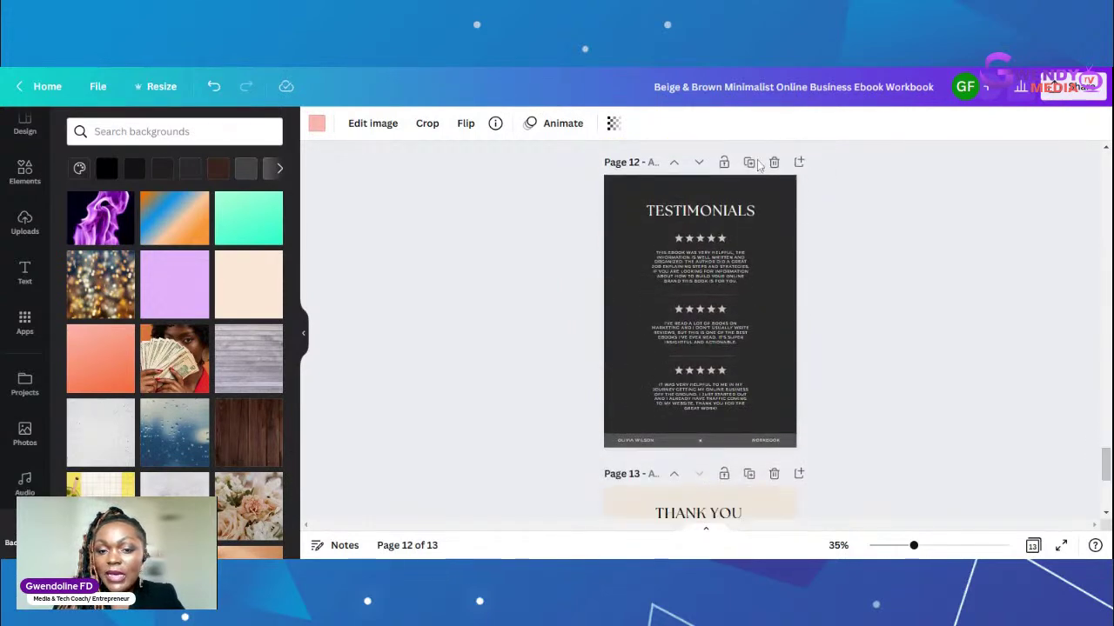
pyautogui.click(782, 209)
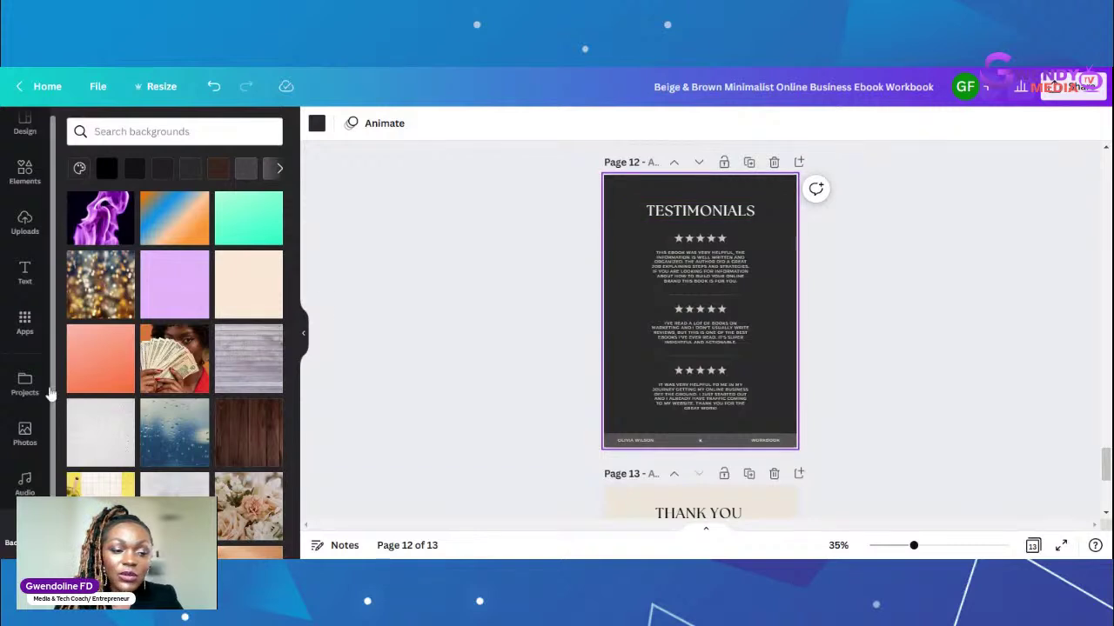
pyautogui.click(101, 432)
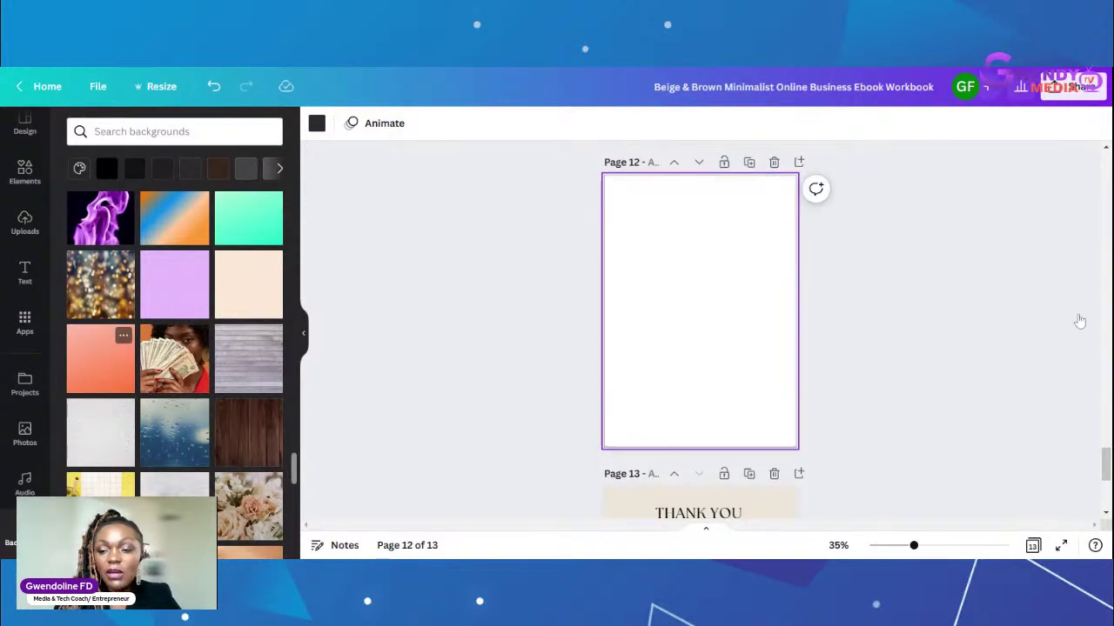
pyautogui.hotkey('ctrl', 'z')
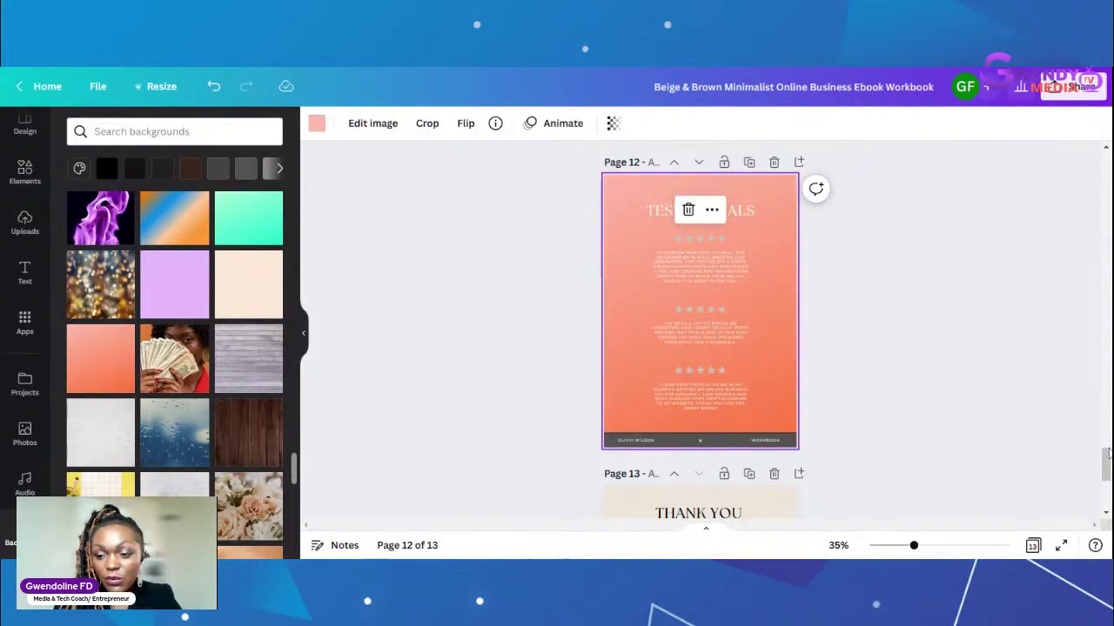
pyautogui.moveTo(1107, 452)
pyautogui.mouseDown()
pyautogui.moveTo(1107, 471)
pyautogui.moveTo(1106, 423)
pyautogui.moveTo(1106, 445)
pyautogui.mouseUp()
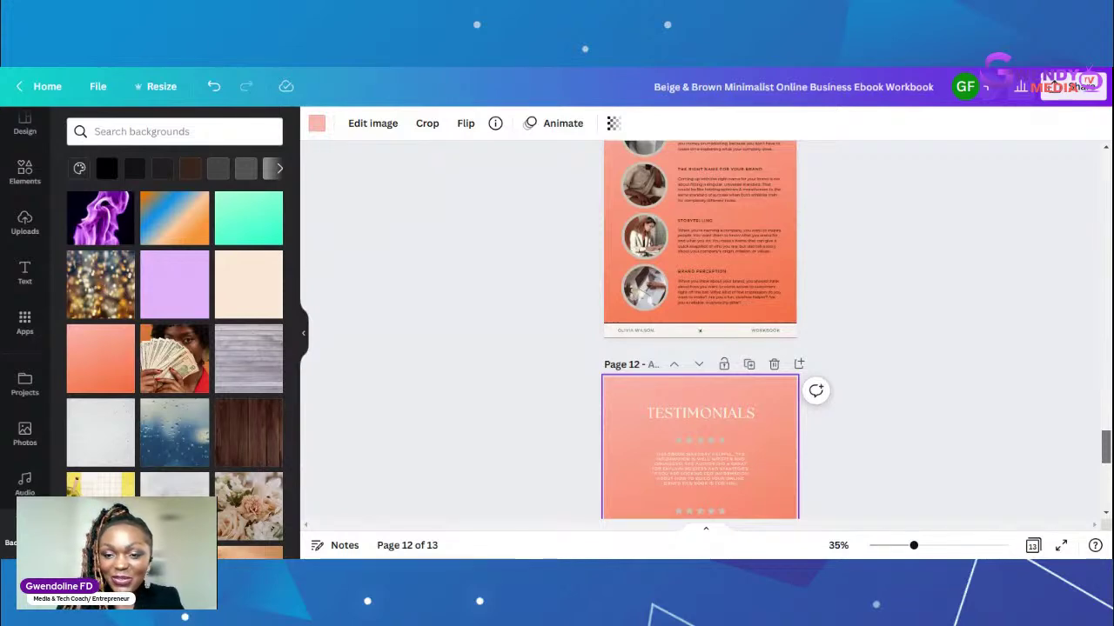
pyautogui.moveTo(1106, 446); pyautogui.dragTo(1106, 490)
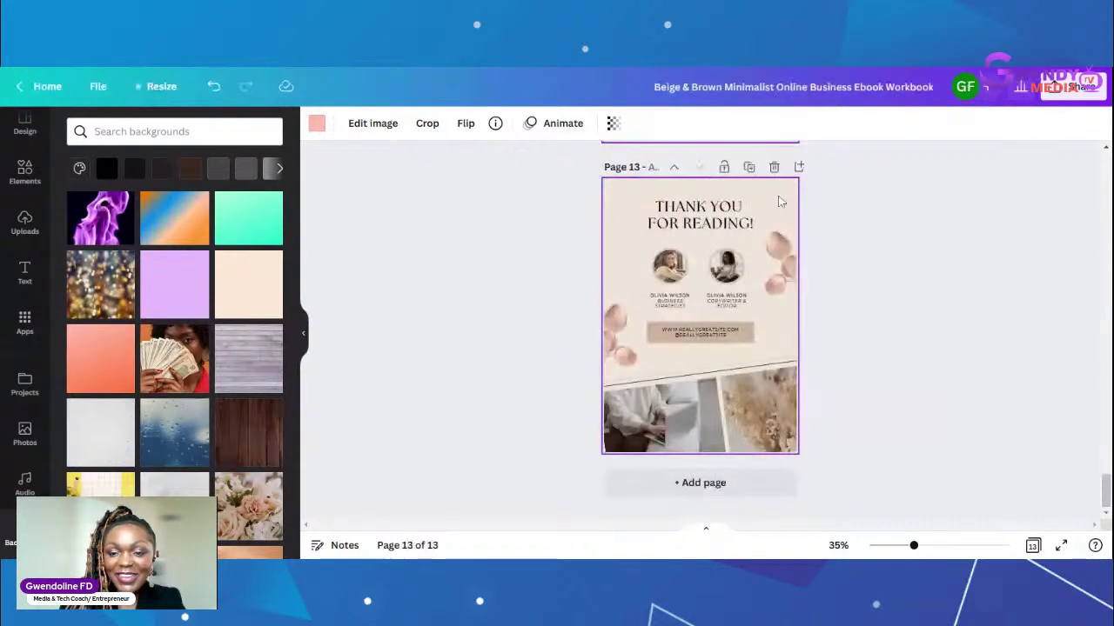
pyautogui.click(119, 361)
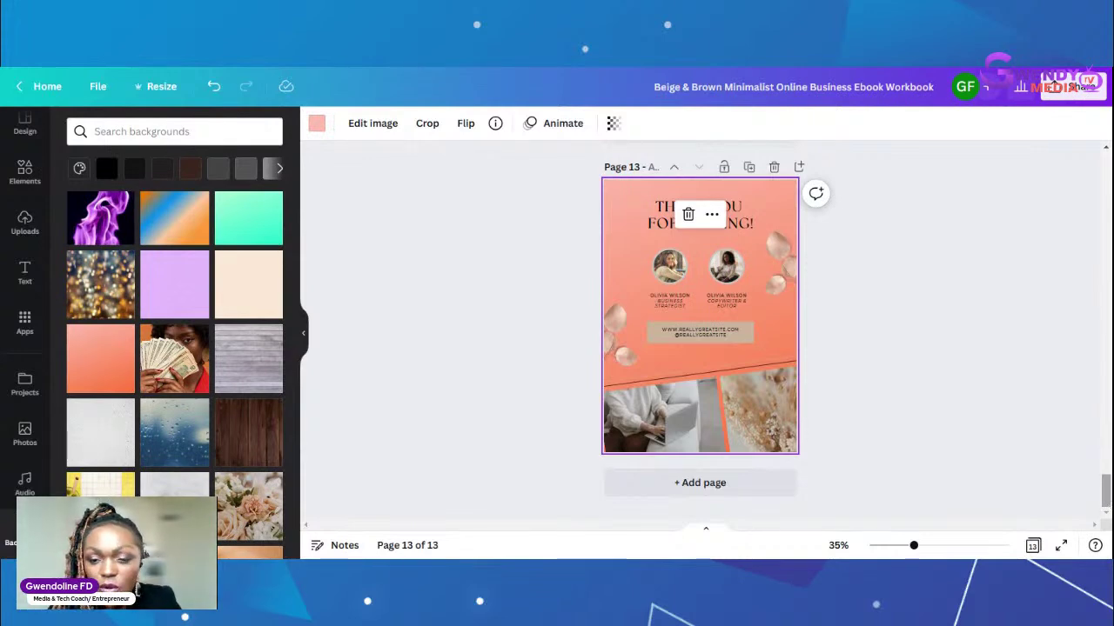
# Step: Change the Testimonials heading on page 12 to dark brown and apply that color change across all pages
pyautogui.moveTo(1105, 492); pyautogui.dragTo(1107, 445)
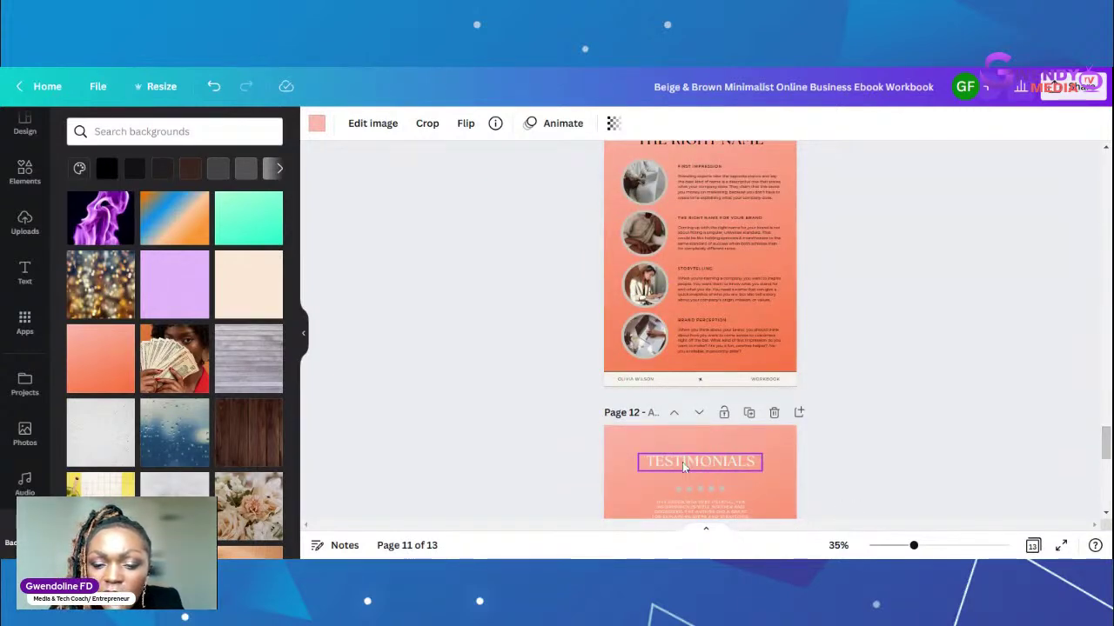
pyautogui.click(683, 466)
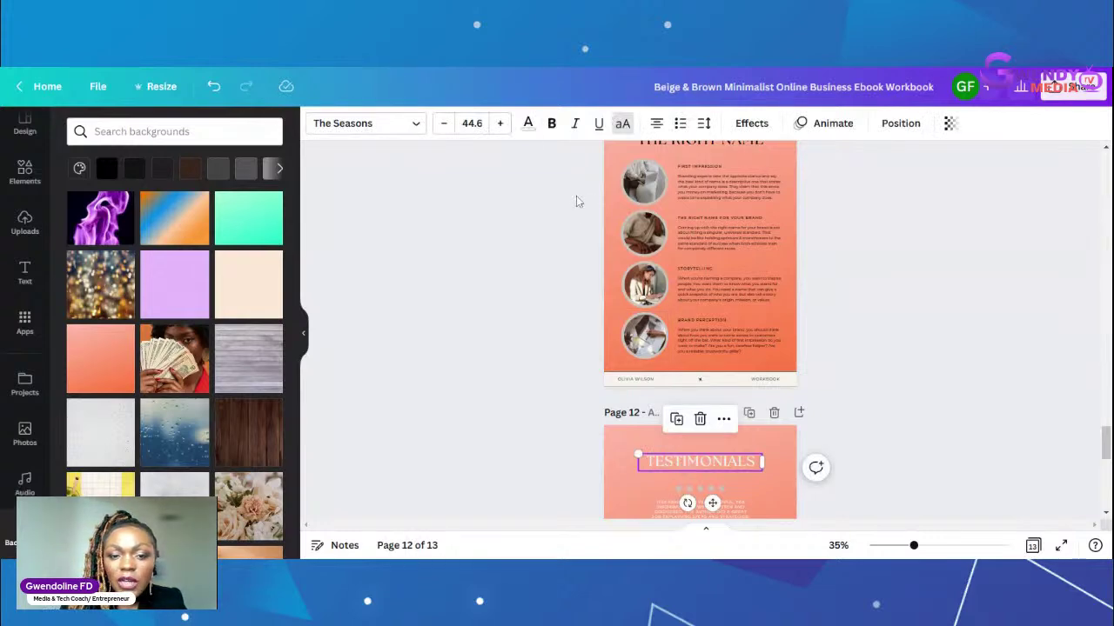
pyautogui.click(530, 127)
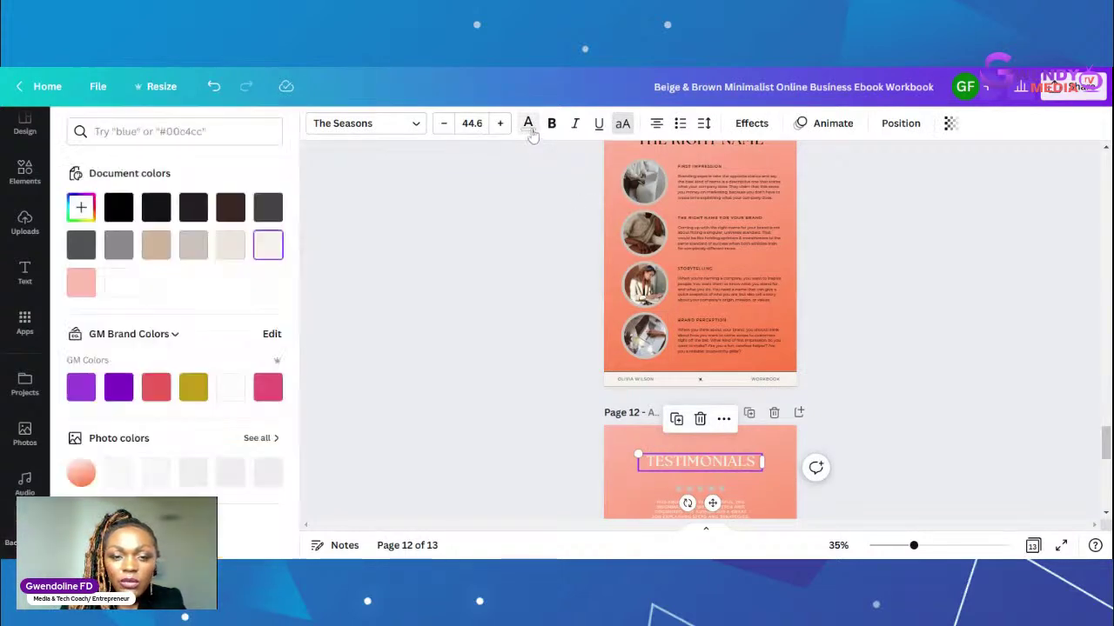
pyautogui.click(228, 211)
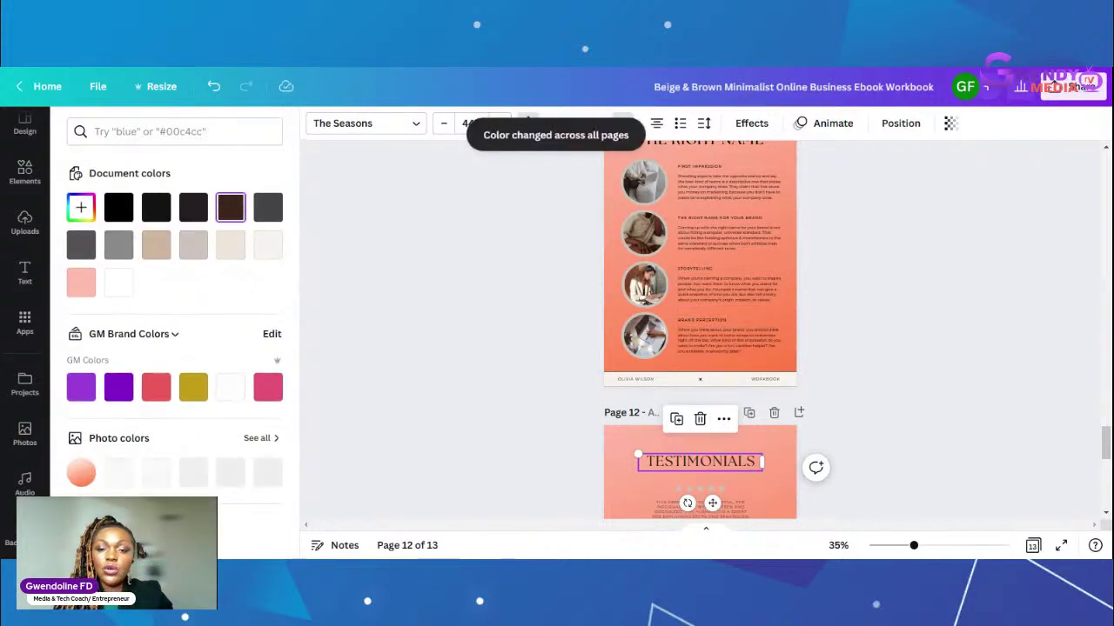
# Step: Select the shape of the "20% off next ebook" badge on the page 1 cover
pyautogui.click(1107, 414)
pyautogui.moveTo(1108, 414); pyautogui.dragTo(1103, 153)
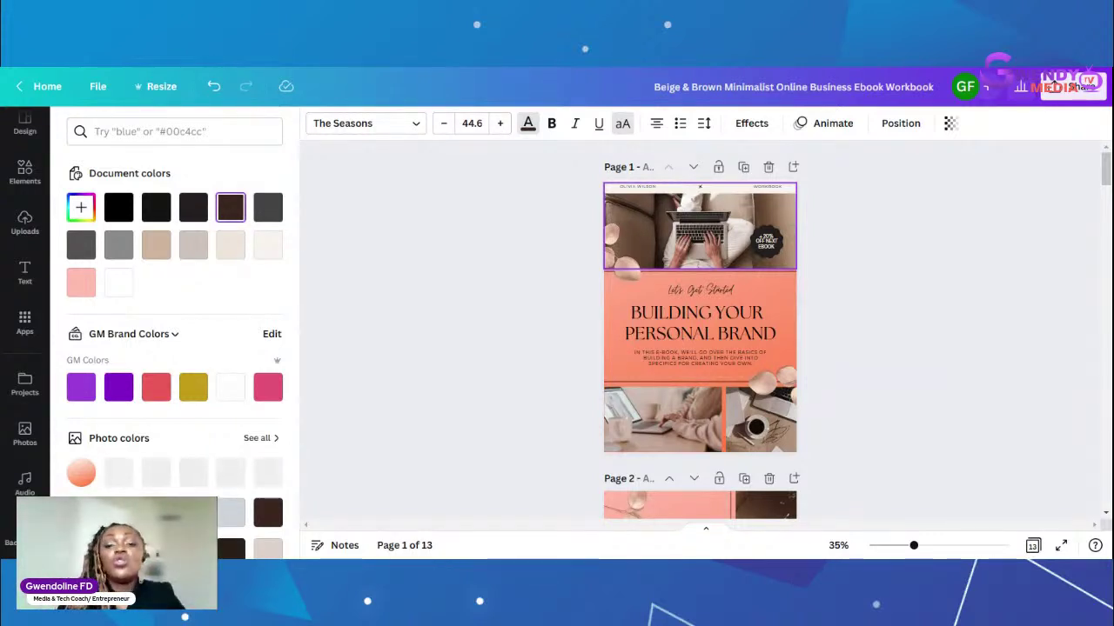
pyautogui.click(771, 235)
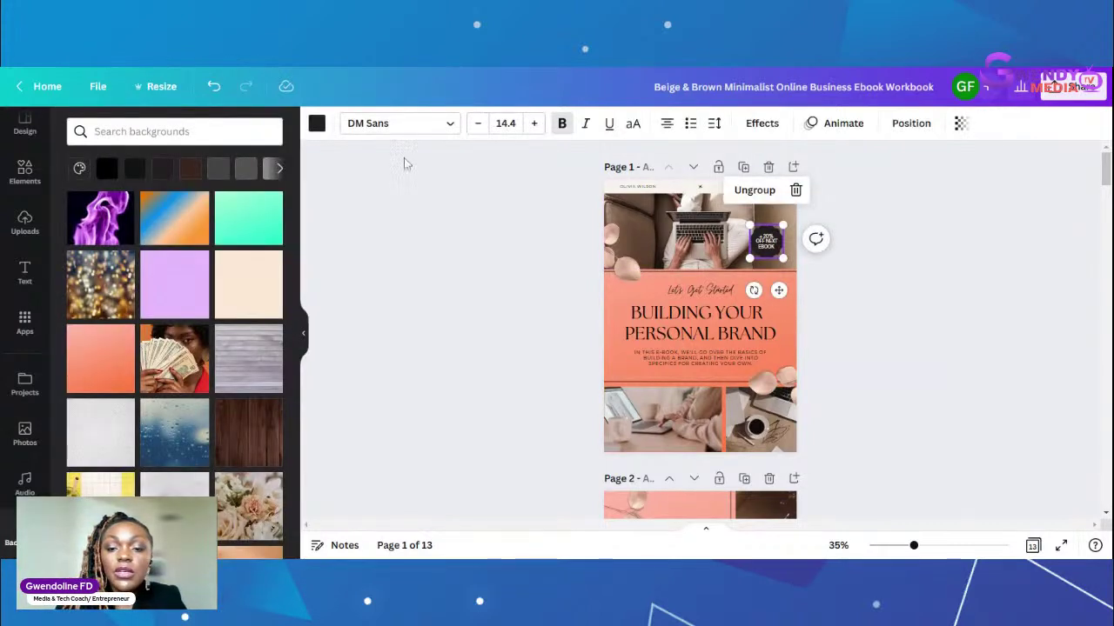
pyautogui.click(317, 124)
pyautogui.click(316, 124)
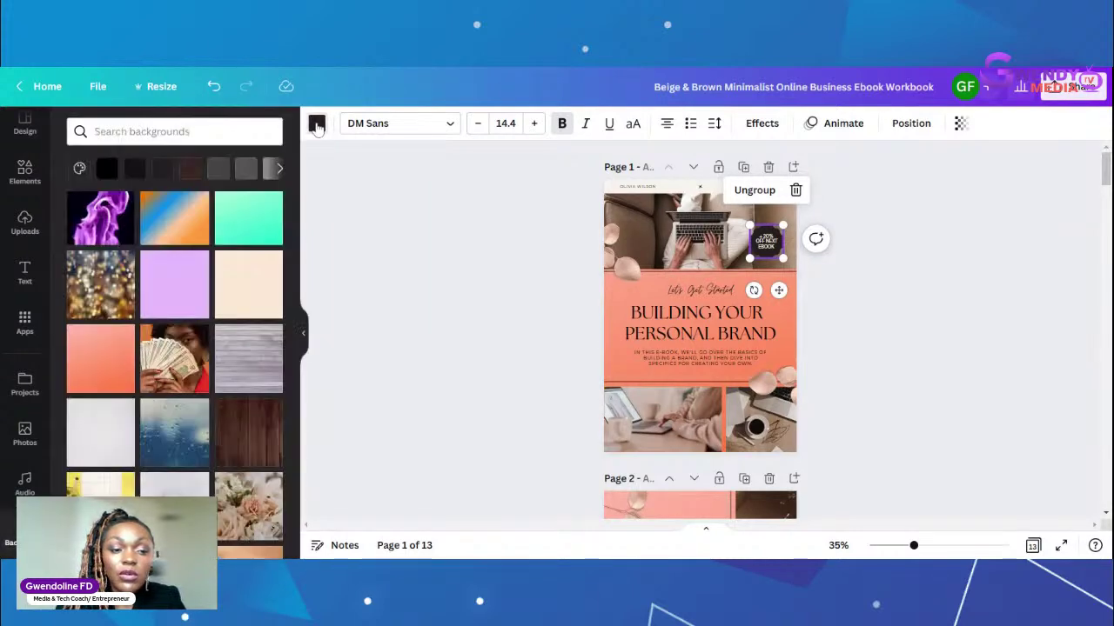
pyautogui.click(317, 124)
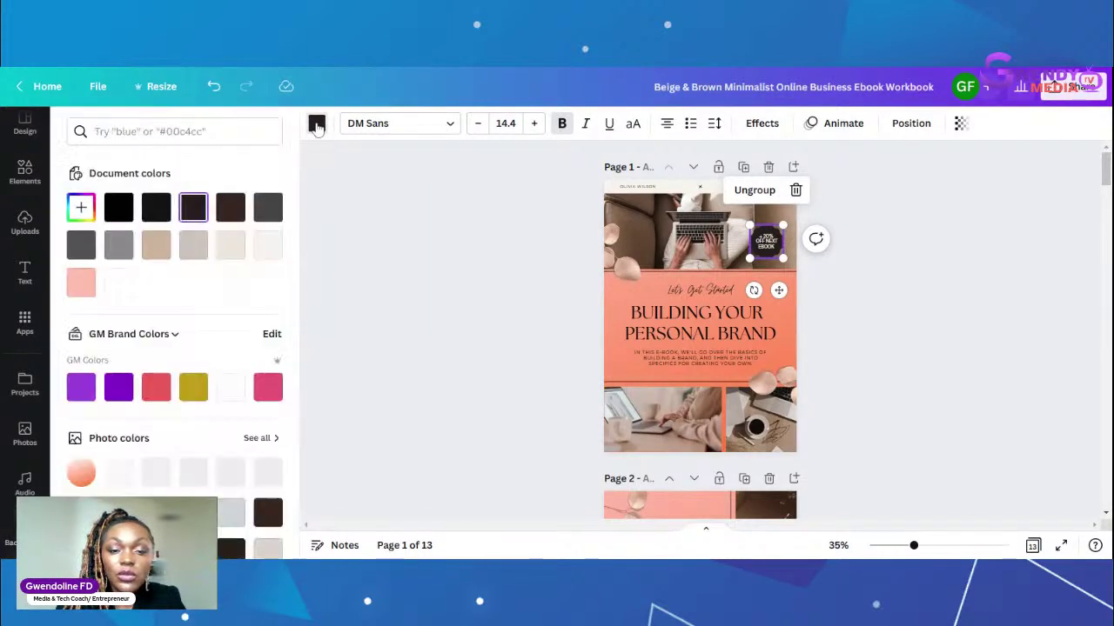
pyautogui.click(317, 125)
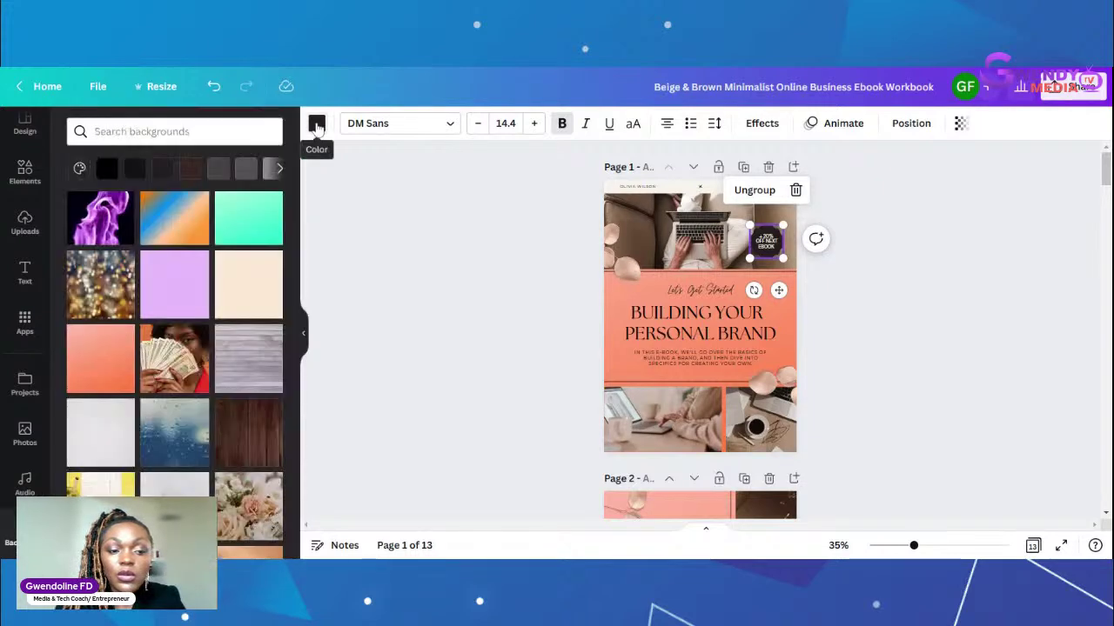
pyautogui.click(83, 361)
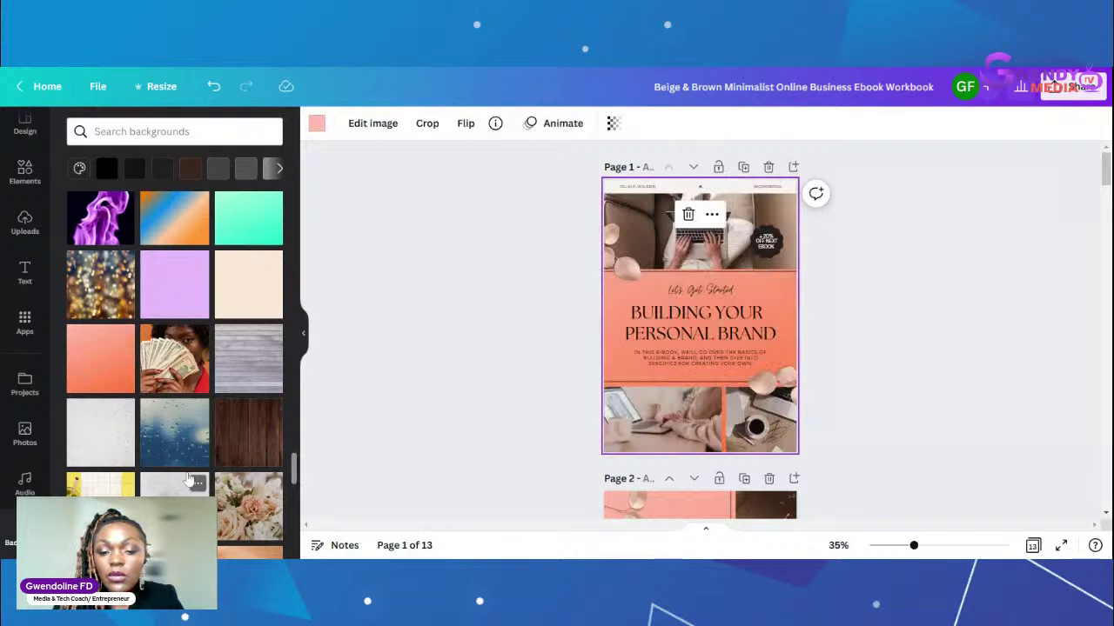
pyautogui.click(780, 235)
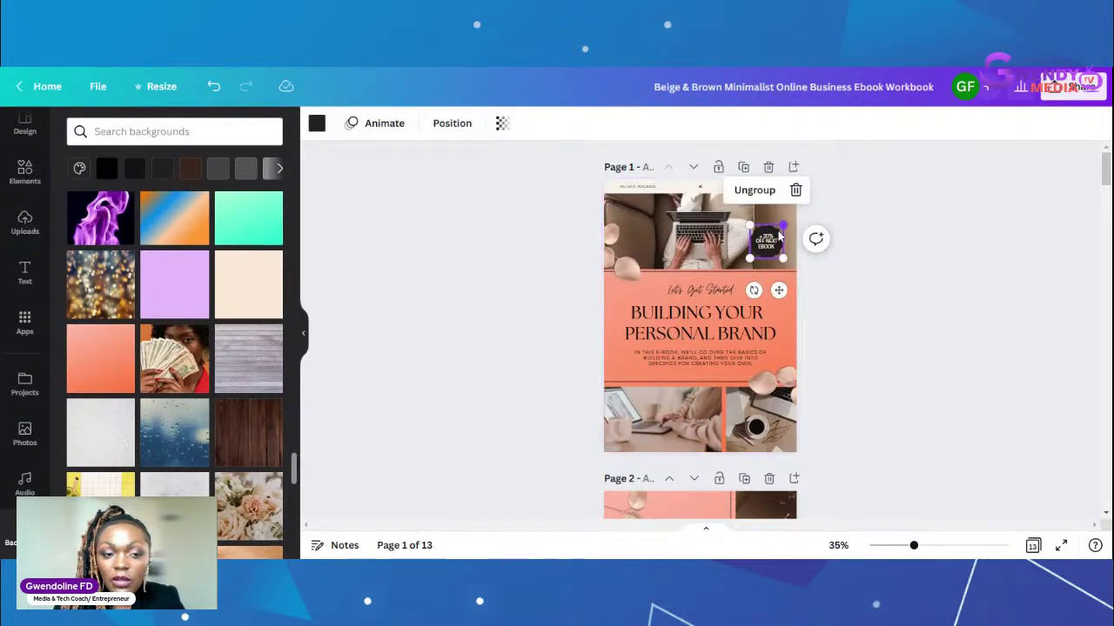
# Step: Try light pink and the coral-red brand color as the fill of the page 1 discount badge
pyautogui.click(316, 125)
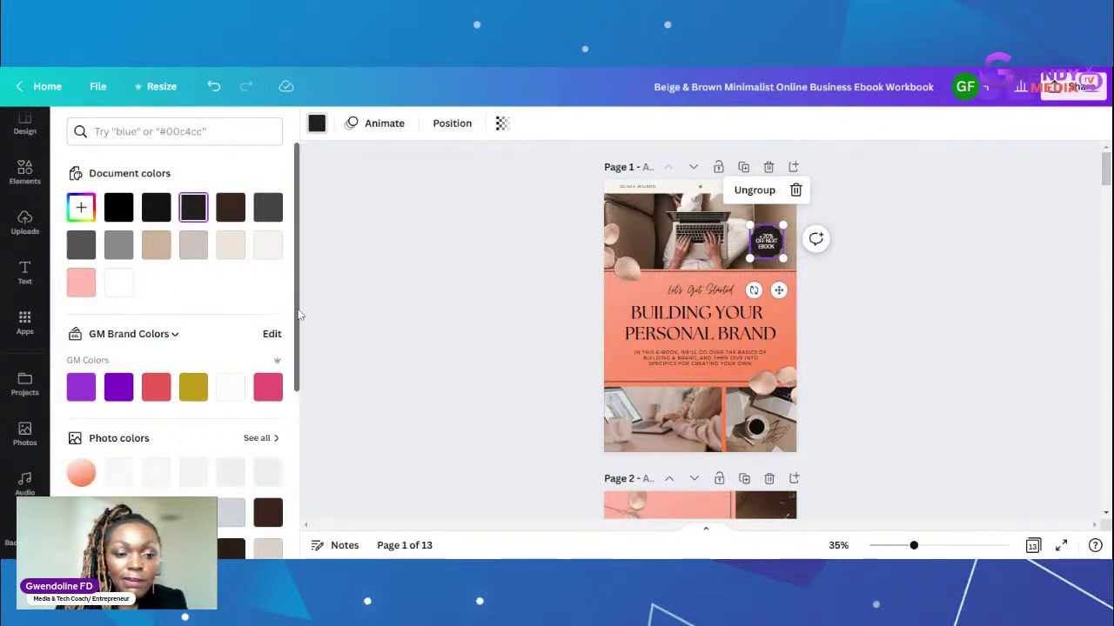
pyautogui.scroll(-1, 297, 319)
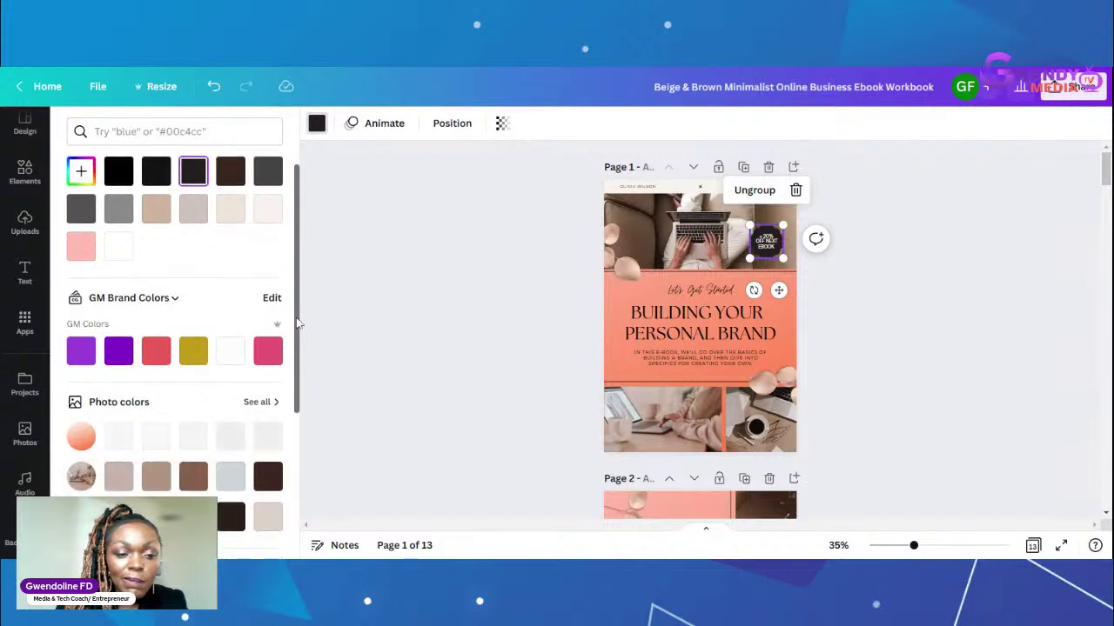
pyautogui.scroll(-1, 82, 435)
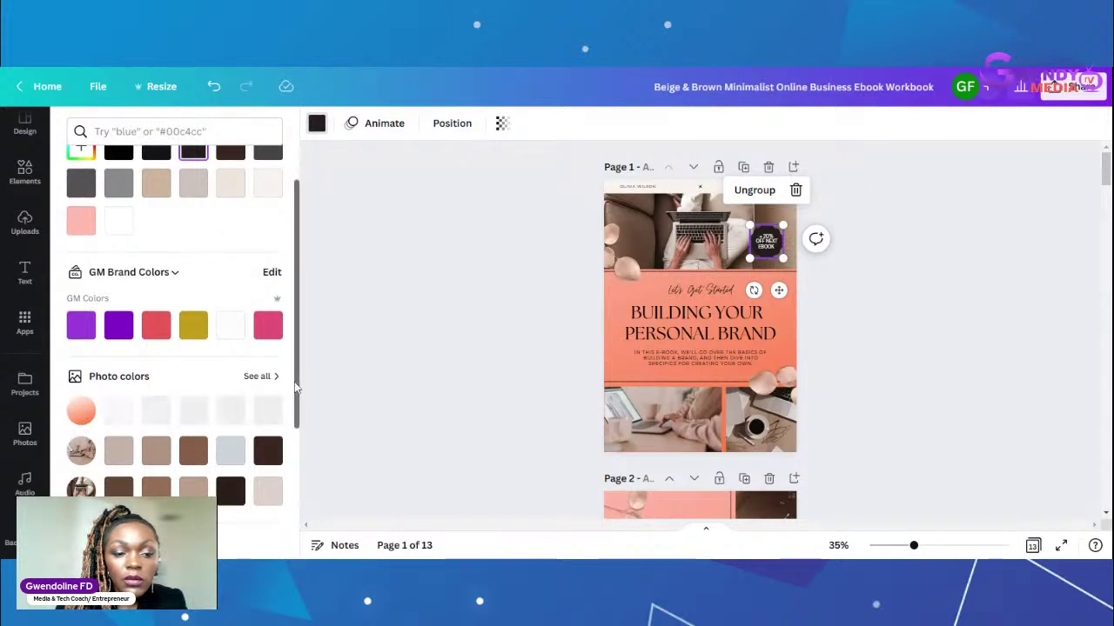
pyautogui.moveTo(296, 389); pyautogui.dragTo(290, 499)
pyautogui.scroll(5, 181, 374)
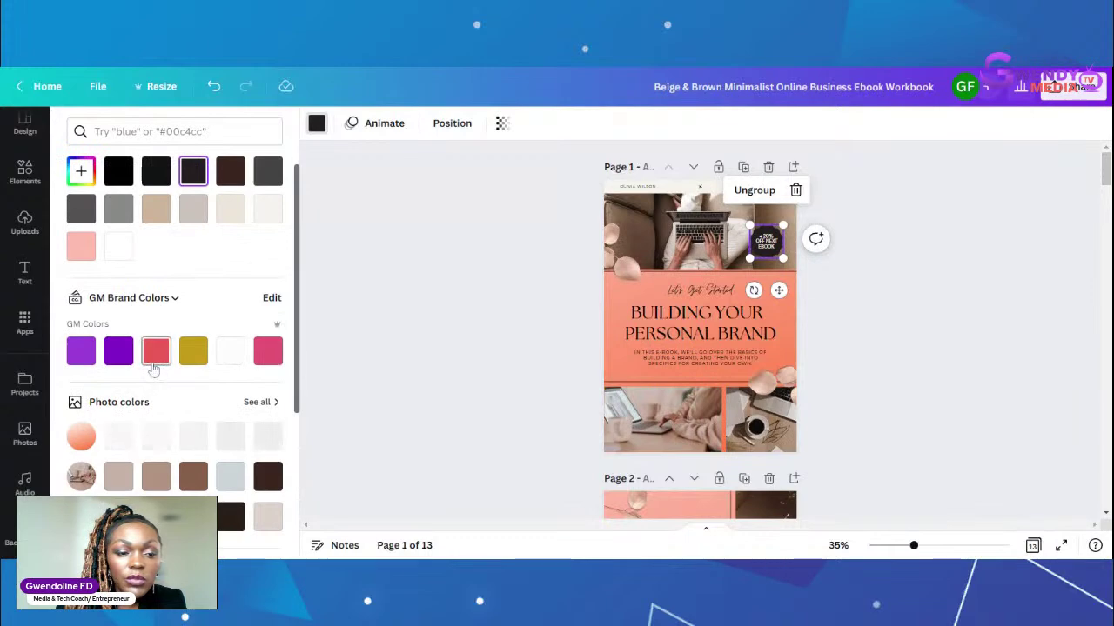
pyautogui.click(82, 247)
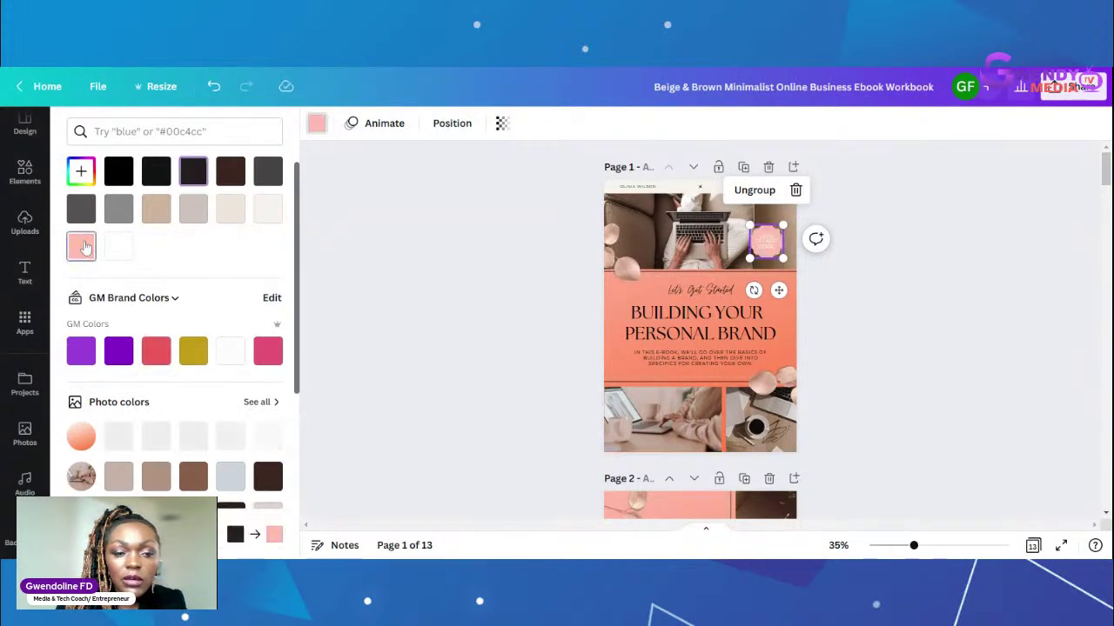
pyautogui.click(164, 356)
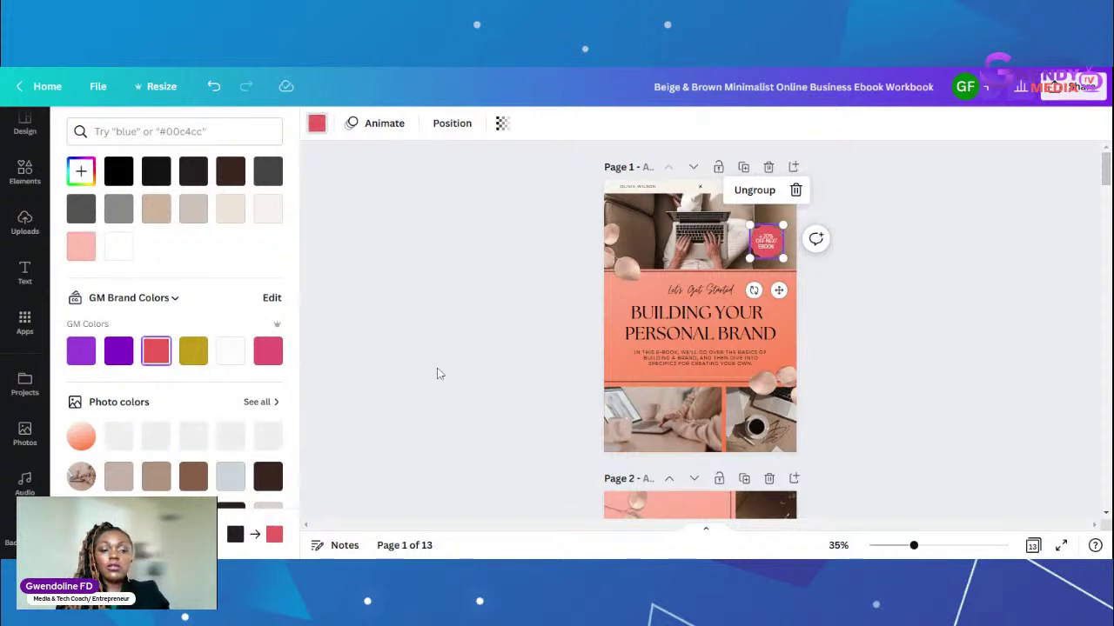
pyautogui.click(12, 536)
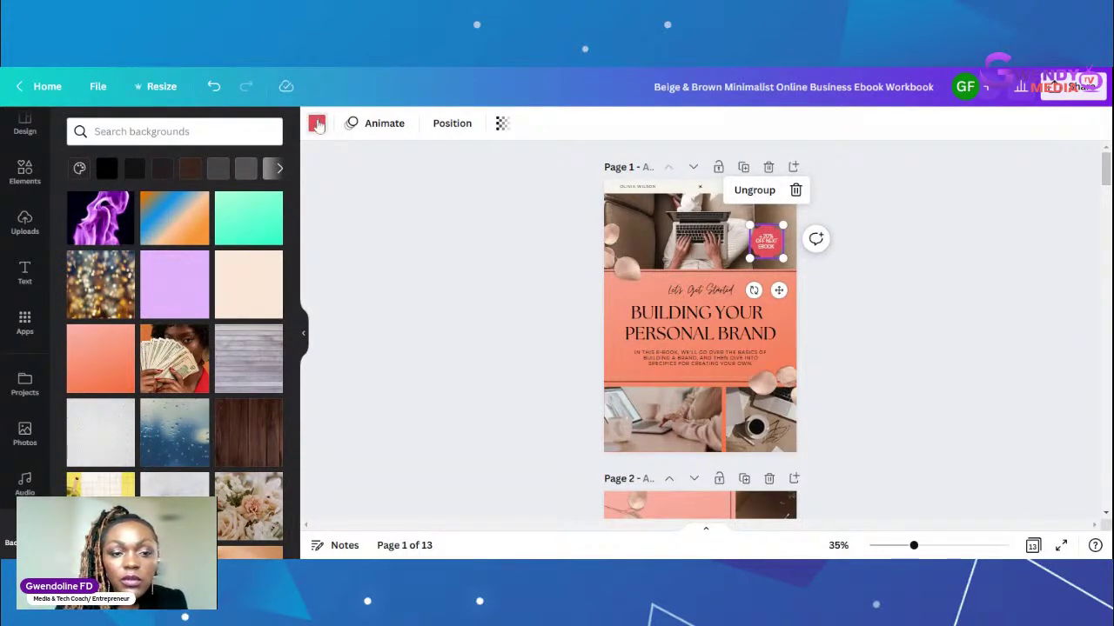
# Step: Give the page 1 discount badge a custom light coral-pink fill, #FA8D8A, and deselect it
pyautogui.click(317, 123)
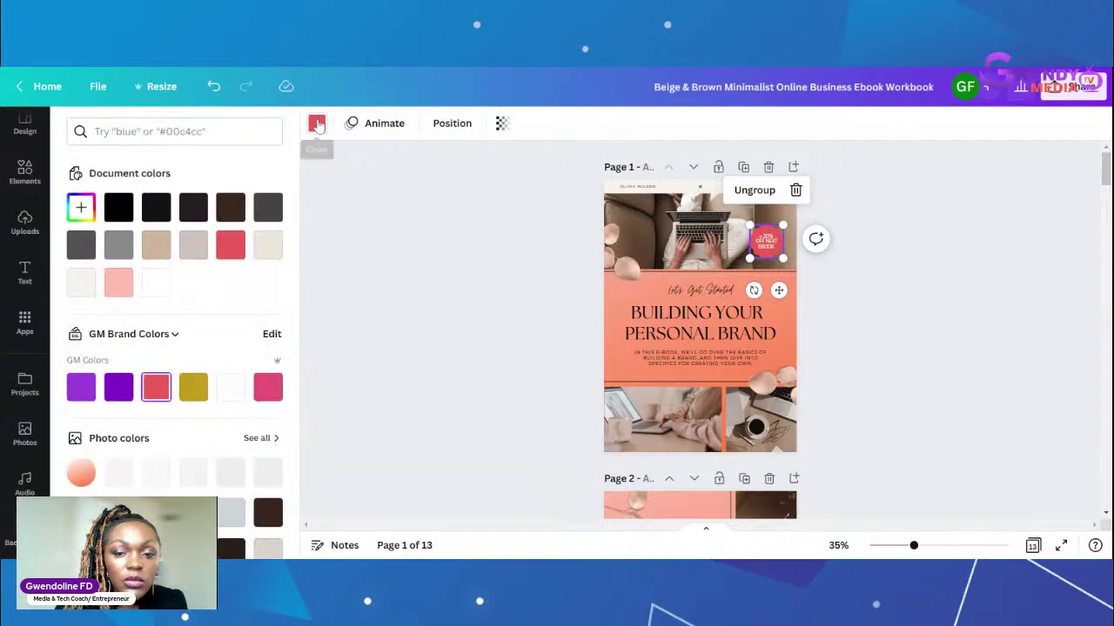
pyautogui.click(82, 207)
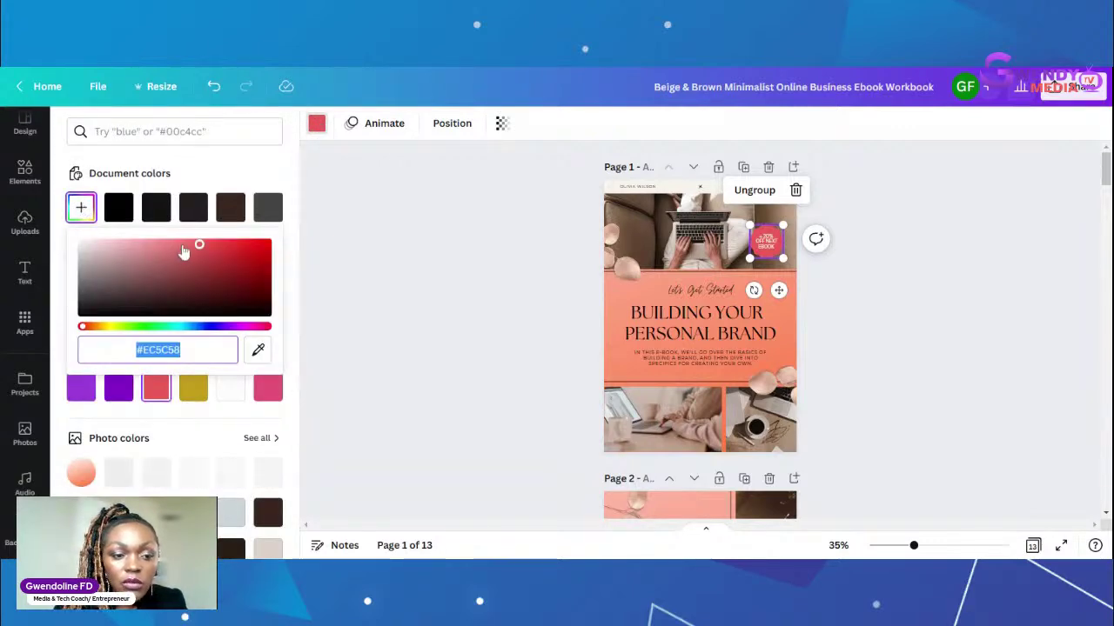
pyautogui.click(182, 248)
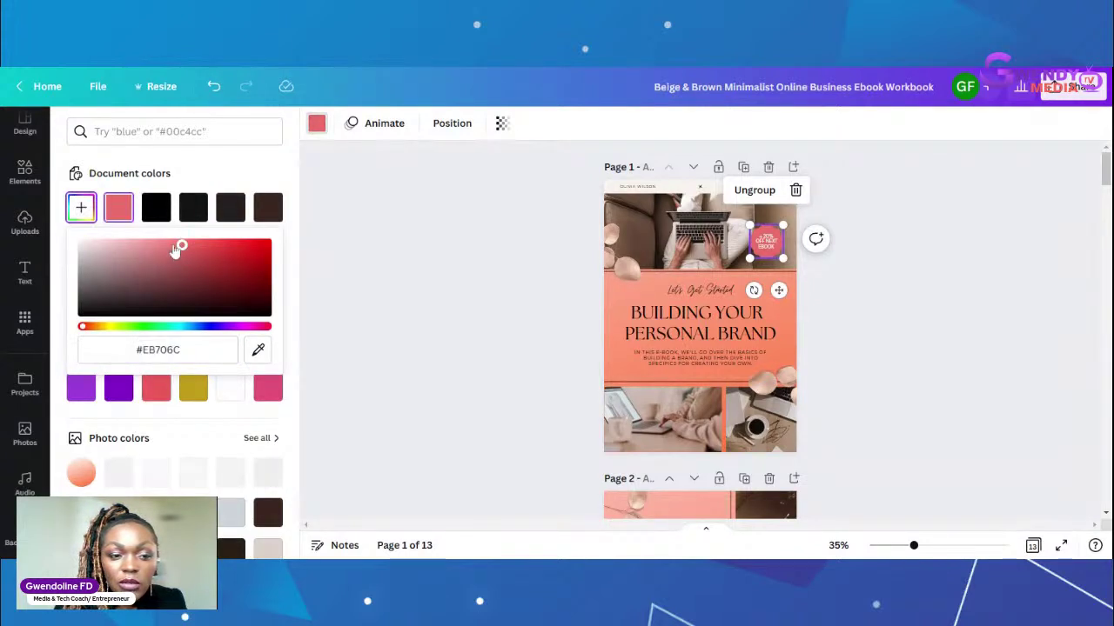
pyautogui.click(172, 244)
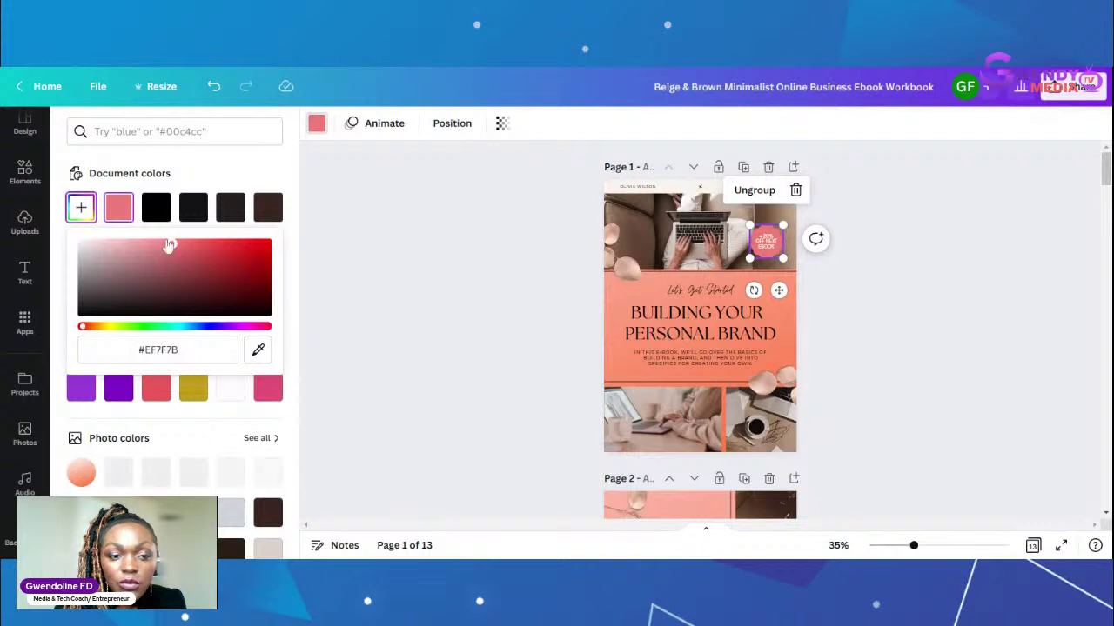
pyautogui.click(165, 243)
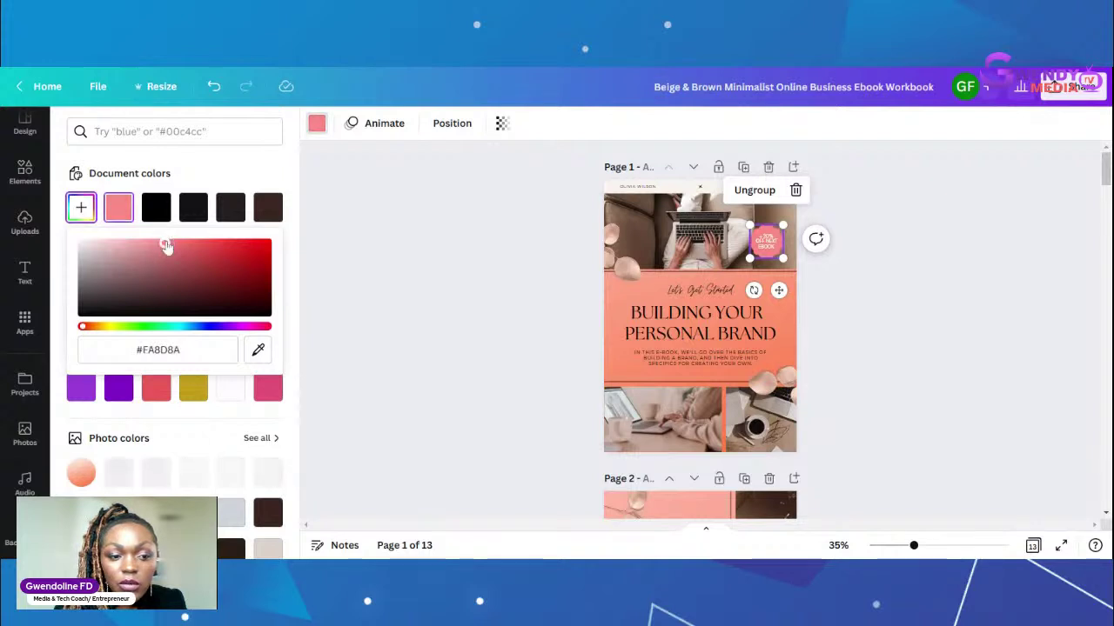
pyautogui.click(384, 285)
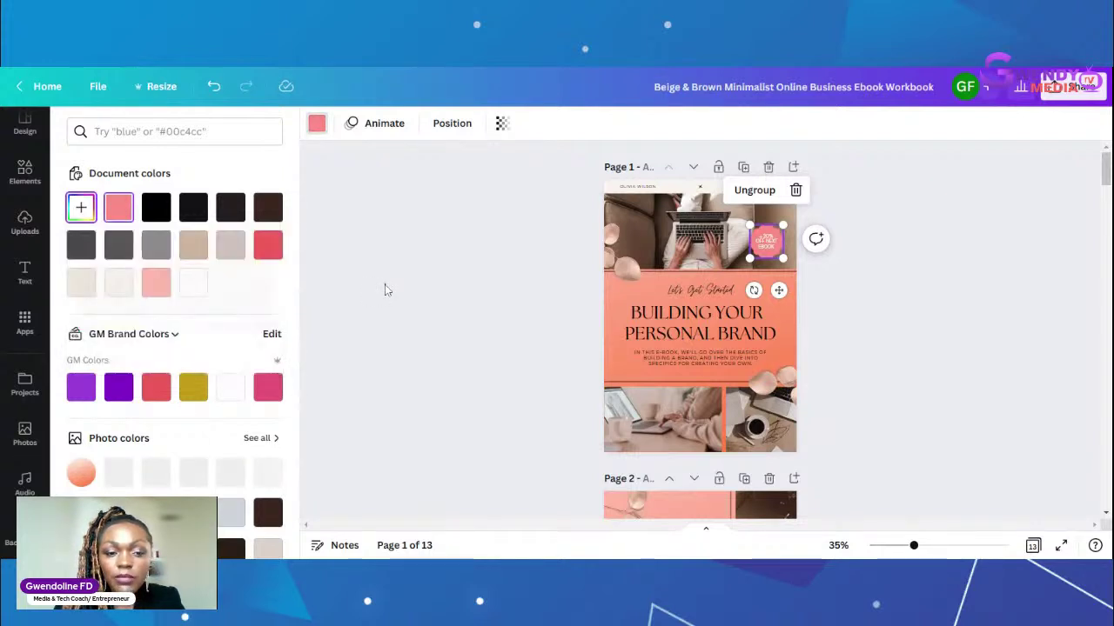
pyautogui.click(385, 284)
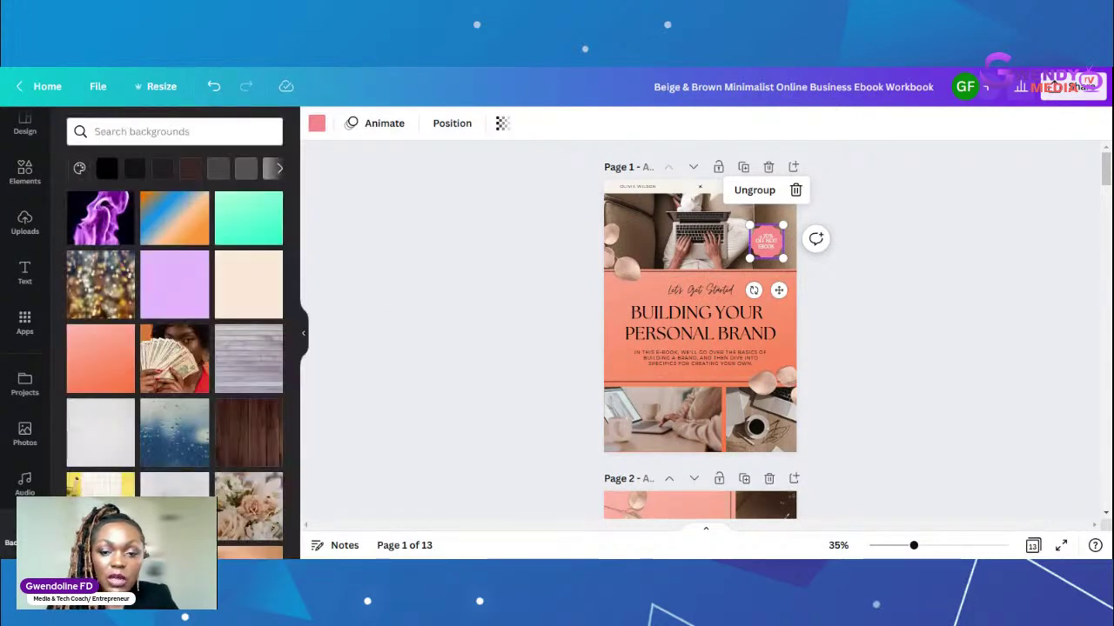
pyautogui.click(520, 332)
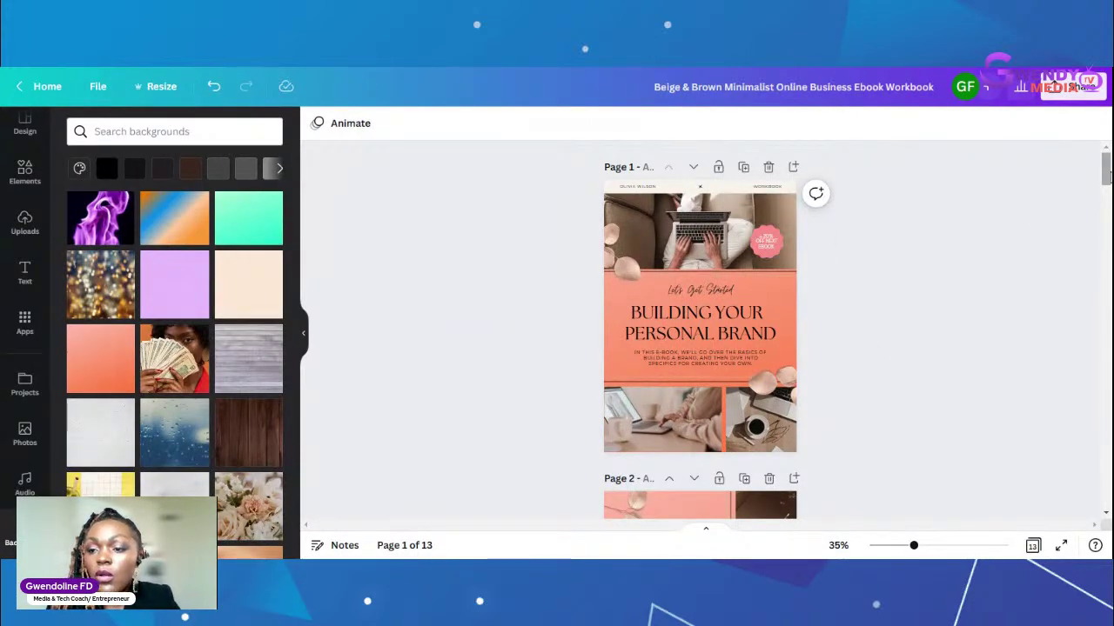
# Step: Select the large "01" number above "Define Your Personality and Purpose" on page 5
pyautogui.moveTo(1104, 179); pyautogui.dragTo(1103, 269)
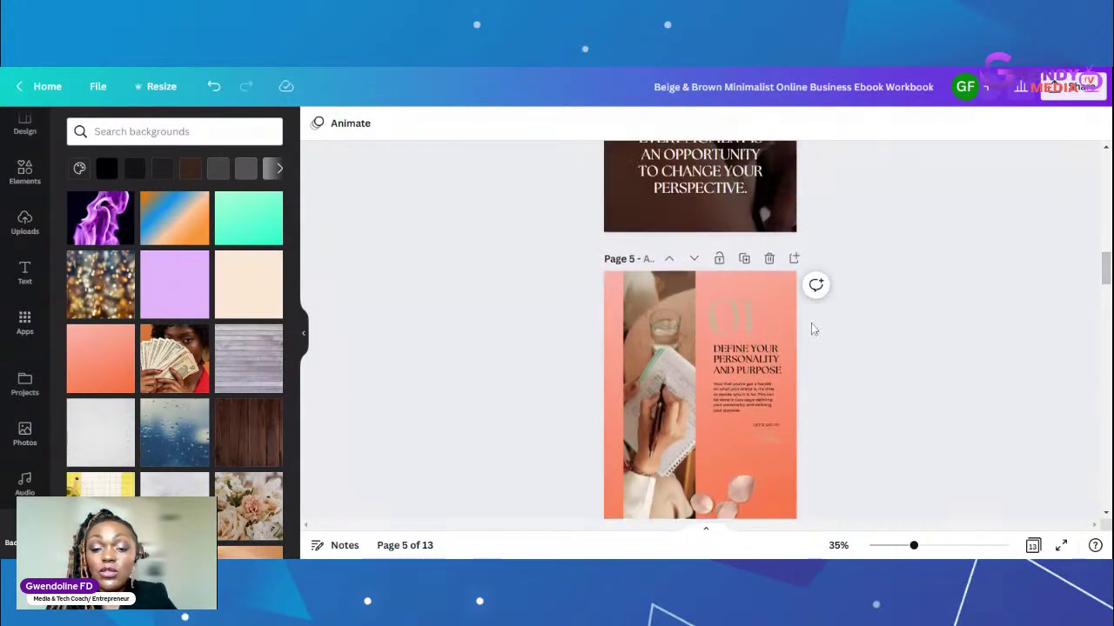
pyautogui.click(732, 323)
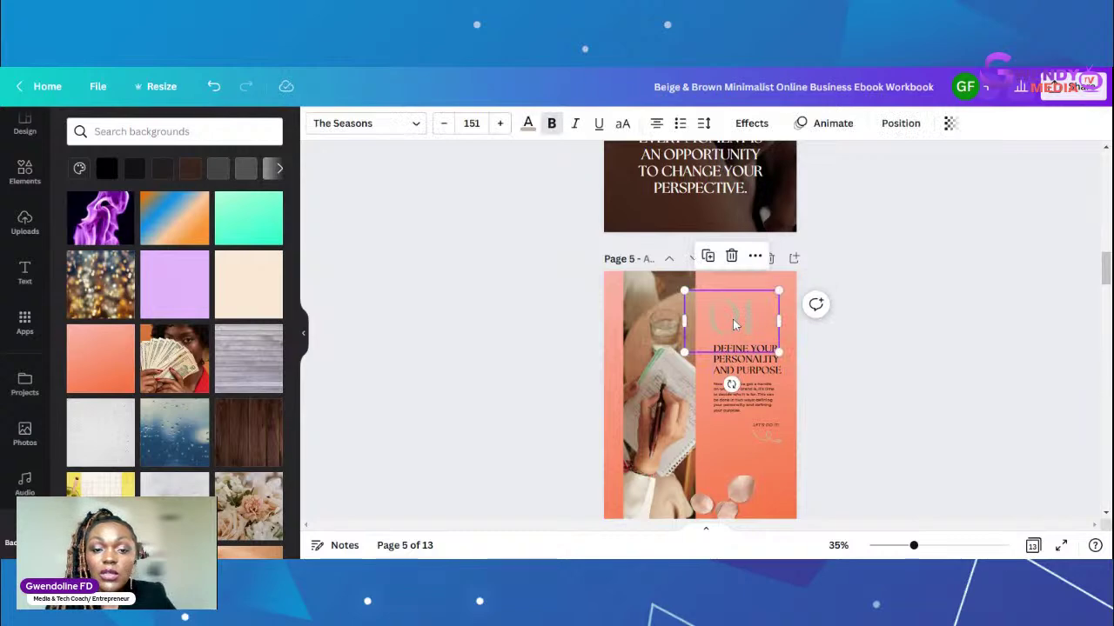
# Step: Change the colour of the large "01" number on page 5 to the dark brown document colour
pyautogui.click(528, 124)
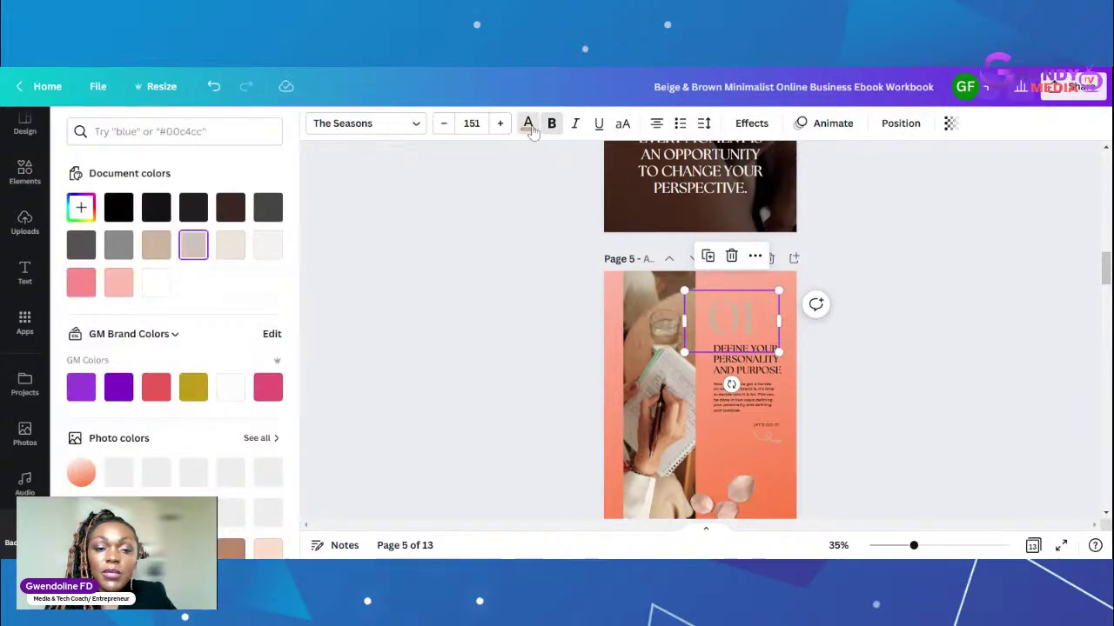
pyautogui.click(231, 209)
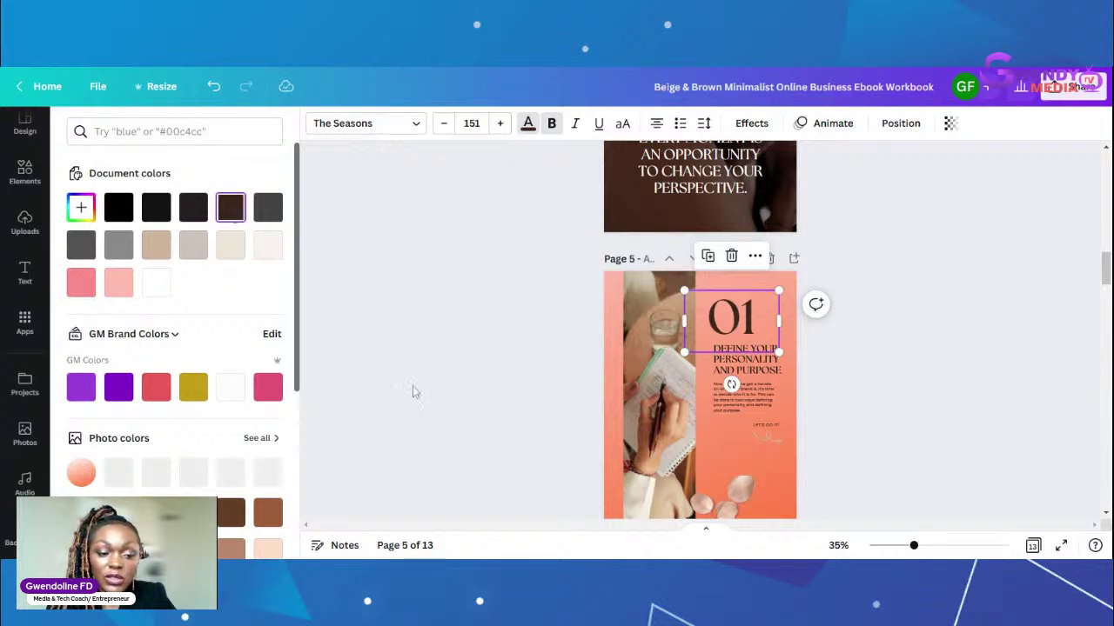
pyautogui.click(458, 379)
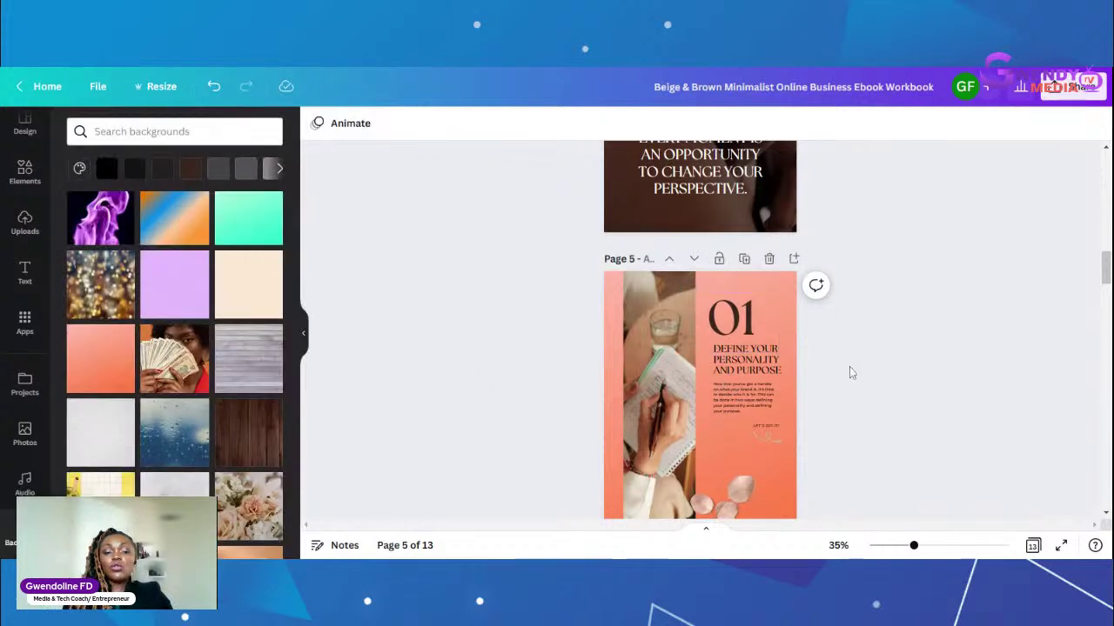
# Step: Delete the petal decorations beside the coffee photo and over the top laptop photo on the page 1 cover
pyautogui.scroll(6, 699, 330)
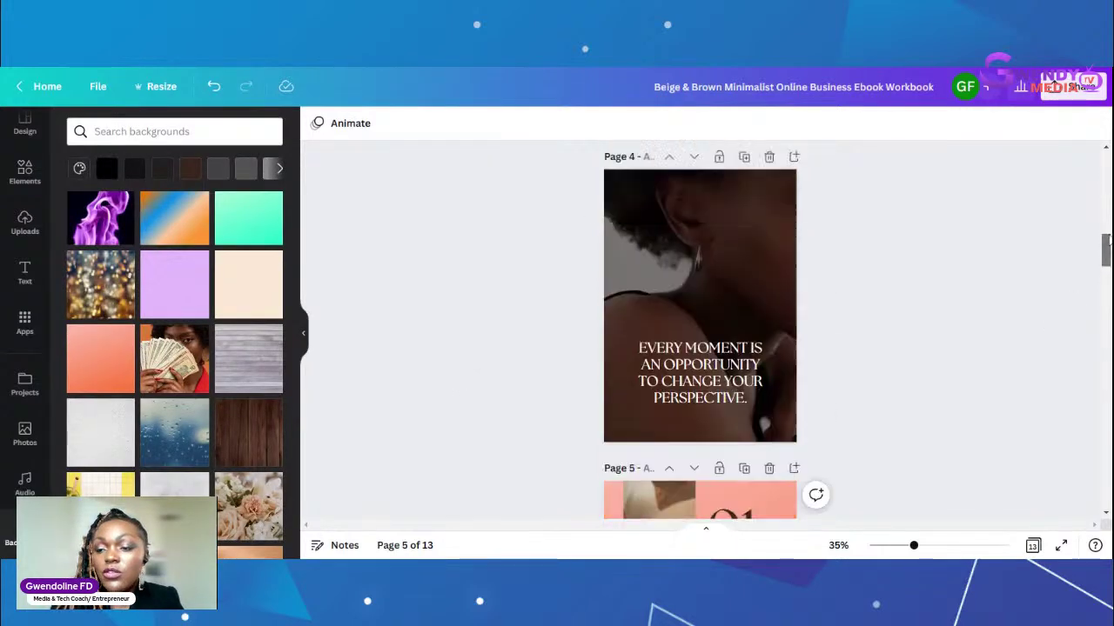
pyautogui.scroll(5, 699, 331)
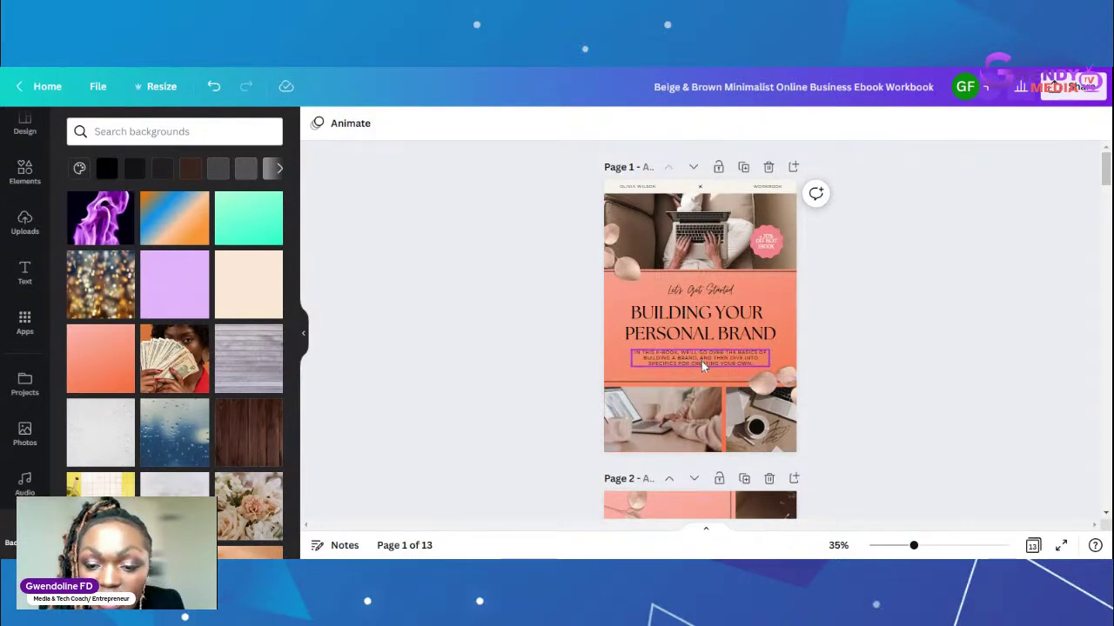
pyautogui.click(755, 420)
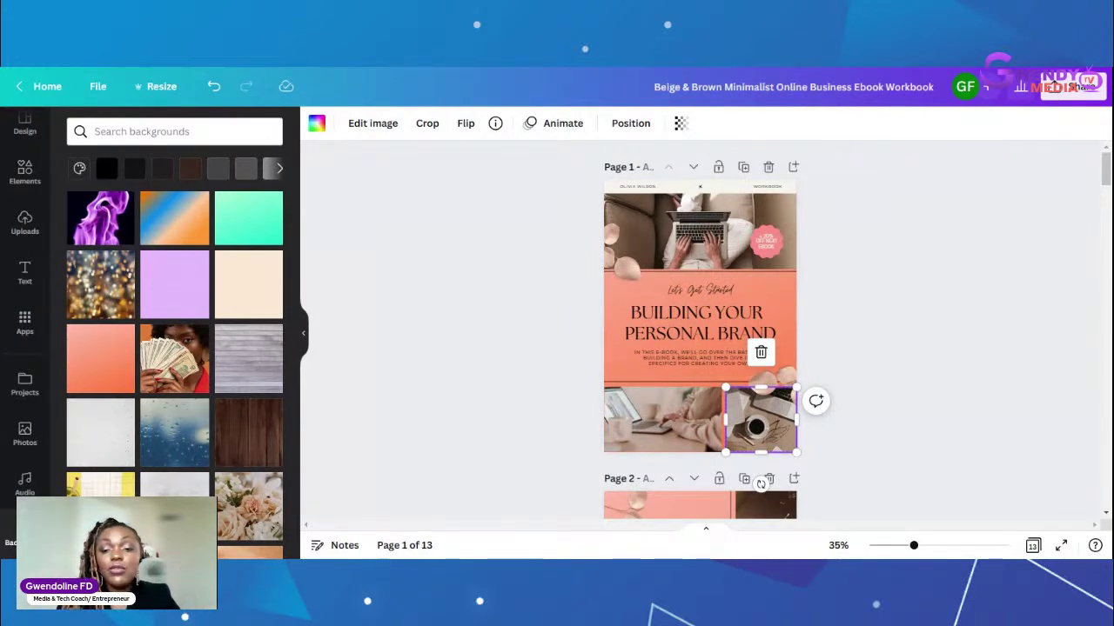
pyautogui.click(774, 381)
pyautogui.click(786, 383)
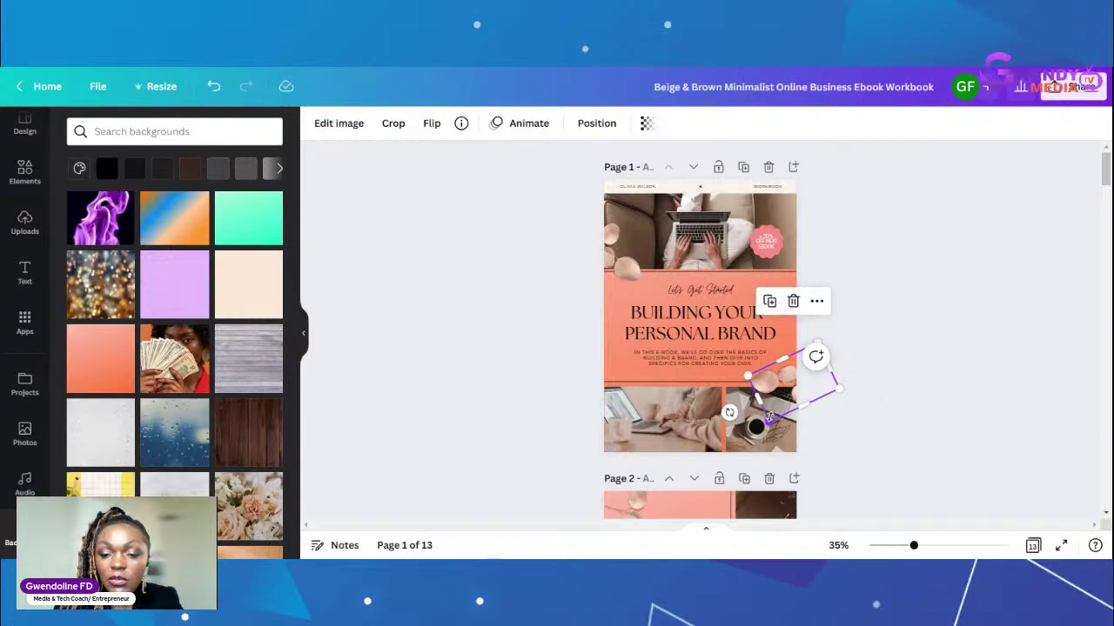
pyautogui.click(795, 302)
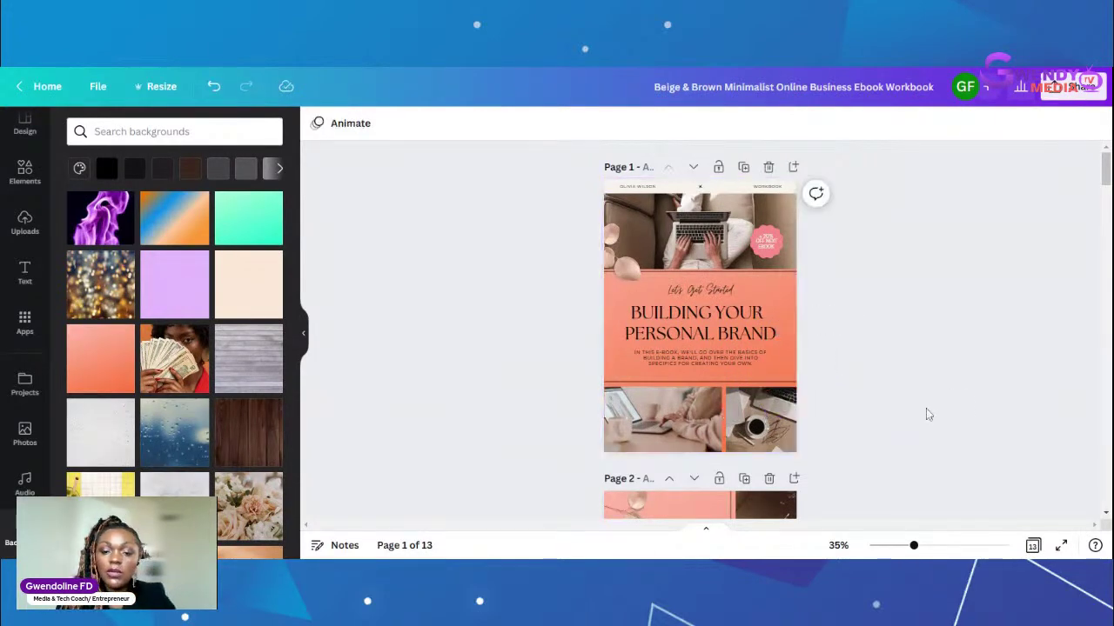
pyautogui.click(622, 257)
pyautogui.click(609, 172)
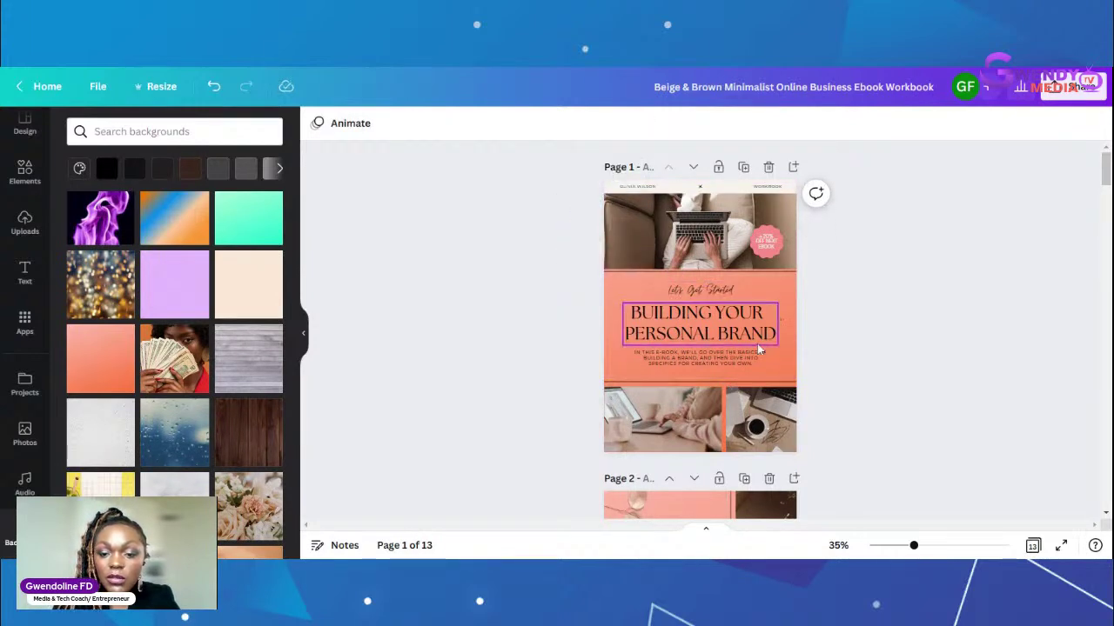
# Step: Delete the coffee cup photo together with its grid from the cover page
pyautogui.click(765, 430)
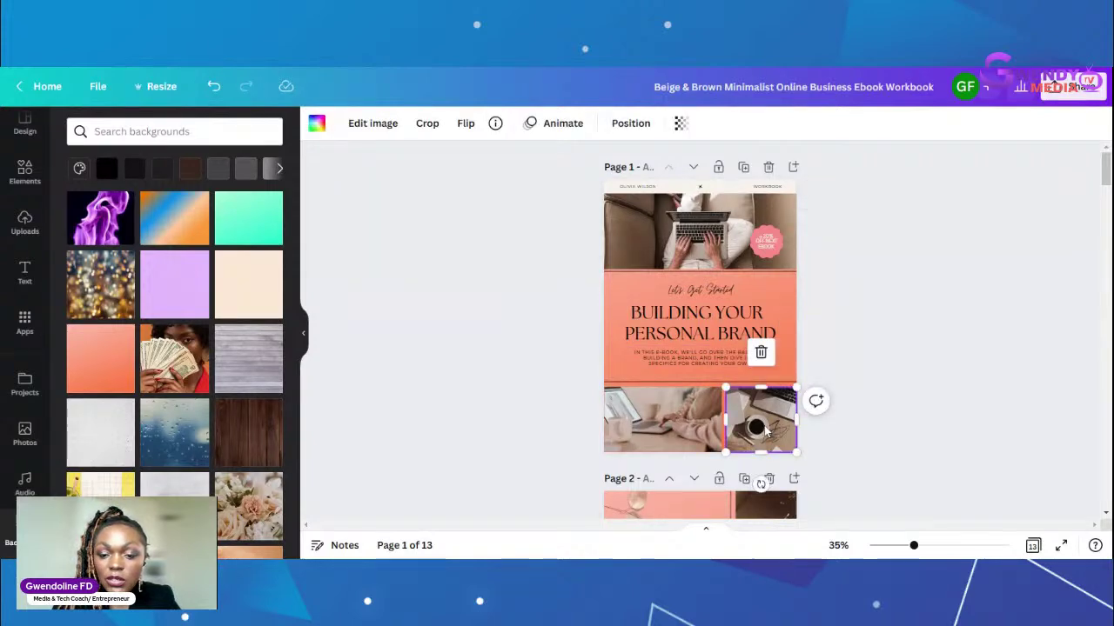
pyautogui.click(761, 353)
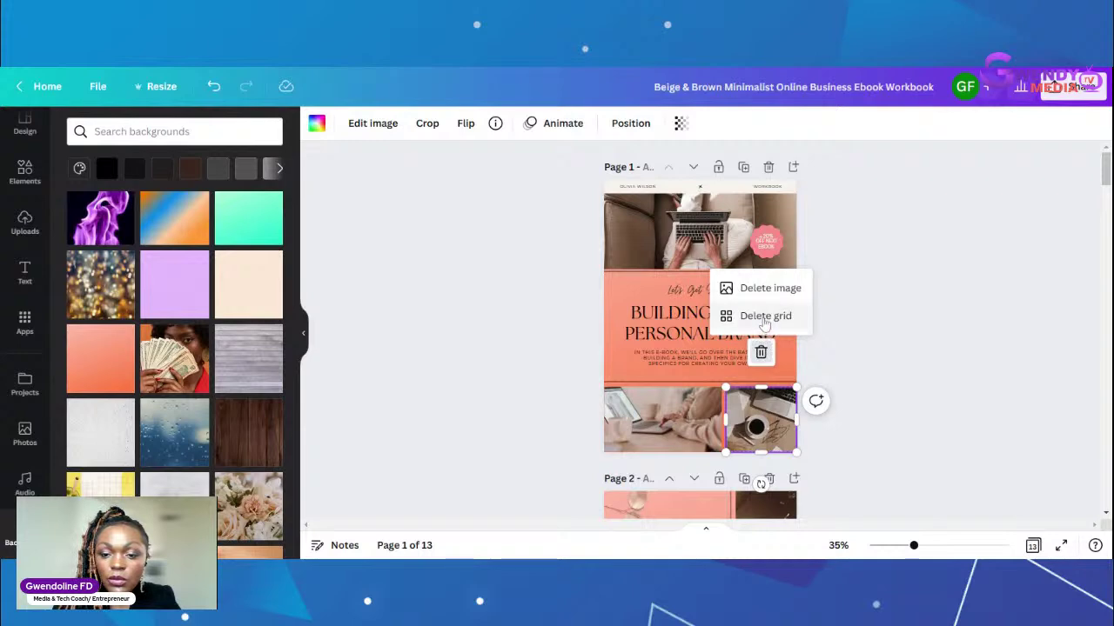
pyautogui.click(764, 317)
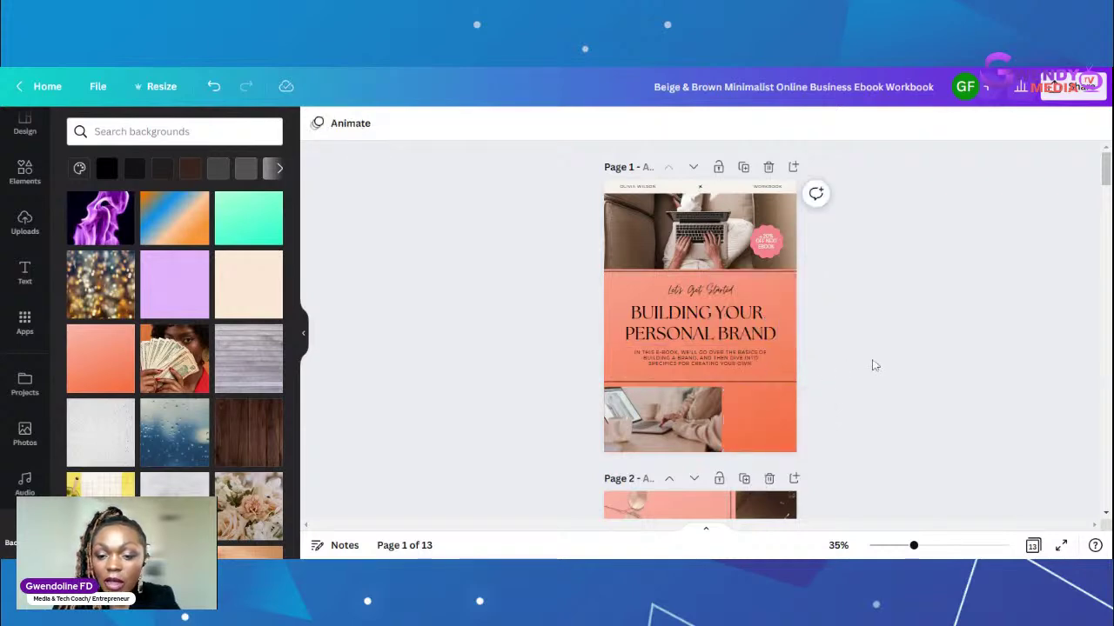
# Step: Recolour the beige divider line below the cover's description text to the dark brown document colour
pyautogui.click(762, 377)
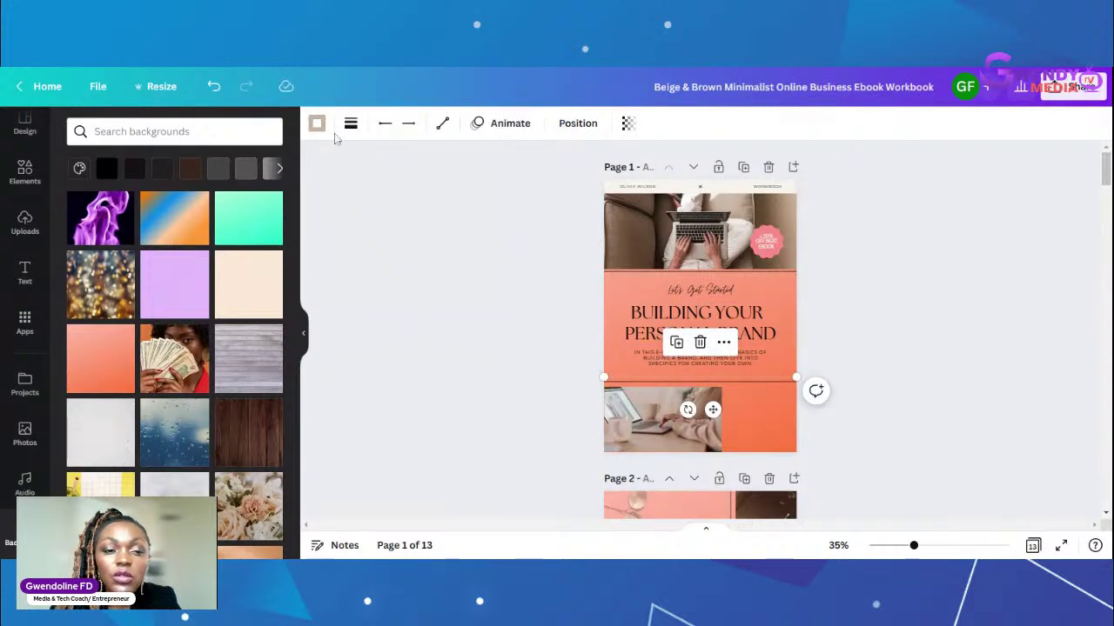
pyautogui.click(316, 124)
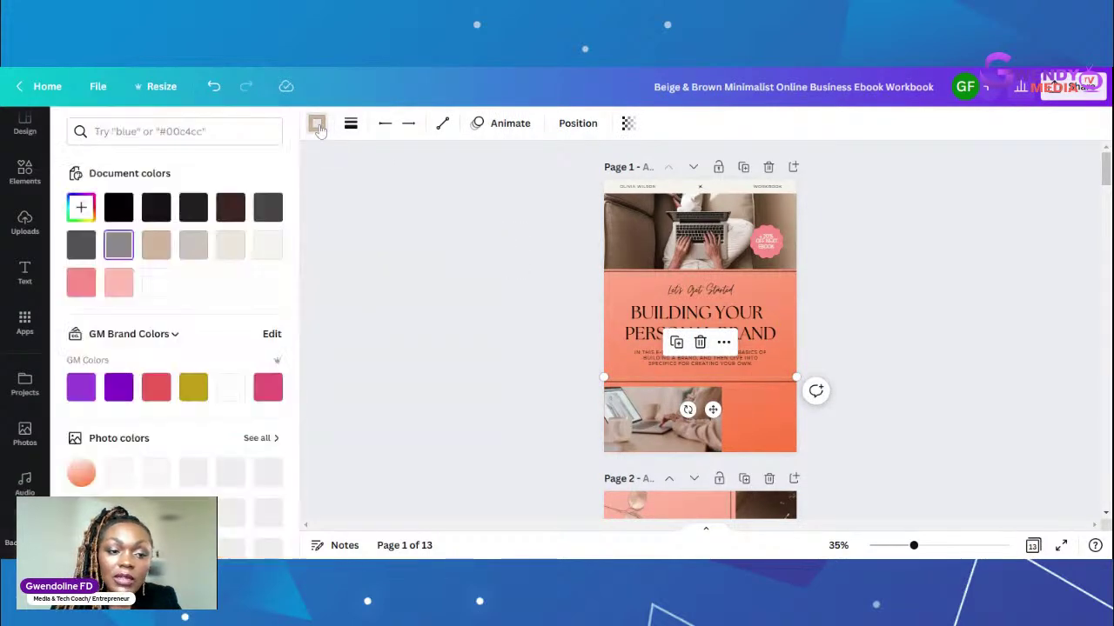
pyautogui.click(231, 218)
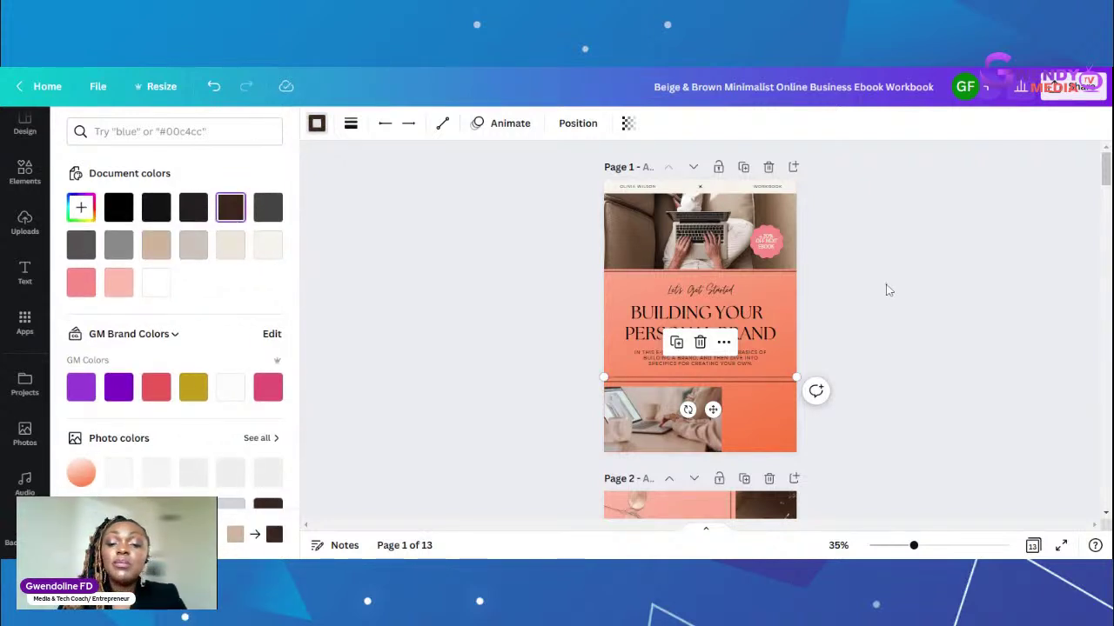
pyautogui.press('Escape')
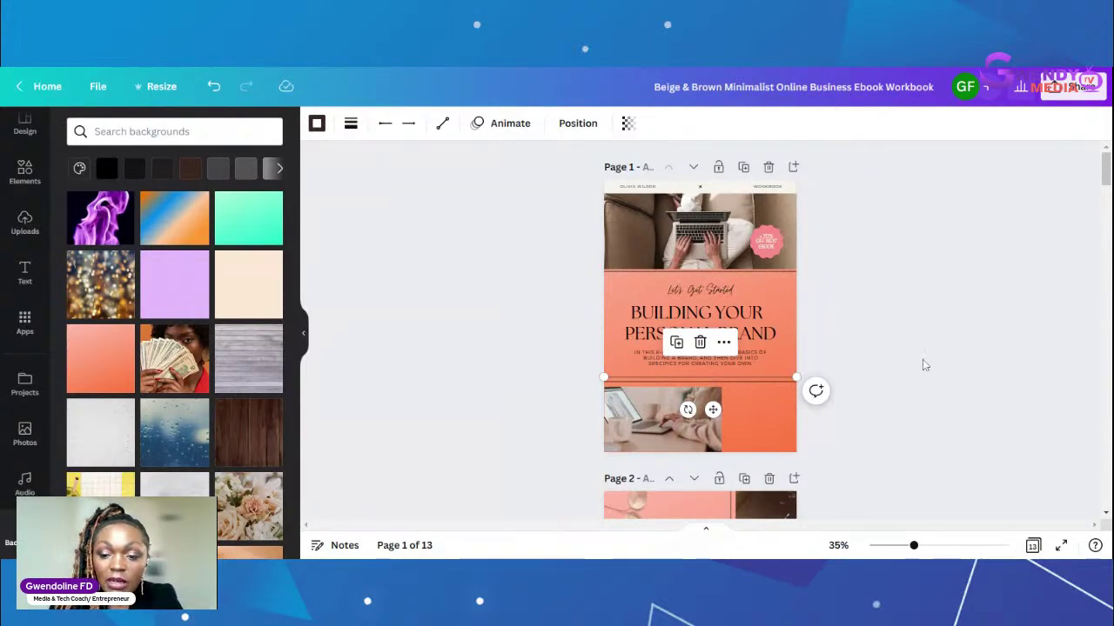
pyautogui.click(848, 272)
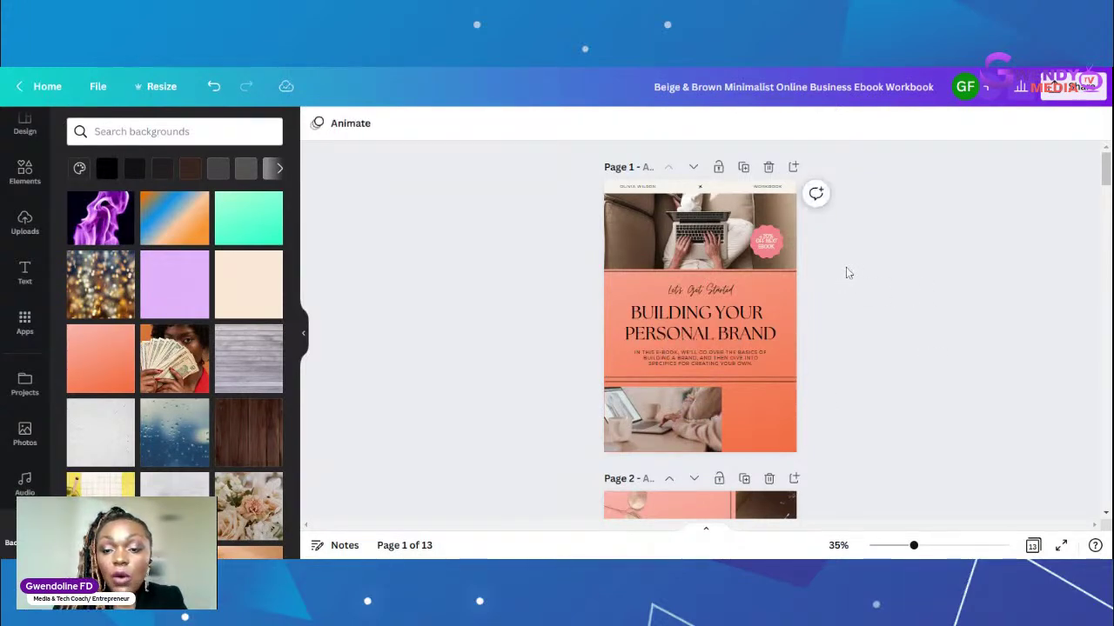
# Step: Stretch the lower laptop photo on the cover across the full page width
pyautogui.click(703, 409)
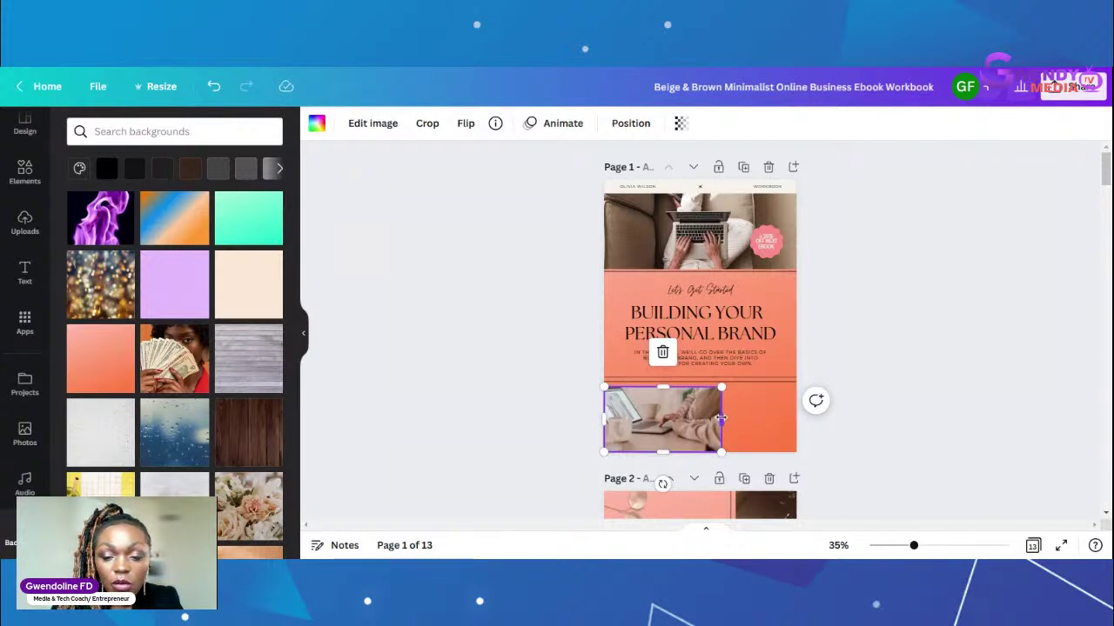
pyautogui.moveTo(721, 419); pyautogui.dragTo(796, 411)
pyautogui.click(950, 296)
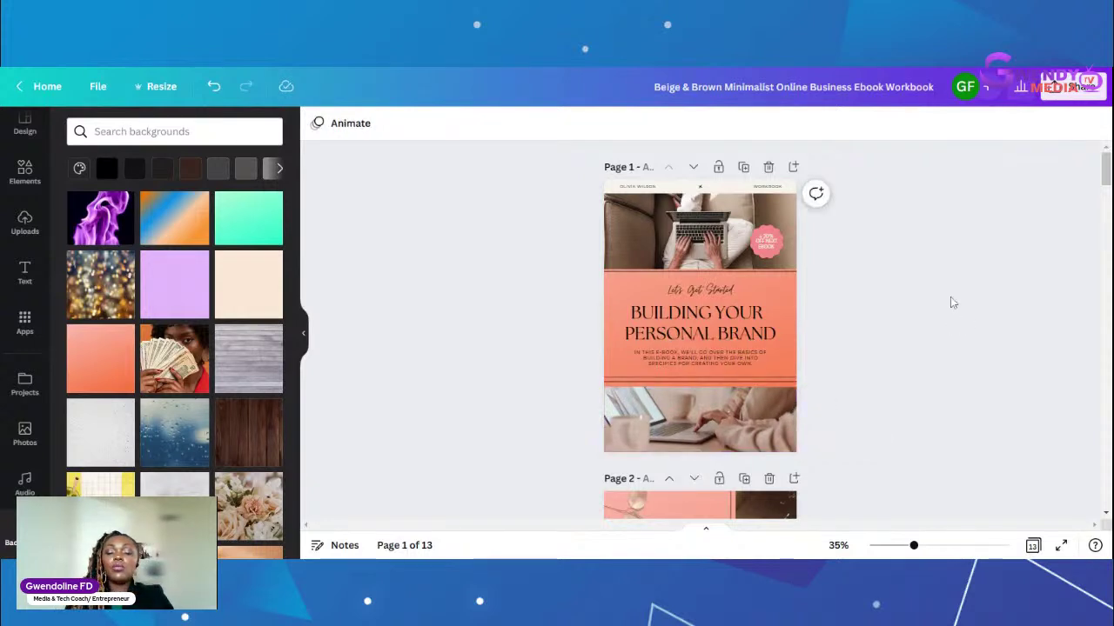
# Step: Delete the lower laptop photo together with its grid from the cover page
pyautogui.click(757, 397)
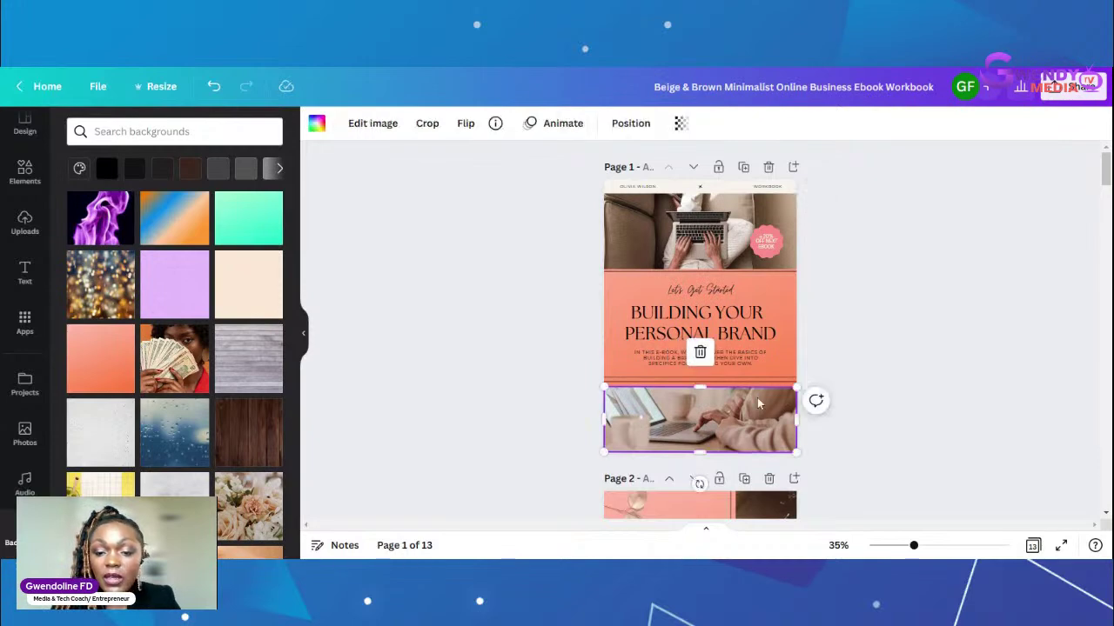
pyautogui.click(700, 353)
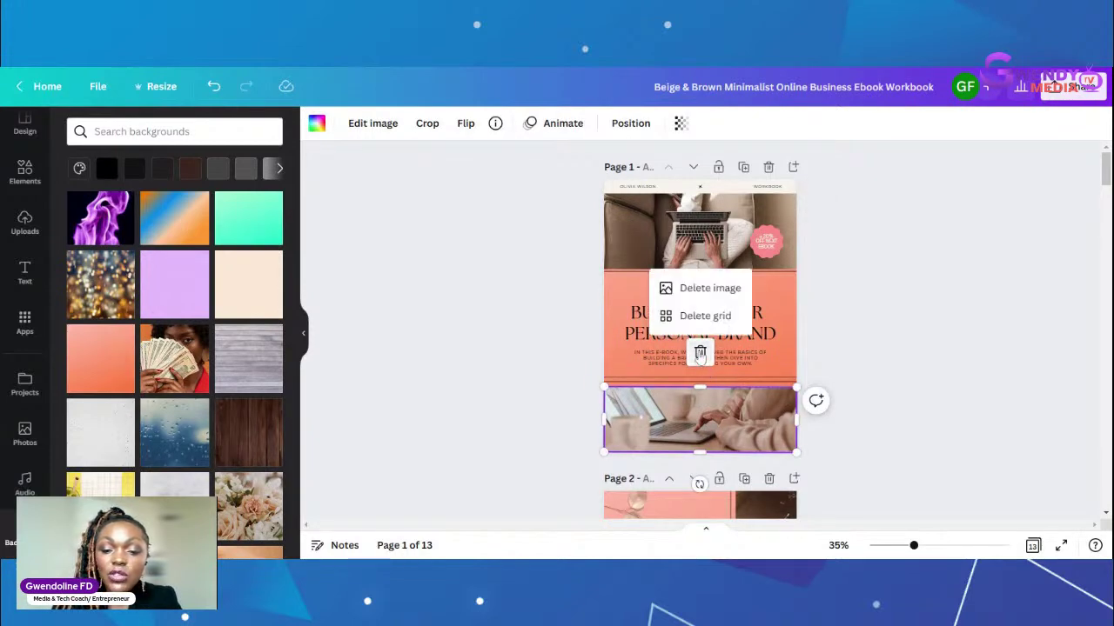
pyautogui.click(701, 317)
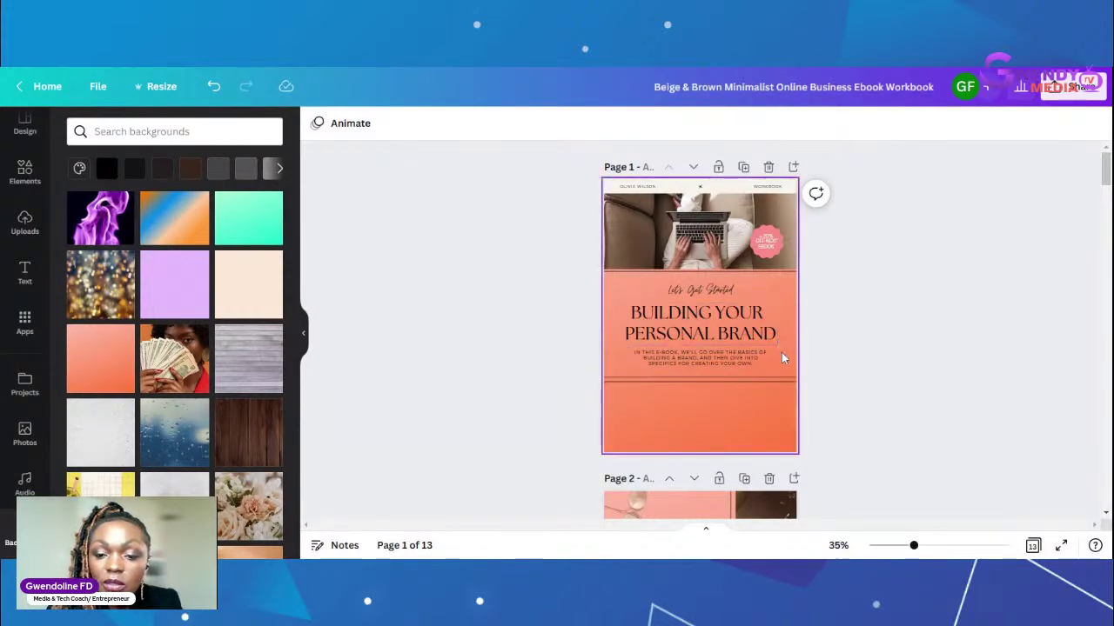
# Step: Move the two divider lines below the cover's description down near the page's bottom edge, leaving a narrow band between them
pyautogui.click(682, 252)
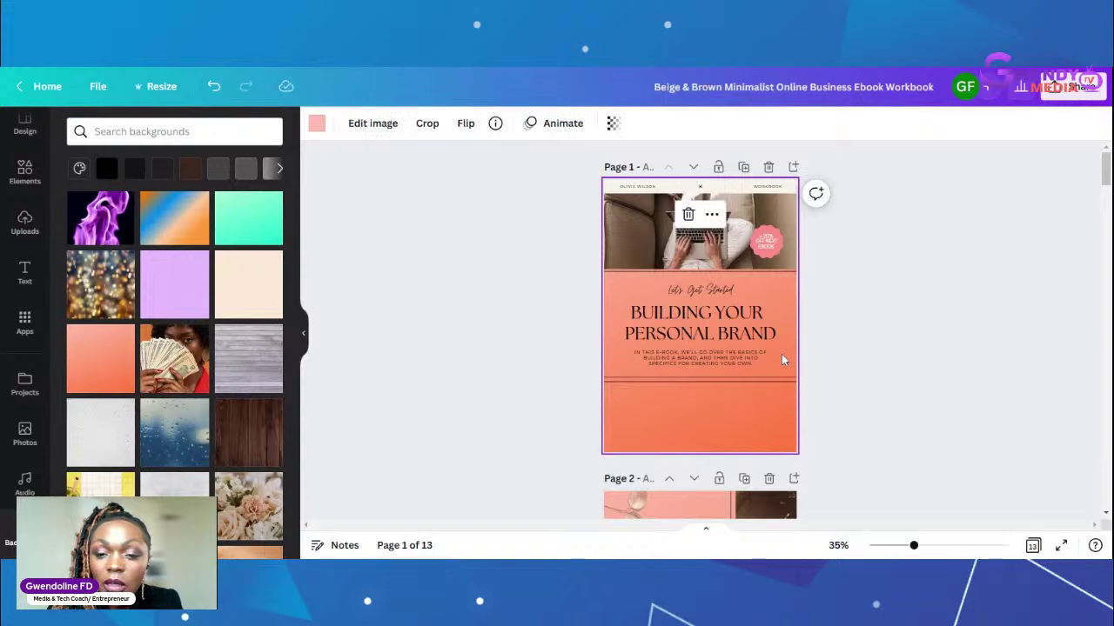
pyautogui.click(682, 266)
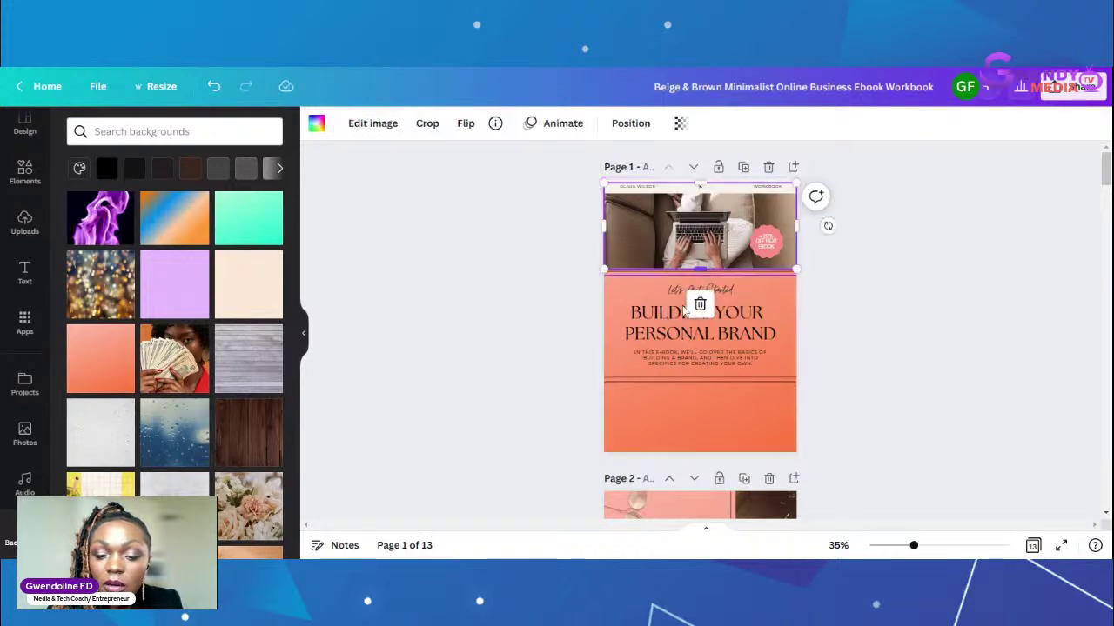
pyautogui.click(681, 381)
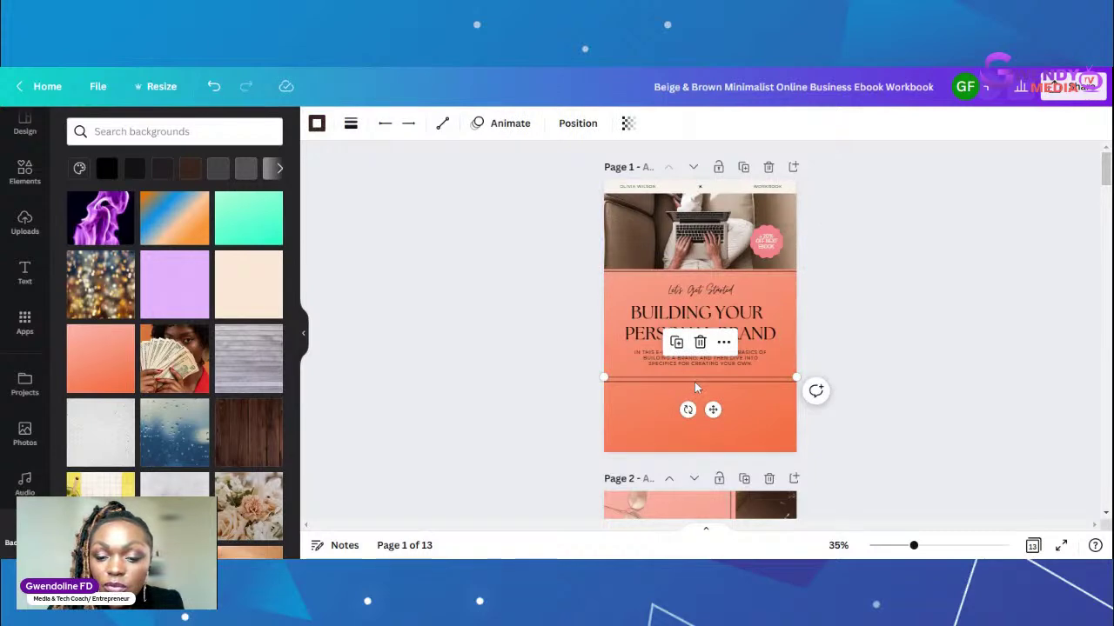
pyautogui.moveTo(697, 381); pyautogui.dragTo(697, 443)
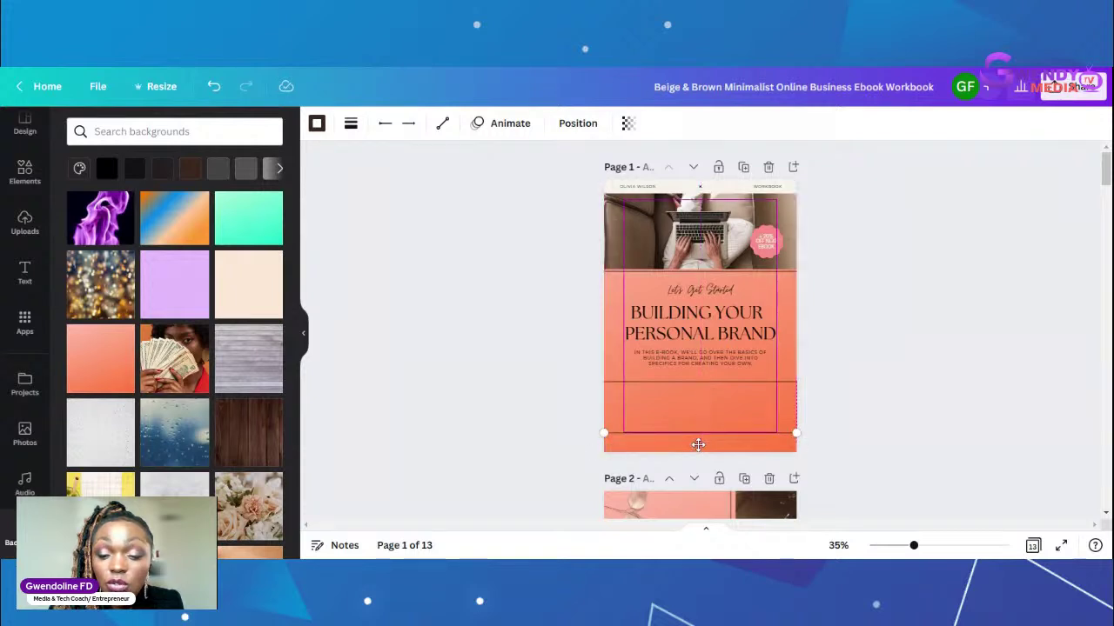
pyautogui.click(849, 399)
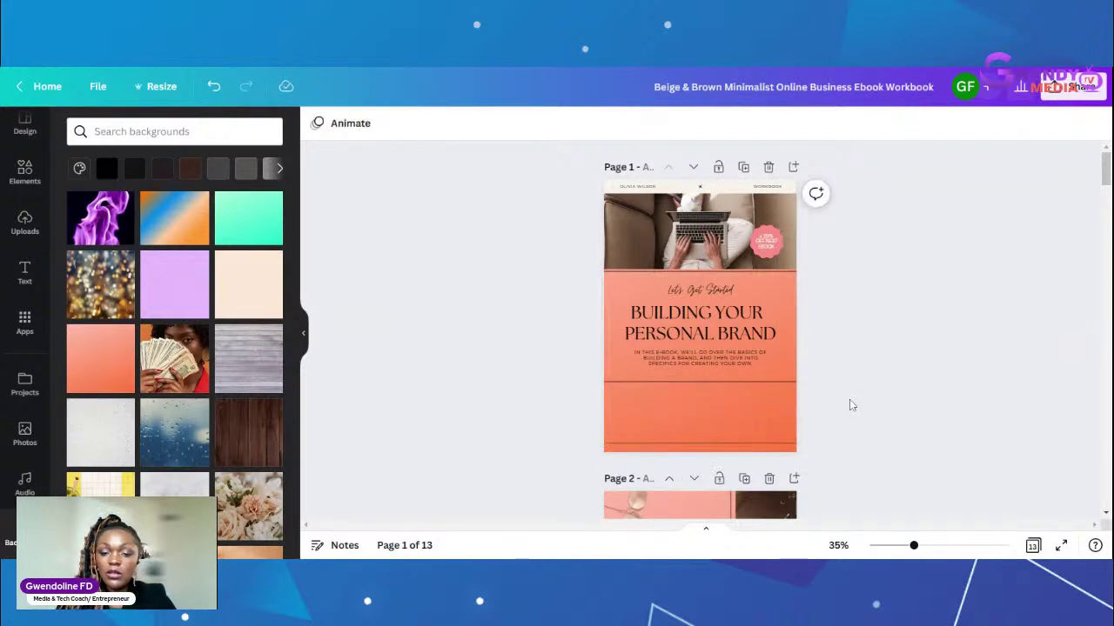
pyautogui.click(707, 382)
pyautogui.moveTo(706, 382); pyautogui.dragTo(705, 421)
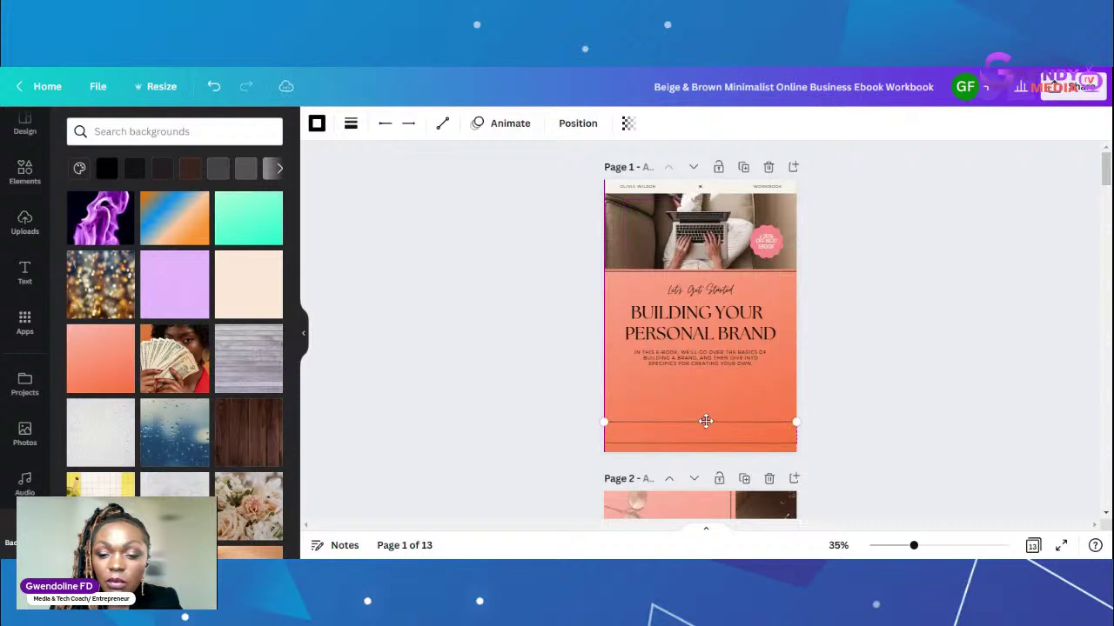
pyautogui.click(874, 366)
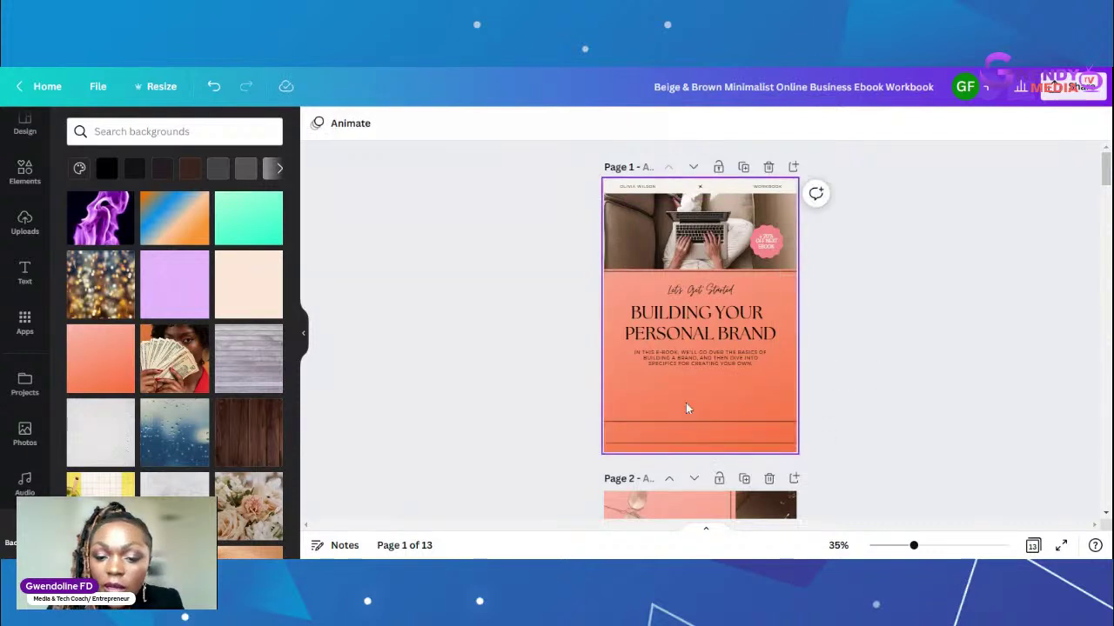
# Step: Move the cover's description, "Building Your Personal Brand" title and "Let's Get Started" tagline down to spread them over the empty space
pyautogui.click(714, 359)
pyautogui.moveTo(712, 361); pyautogui.dragTo(711, 399)
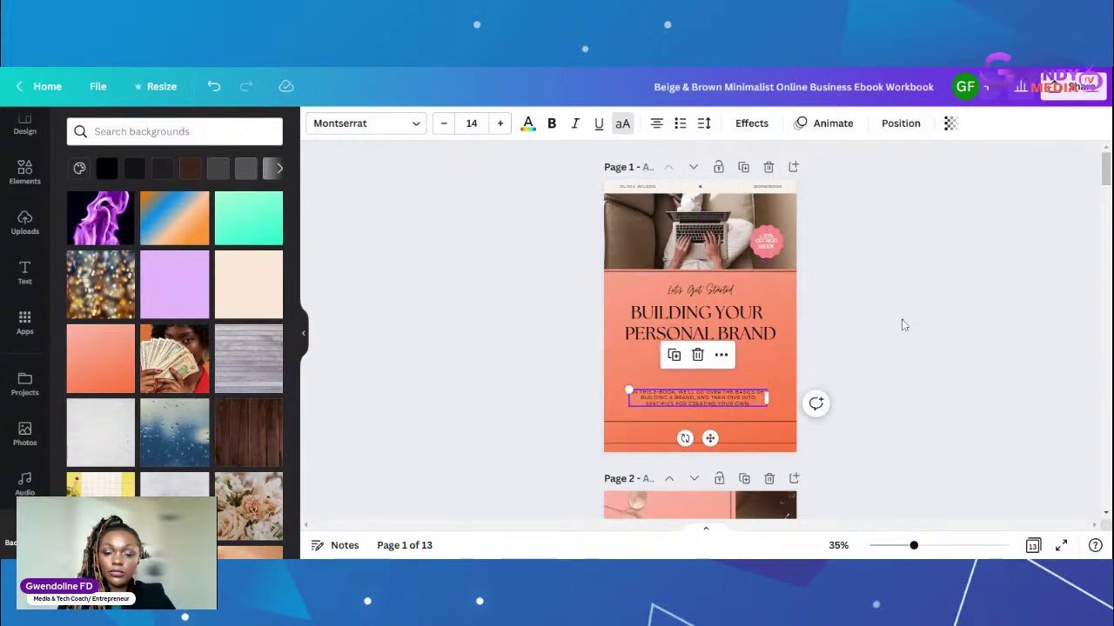
pyautogui.click(901, 320)
pyautogui.moveTo(708, 320); pyautogui.dragTo(710, 351)
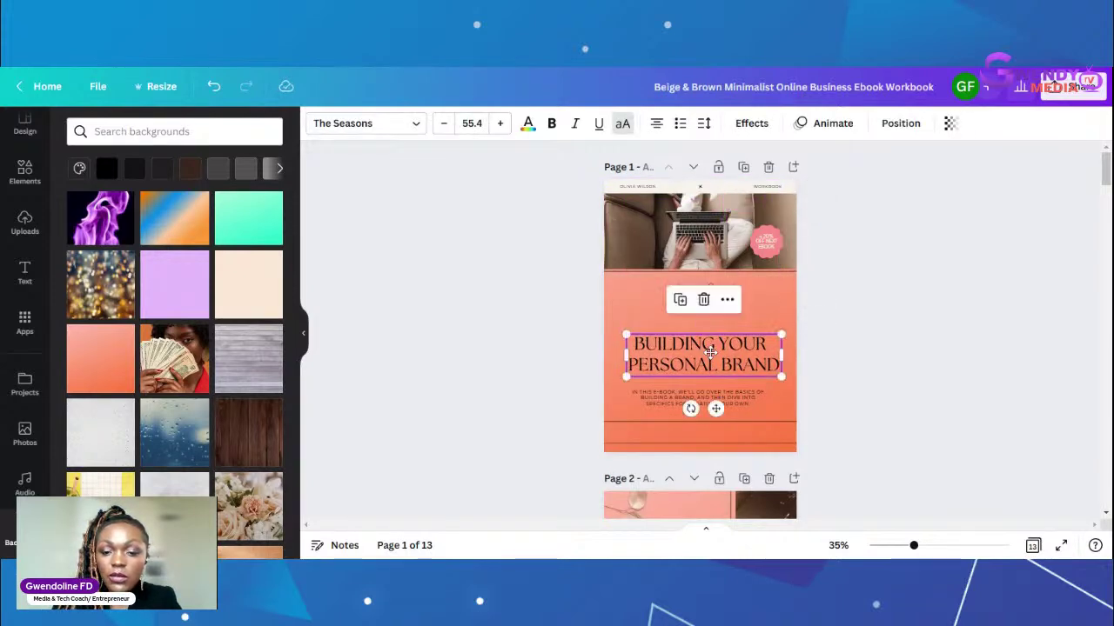
pyautogui.click(948, 259)
pyautogui.moveTo(691, 288); pyautogui.dragTo(689, 309)
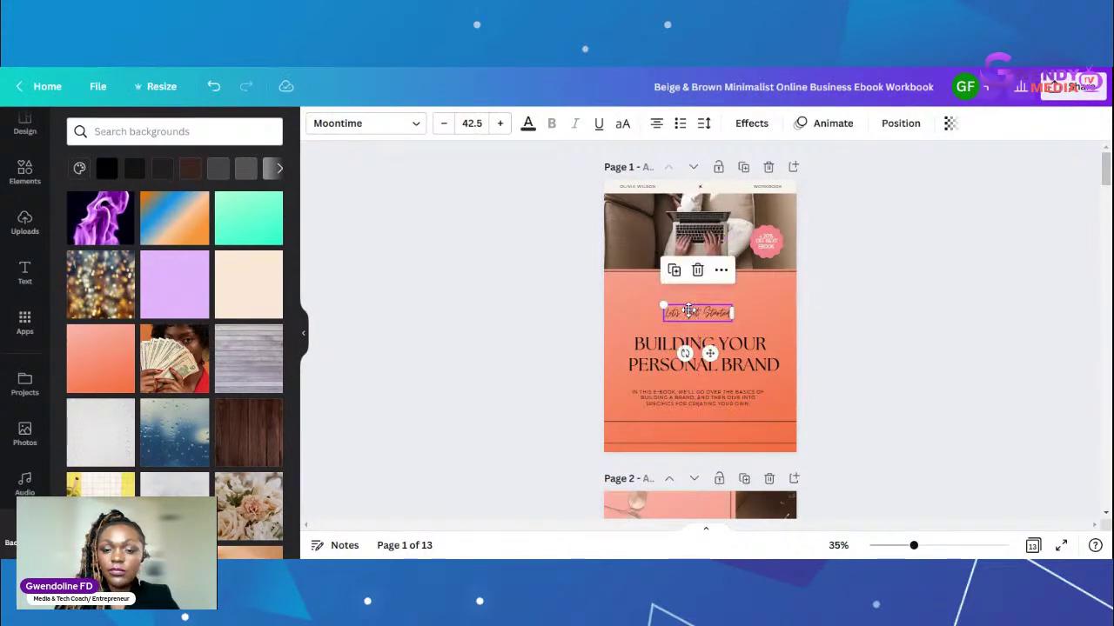
pyautogui.click(922, 265)
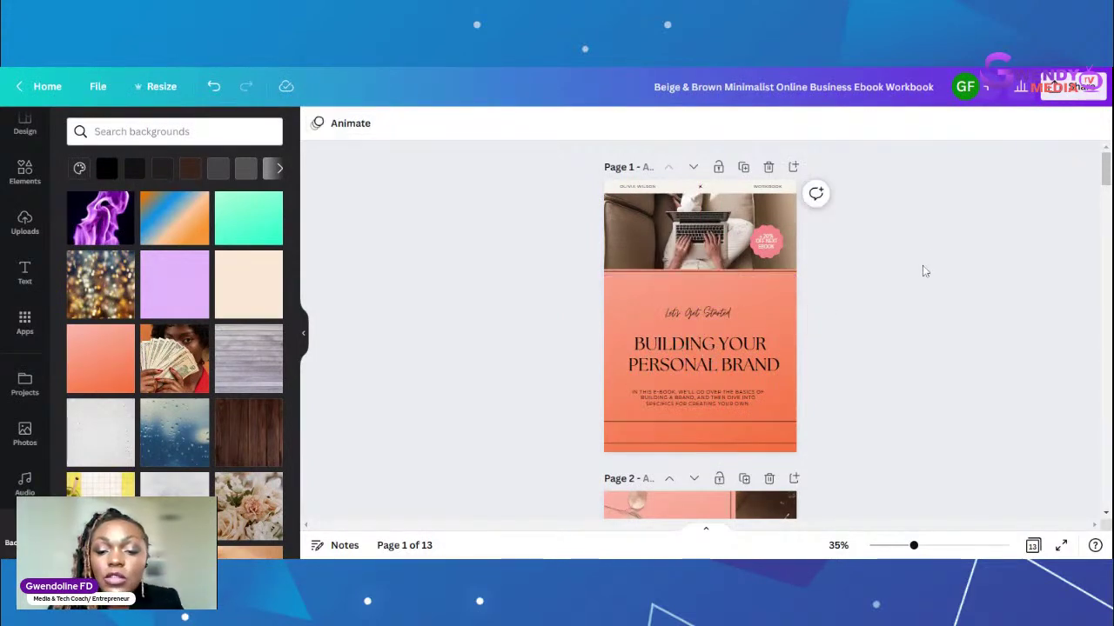
# Step: Enlarge the "Let's Get Started" tagline on the cover by extending it outward from its upper-left corner
pyautogui.click(721, 319)
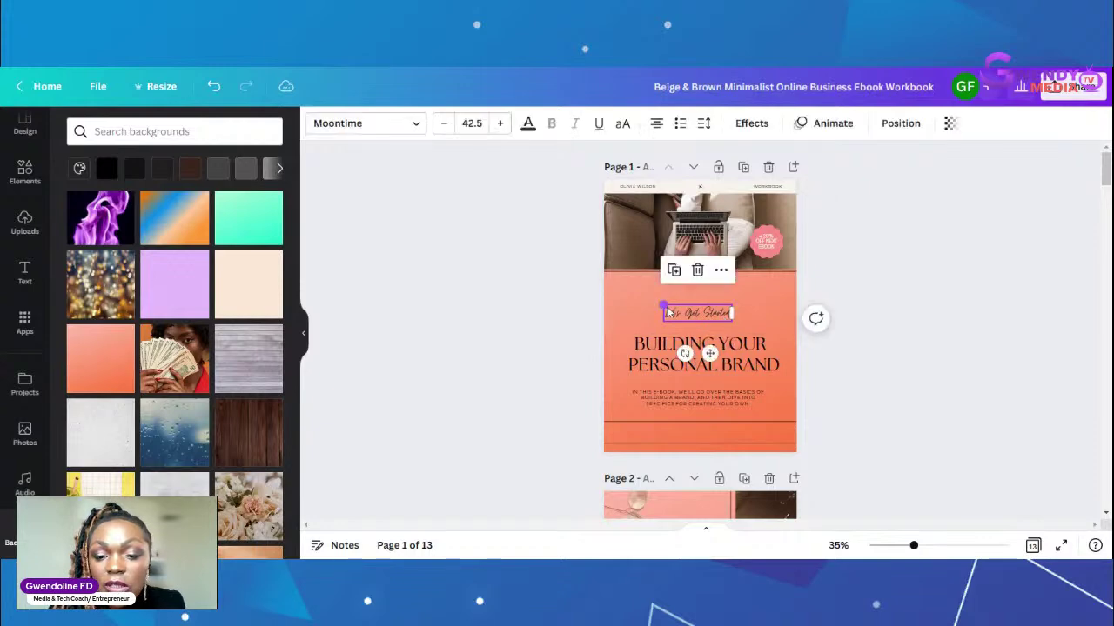
pyautogui.moveTo(661, 304); pyautogui.dragTo(645, 296)
pyautogui.click(970, 322)
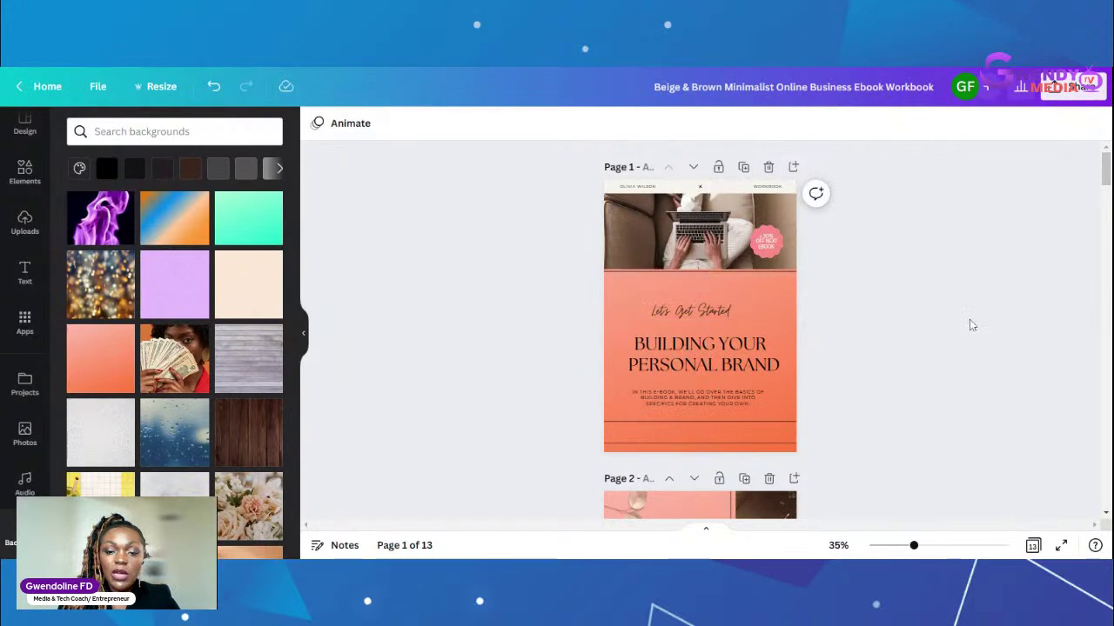
# Step: Centre the "Let's Get Started" tagline over the cover title and move the lowest divider line up closer to the one above it
pyautogui.moveTo(692, 314); pyautogui.dragTo(697, 308)
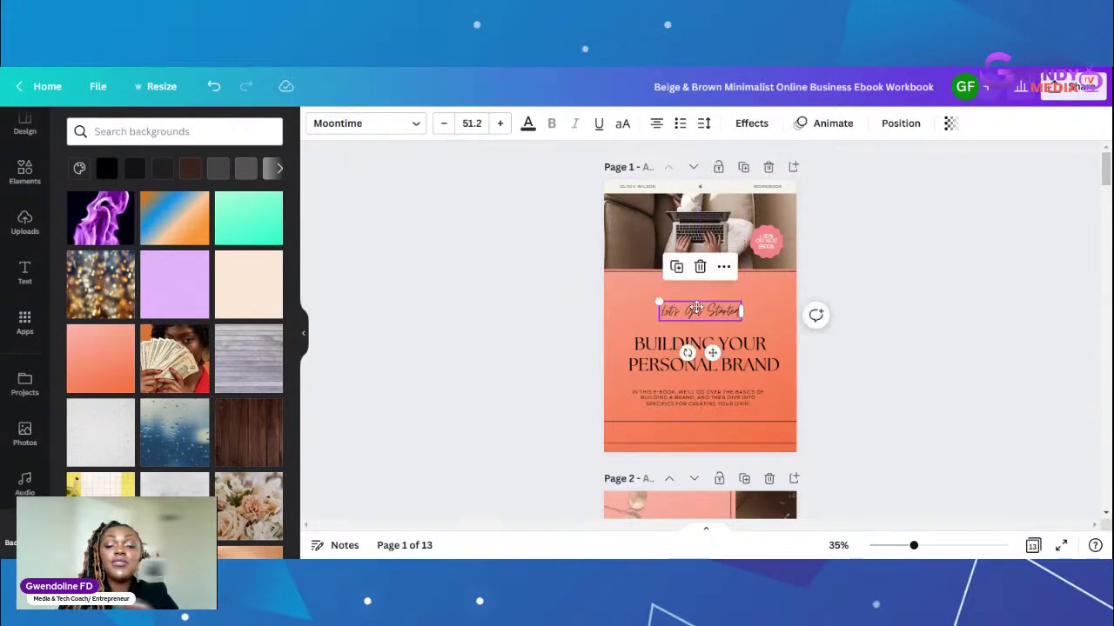
pyautogui.click(936, 279)
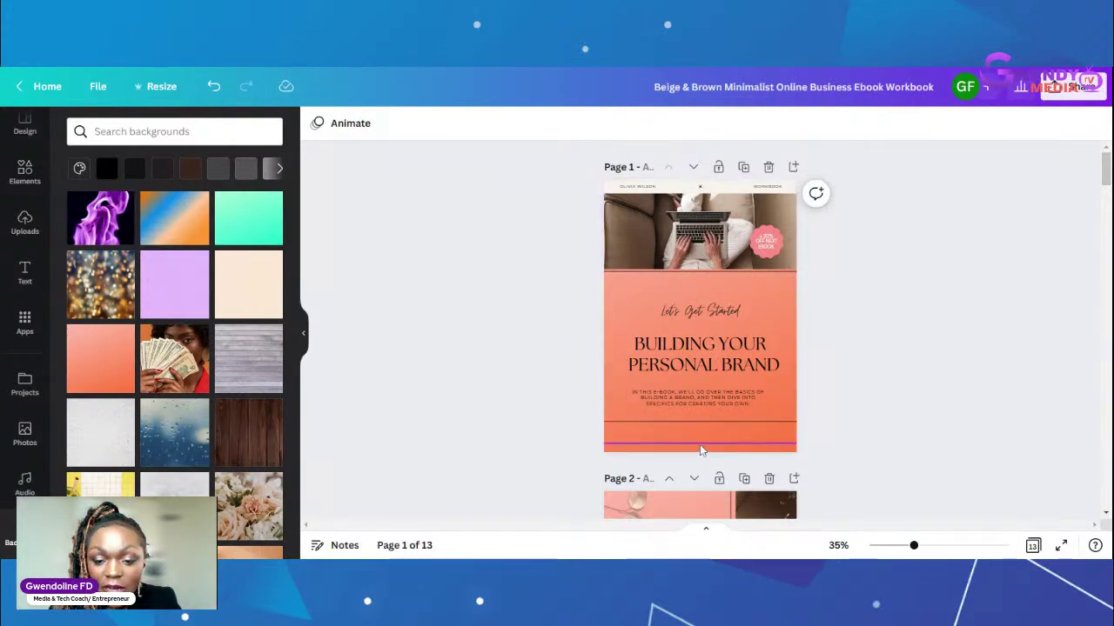
pyautogui.moveTo(701, 450); pyautogui.dragTo(699, 438)
pyautogui.click(853, 348)
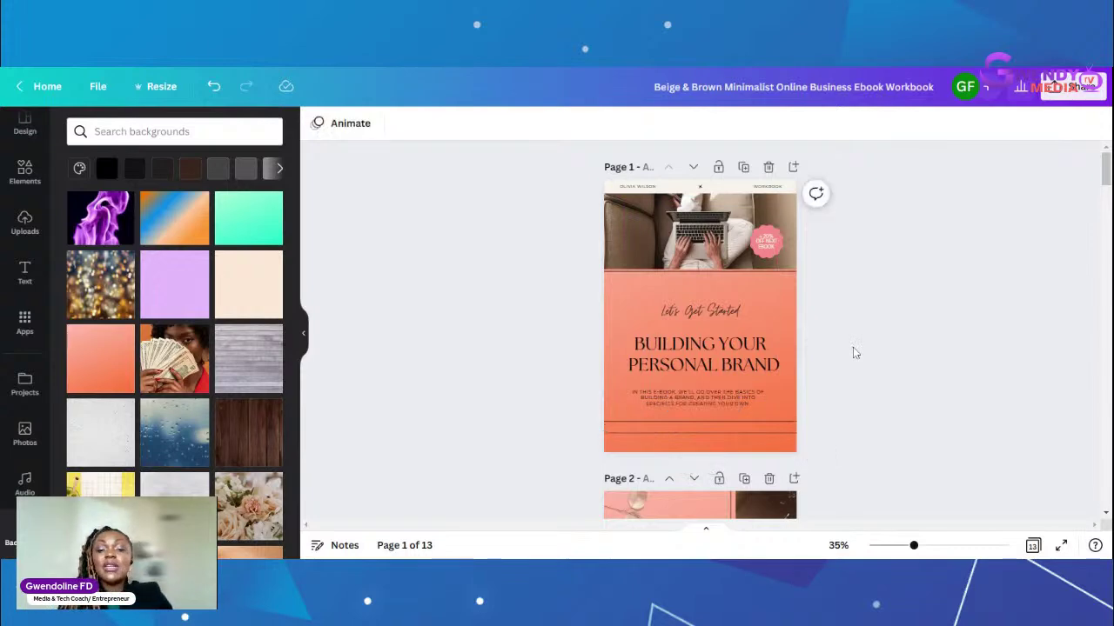
# Step: Move the beige divider line beneath the cover photo down to just above the tagline and recolour it dark brown across all pages
pyautogui.click(705, 275)
pyautogui.moveTo(705, 275); pyautogui.dragTo(703, 286)
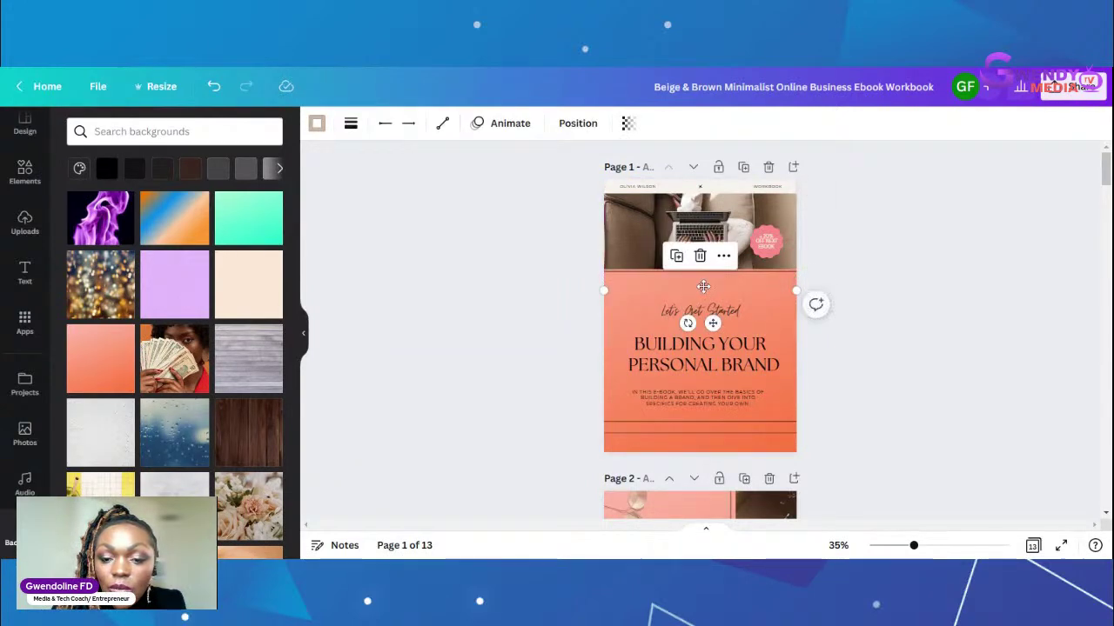
pyautogui.click(317, 125)
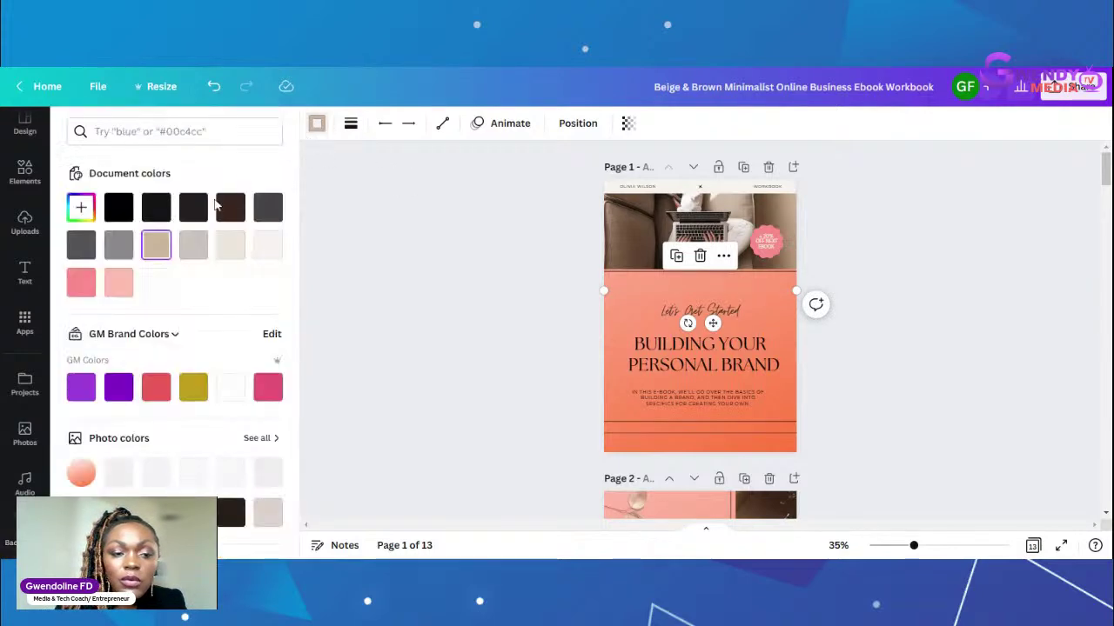
pyautogui.click(230, 216)
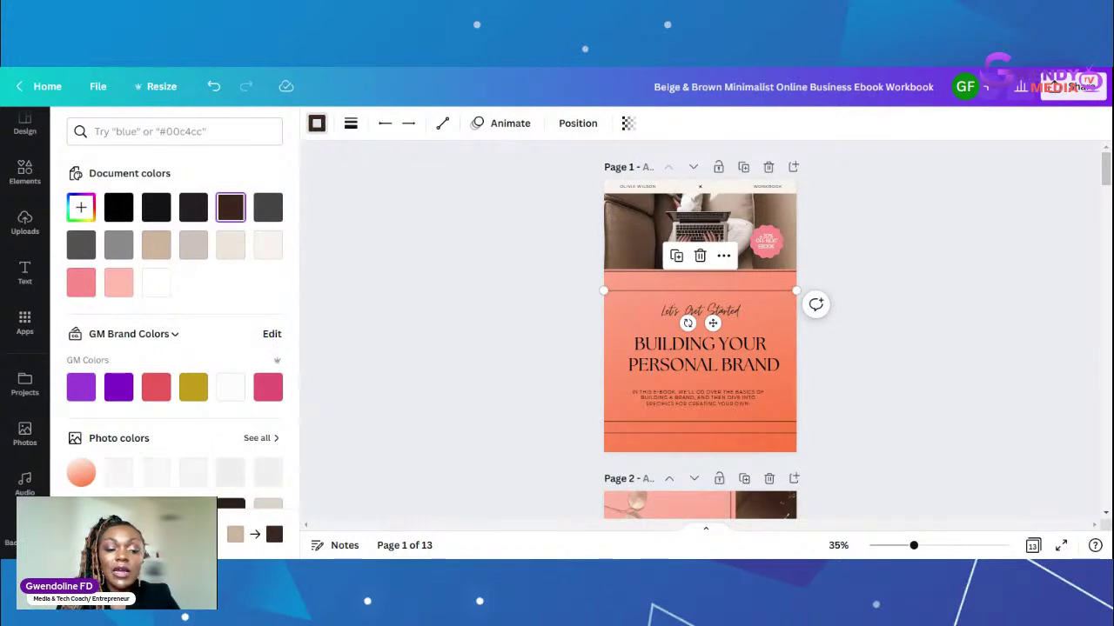
pyautogui.click(131, 534)
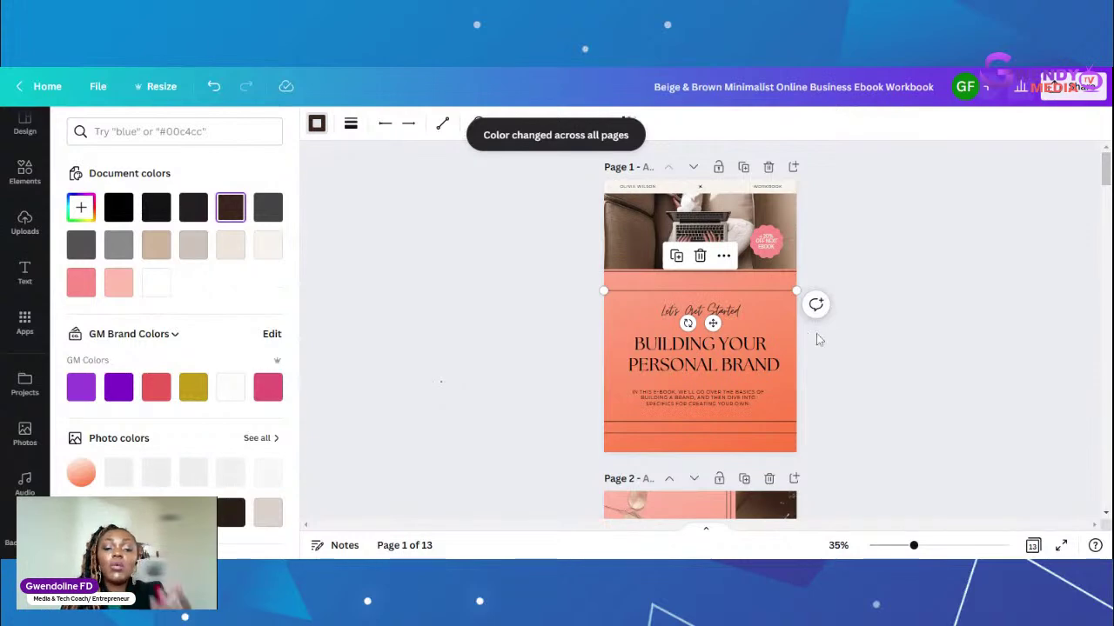
pyautogui.press('Escape')
pyautogui.click(924, 278)
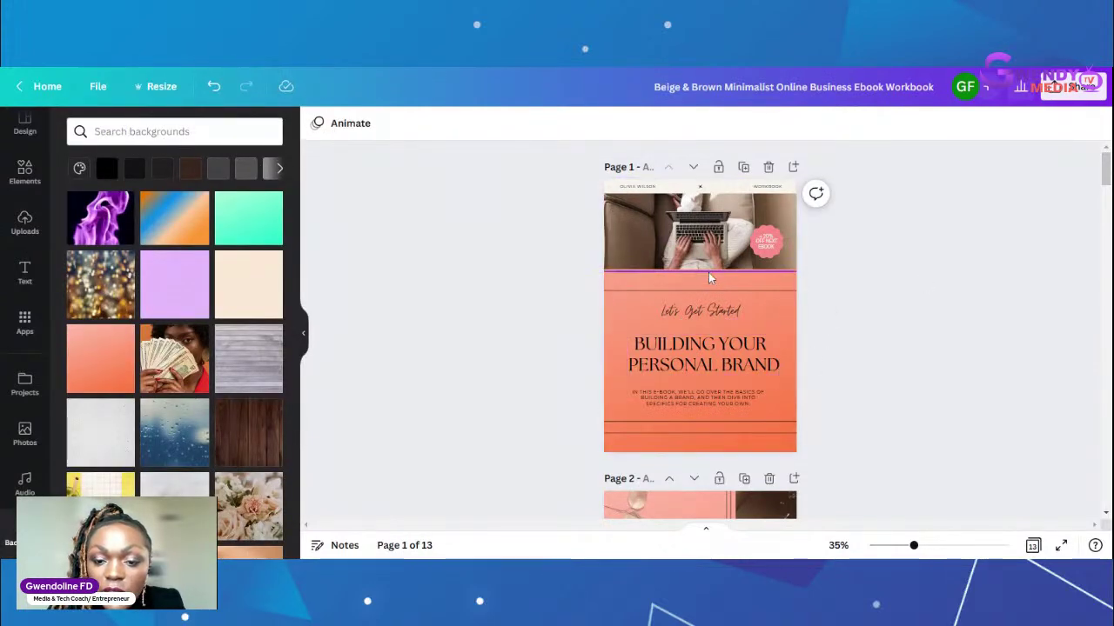
# Step: Move the remaining divider line at the photo's lower edge down slightly, just above the line over the tagline
pyautogui.click(708, 277)
pyautogui.moveTo(708, 276); pyautogui.dragTo(708, 279)
pyautogui.click(923, 283)
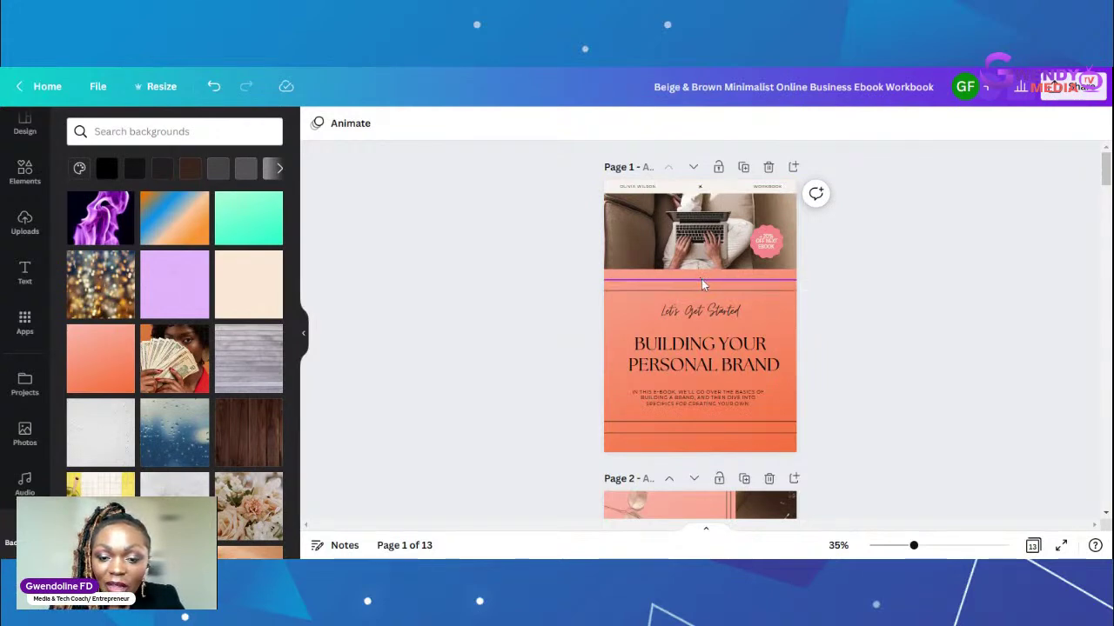
# Step: Shift the cover's "Let's Get Started" tagline, description and "Building Your Personal Brand" title slightly down to even out their spacing
pyautogui.click(699, 313)
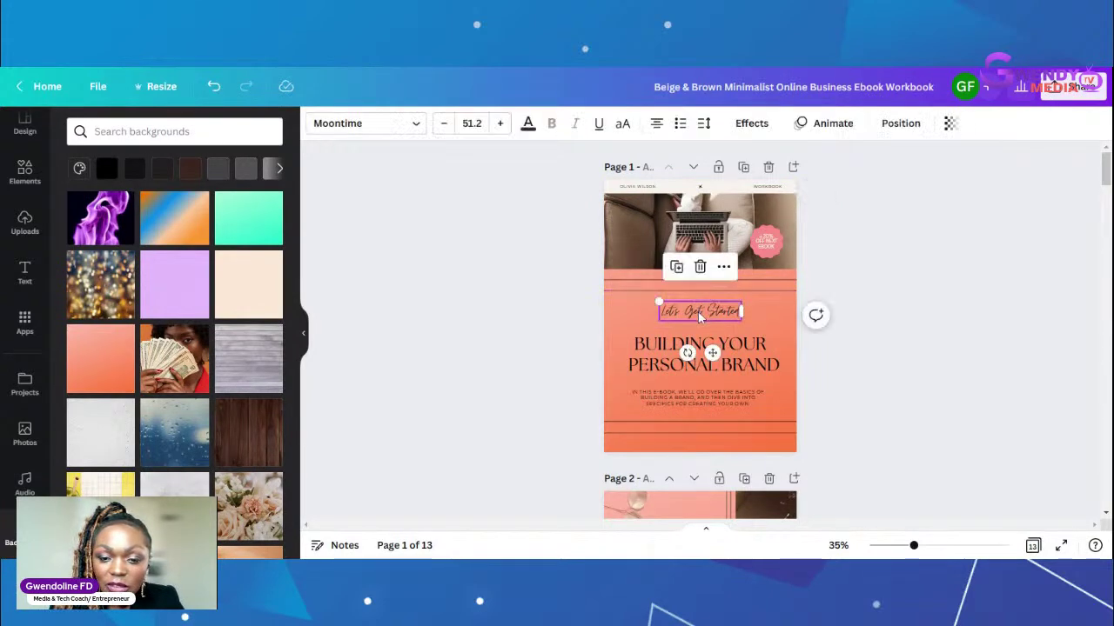
pyautogui.moveTo(700, 313); pyautogui.dragTo(703, 317)
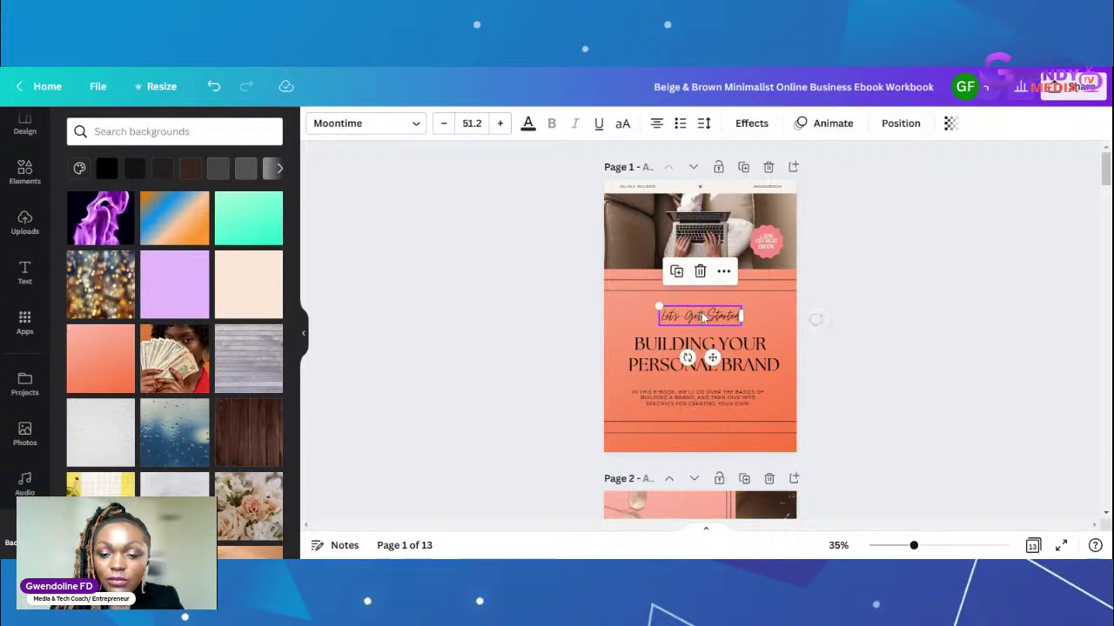
pyautogui.click(960, 287)
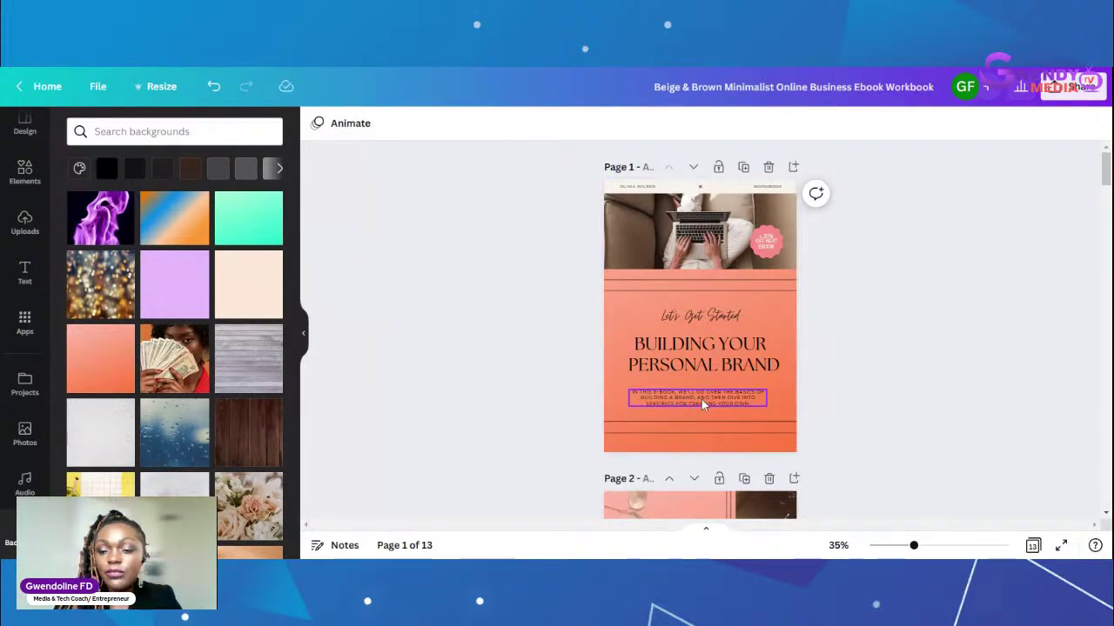
pyautogui.click(729, 349)
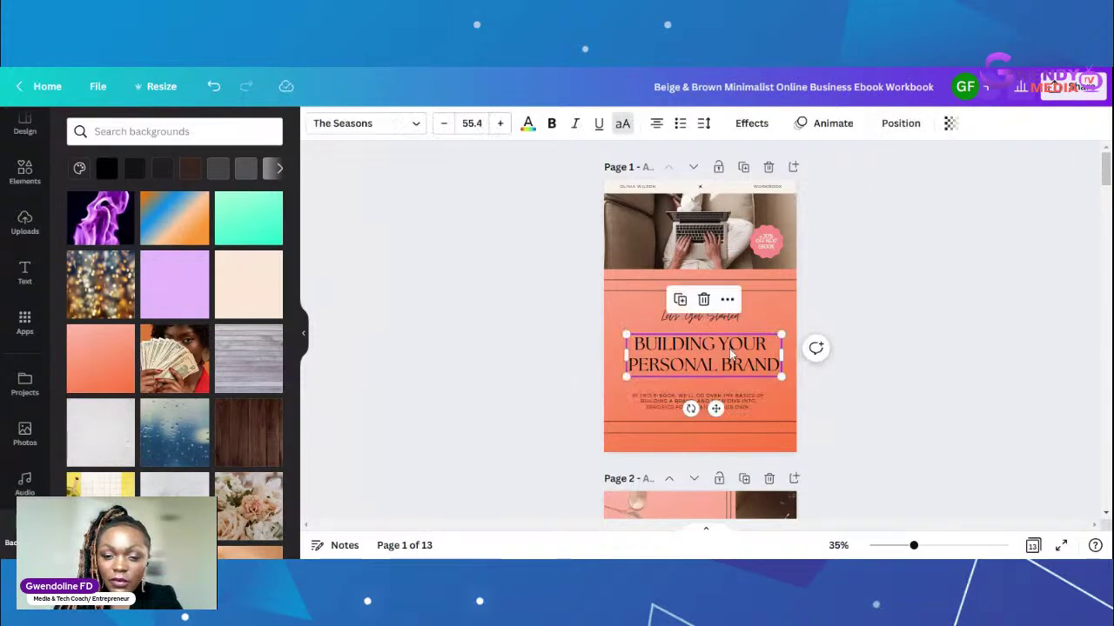
pyautogui.moveTo(729, 350); pyautogui.dragTo(729, 353)
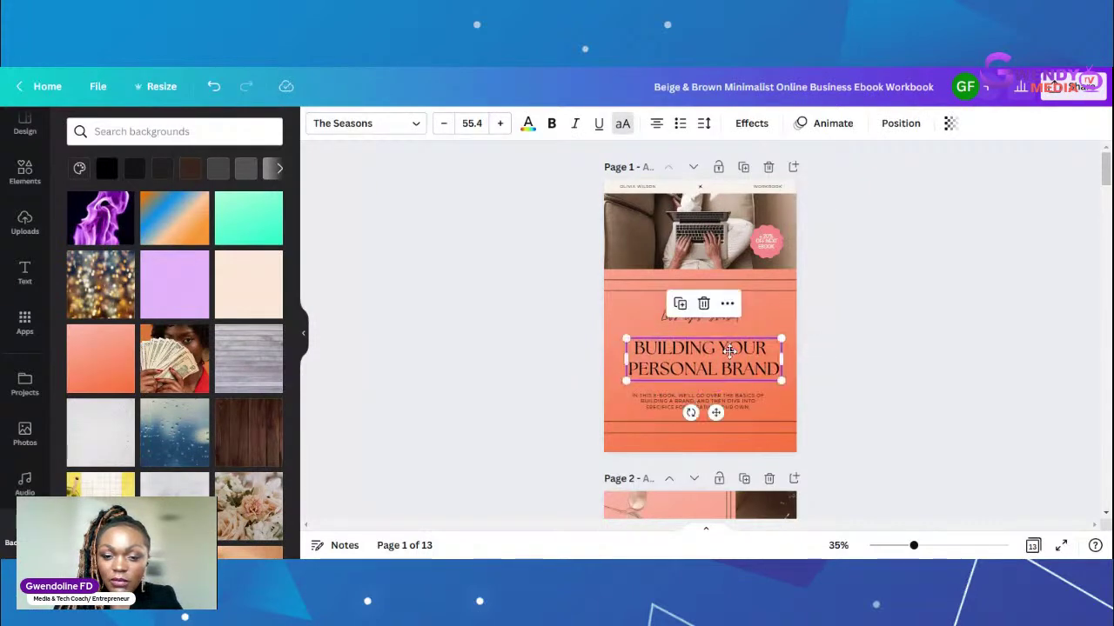
pyautogui.click(947, 284)
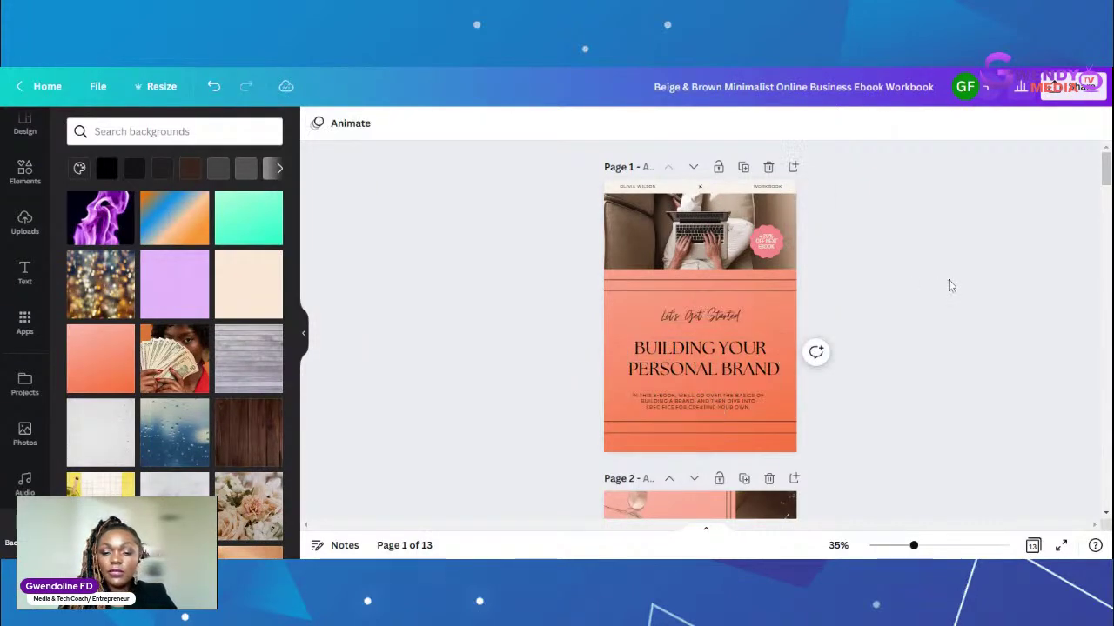
pyautogui.click(700, 317)
pyautogui.moveTo(700, 316); pyautogui.dragTo(698, 318)
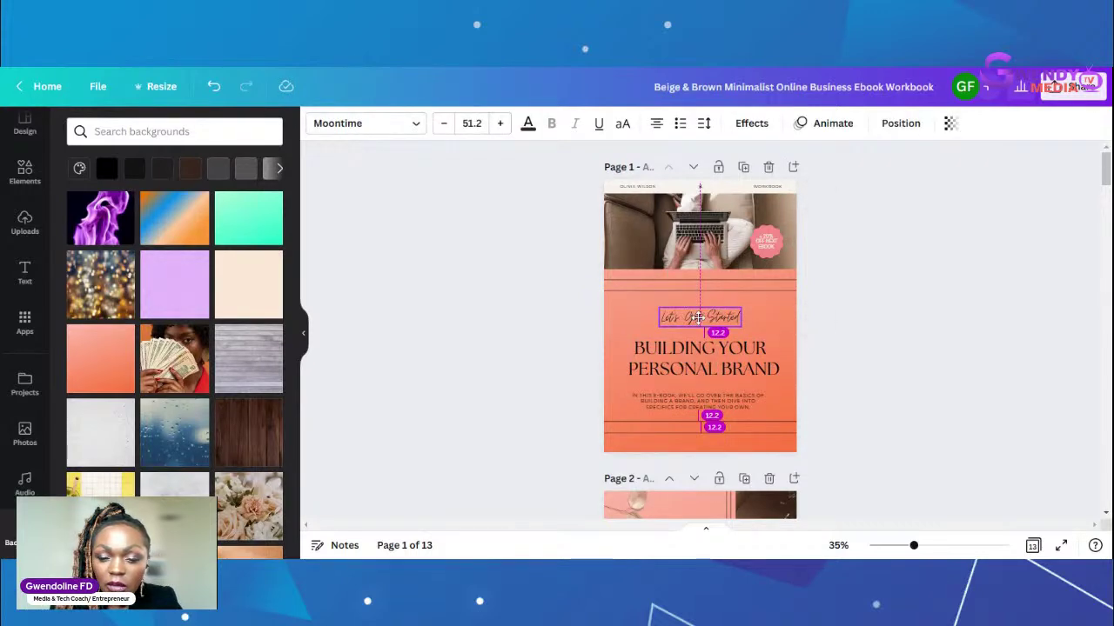
pyautogui.click(977, 289)
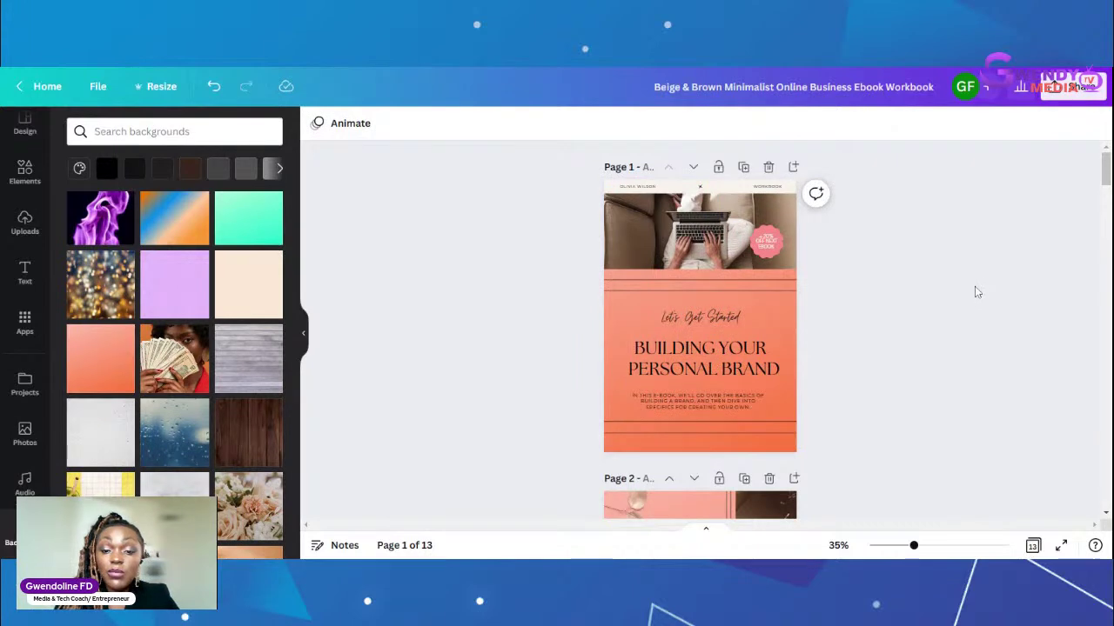
# Step: Move both divider lines above the tagline further down, keeping a narrow band between them like the pair below the description
pyautogui.click(702, 292)
pyautogui.moveTo(701, 292); pyautogui.dragTo(700, 298)
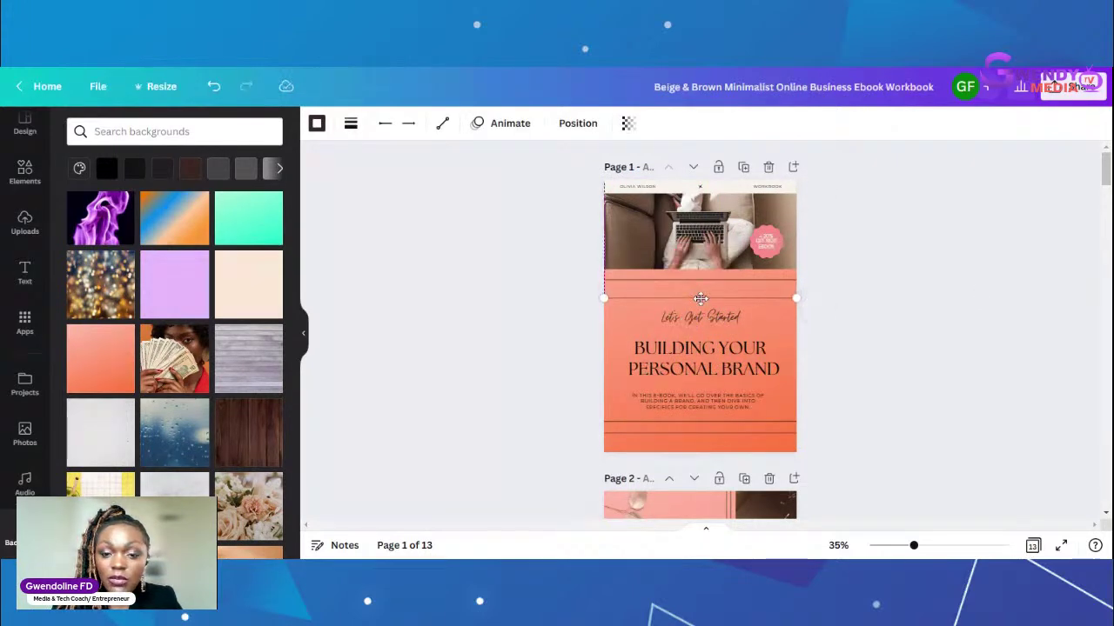
pyautogui.click(913, 314)
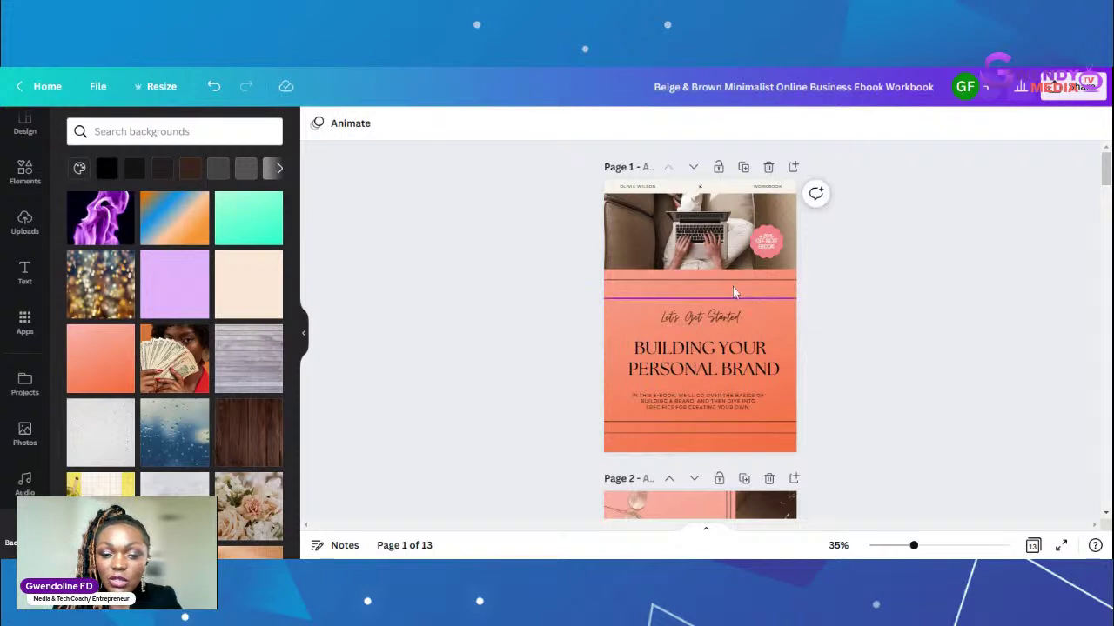
pyautogui.click(703, 279)
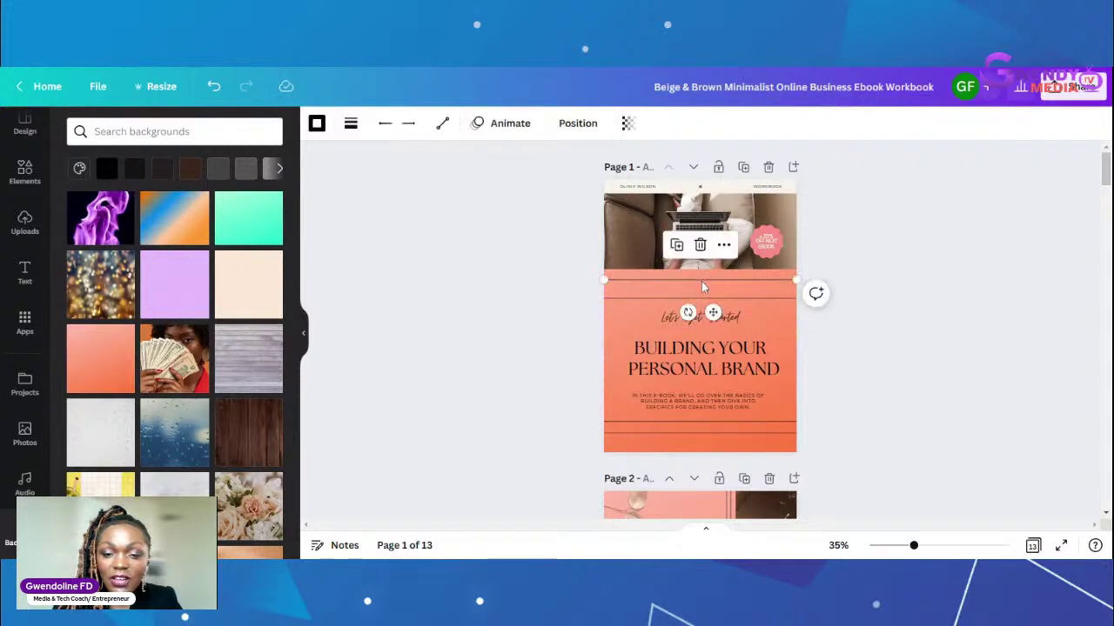
pyautogui.moveTo(701, 281); pyautogui.dragTo(703, 287)
pyautogui.click(876, 289)
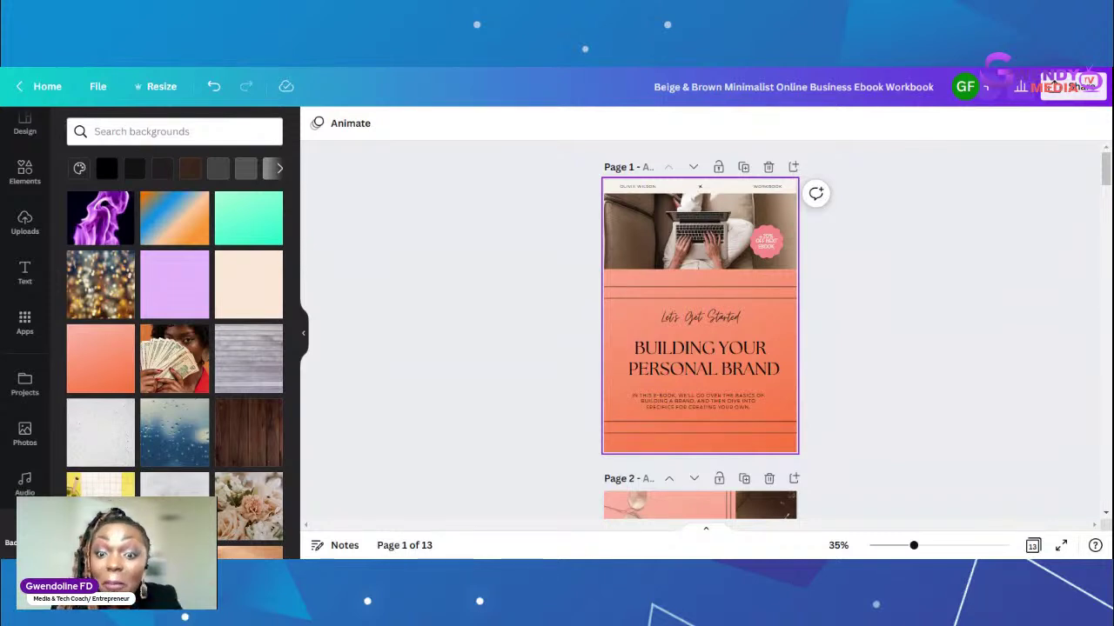
# Step: Try to apply the coral gradient background to the header strip of the cover page
pyautogui.click(725, 186)
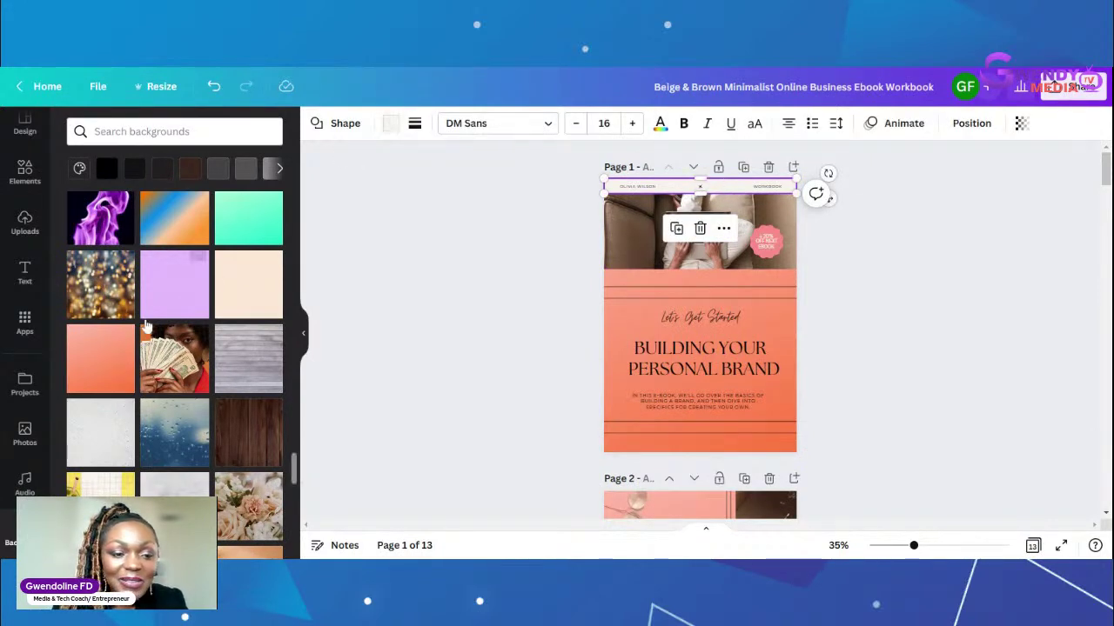
pyautogui.click(103, 355)
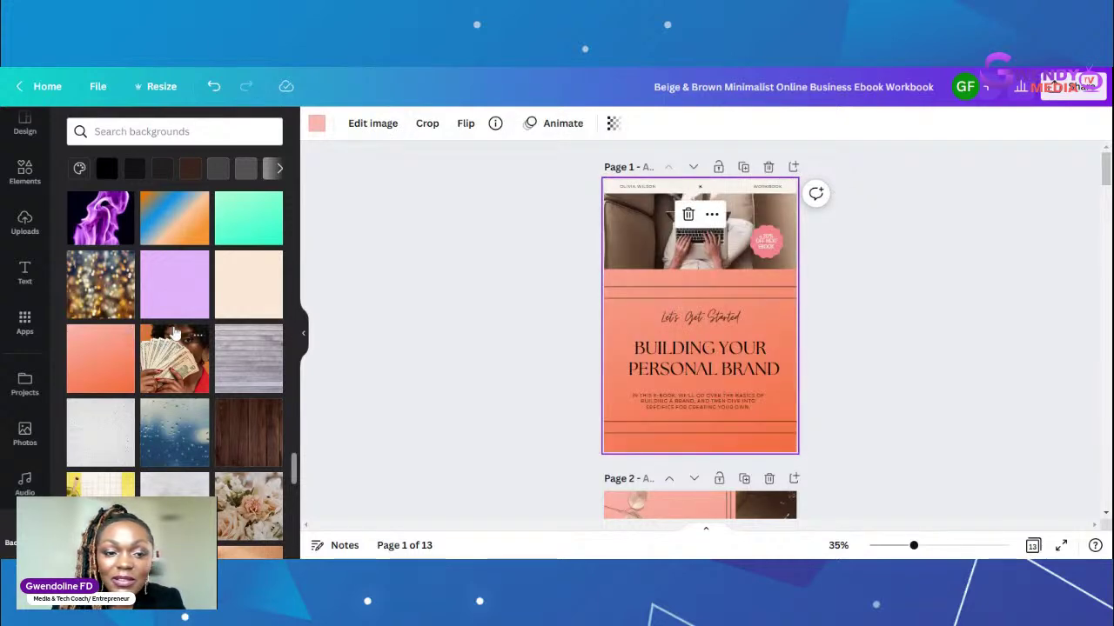
# Step: Try pink and red fills on the cover's header strip and settle on the custom coral colour #F17370
pyautogui.click(614, 189)
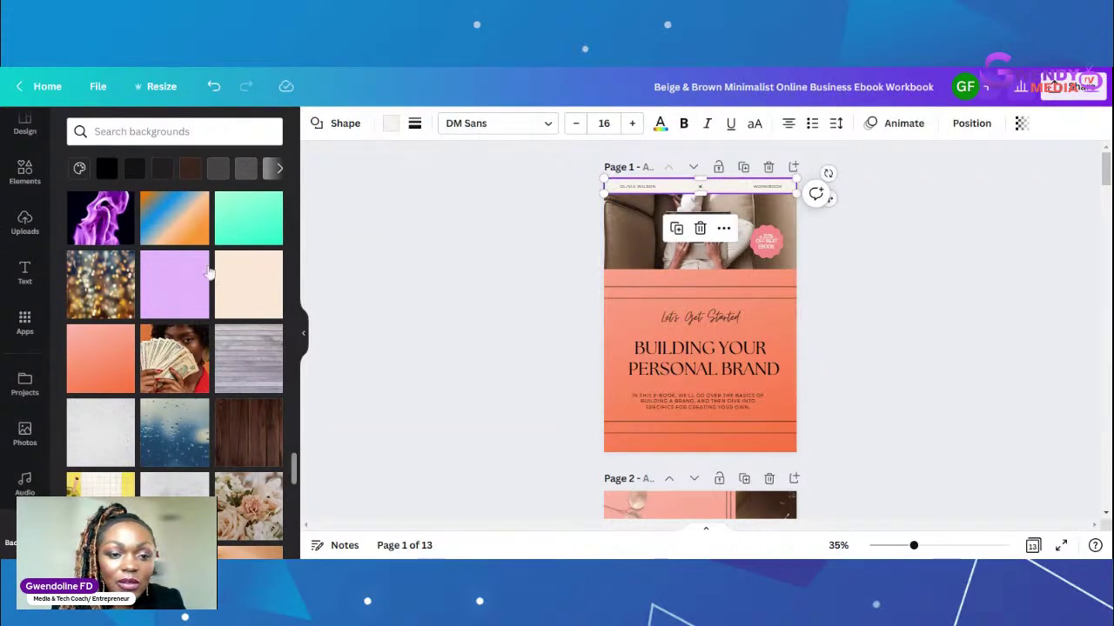
pyautogui.click(392, 126)
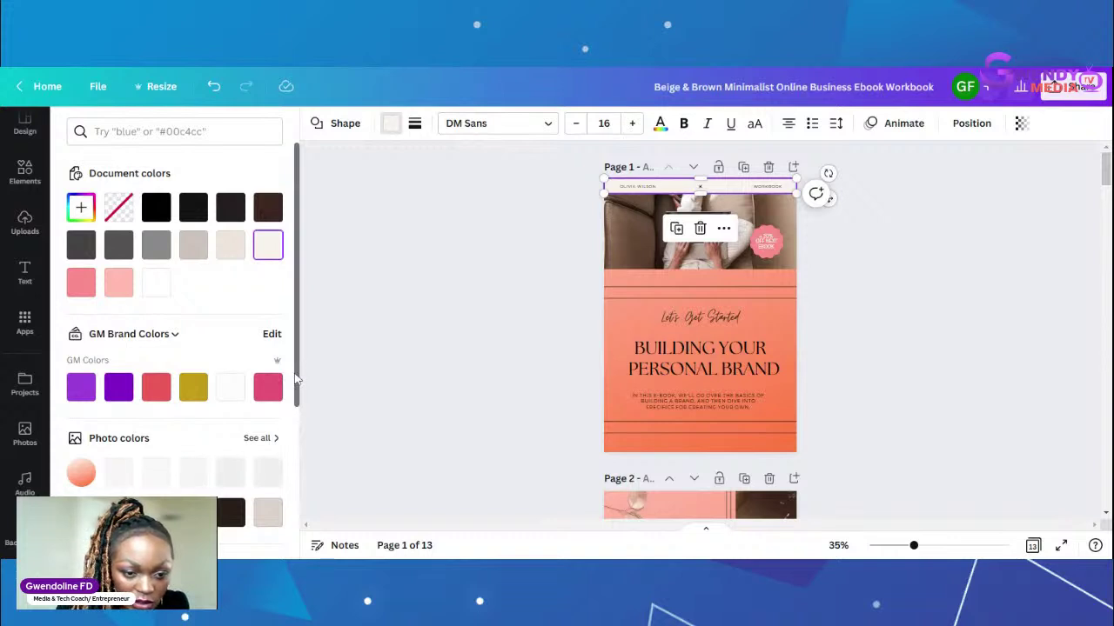
pyautogui.moveTo(296, 378); pyautogui.dragTo(296, 428)
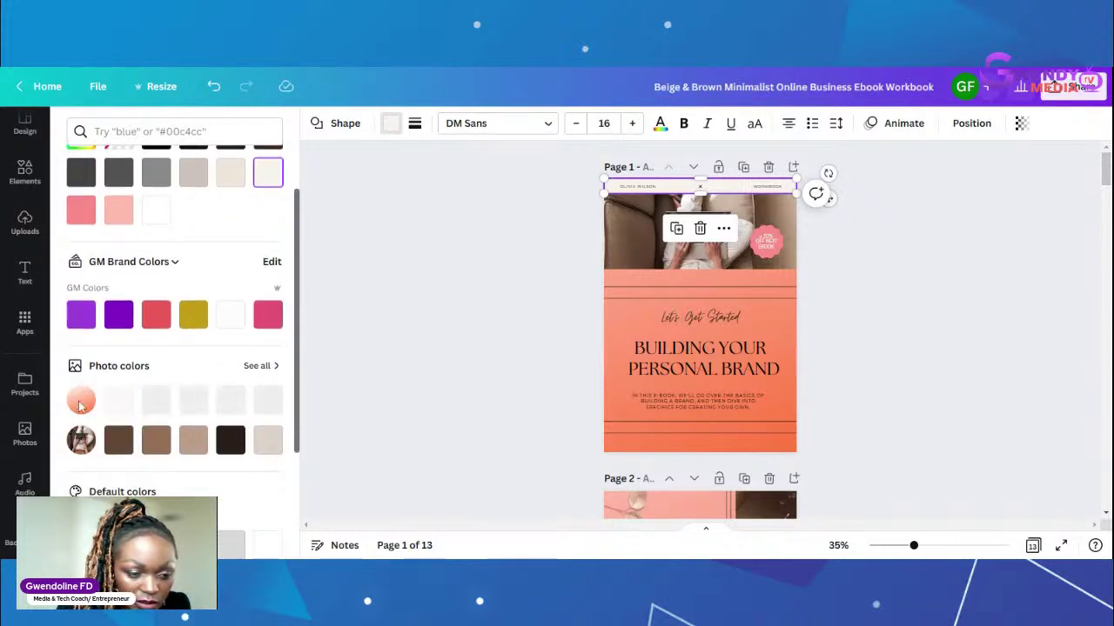
pyautogui.click(82, 211)
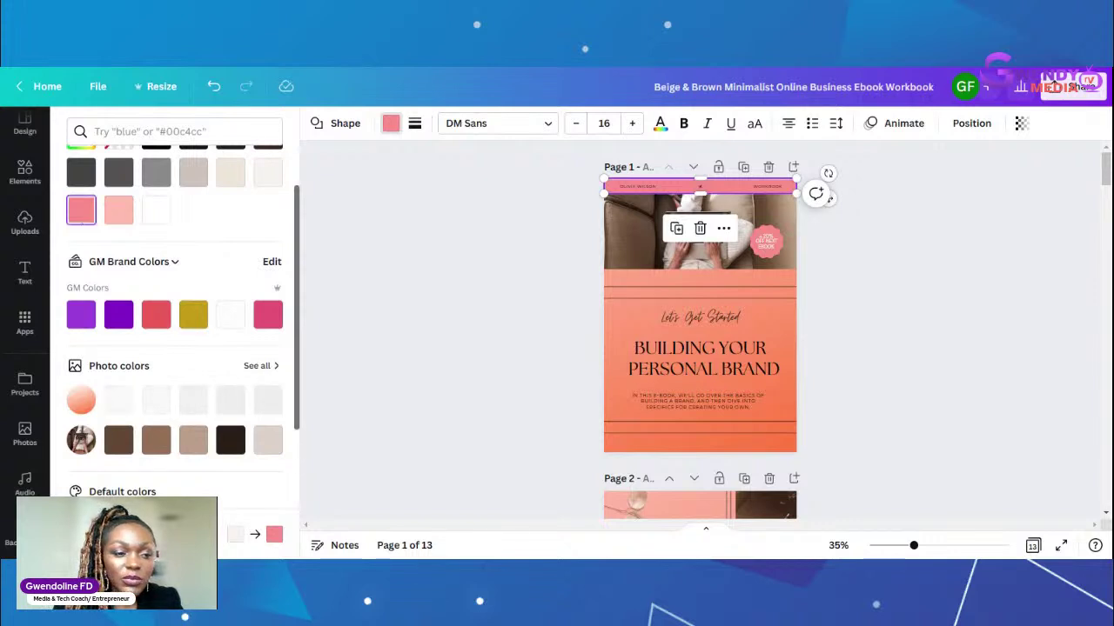
pyautogui.click(156, 315)
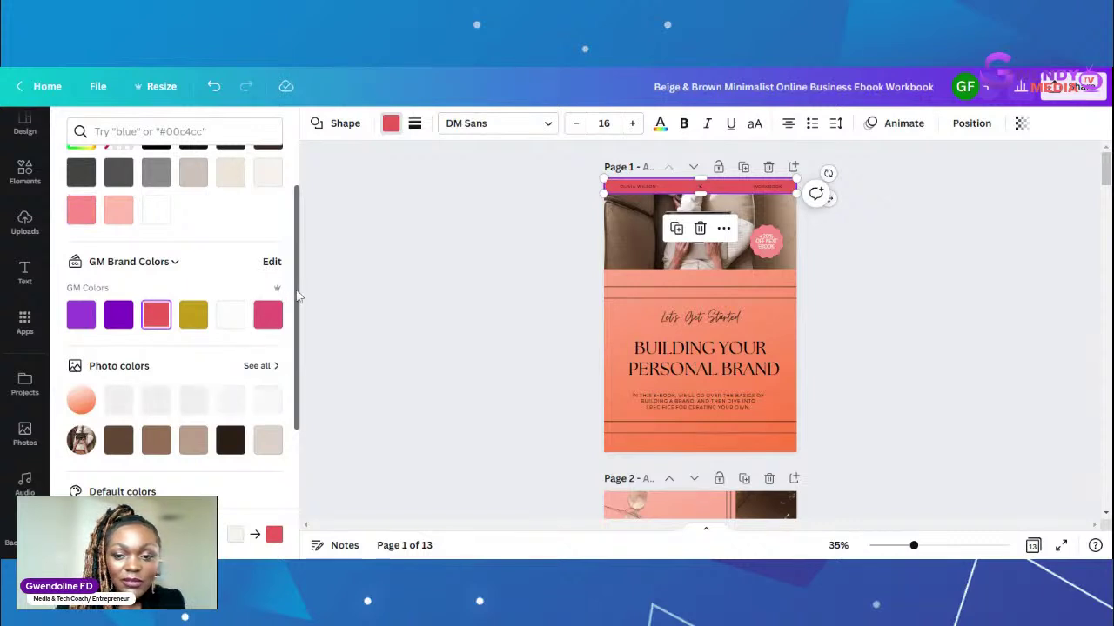
pyautogui.scroll(2, 301, 222)
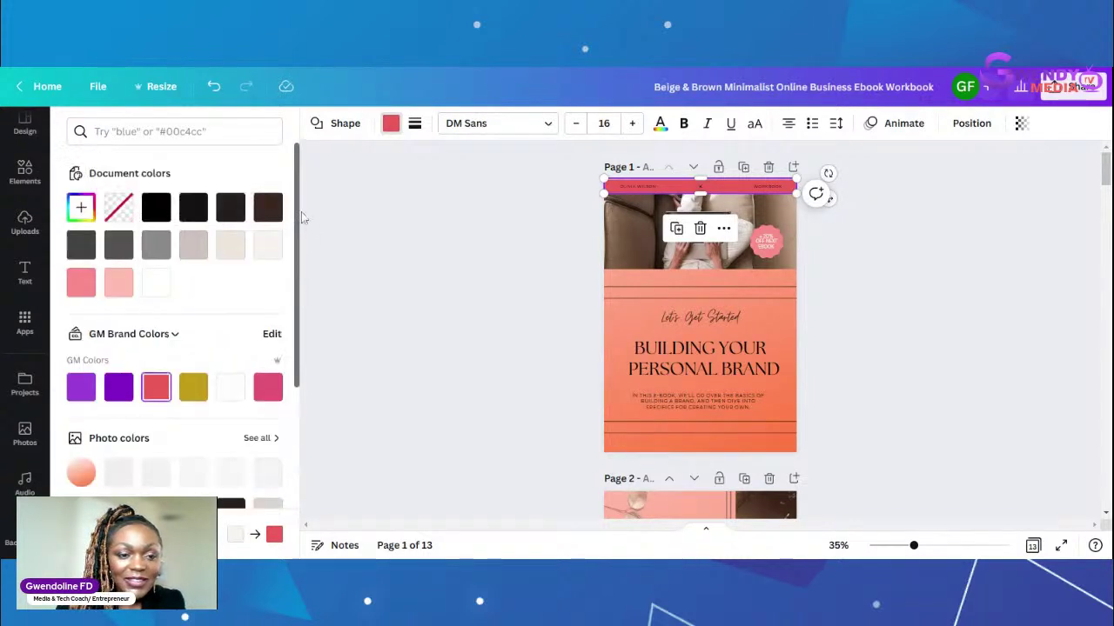
pyautogui.click(80, 213)
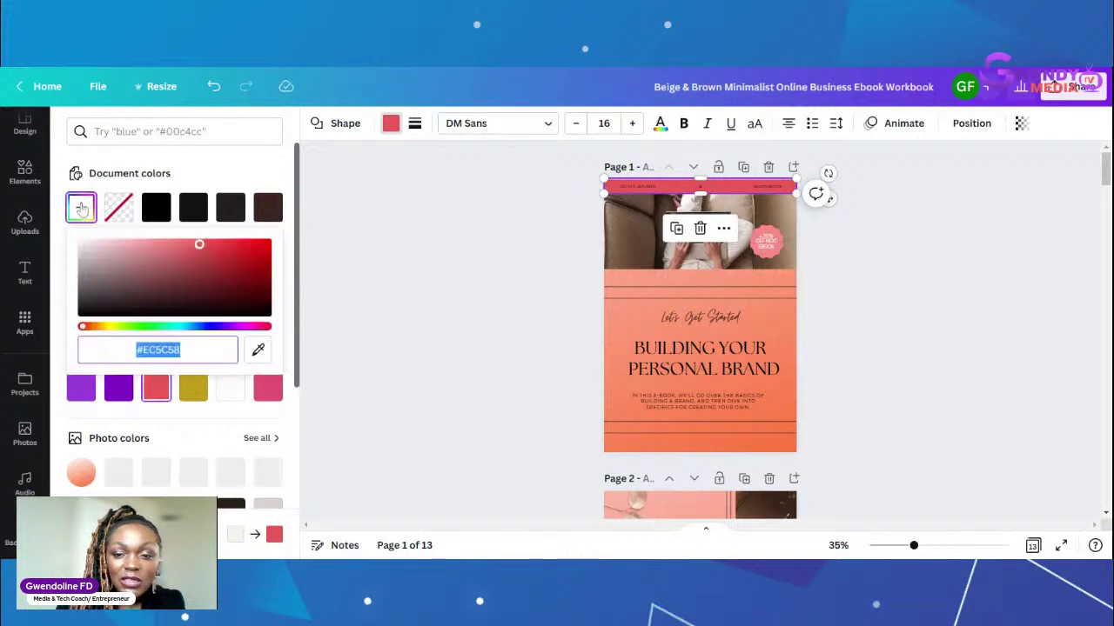
pyautogui.click(196, 258)
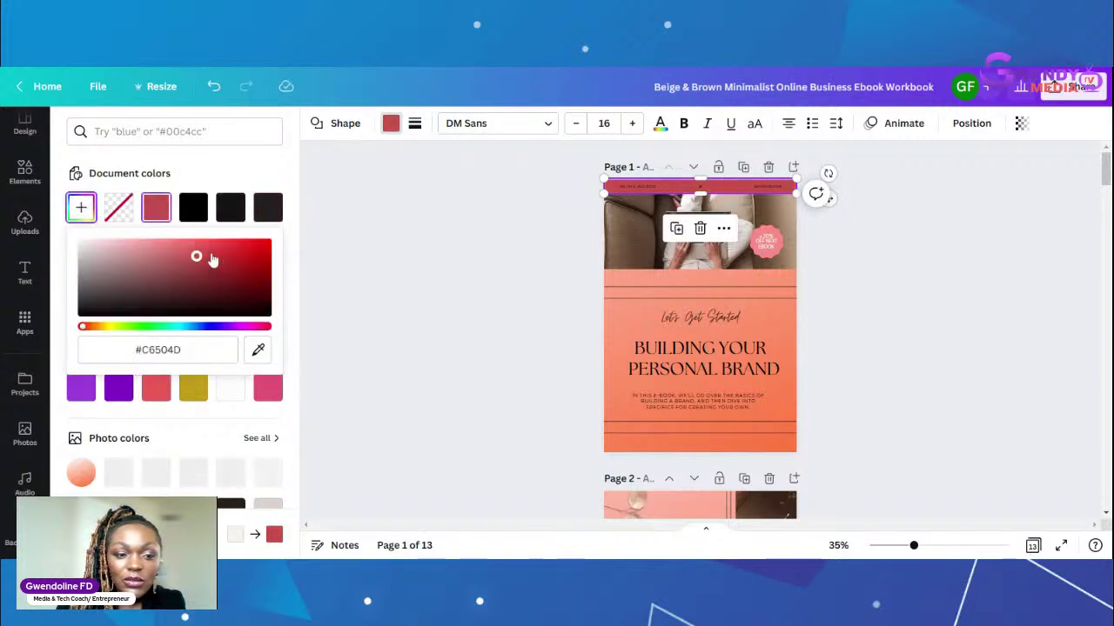
pyautogui.click(212, 253)
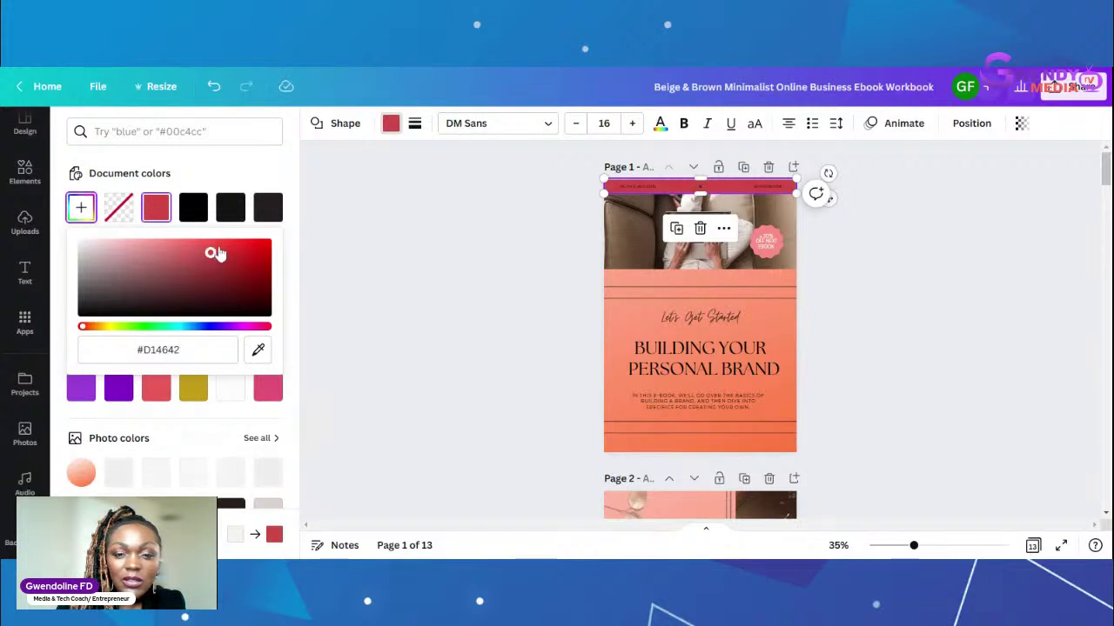
pyautogui.click(198, 250)
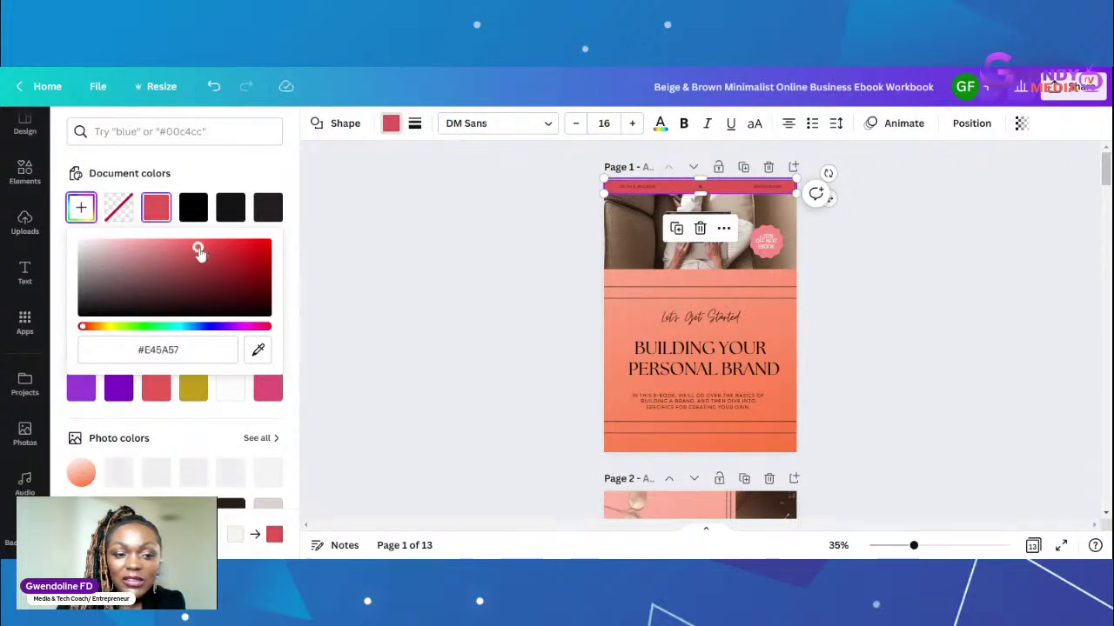
pyautogui.click(185, 249)
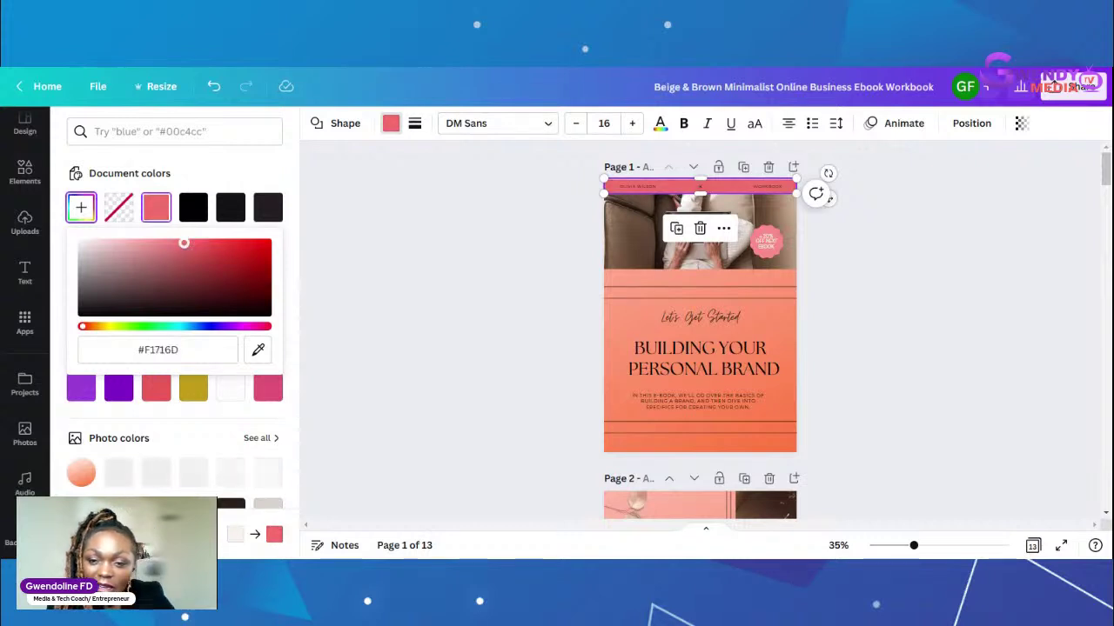
pyautogui.moveTo(181, 246); pyautogui.dragTo(181, 249)
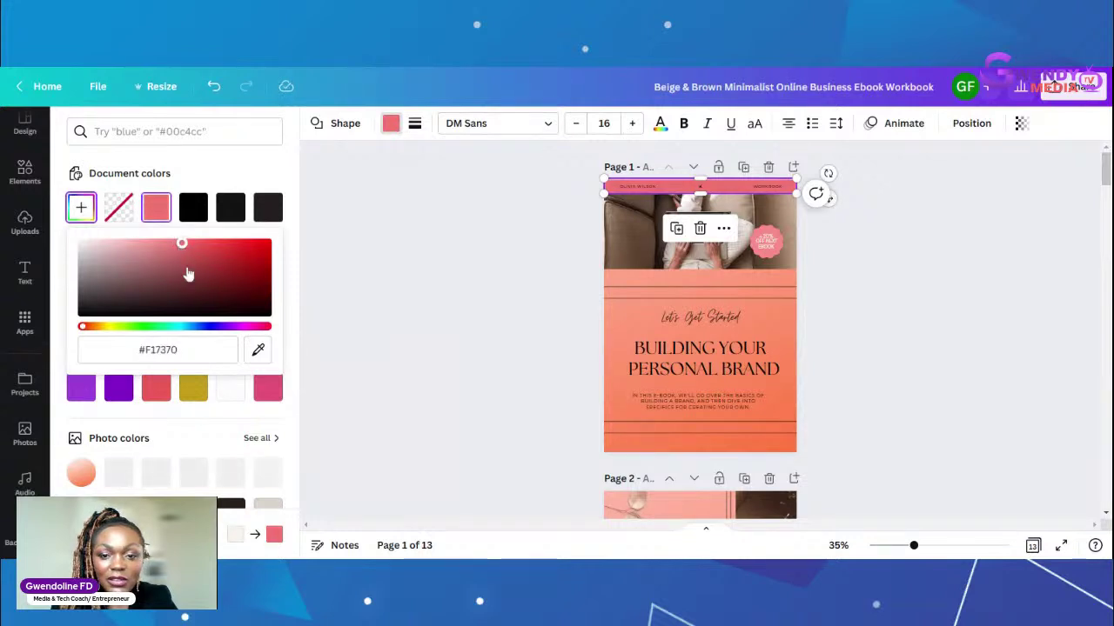
# Step: Move the author name from the cover's header strip to the start of the band between the lower divider lines
pyautogui.click(429, 322)
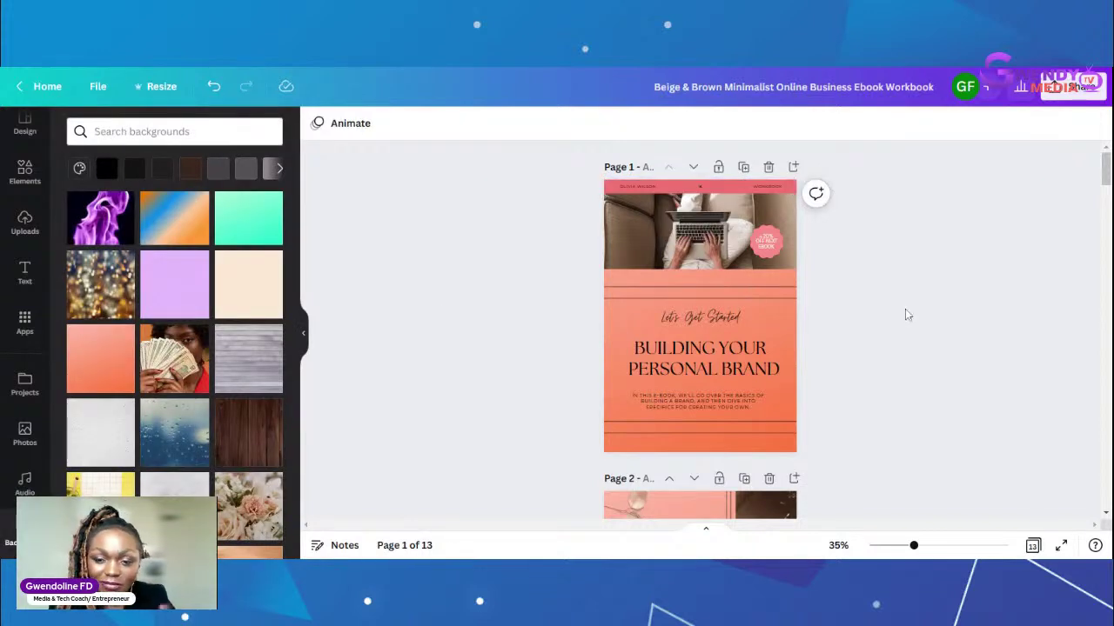
pyautogui.click(646, 187)
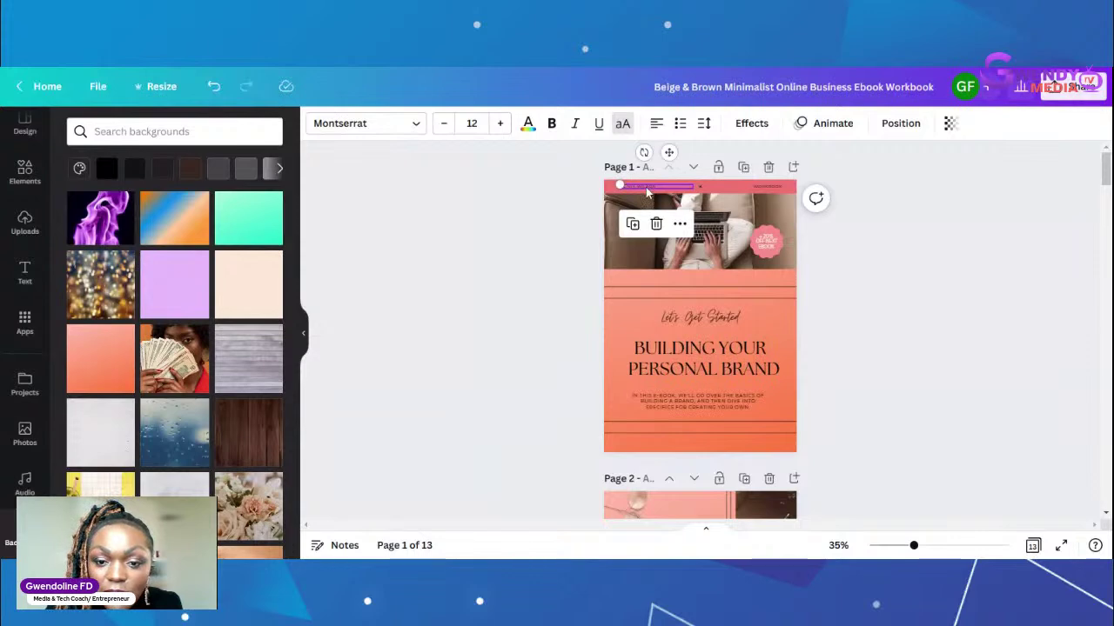
pyautogui.doubleClick(649, 187)
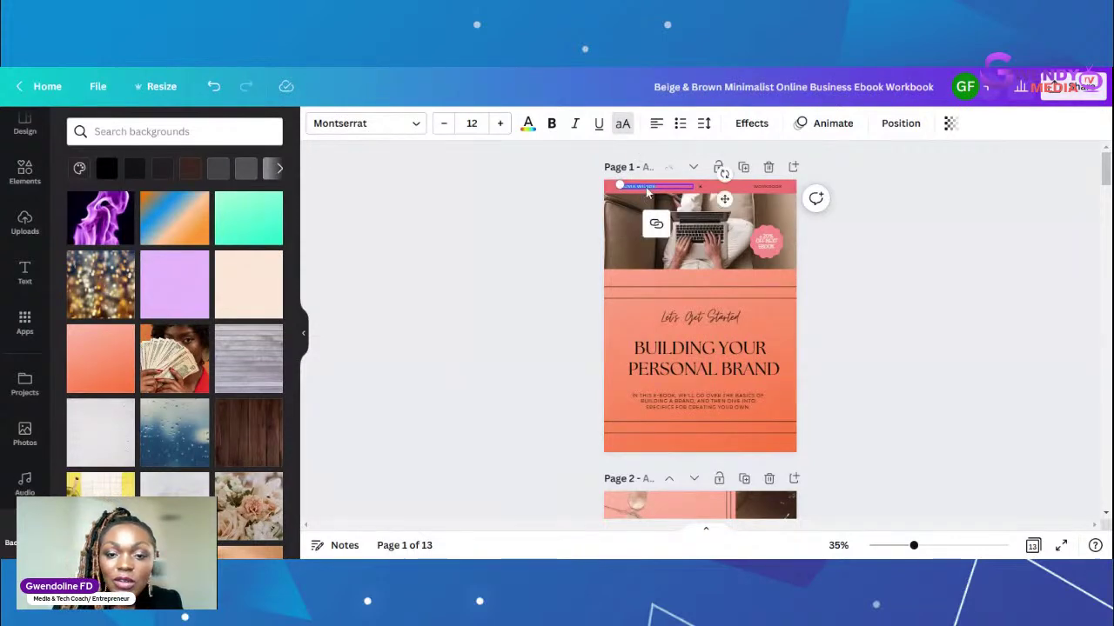
pyautogui.click(882, 320)
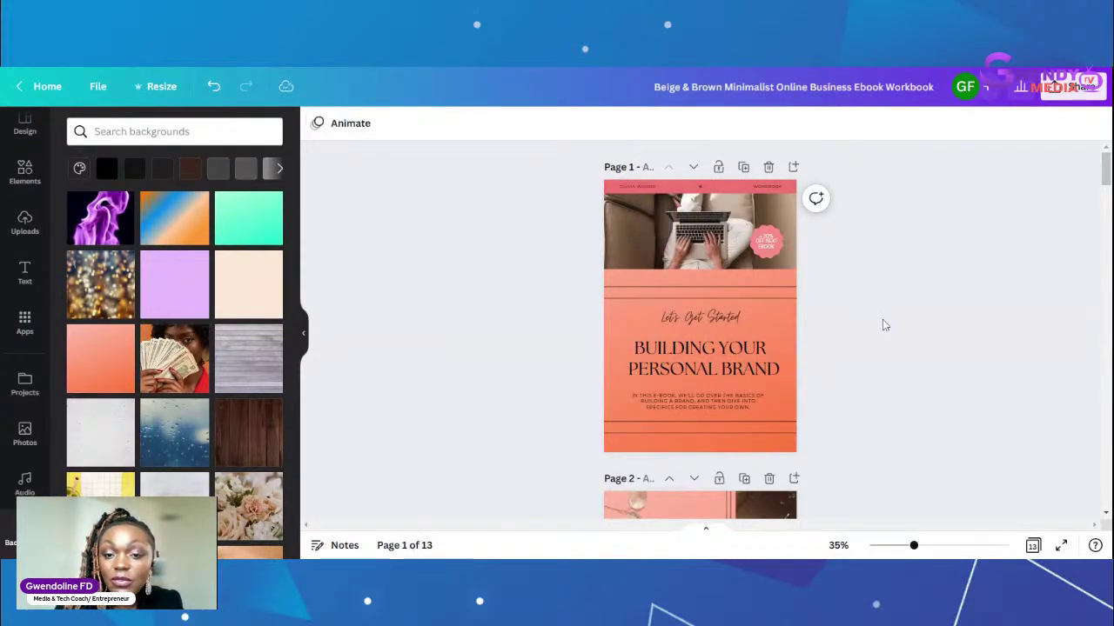
pyautogui.click(645, 190)
pyautogui.moveTo(645, 190); pyautogui.dragTo(638, 427)
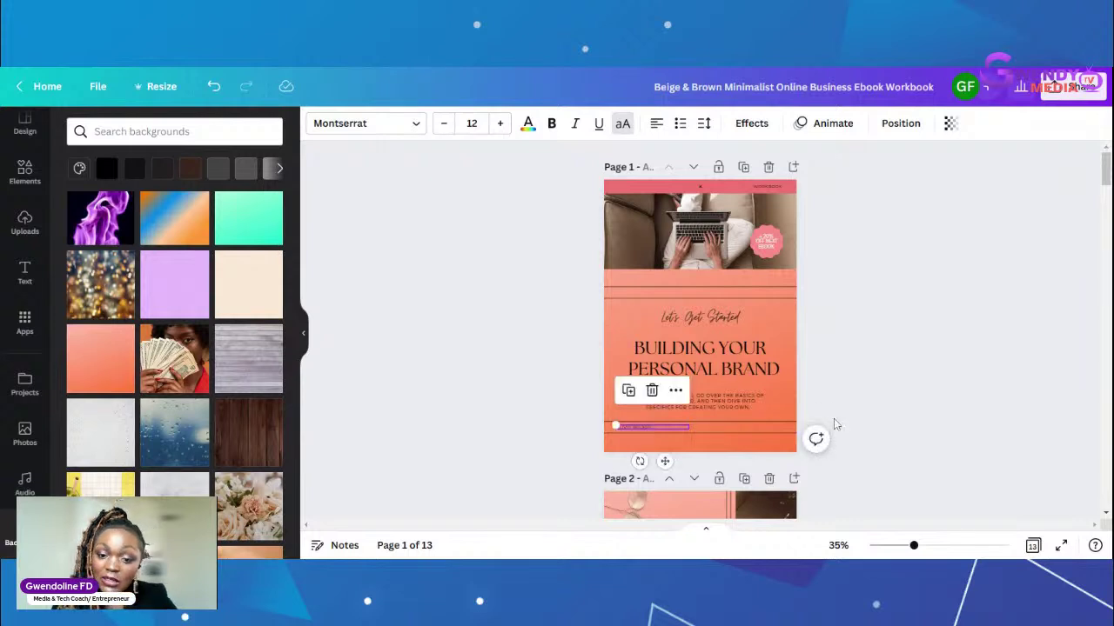
pyautogui.click(887, 350)
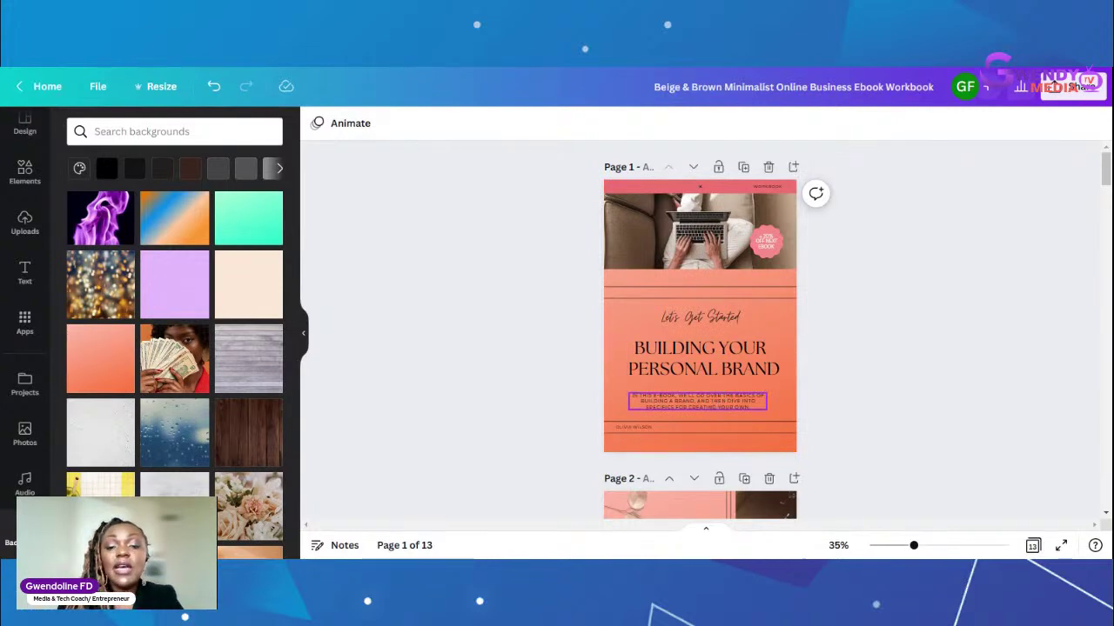
# Step: Nudge the "Building Your Personal Brand" title slightly up and to the left on the cover
pyautogui.moveTo(697, 361); pyautogui.dragTo(696, 358)
pyautogui.click(900, 335)
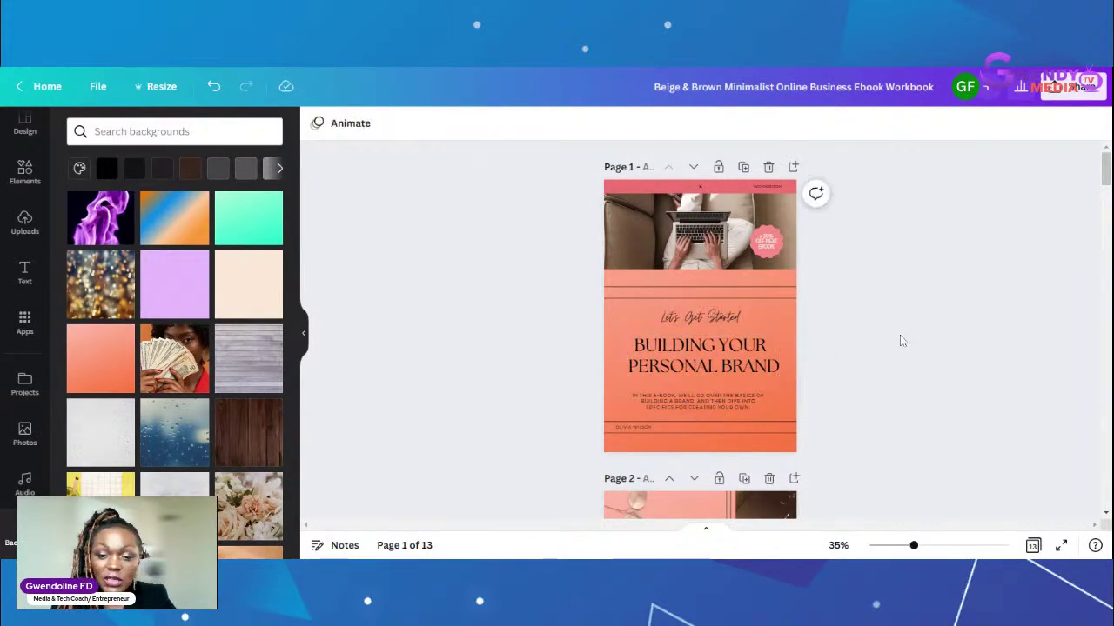
pyautogui.click(710, 344)
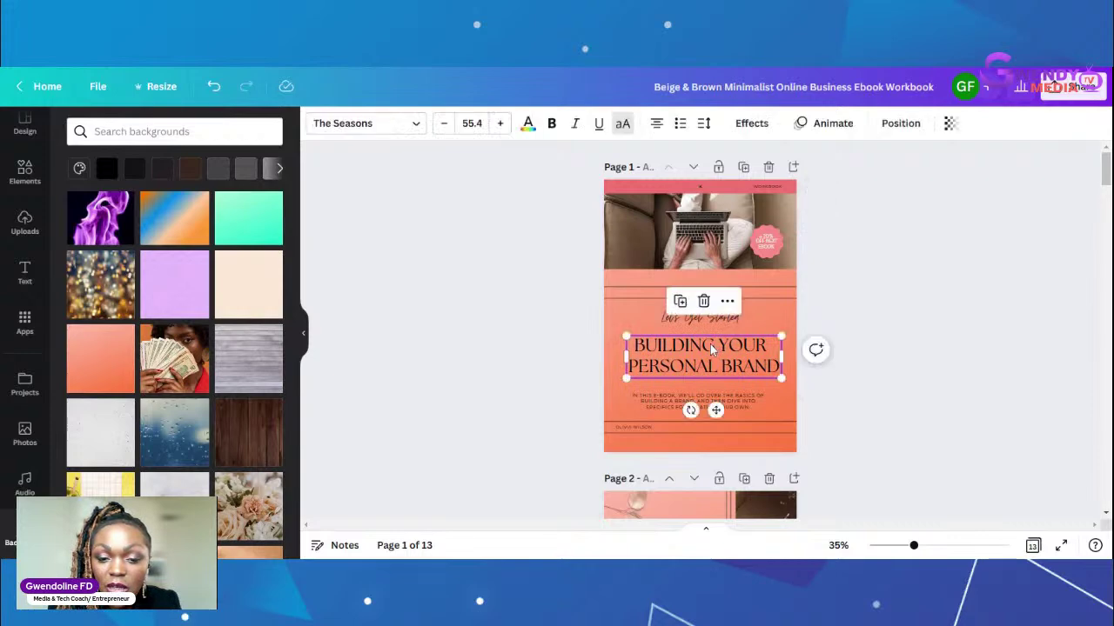
pyautogui.moveTo(710, 344); pyautogui.dragTo(708, 344)
pyautogui.click(946, 311)
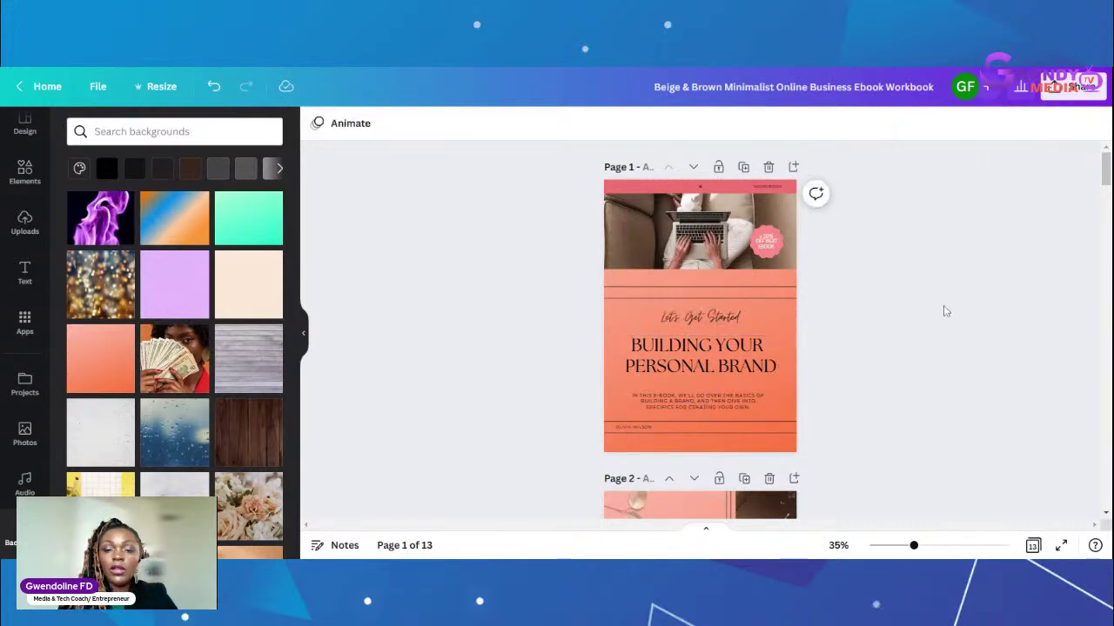
# Step: Move the "Workbook" label from the header strip to the far end of the lower divider band, opposite the author name
pyautogui.click(769, 187)
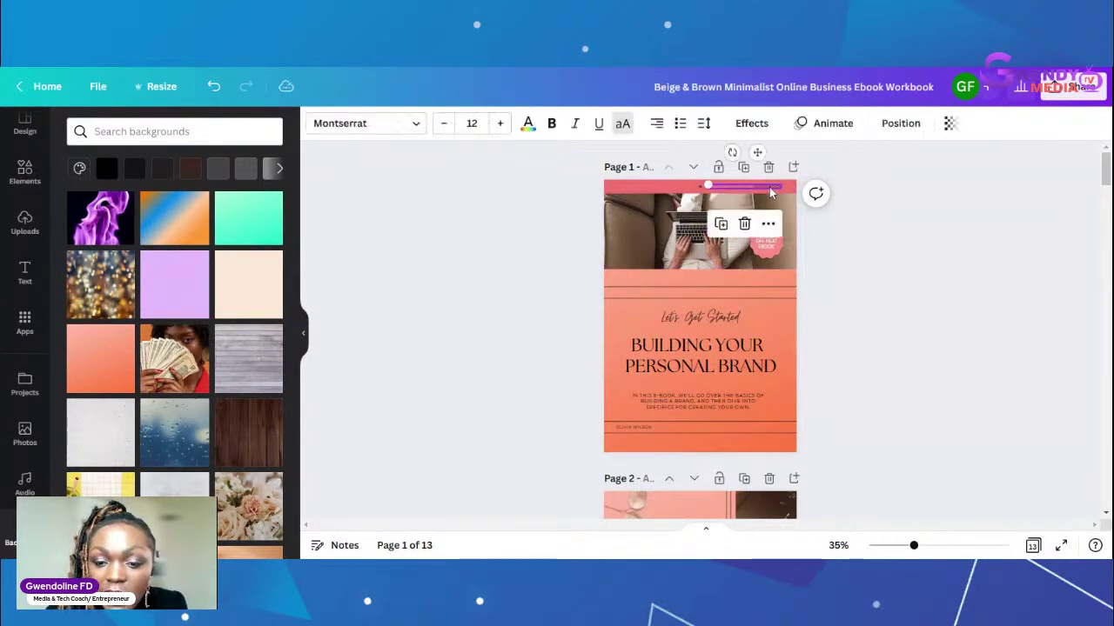
pyautogui.moveTo(784, 393); pyautogui.dragTo(775, 427)
pyautogui.click(867, 374)
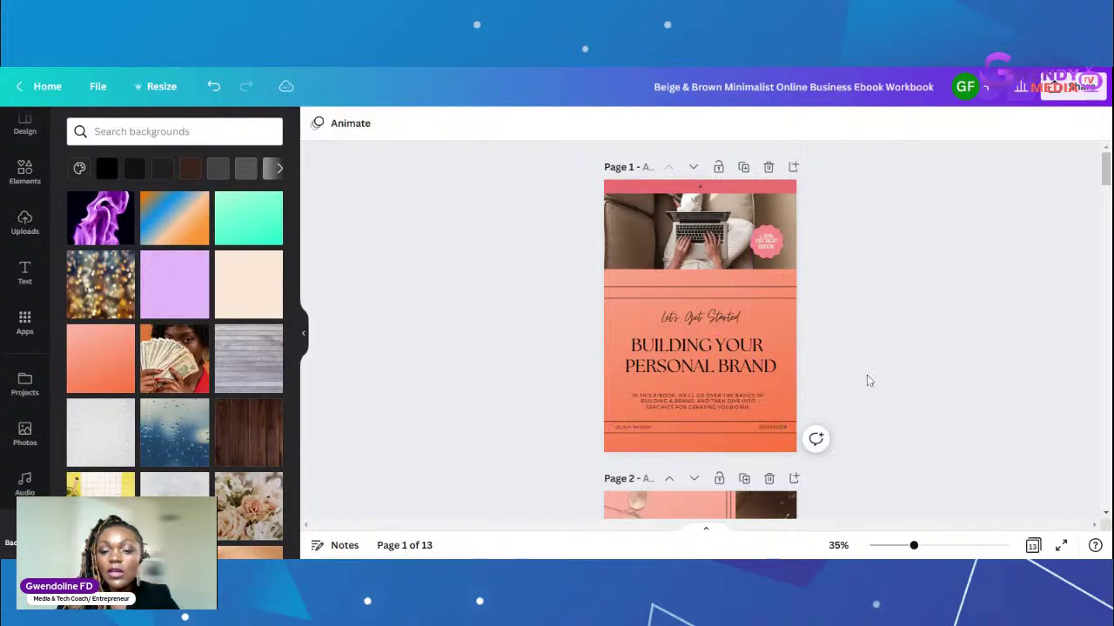
# Step: Increase the font size of the author name and the "Workbook" label in the lower divider band to 15
pyautogui.click(631, 428)
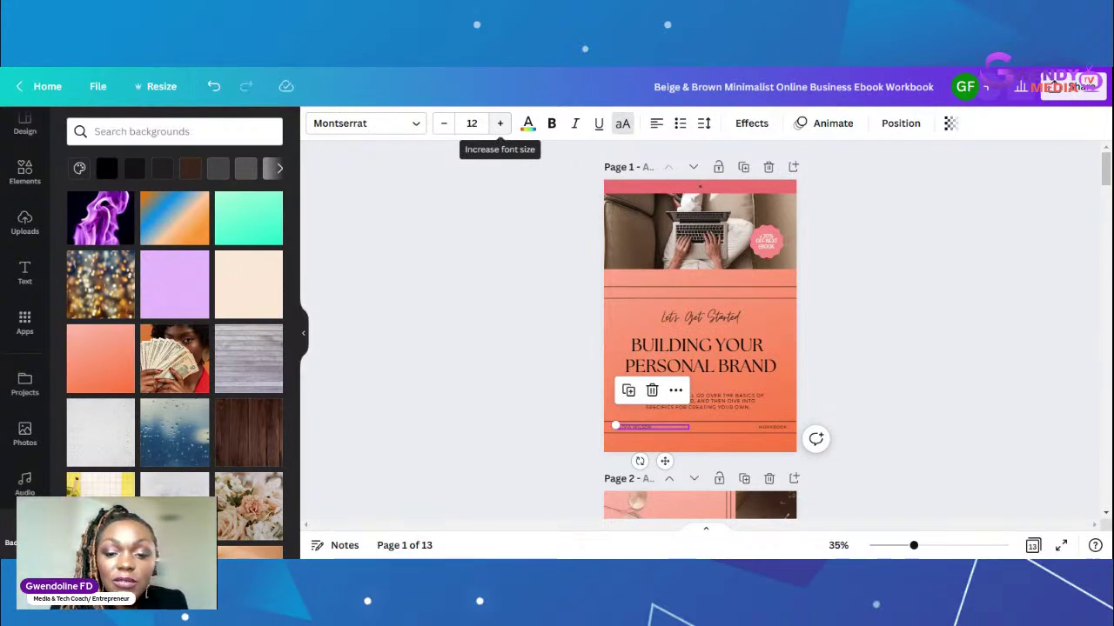
pyautogui.click(501, 123)
pyautogui.click(500, 124)
pyautogui.click(501, 123)
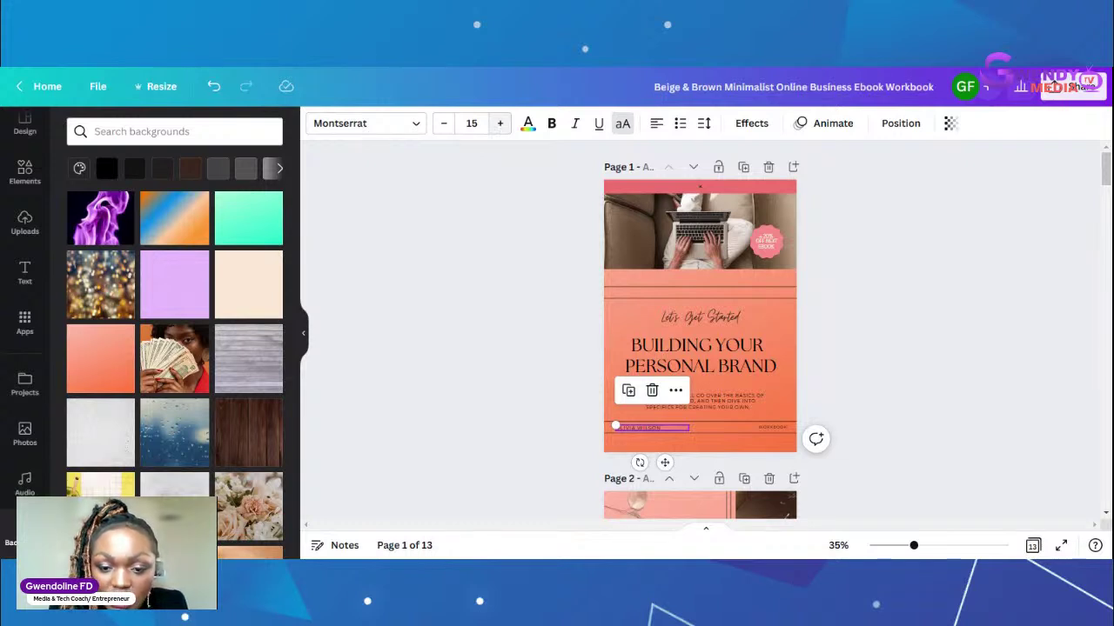
pyautogui.click(775, 425)
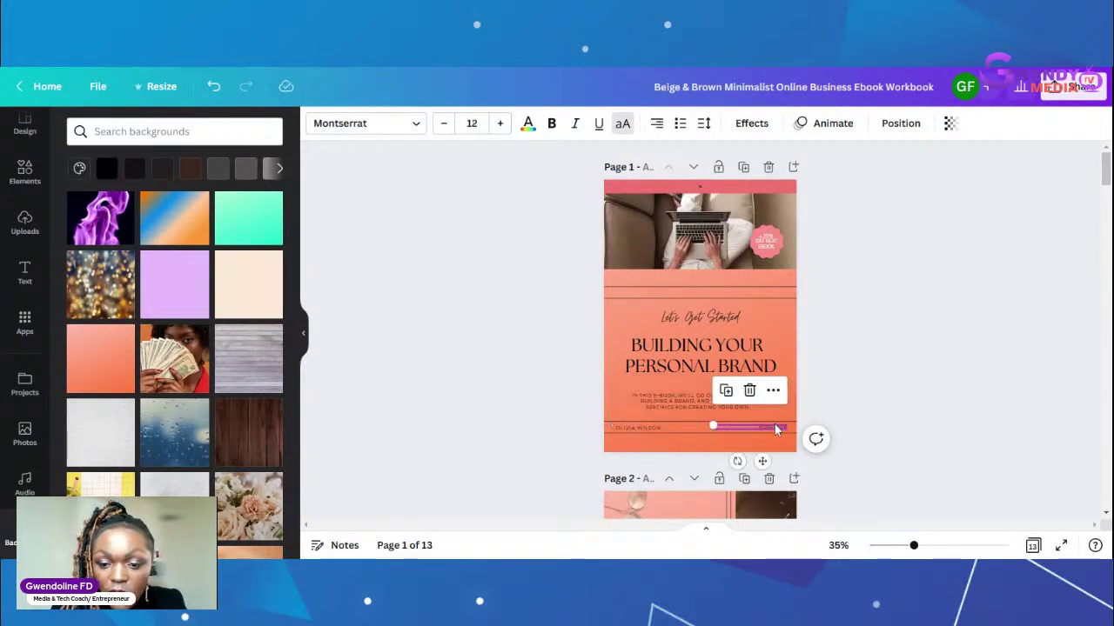
pyautogui.click(500, 123)
pyautogui.click(501, 124)
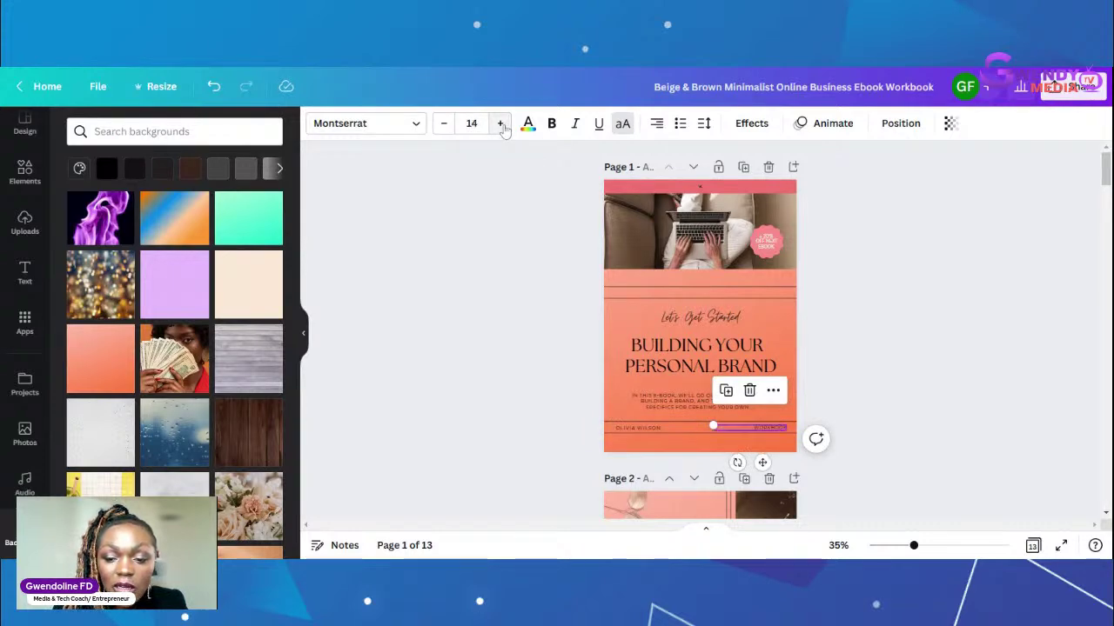
pyautogui.click(501, 123)
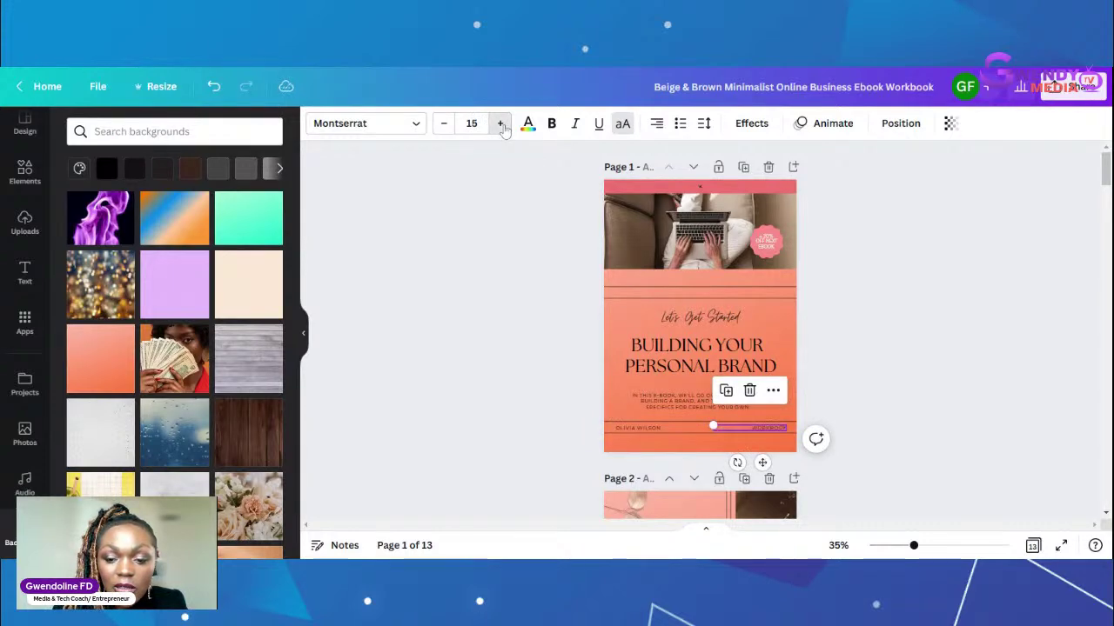
pyautogui.click(884, 255)
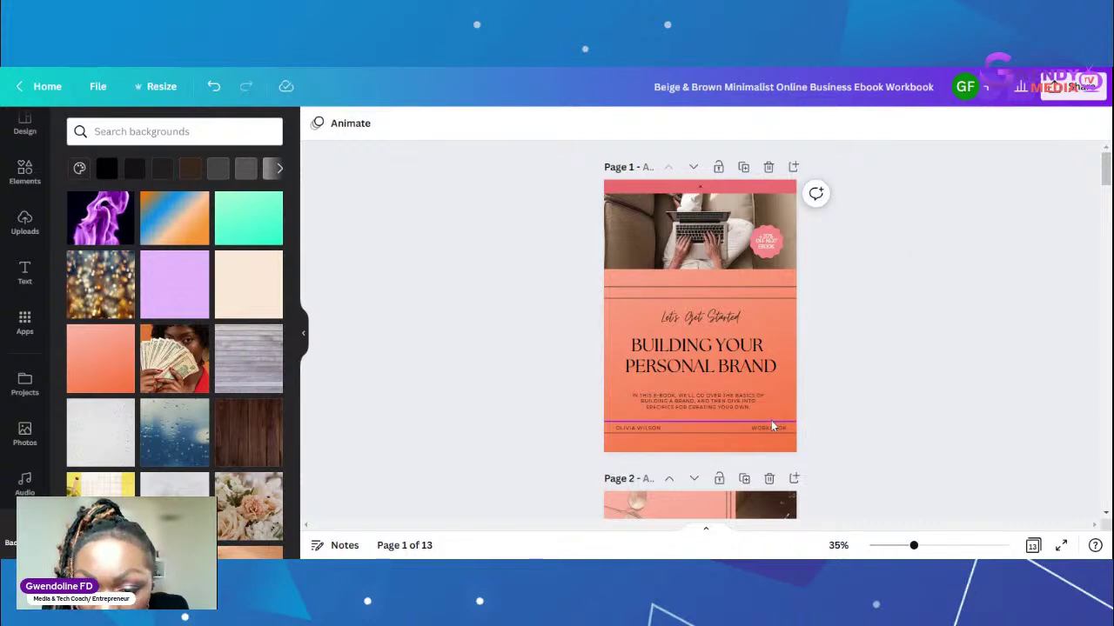
pyautogui.click(652, 424)
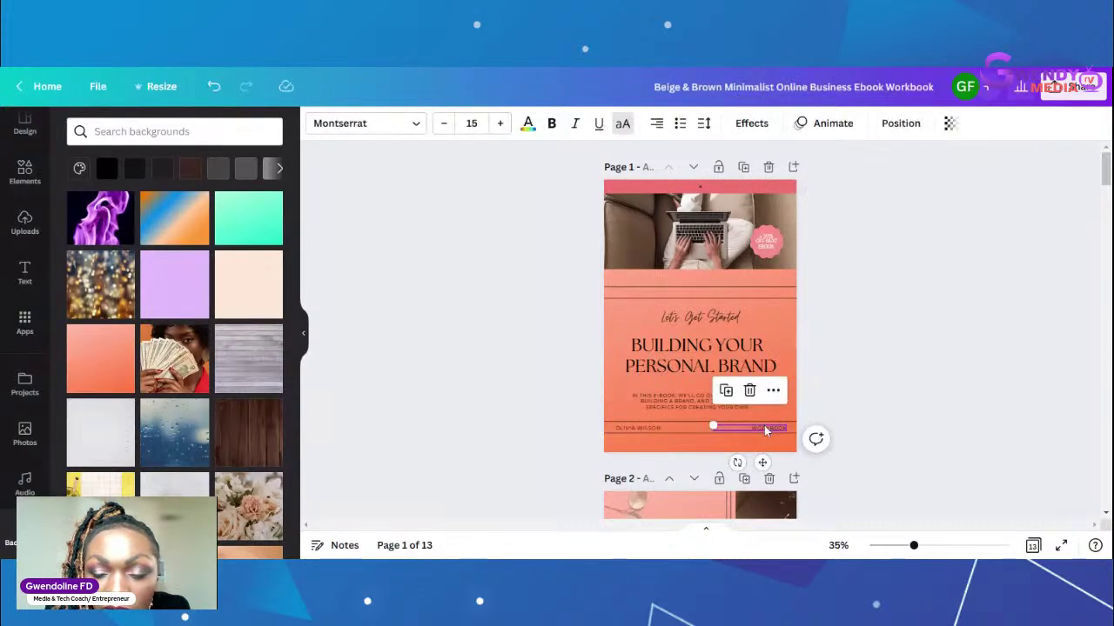
pyautogui.click(945, 364)
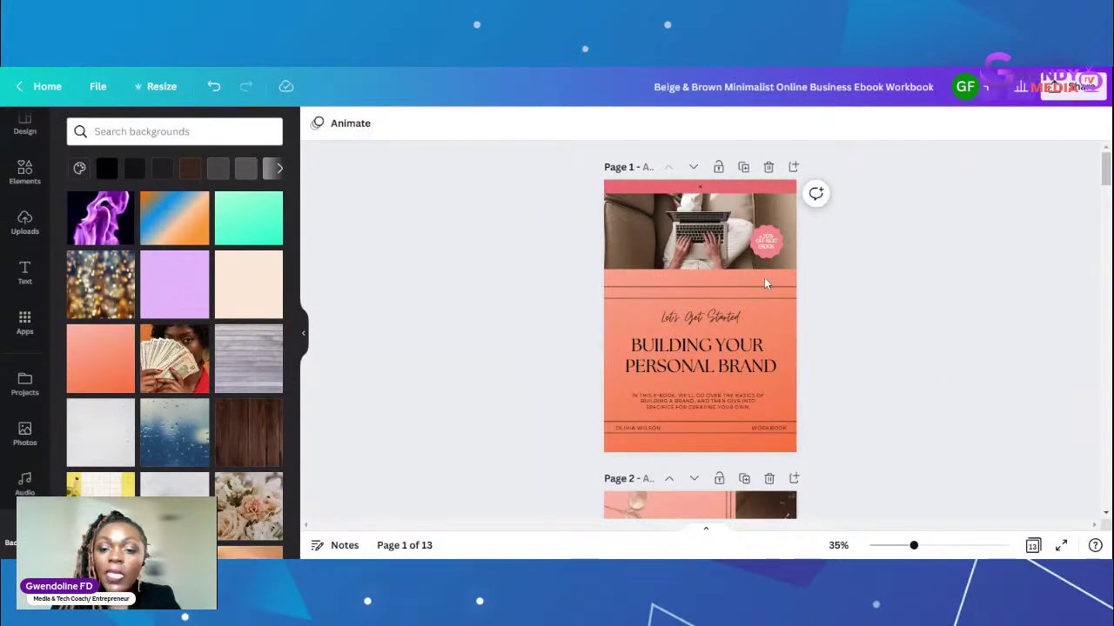
# Step: Extend the cover photo's lower edge down to cover both divider lines above the "Let's Get Started" tagline
pyautogui.click(706, 267)
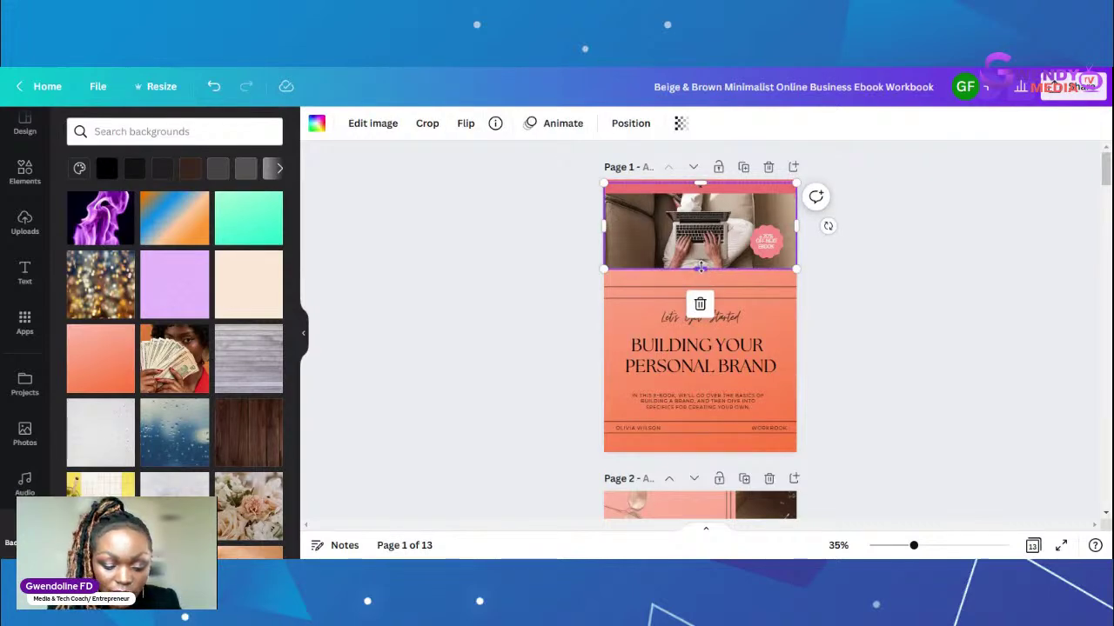
pyautogui.moveTo(701, 276); pyautogui.dragTo(706, 299)
pyautogui.click(929, 279)
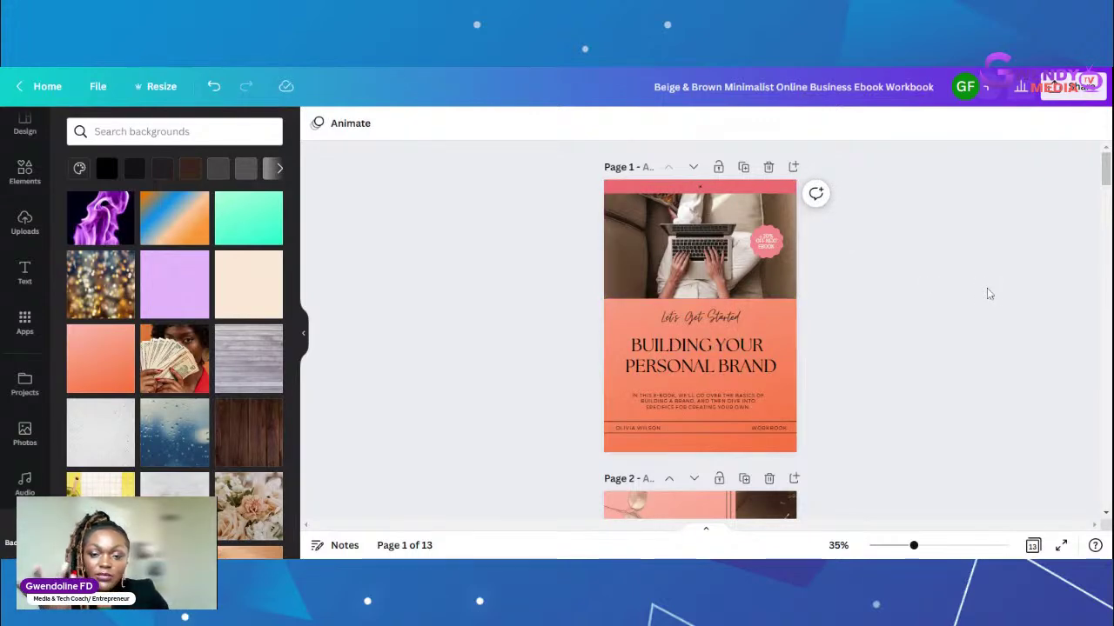
# Step: Delete the small dark ornament from the middle of the cover's header strip
pyautogui.click(701, 189)
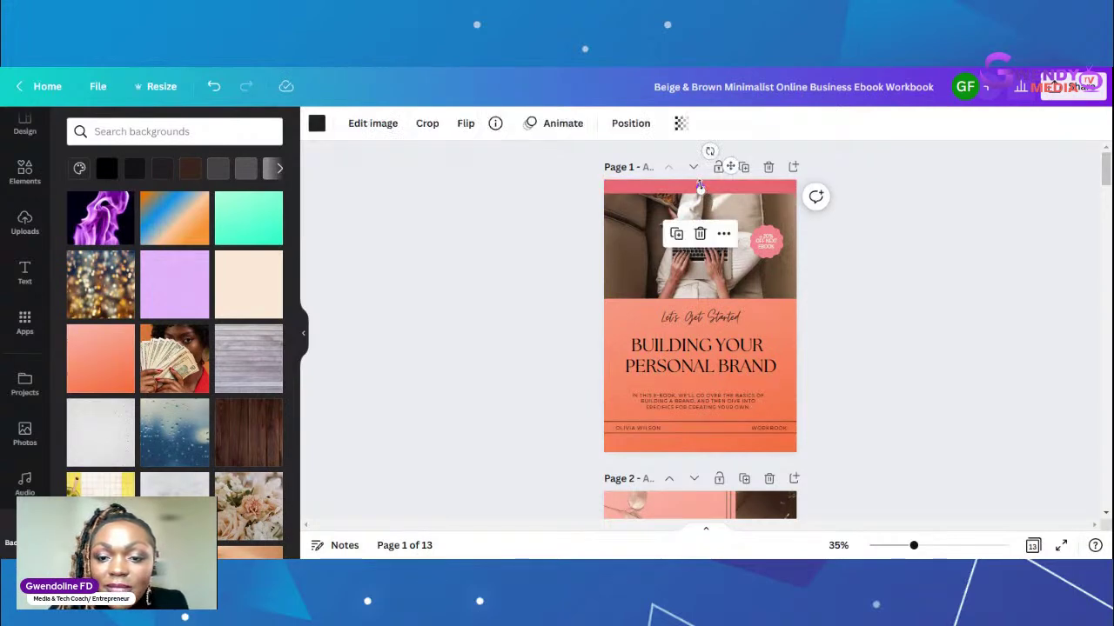
pyautogui.click(700, 234)
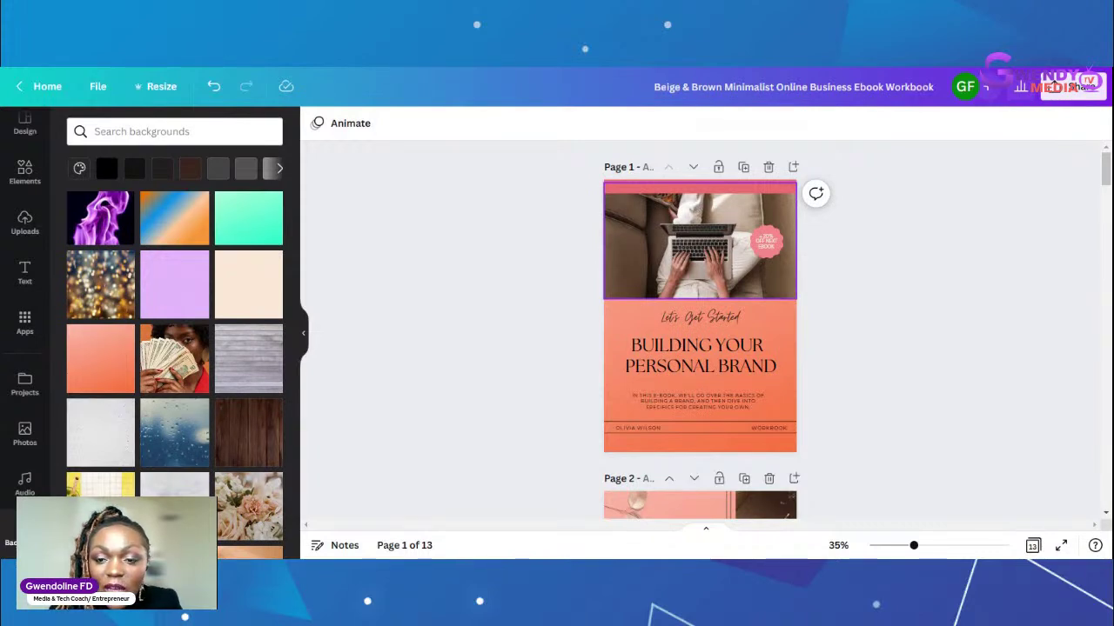
pyautogui.click(699, 202)
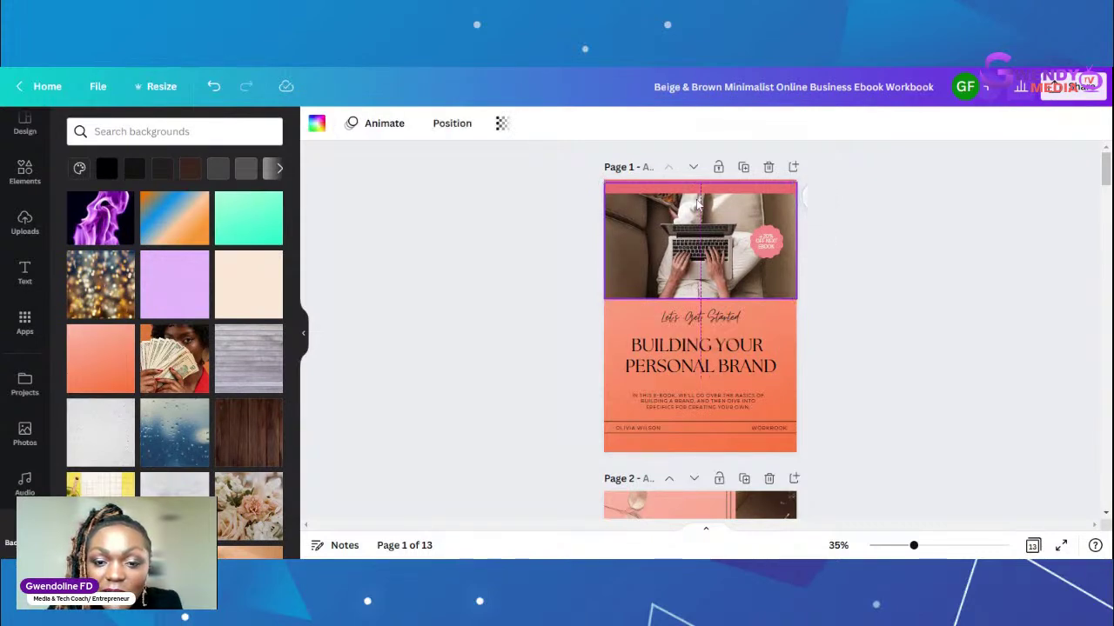
pyautogui.moveTo(699, 201); pyautogui.dragTo(696, 200)
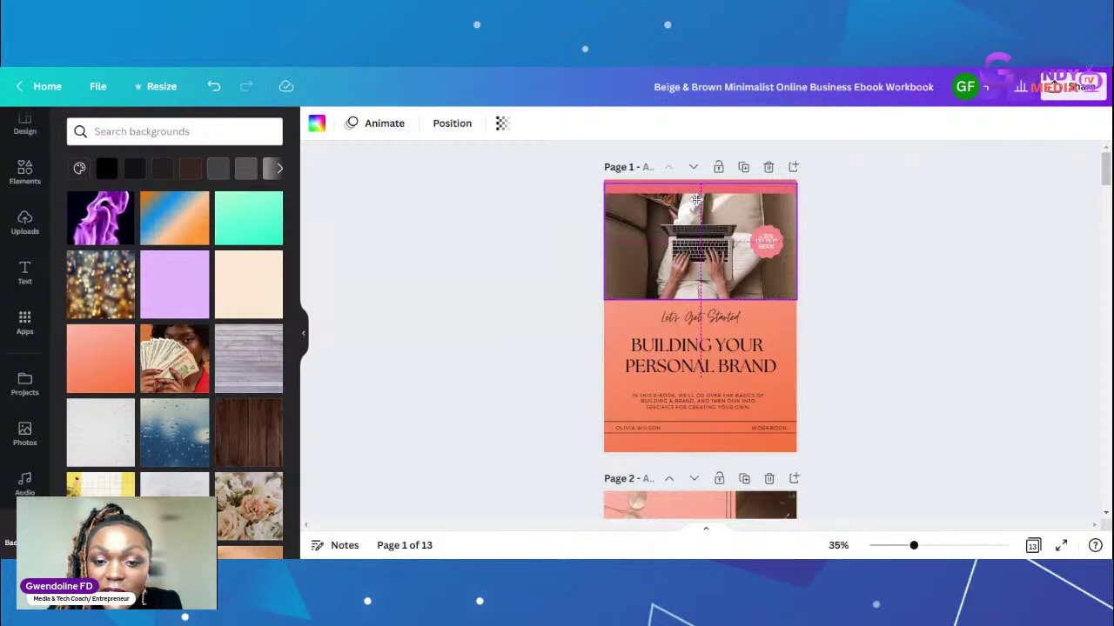
pyautogui.click(924, 215)
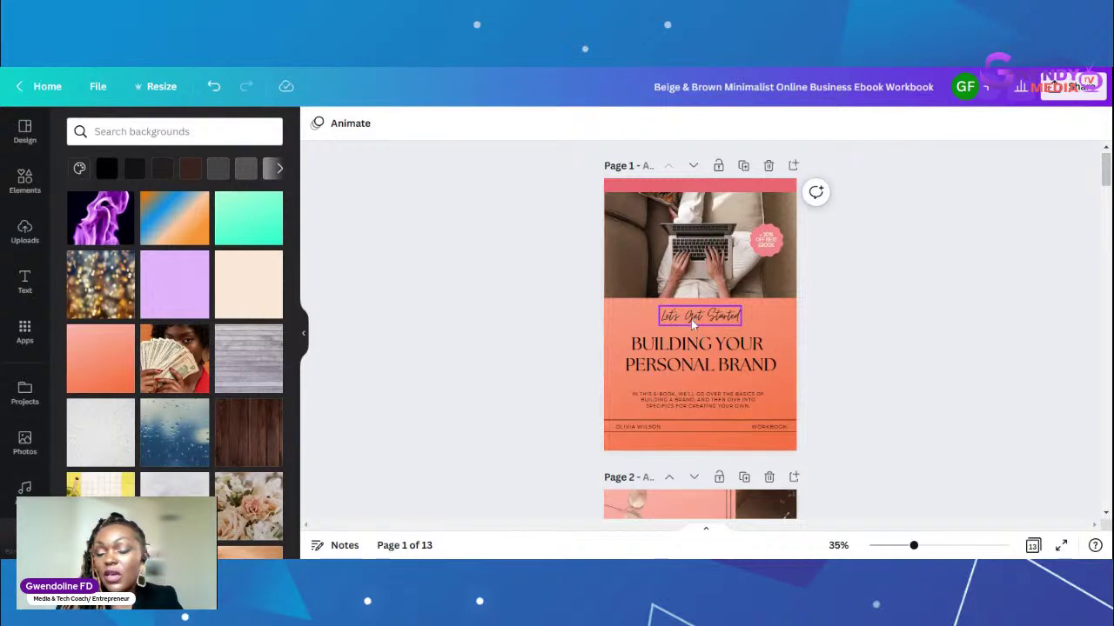
# Step: Enlarge the cover's description text to about 15.3 and recentre it beneath the title
pyautogui.click(680, 396)
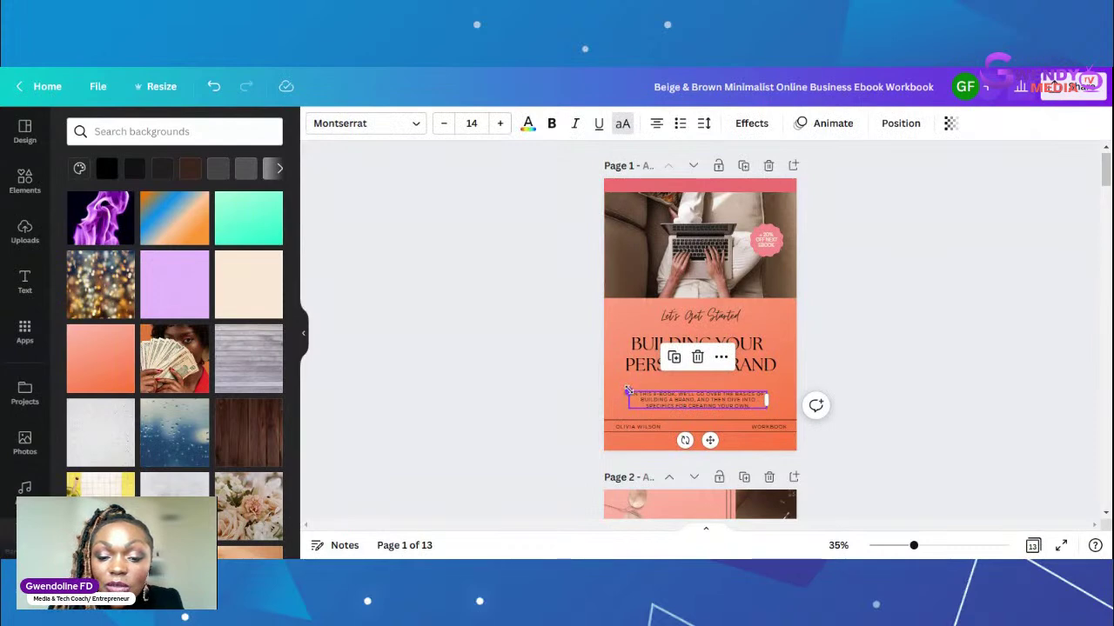
pyautogui.moveTo(627, 391); pyautogui.dragTo(613, 379)
pyautogui.hotkey('ctrl', 'z')
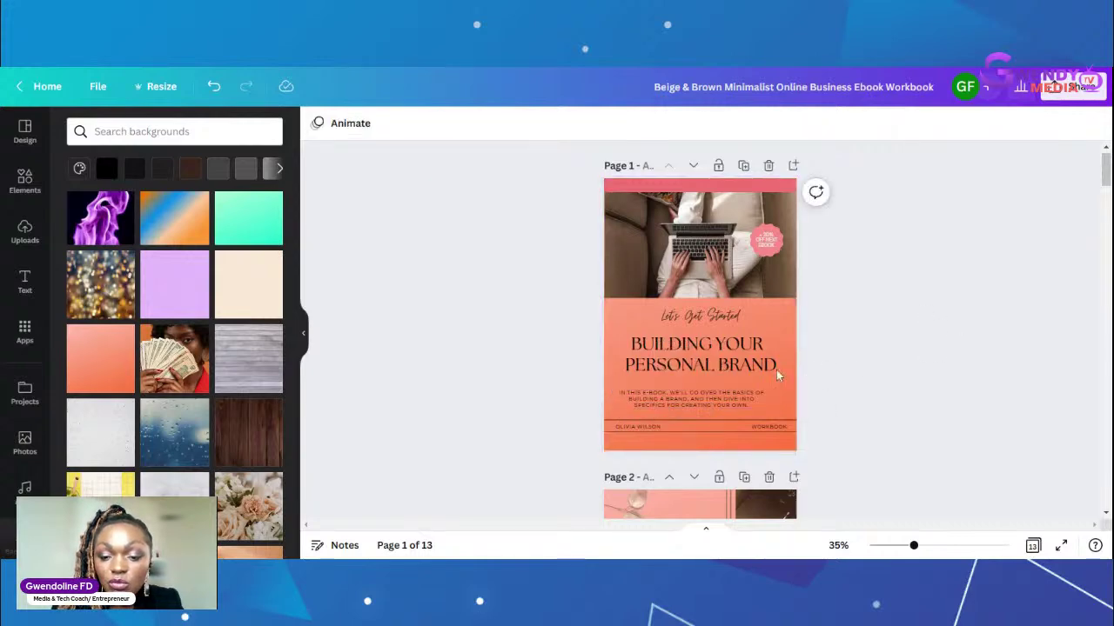
pyautogui.click(693, 395)
pyautogui.moveTo(695, 396); pyautogui.dragTo(700, 396)
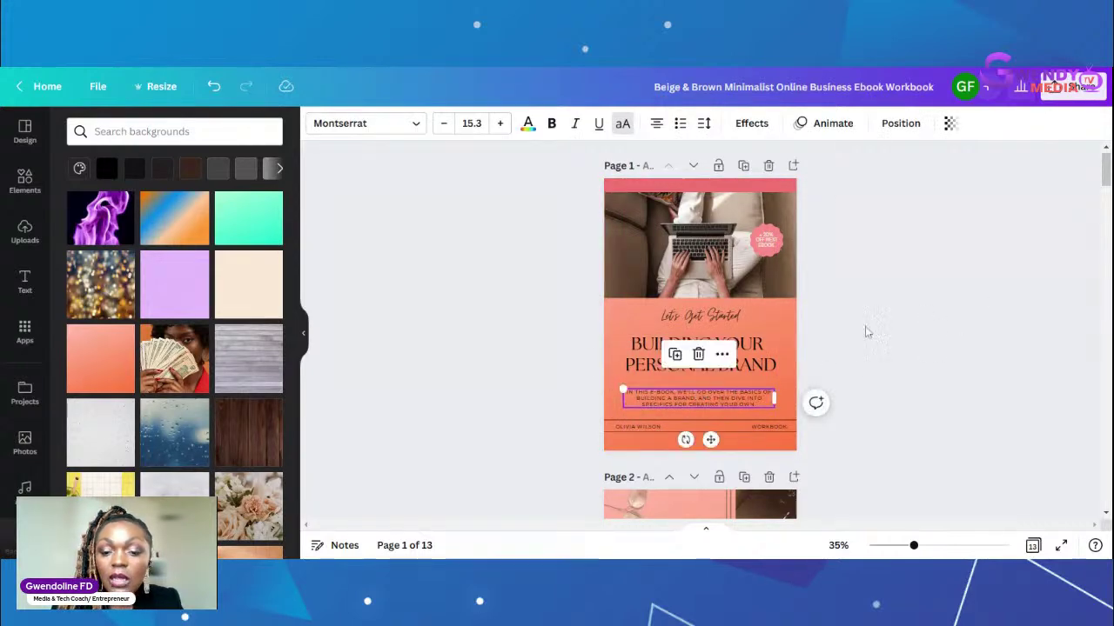
pyautogui.click(990, 293)
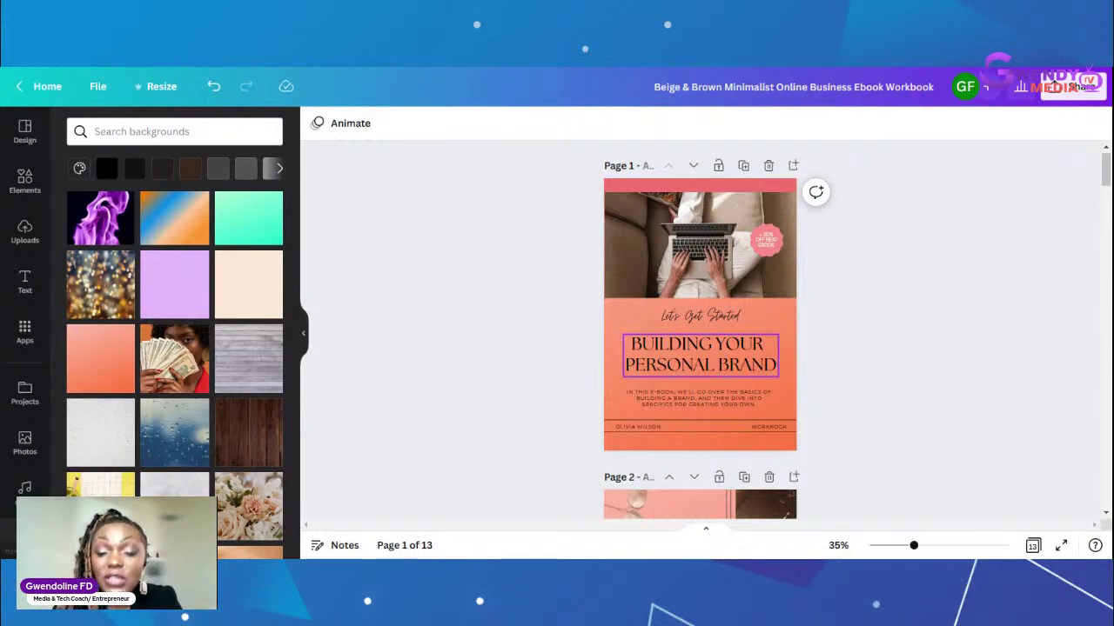
# Step: Recolour the text of the discount badge on the cover photo to the document's dark brown
pyautogui.click(764, 245)
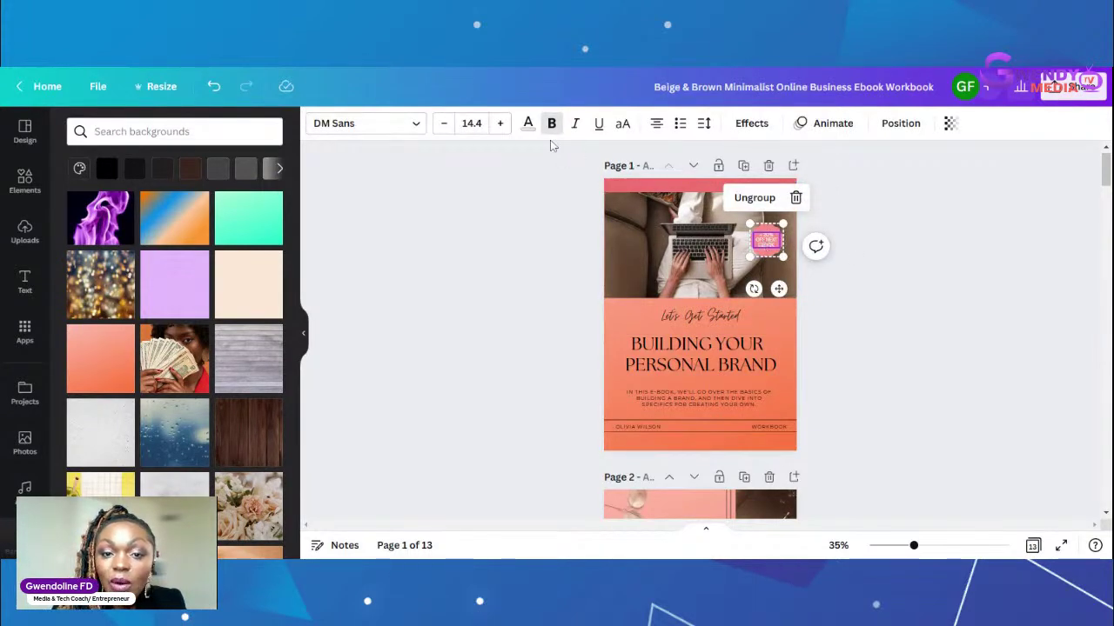
pyautogui.click(528, 124)
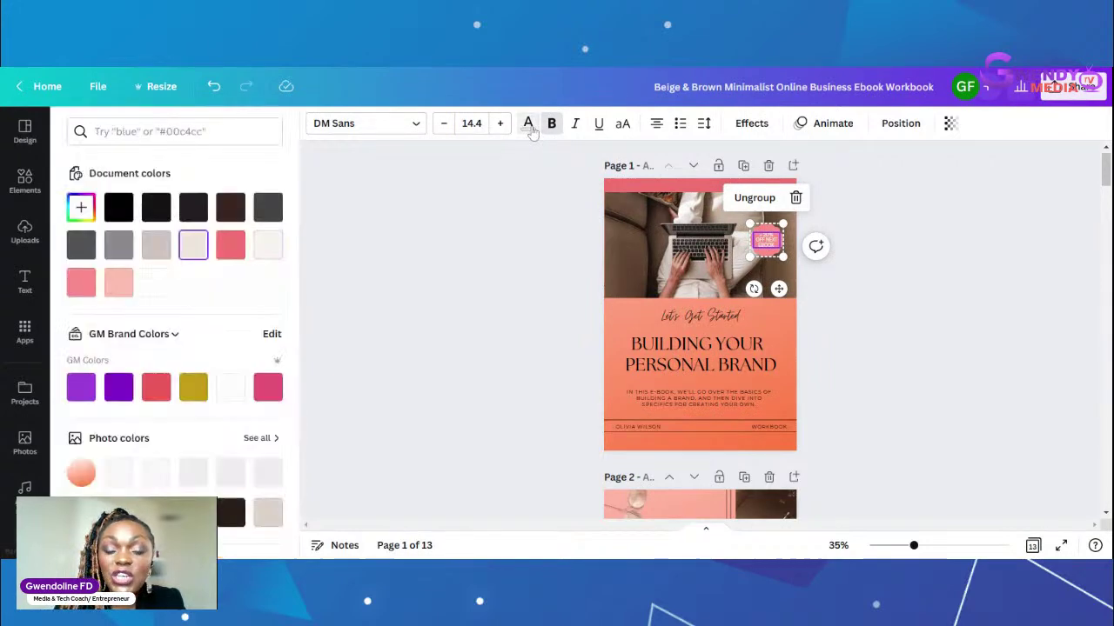
pyautogui.click(230, 209)
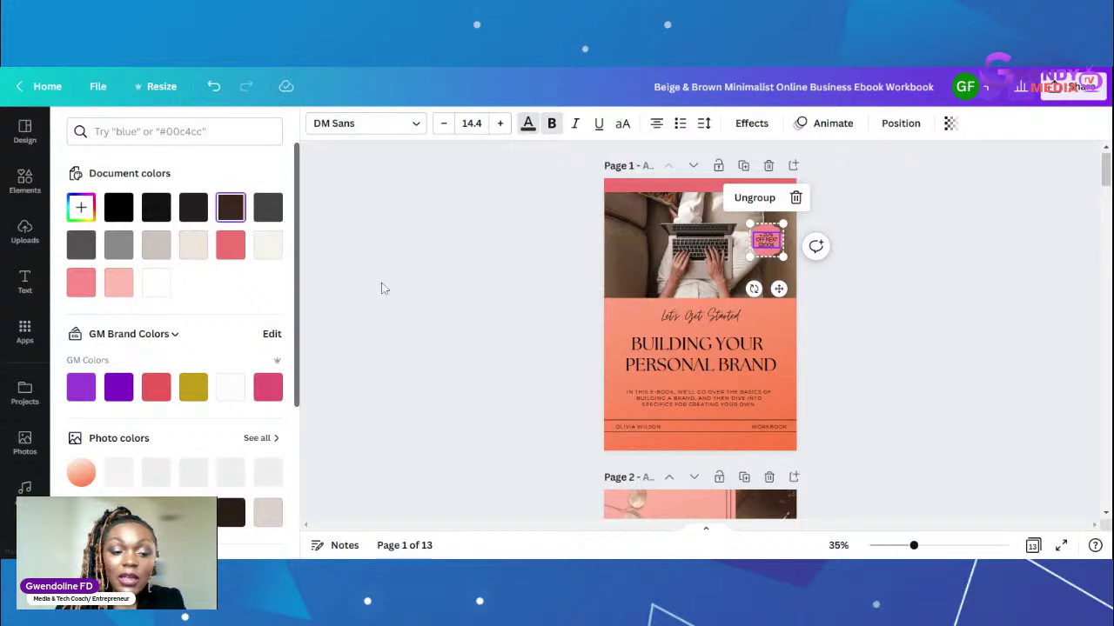
pyautogui.click(508, 323)
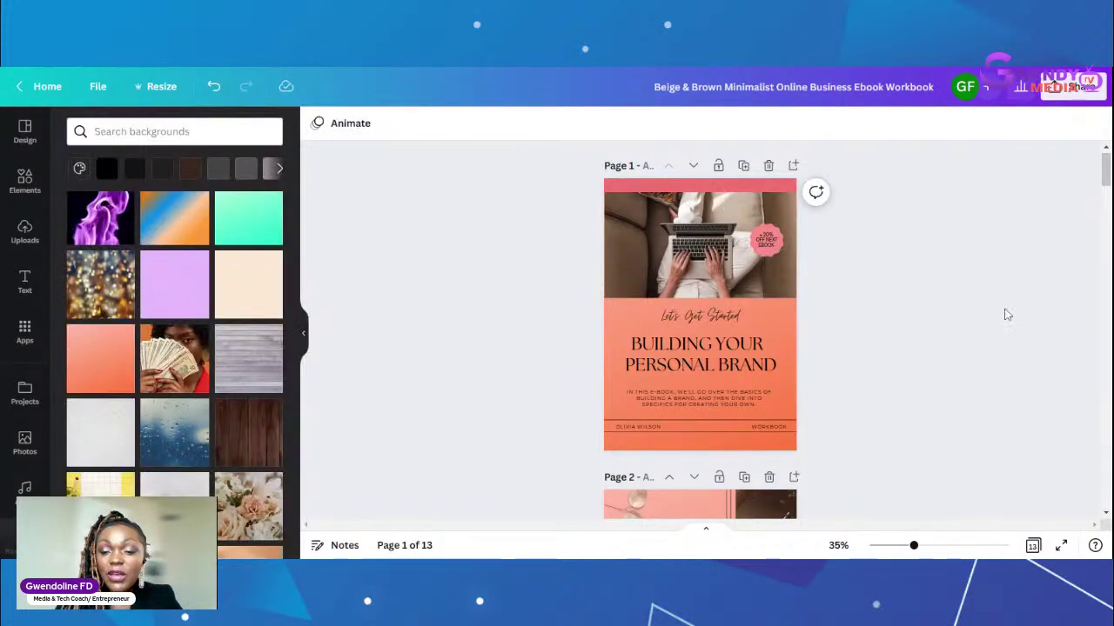
# Step: Enlarge the discount badge on the cover photo until its text size is about 16.2
pyautogui.click(770, 247)
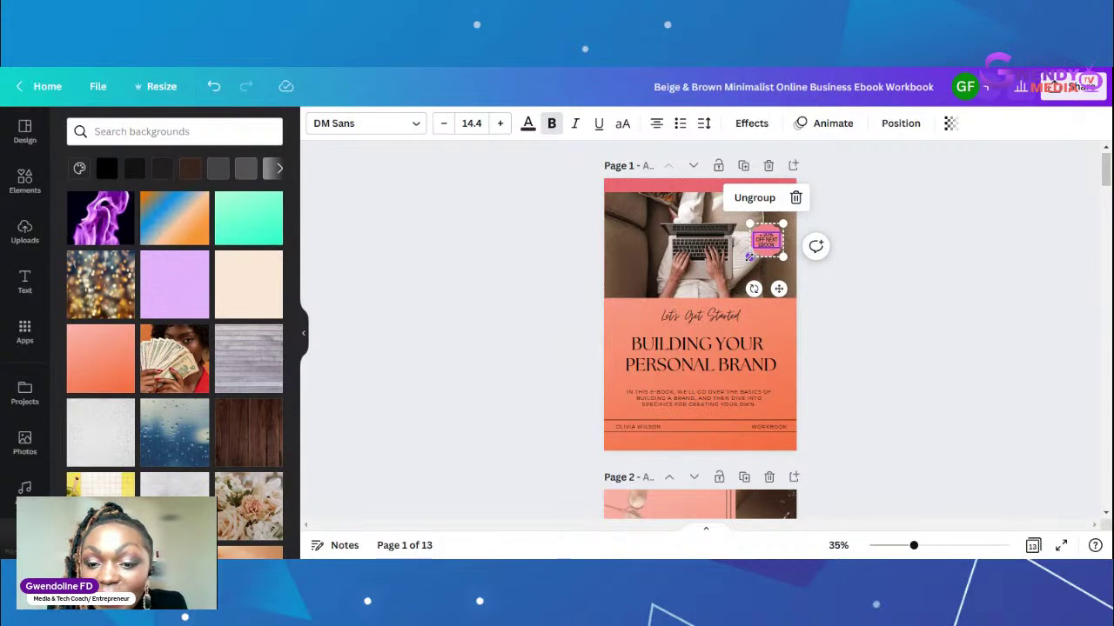
pyautogui.moveTo(748, 256); pyautogui.dragTo(744, 262)
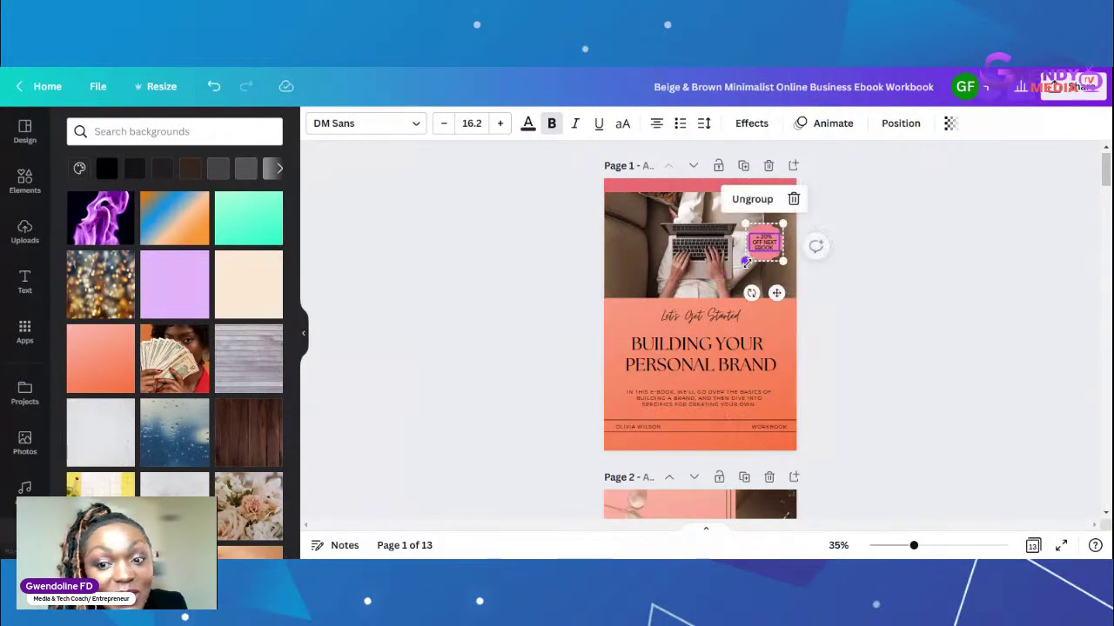
pyautogui.click(901, 258)
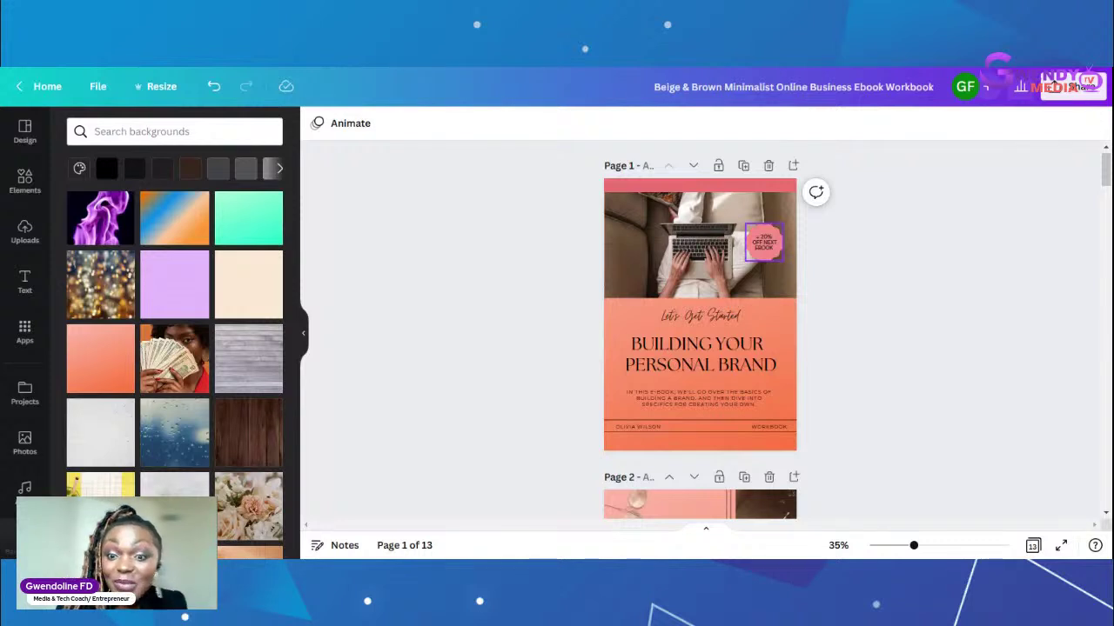
# Step: Recolour the discount badge's shape to the document's deeper coral pink, matching the cover's header strip
pyautogui.click(768, 234)
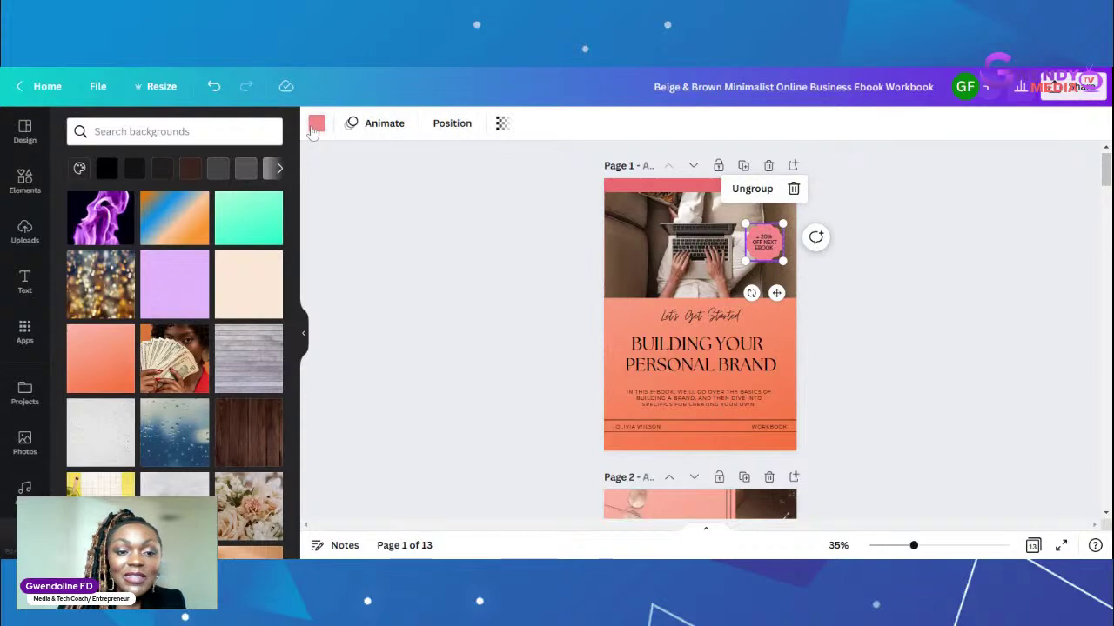
pyautogui.click(317, 124)
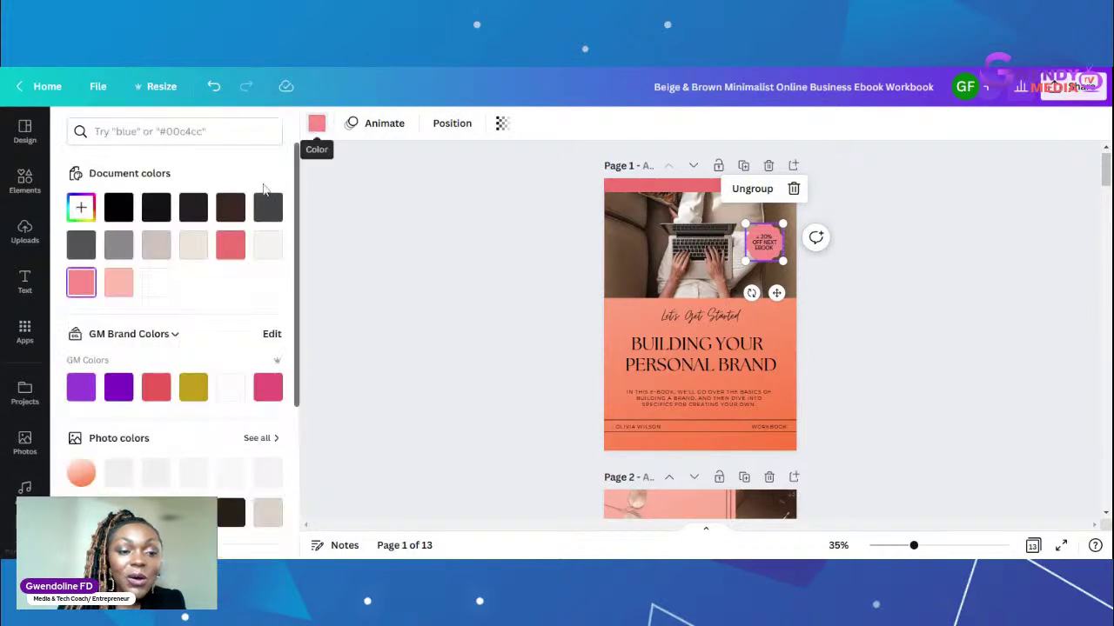
pyautogui.click(235, 249)
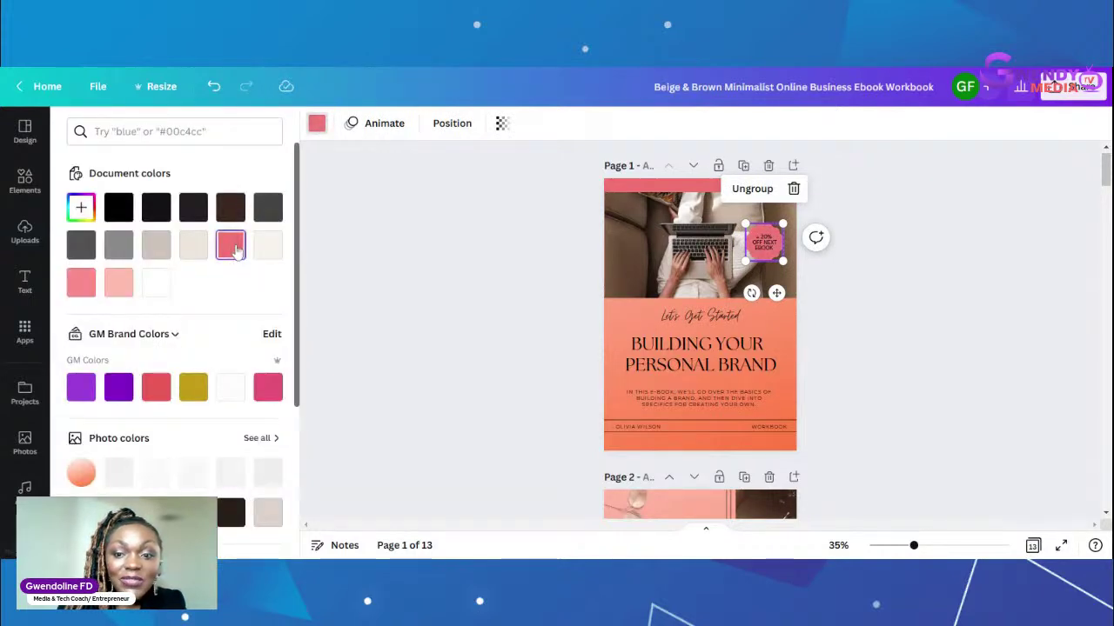
pyautogui.click(411, 281)
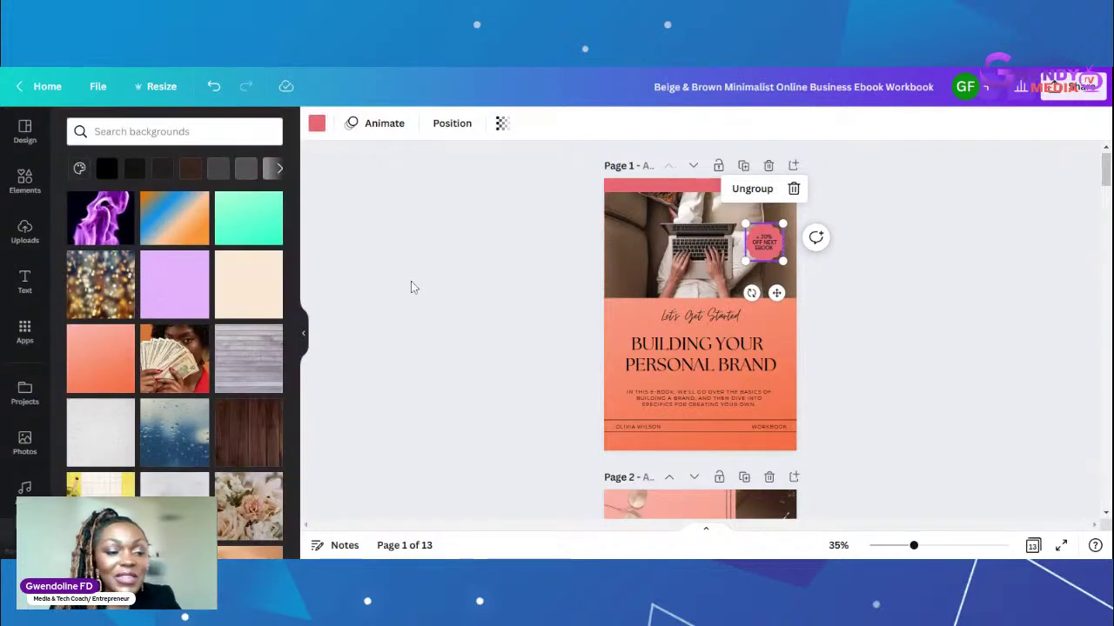
pyautogui.click(317, 127)
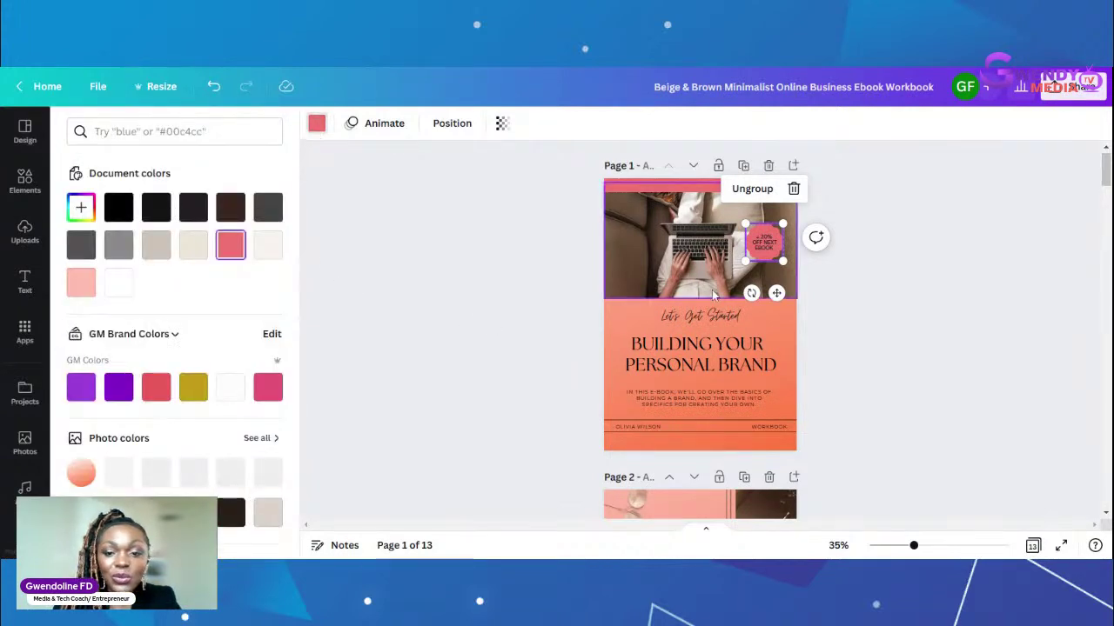
pyautogui.press('Escape')
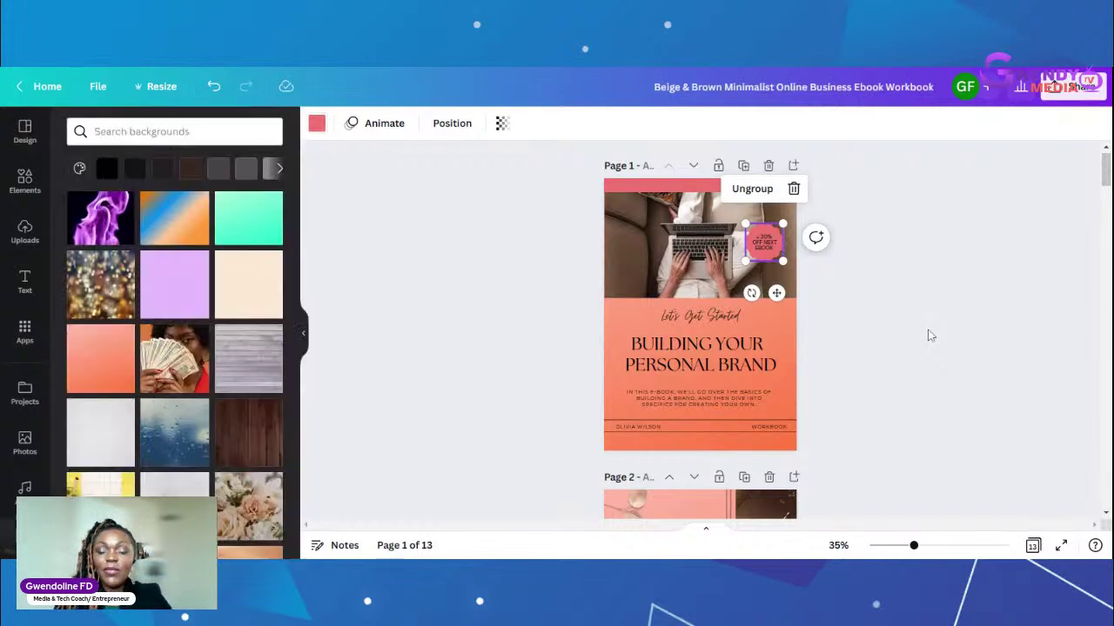
pyautogui.press('Escape')
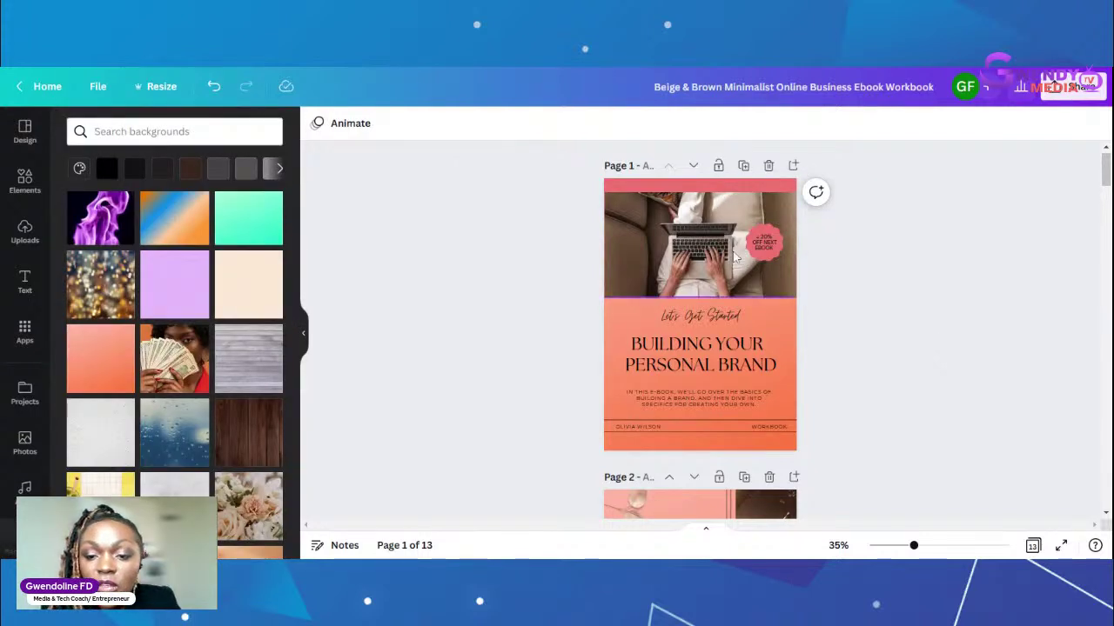
# Step: Replace the cover title with "REALITIES AND CHALLENGES"
pyautogui.click(643, 228)
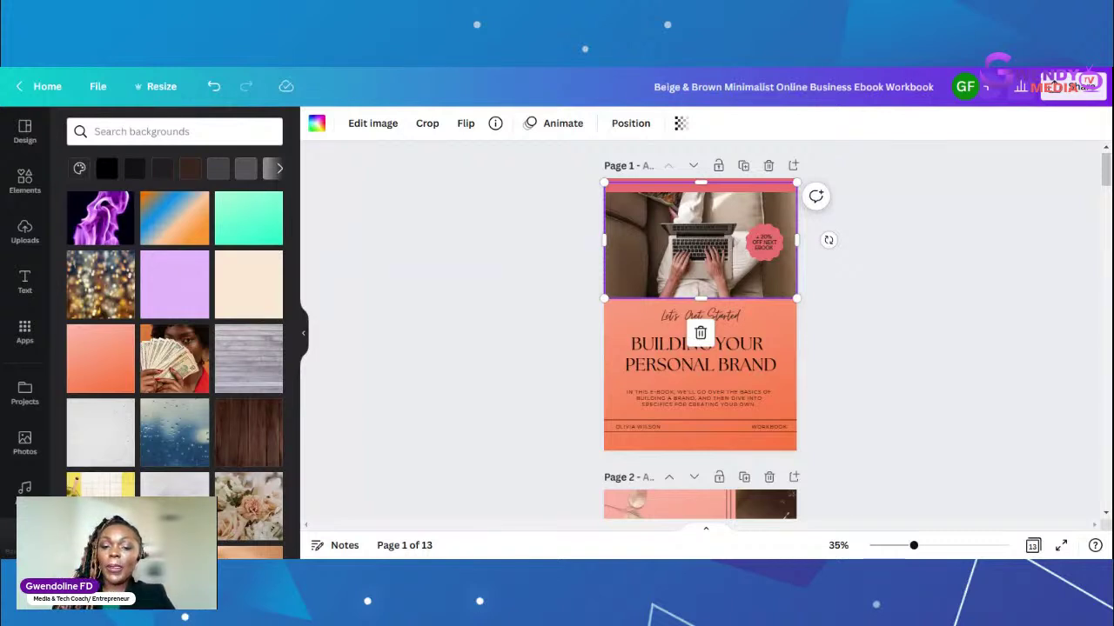
pyautogui.click(731, 317)
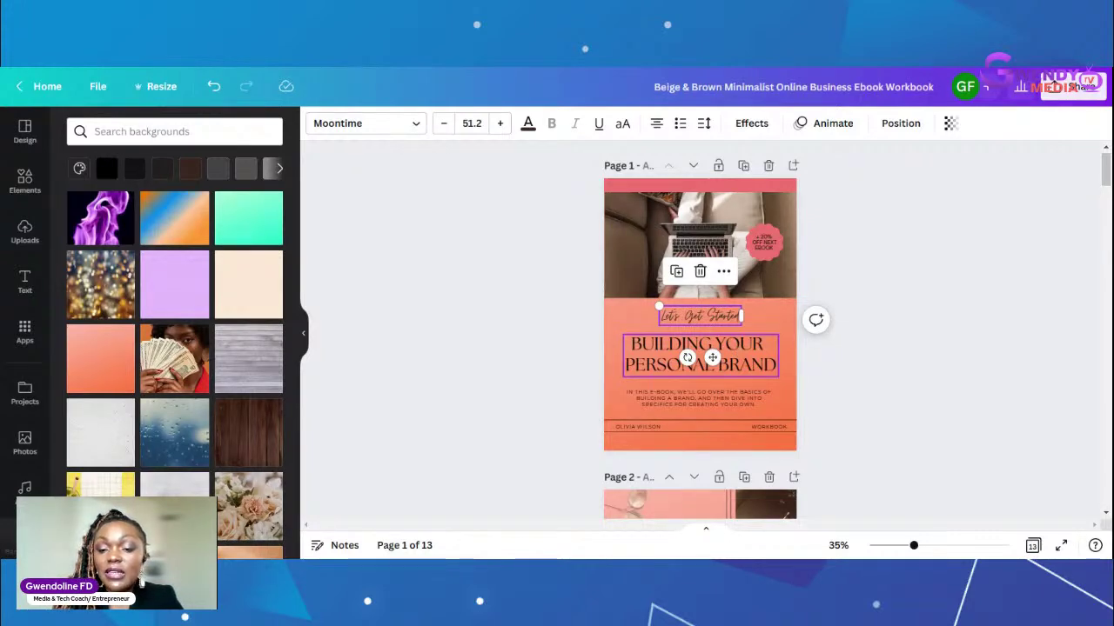
pyautogui.click(736, 343)
pyautogui.doubleClick(736, 344)
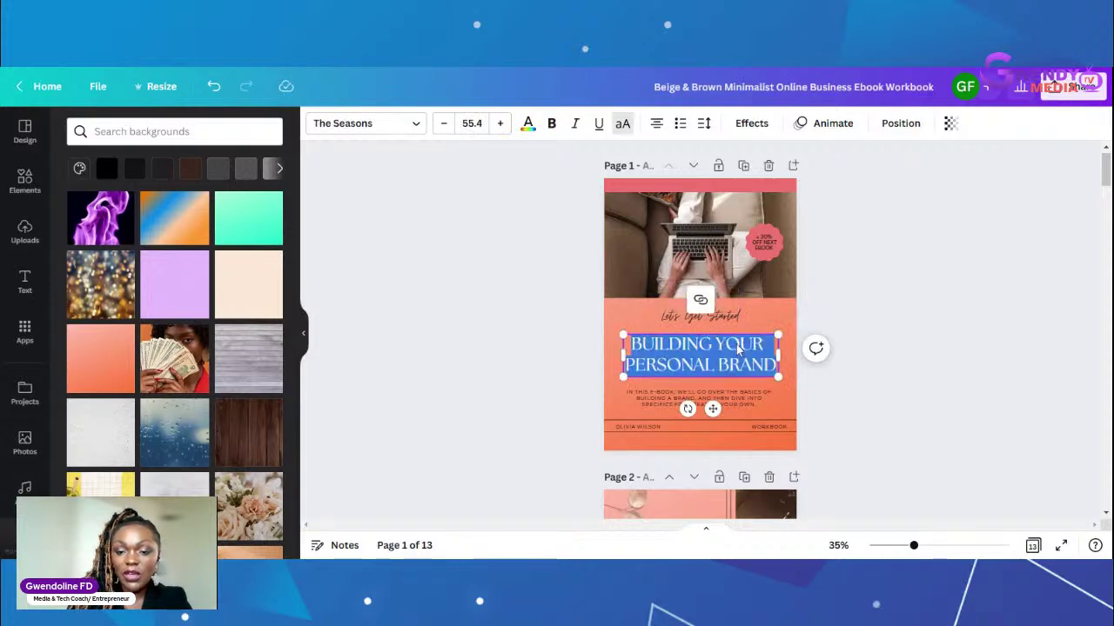
pyautogui.write('REA')
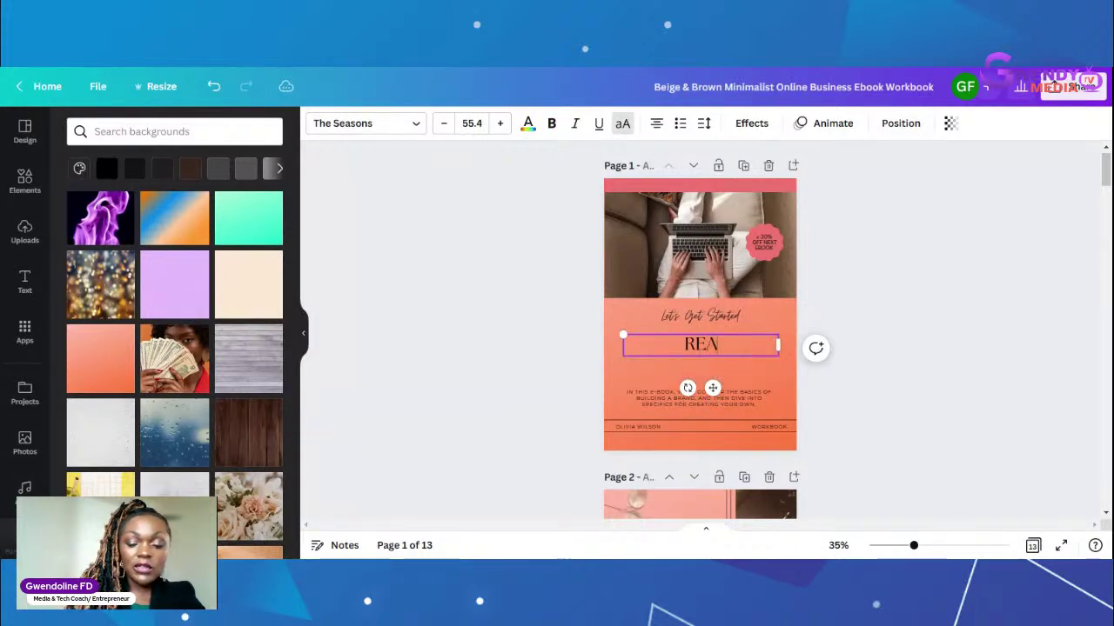
pyautogui.write('LITIES')
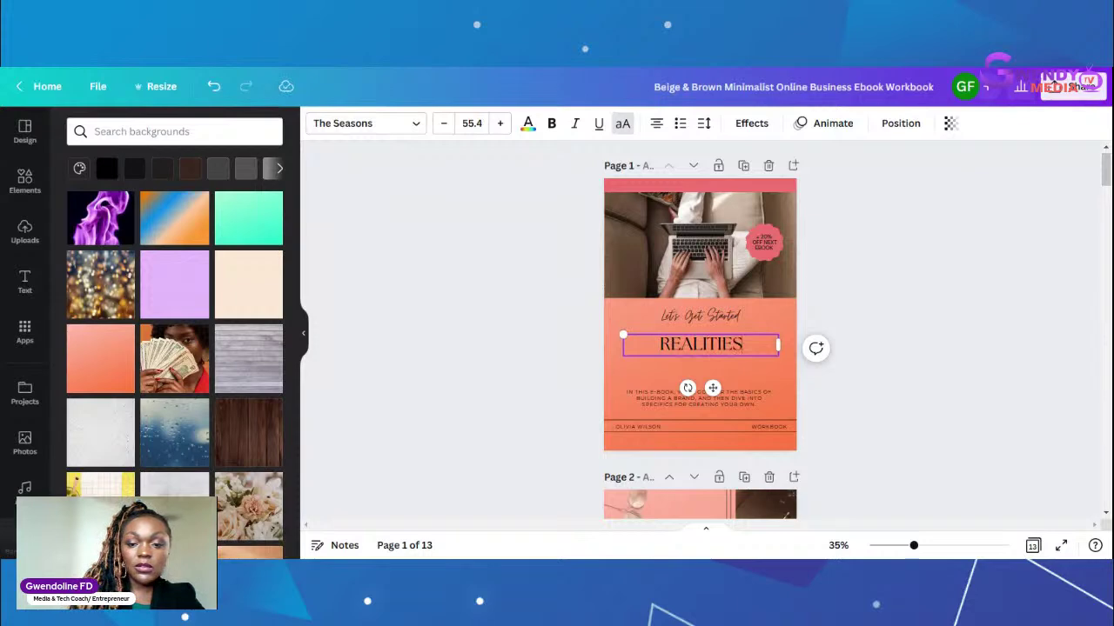
pyautogui.write(' AND')
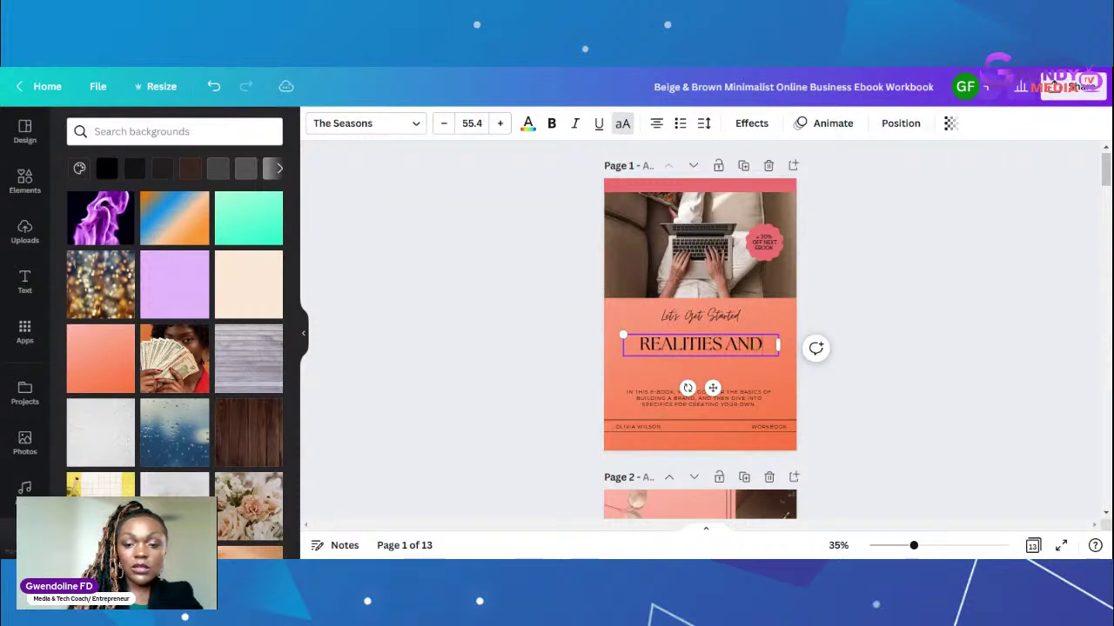
pyautogui.write(' CHAL')
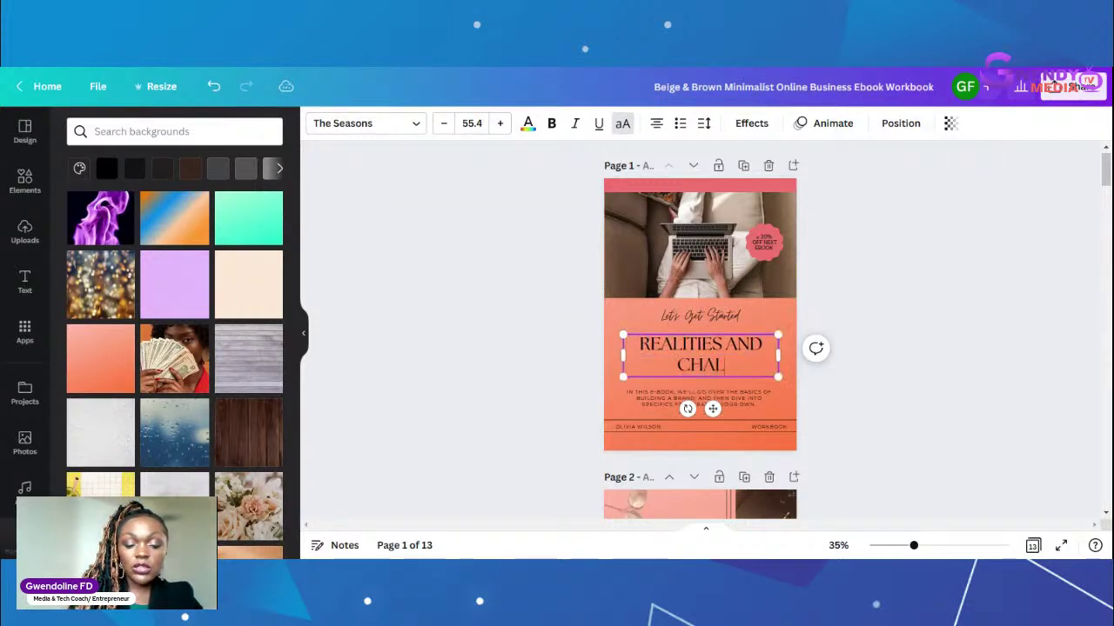
pyautogui.write('LENGES')
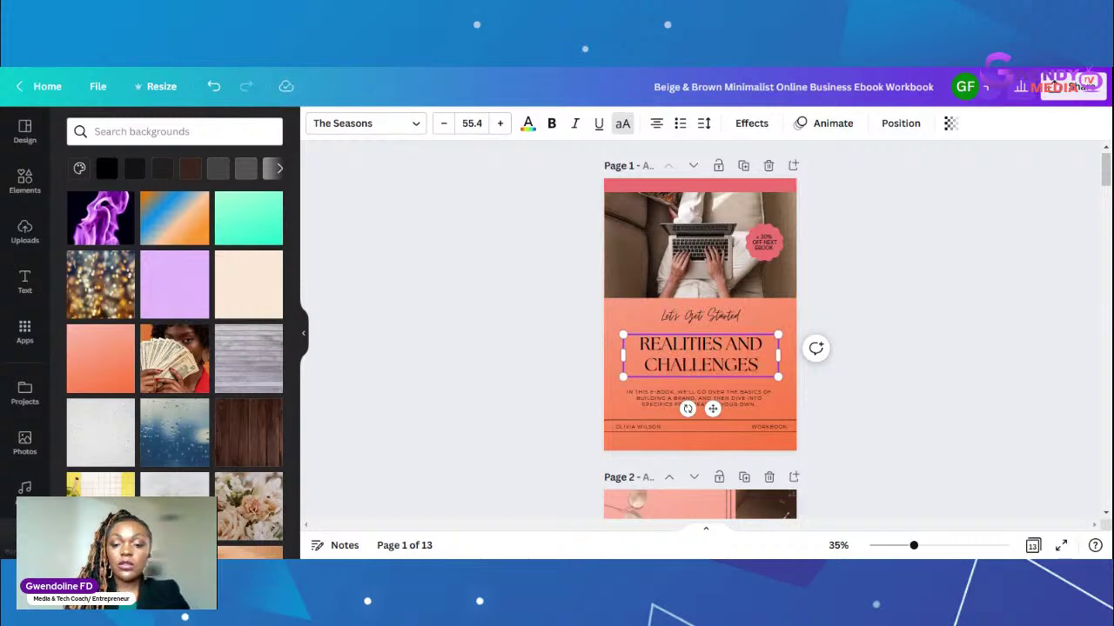
pyautogui.click(920, 270)
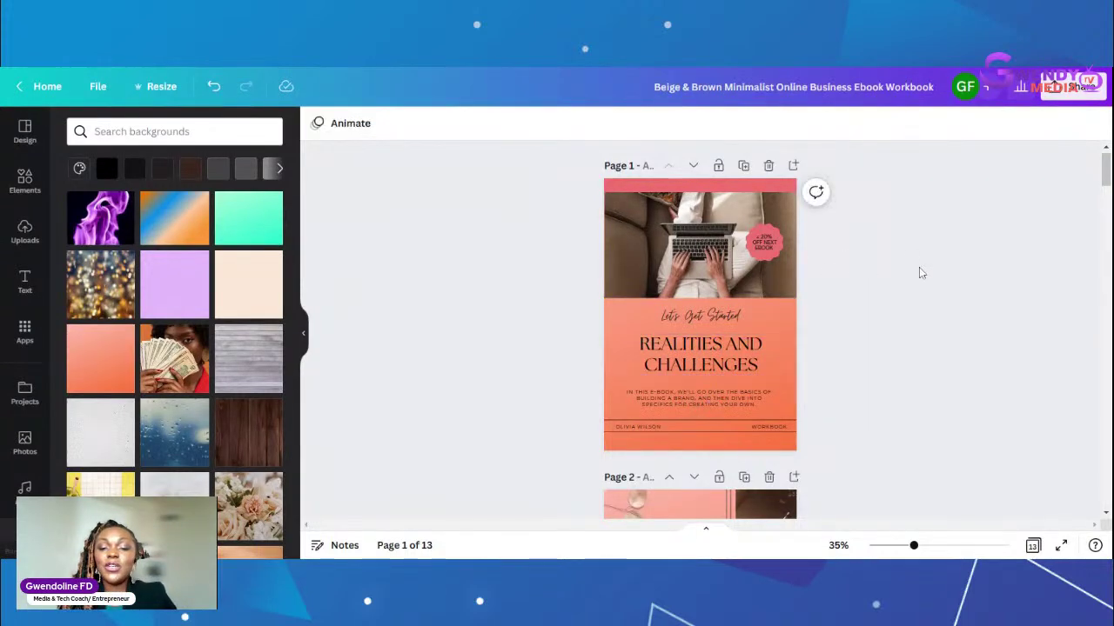
# Step: Replace the "Let's Get Started" tagline with "EARLY MOTHERHOOD" and widen its text box to fit on one line
pyautogui.click(711, 318)
pyautogui.click(711, 318)
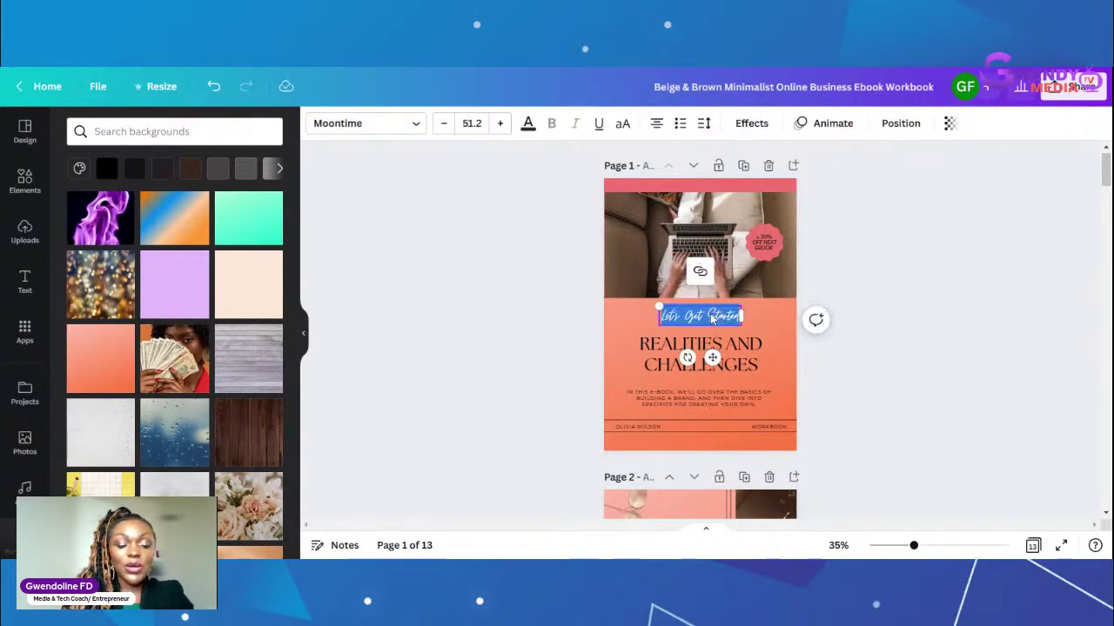
pyautogui.write('EA')
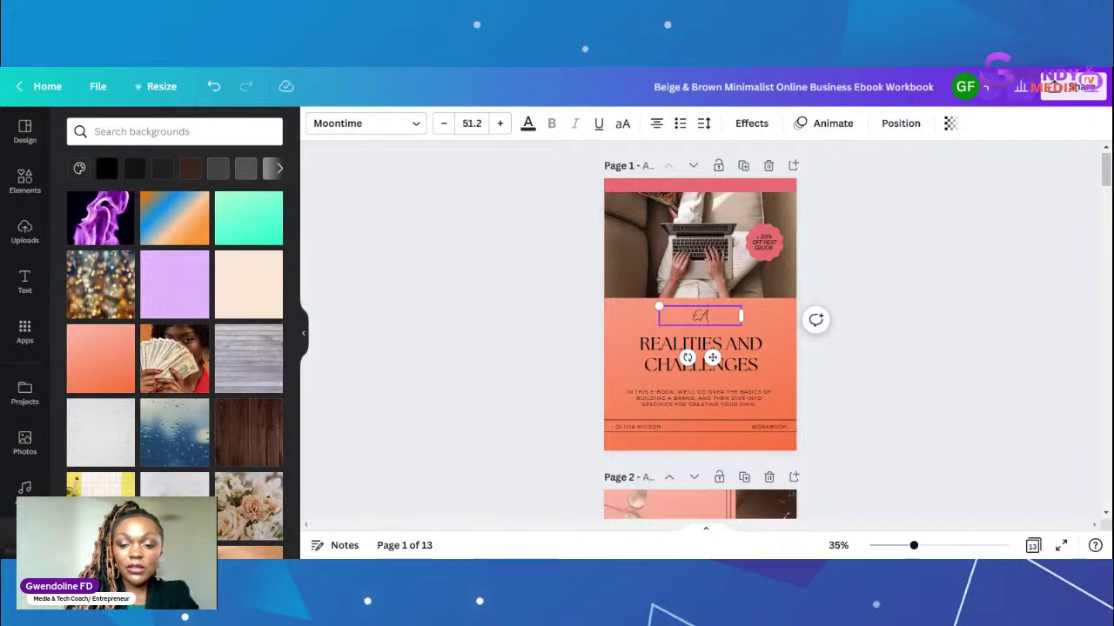
pyautogui.write('RLY')
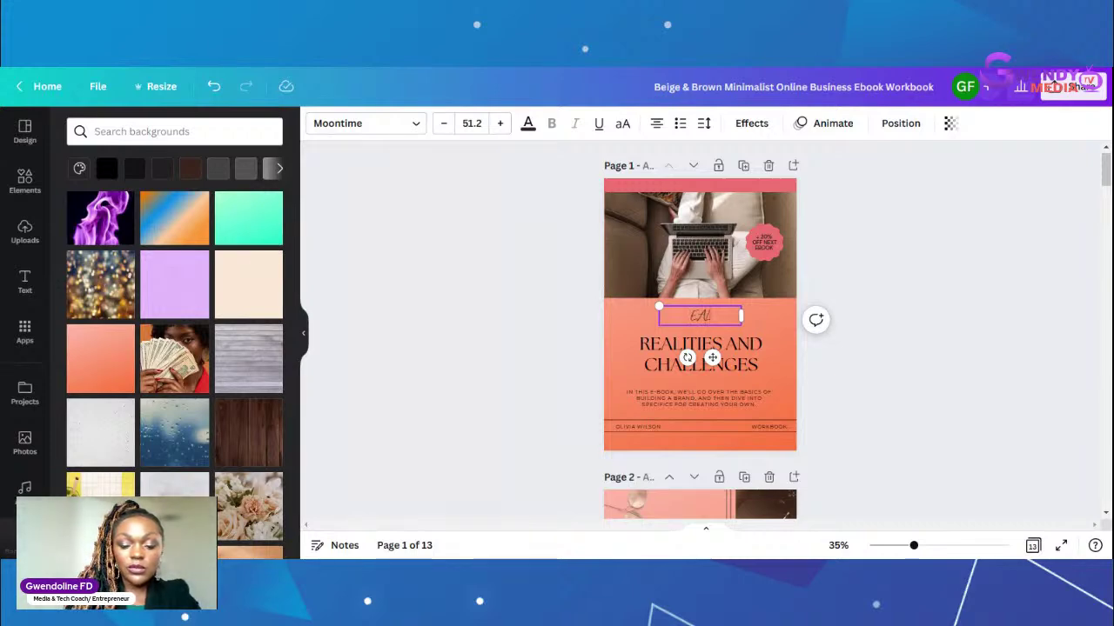
pyautogui.press('BackSpace')
pyautogui.press('BackSpace')
pyautogui.press('BackSpace')
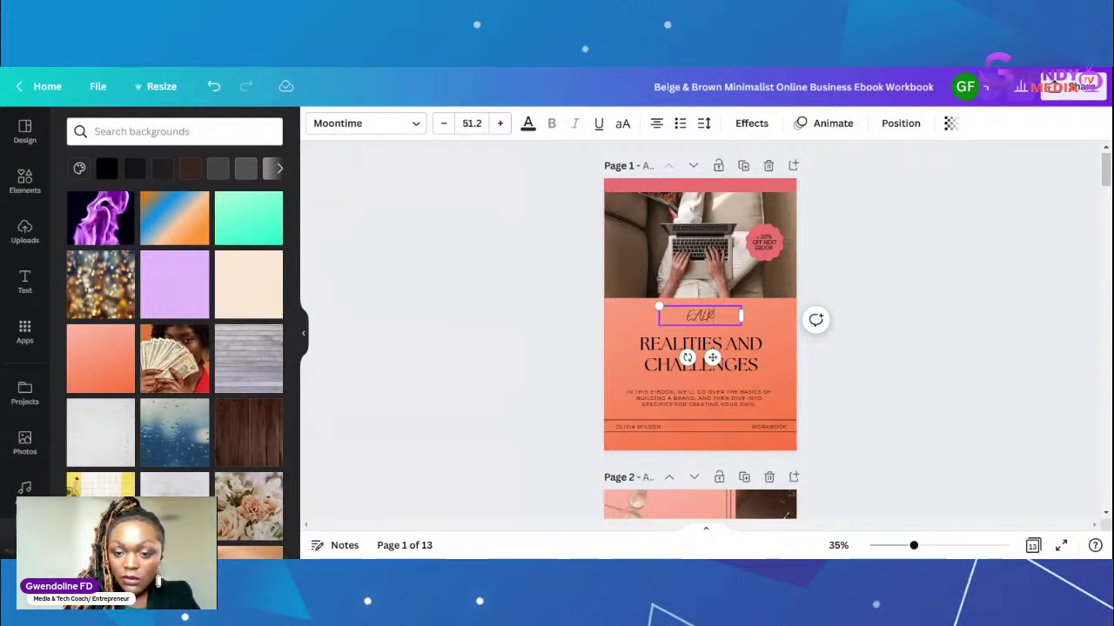
pyautogui.write('RL')
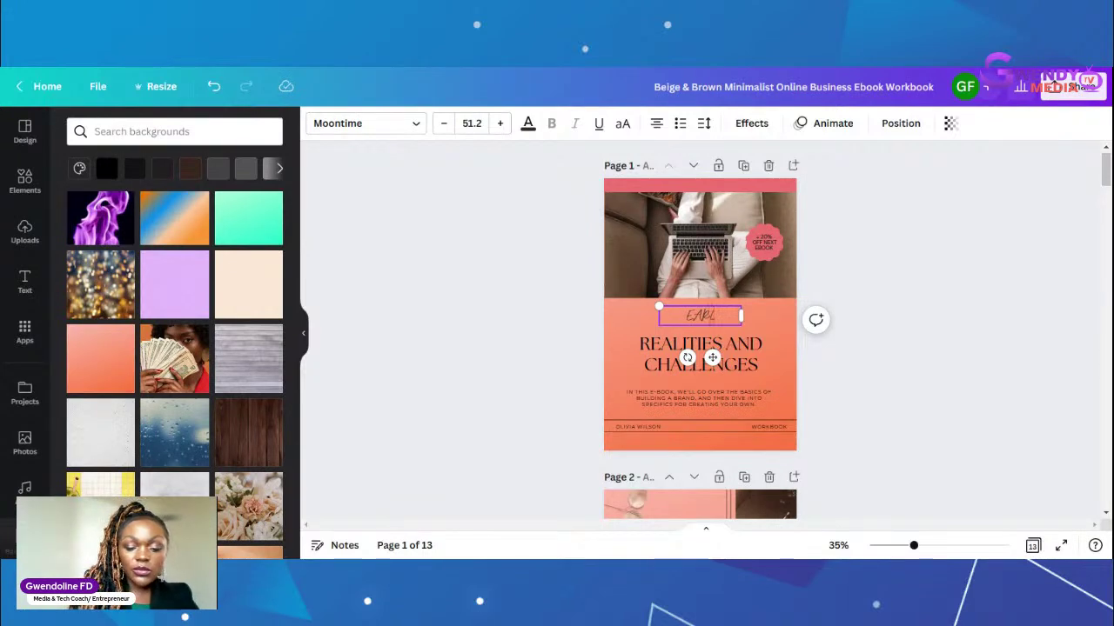
pyautogui.write('Y MOT')
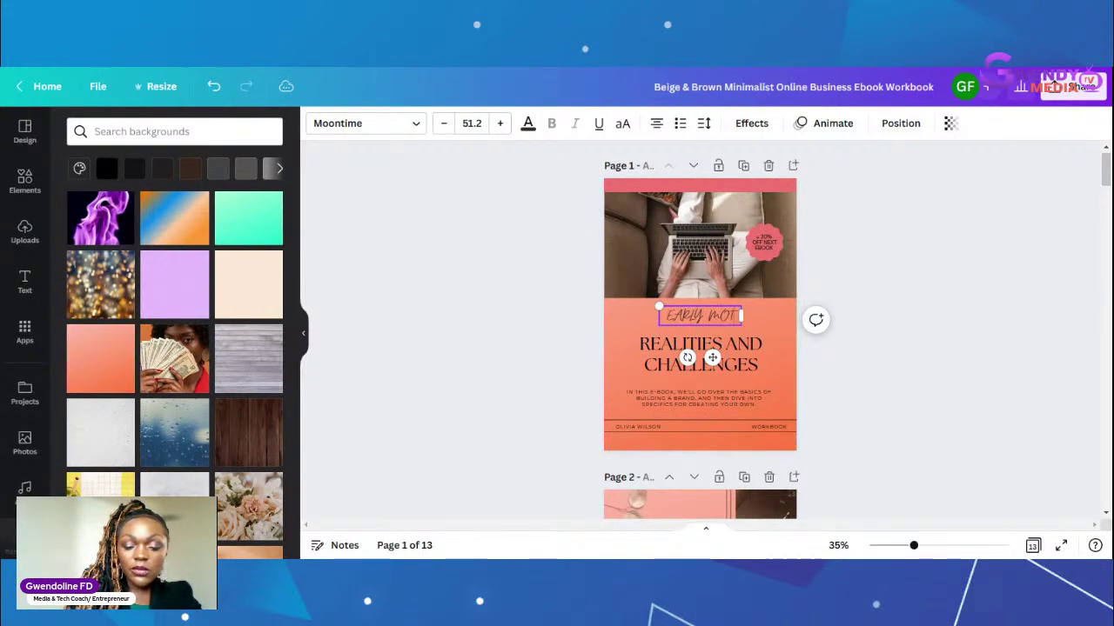
pyautogui.write('HERHOOD')
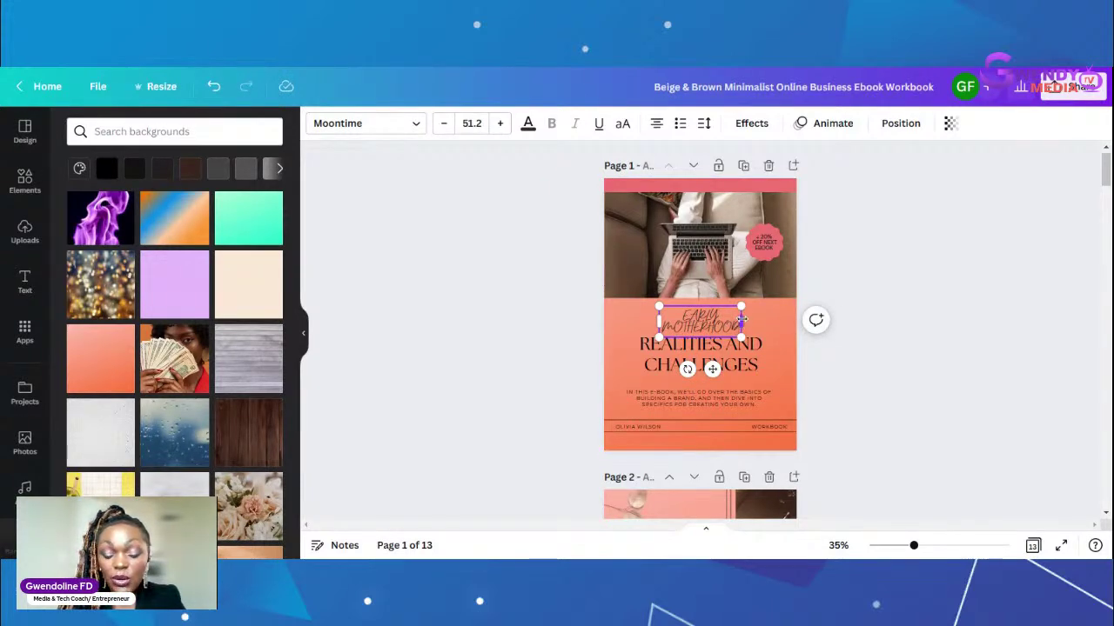
pyautogui.moveTo(741, 319); pyautogui.dragTo(787, 315)
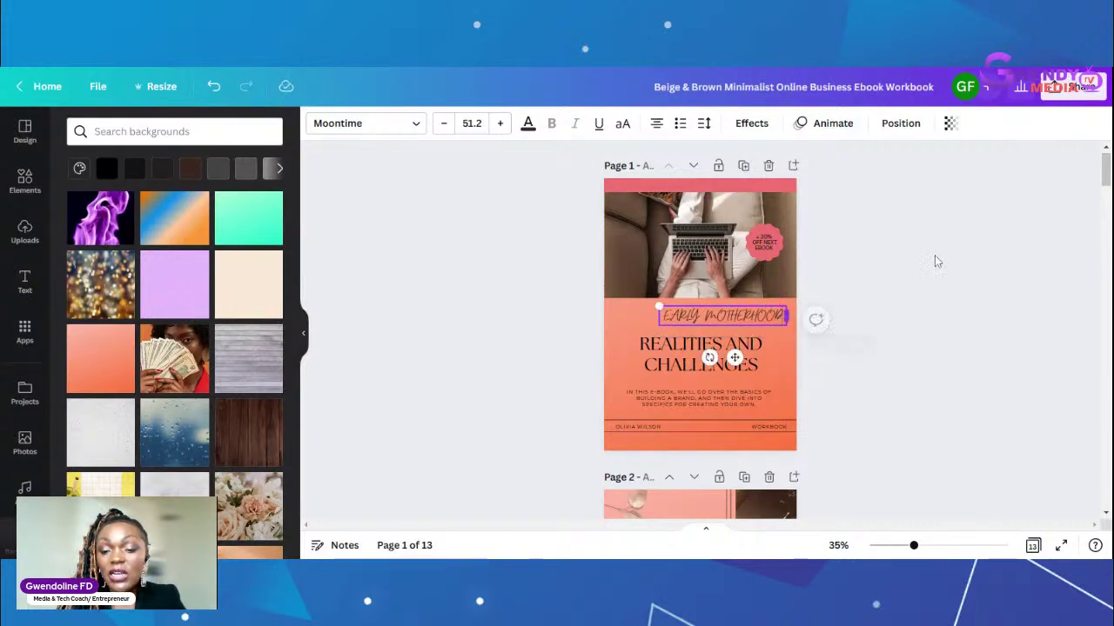
pyautogui.click(936, 255)
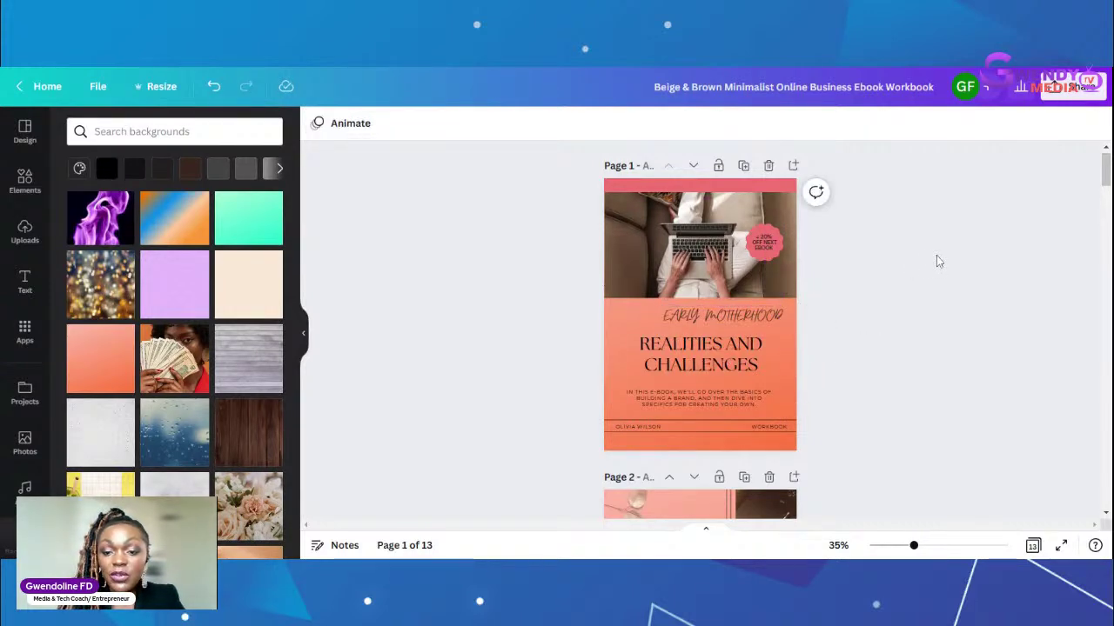
# Step: Reduce the "EARLY MOTHERHOOD" tagline to about 45.1 and centre it above the cover title
pyautogui.click(741, 317)
pyautogui.moveTo(741, 316); pyautogui.dragTo(716, 315)
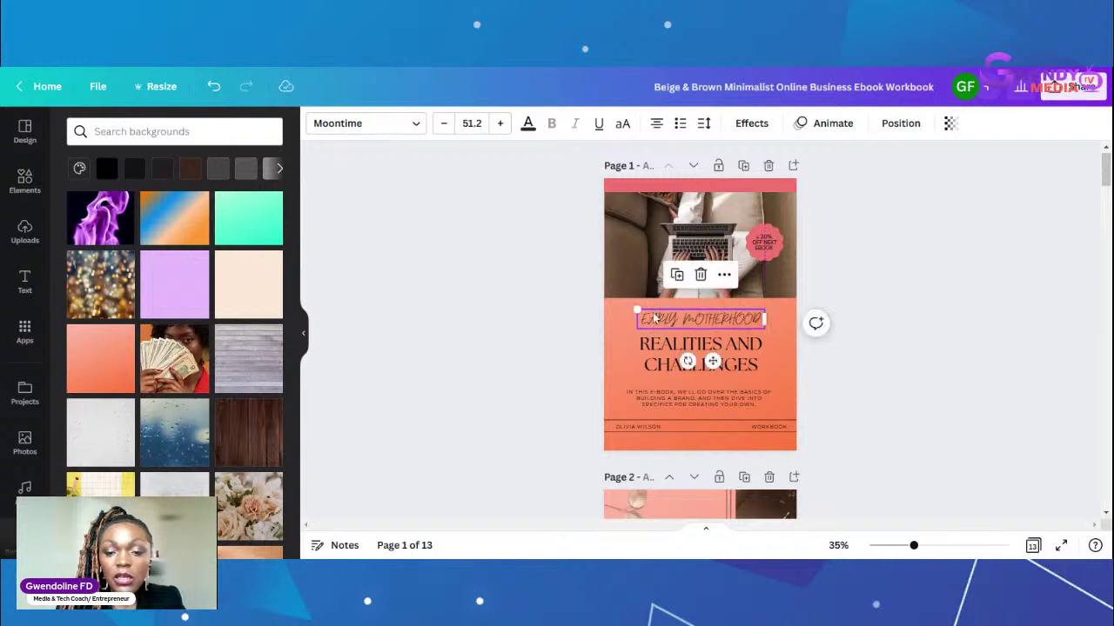
pyautogui.moveTo(637, 309); pyautogui.dragTo(652, 313)
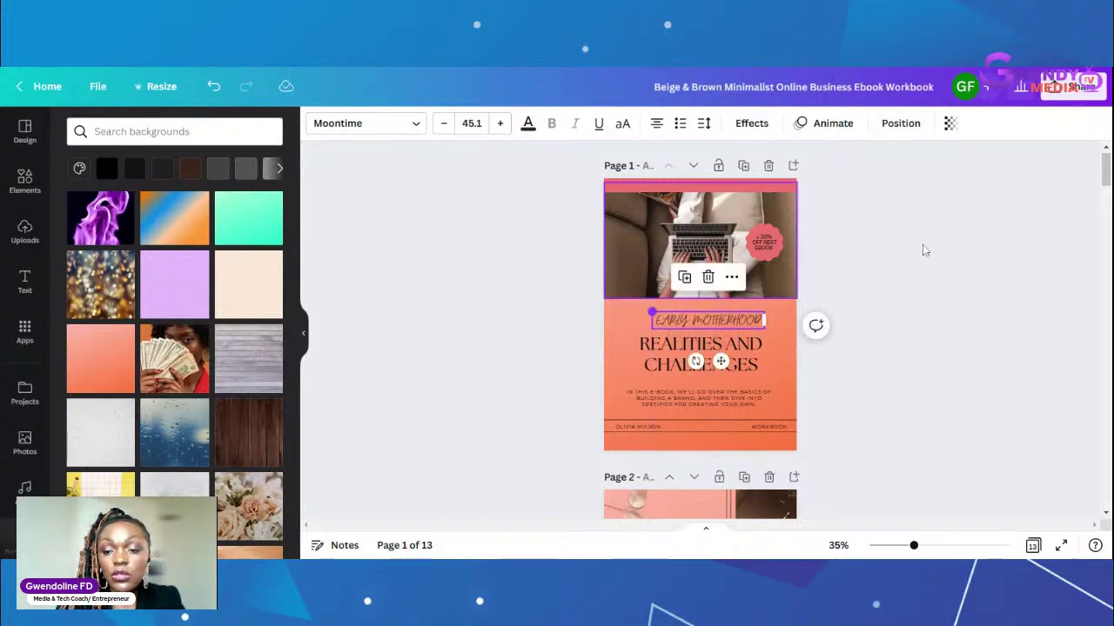
pyautogui.click(922, 244)
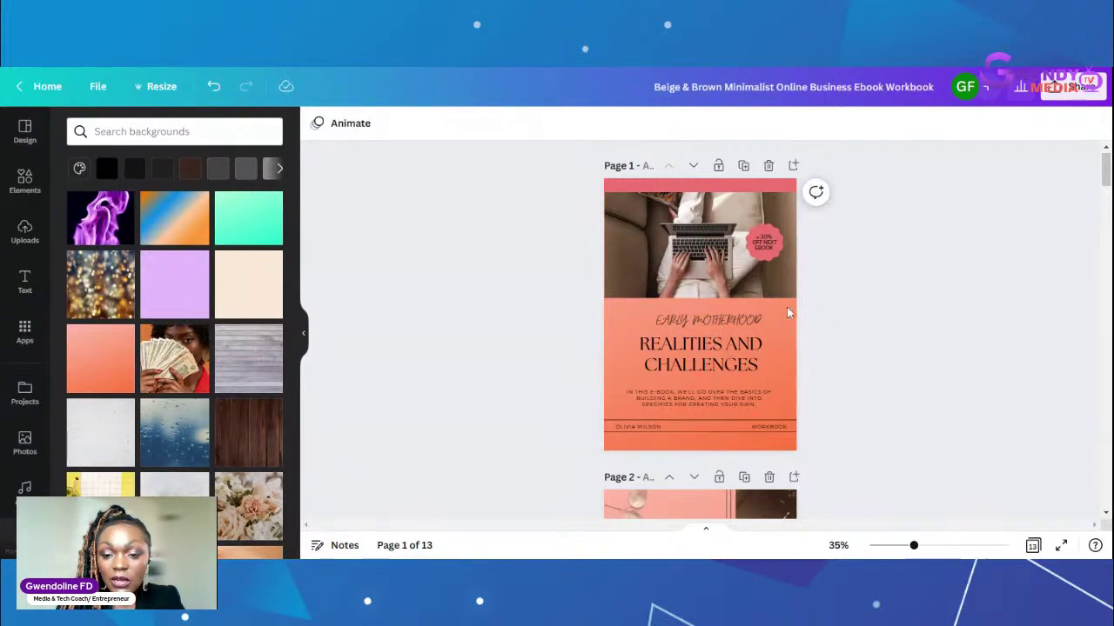
pyautogui.click(731, 319)
pyautogui.moveTo(731, 320); pyautogui.dragTo(721, 315)
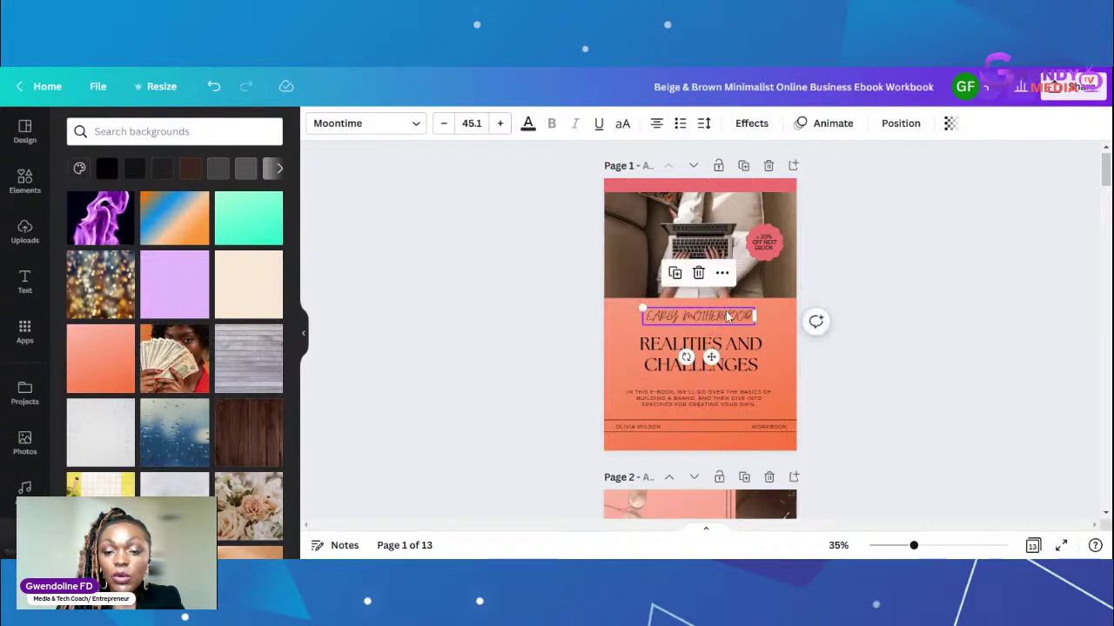
pyautogui.click(880, 267)
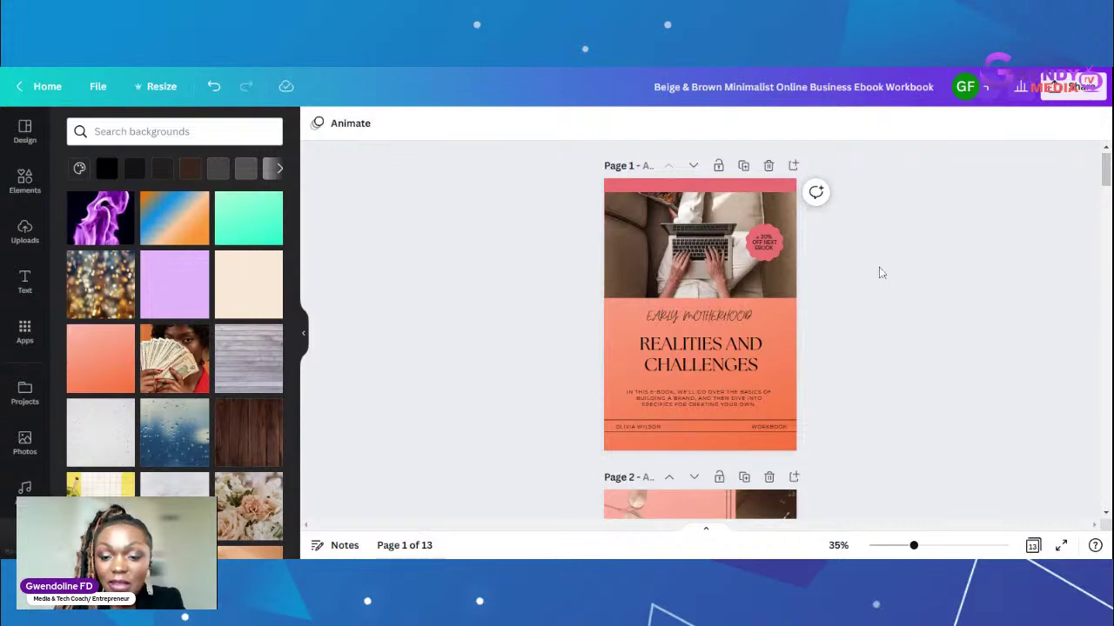
# Step: Retype the cover's tagline above the title in mixed case as "Early Motherhood"
pyautogui.click(753, 319)
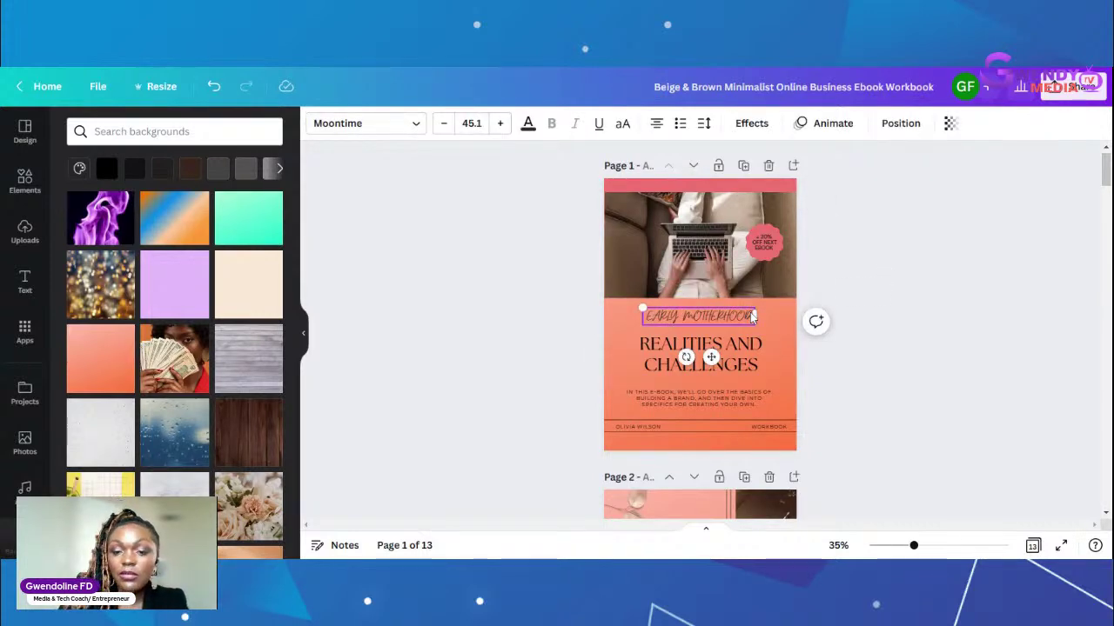
pyautogui.doubleClick(753, 318)
pyautogui.press('BackSpace')
pyautogui.press('BackSpace')
pyautogui.press('BackSpace')
pyautogui.press('BackSpace')
pyautogui.press('BackSpace')
pyautogui.press('BackSpace')
pyautogui.press('BackSpace')
pyautogui.press('BackSpace')
pyautogui.press('BackSpace')
pyautogui.press('BackSpace')
pyautogui.press('BackSpace')
pyautogui.press('BackSpace')
pyautogui.press('BackSpace')
pyautogui.press('BackSpace')
pyautogui.press('BackSpace')
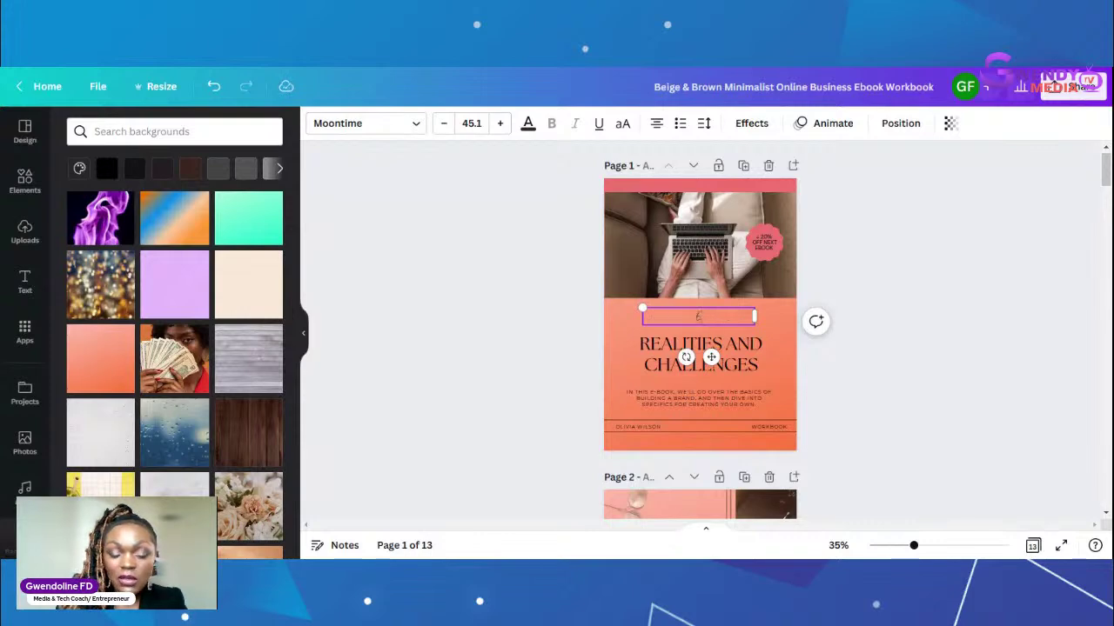
pyautogui.write('arl')
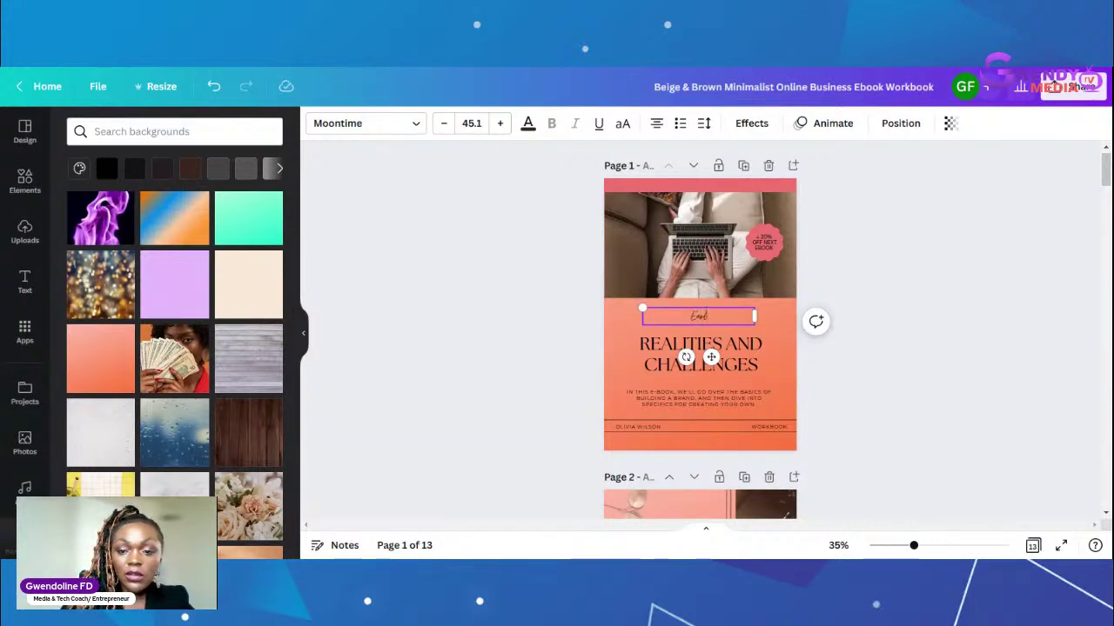
pyautogui.write('y')
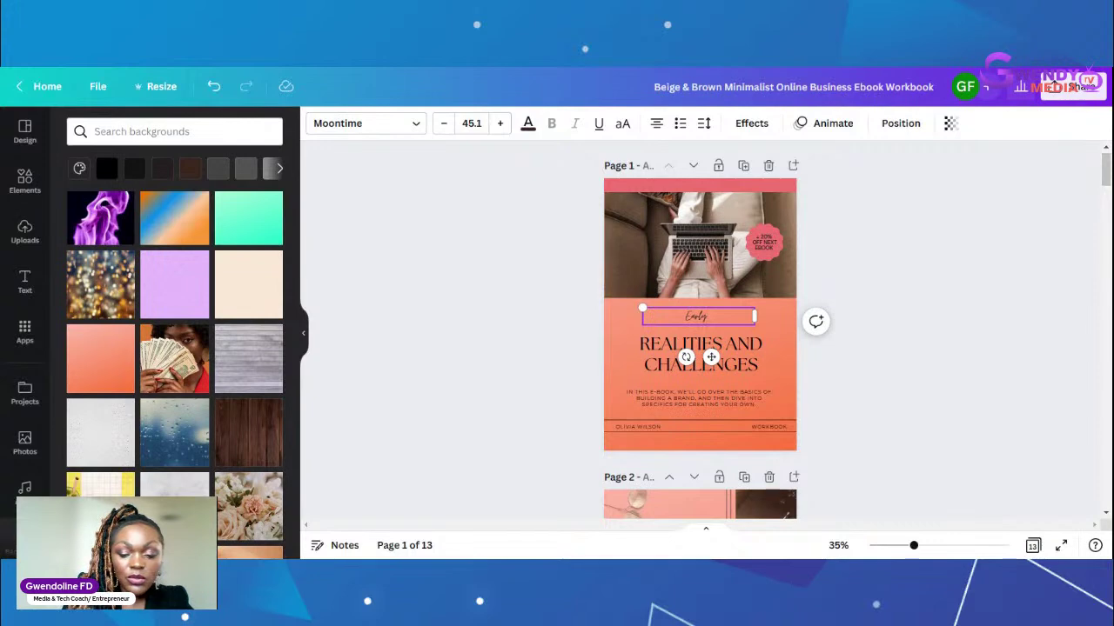
pyautogui.write(' Mi')
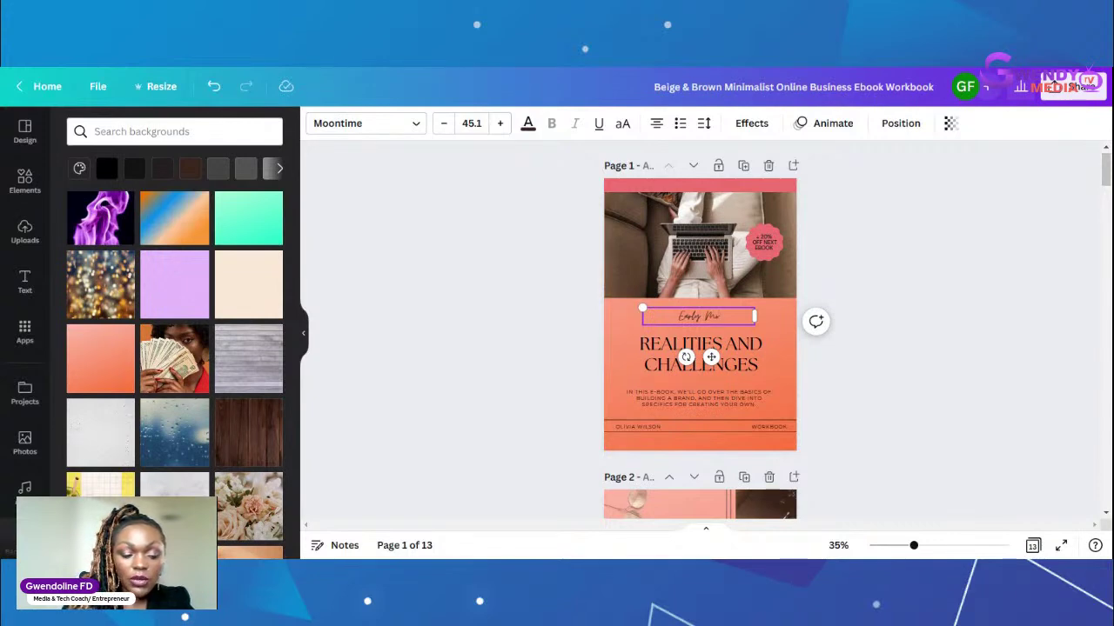
pyautogui.write('therhoo')
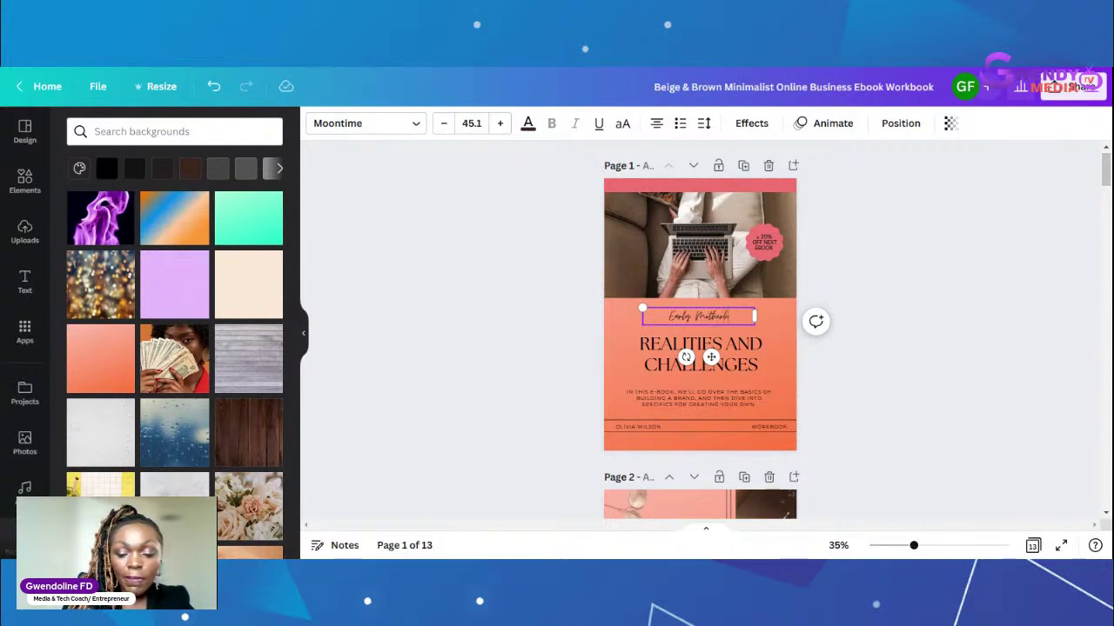
pyautogui.write('d')
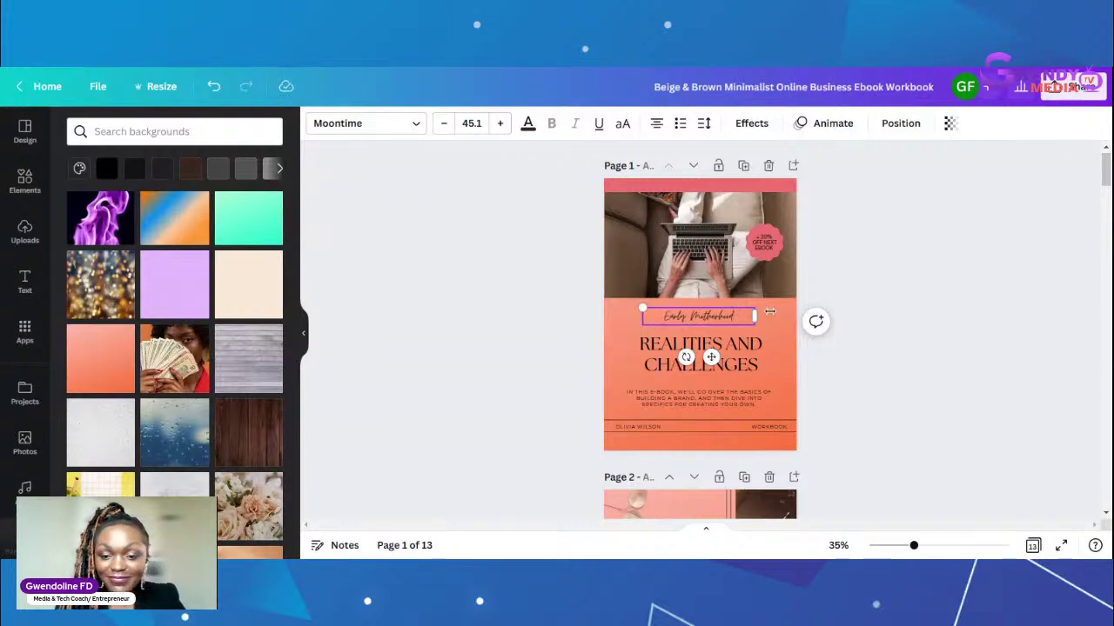
pyautogui.click(901, 319)
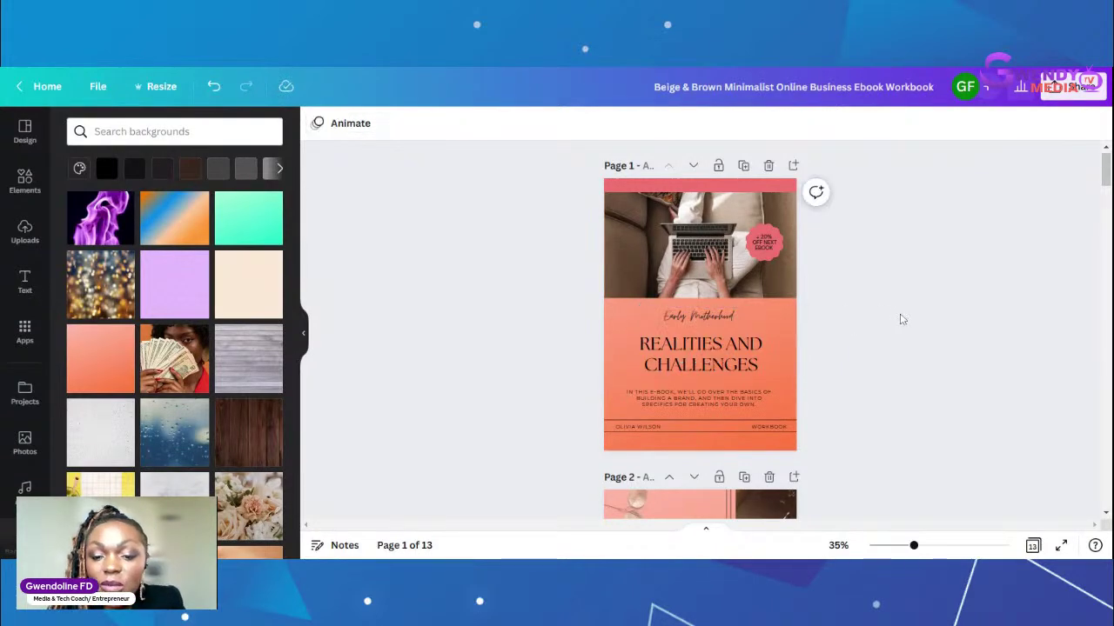
# Step: Increase the "Early Motherhood" tagline's font size to 50.1
pyautogui.click(724, 317)
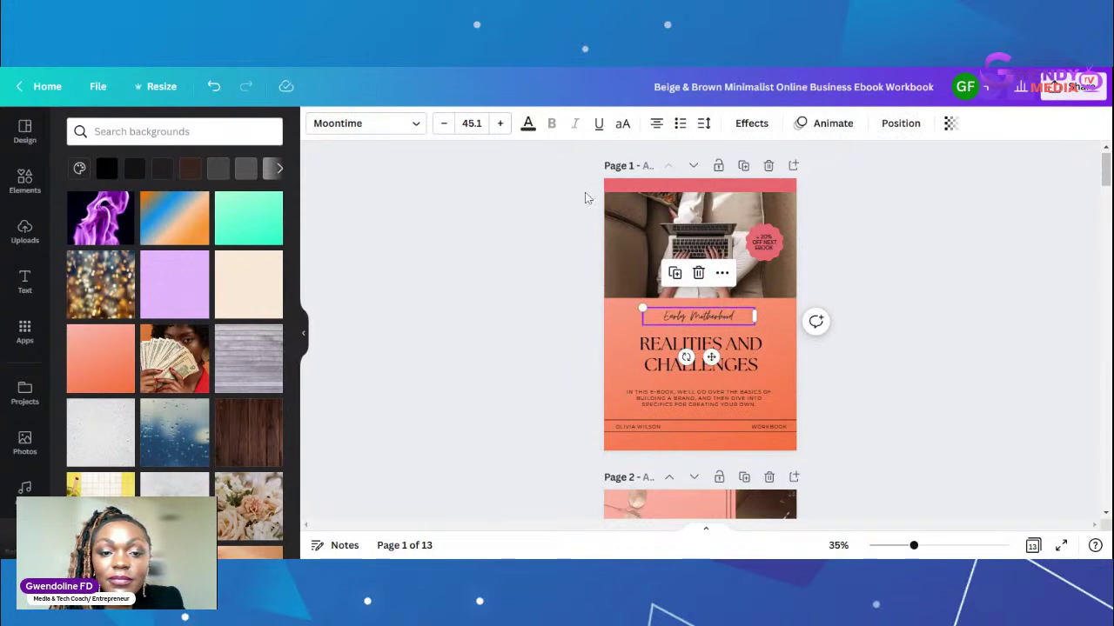
pyautogui.click(501, 123)
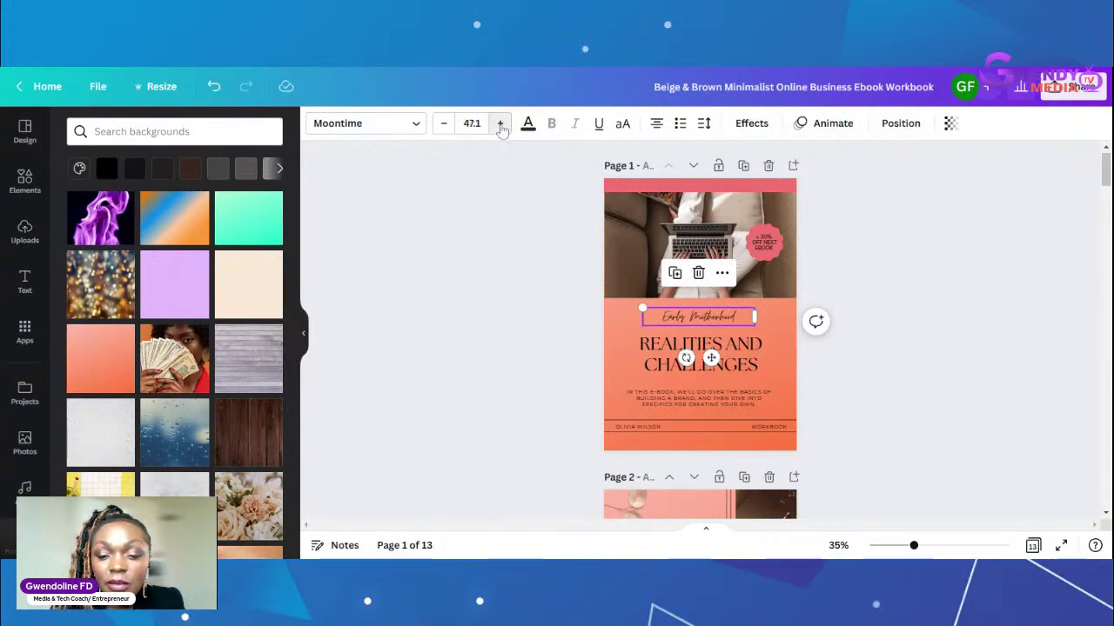
pyautogui.click(501, 124)
pyautogui.click(500, 124)
pyautogui.click(500, 123)
pyautogui.click(500, 124)
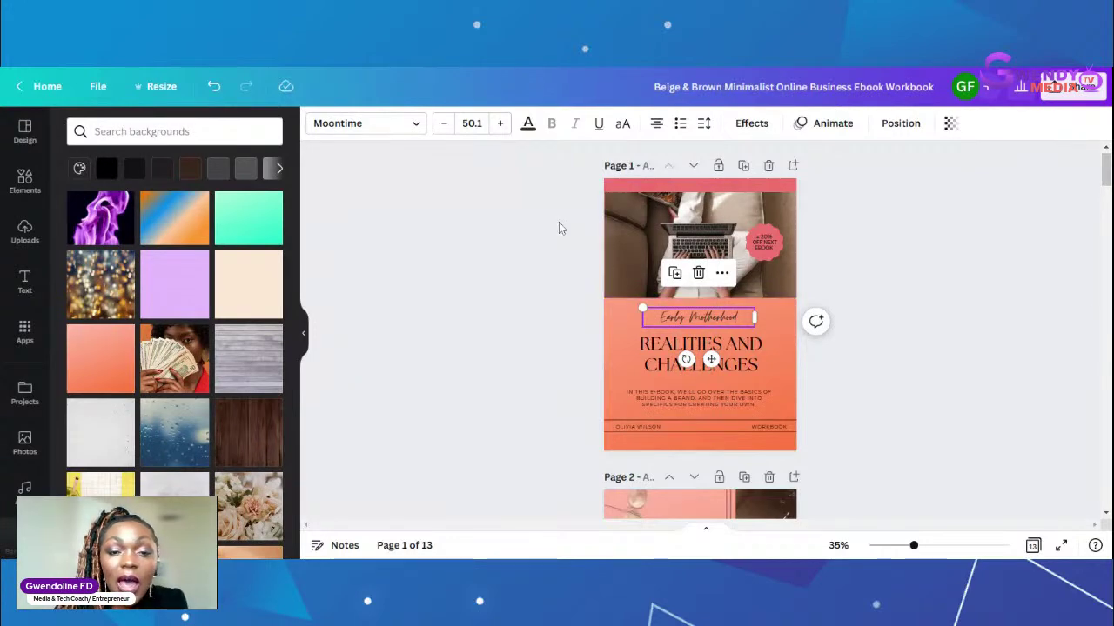
# Step: Change the tagline's font to The Seasons and apply that font change across the whole design
pyautogui.click(418, 129)
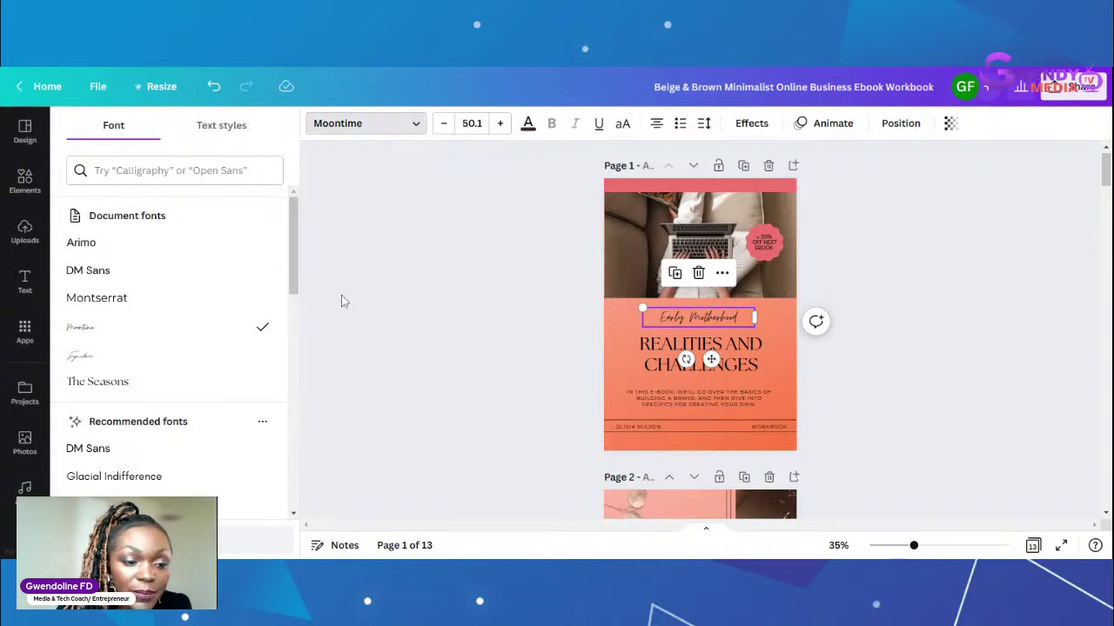
pyautogui.click(97, 382)
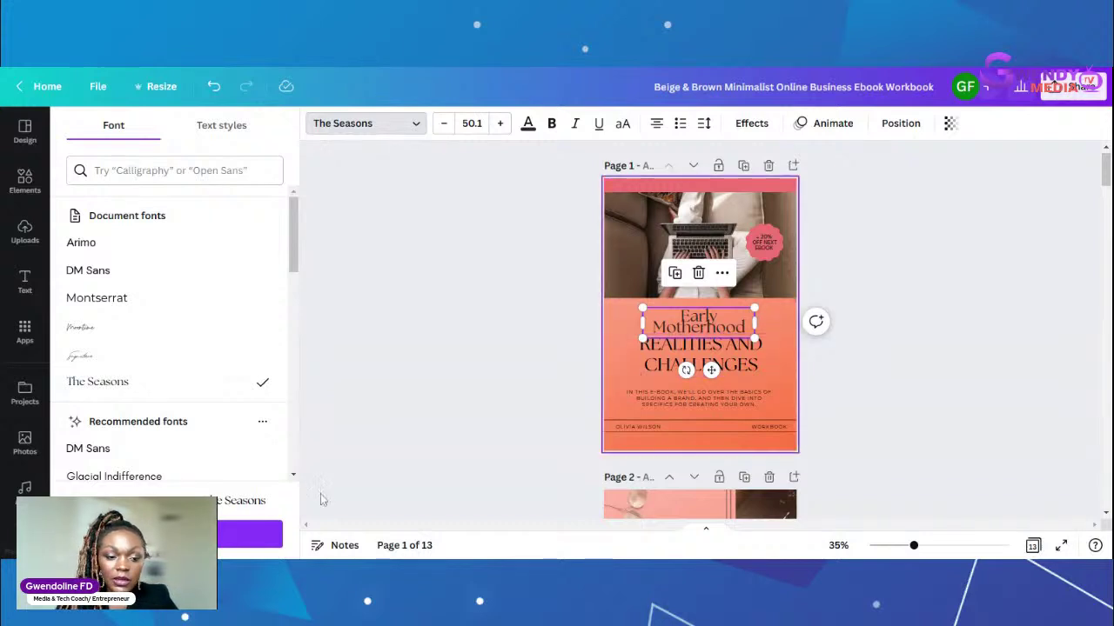
pyautogui.click(253, 534)
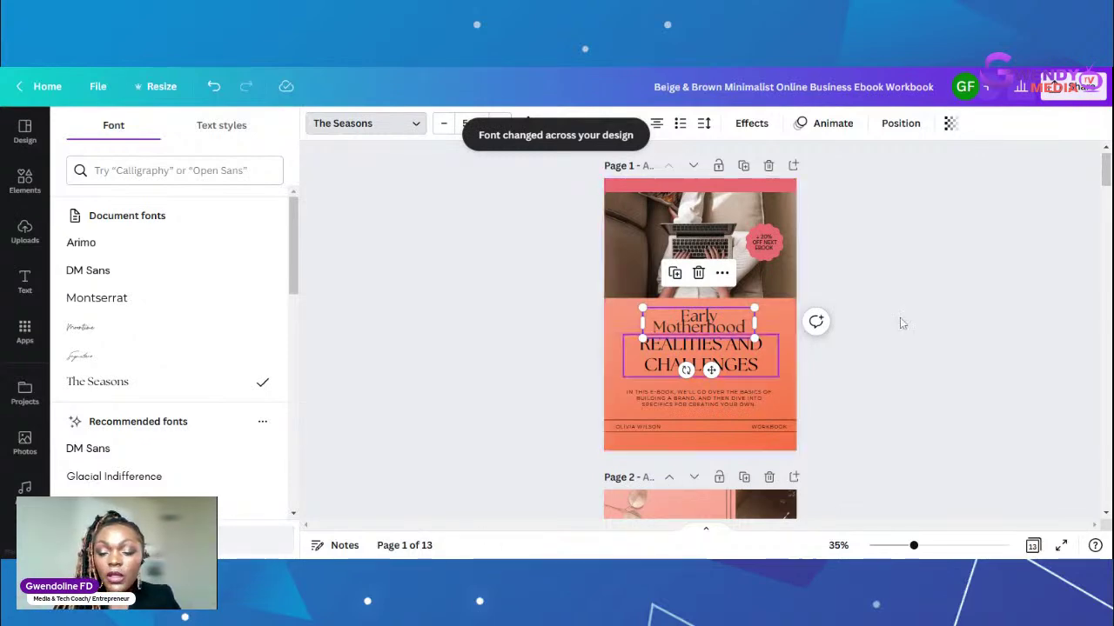
pyautogui.press('Escape')
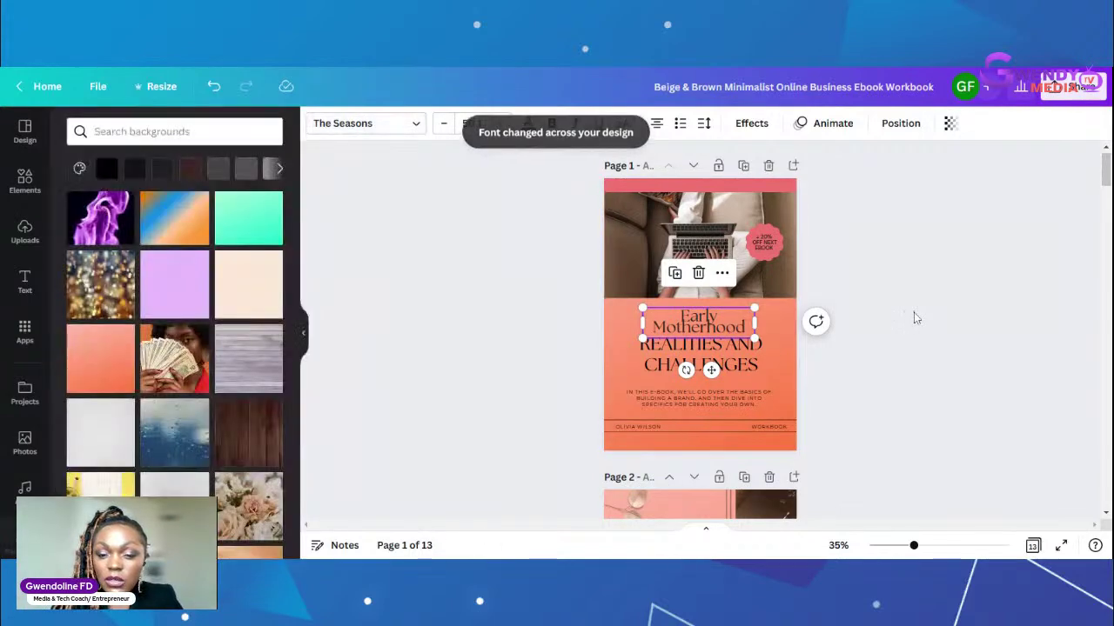
pyautogui.press('Escape')
# Step: Widen the "Early Motherhood" text box to about 156.7 so the tagline fits on one line
pyautogui.click(711, 319)
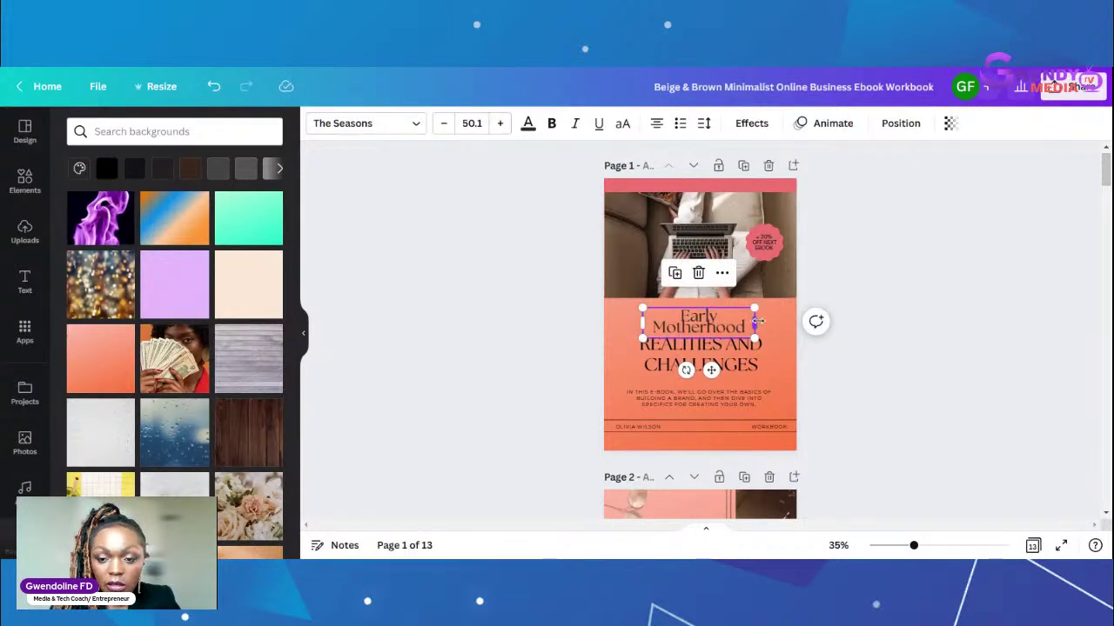
pyautogui.moveTo(755, 321); pyautogui.dragTo(784, 316)
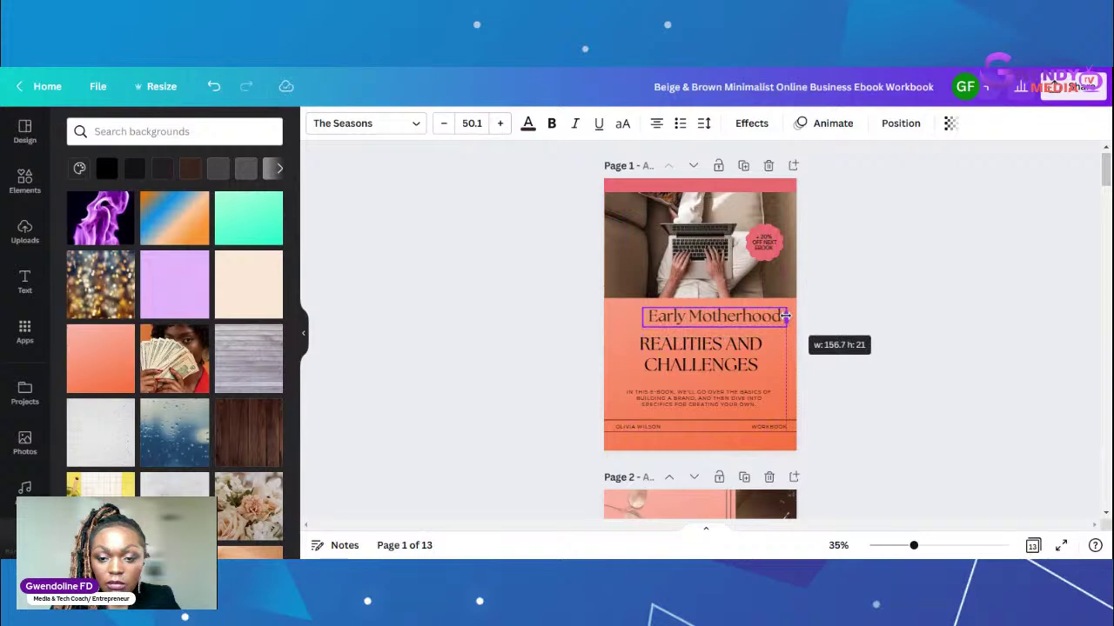
pyautogui.click(947, 279)
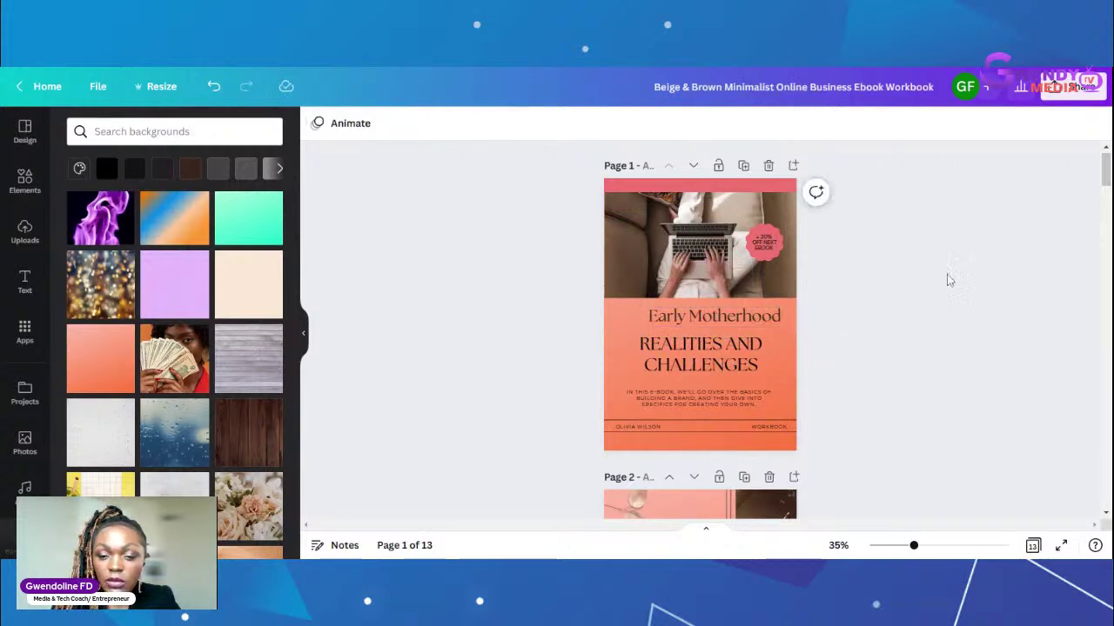
# Step: Scale the "Early Motherhood" tagline down to about 43.5 and centre it above the cover title
pyautogui.click(664, 312)
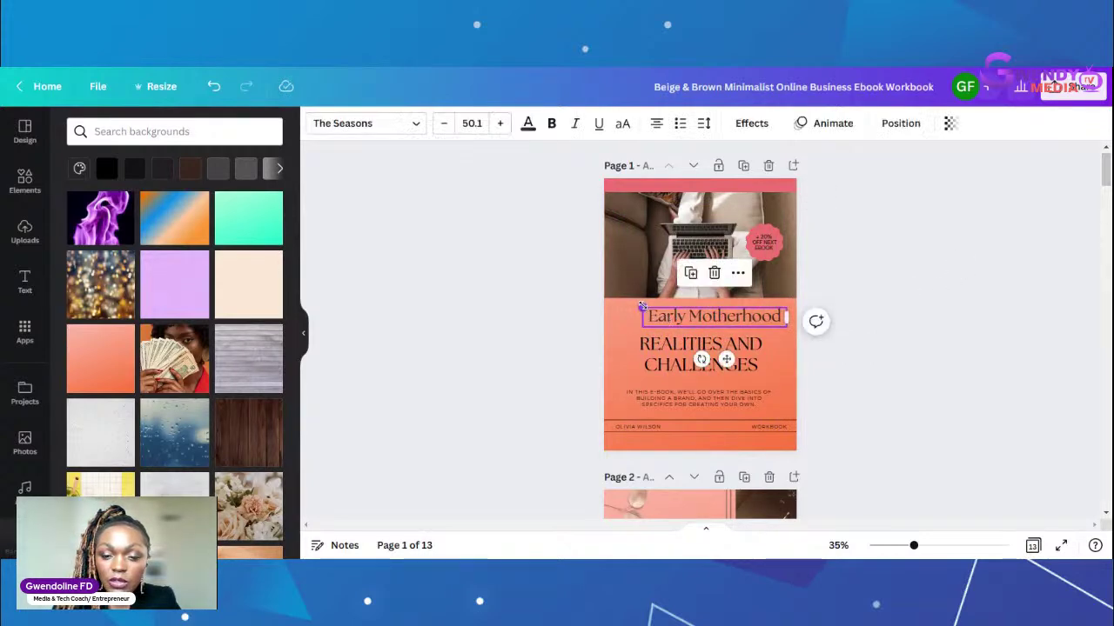
pyautogui.moveTo(640, 306); pyautogui.dragTo(659, 309)
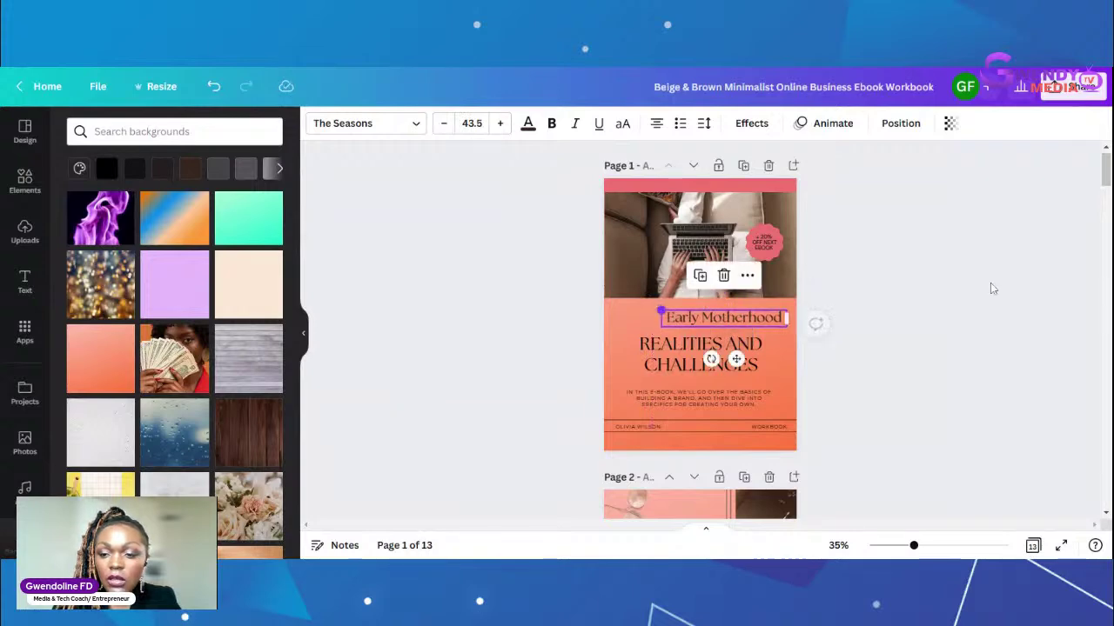
pyautogui.click(990, 283)
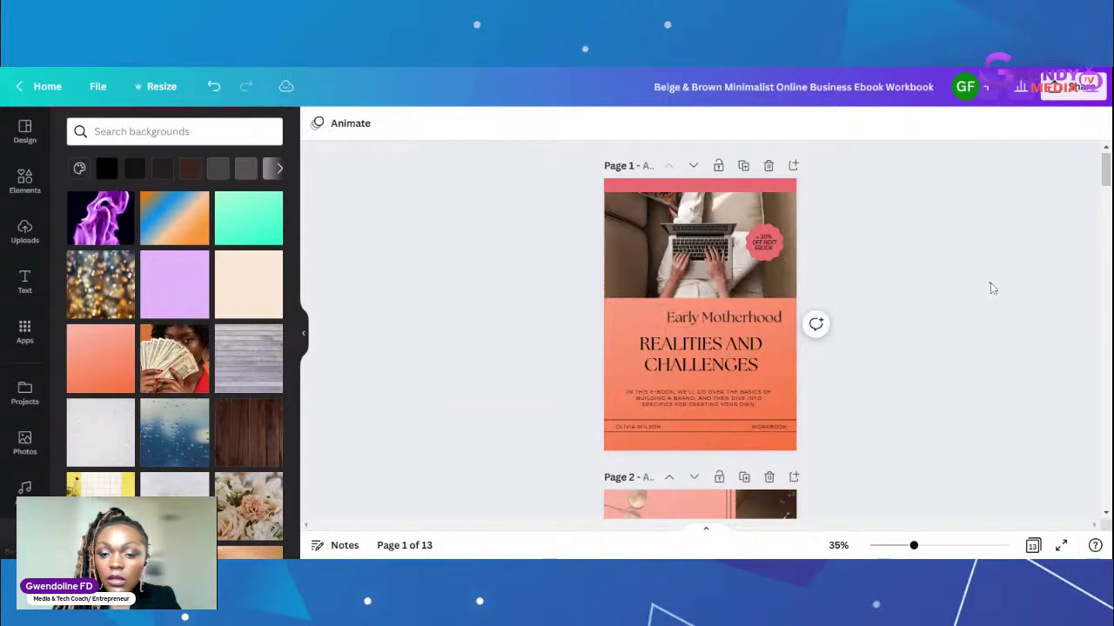
pyautogui.click(731, 317)
pyautogui.moveTo(730, 317); pyautogui.dragTo(704, 315)
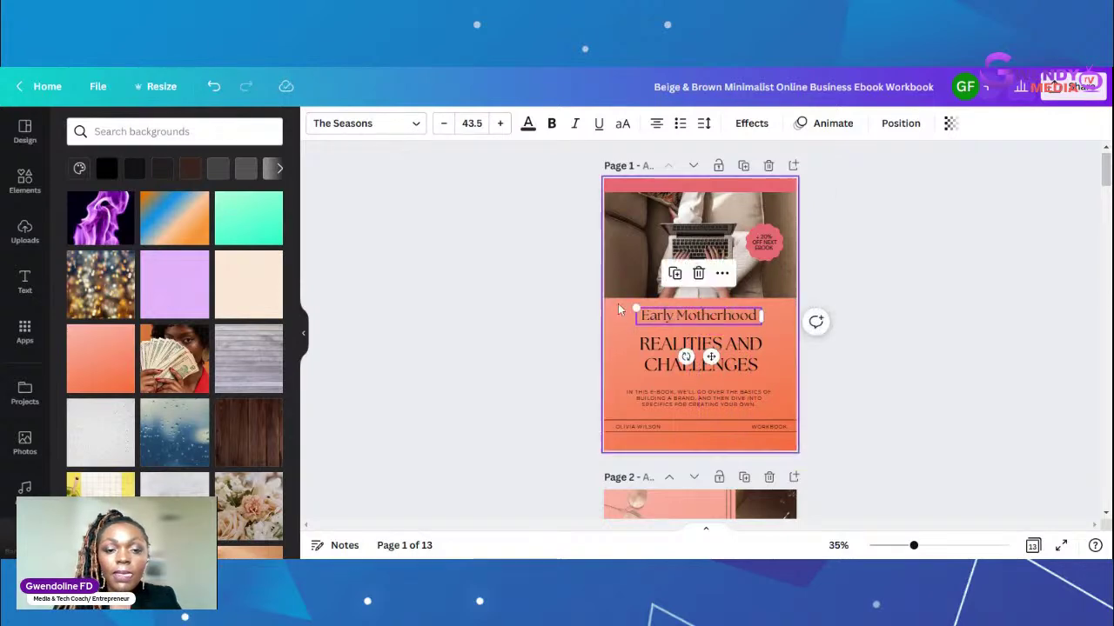
# Step: Reduce the tagline's font size to 40.5 and shift it slightly closer to the cover title
pyautogui.click(444, 124)
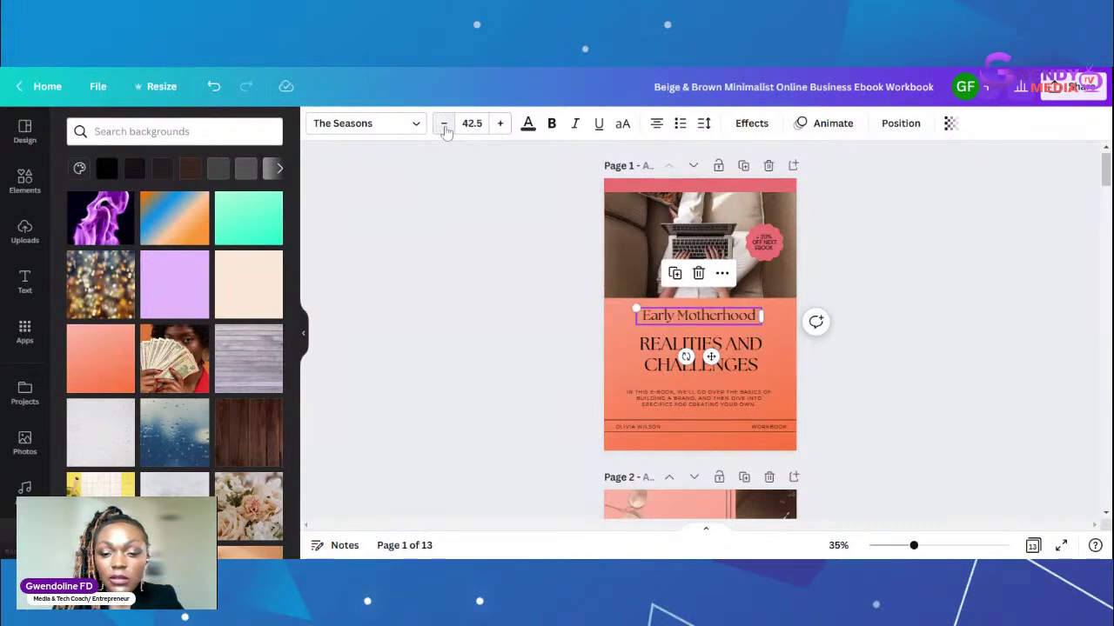
pyautogui.click(444, 124)
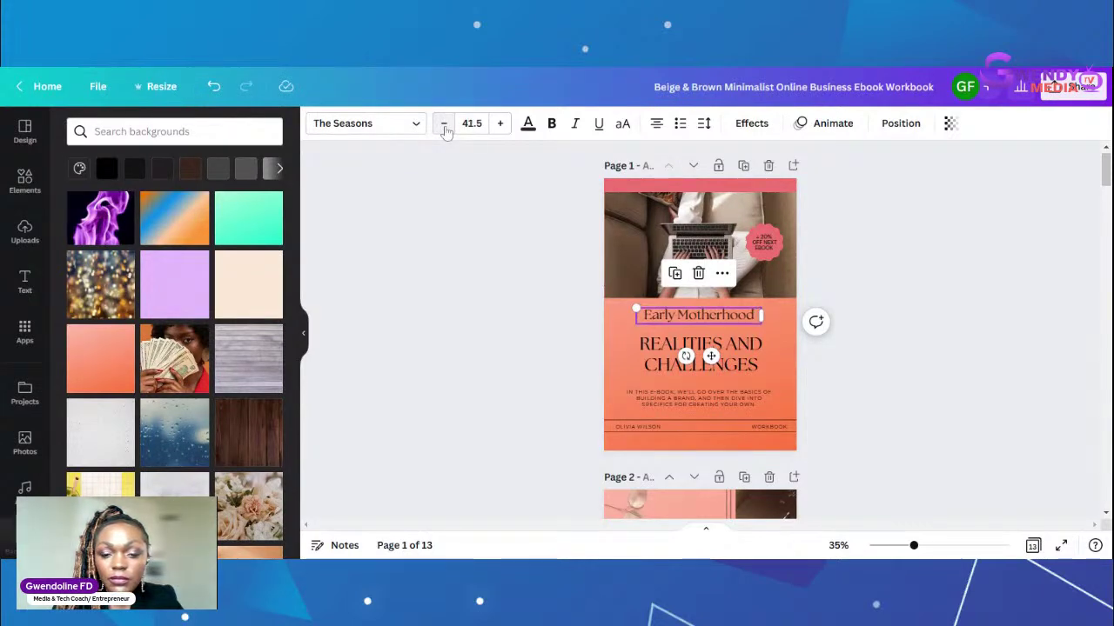
pyautogui.click(939, 318)
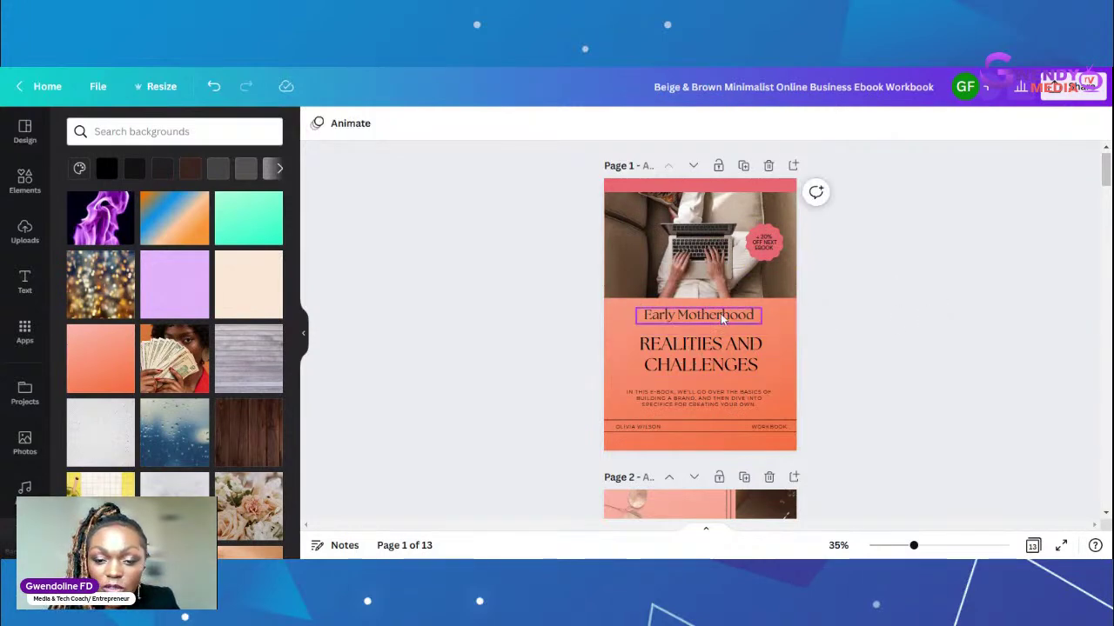
pyautogui.moveTo(721, 313); pyautogui.dragTo(720, 315)
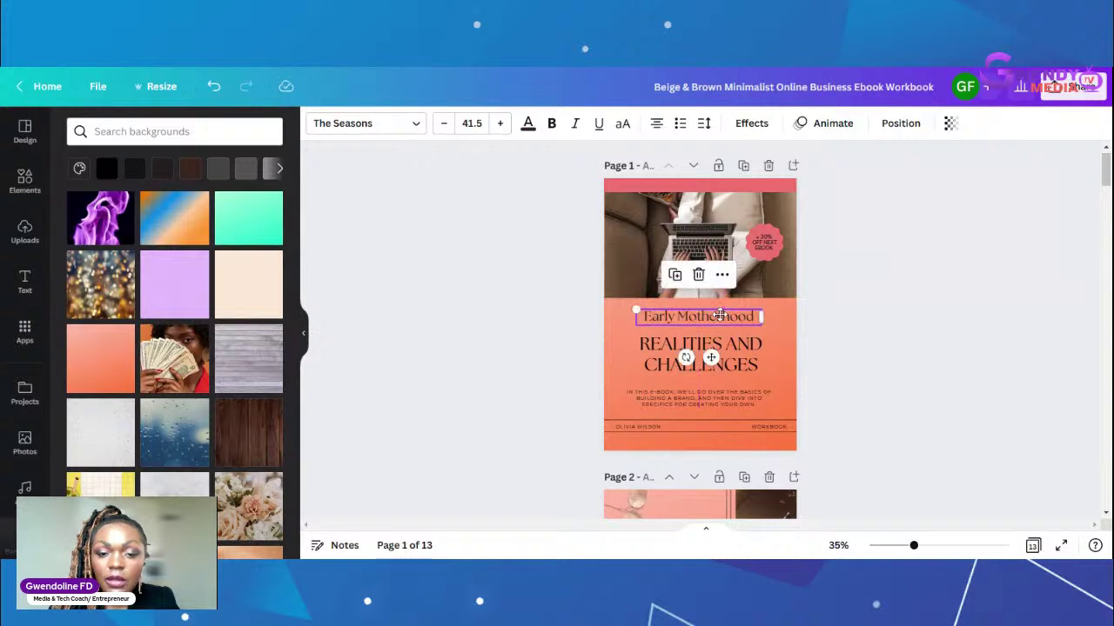
pyautogui.click(444, 123)
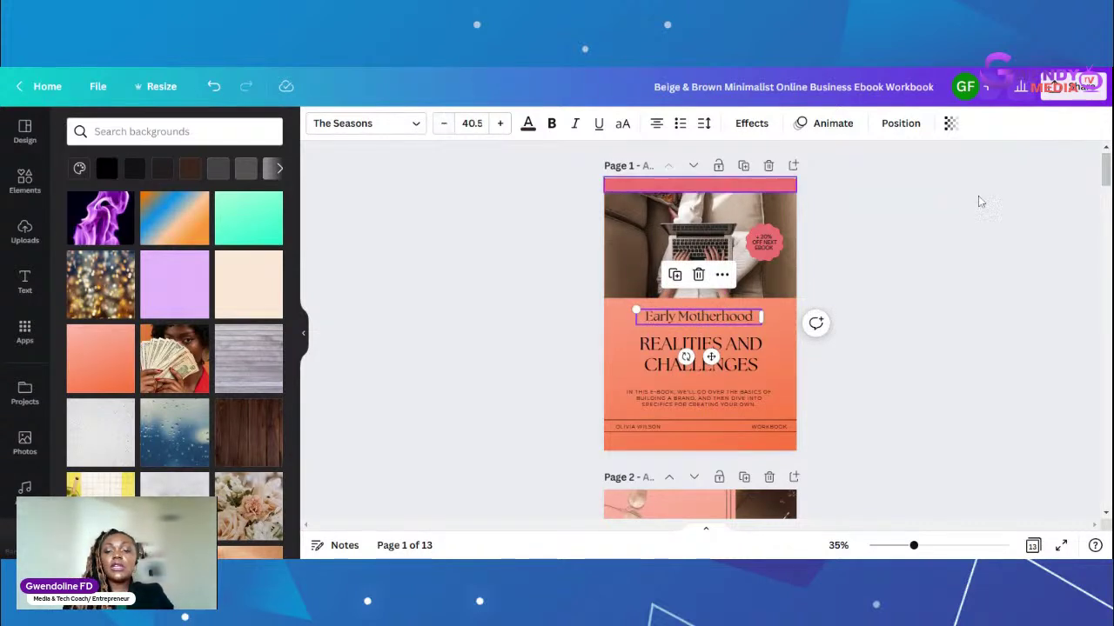
pyautogui.click(1004, 296)
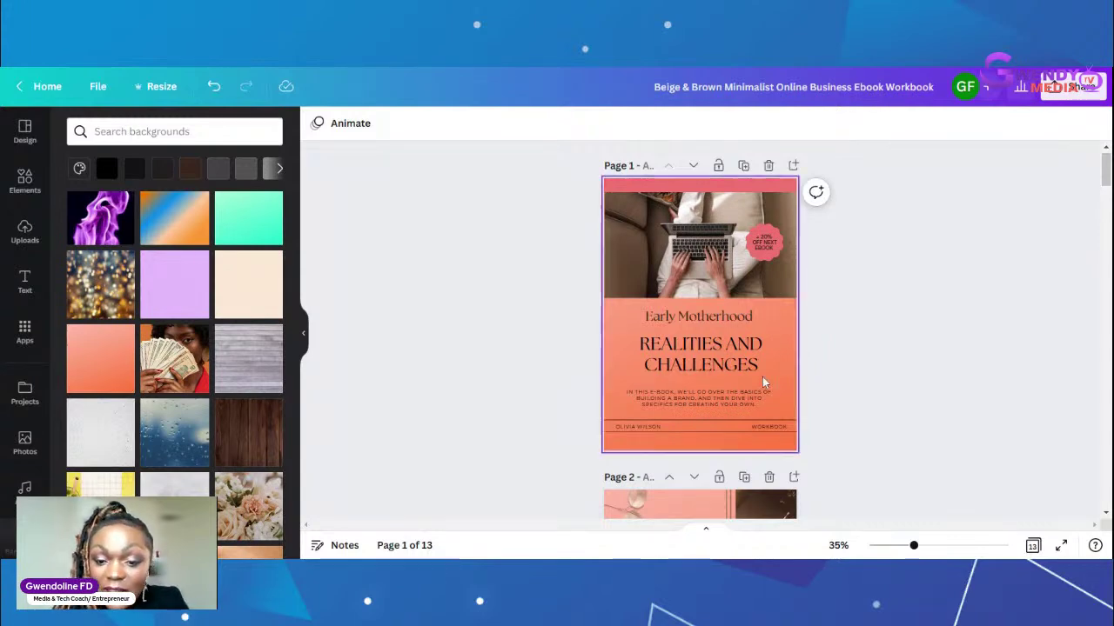
pyautogui.click(725, 396)
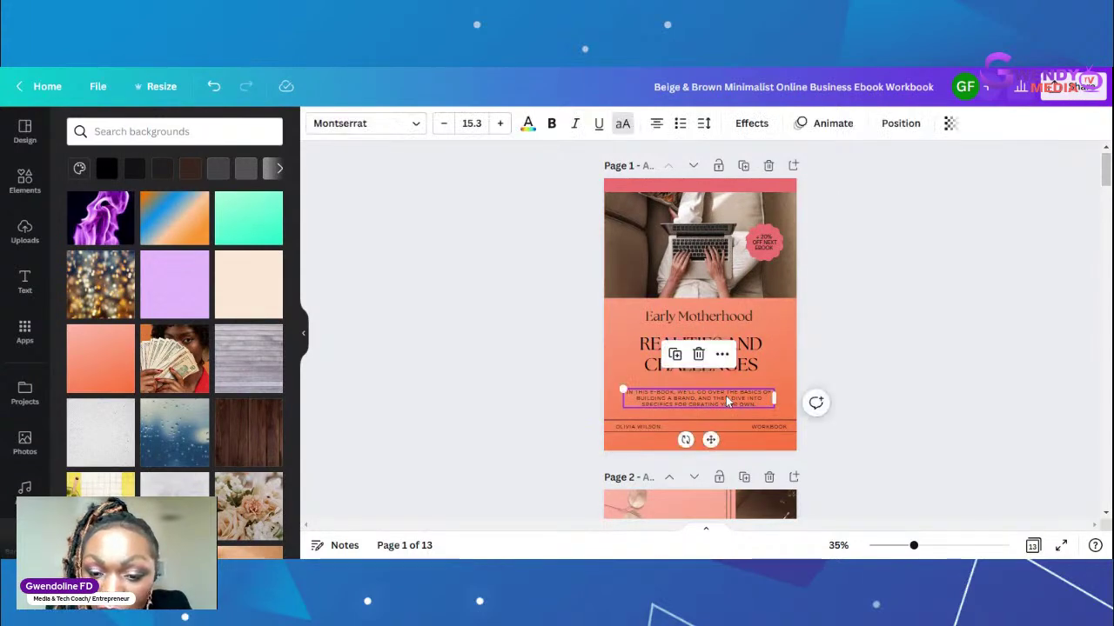
pyautogui.click(929, 318)
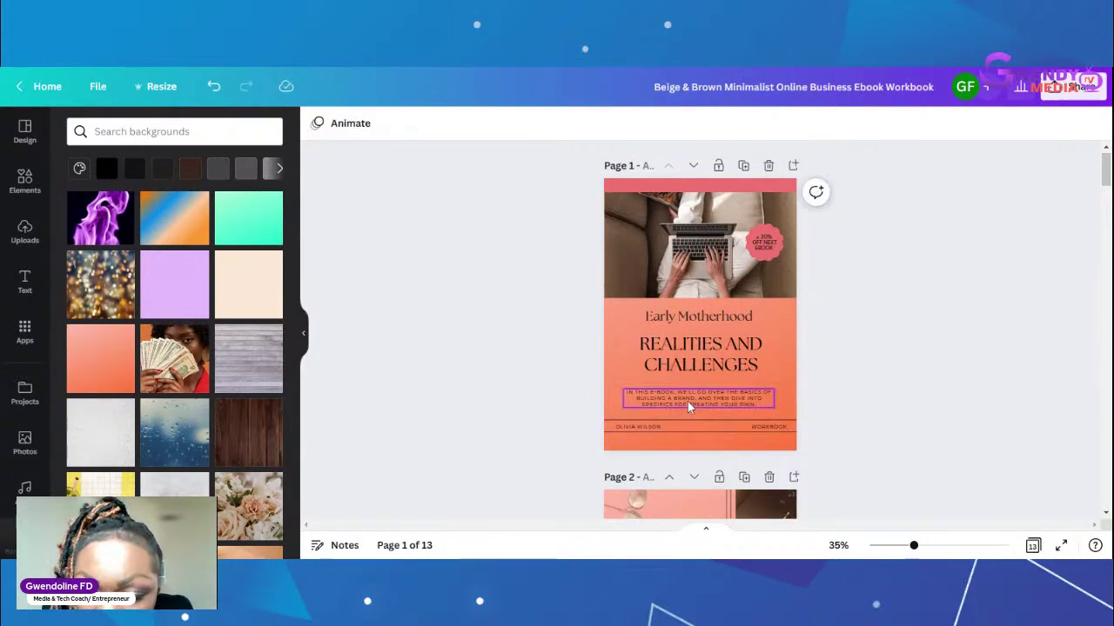
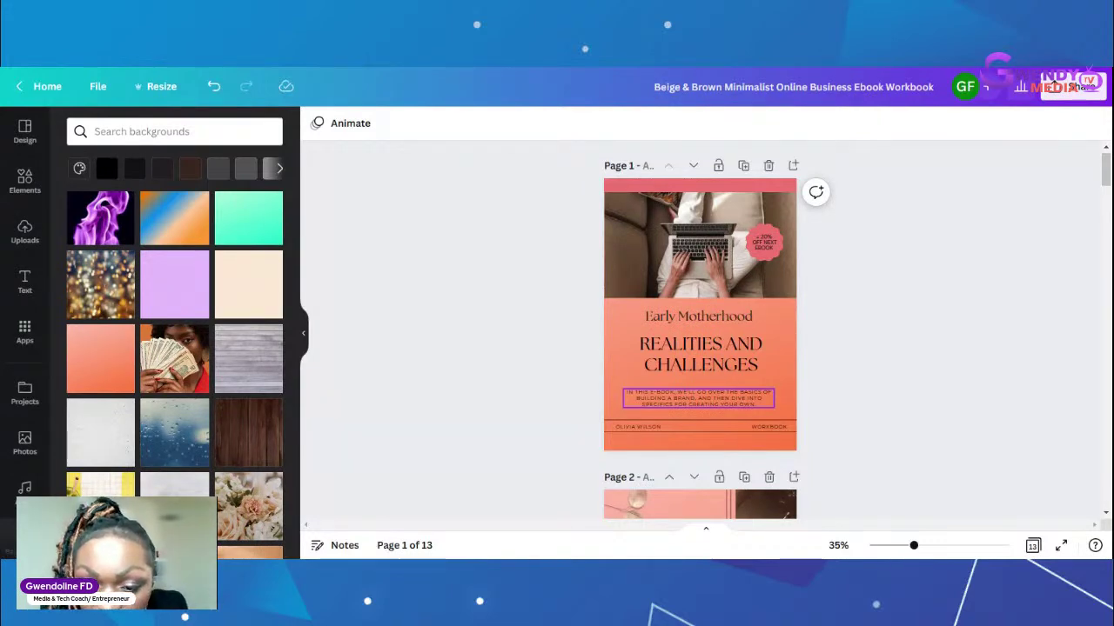
pyautogui.click(756, 403)
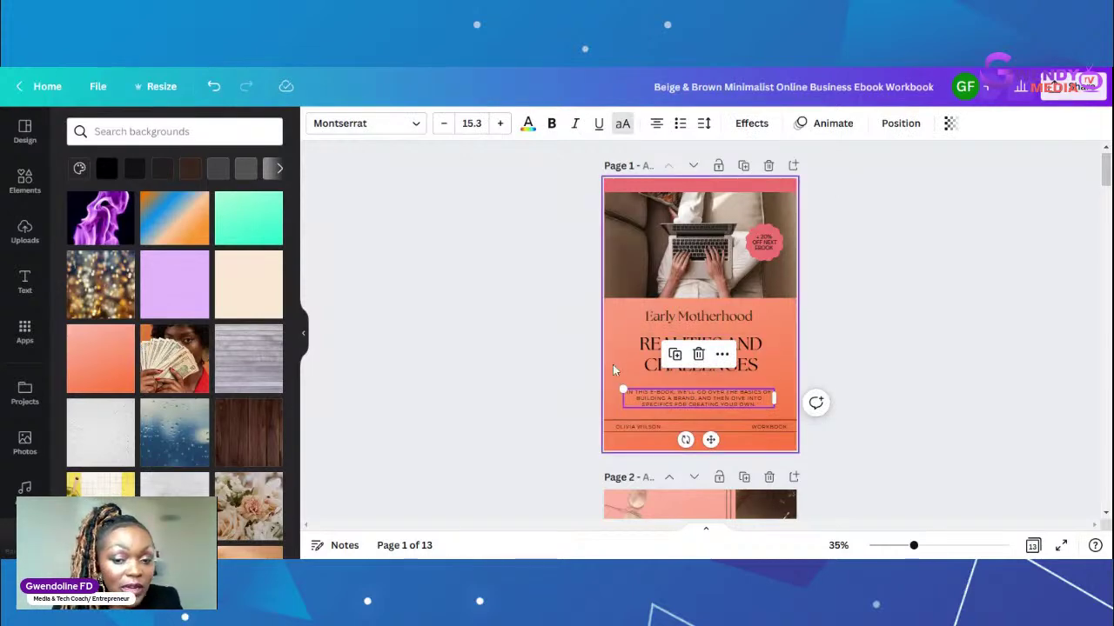
pyautogui.click(921, 303)
# Step: Move the description paragraph below the cover title slightly to the right
pyautogui.click(673, 392)
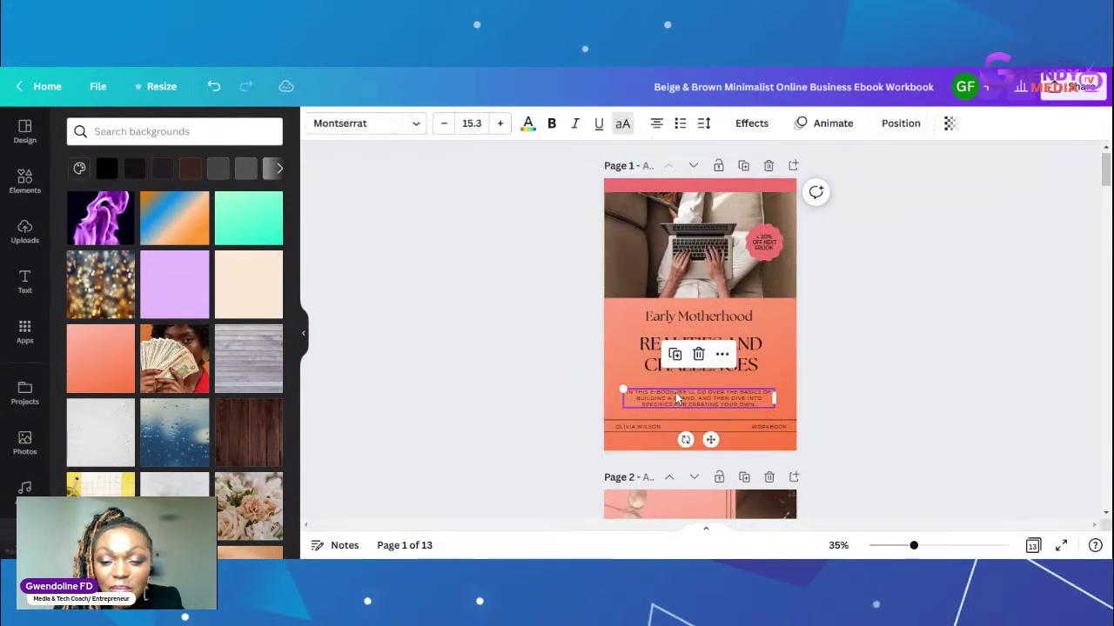
pyautogui.moveTo(675, 393); pyautogui.dragTo(682, 394)
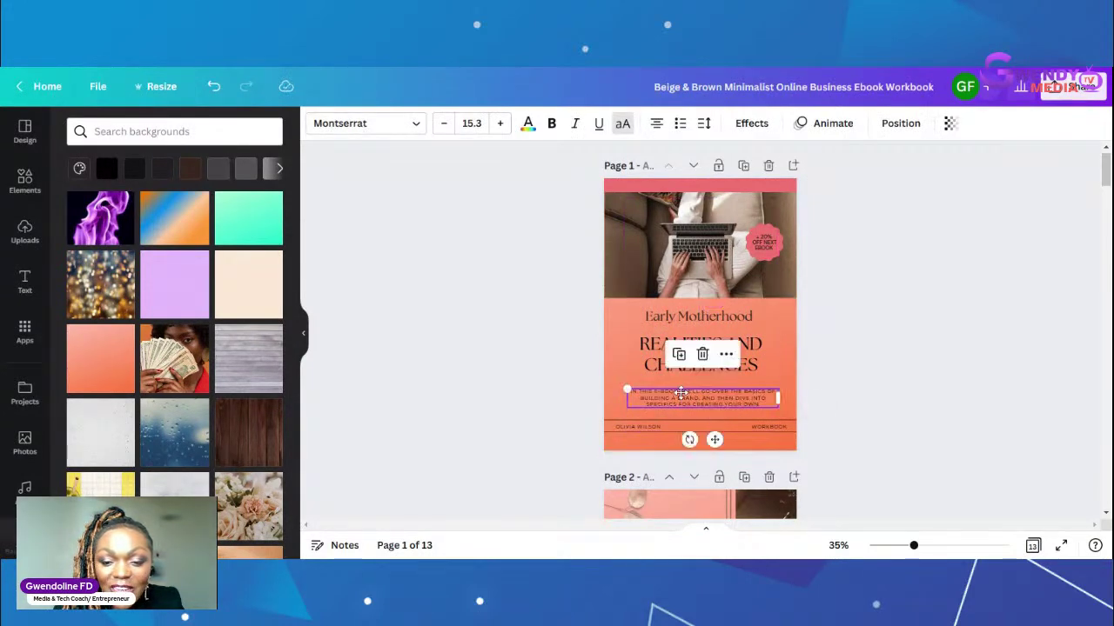
pyautogui.click(944, 321)
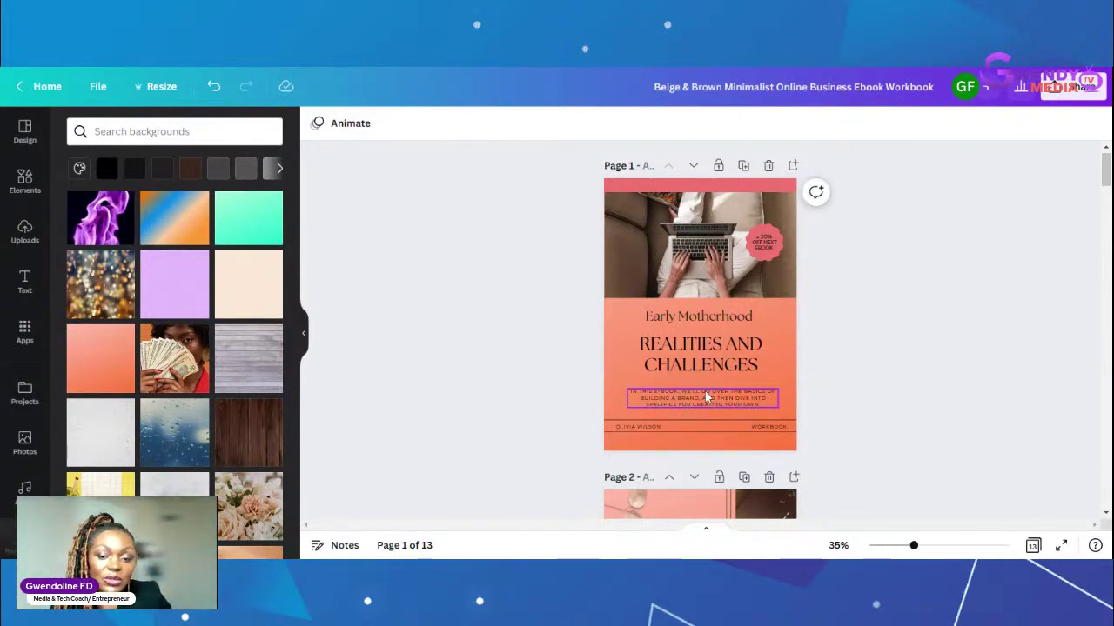
# Step: Shift the description paragraph below the cover title slightly up and to the left
pyautogui.click(705, 391)
pyautogui.moveTo(705, 389); pyautogui.dragTo(703, 388)
pyautogui.click(913, 317)
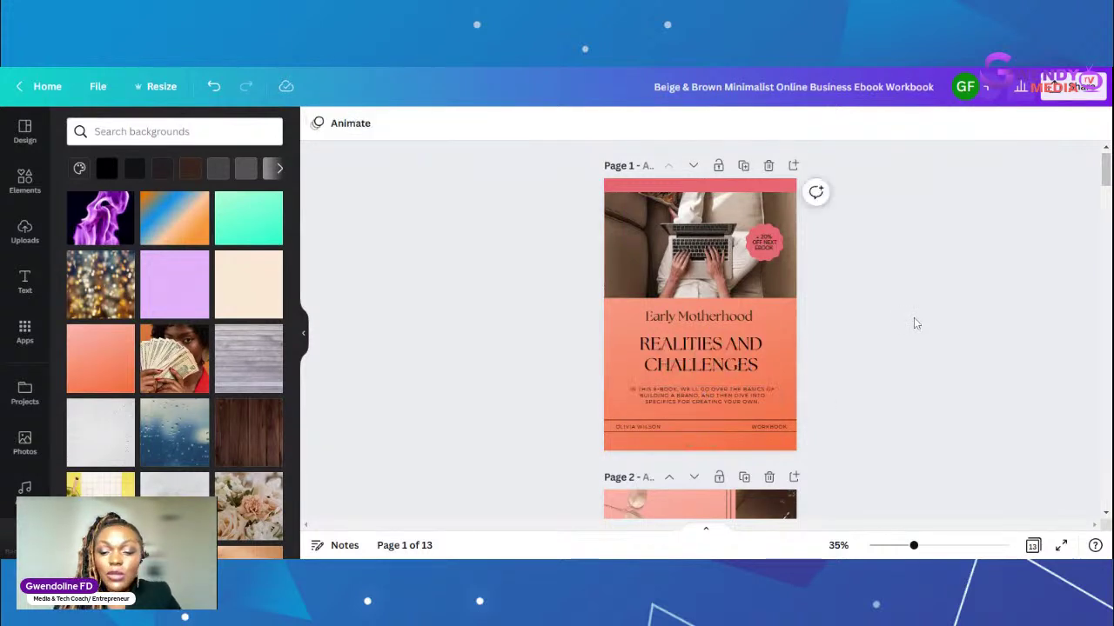
pyautogui.click(737, 390)
pyautogui.moveTo(735, 391); pyautogui.dragTo(735, 389)
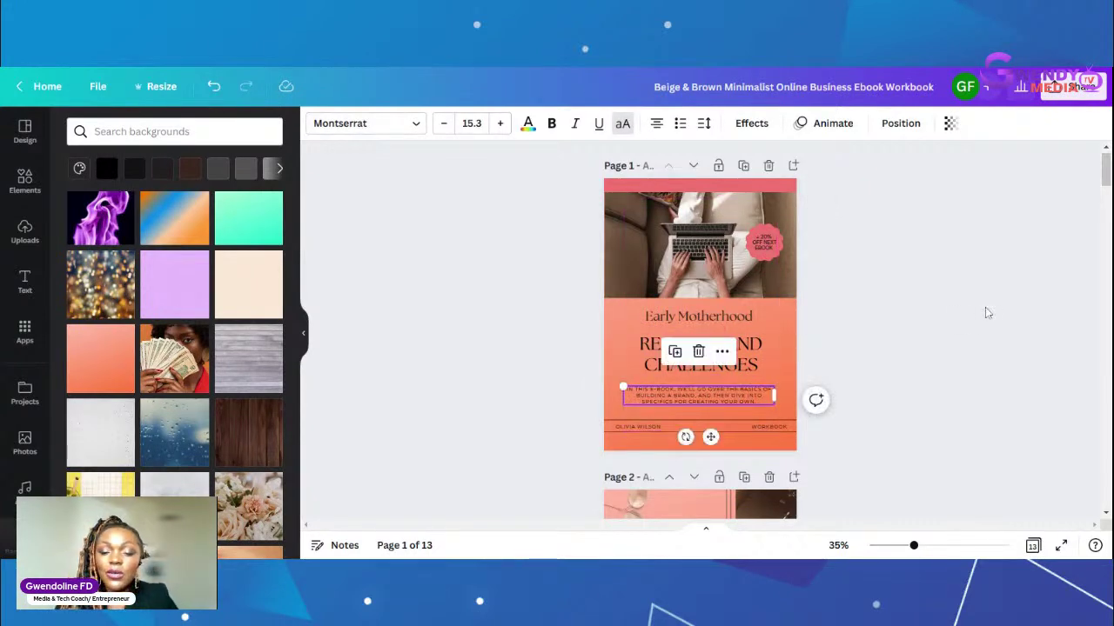
pyautogui.click(984, 307)
pyautogui.click(757, 375)
pyautogui.click(755, 399)
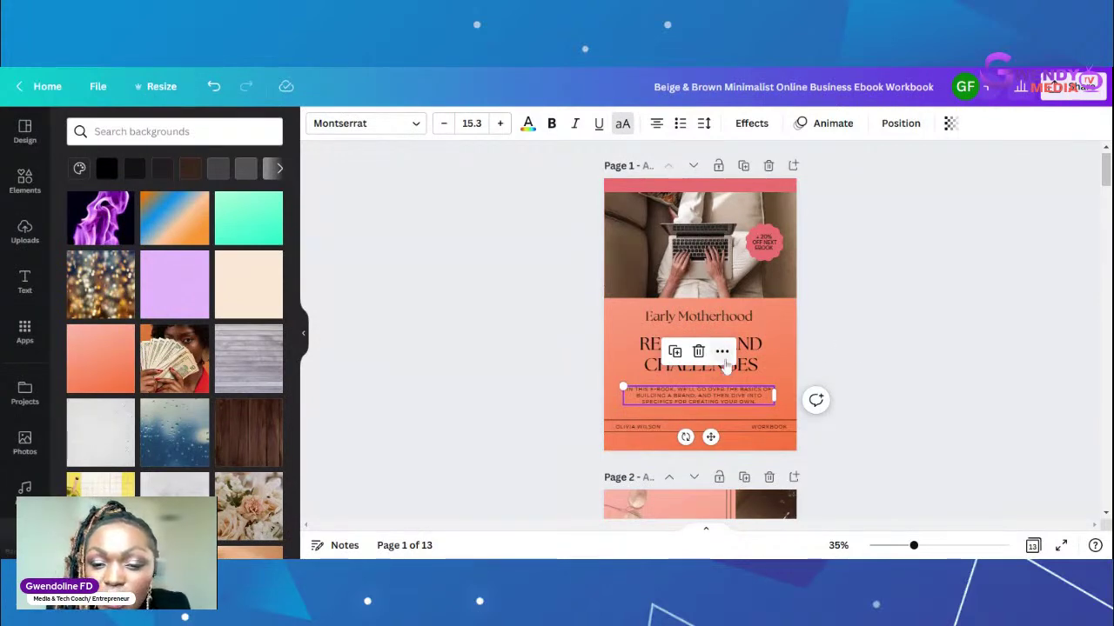
pyautogui.click(873, 321)
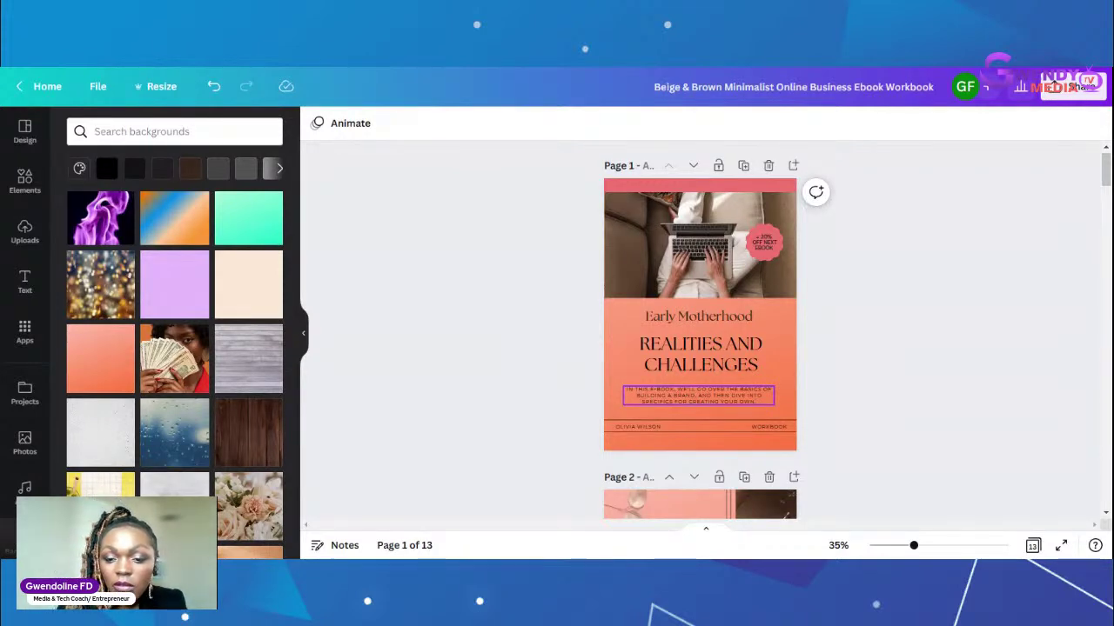
pyautogui.click(745, 394)
pyautogui.click(833, 389)
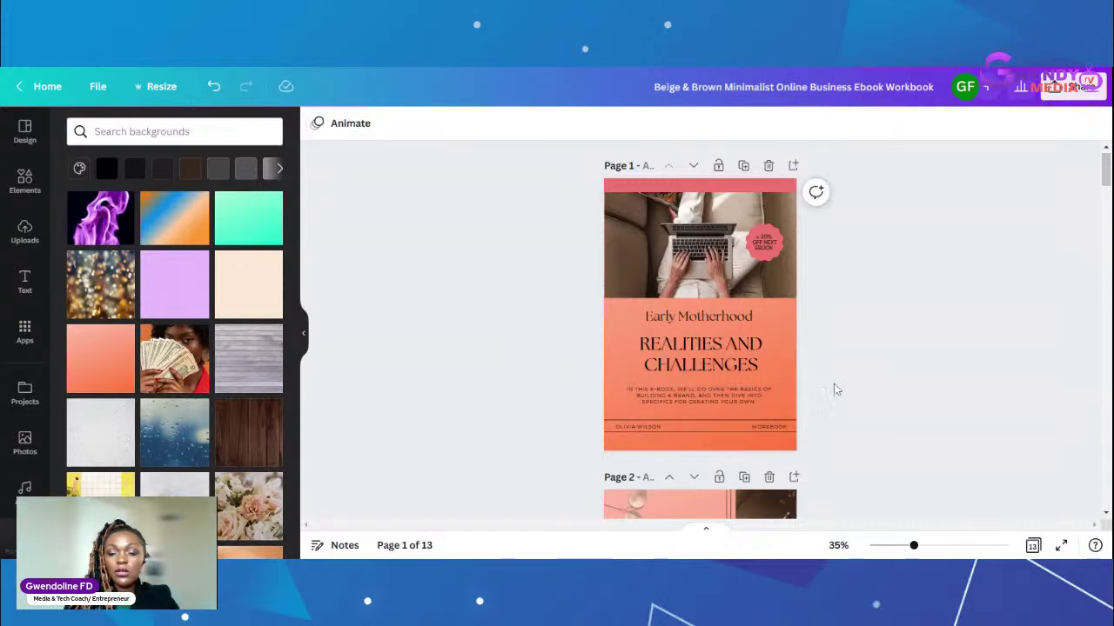
# Step: Replace "basics of building a brand," in the cover description with "details about early motherhood"
pyautogui.click(732, 394)
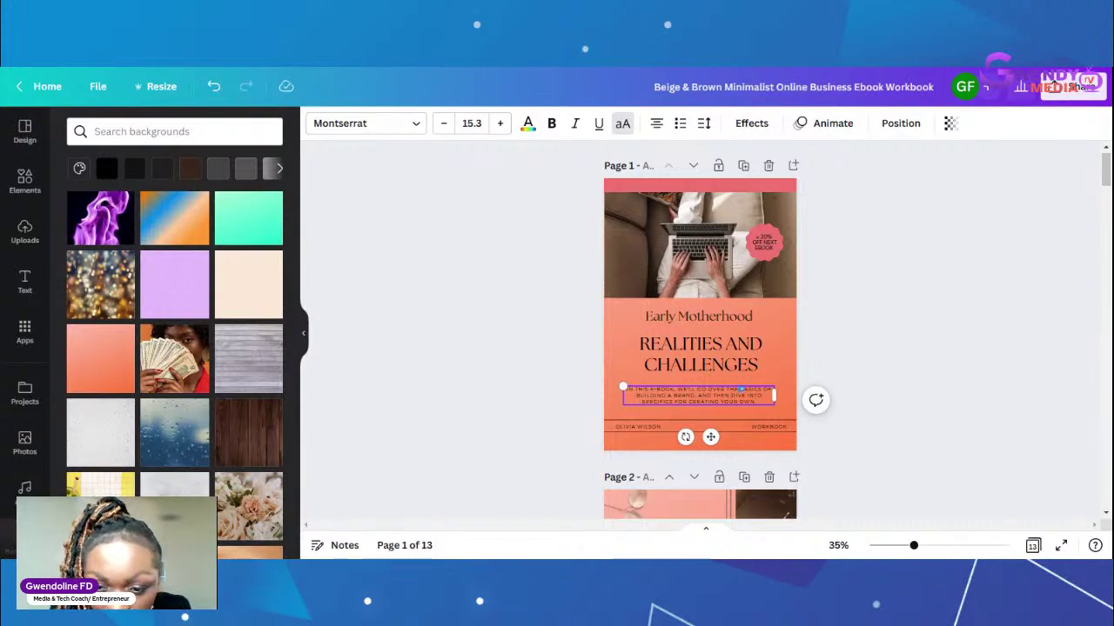
pyautogui.moveTo(740, 389); pyautogui.dragTo(699, 396)
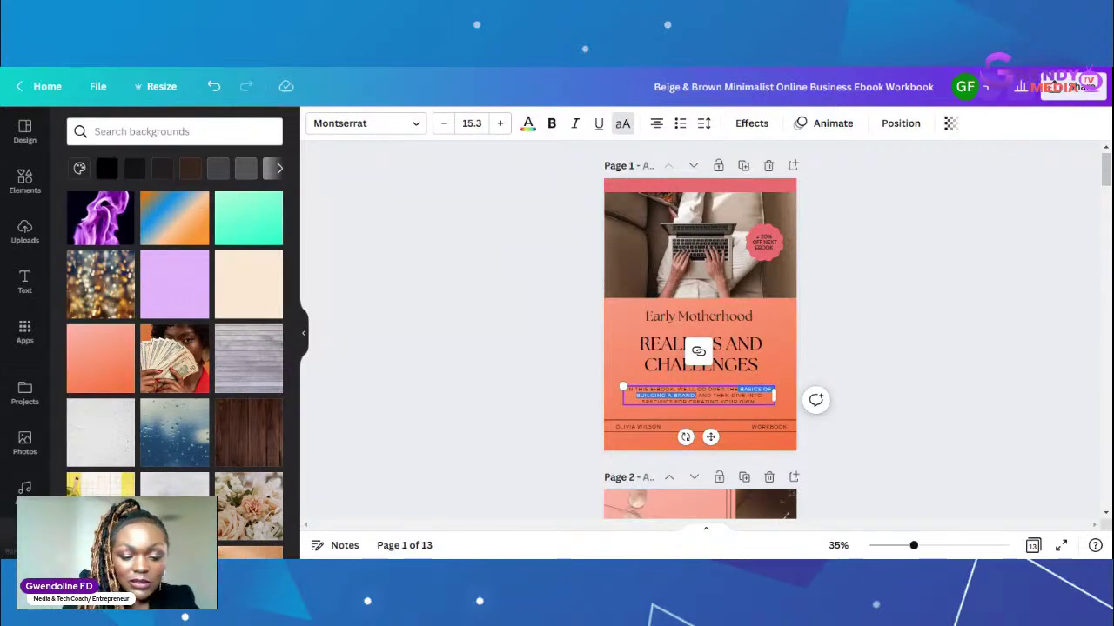
pyautogui.write('strategy')
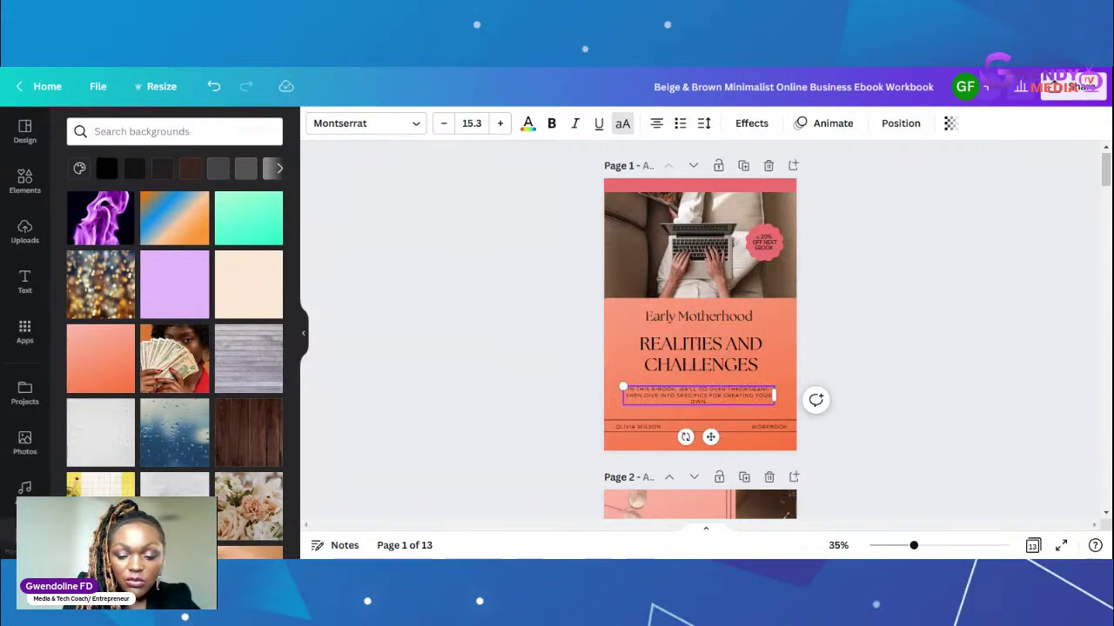
pyautogui.write(' and')
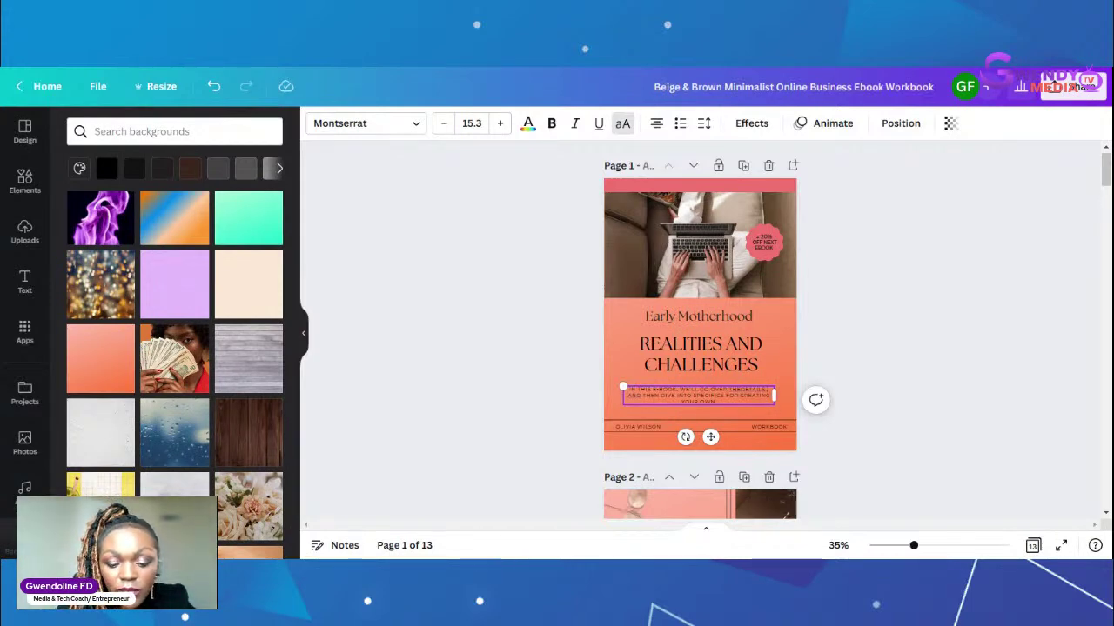
pyautogui.write('about')
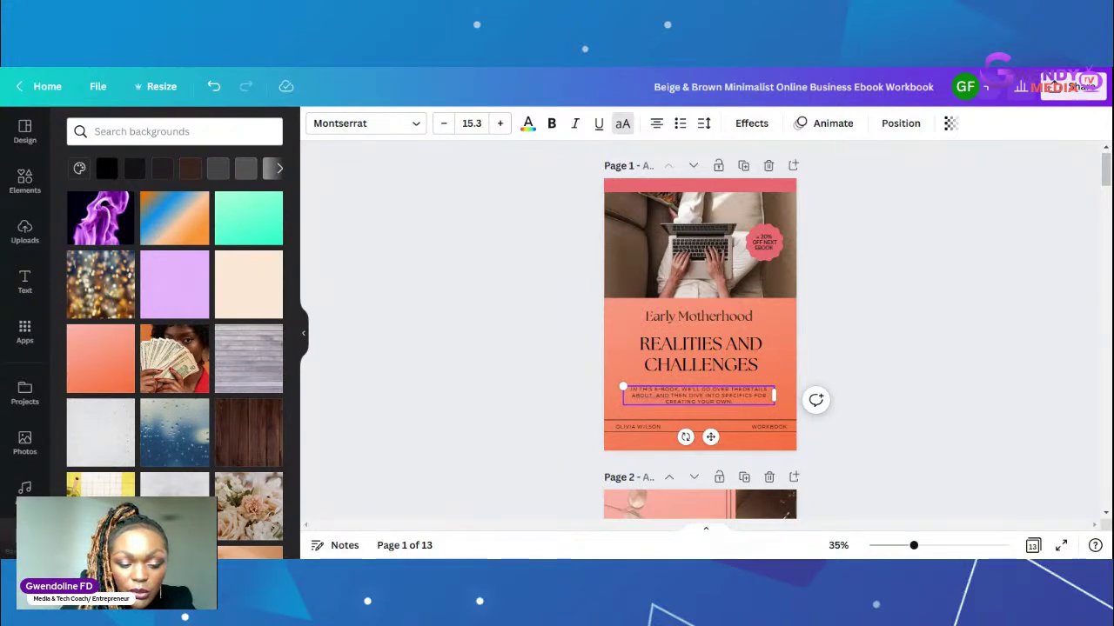
pyautogui.write(' parly')
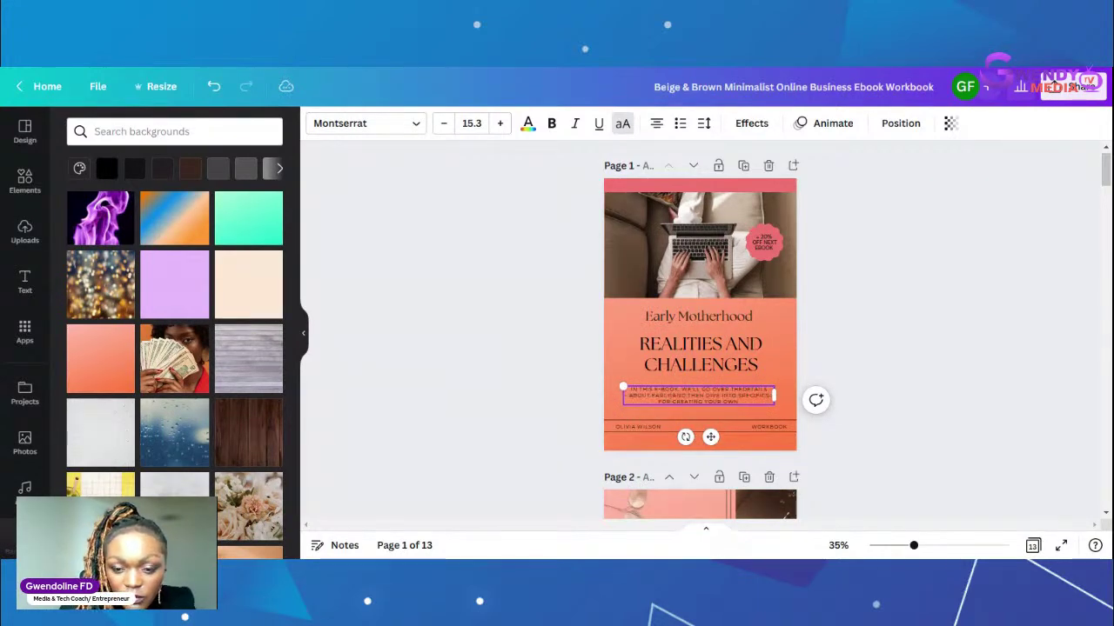
pyautogui.write(' motherh')
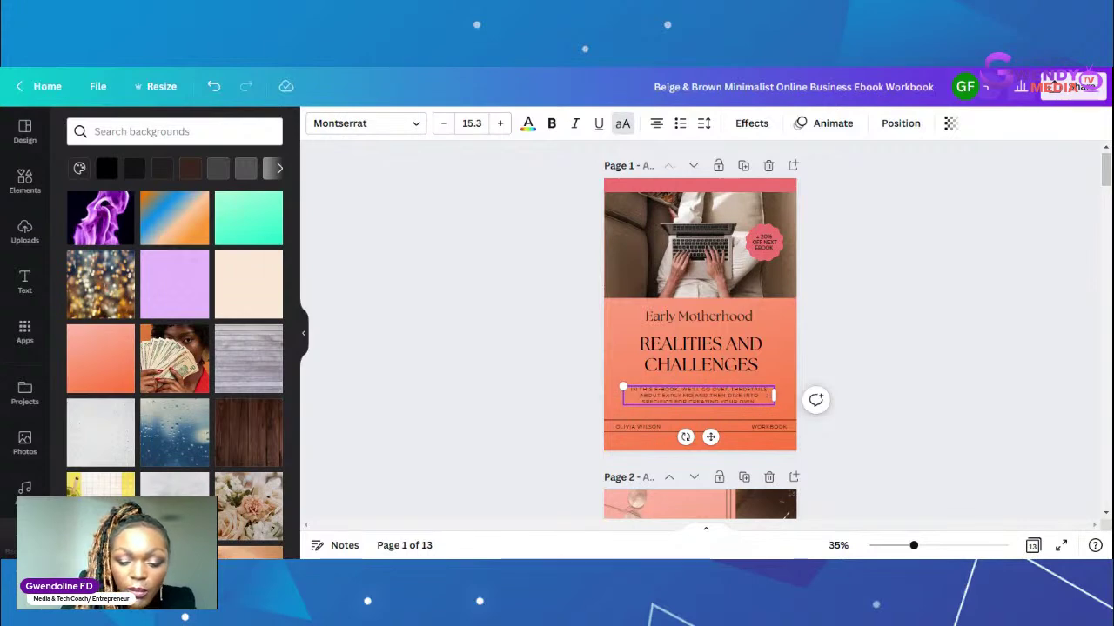
pyautogui.write('ood')
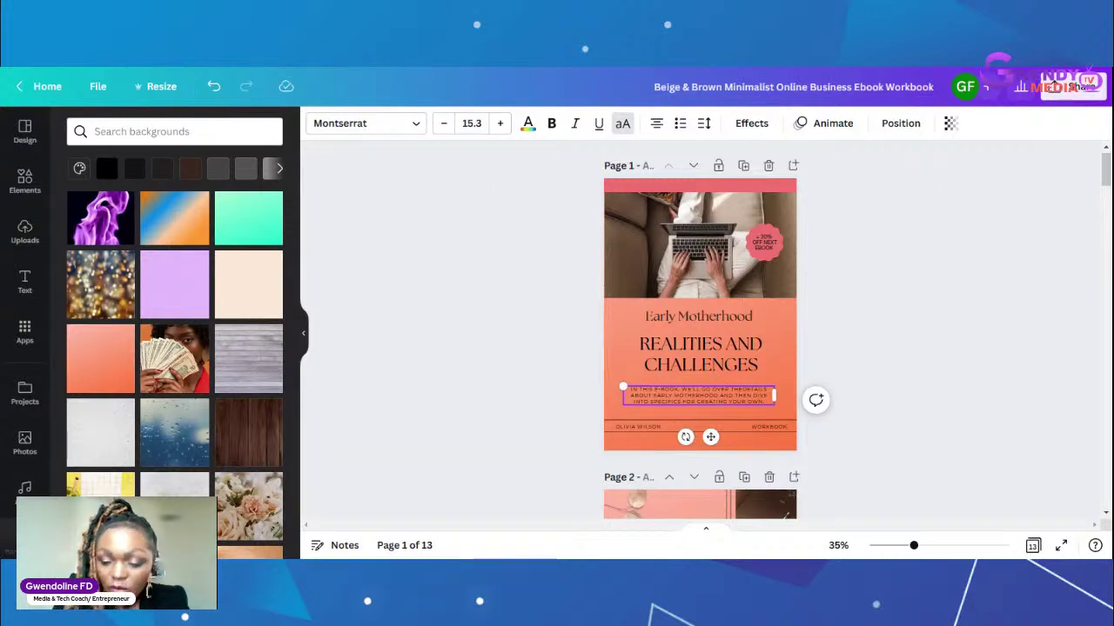
# Step: Replace the description's closing words "for creating your own" with "on how to overcome the stigma"
pyautogui.press('BackSpace')
pyautogui.press('BackSpace')
pyautogui.press('BackSpace')
pyautogui.press('BackSpace')
pyautogui.press('BackSpace')
pyautogui.press('BackSpace')
pyautogui.press('BackSpace')
pyautogui.press('BackSpace')
pyautogui.press('BackSpace')
pyautogui.press('BackSpace')
pyautogui.press('BackSpace')
pyautogui.press('BackSpace')
pyautogui.press('BackSpace')
pyautogui.press('BackSpace')
pyautogui.press('BackSpace')
pyautogui.press('BackSpace')
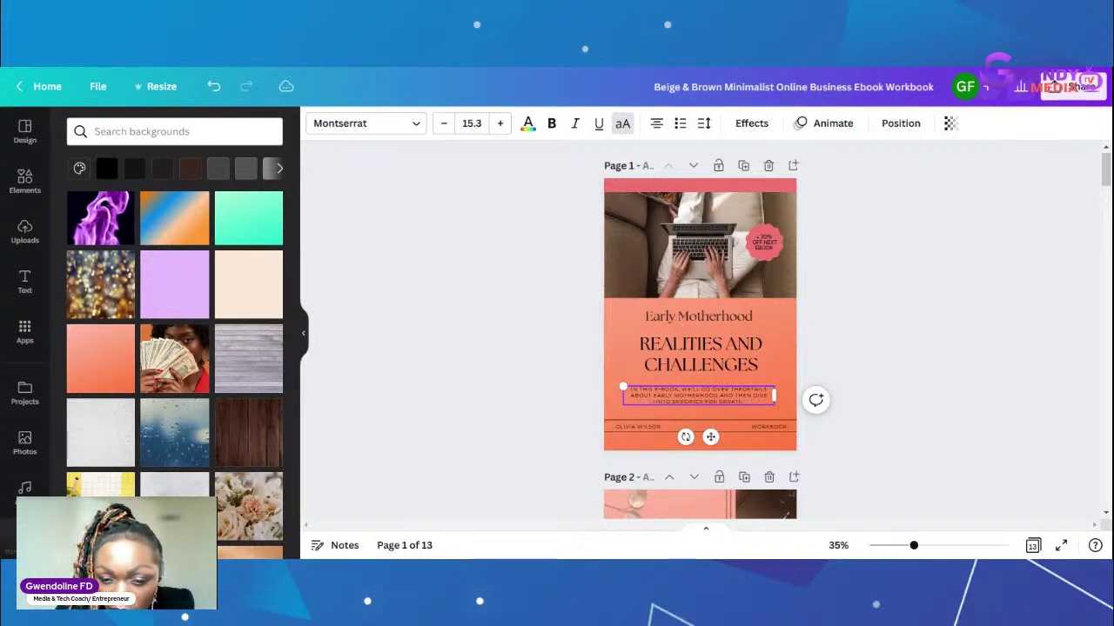
pyautogui.press('BackSpace')
pyautogui.press('BackSpace')
pyautogui.press('BackSpace')
pyautogui.press('BackSpace')
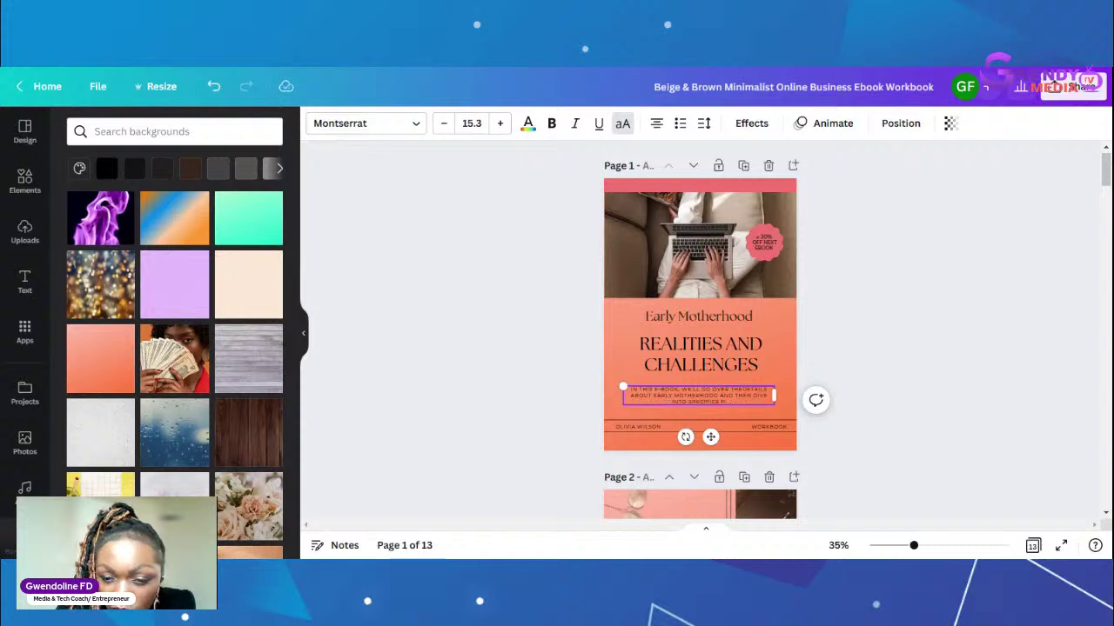
pyautogui.write('.')
pyautogui.press('BackSpace')
pyautogui.write('ON H')
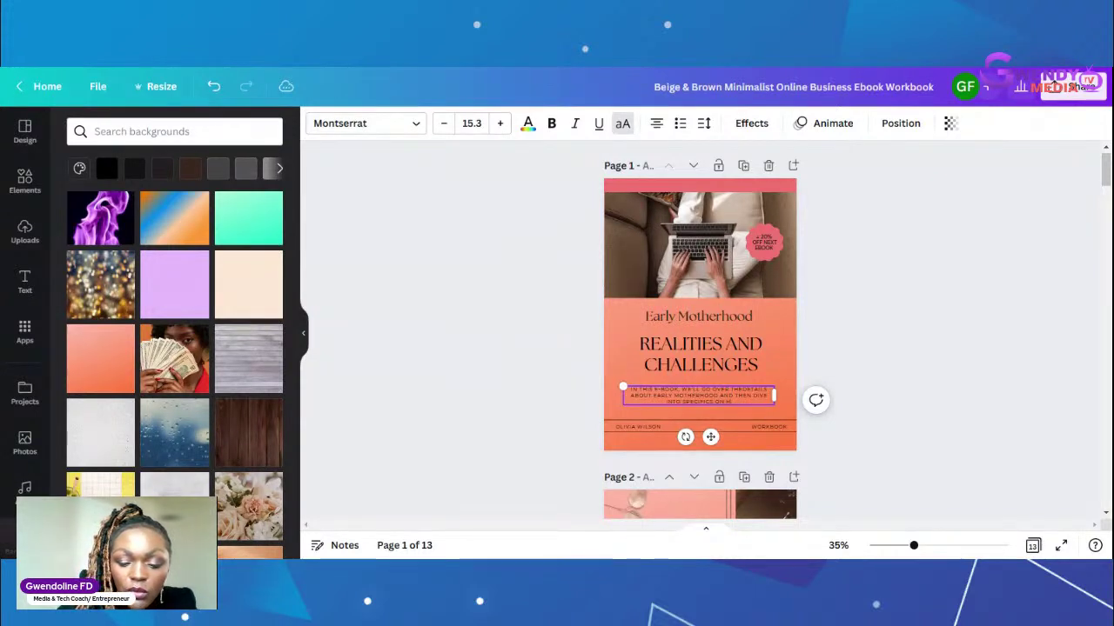
pyautogui.write('OW TO')
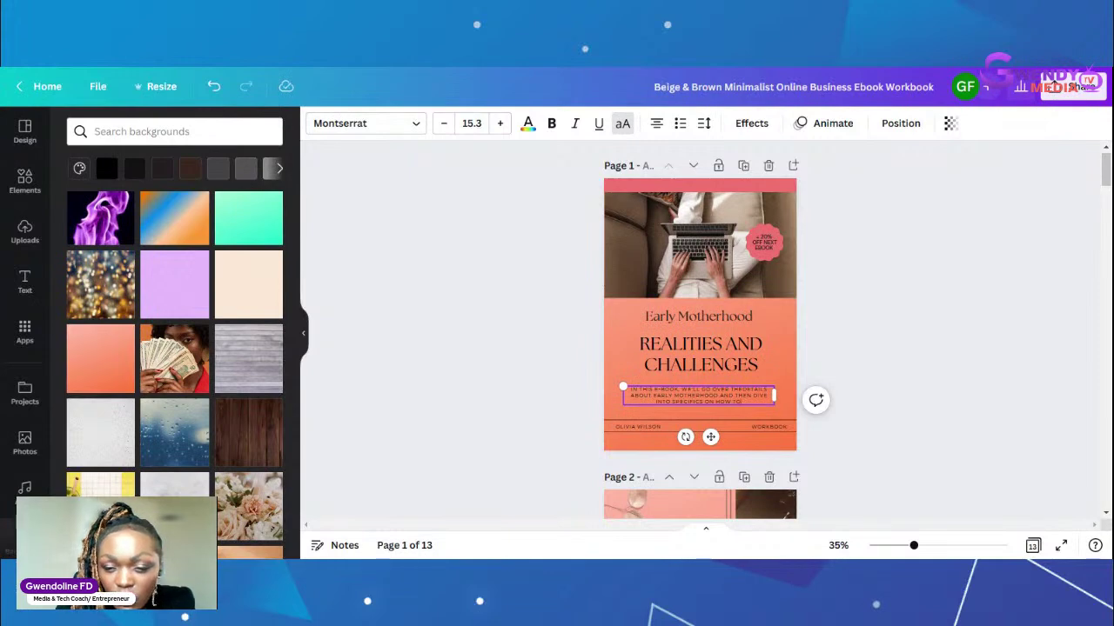
pyautogui.write(' OVERC')
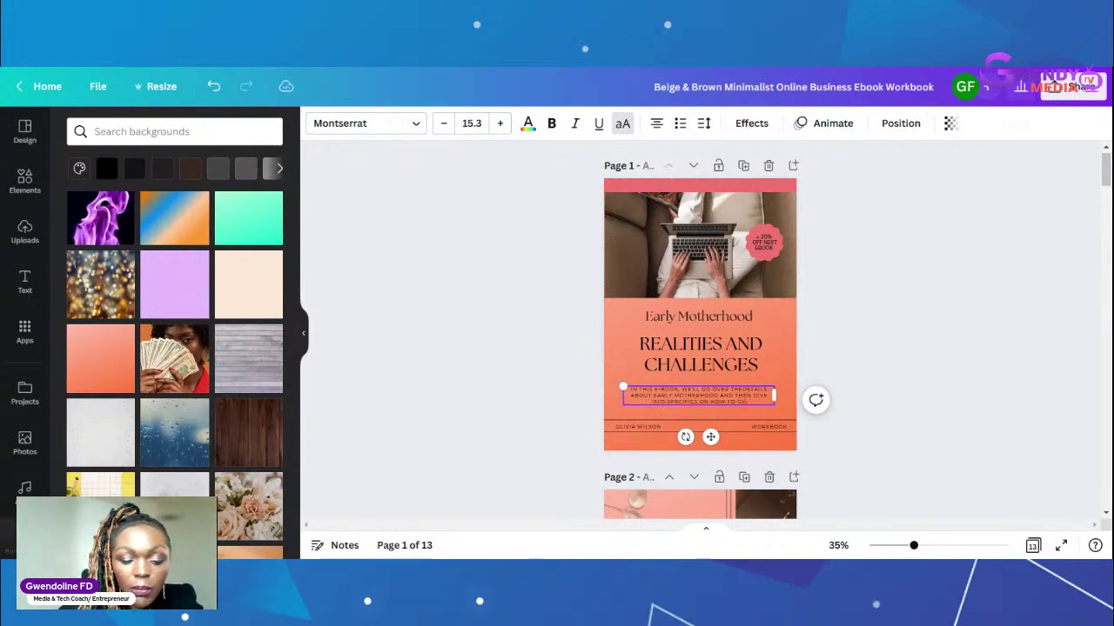
pyautogui.write('OME')
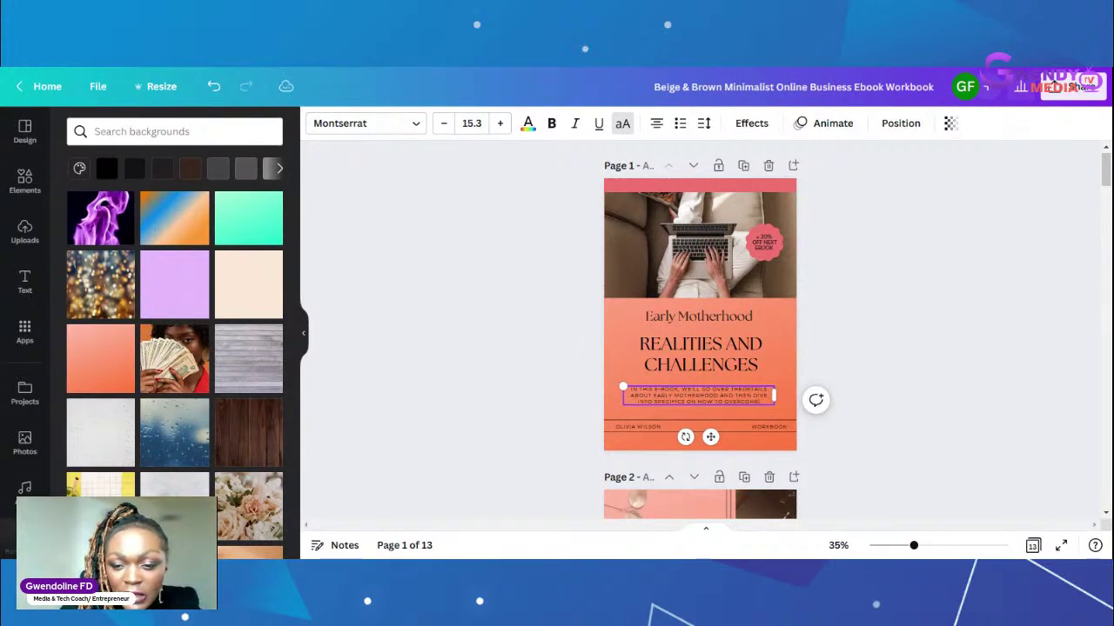
pyautogui.write(' THE S')
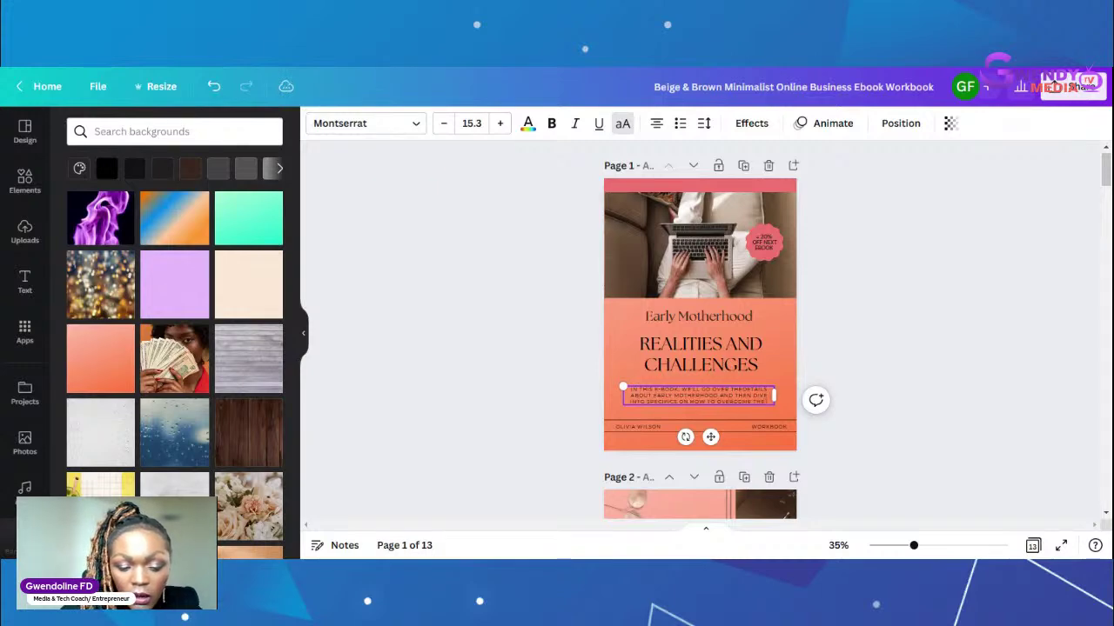
pyautogui.write('TIGMA')
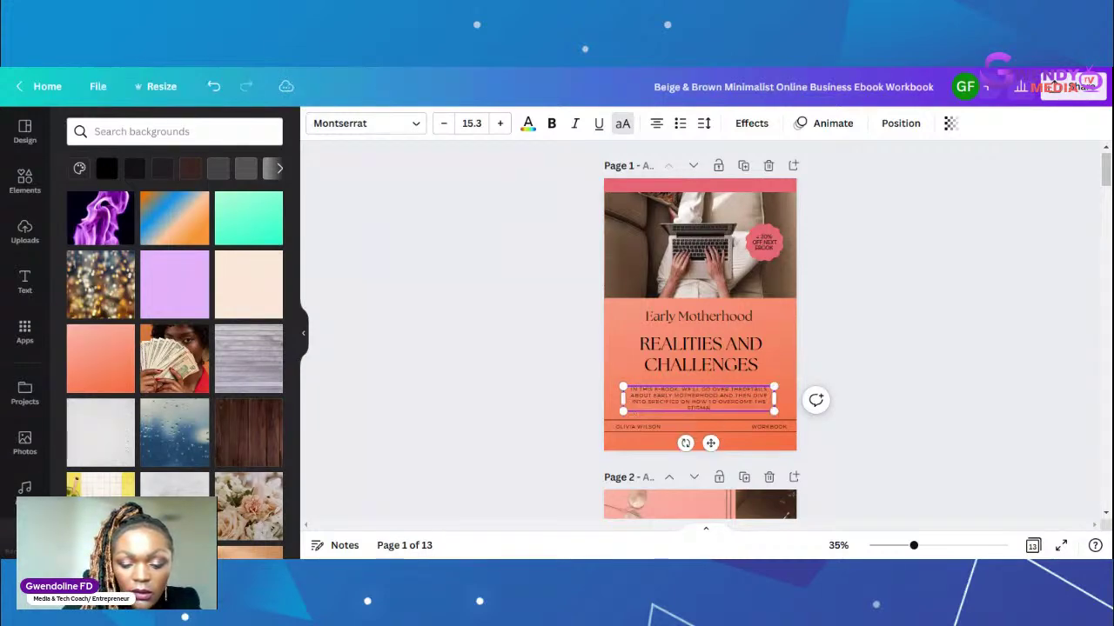
# Step: Finish the cover description's last sentence with ", and become successful in life."
pyautogui.write(', A')
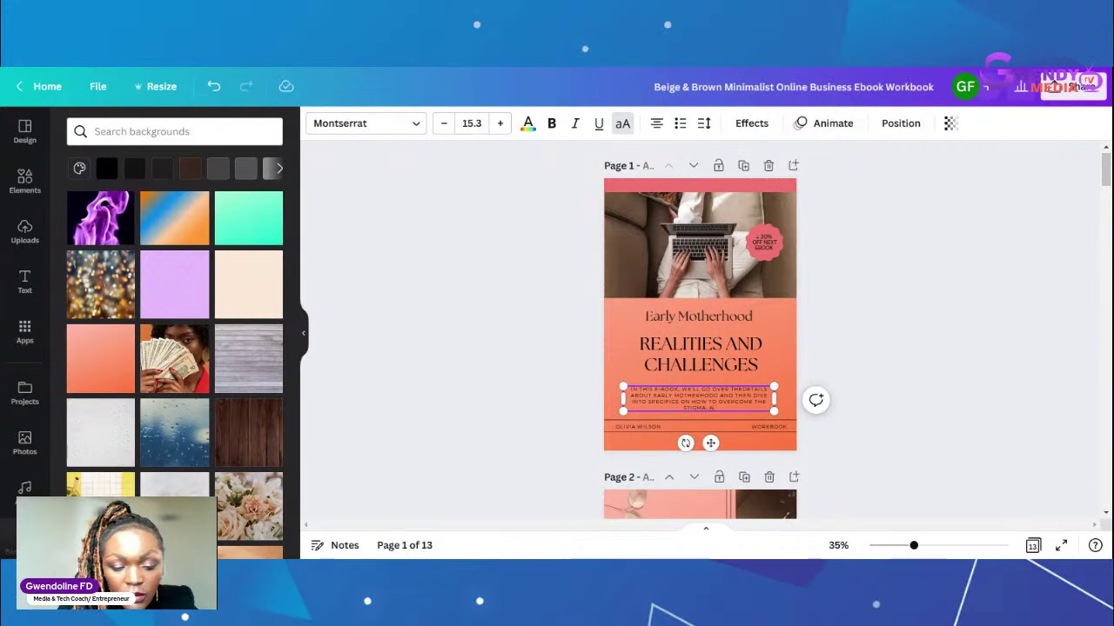
pyautogui.write('ND BECOME')
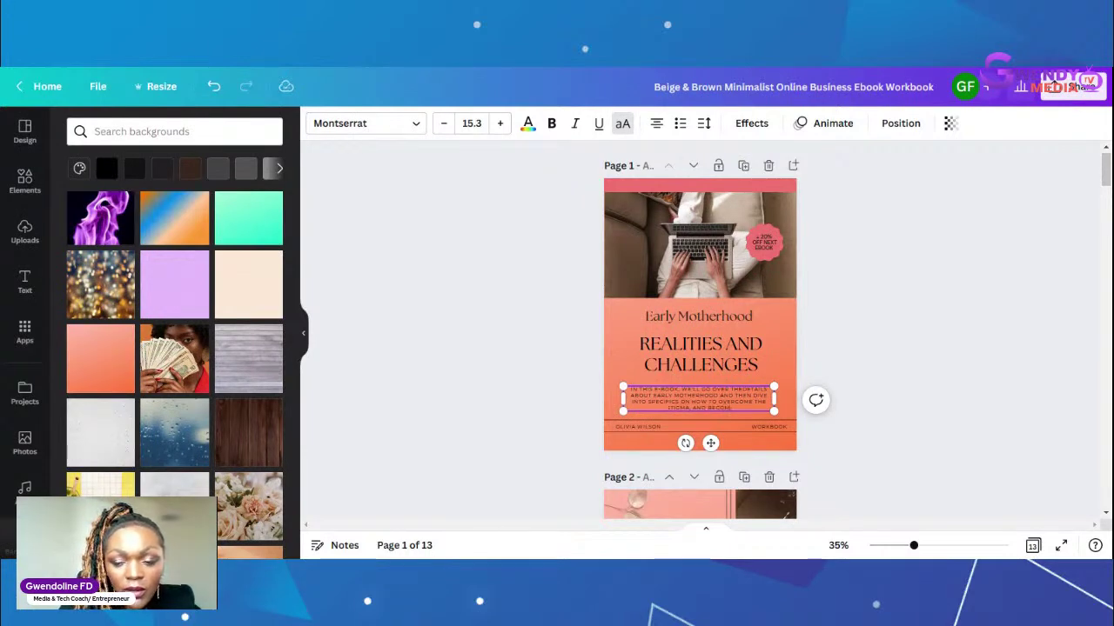
pyautogui.write(' SUCCESS')
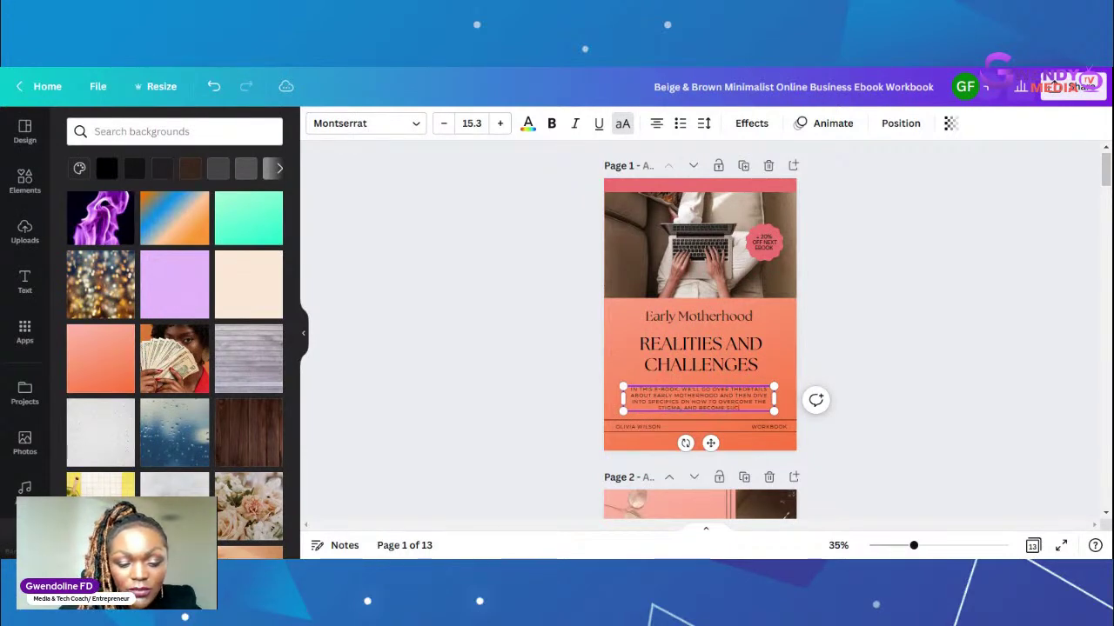
pyautogui.write('FUL')
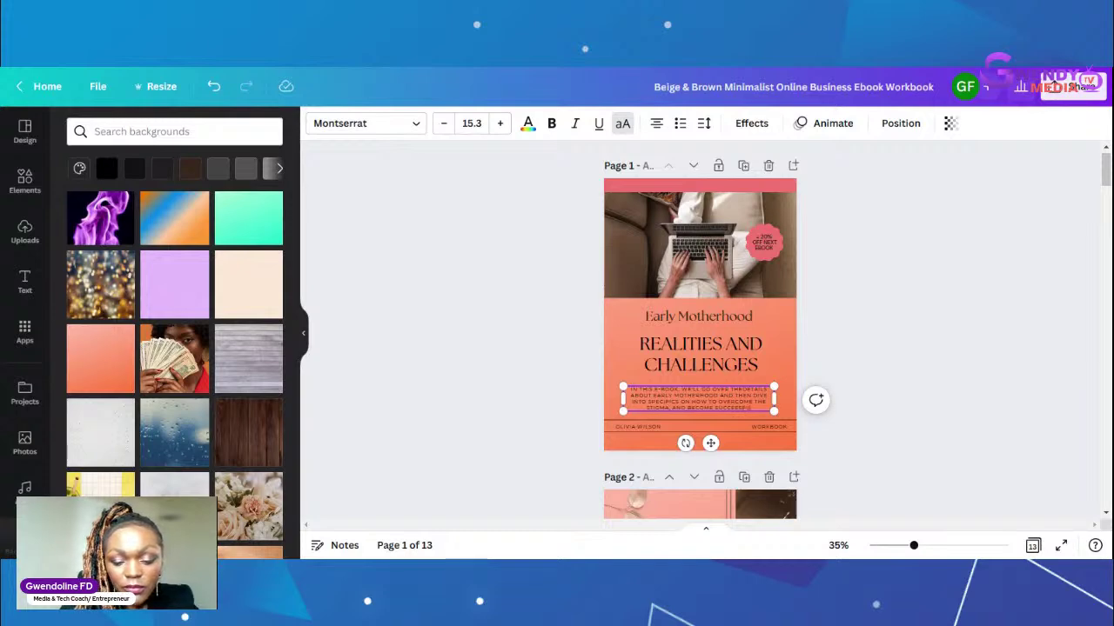
pyautogui.write(' IN')
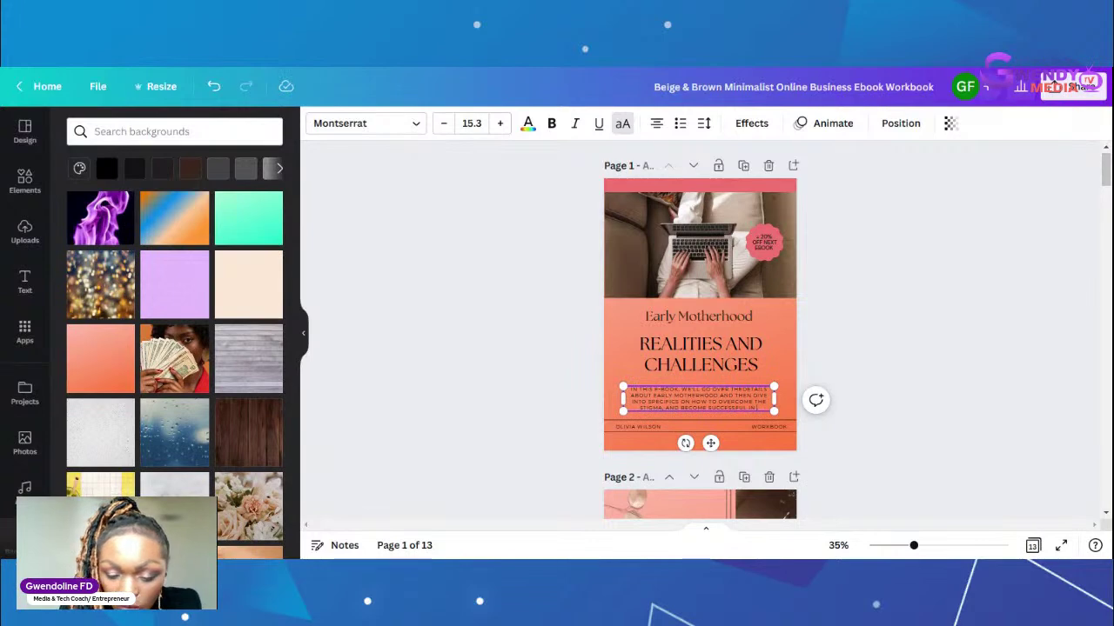
pyautogui.write(' LIFE.')
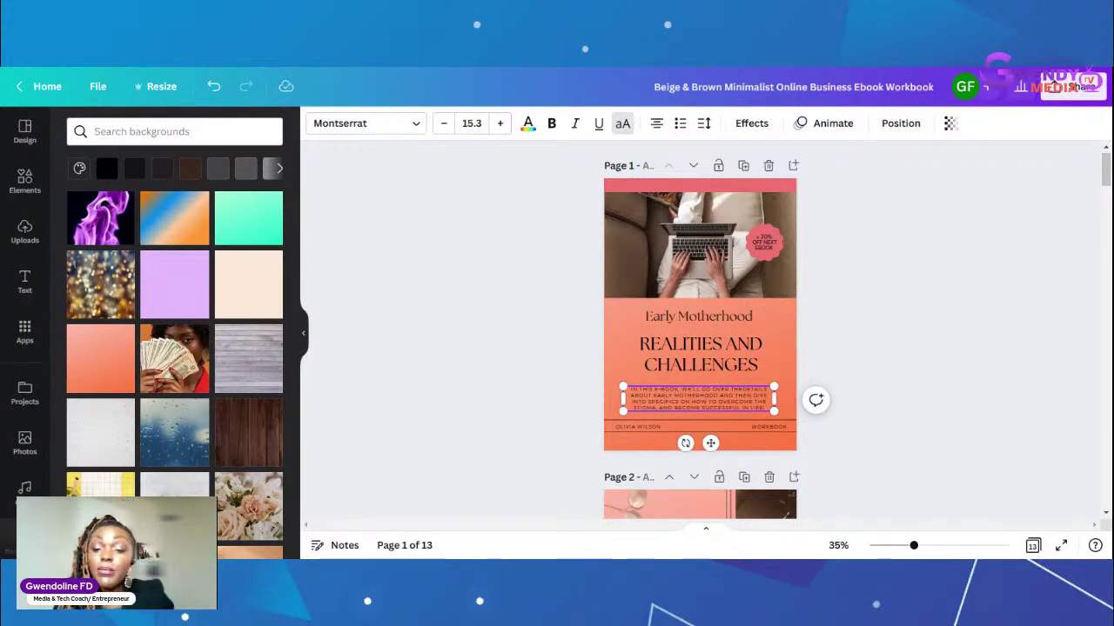
pyautogui.click(901, 373)
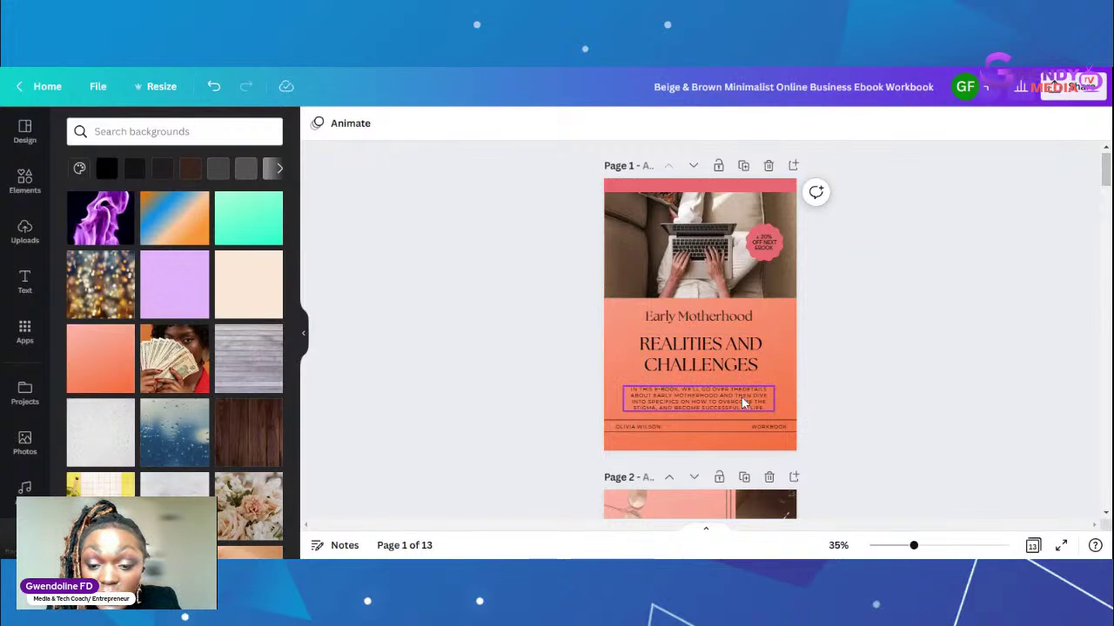
# Step: Insert the missing space between "the" and "details" in the cover description
pyautogui.click(742, 402)
pyautogui.click(923, 351)
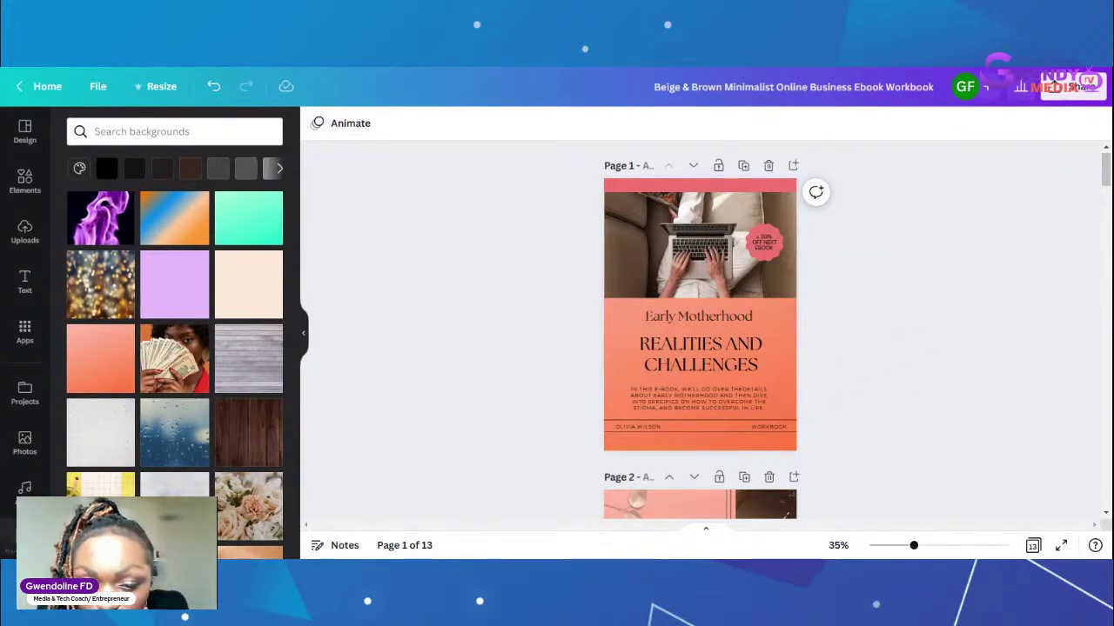
pyautogui.click(744, 393)
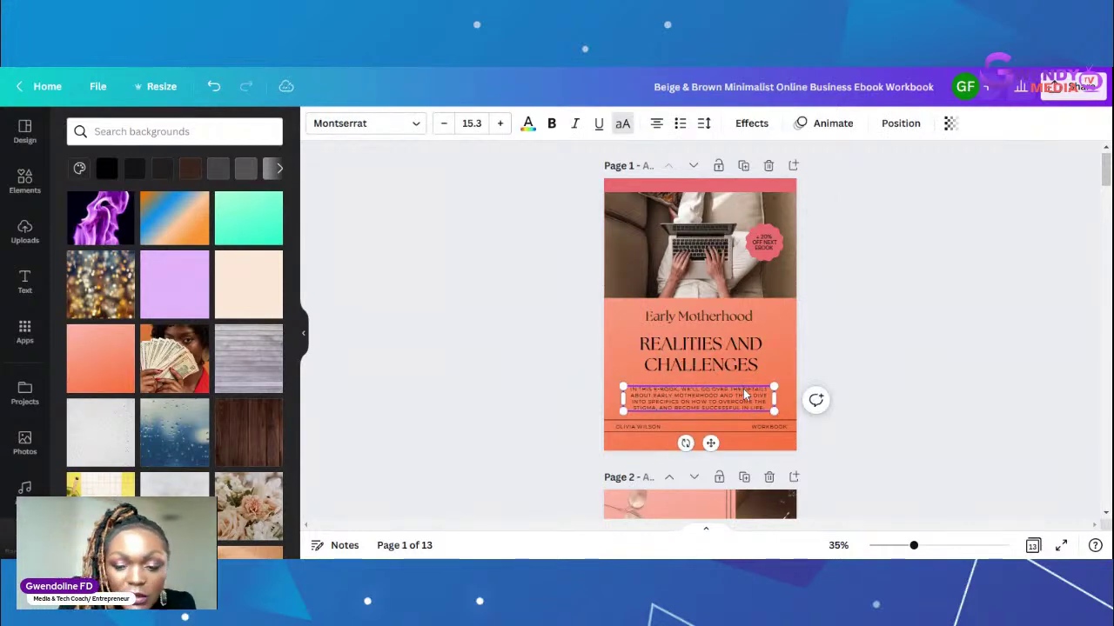
pyautogui.click(897, 359)
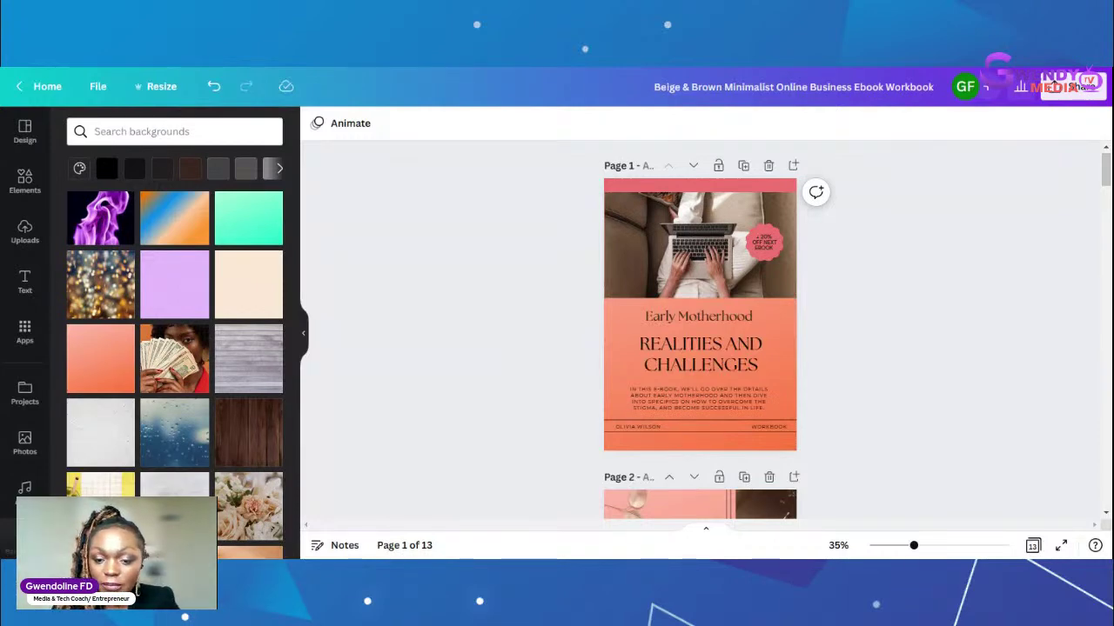
# Step: Replace the placeholder author name between the cover's two bottom lines with the author's own name
pyautogui.click(646, 428)
pyautogui.doubleClick(647, 429)
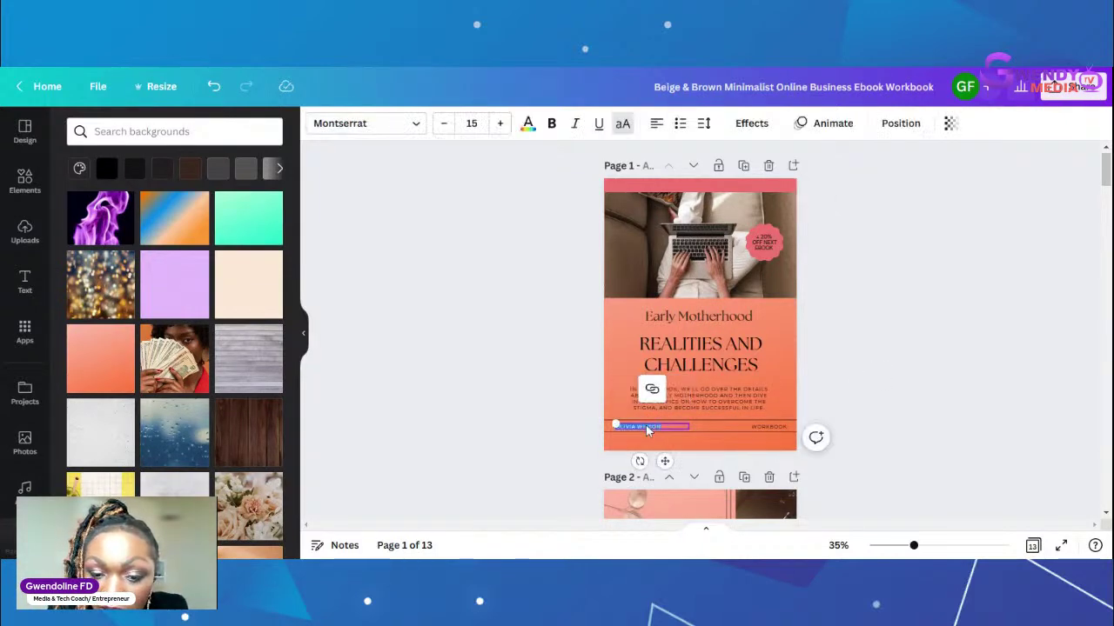
pyautogui.write('Gwend')
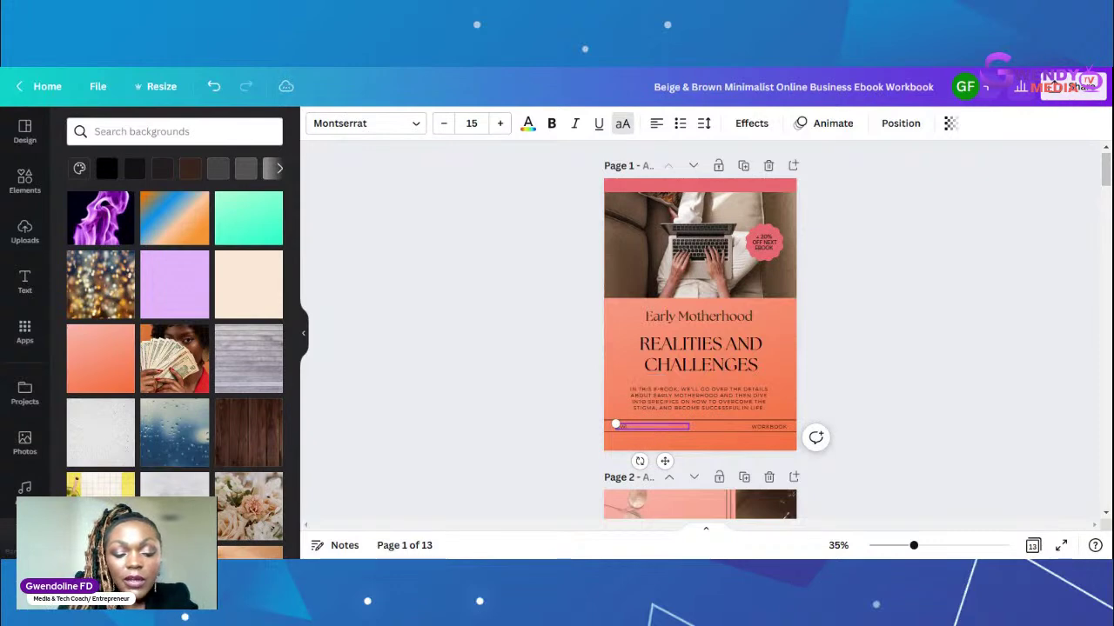
pyautogui.write('oline F')
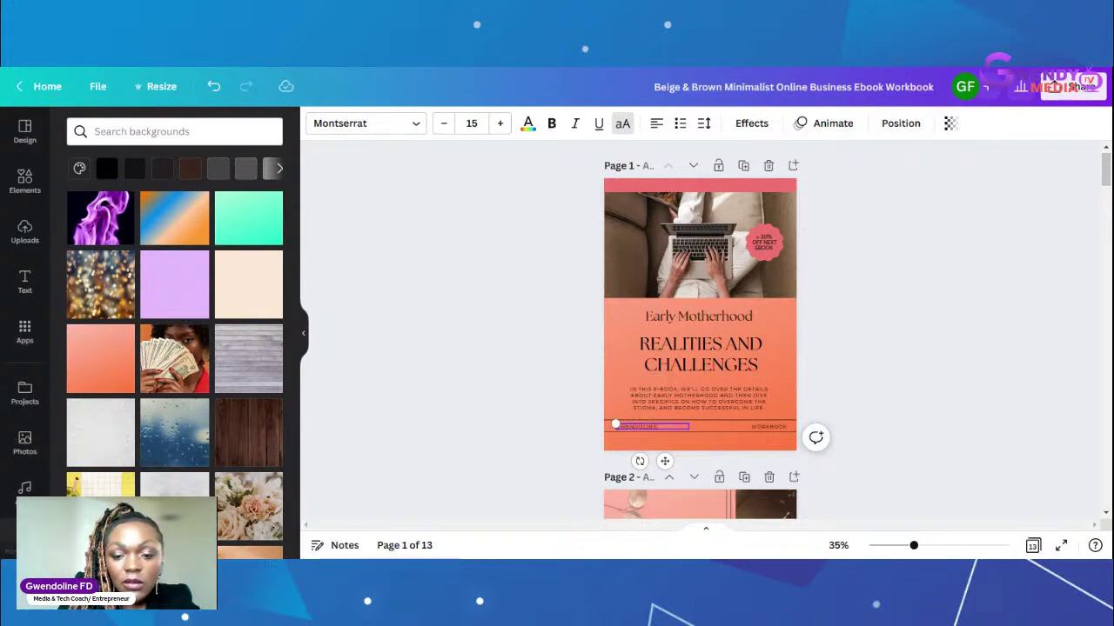
pyautogui.write('D')
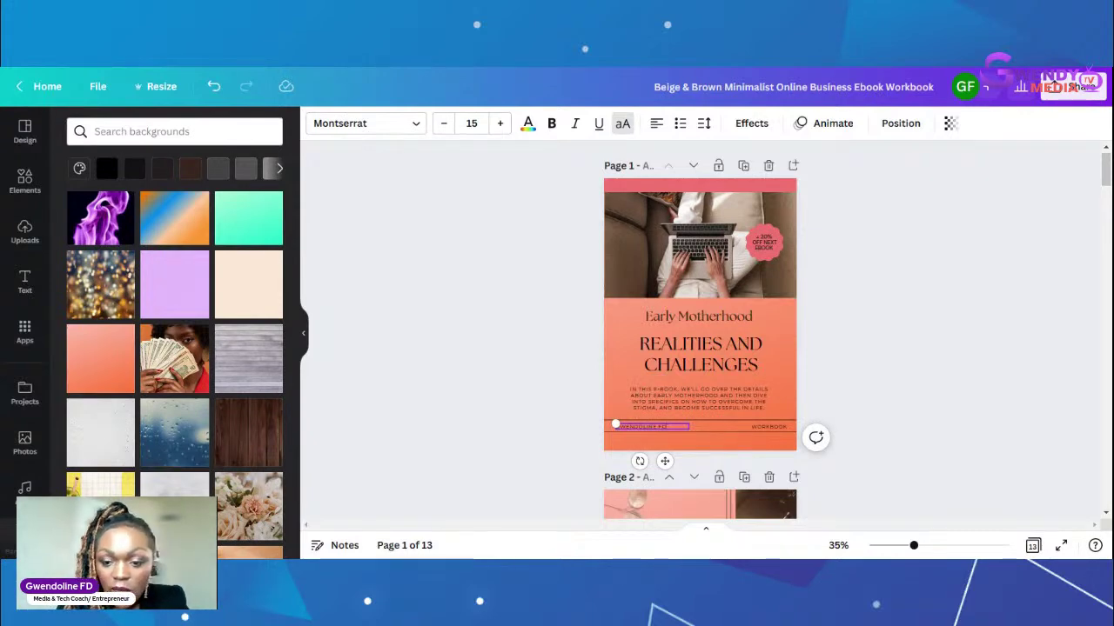
# Step: Replace the word "WORKBOOK" between the cover's two bottom lines with "STEP-BY-STEP GUIDE"
pyautogui.click(865, 370)
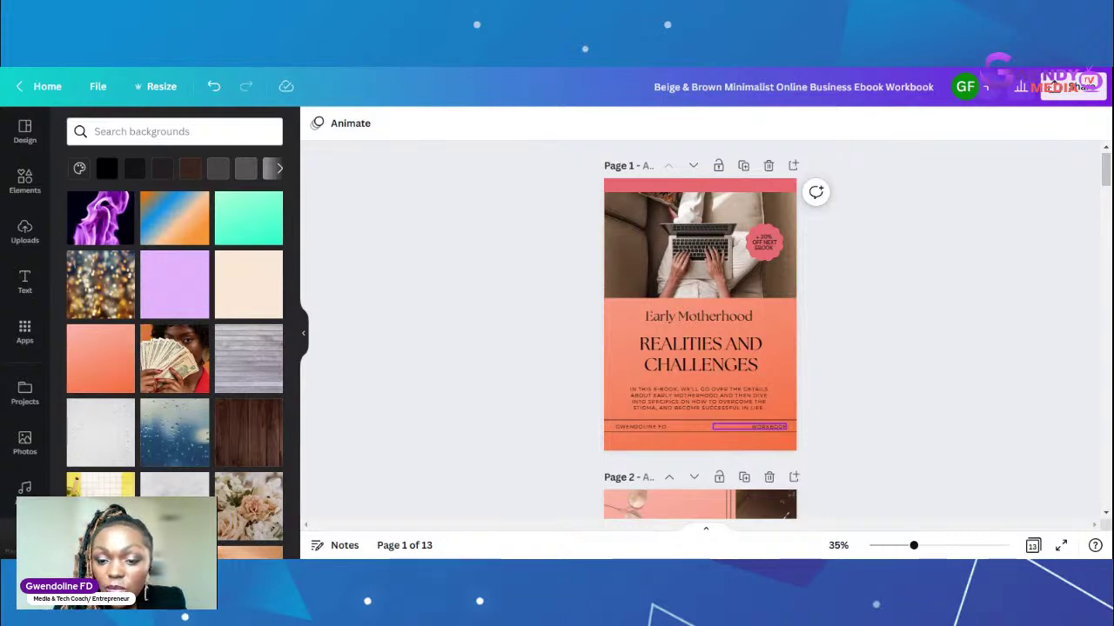
pyautogui.click(766, 427)
pyautogui.doubleClick(766, 426)
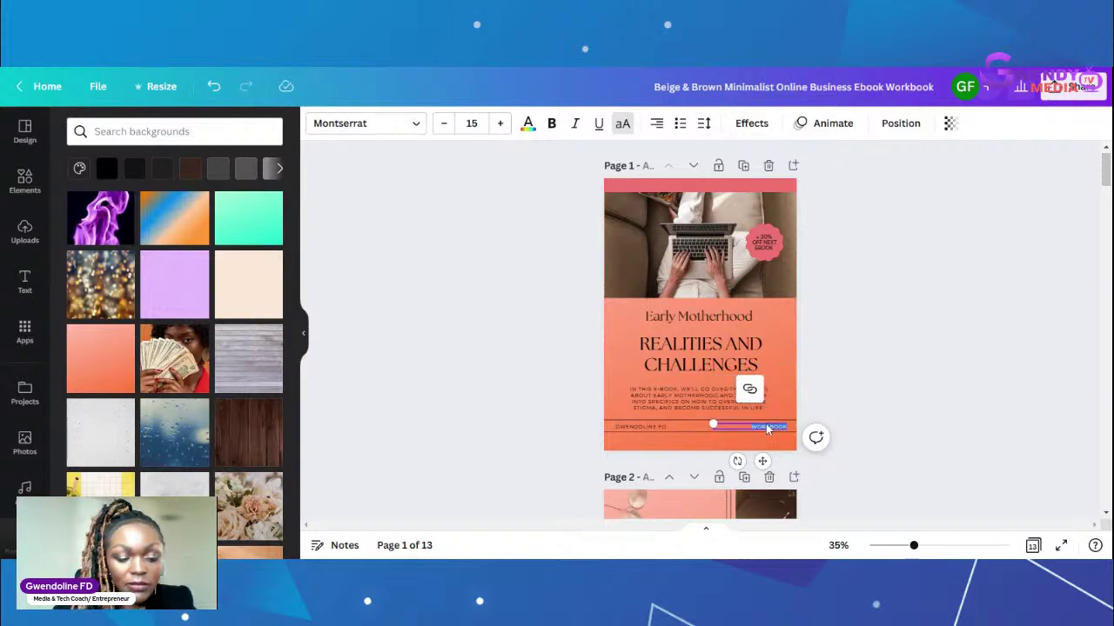
pyautogui.write('STEP')
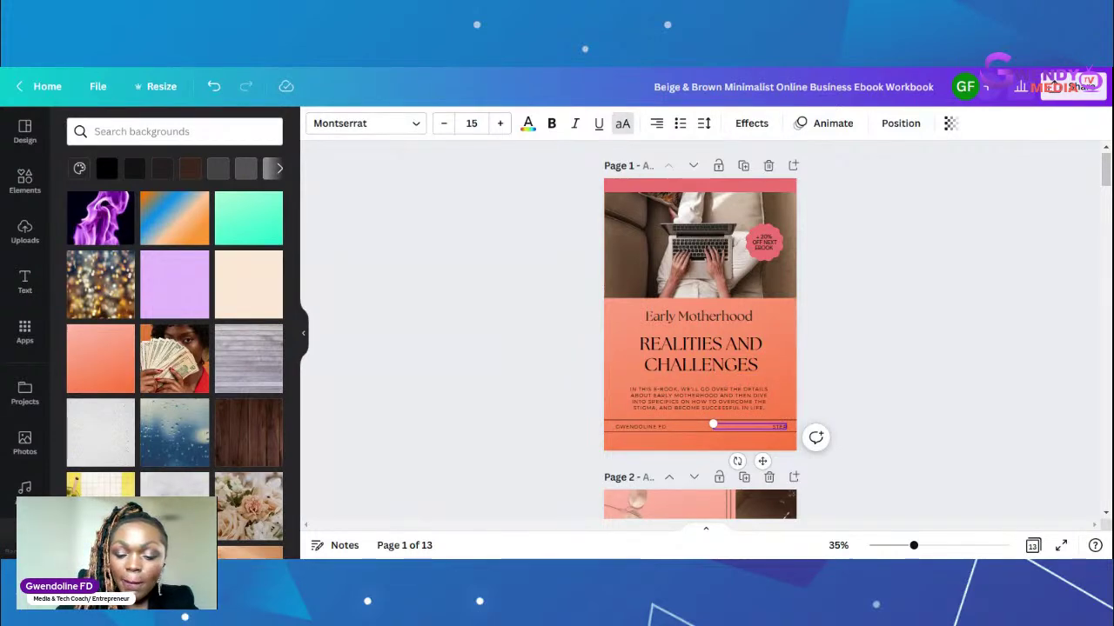
pyautogui.write(' ONE')
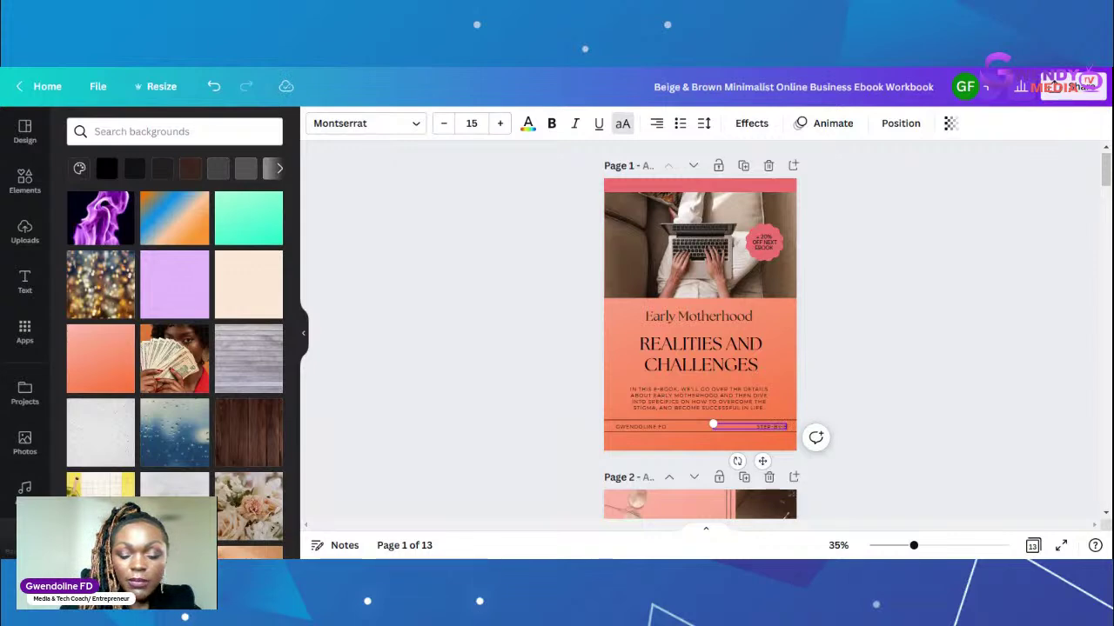
pyautogui.write(' OF GUIDE')
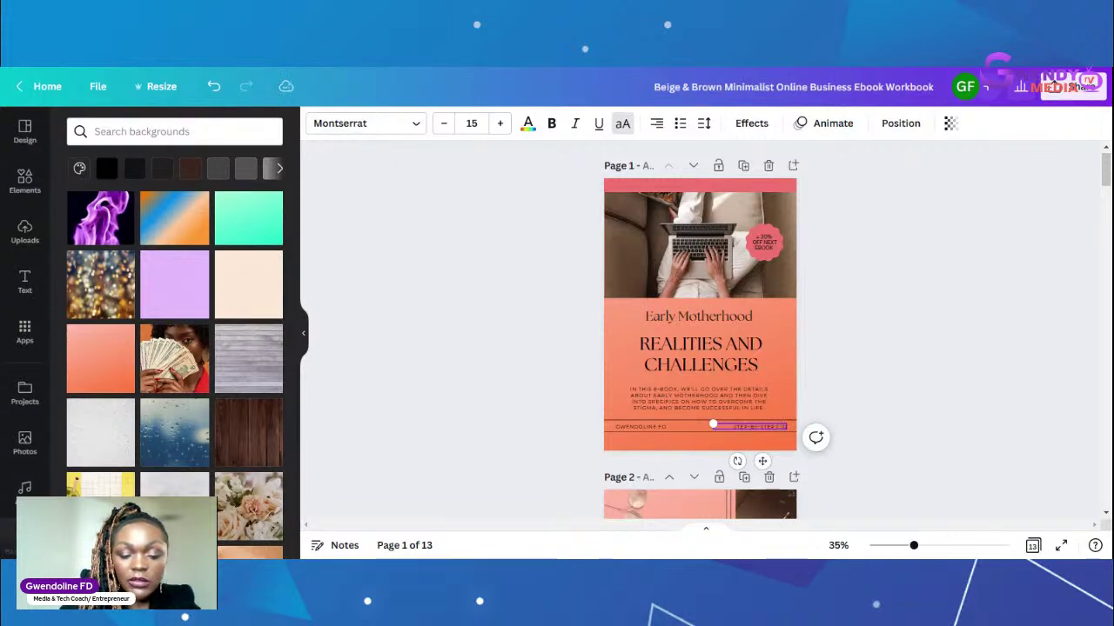
pyautogui.click(929, 335)
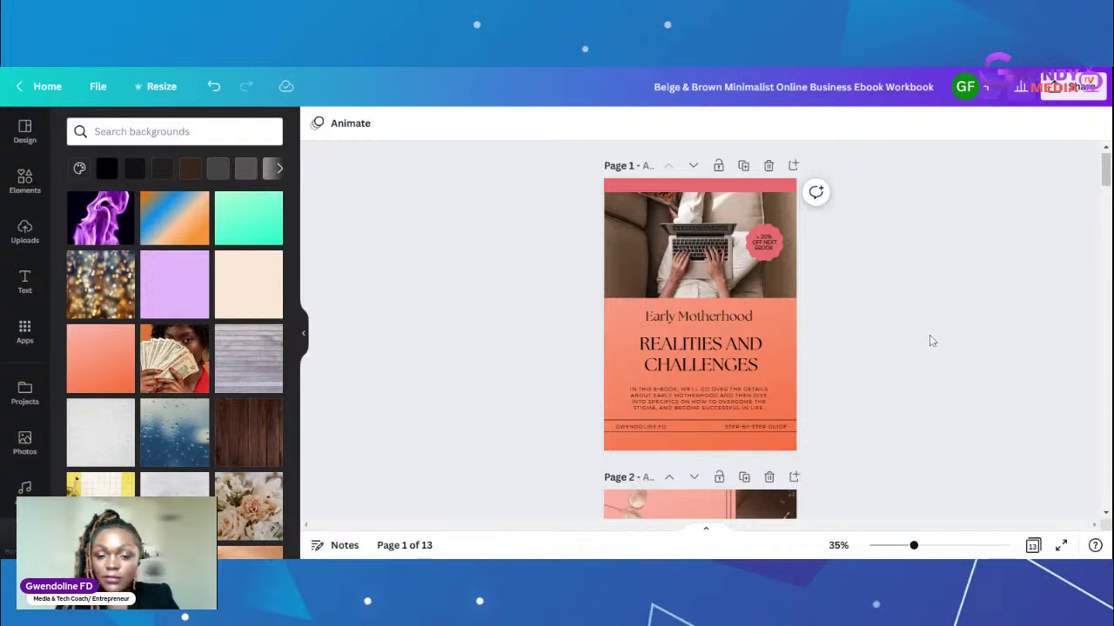
# Step: Make the author name and the "STEP-BY-STEP GUIDE" text at the bottom of the cover bold
pyautogui.click(657, 430)
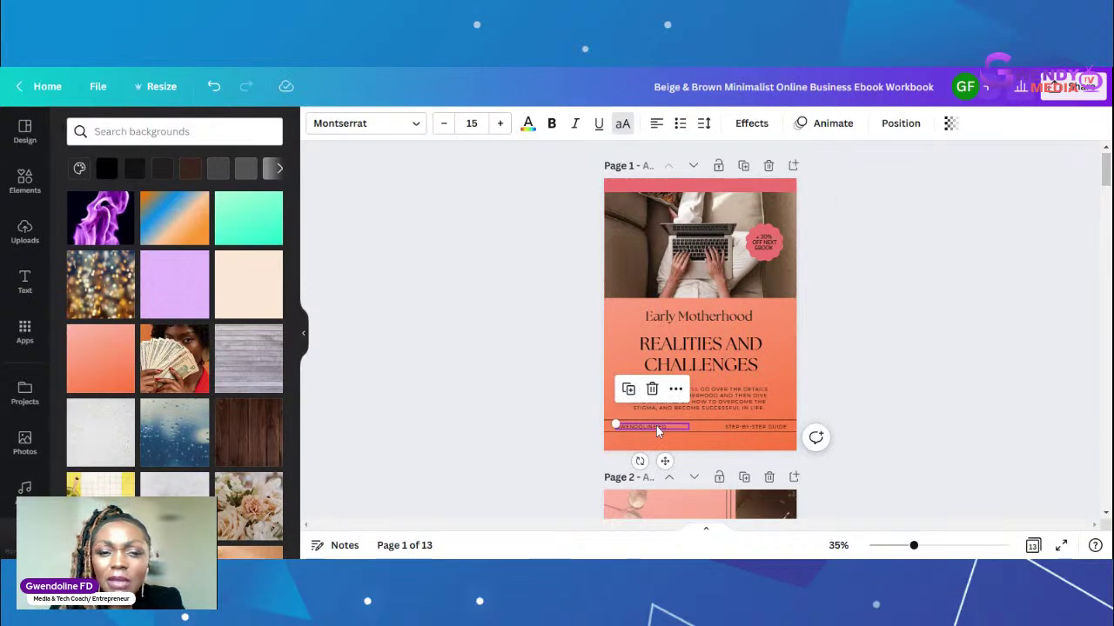
pyautogui.click(552, 123)
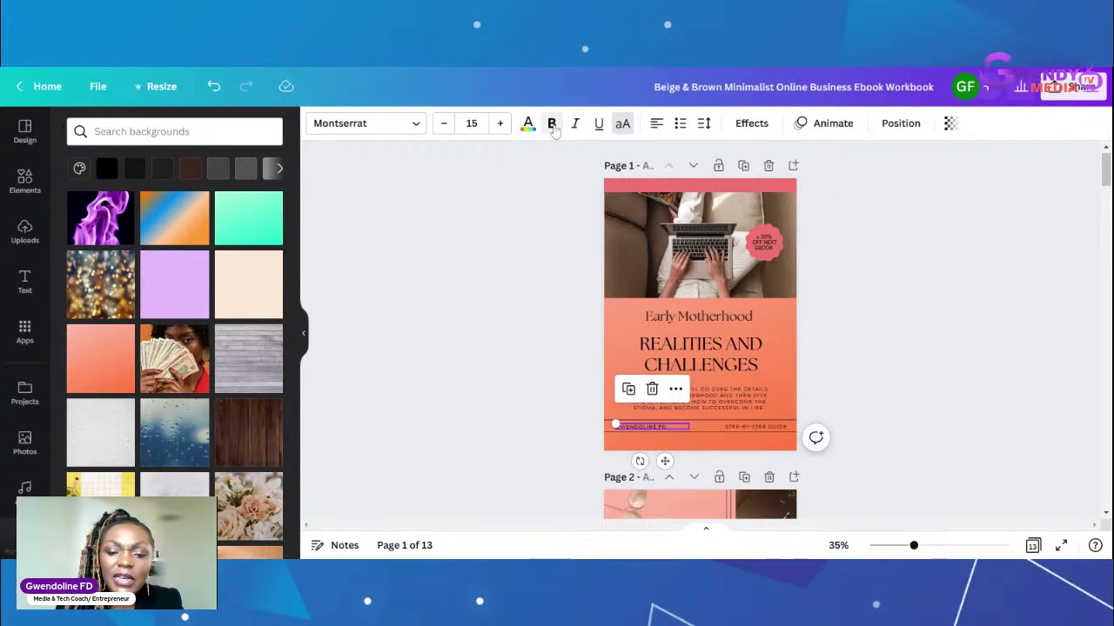
pyautogui.click(919, 356)
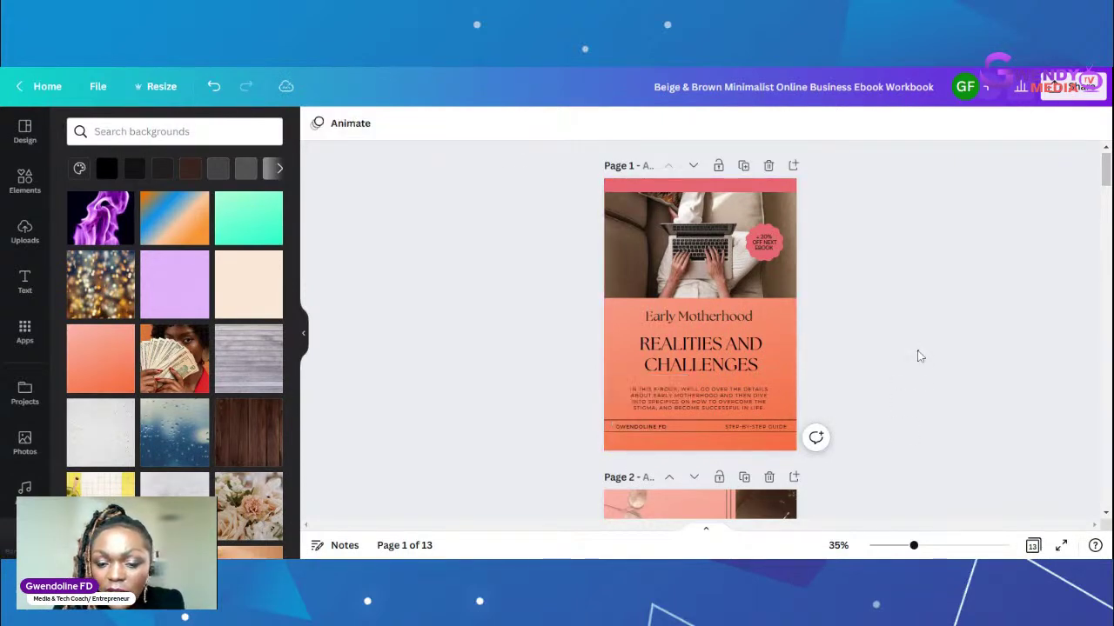
pyautogui.click(762, 427)
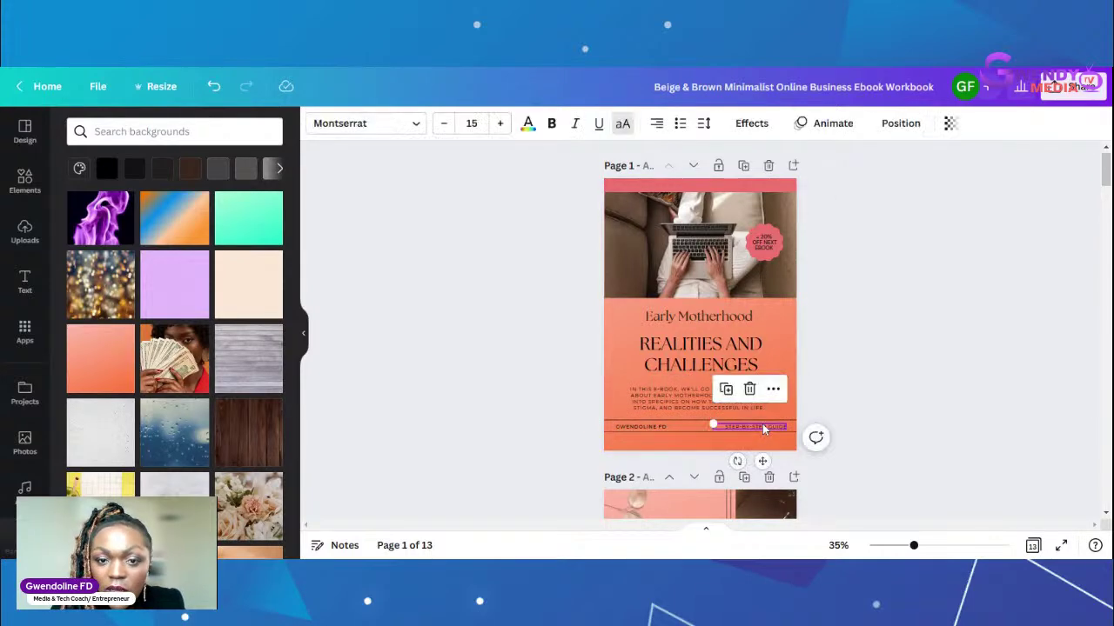
pyautogui.click(551, 124)
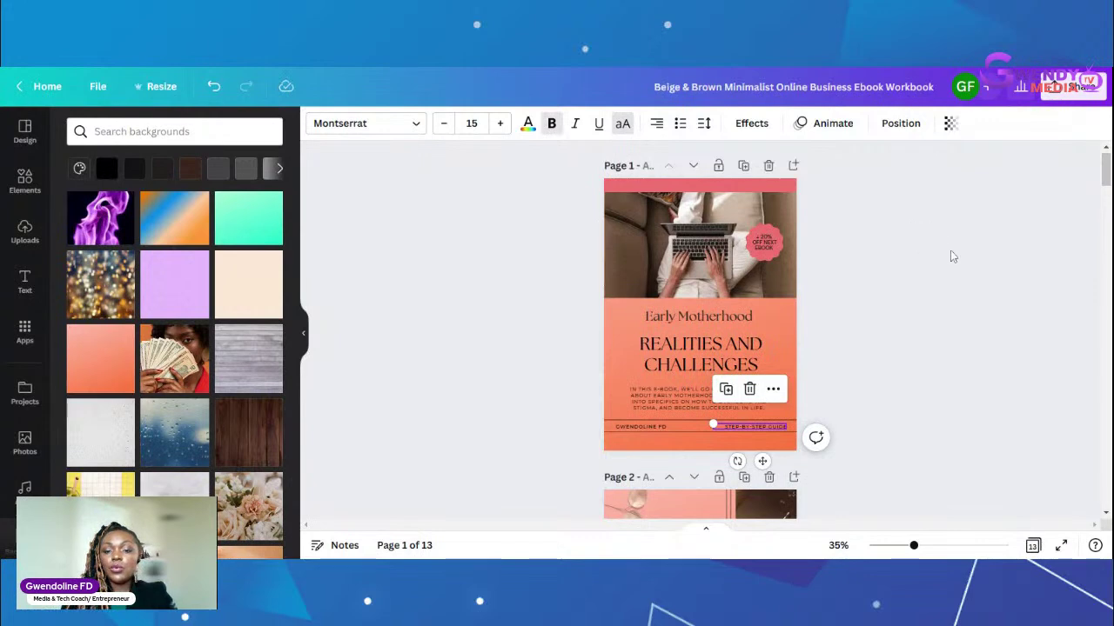
pyautogui.click(957, 288)
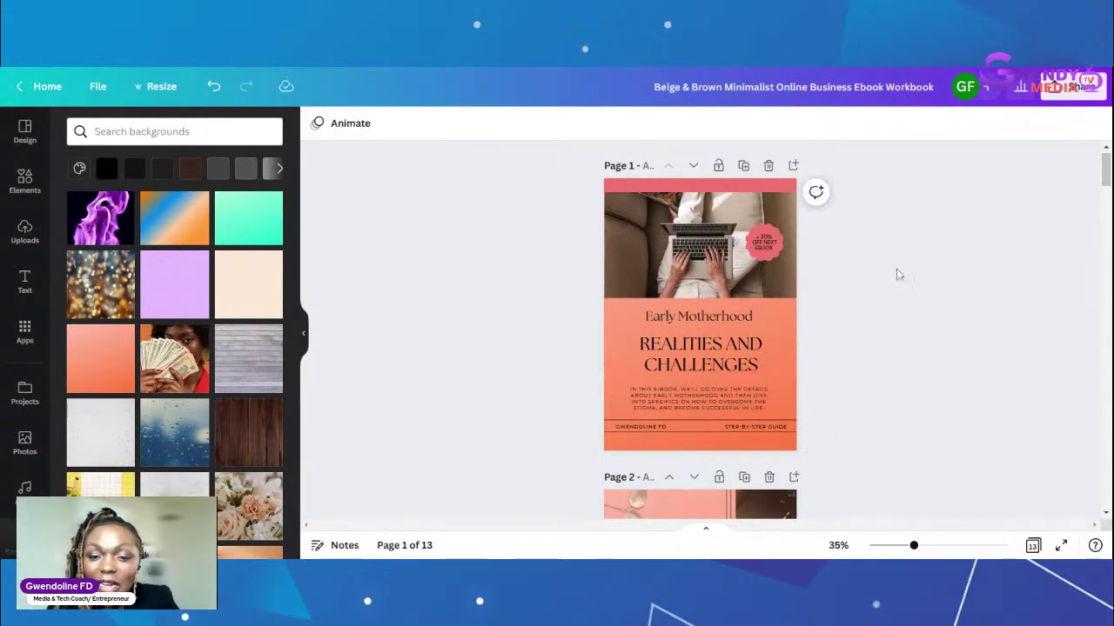
# Step: Make the pink bar along the cover's top edge thinner to reveal more of the photo
pyautogui.click(701, 186)
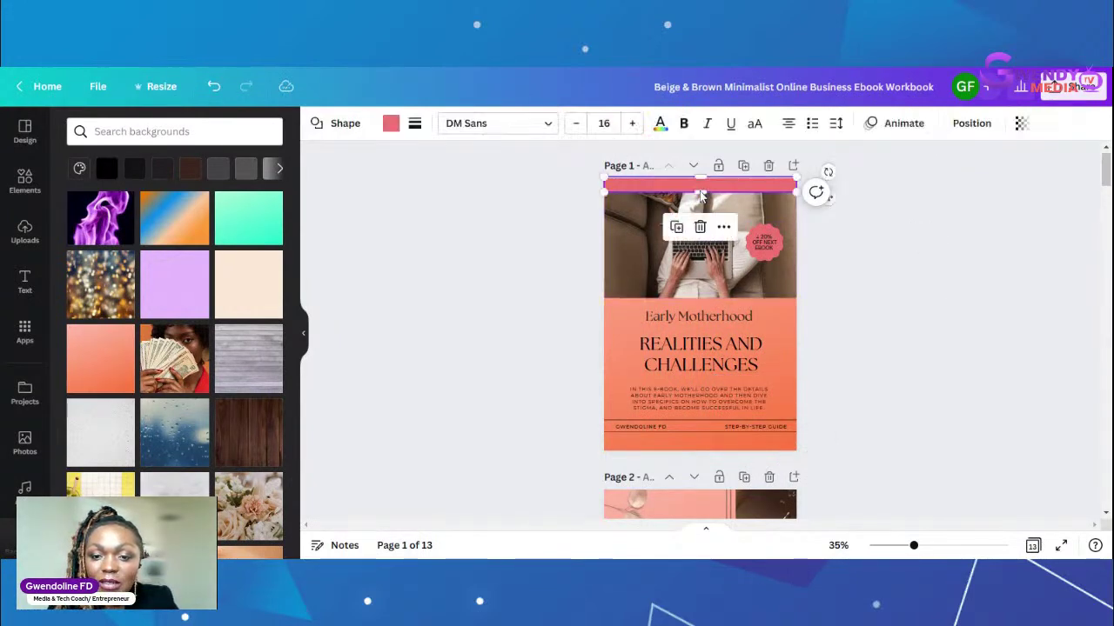
pyautogui.moveTo(700, 188); pyautogui.dragTo(700, 184)
pyautogui.click(992, 211)
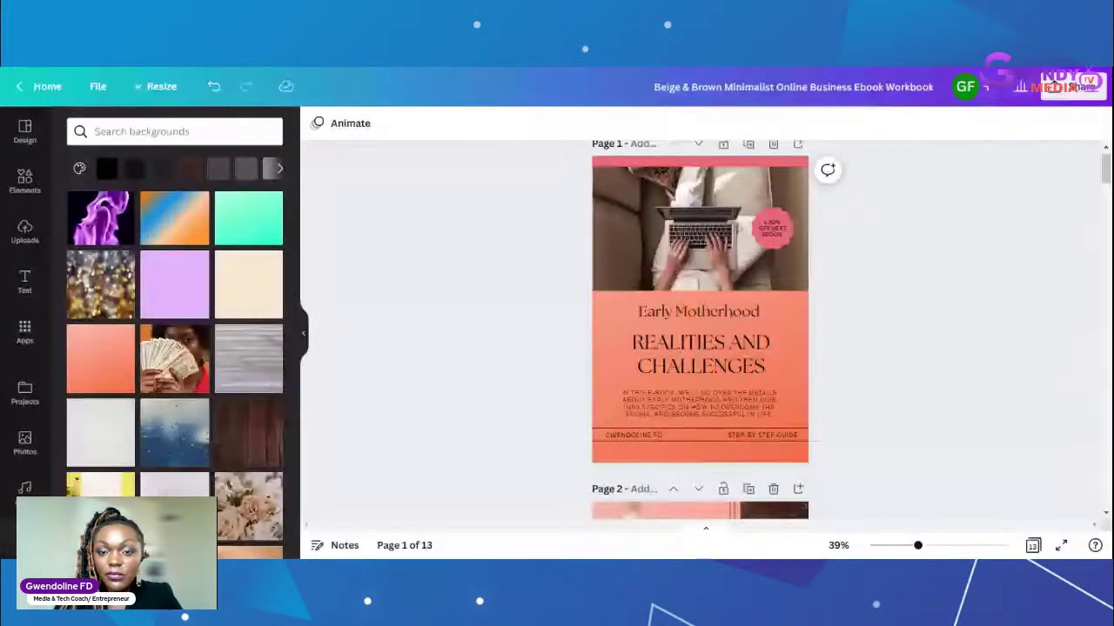
pyautogui.hotkey('ctrl', '-')
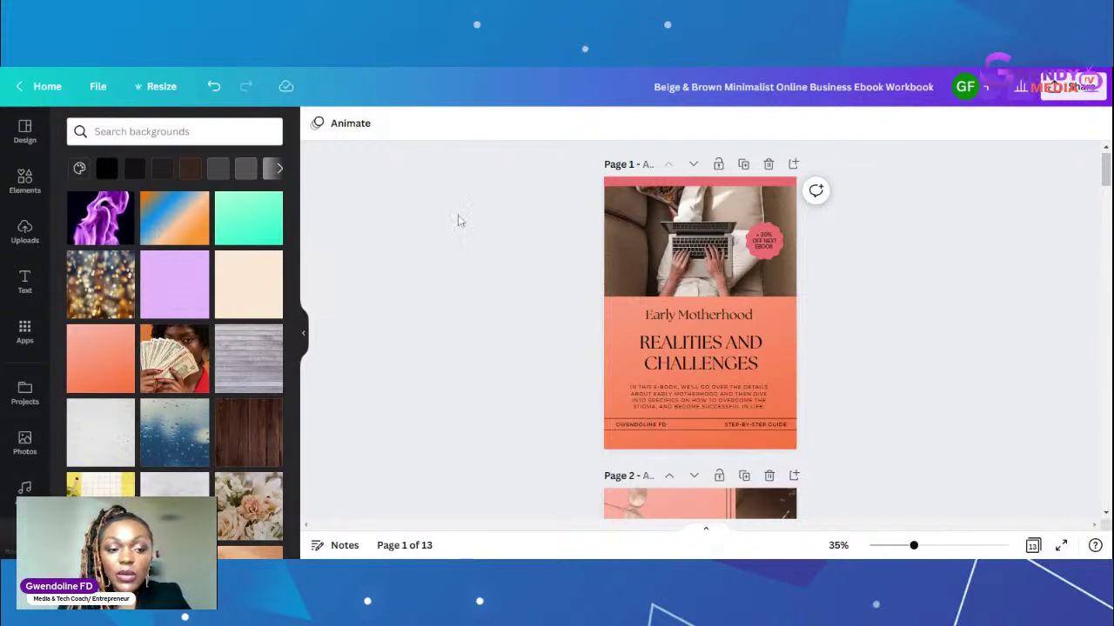
# Step: Open the photo library to find a replacement for the cover's laptop photo
pyautogui.click(674, 251)
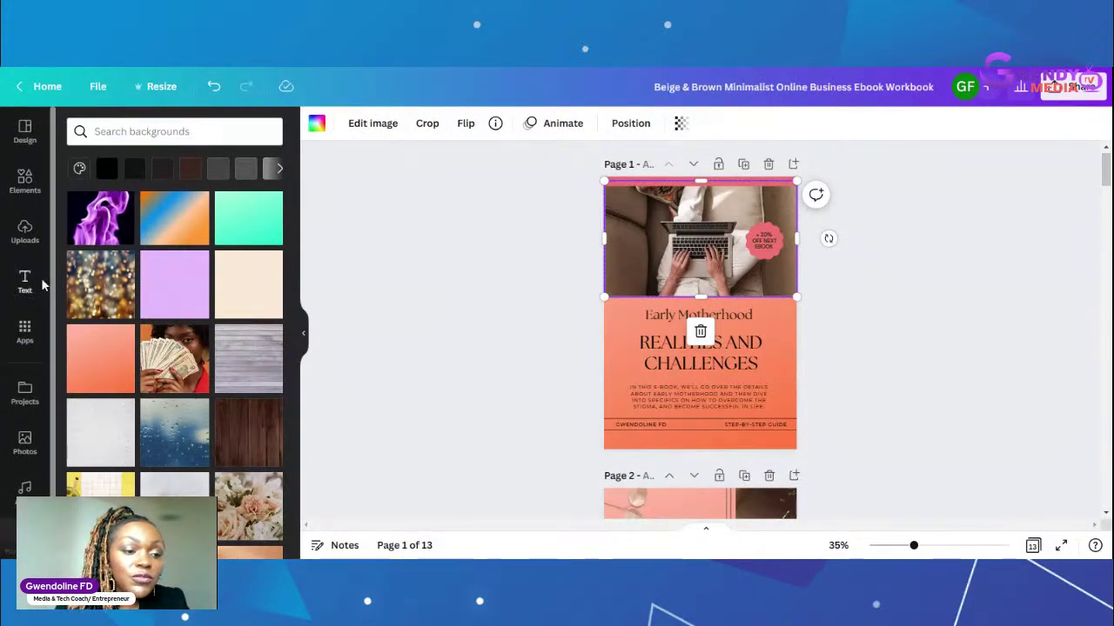
pyautogui.click(24, 441)
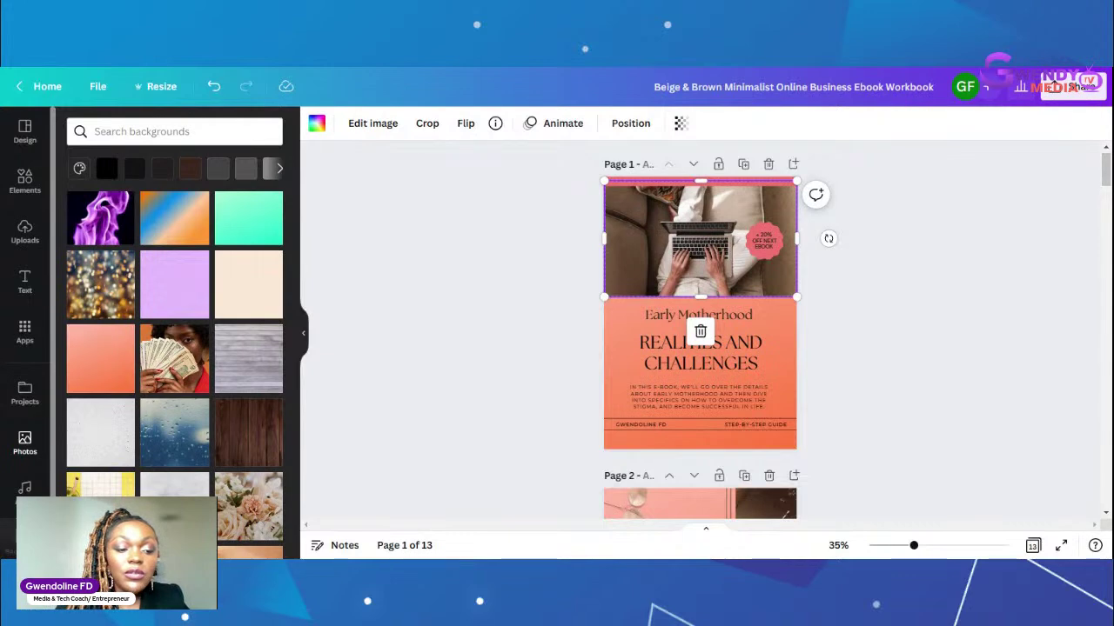
pyautogui.click(25, 441)
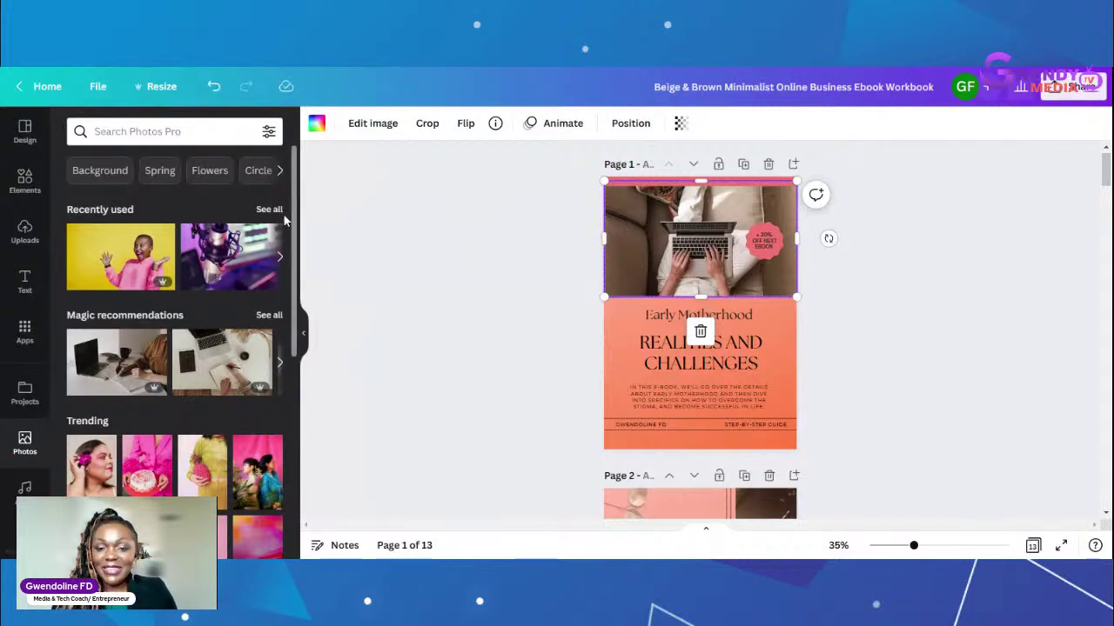
pyautogui.click(1032, 366)
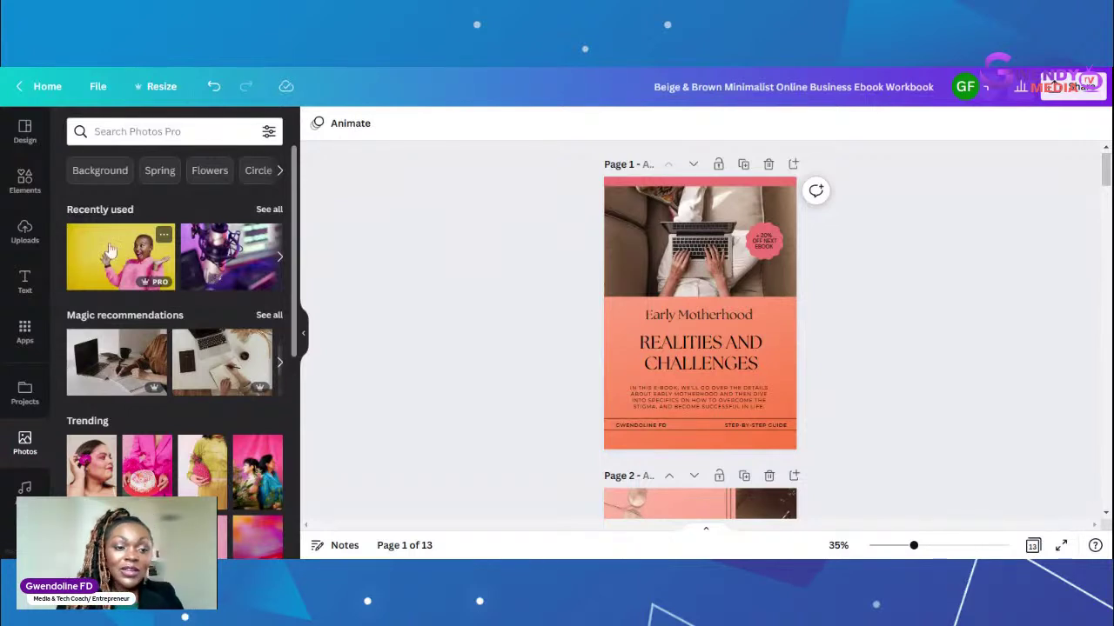
# Step: Search the photo library for "EARLY MOTHERHOOD" and browse the results for a suitable cover image
pyautogui.click(139, 132)
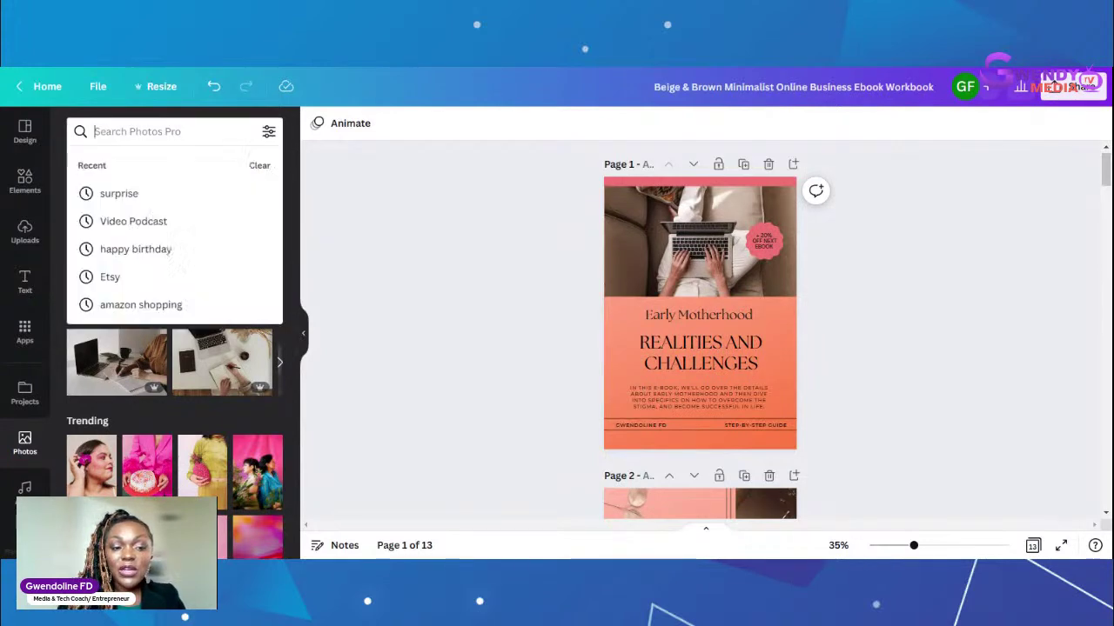
pyautogui.write('E')
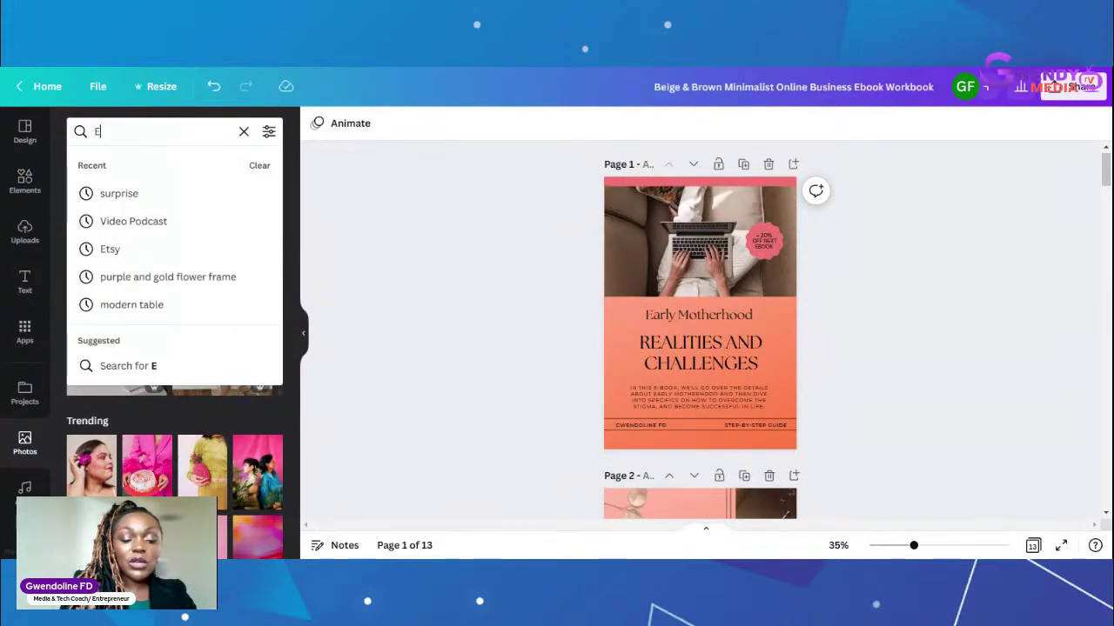
pyautogui.write('ARL')
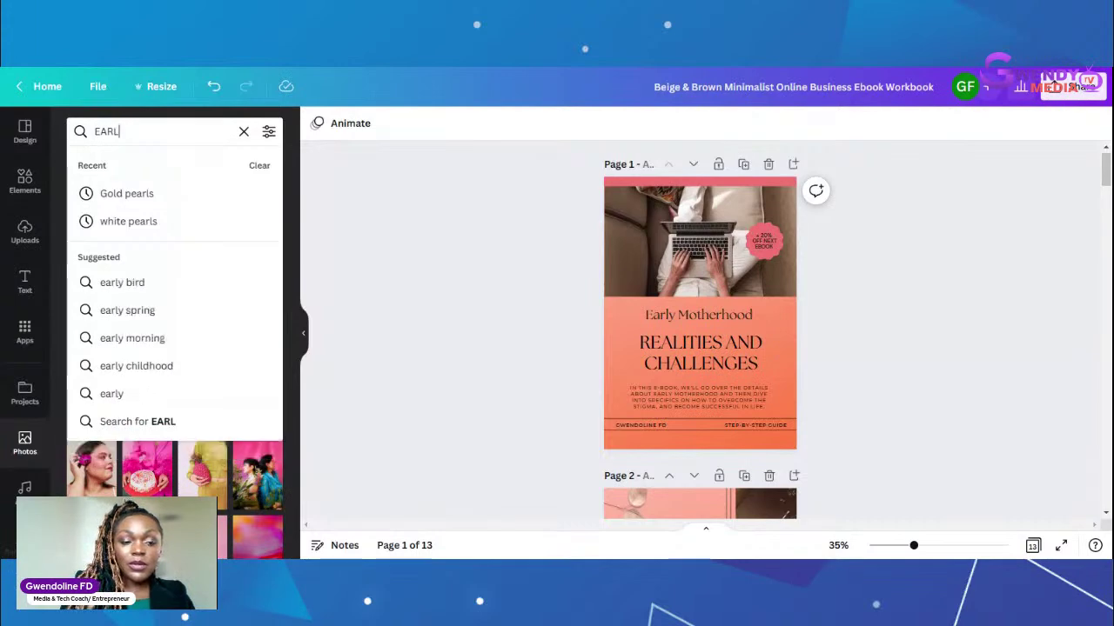
pyautogui.write('Y MOTHER')
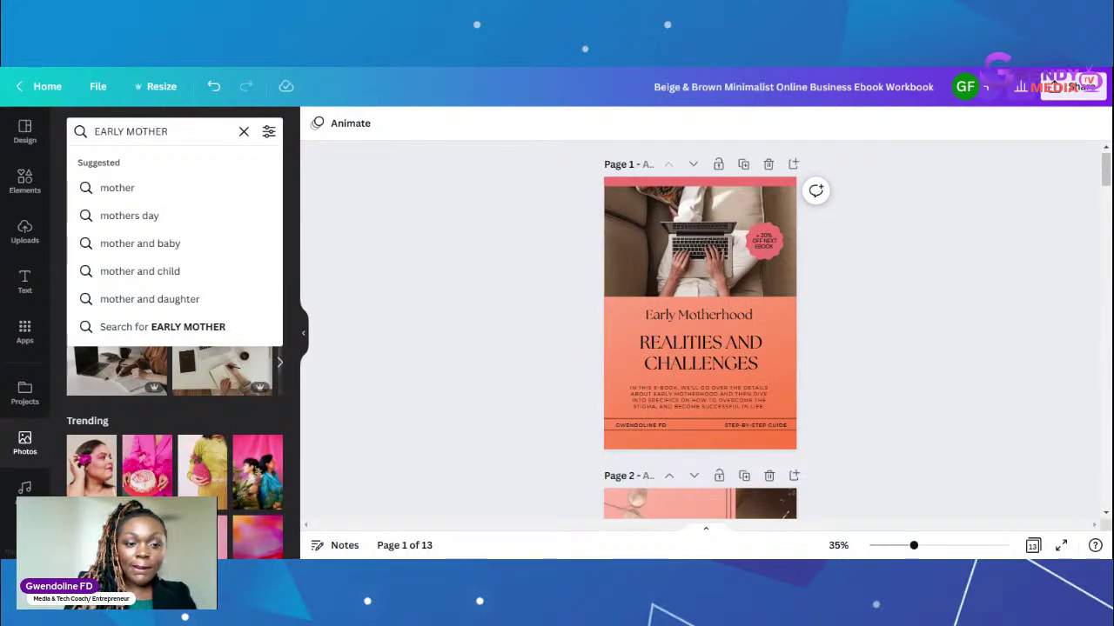
pyautogui.write('HOOD')
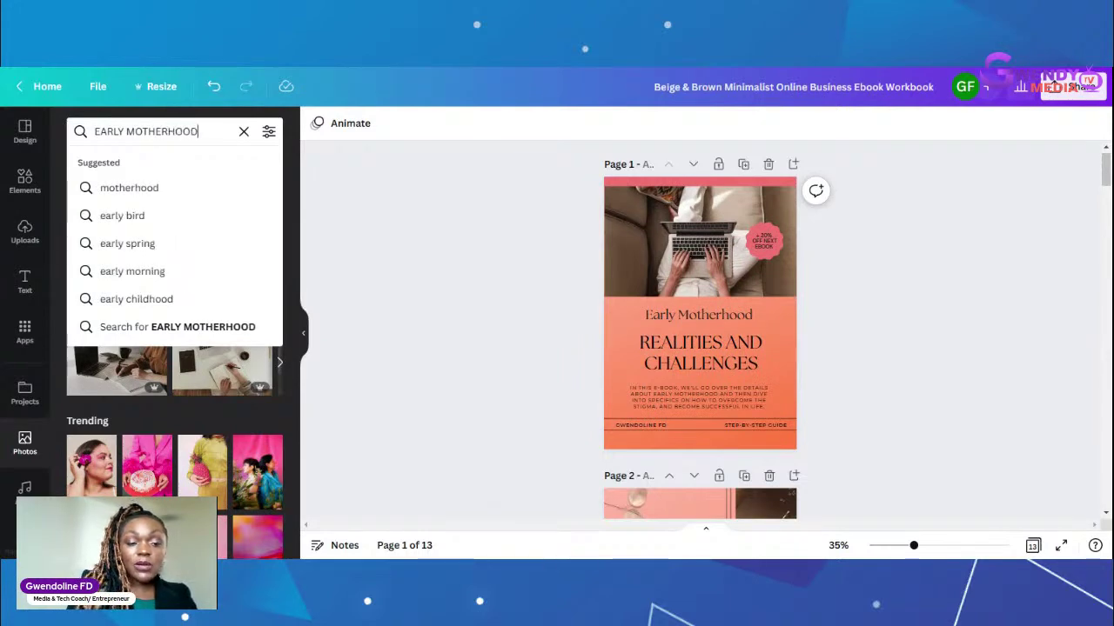
pyautogui.press('Return')
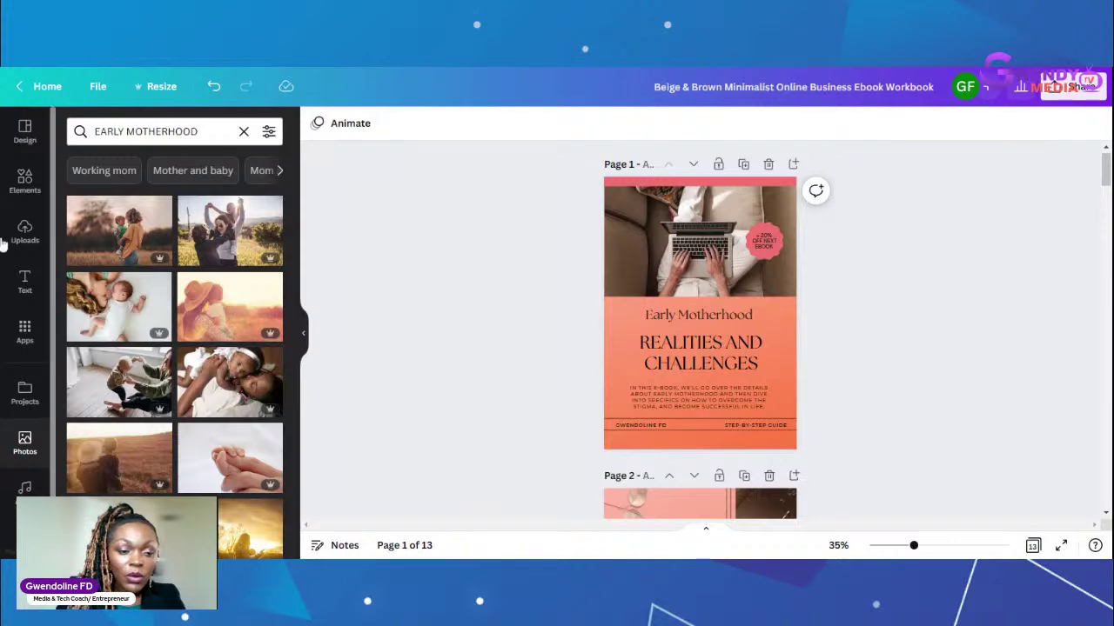
pyautogui.moveTo(296, 258); pyautogui.dragTo(294, 477)
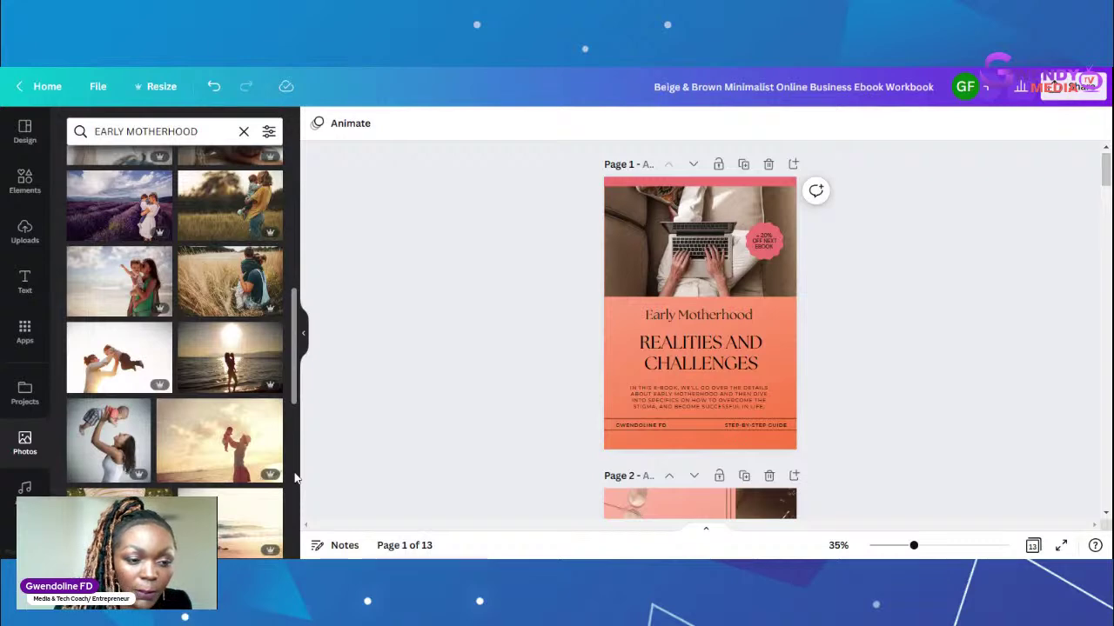
pyautogui.moveTo(294, 478); pyautogui.dragTo(294, 554)
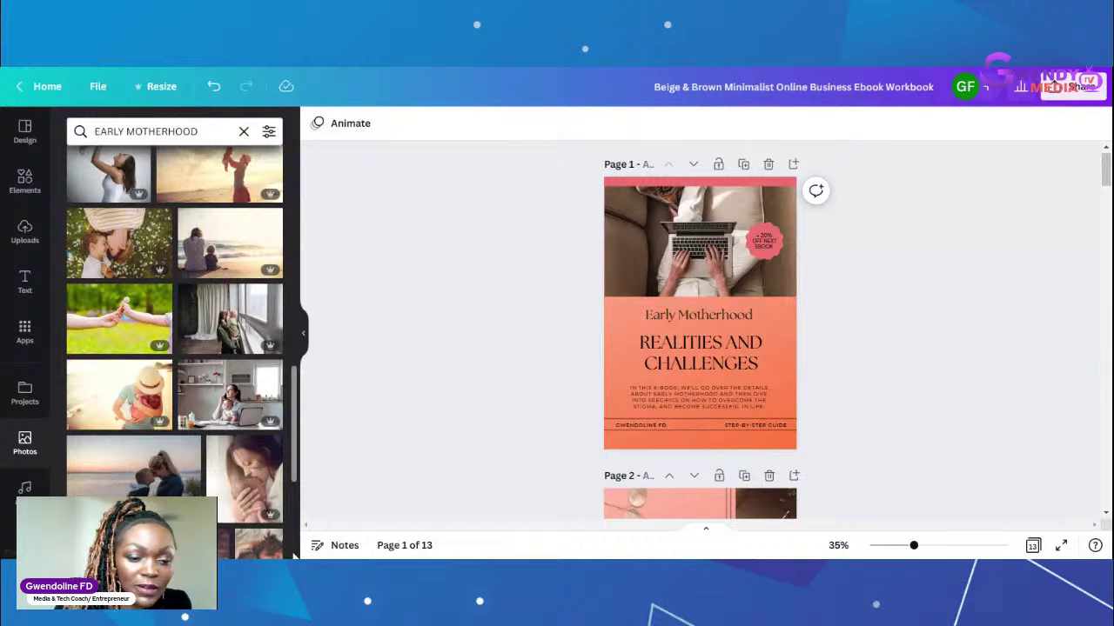
pyautogui.scroll(2, 297, 422)
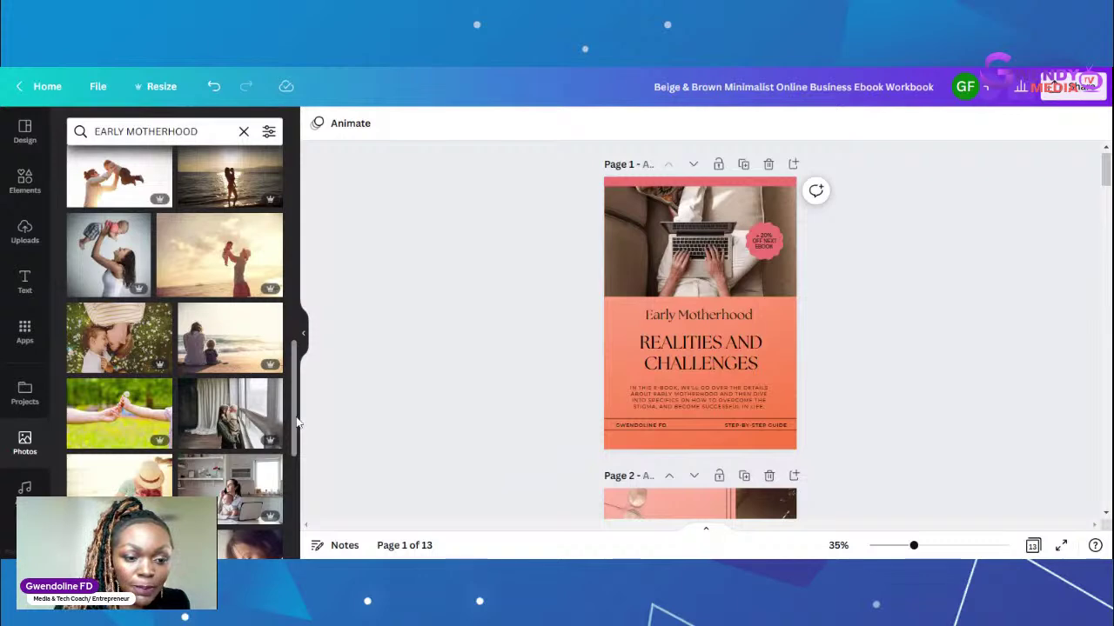
pyautogui.scroll(-10, 297, 422)
pyautogui.scroll(-6, 294, 555)
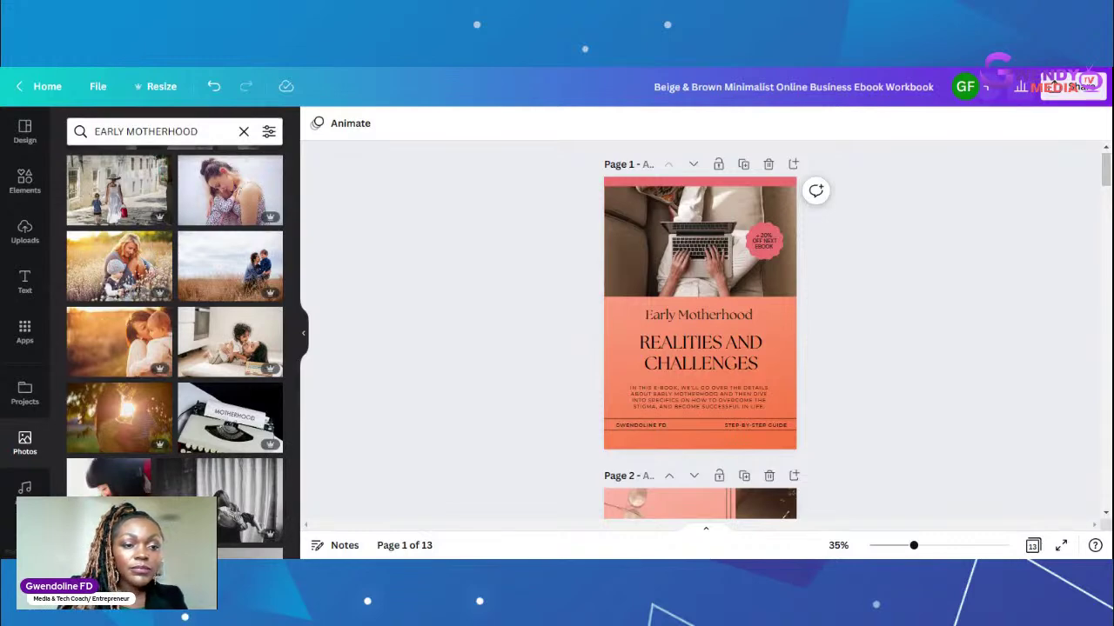
# Step: Replace the photo search with "sad woman" and browse the results for a suitable cover image
pyautogui.click(198, 131)
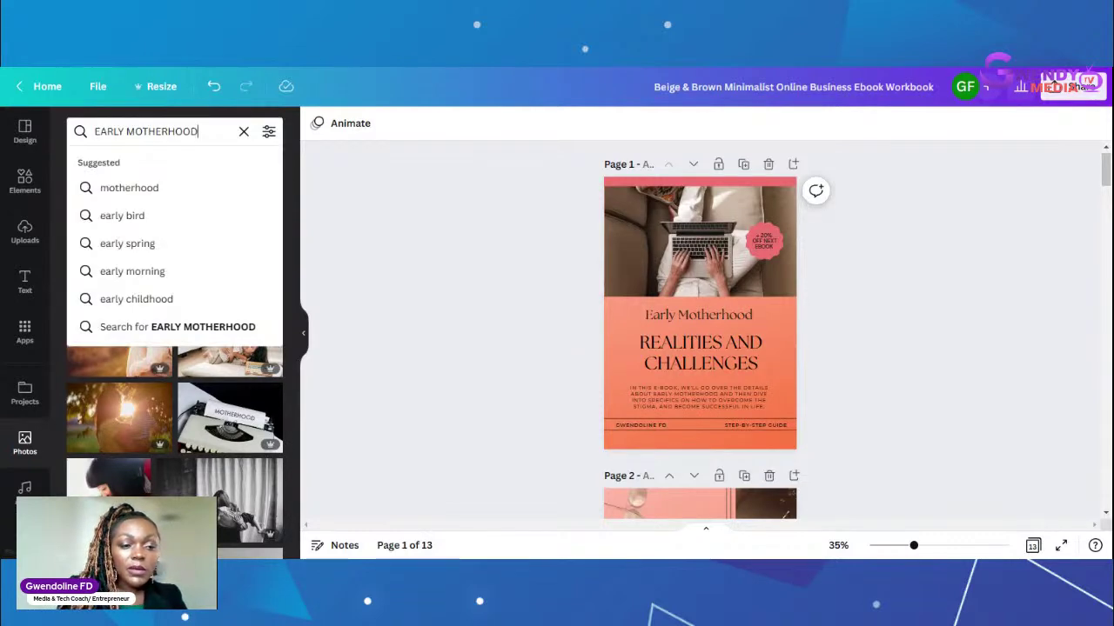
pyautogui.press('BackSpace')
pyautogui.press('BackSpace')
pyautogui.press('BackSpace')
pyautogui.press('BackSpace')
pyautogui.press('BackSpace')
pyautogui.press('BackSpace')
pyautogui.press('BackSpace')
pyautogui.press('BackSpace')
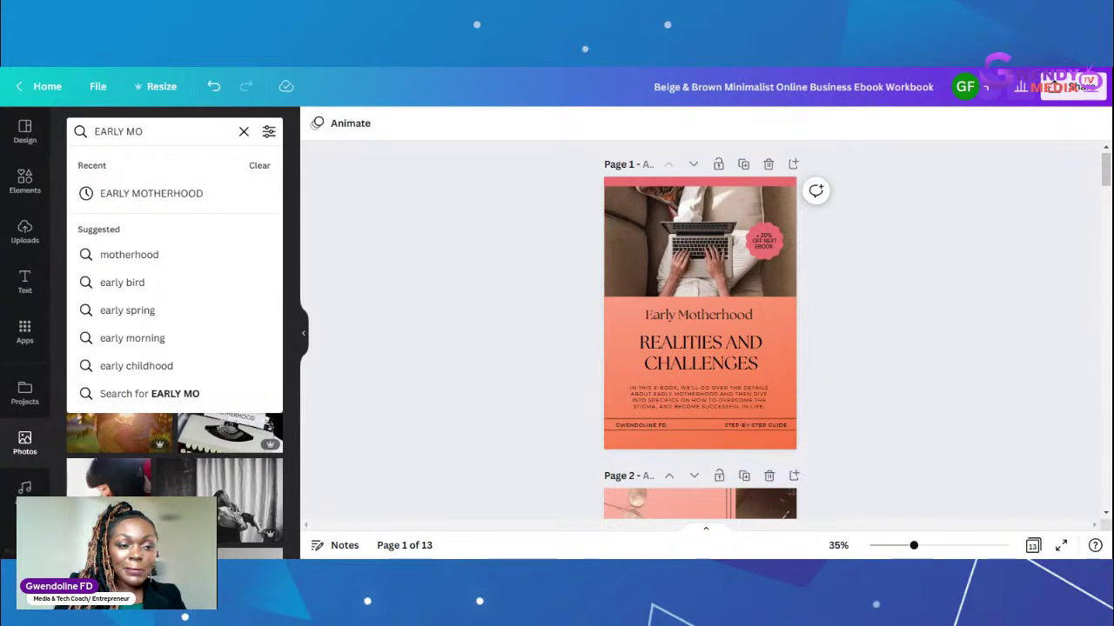
pyautogui.press('BackSpace')
pyautogui.press('BackSpace')
pyautogui.press('BackSpace')
pyautogui.press('BackSpace')
pyautogui.press('BackSpace')
pyautogui.press('BackSpace')
pyautogui.press('BackSpace')
pyautogui.press('BackSpace')
pyautogui.write('S')
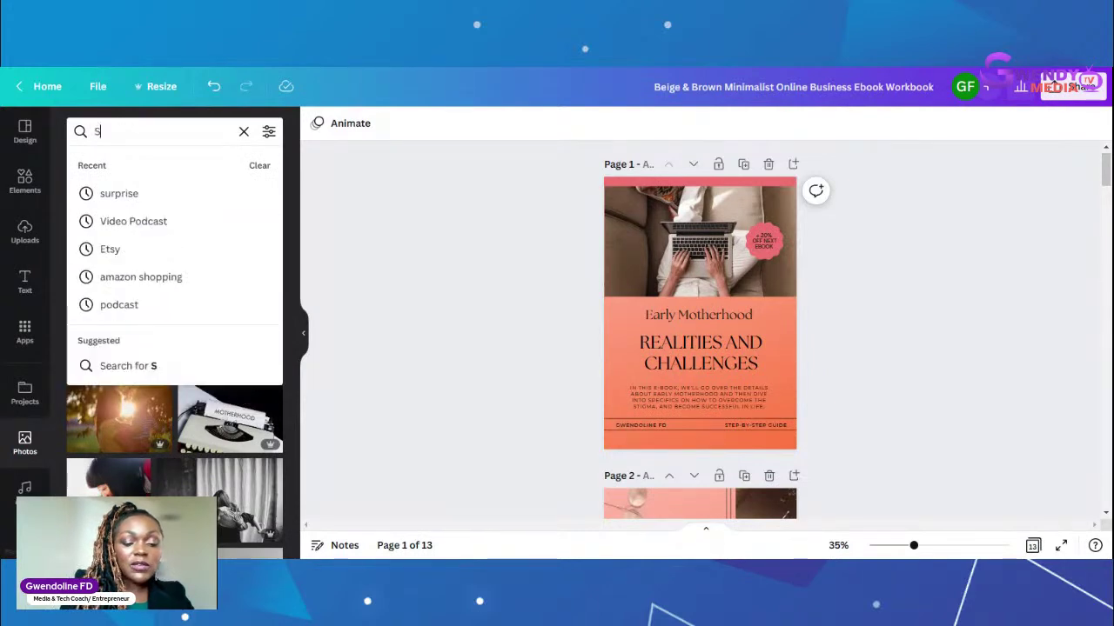
pyautogui.write('AD')
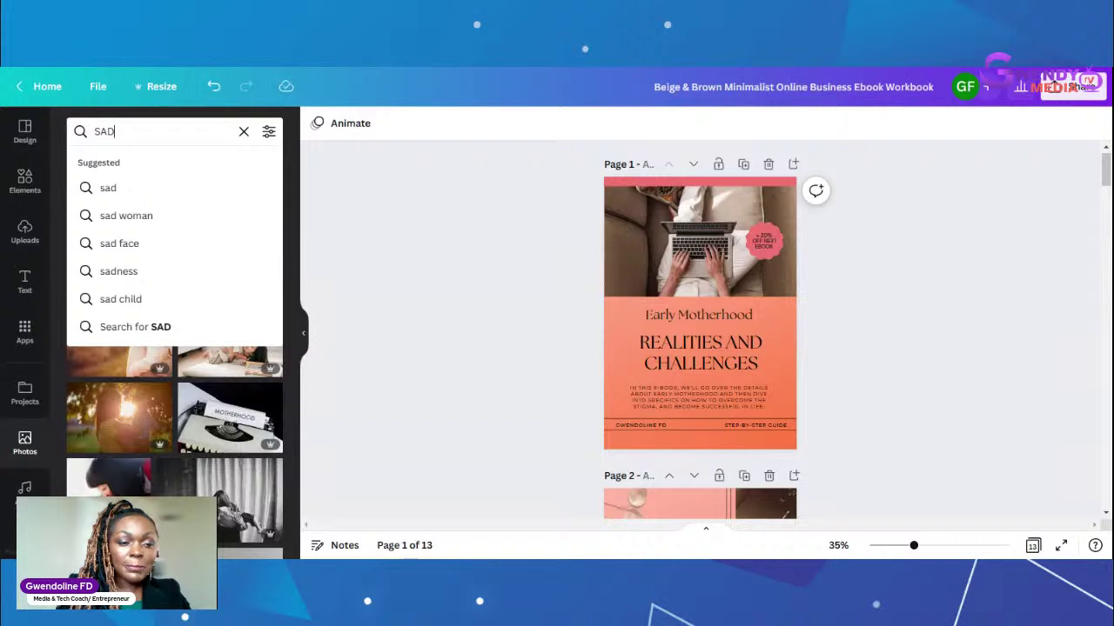
pyautogui.click(162, 220)
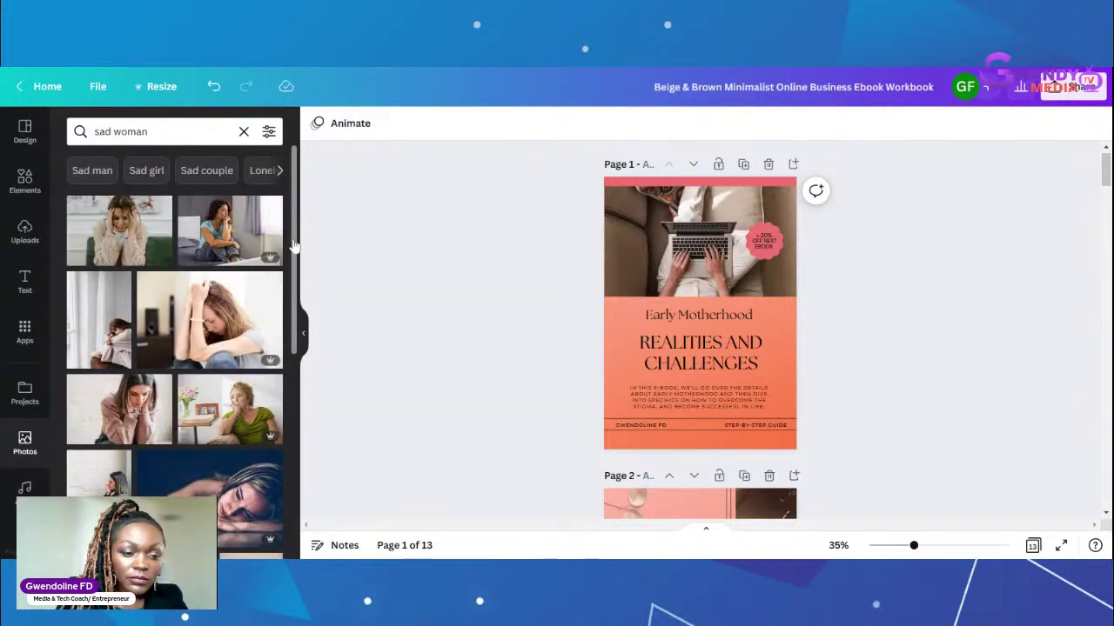
pyautogui.moveTo(295, 240); pyautogui.dragTo(289, 425)
pyautogui.scroll(-2, 285, 443)
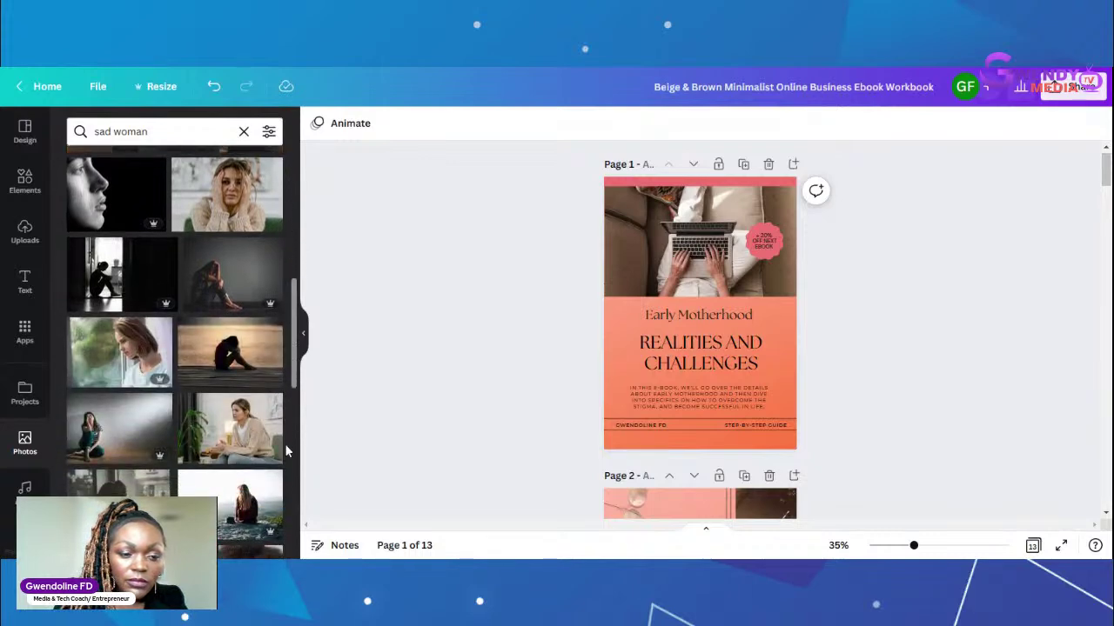
pyautogui.scroll(-3, 285, 444)
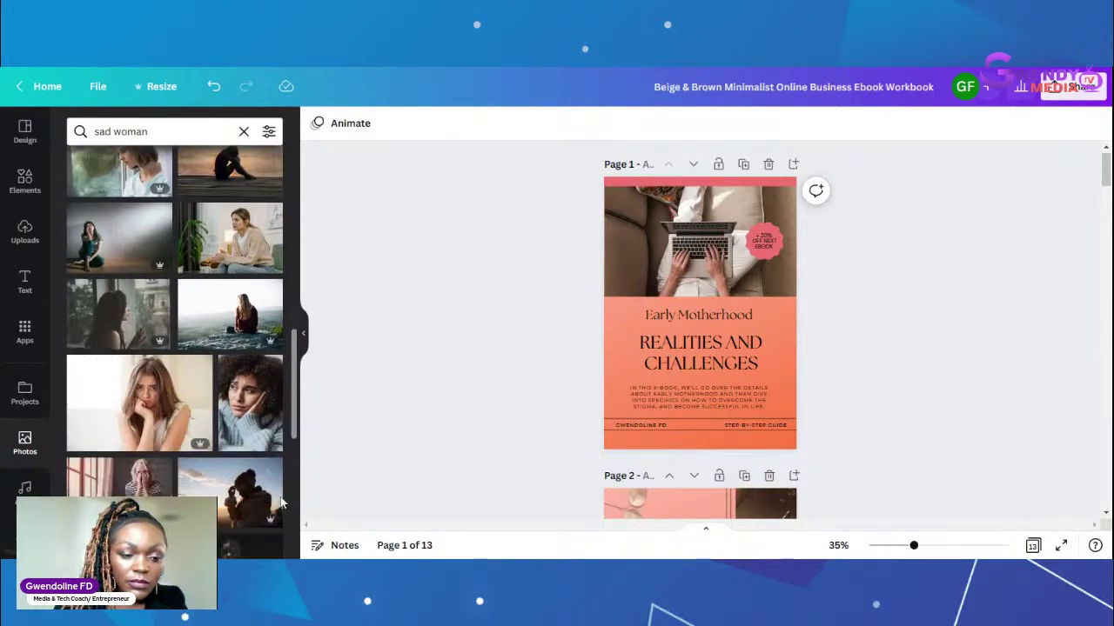
pyautogui.scroll(-4, 281, 505)
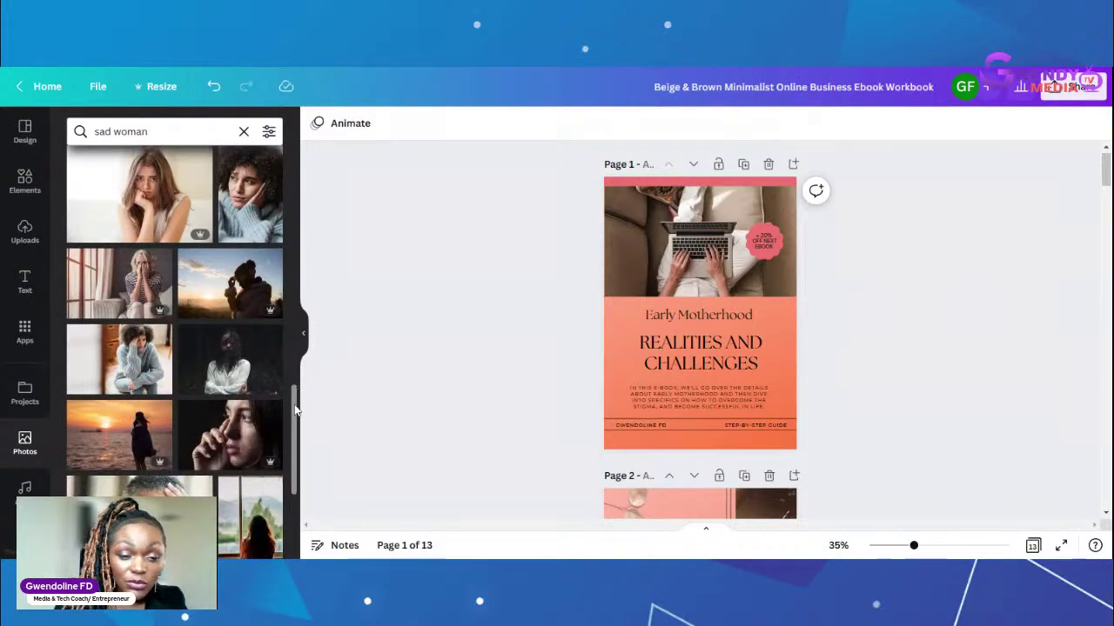
pyautogui.scroll(-3, 293, 413)
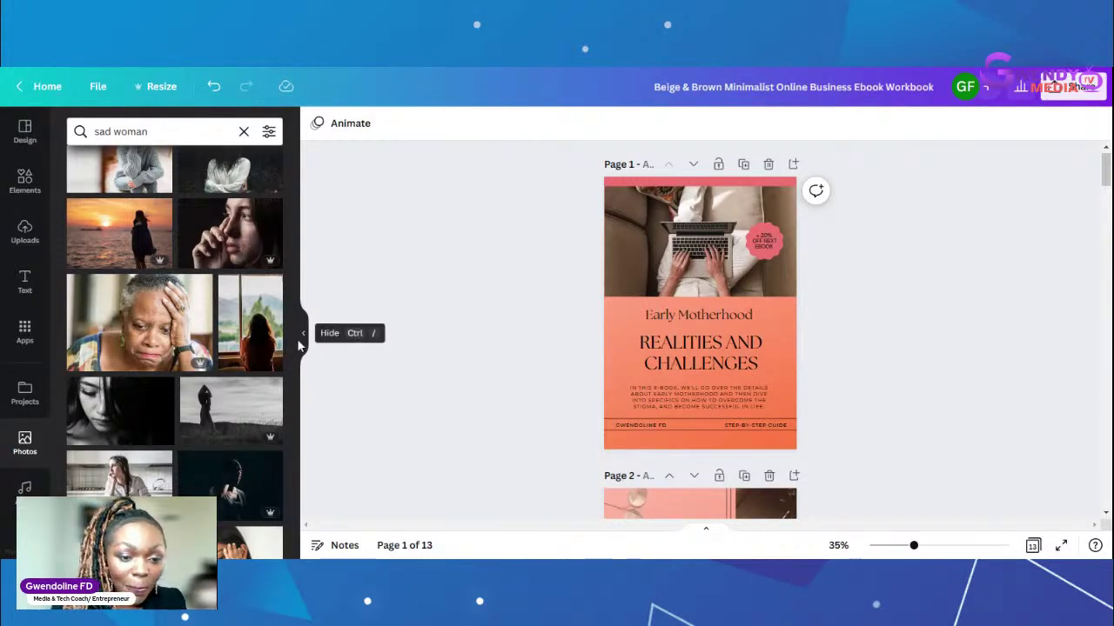
pyautogui.moveTo(295, 388); pyautogui.dragTo(295, 462)
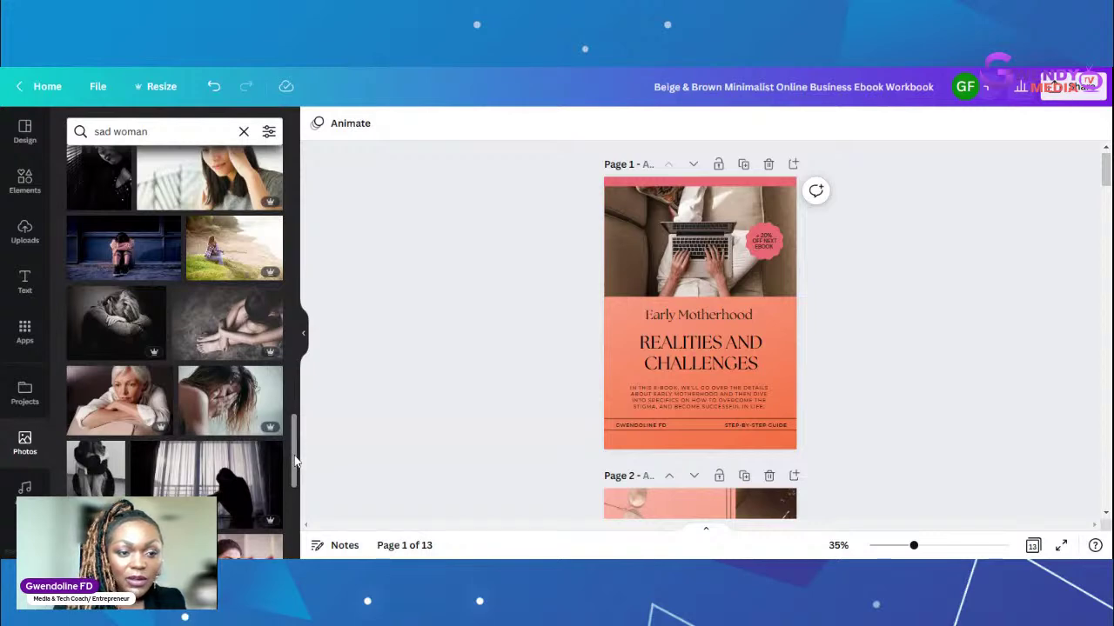
# Step: Refine the photo search to "sad woman carrying baby" and look through the results for a cover image
pyautogui.click(156, 131)
pyautogui.write('C')
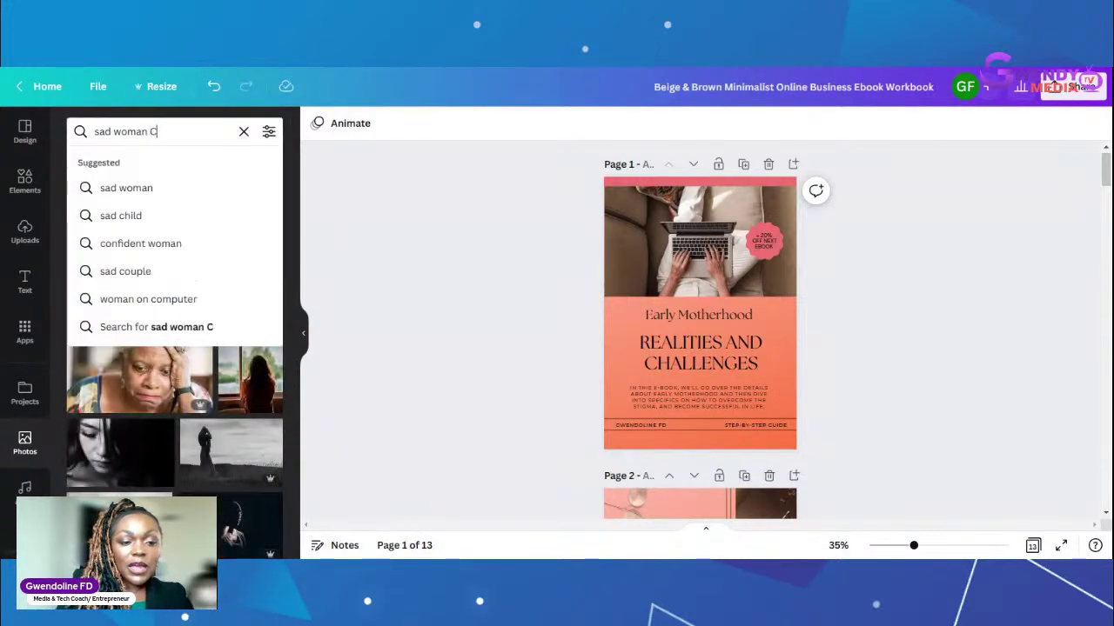
pyautogui.press('BackSpace')
pyautogui.write('ca')
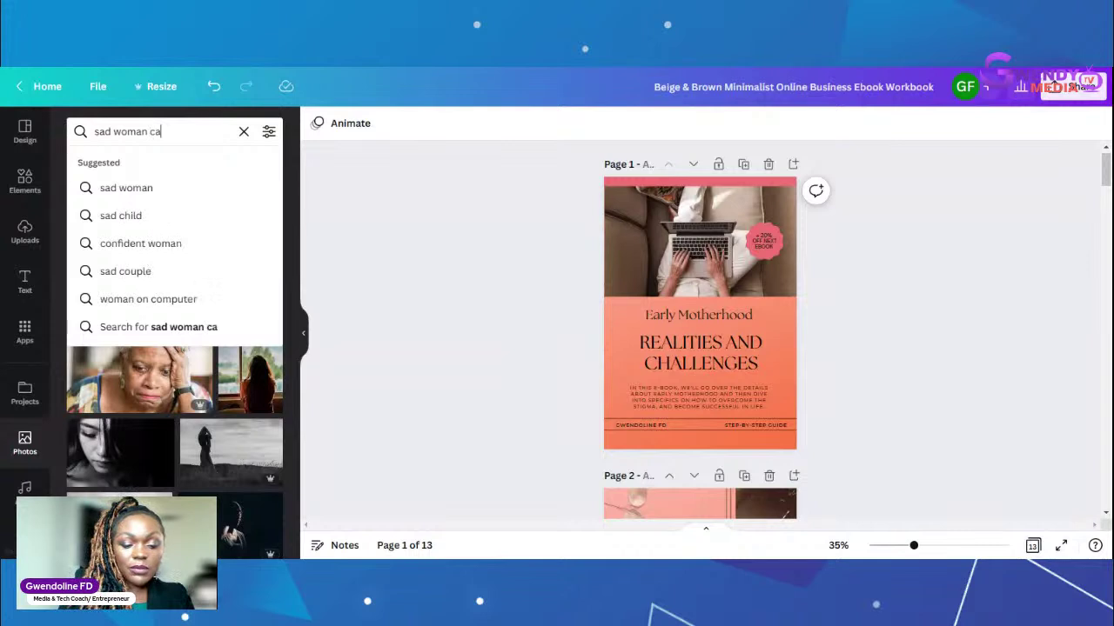
pyautogui.write('rrying ')
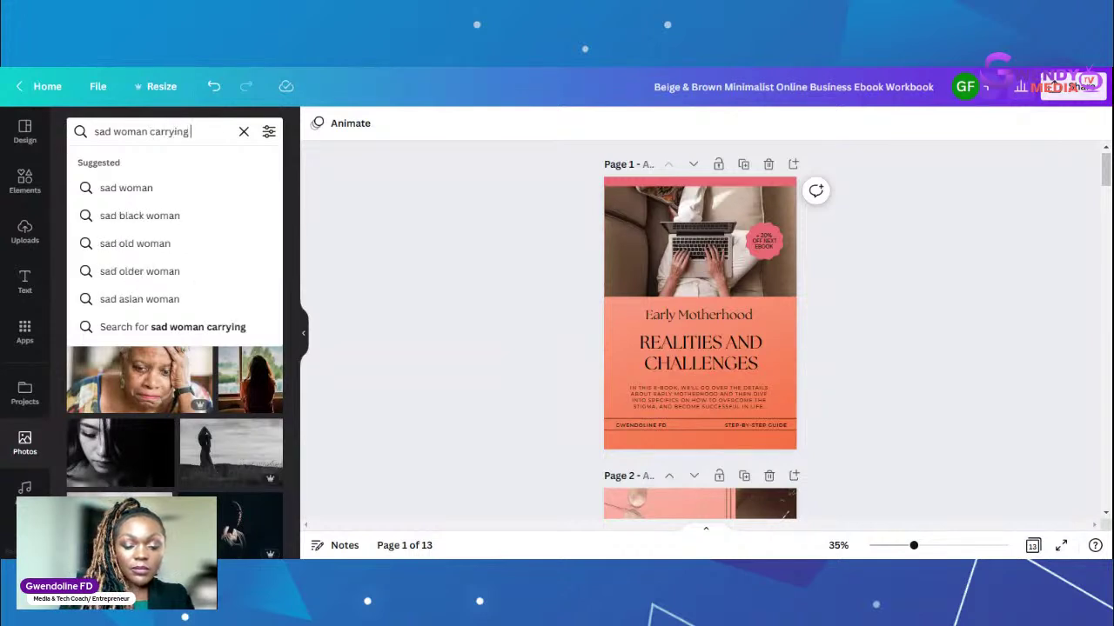
pyautogui.write('baby')
pyautogui.press('Return')
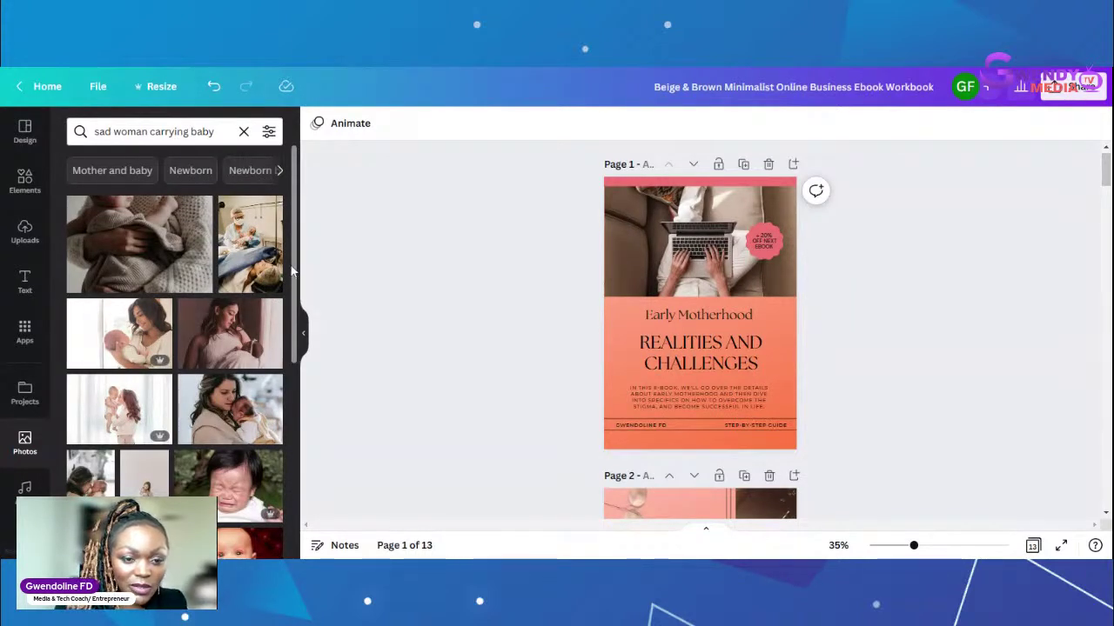
pyautogui.scroll(-1, 295, 272)
pyautogui.moveTo(295, 273); pyautogui.dragTo(297, 531)
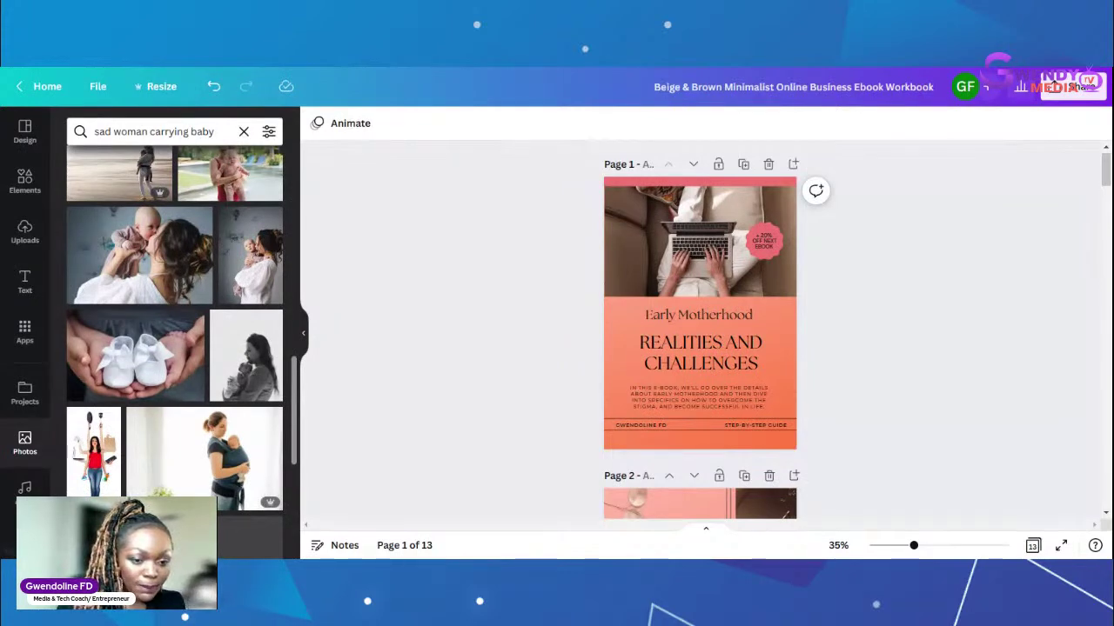
pyautogui.scroll(-5, 289, 498)
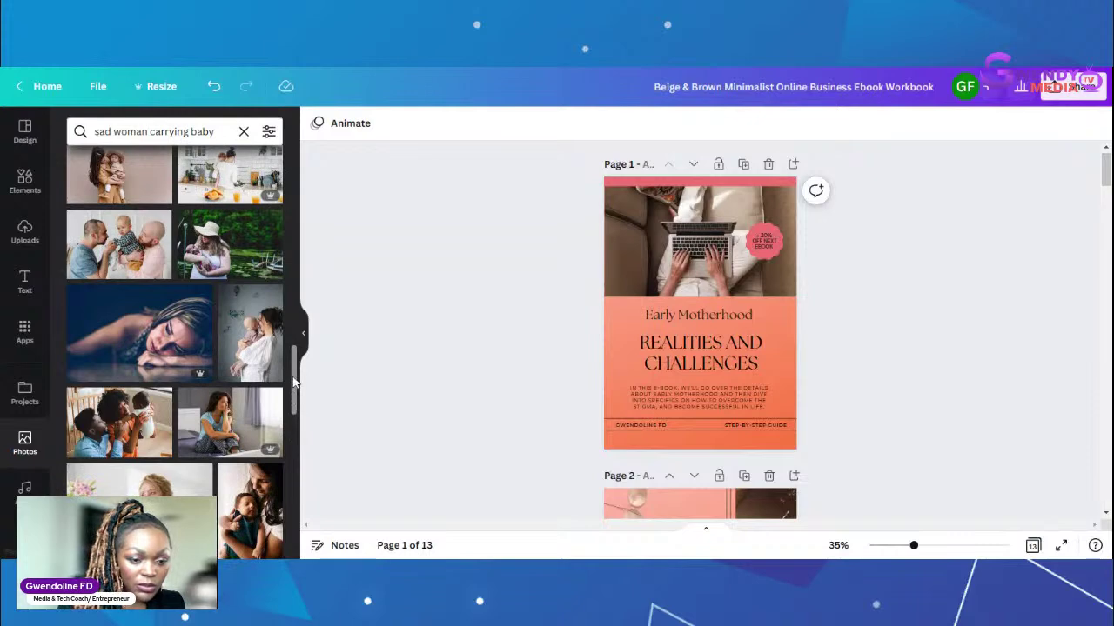
pyautogui.moveTo(294, 383); pyautogui.dragTo(296, 487)
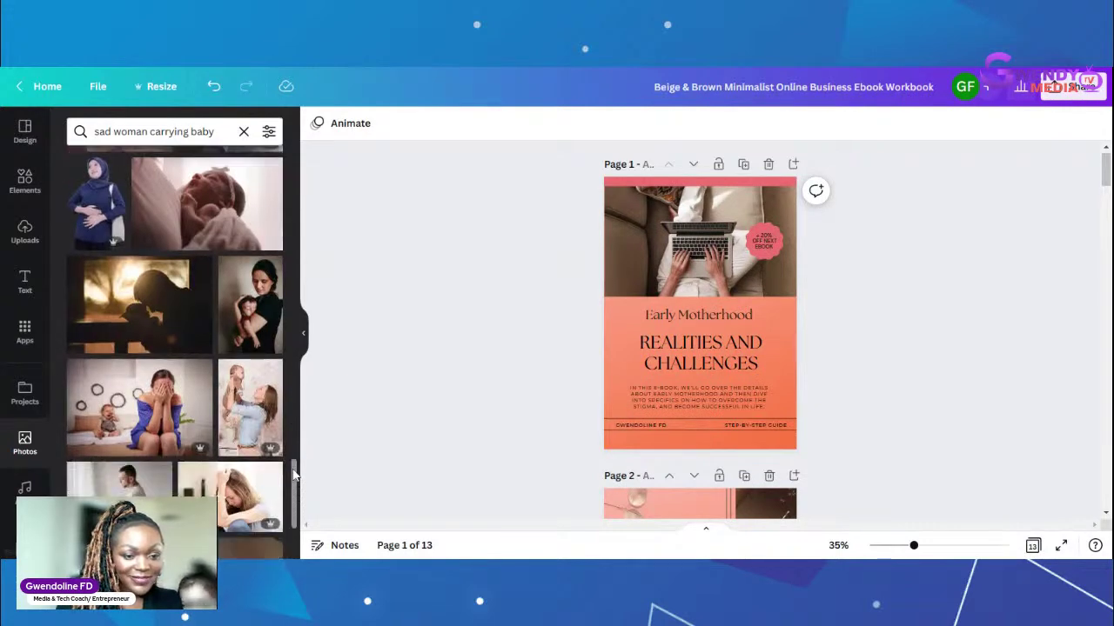
pyautogui.moveTo(294, 472); pyautogui.dragTo(294, 531)
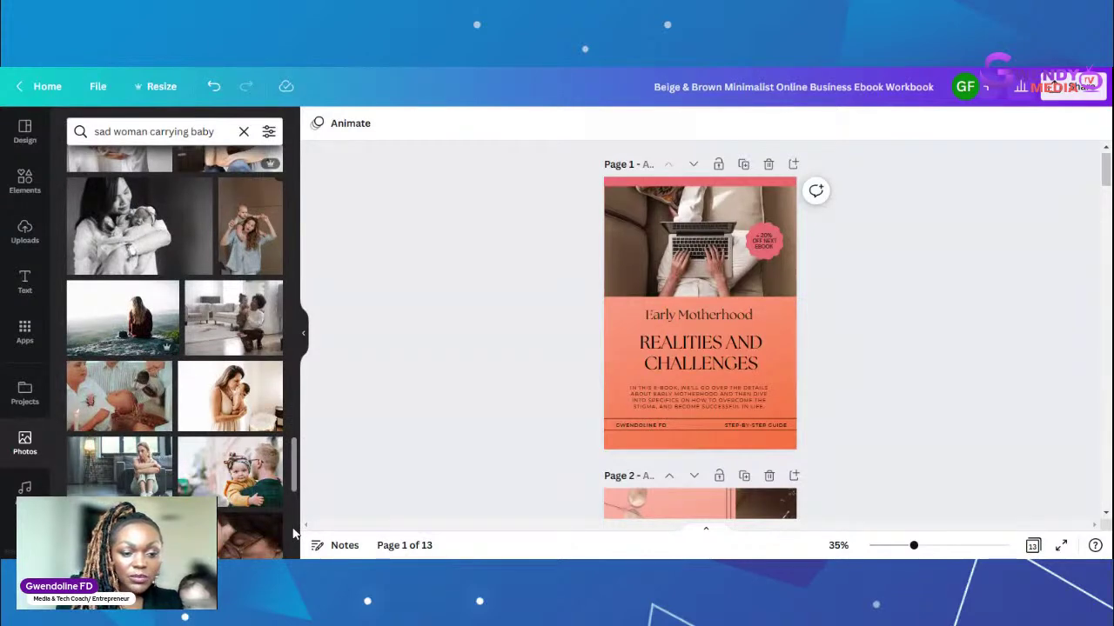
pyautogui.scroll(-10, 293, 532)
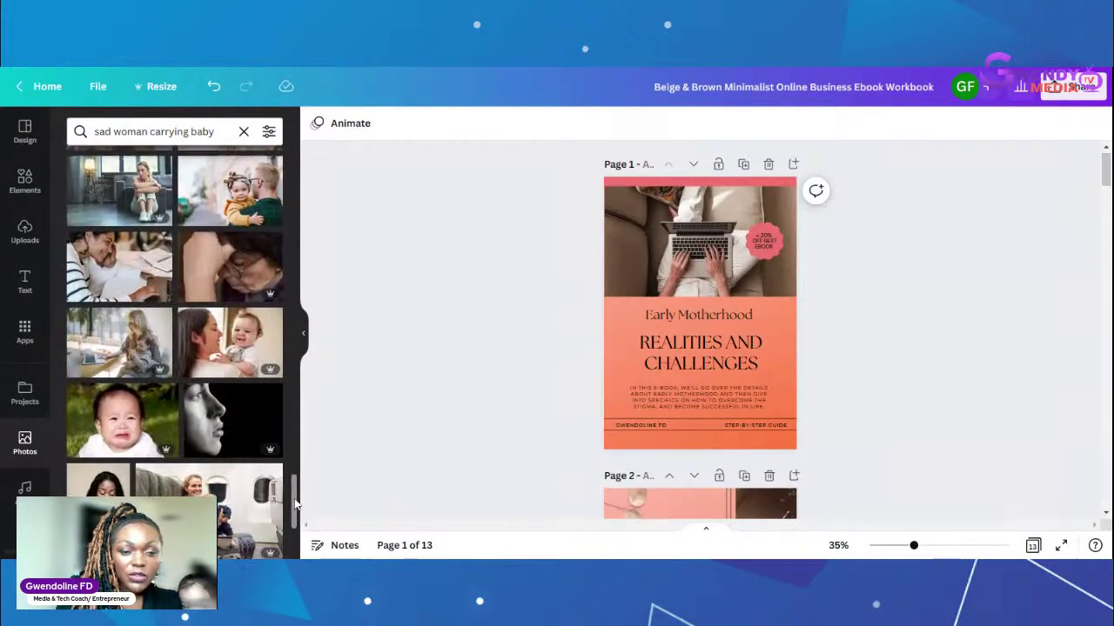
pyautogui.moveTo(296, 517); pyautogui.dragTo(295, 524)
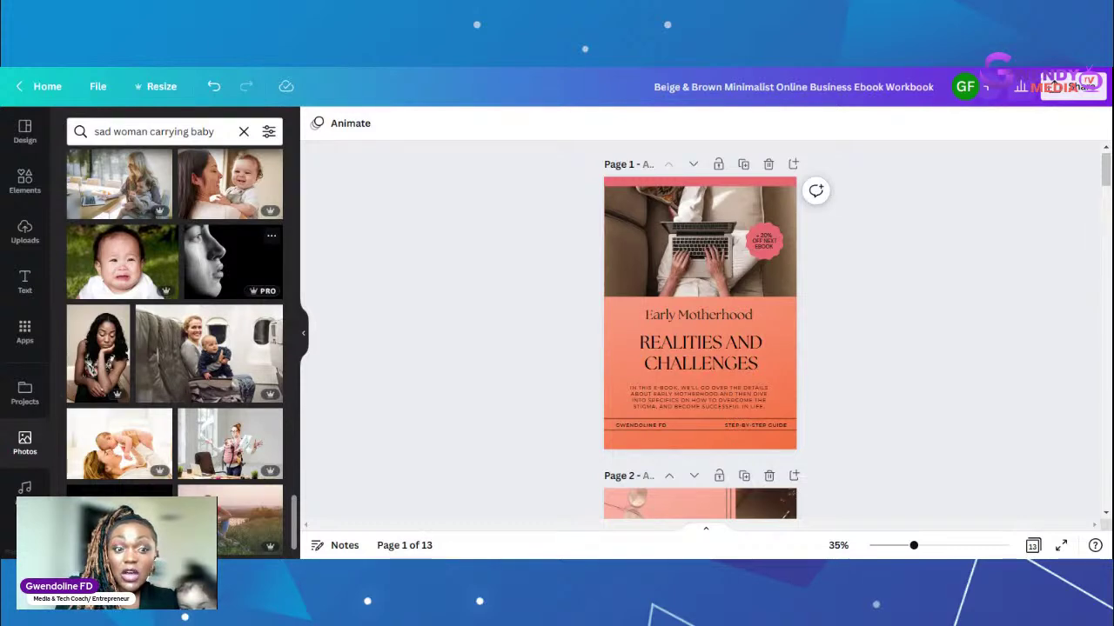
# Step: Replace the cover's laptop photo with the black-and-white close-up of a crying face and extend the photo frame slightly downward
pyautogui.moveTo(221, 268); pyautogui.dragTo(330, 288)
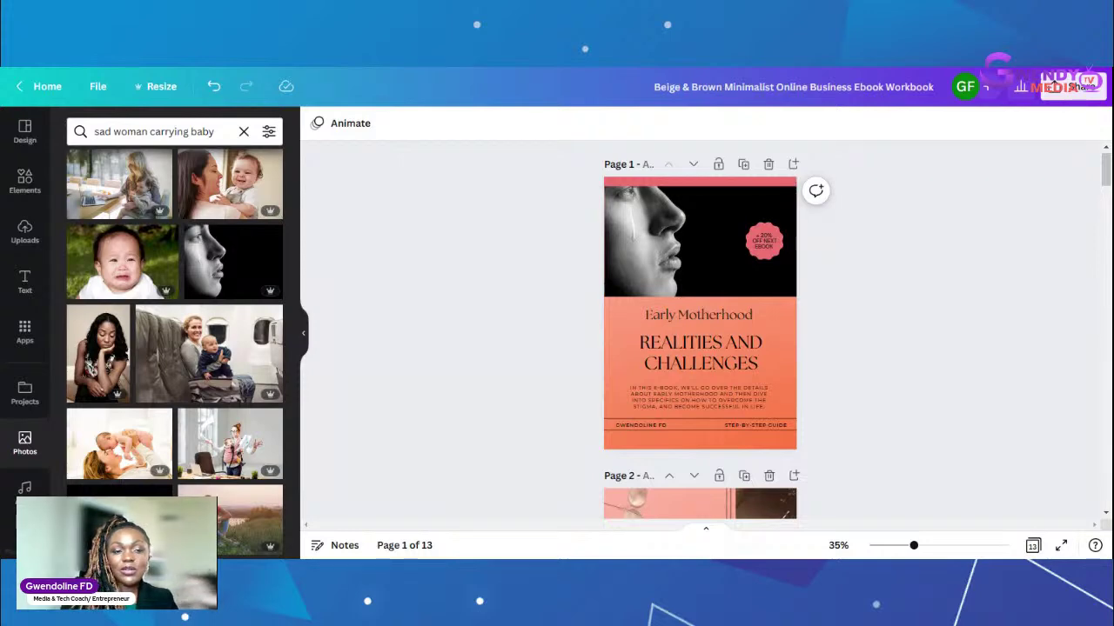
pyautogui.click(718, 277)
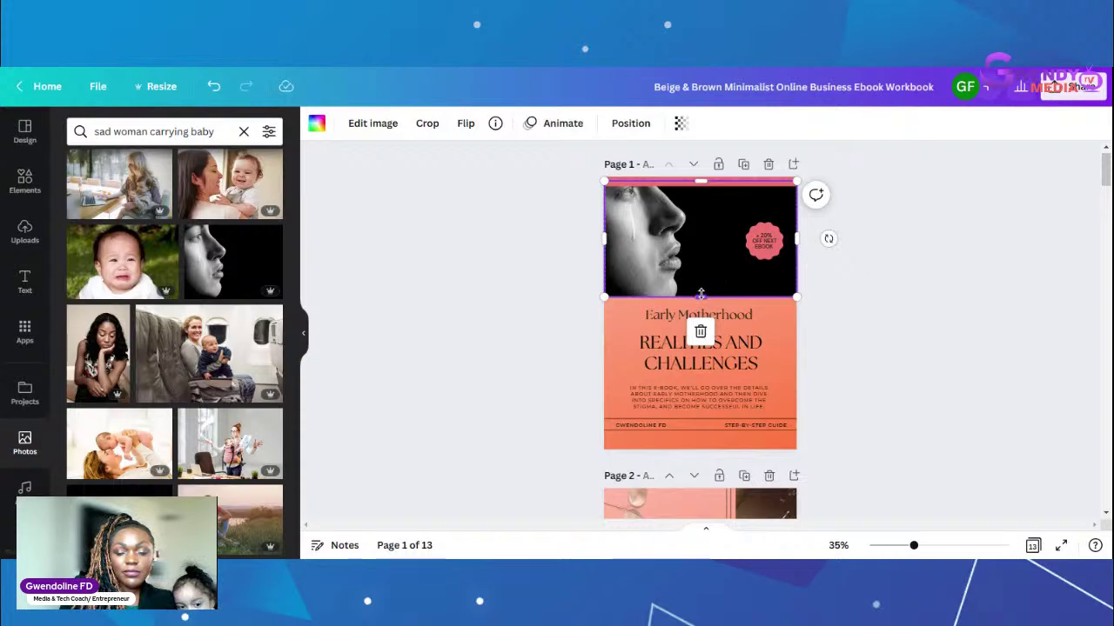
pyautogui.moveTo(701, 297); pyautogui.dragTo(700, 298)
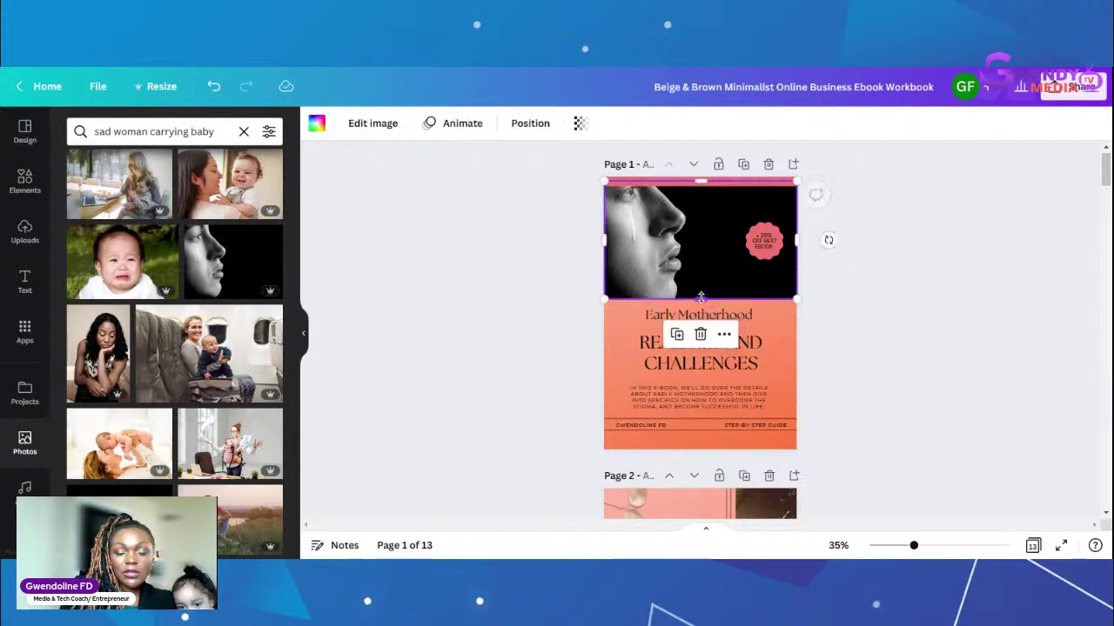
pyautogui.click(887, 270)
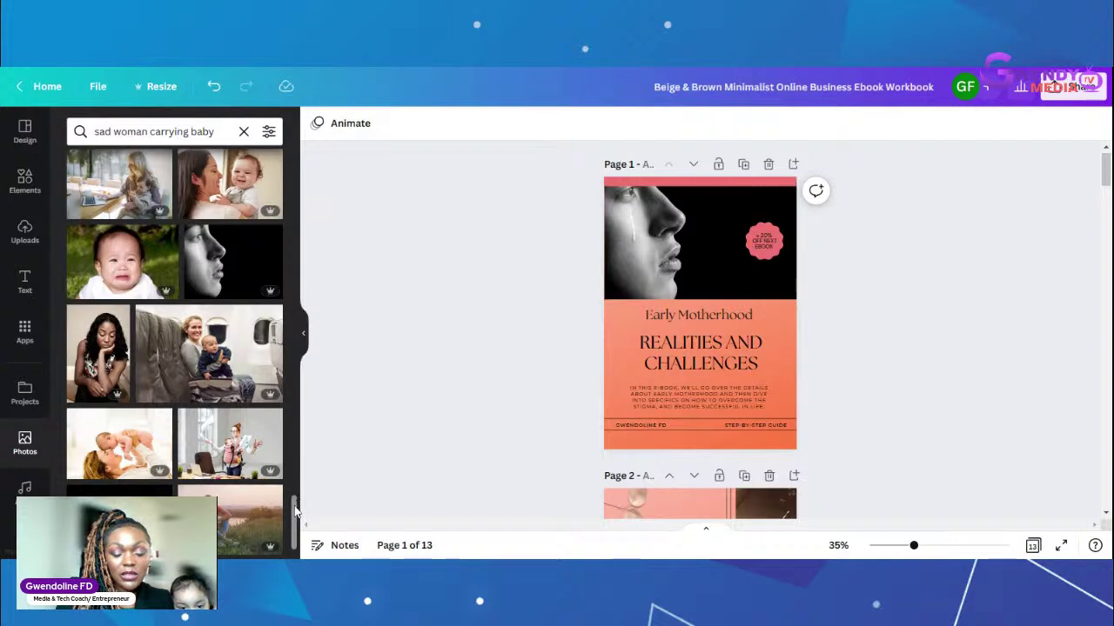
# Step: Replace the crying-face cover photo with the picture of two children wrapped in red cloth from further down the search results
pyautogui.moveTo(294, 512); pyautogui.dragTo(294, 546)
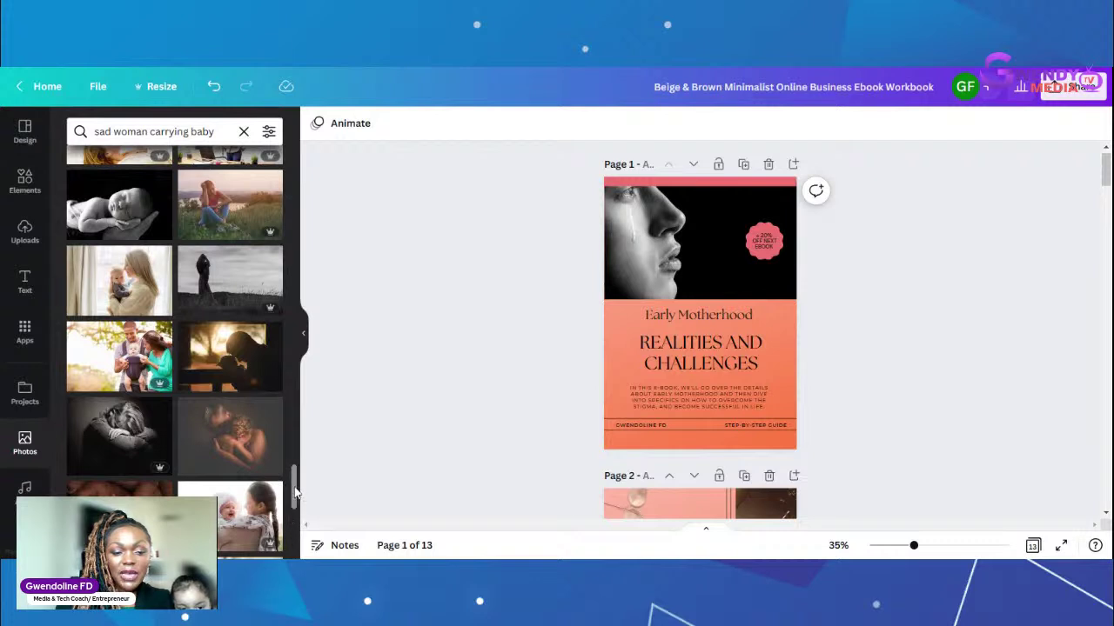
pyautogui.moveTo(294, 492); pyautogui.dragTo(287, 537)
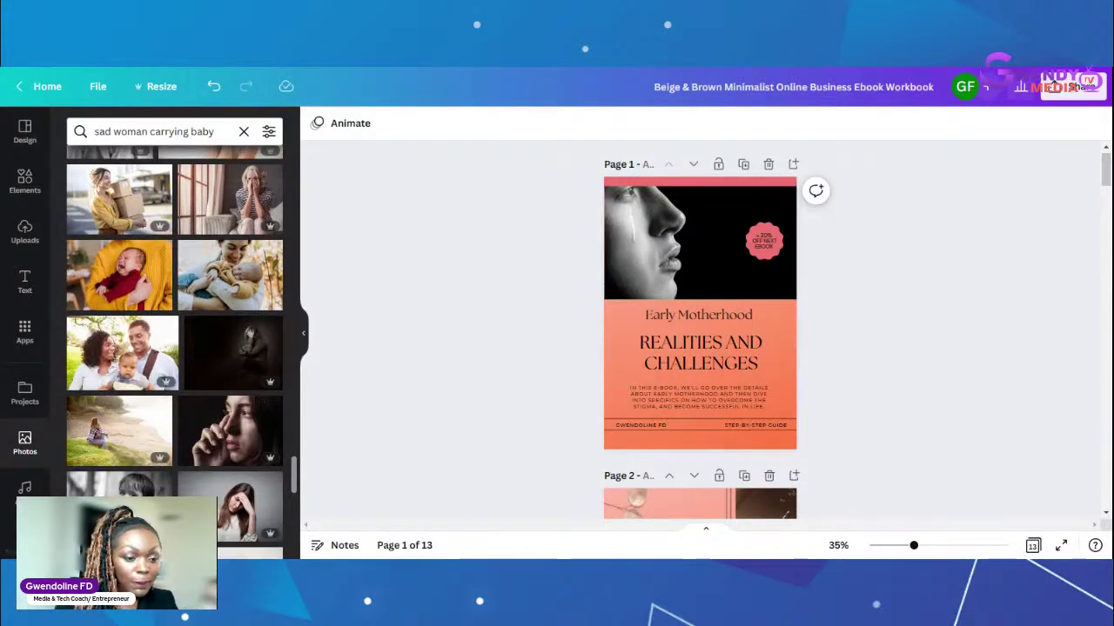
pyautogui.moveTo(295, 480); pyautogui.dragTo(292, 531)
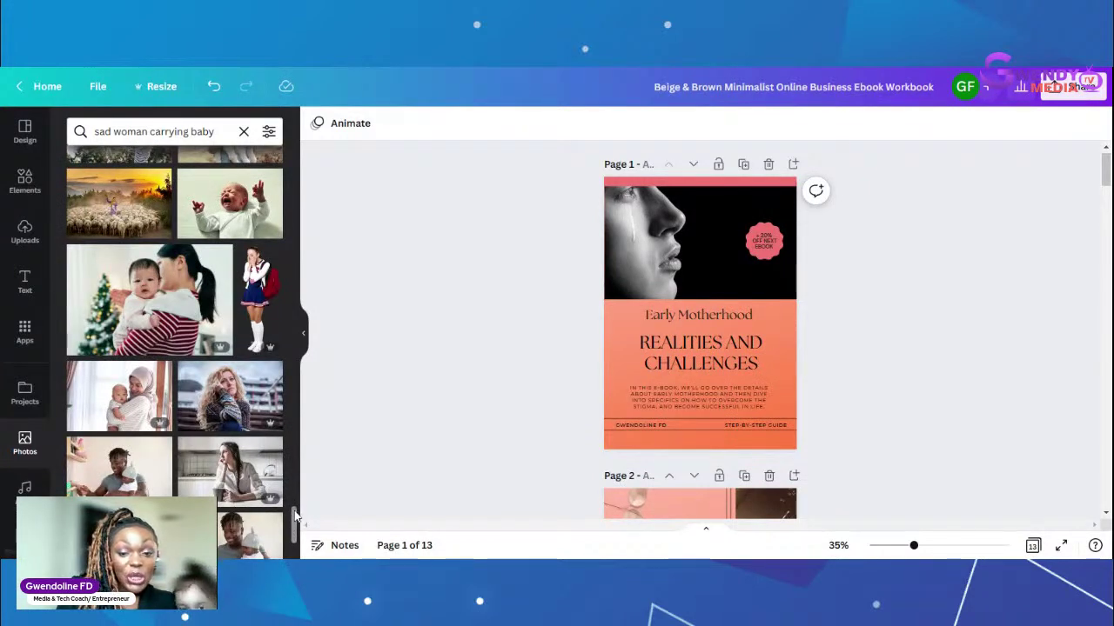
pyautogui.scroll(-5, 294, 522)
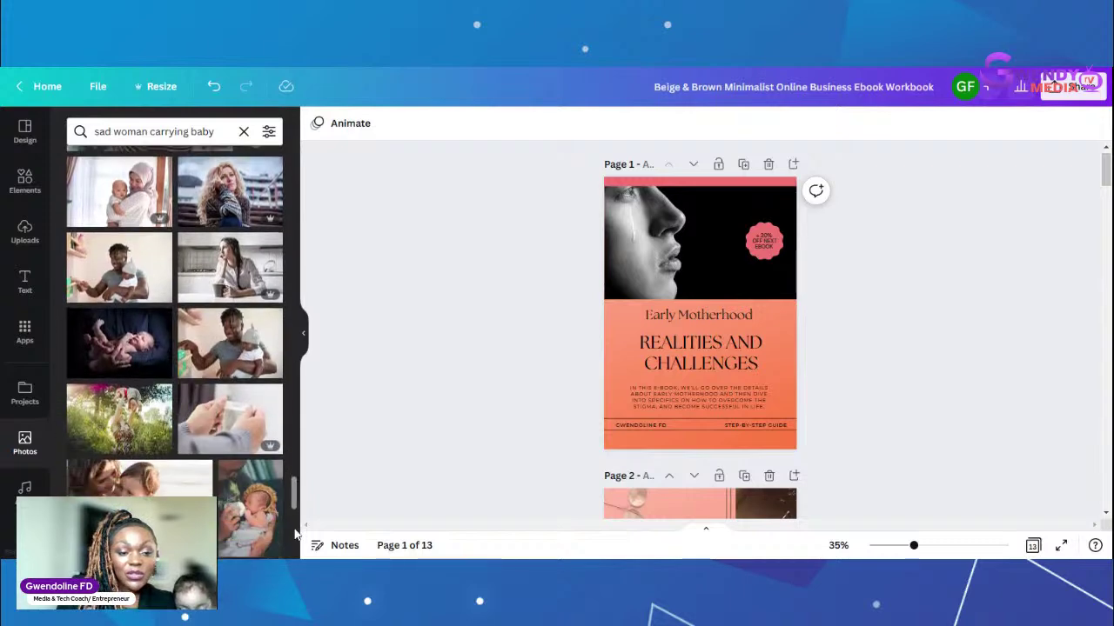
pyautogui.scroll(-5, 295, 534)
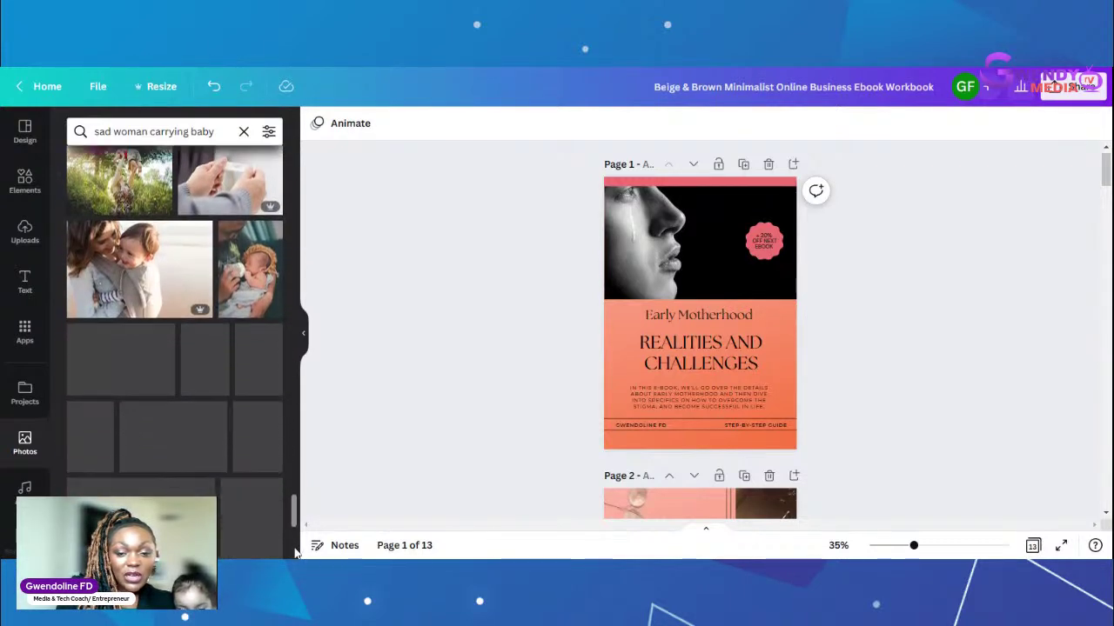
pyautogui.scroll(-2, 296, 553)
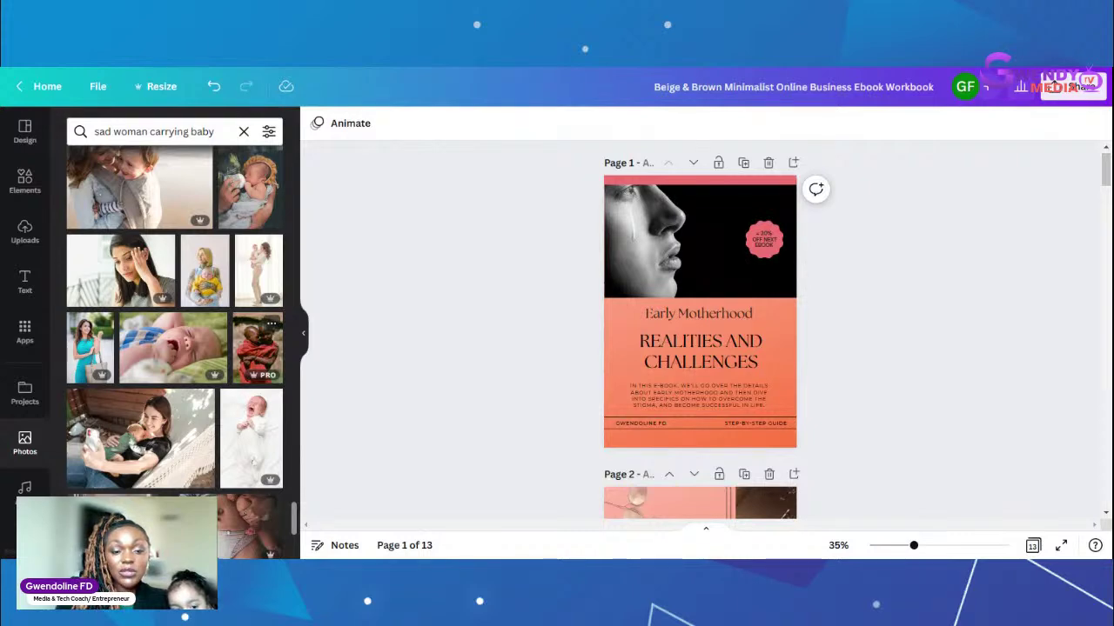
pyautogui.click(663, 229)
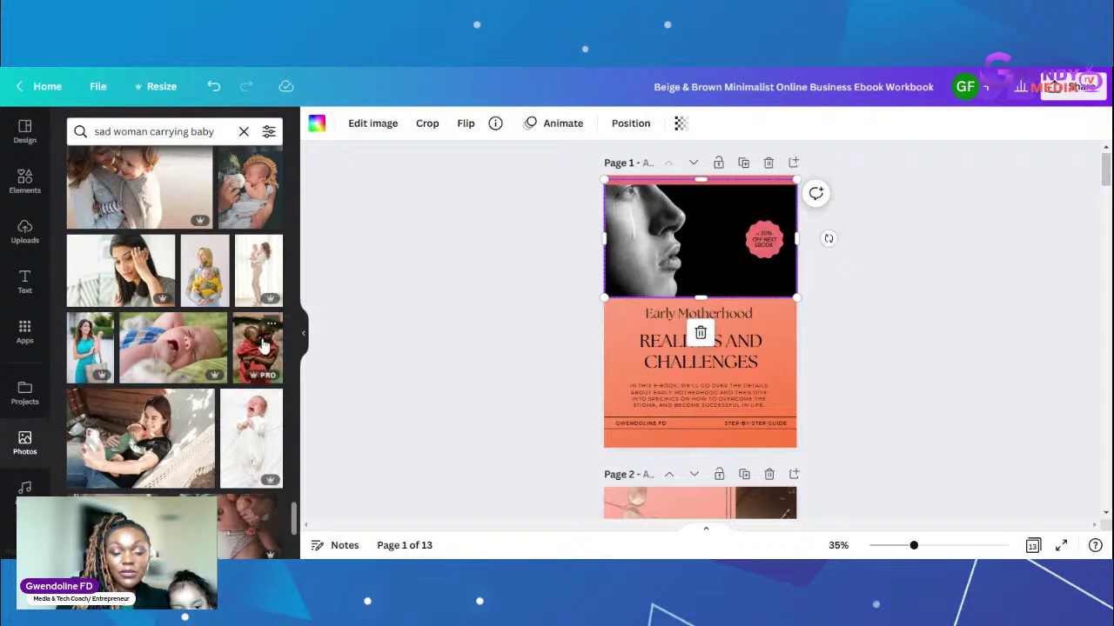
pyautogui.moveTo(263, 345); pyautogui.dragTo(661, 237)
pyautogui.moveTo(309, 335); pyautogui.dragTo(687, 229)
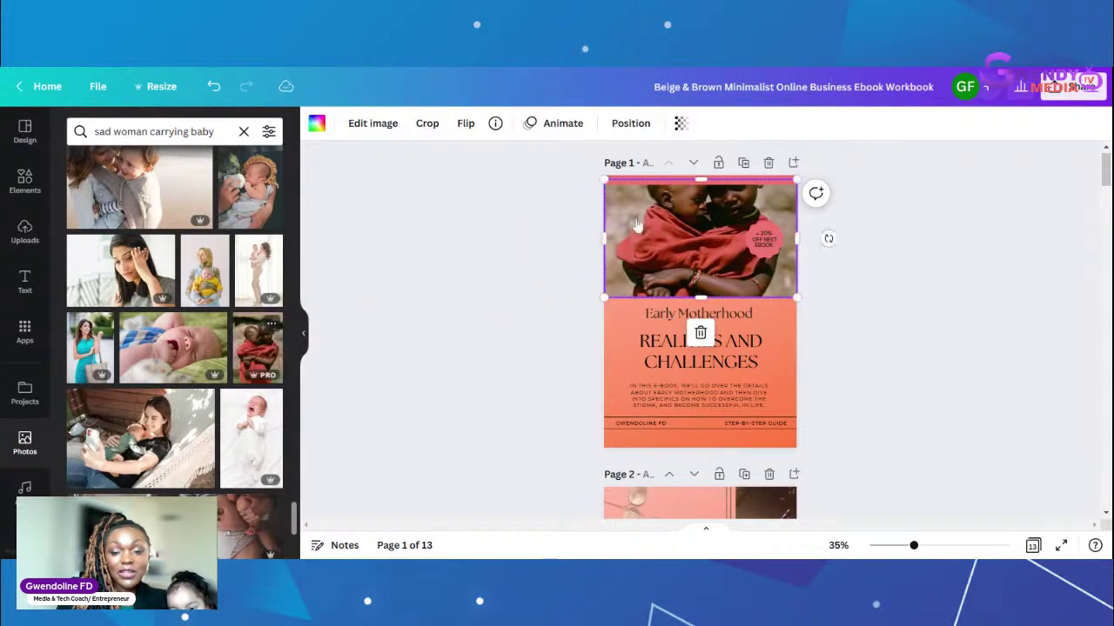
# Step: Shift the cover photo downward inside its frame so both children's faces and more of their heads show
pyautogui.doubleClick(686, 224)
pyautogui.moveTo(686, 223); pyautogui.dragTo(686, 251)
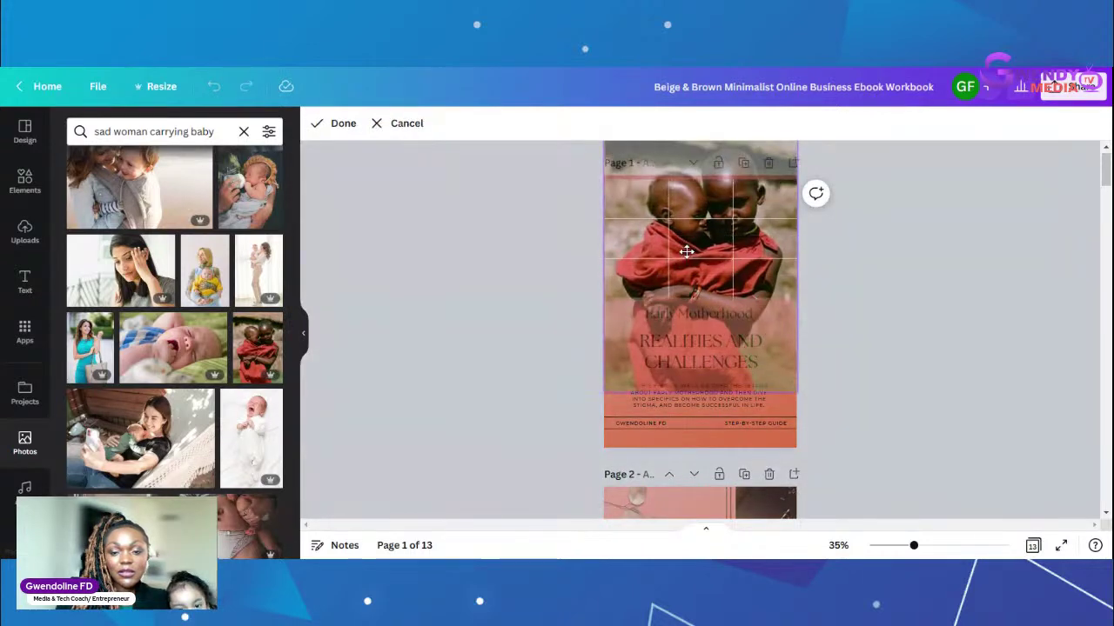
pyautogui.click(484, 283)
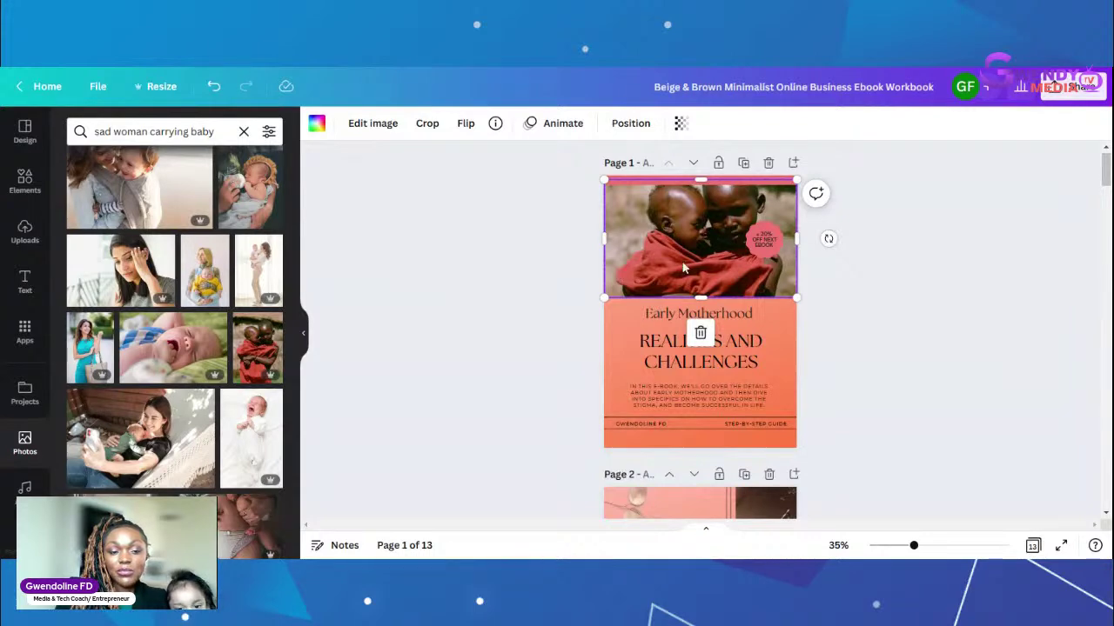
pyautogui.doubleClick(705, 243)
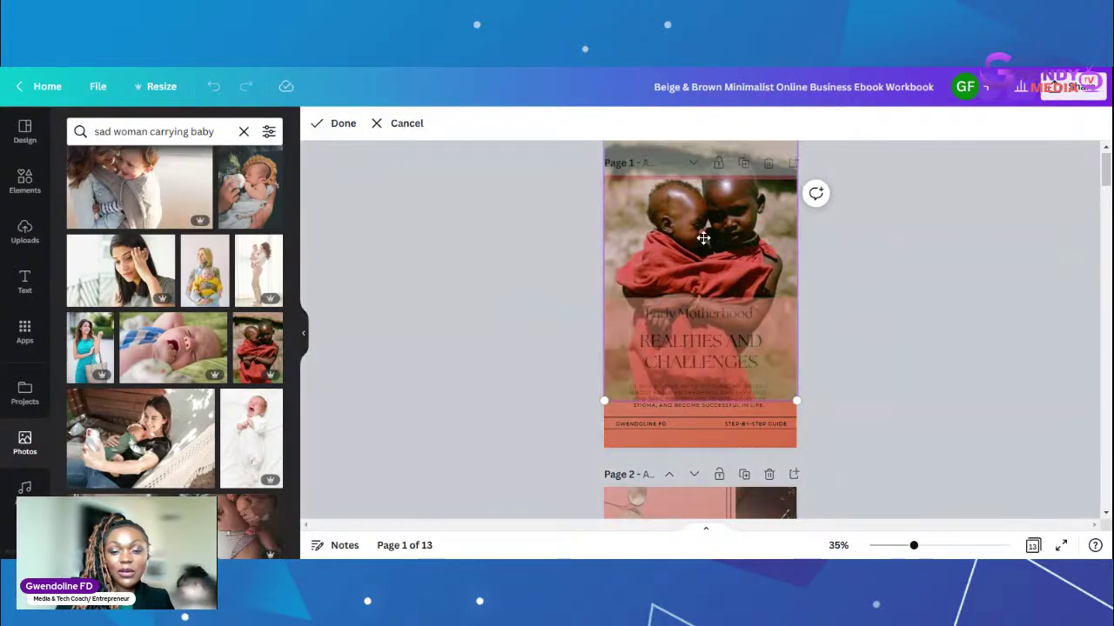
pyautogui.moveTo(705, 243); pyautogui.dragTo(702, 250)
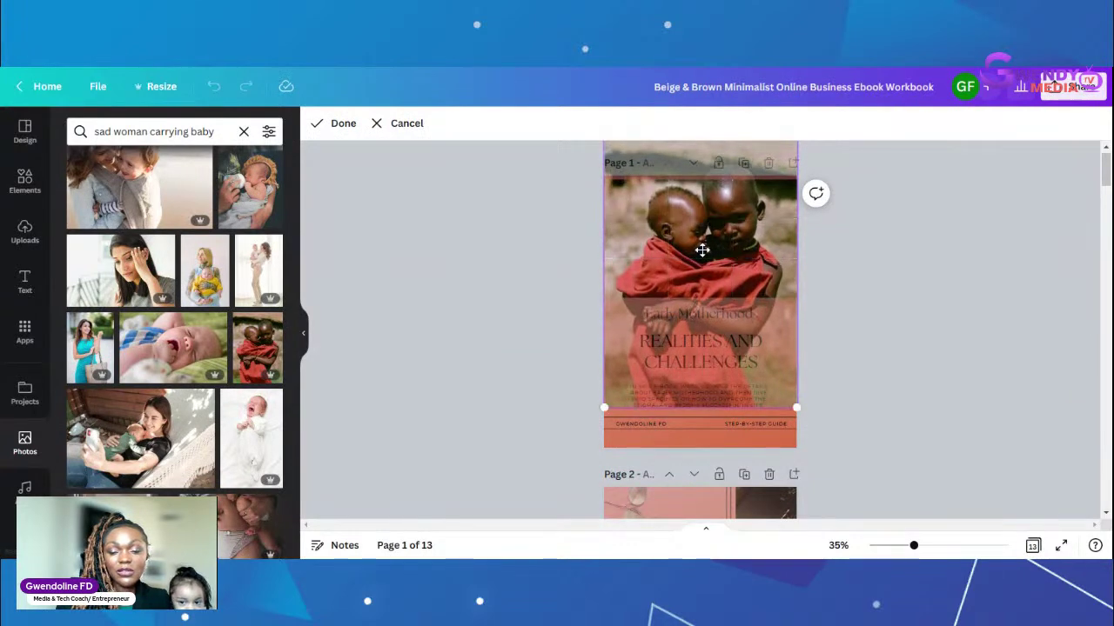
pyautogui.click(496, 253)
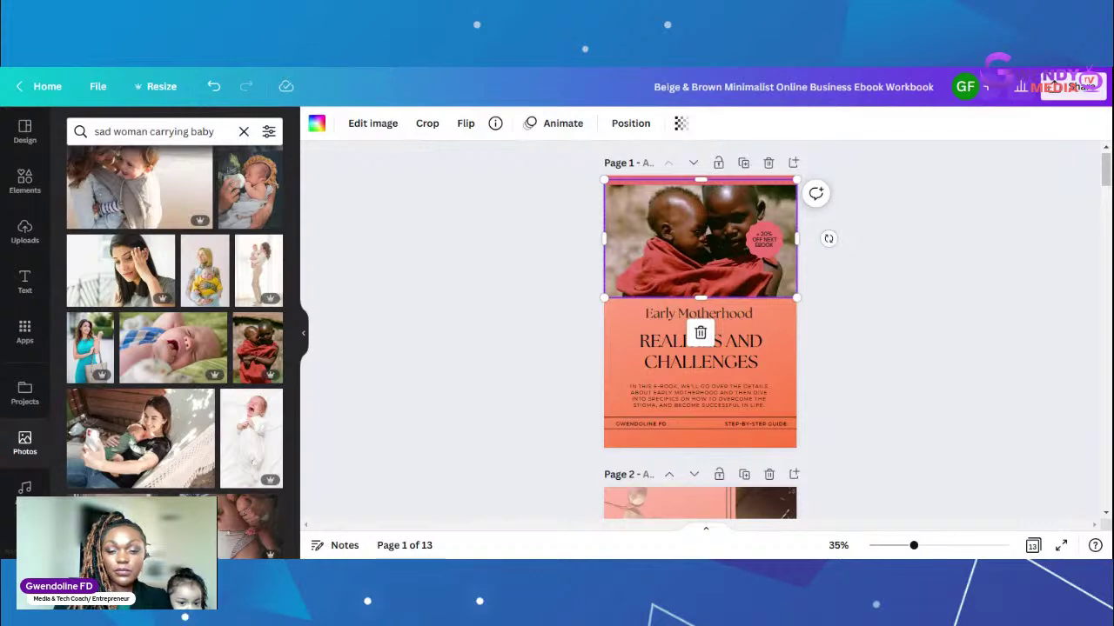
# Step: Move the 20% off next ebook badge down to the lower-right corner of the cover photo, clear of the face
pyautogui.click(460, 298)
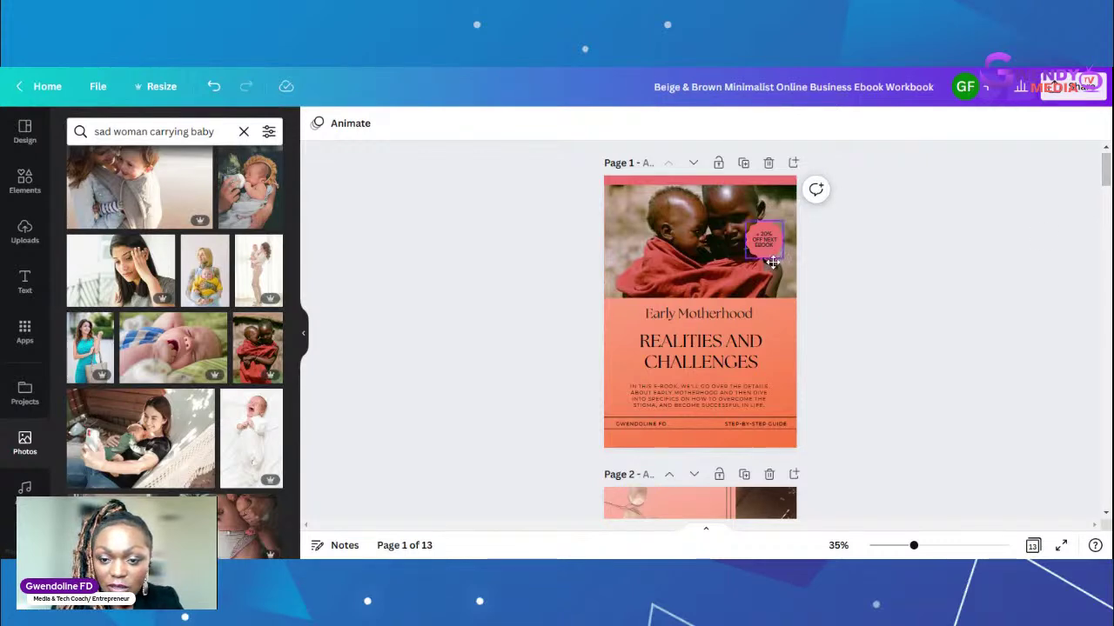
pyautogui.moveTo(773, 251); pyautogui.dragTo(783, 284)
pyautogui.click(926, 253)
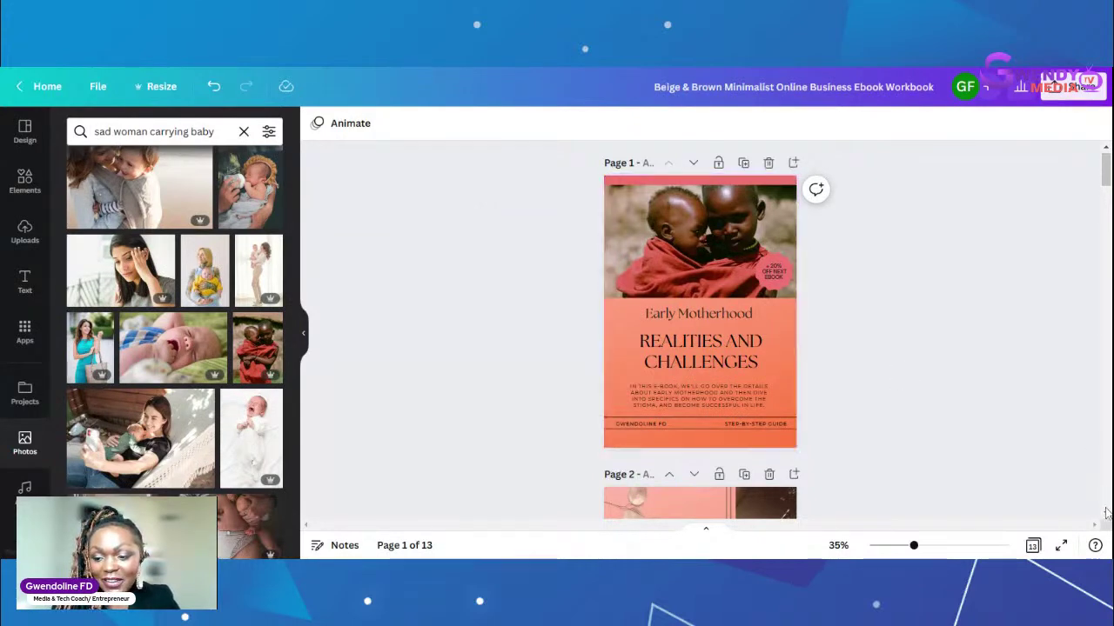
# Step: Delete the leaf picture on page 2 and move the "Table of Contents" heading slightly up and left
pyautogui.scroll(-2, 1105, 515)
pyautogui.scroll(-3, 1106, 515)
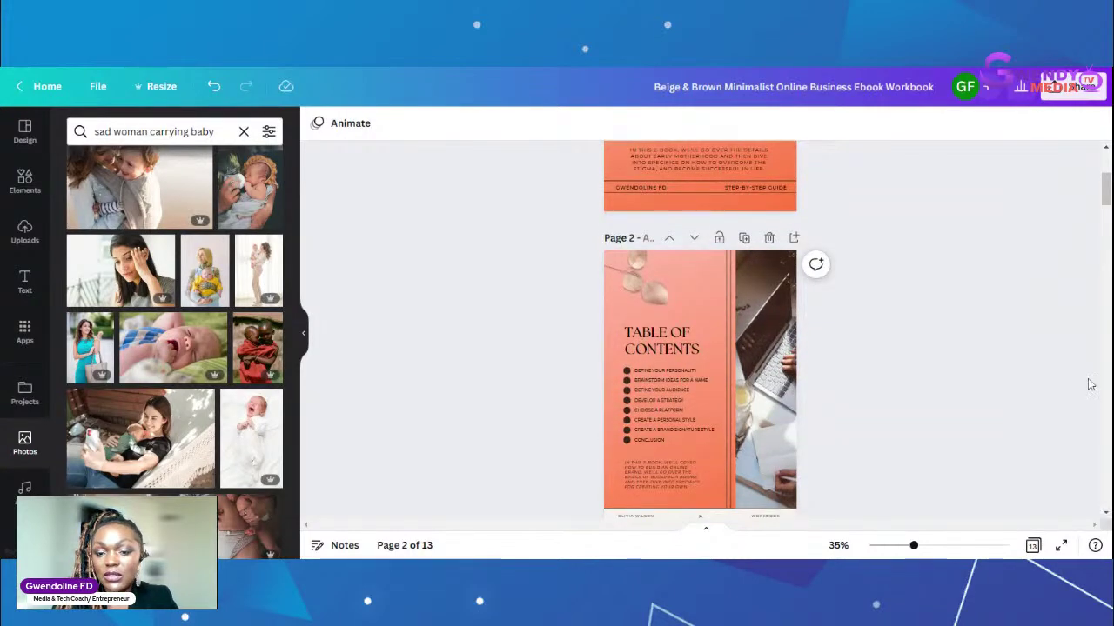
pyautogui.scroll(-1, 1103, 200)
pyautogui.moveTo(1103, 201); pyautogui.dragTo(1103, 201)
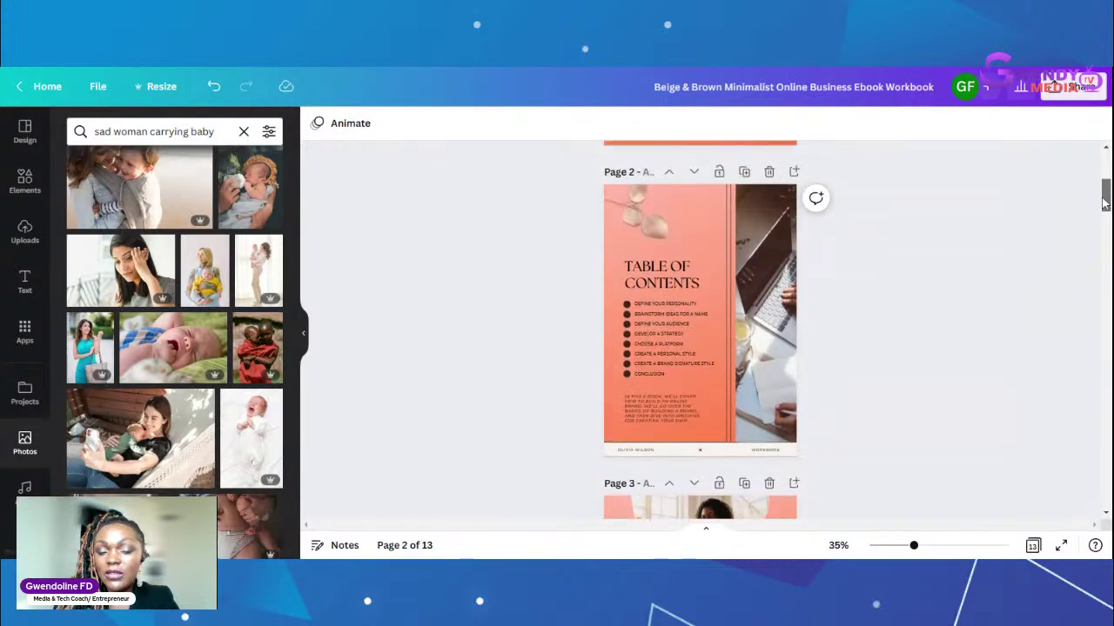
pyautogui.click(641, 232)
pyautogui.click(642, 232)
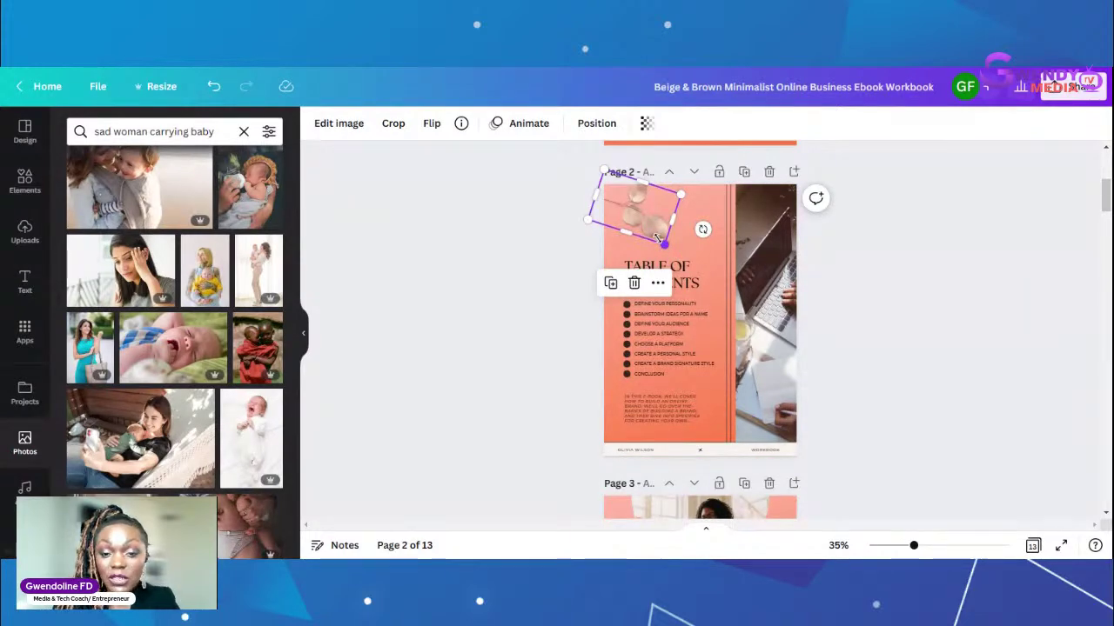
pyautogui.click(634, 283)
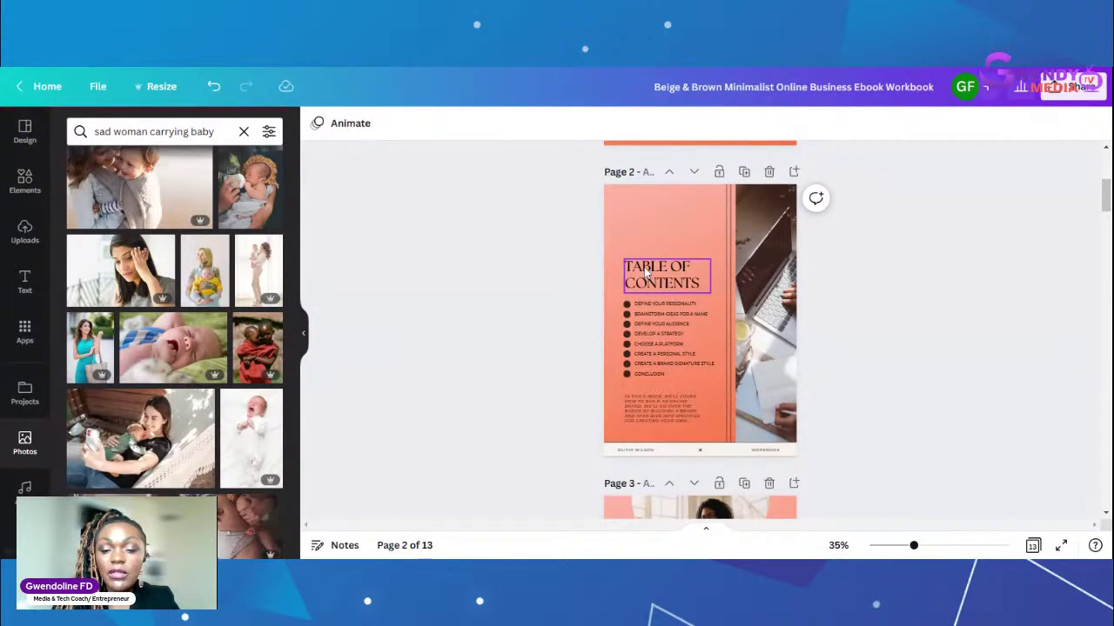
pyautogui.moveTo(646, 272); pyautogui.dragTo(640, 253)
pyautogui.click(901, 237)
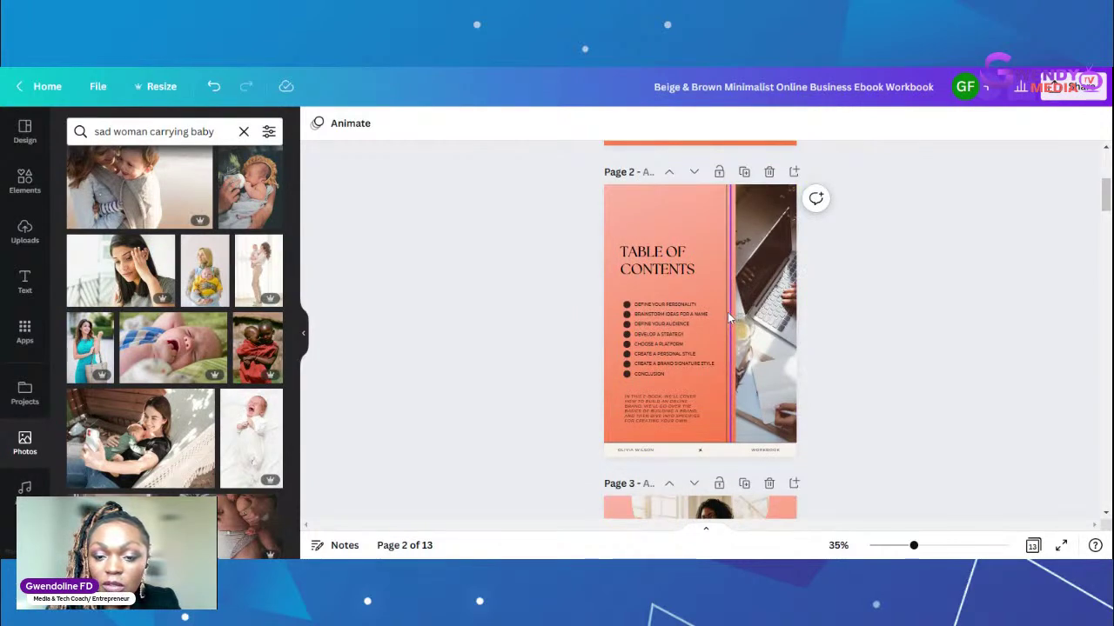
# Step: Move one of page 2's paired vertical lines to the left side of the contents column, level with the page top
pyautogui.moveTo(728, 312); pyautogui.dragTo(716, 312)
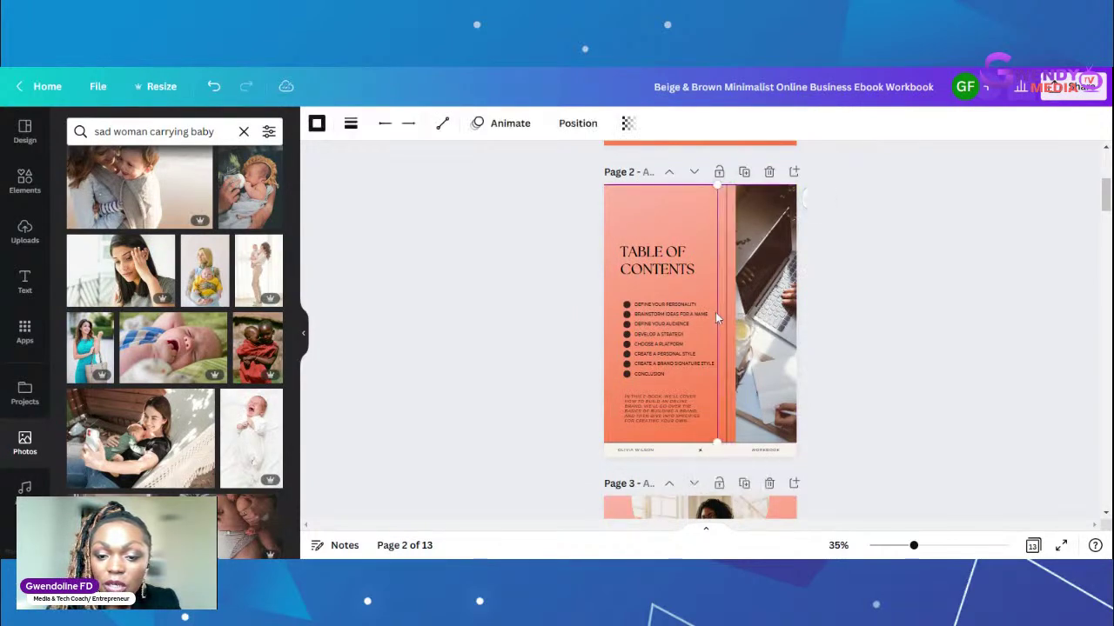
pyautogui.click(865, 296)
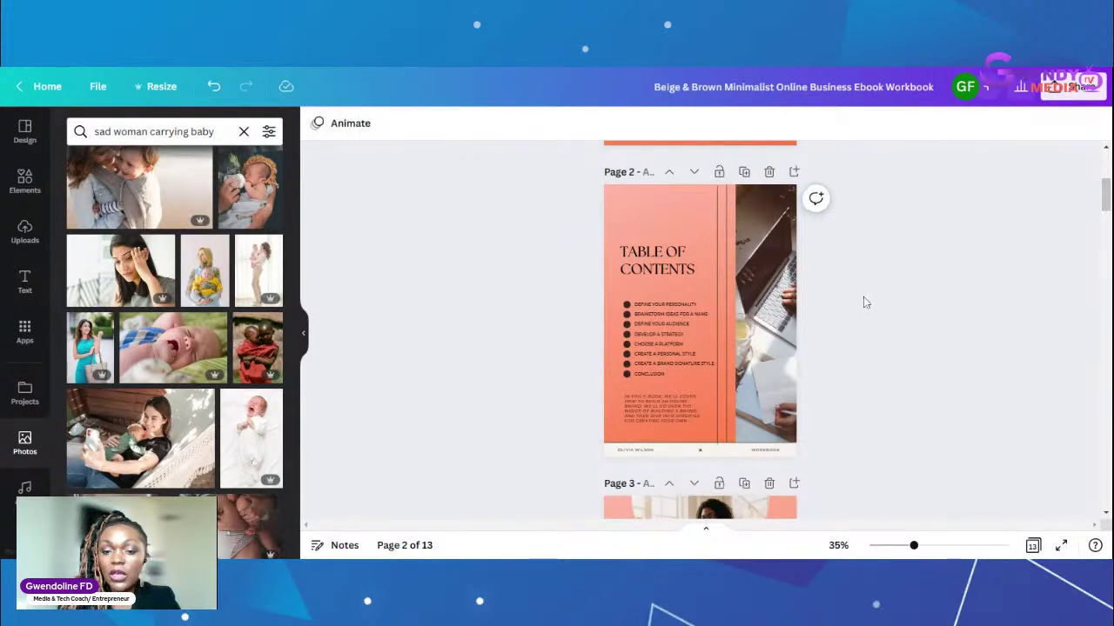
pyautogui.click(725, 309)
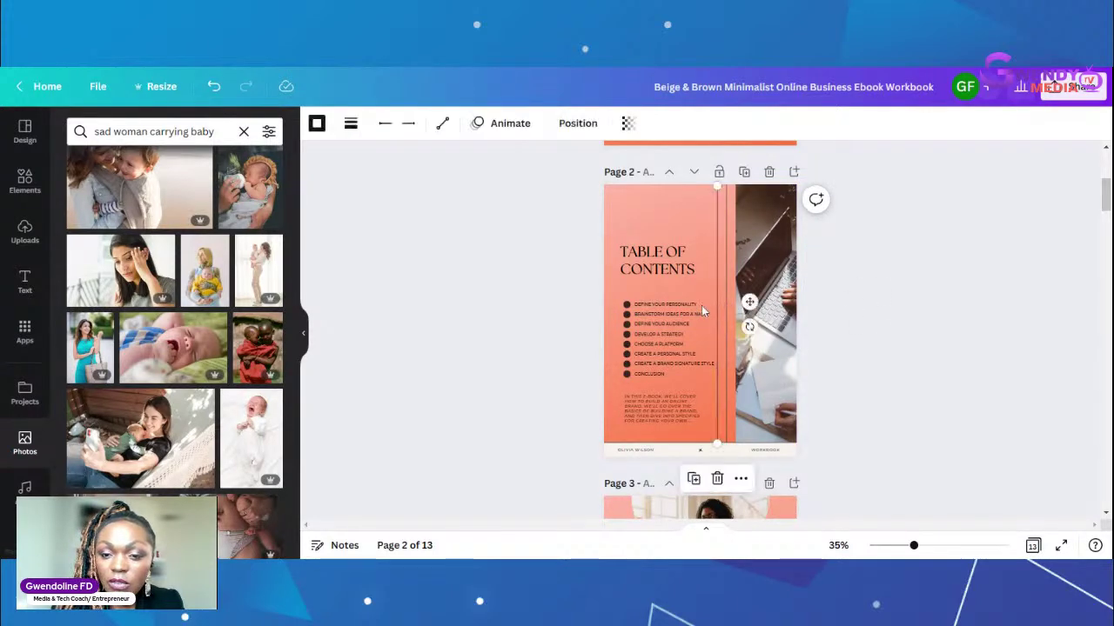
pyautogui.moveTo(701, 306); pyautogui.dragTo(617, 309)
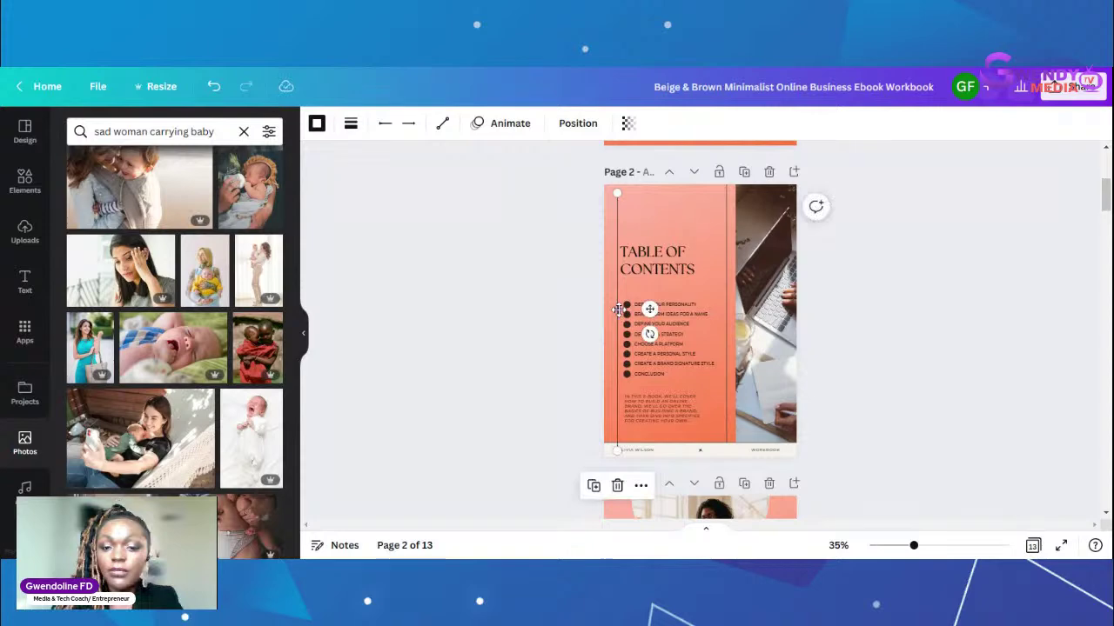
pyautogui.click(953, 265)
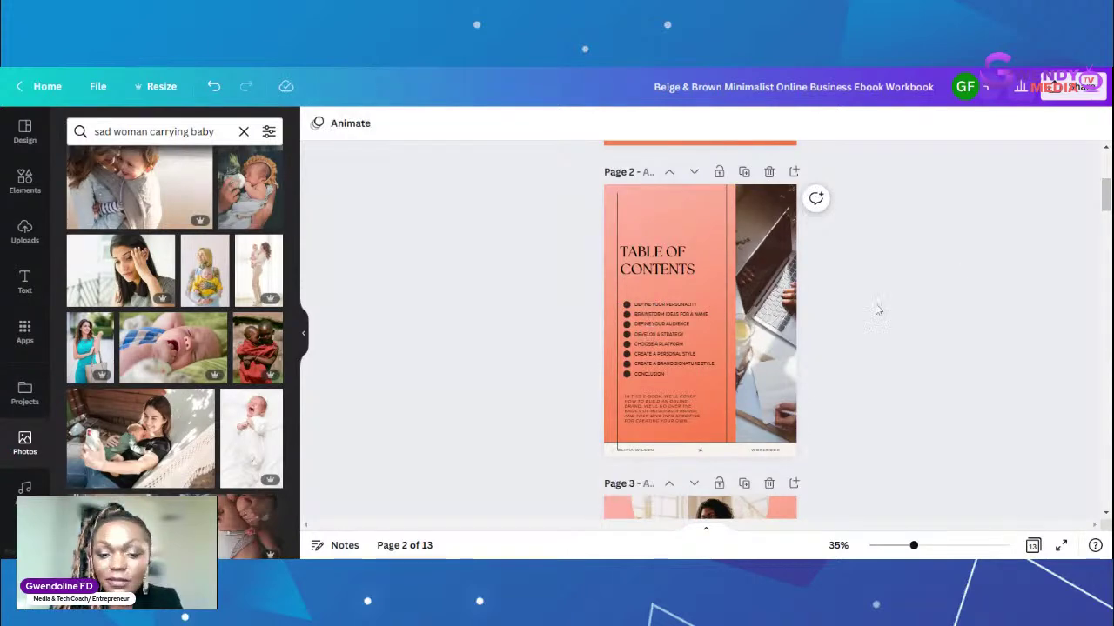
pyautogui.click(617, 293)
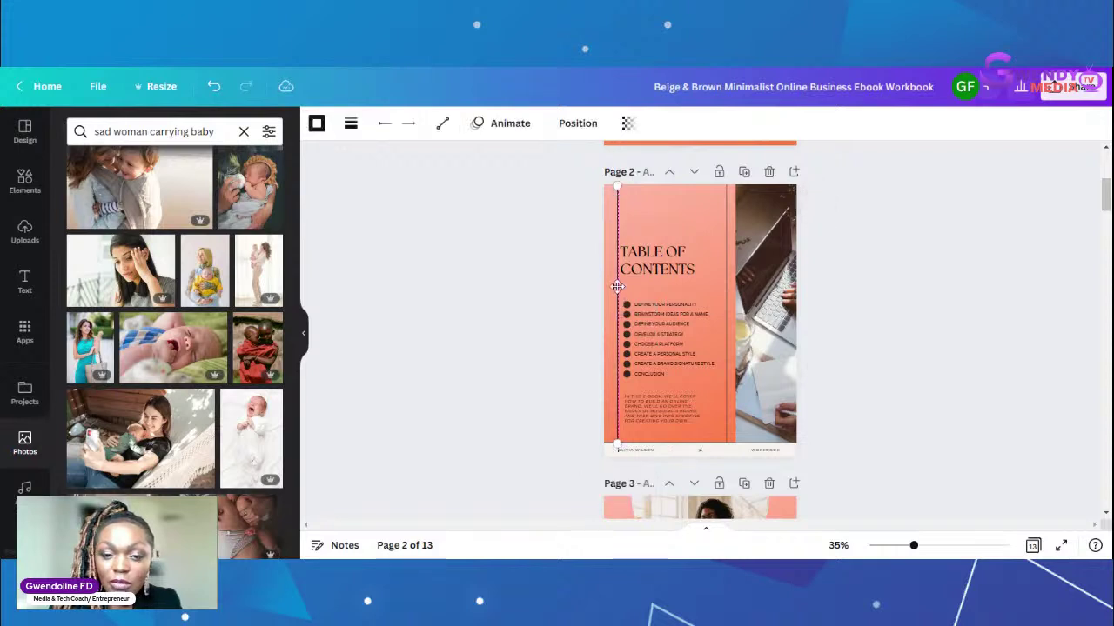
pyautogui.click(946, 252)
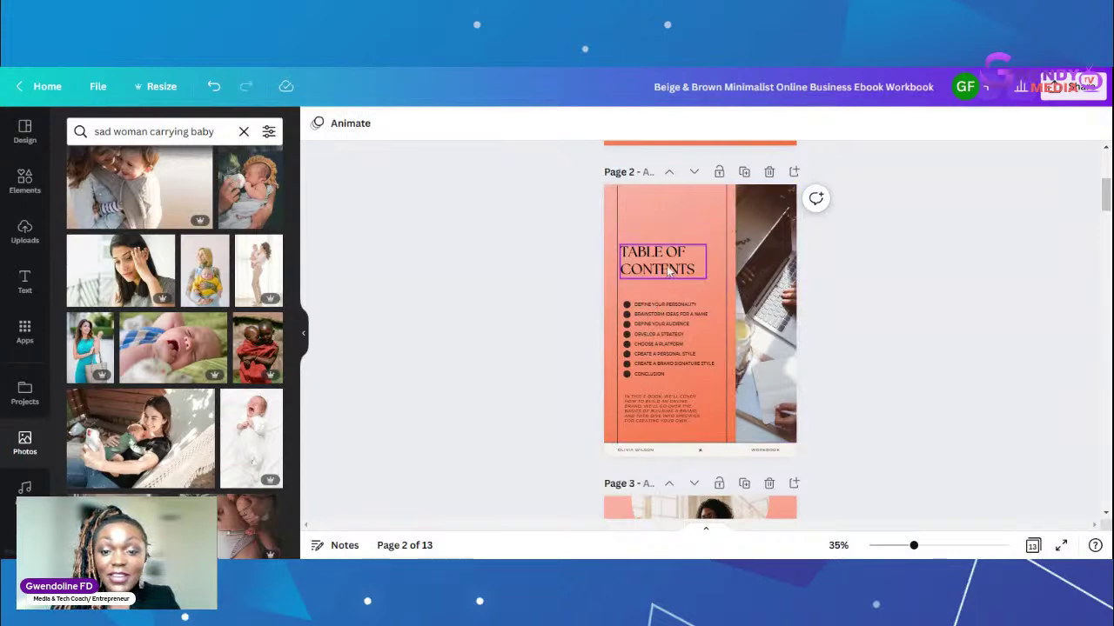
# Step: Nudge the "Table of Contents" heading away from the left line and shift the contents list text slightly right of its bullets
pyautogui.moveTo(668, 259); pyautogui.dragTo(670, 252)
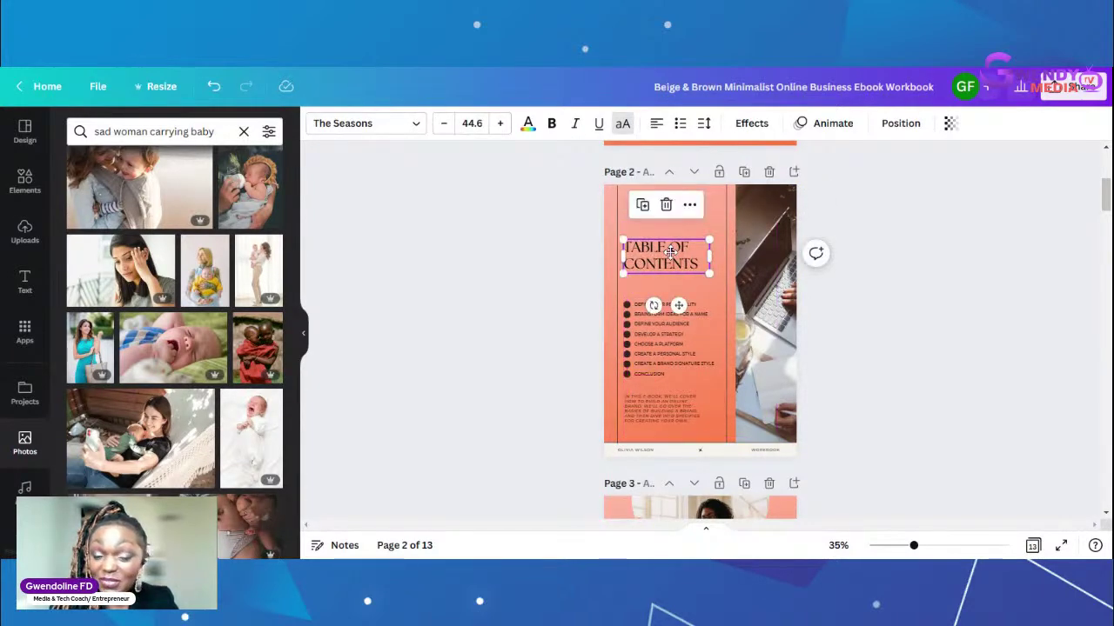
pyautogui.click(922, 303)
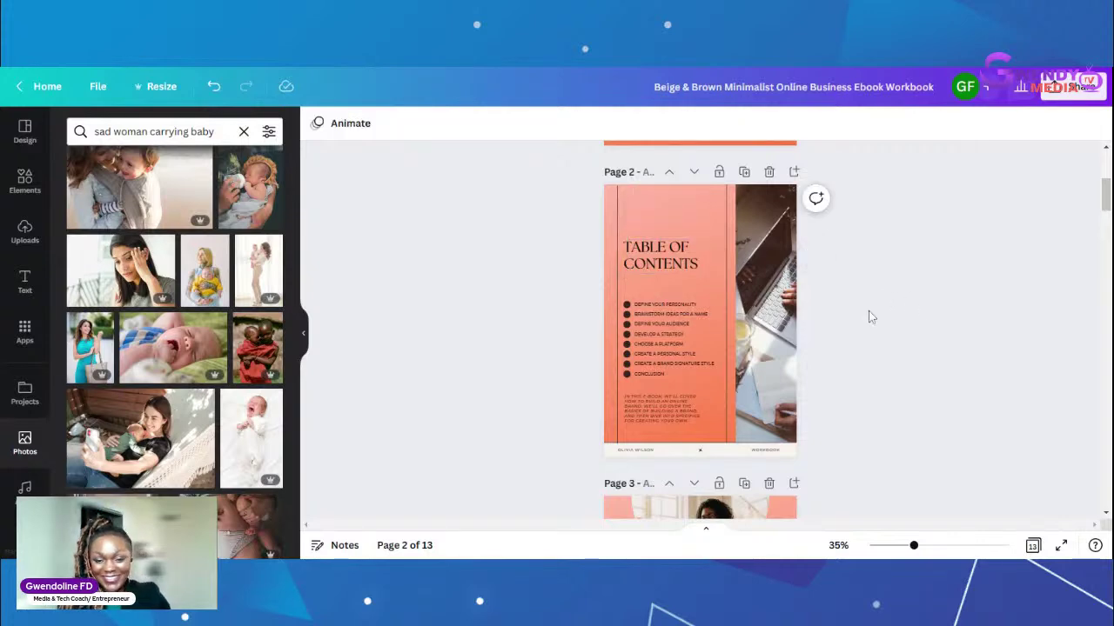
pyautogui.click(654, 349)
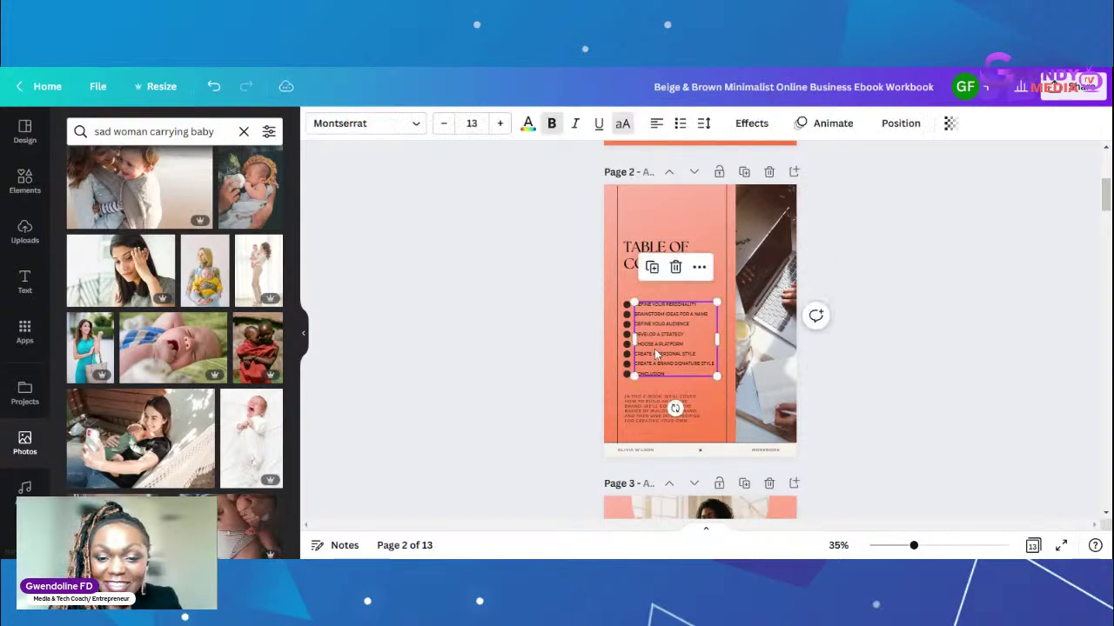
pyautogui.click(624, 307)
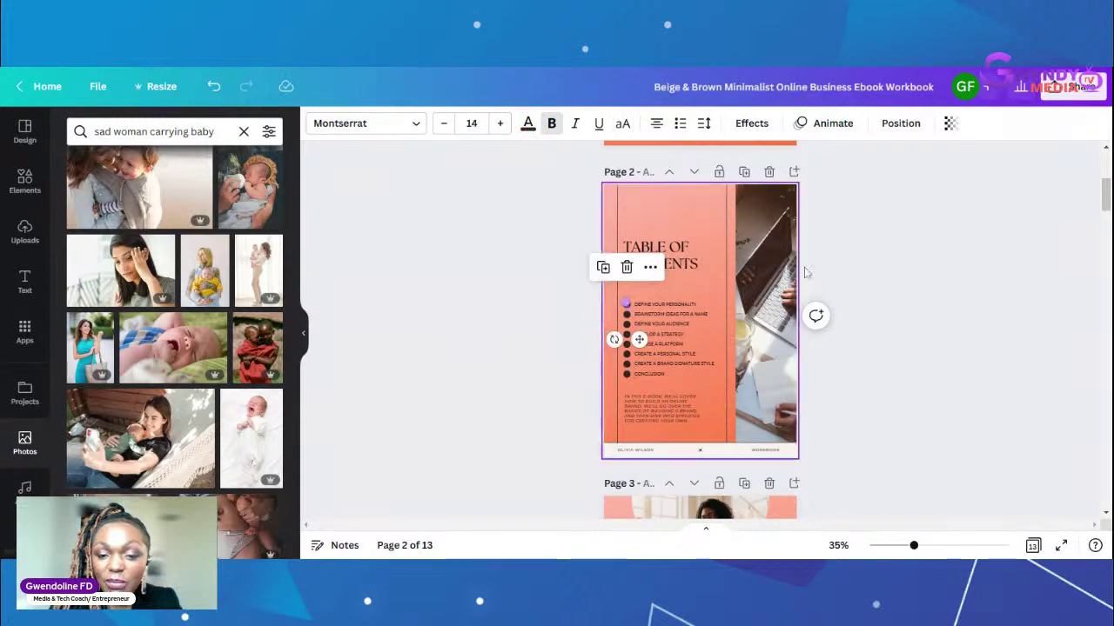
pyautogui.click(955, 231)
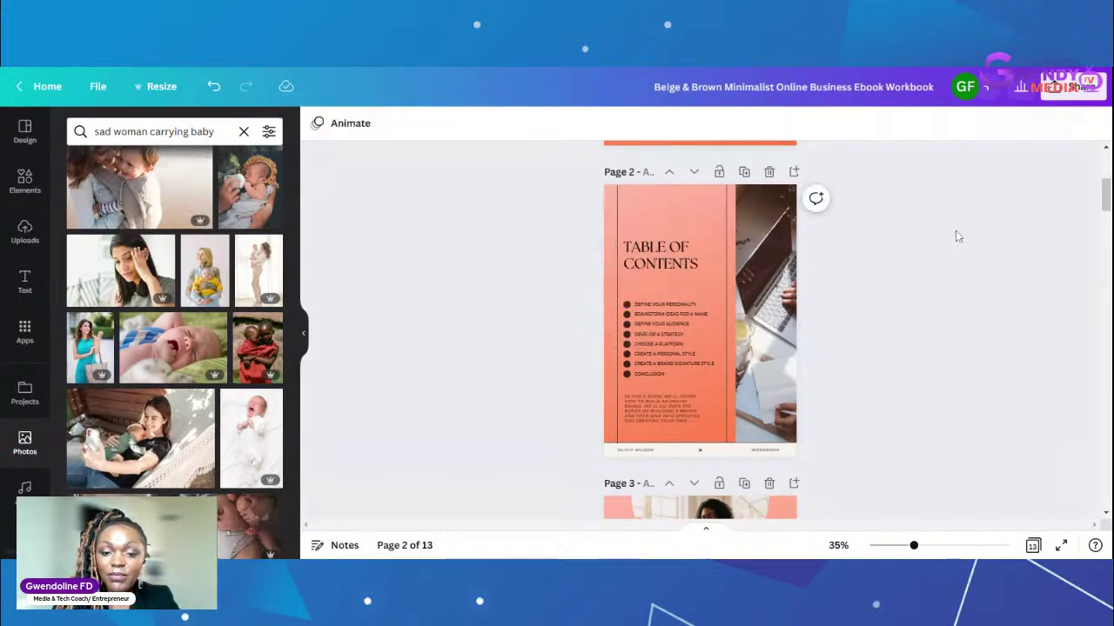
pyautogui.click(661, 340)
pyautogui.moveTo(663, 340); pyautogui.dragTo(665, 342)
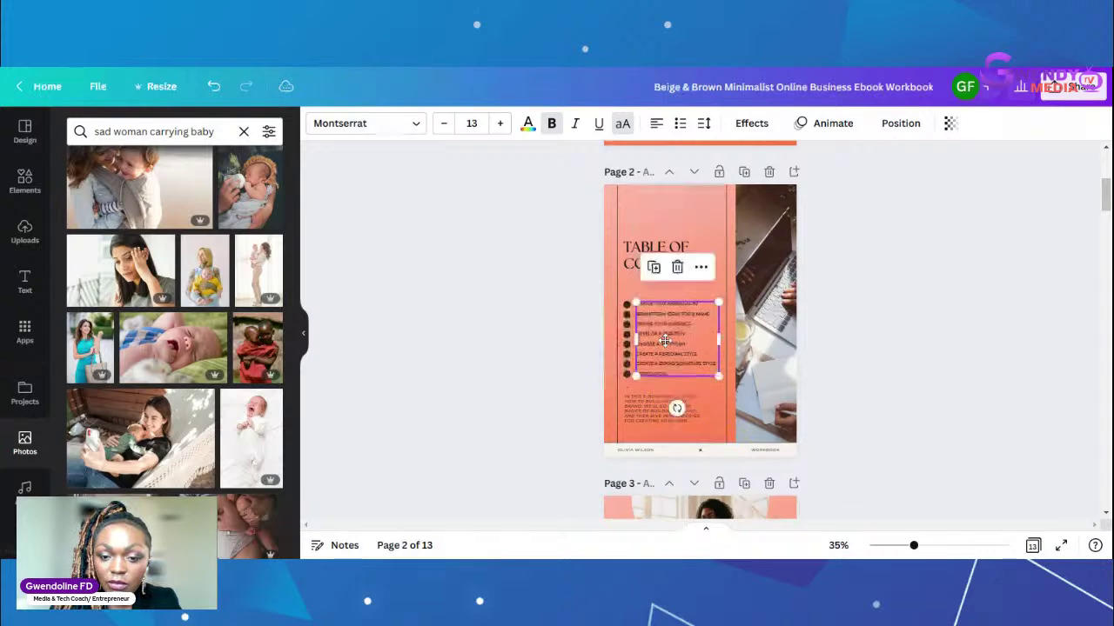
pyautogui.click(986, 249)
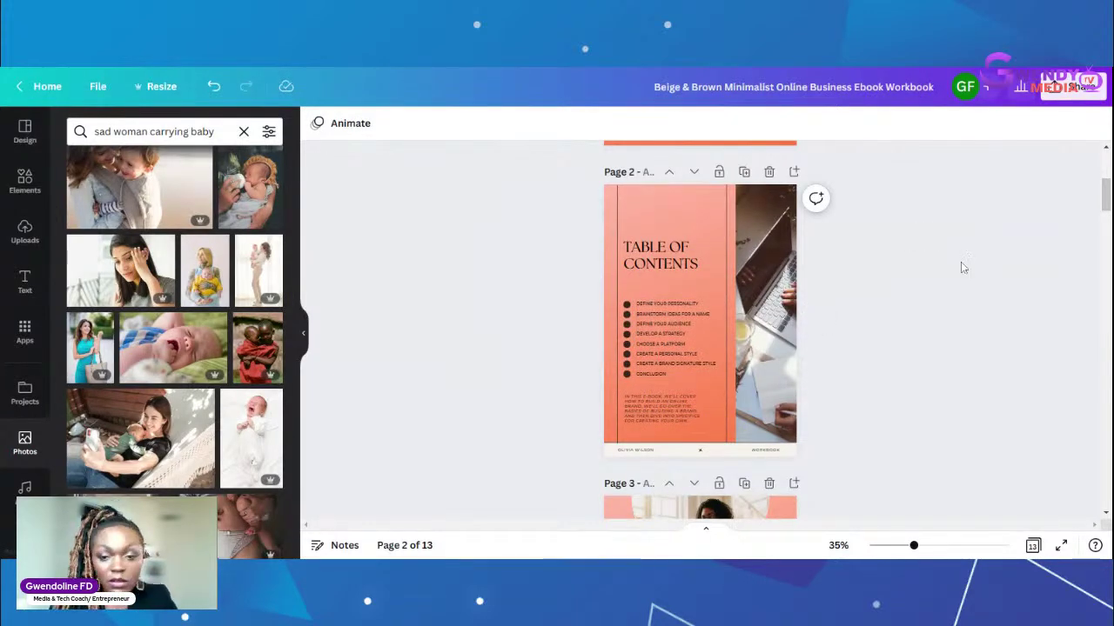
# Step: Move page 2's right vertical line closer to the contents list and widen the laptop photo leftward to meet it
pyautogui.click(726, 310)
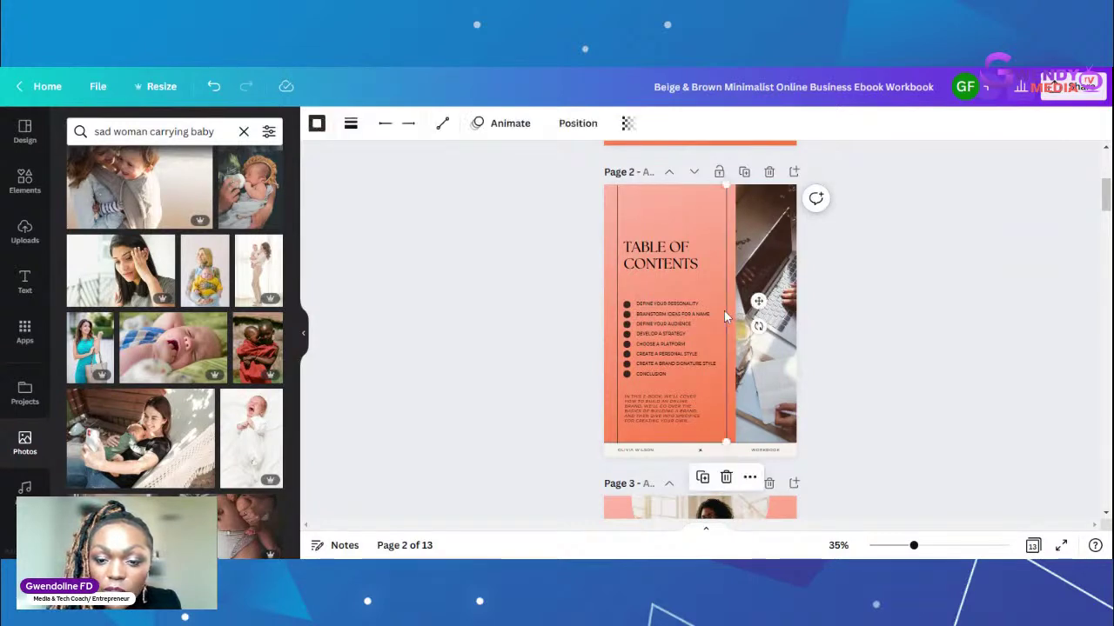
pyautogui.moveTo(724, 309); pyautogui.dragTo(722, 311)
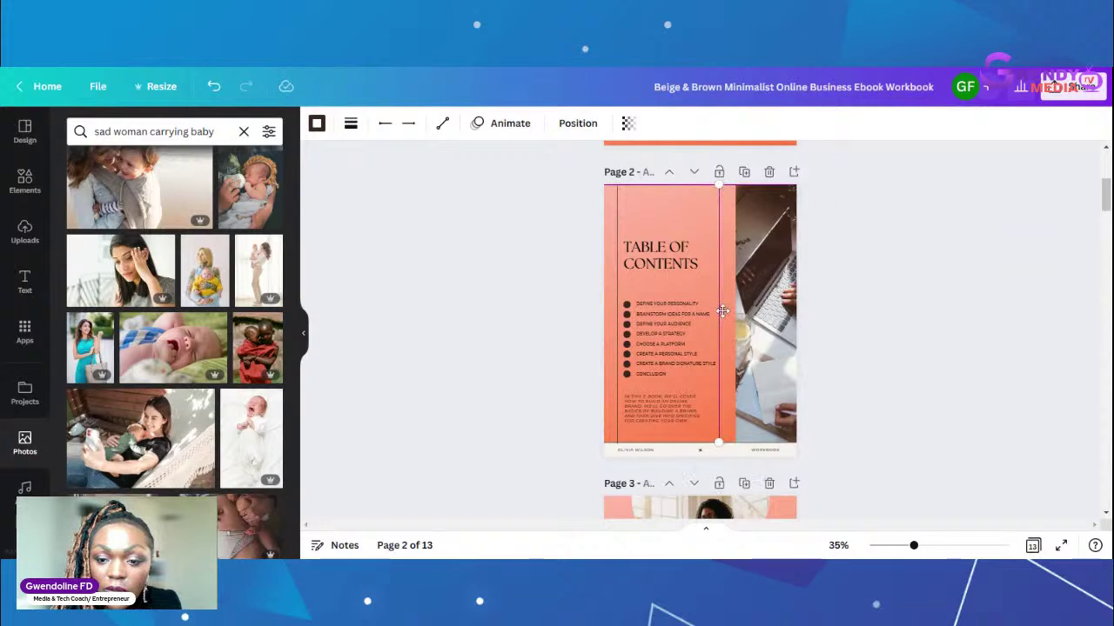
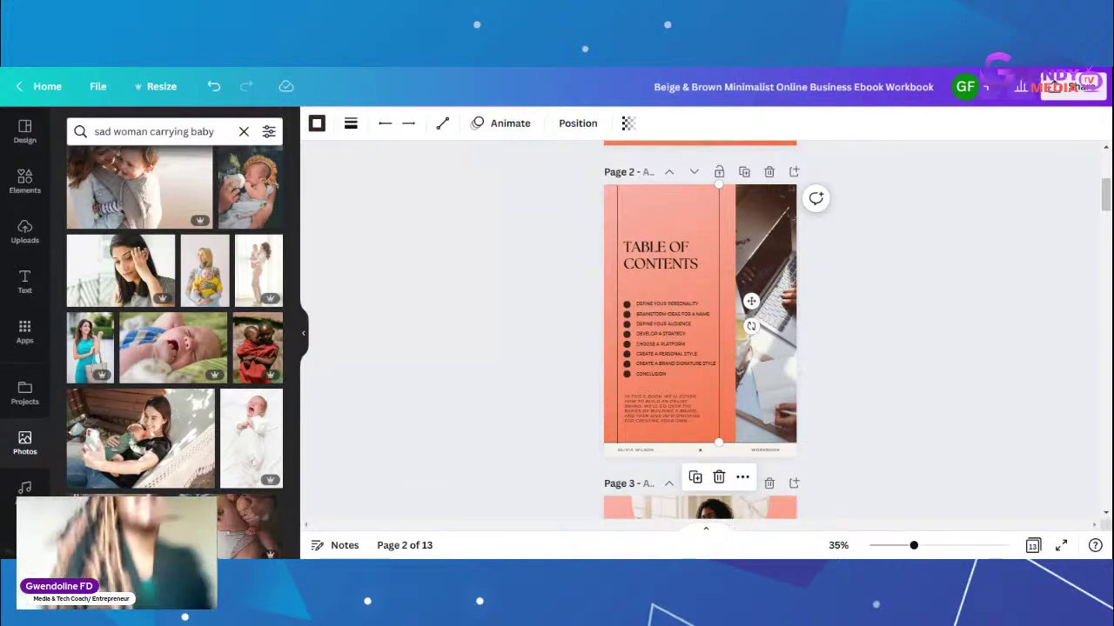
pyautogui.click(735, 320)
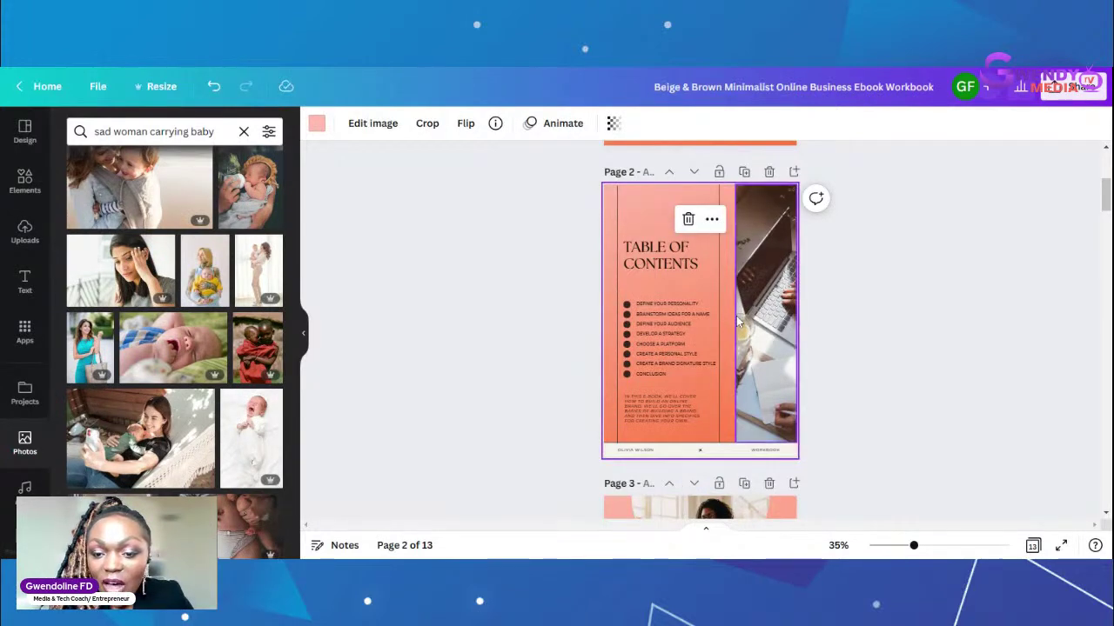
pyautogui.click(736, 314)
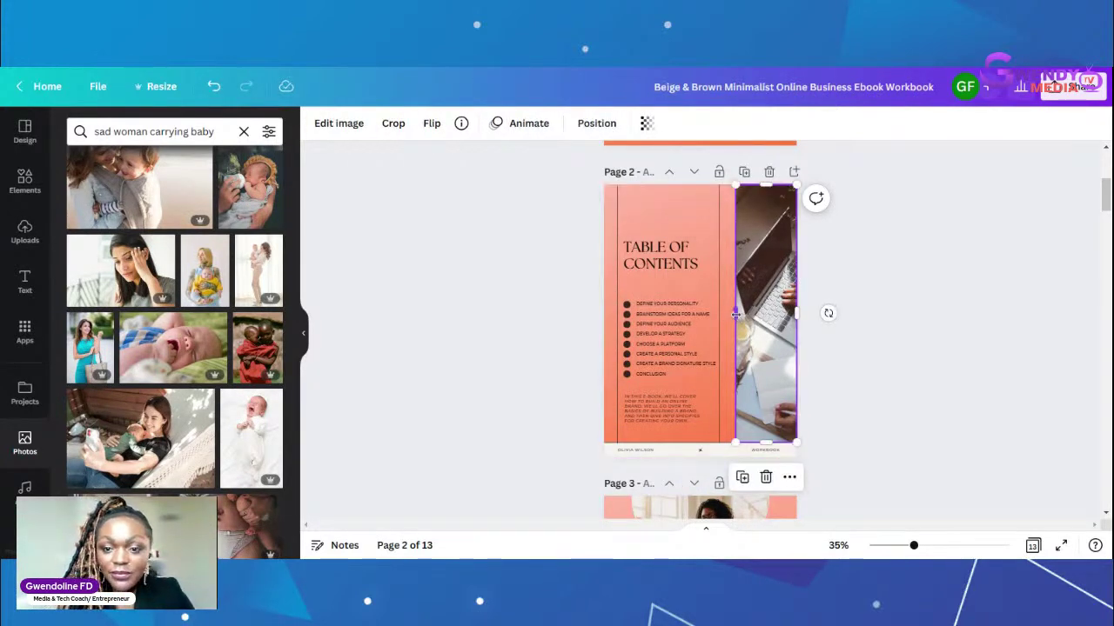
pyautogui.moveTo(736, 314); pyautogui.dragTo(720, 316)
pyautogui.click(943, 276)
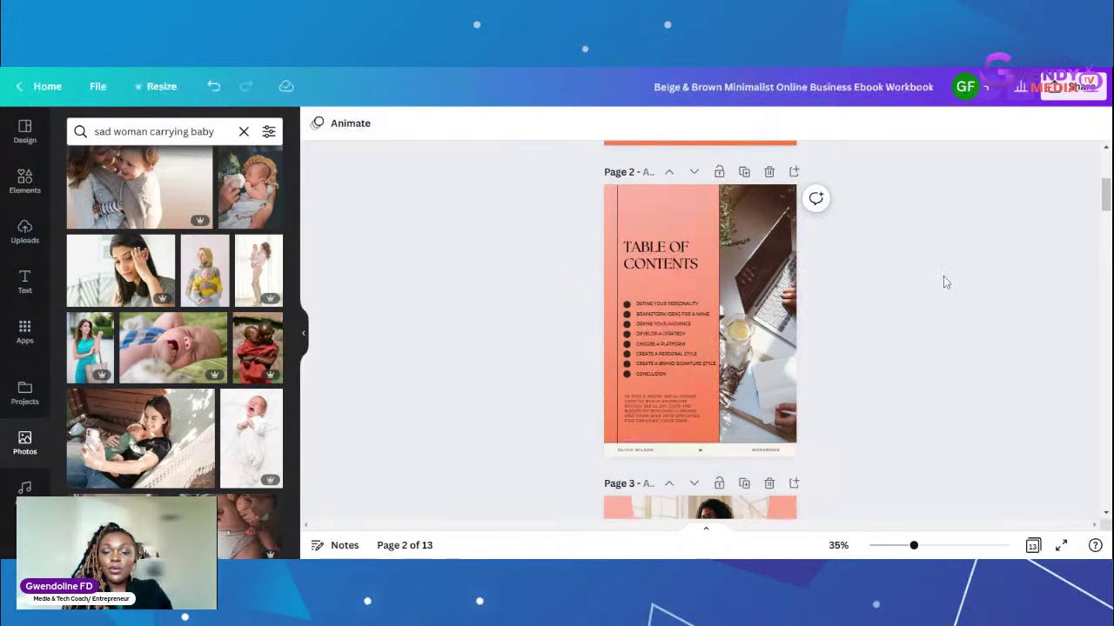
# Step: Widen the text box of the italic paragraph below the contents list toward the photo
pyautogui.click(677, 409)
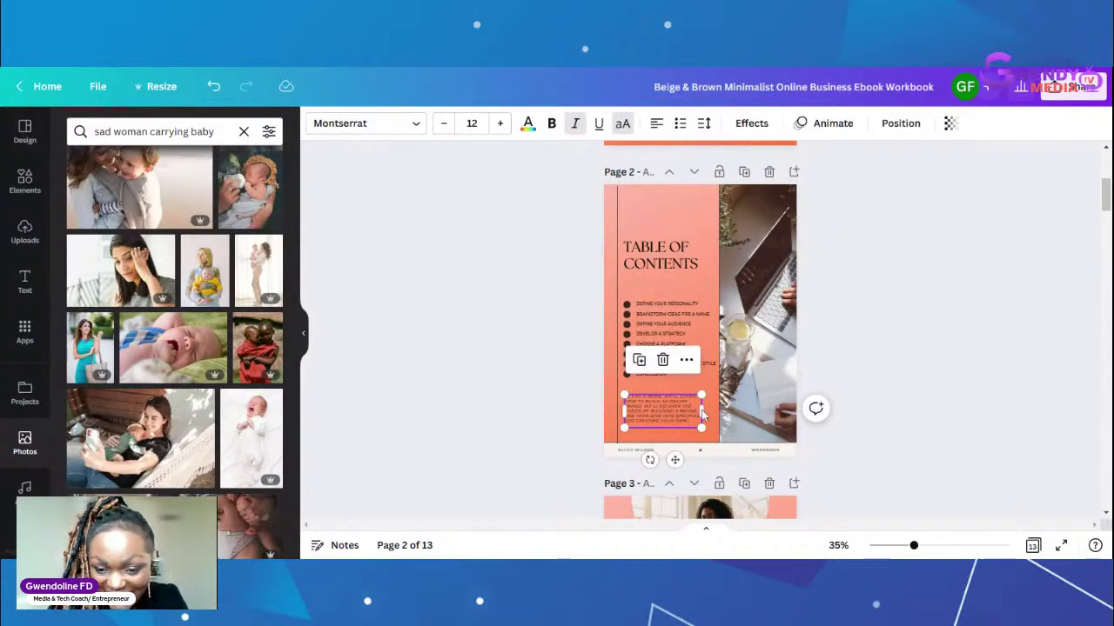
pyautogui.moveTo(706, 409); pyautogui.dragTo(710, 409)
pyautogui.click(967, 329)
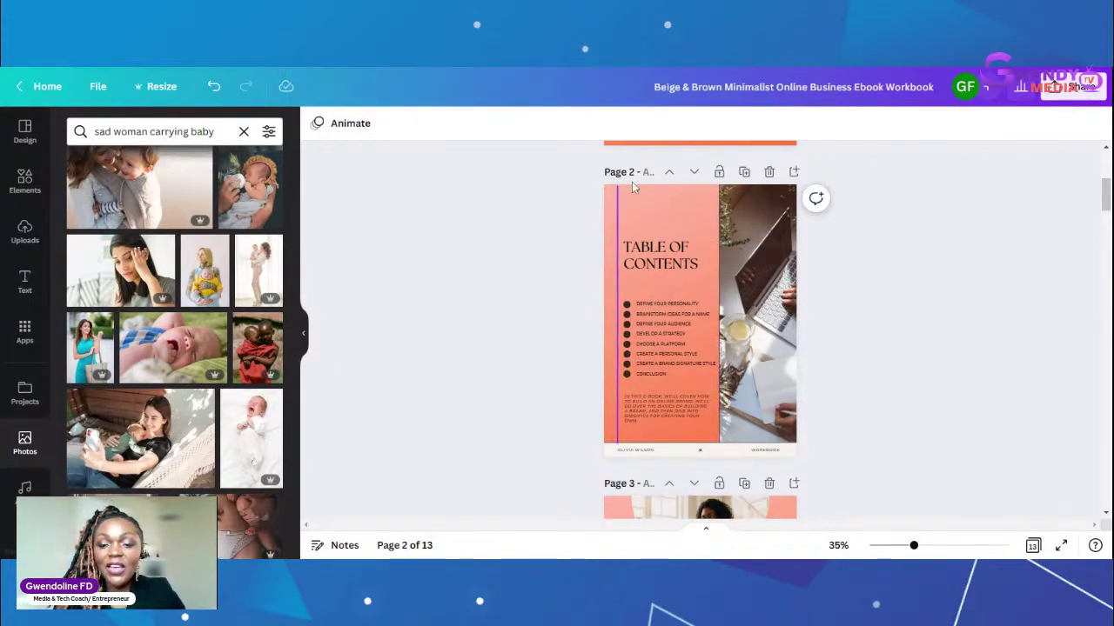
pyautogui.click(618, 228)
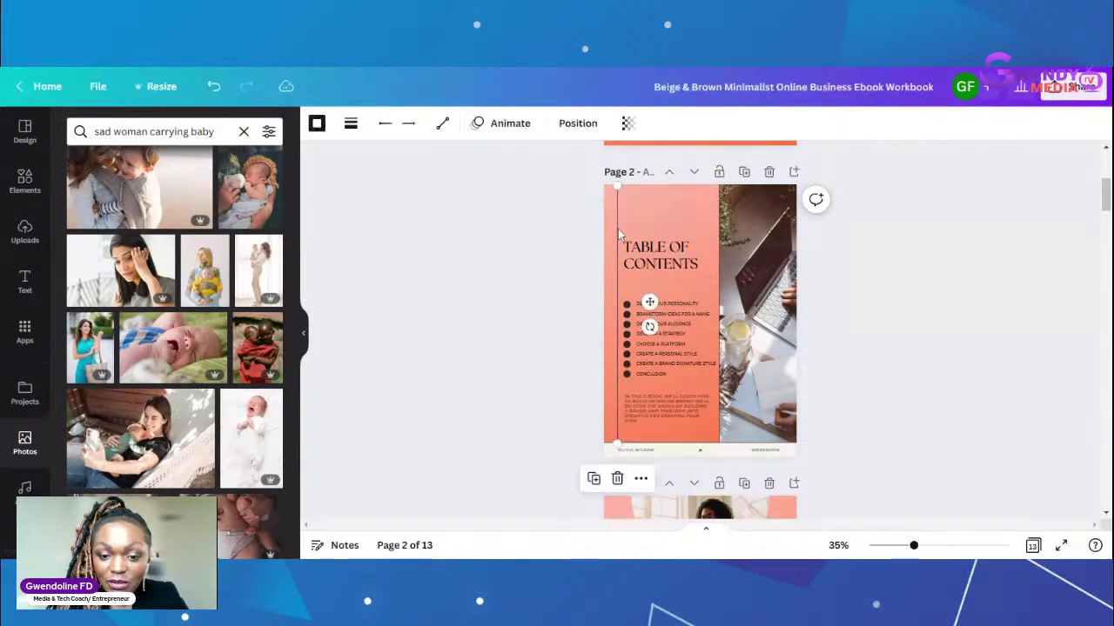
pyautogui.click(882, 244)
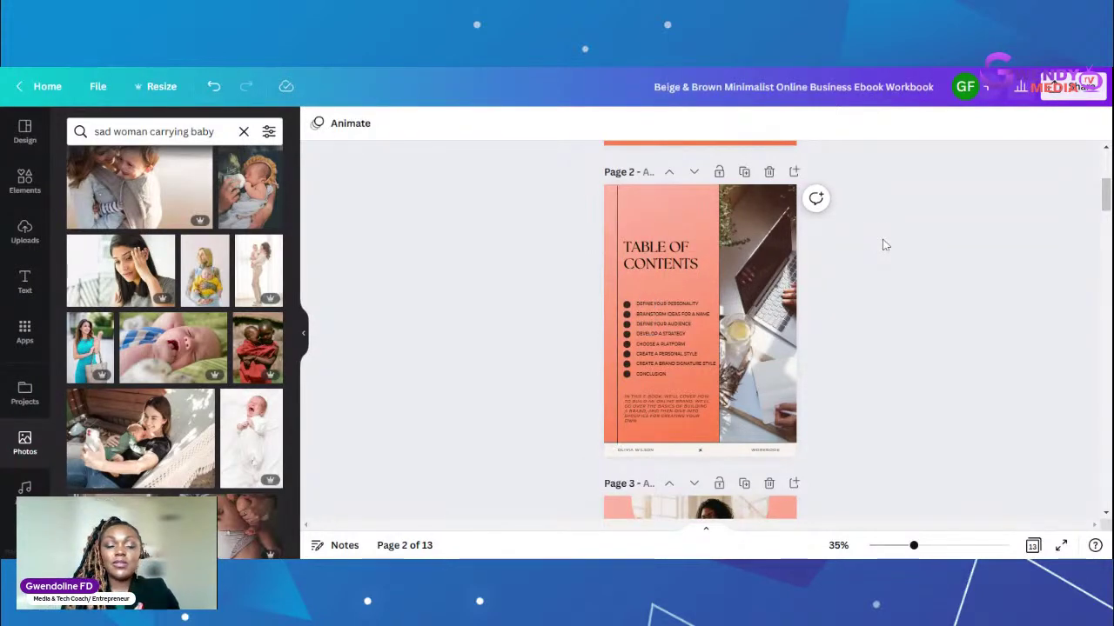
# Step: Look through further "sad woman carrying baby" photo results for a picture to replace page 2's laptop photo
pyautogui.click(745, 302)
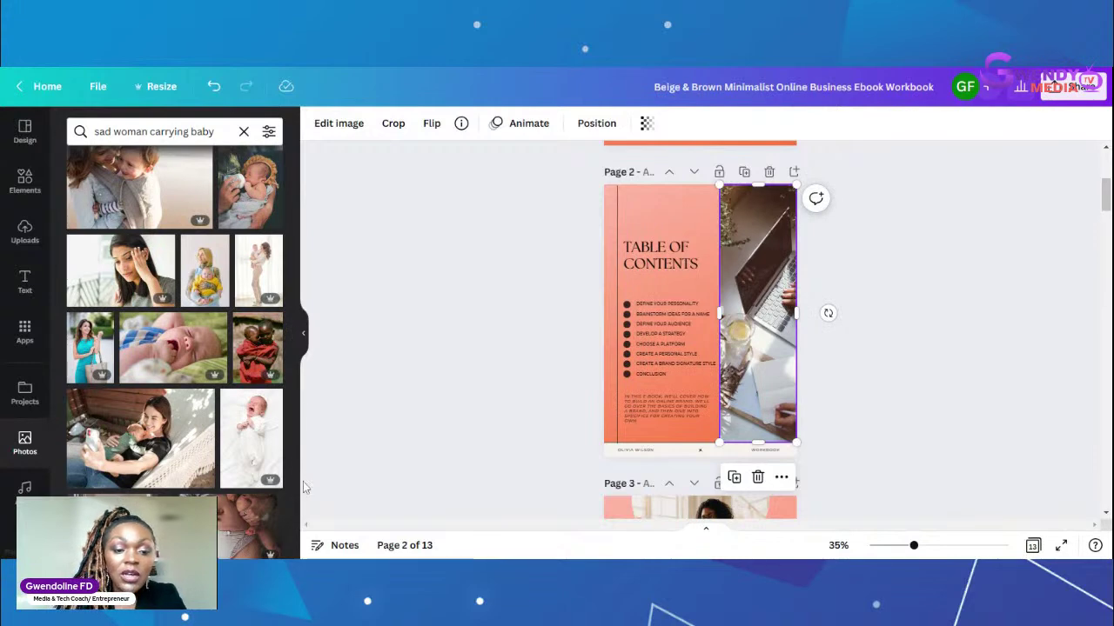
pyautogui.scroll(-10, 294, 515)
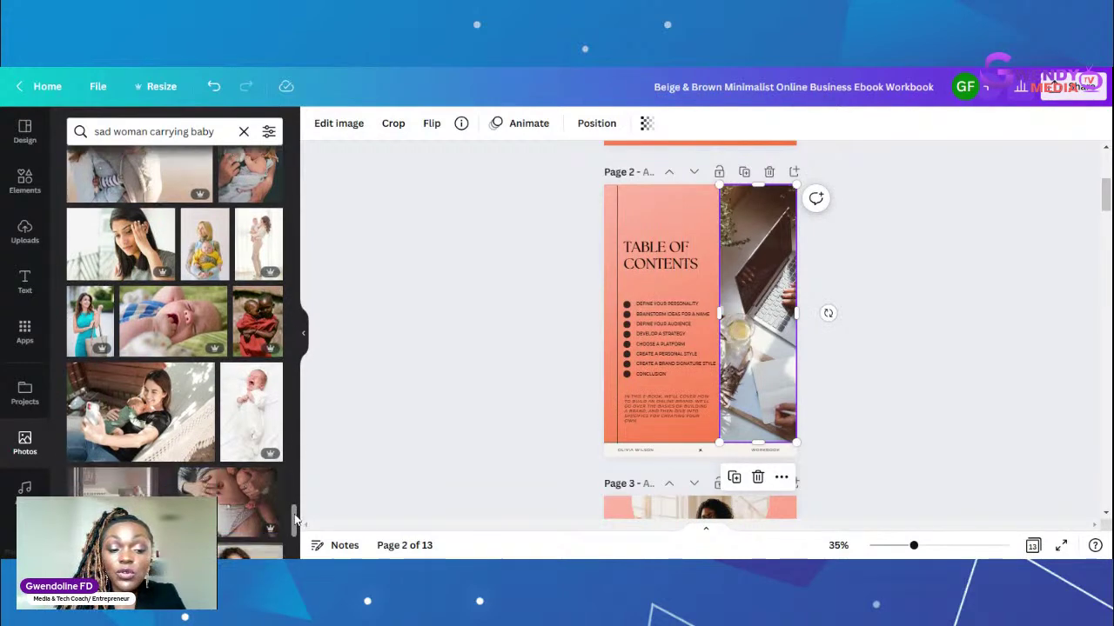
pyautogui.scroll(-5, 294, 541)
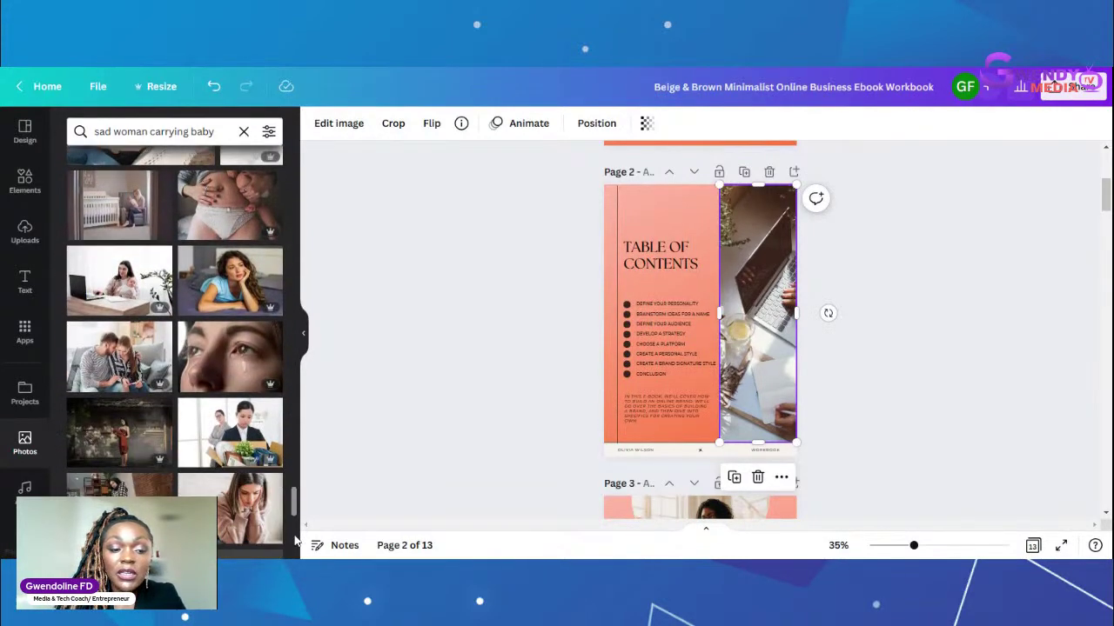
pyautogui.scroll(-5, 294, 545)
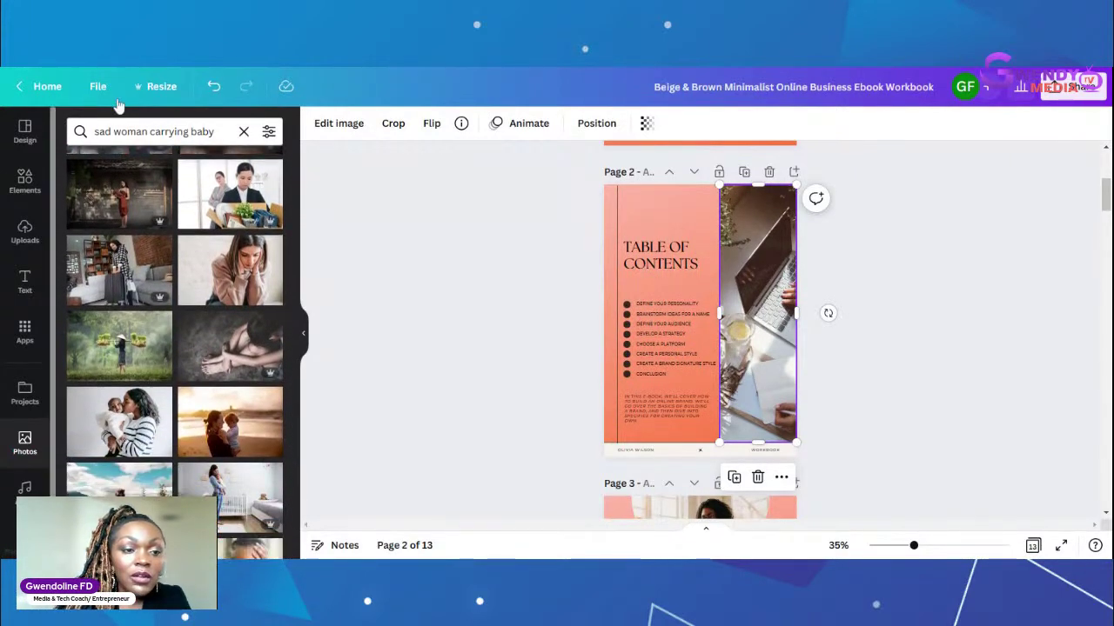
# Step: Search the photo library for "sad black woman carrying baby" and browse the results
pyautogui.click(111, 132)
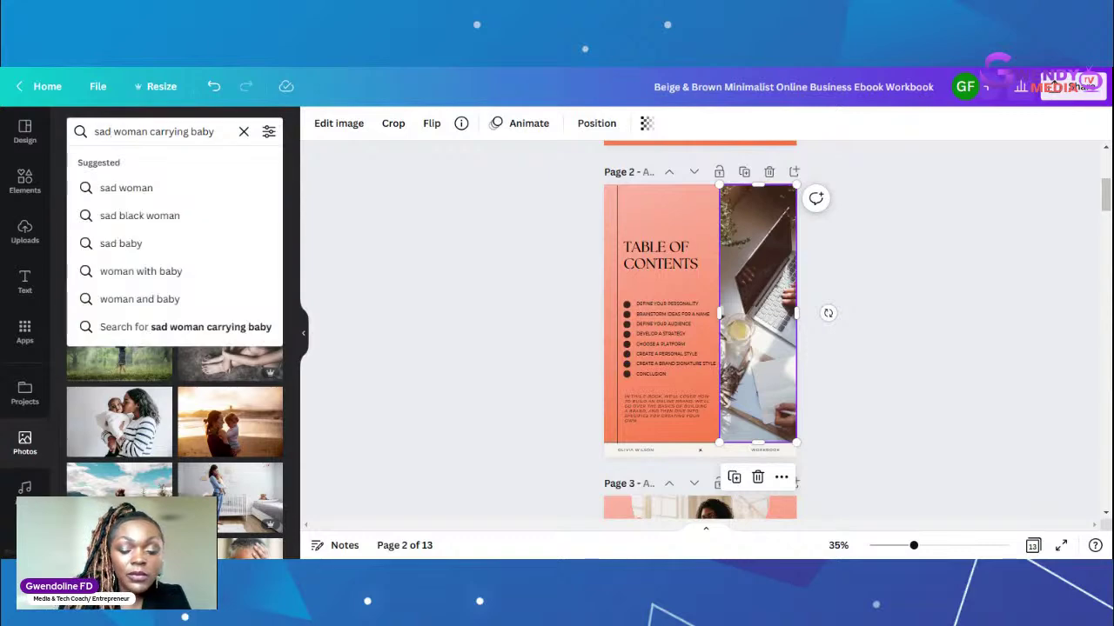
pyautogui.write('black')
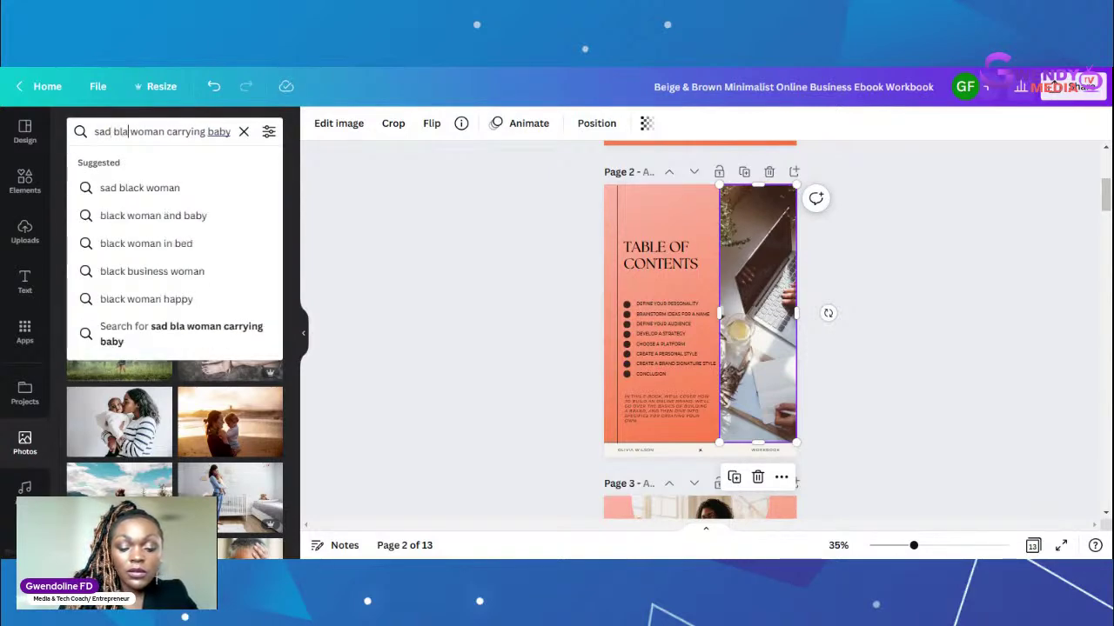
pyautogui.press('Return')
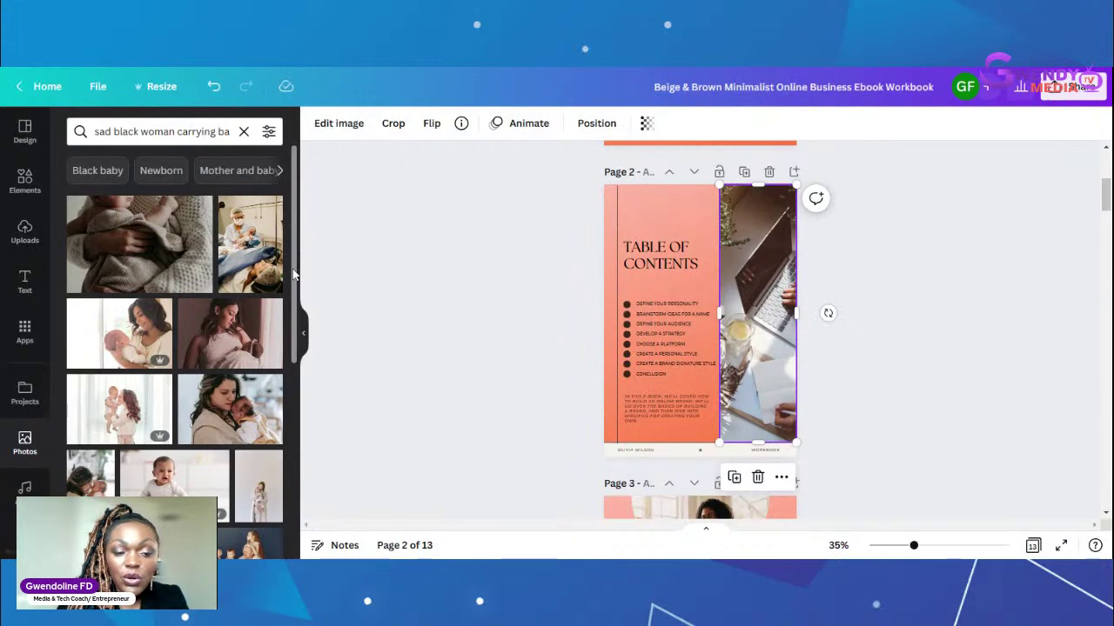
pyautogui.moveTo(293, 275); pyautogui.dragTo(315, 432)
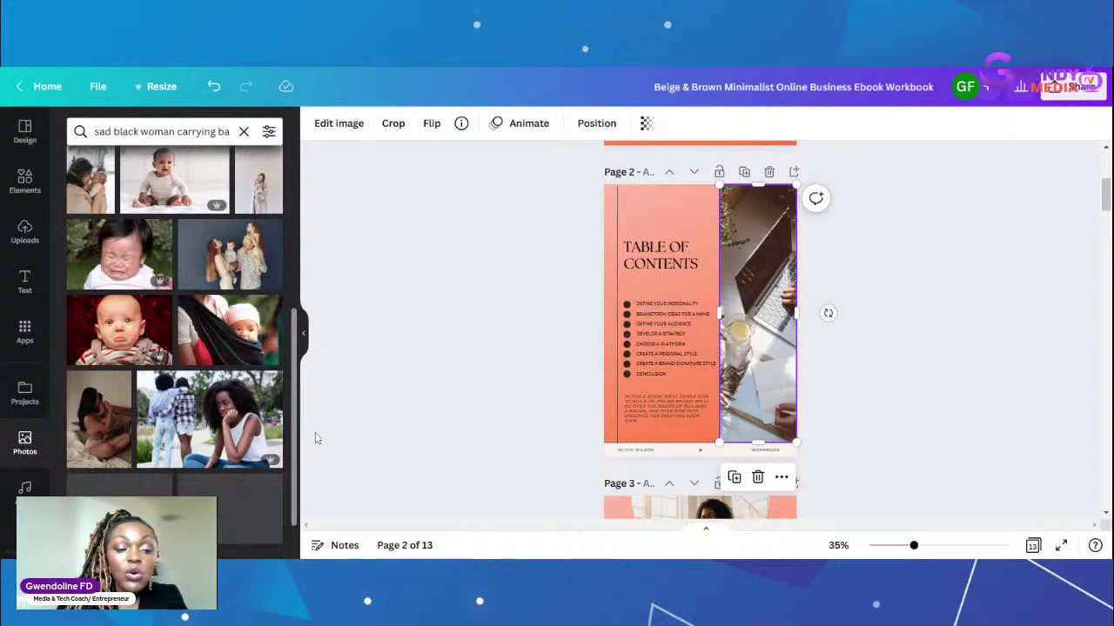
pyautogui.moveTo(315, 433); pyautogui.dragTo(318, 498)
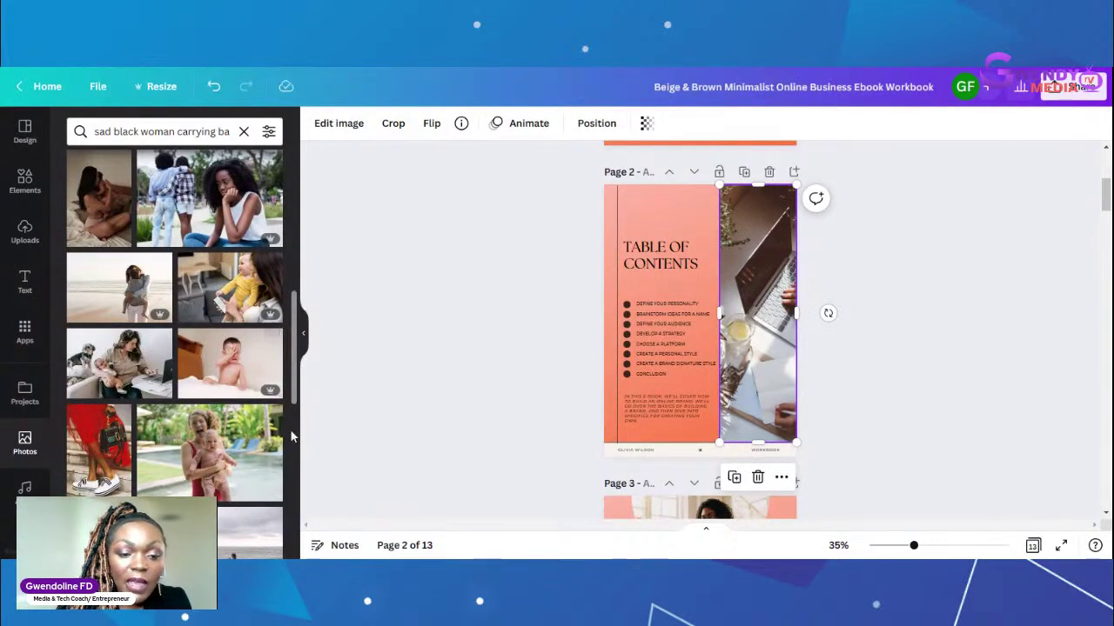
pyautogui.moveTo(297, 350); pyautogui.dragTo(299, 381)
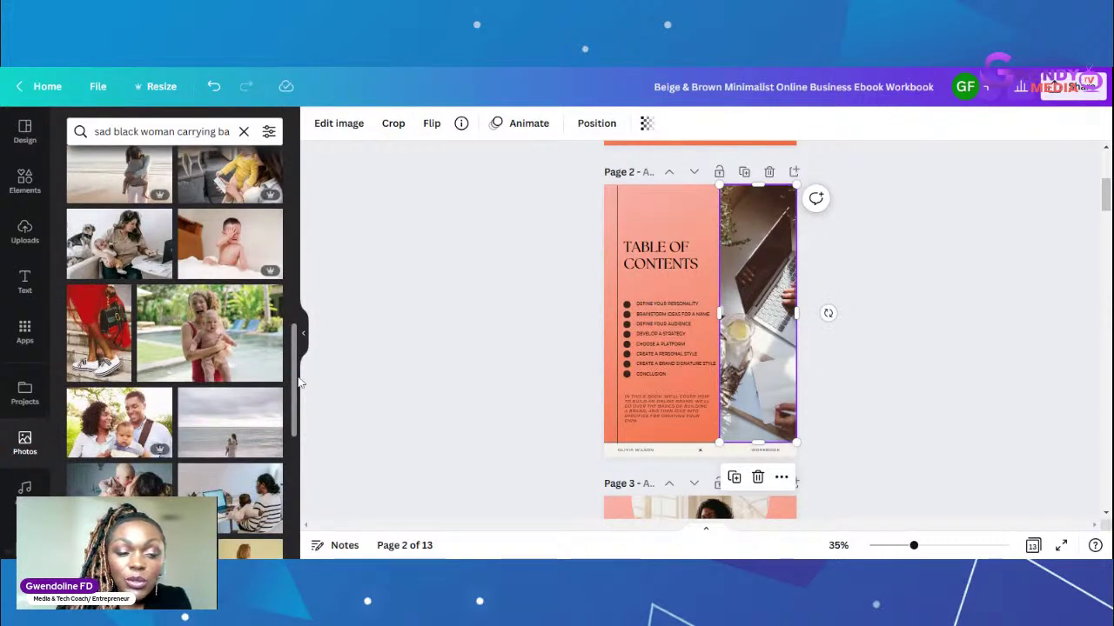
pyautogui.moveTo(300, 381); pyautogui.dragTo(303, 533)
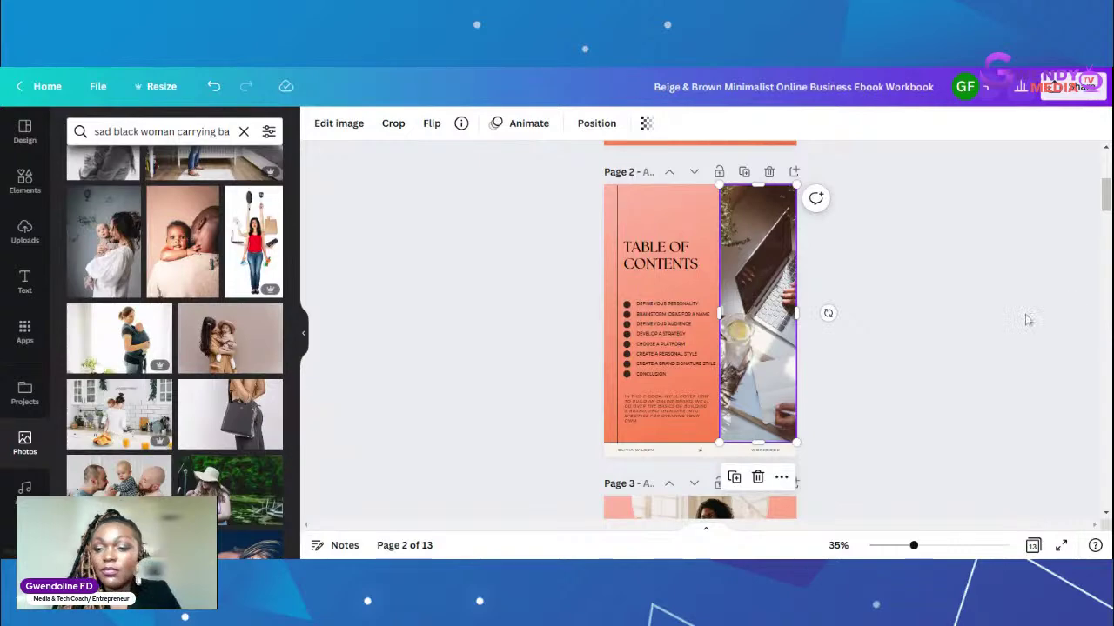
# Step: Widen the text box of the e-book description paragraph below the cover title slightly to the right
pyautogui.moveTo(1107, 198); pyautogui.dragTo(1108, 167)
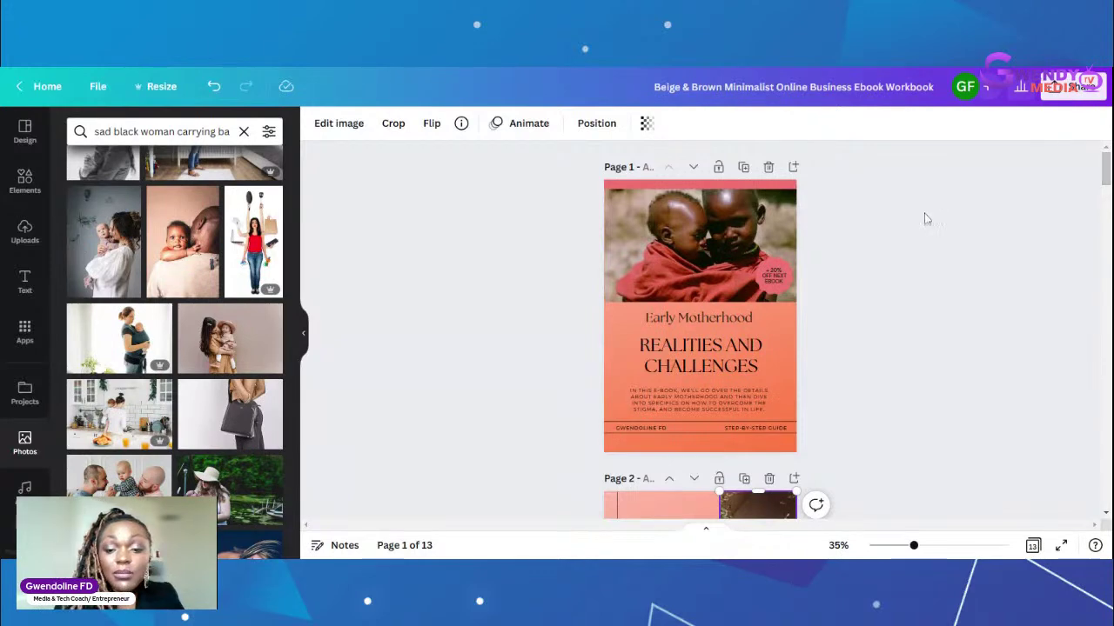
pyautogui.click(706, 396)
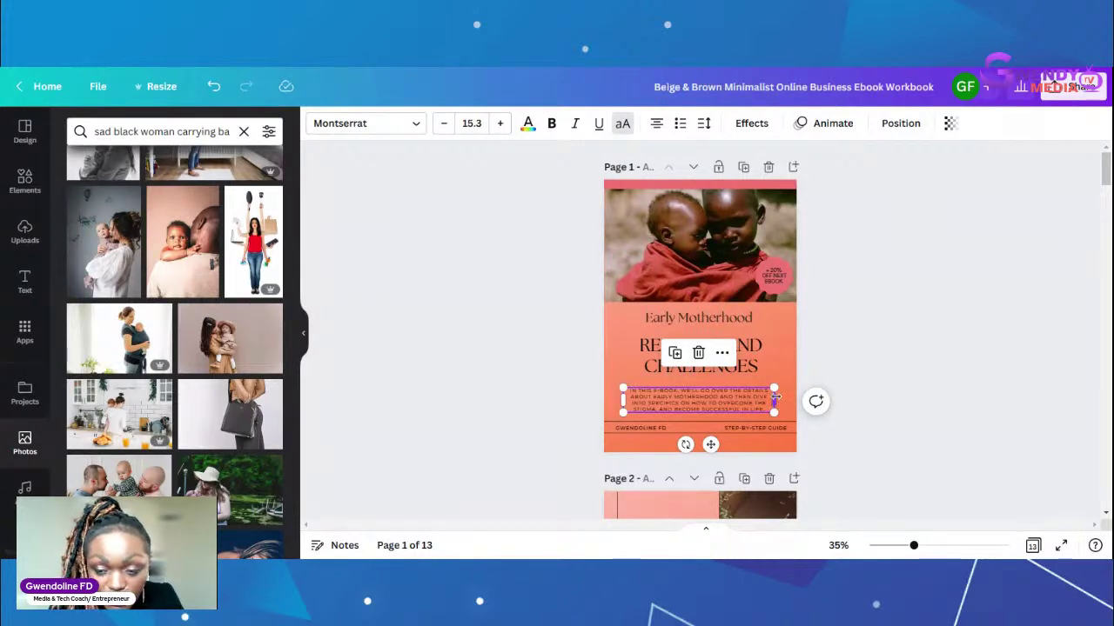
pyautogui.moveTo(774, 398); pyautogui.dragTo(780, 397)
pyautogui.click(918, 360)
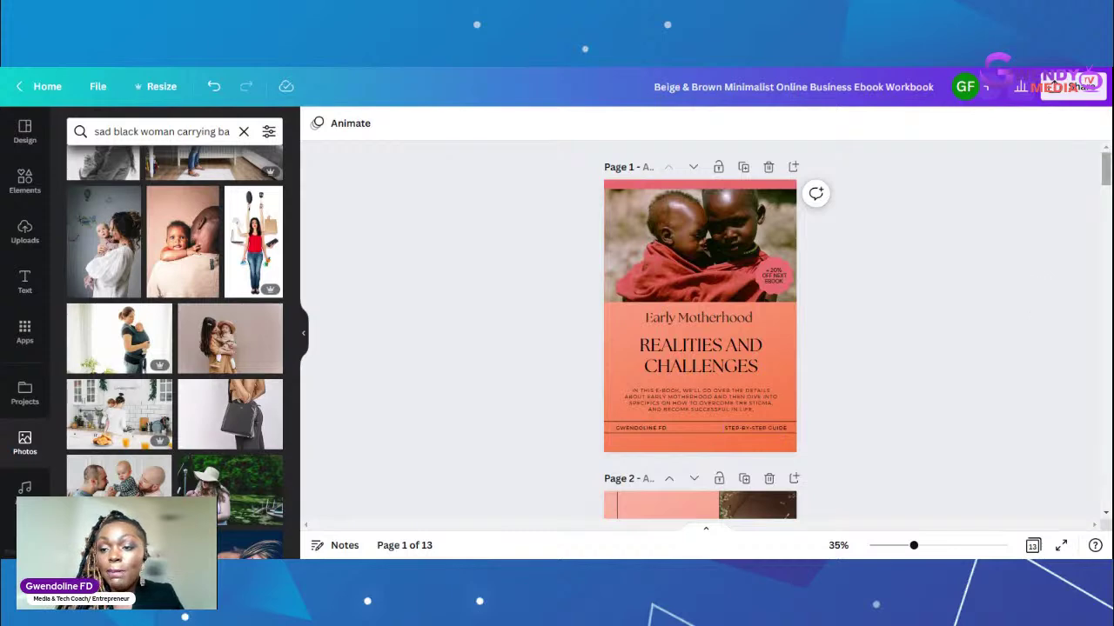
# Step: Review the workbook's opening pages, from the cover and table of contents to the introduction and quote page
pyautogui.moveTo(1107, 170); pyautogui.dragTo(1108, 221)
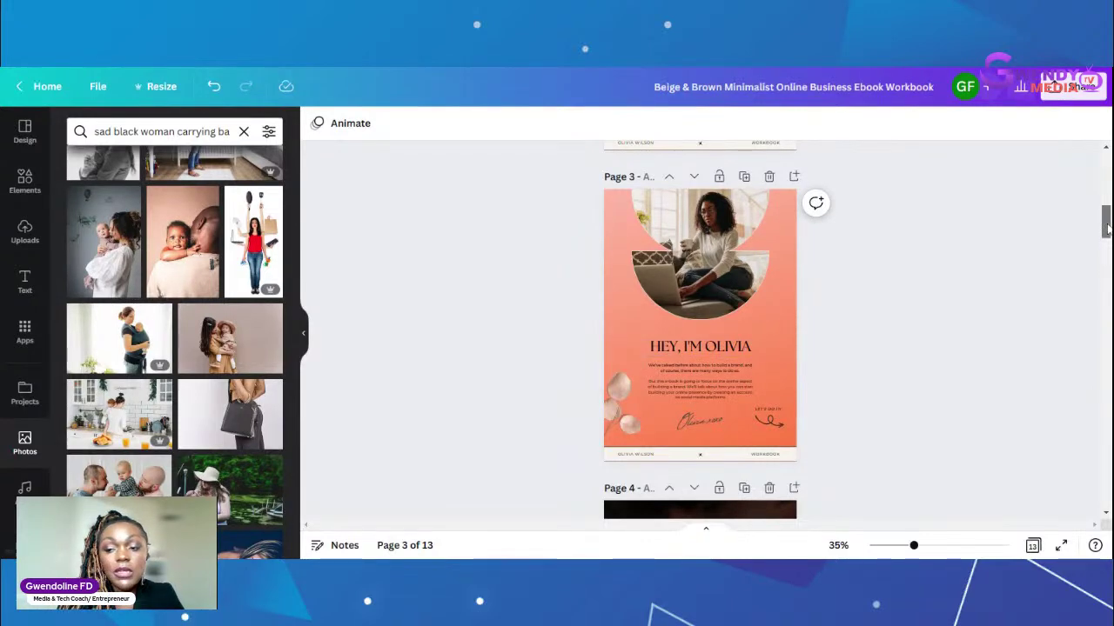
pyautogui.moveTo(1107, 228); pyautogui.dragTo(1107, 245)
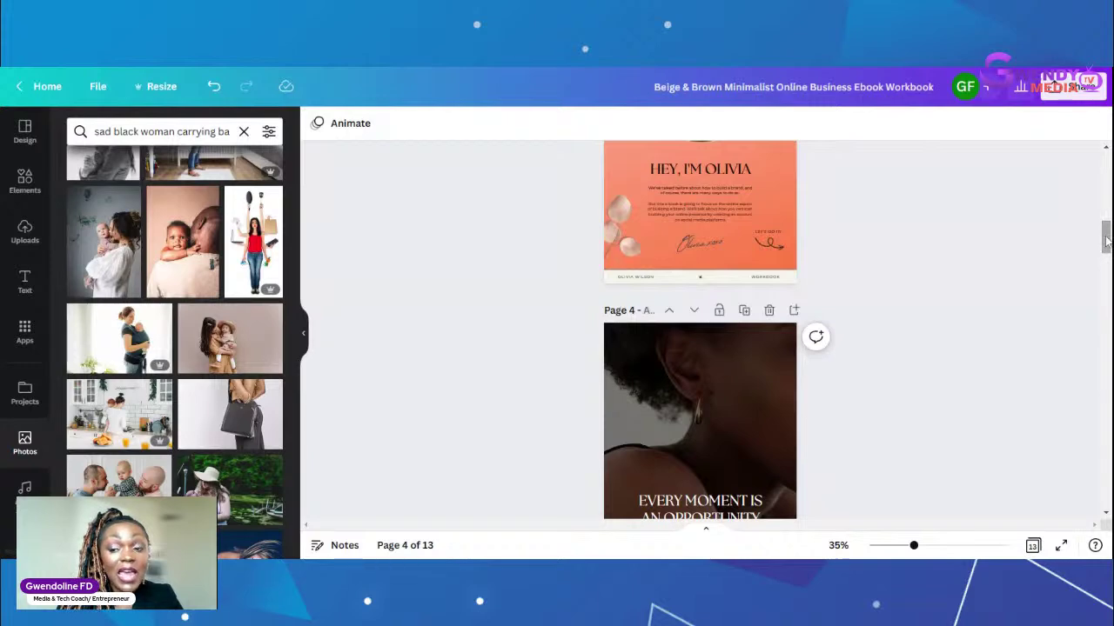
pyautogui.moveTo(1106, 241)
pyautogui.mouseDown()
pyautogui.moveTo(1107, 277)
pyautogui.moveTo(1106, 233)
pyautogui.mouseUp()
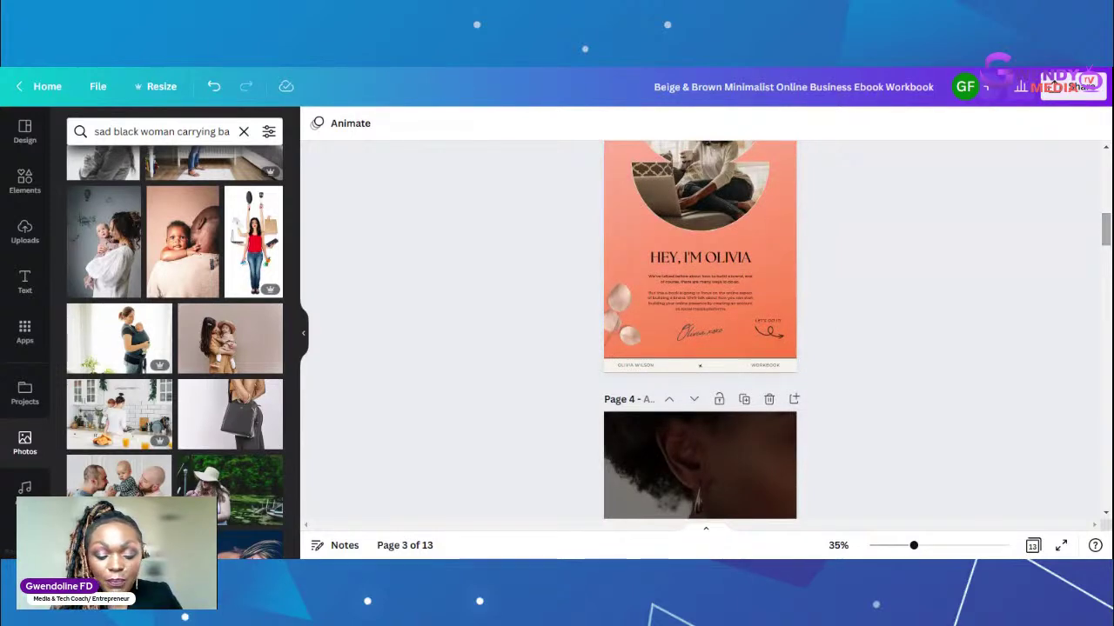
pyautogui.moveTo(1106, 228); pyautogui.dragTo(1106, 171)
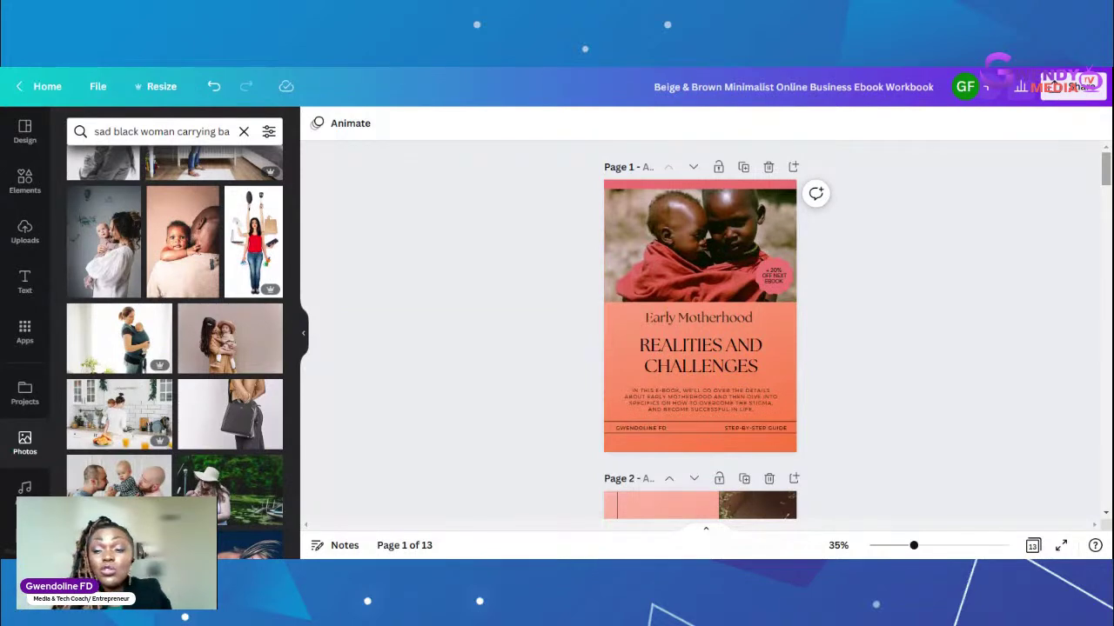
pyautogui.moveTo(1105, 167)
pyautogui.mouseDown()
pyautogui.moveTo(1106, 348)
pyautogui.moveTo(1108, 161)
pyautogui.mouseUp()
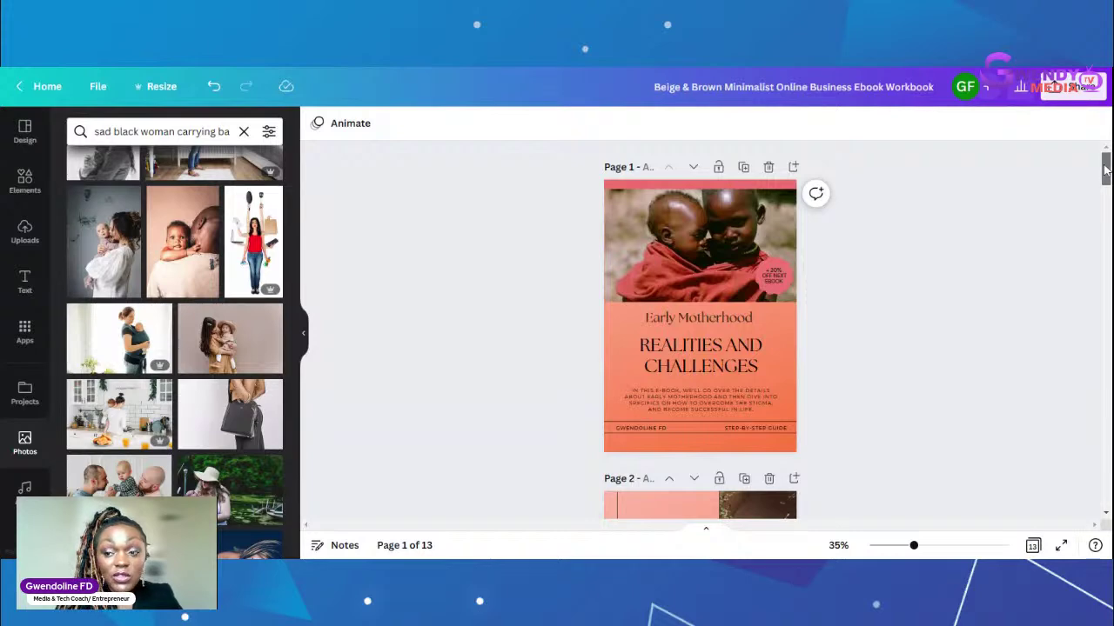
pyautogui.moveTo(1105, 171); pyautogui.dragTo(1105, 196)
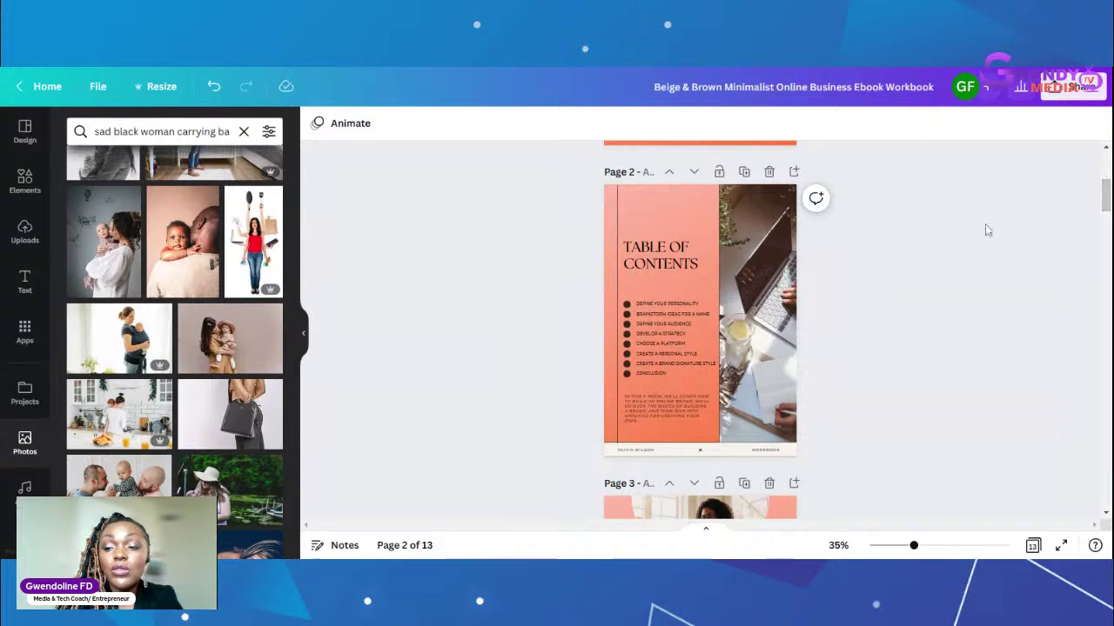
pyautogui.scroll(-2, 1109, 201)
pyautogui.moveTo(1107, 202); pyautogui.dragTo(1107, 226)
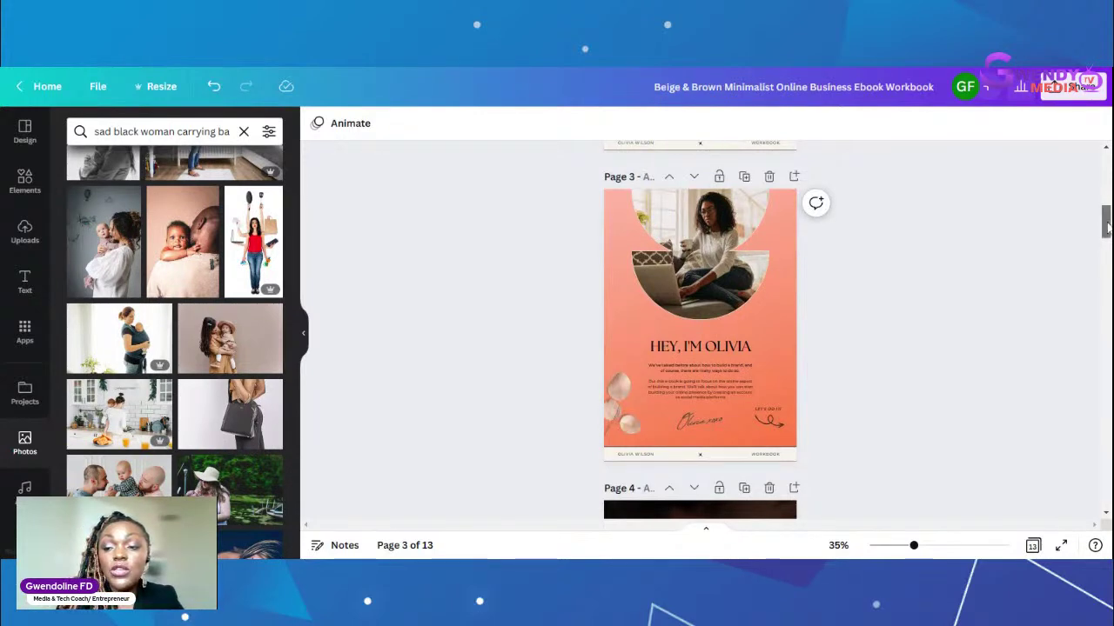
pyautogui.moveTo(1107, 226); pyautogui.dragTo(1107, 248)
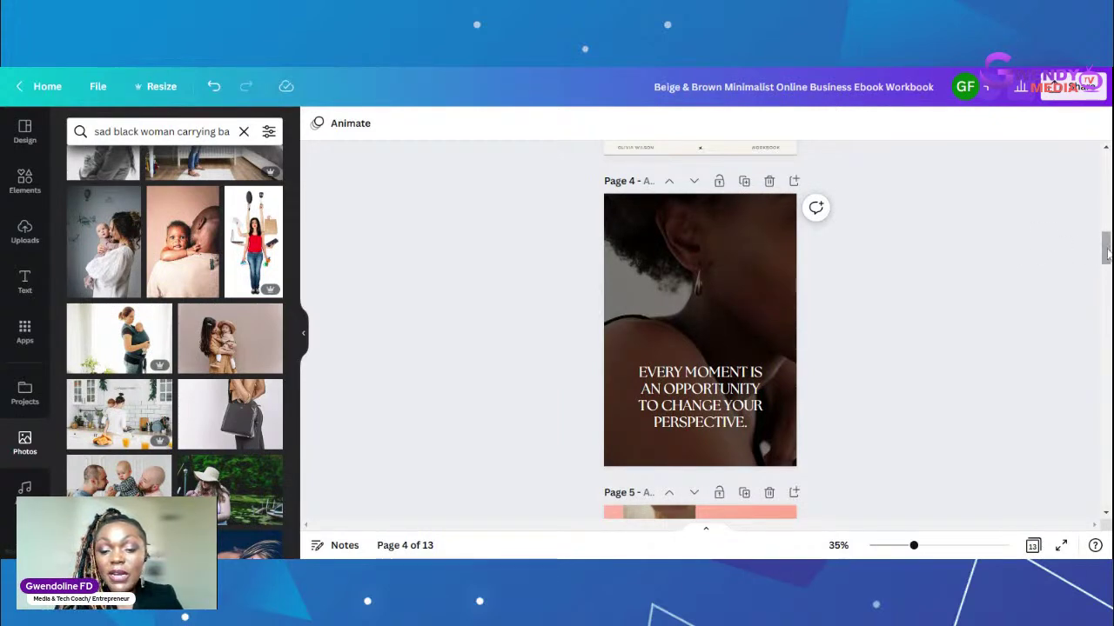
pyautogui.moveTo(1105, 252)
pyautogui.mouseDown()
pyautogui.moveTo(1106, 266)
pyautogui.moveTo(1107, 254)
pyautogui.mouseUp()
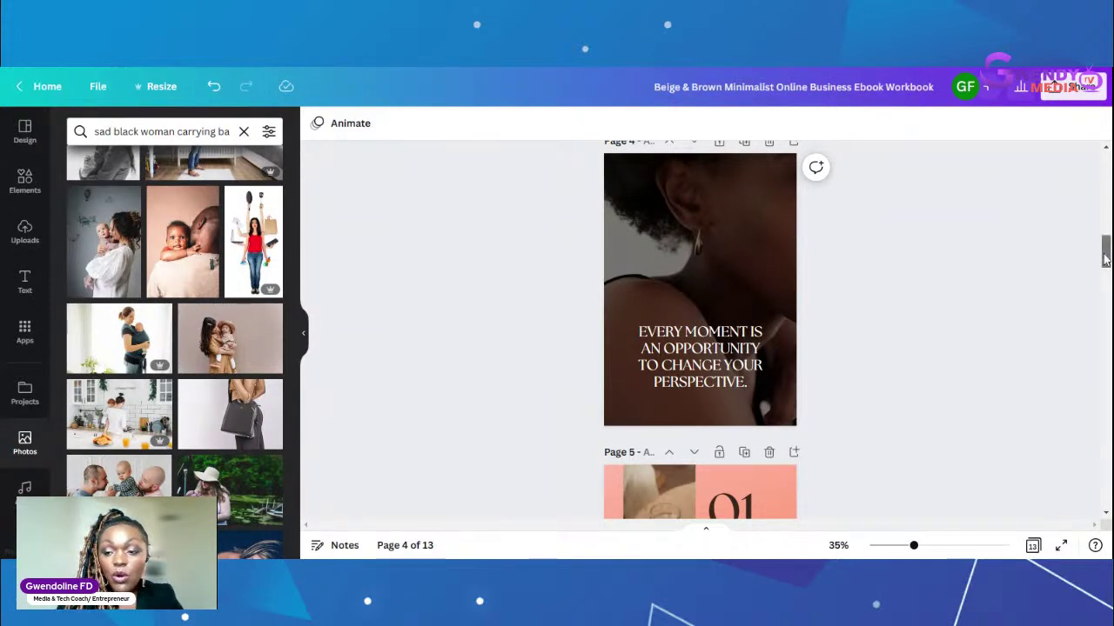
# Step: Add a subheading text box to page 5 and place it above the large "01" numeral
pyautogui.moveTo(1105, 258); pyautogui.dragTo(1106, 285)
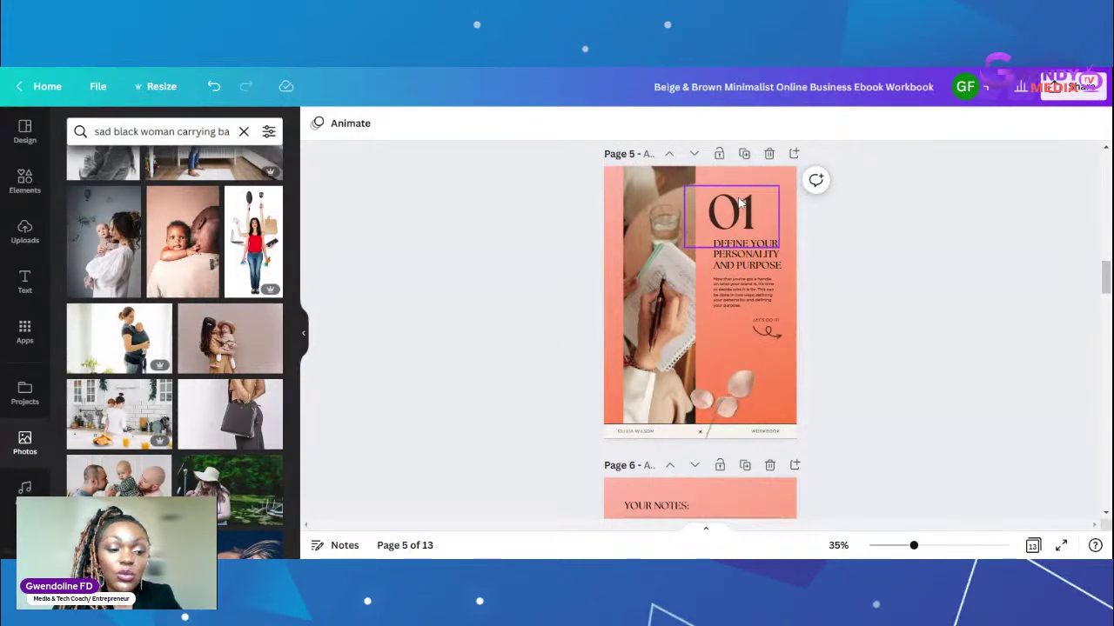
pyautogui.click(25, 283)
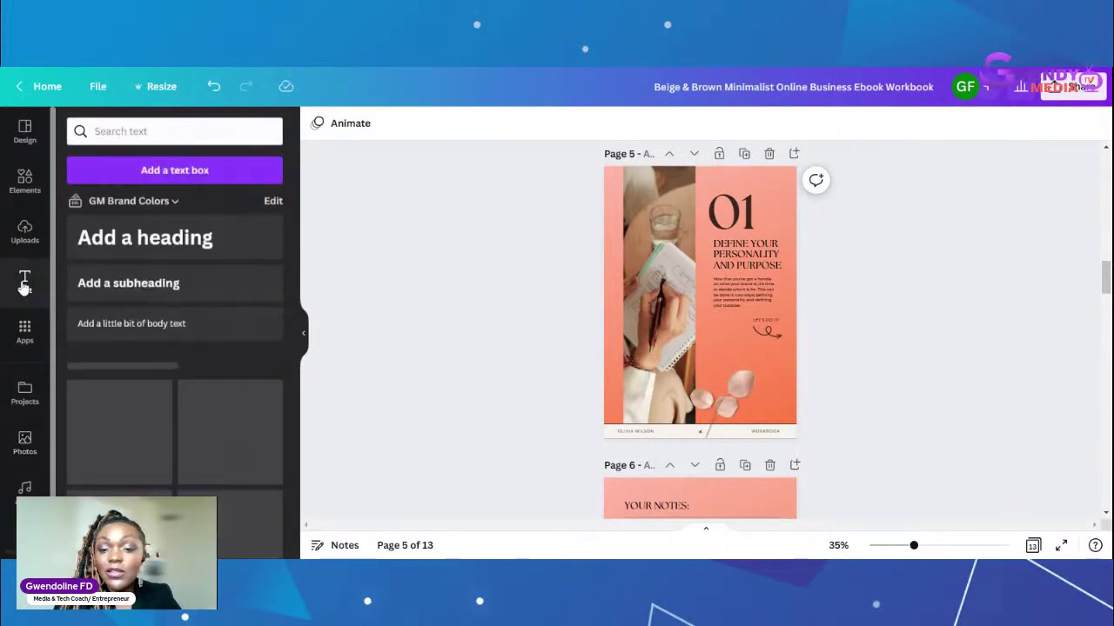
pyautogui.click(139, 287)
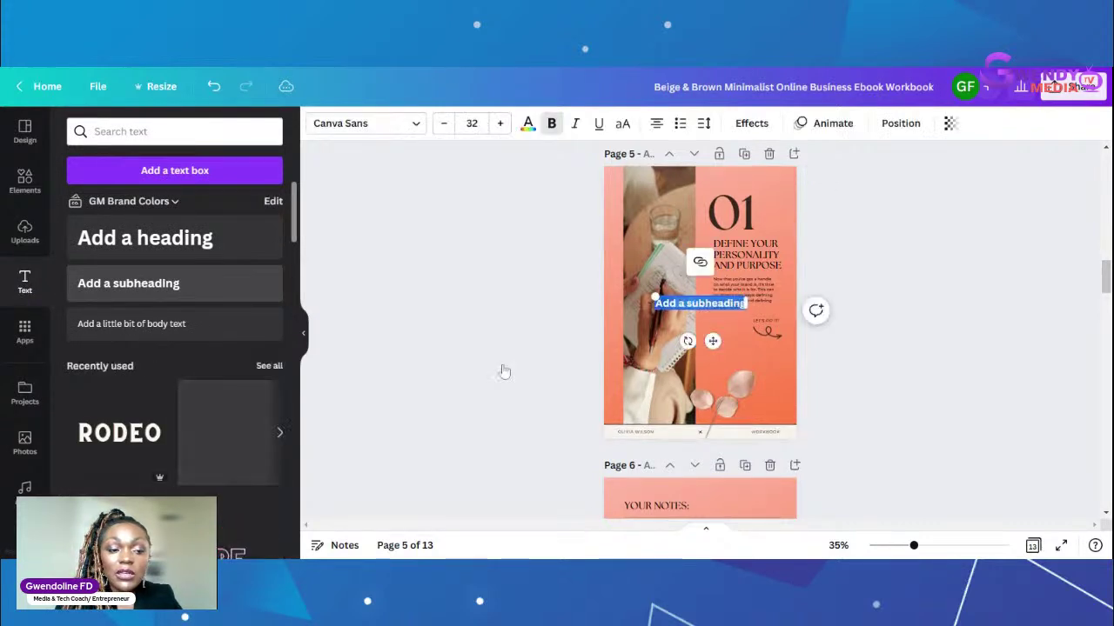
pyautogui.click(907, 304)
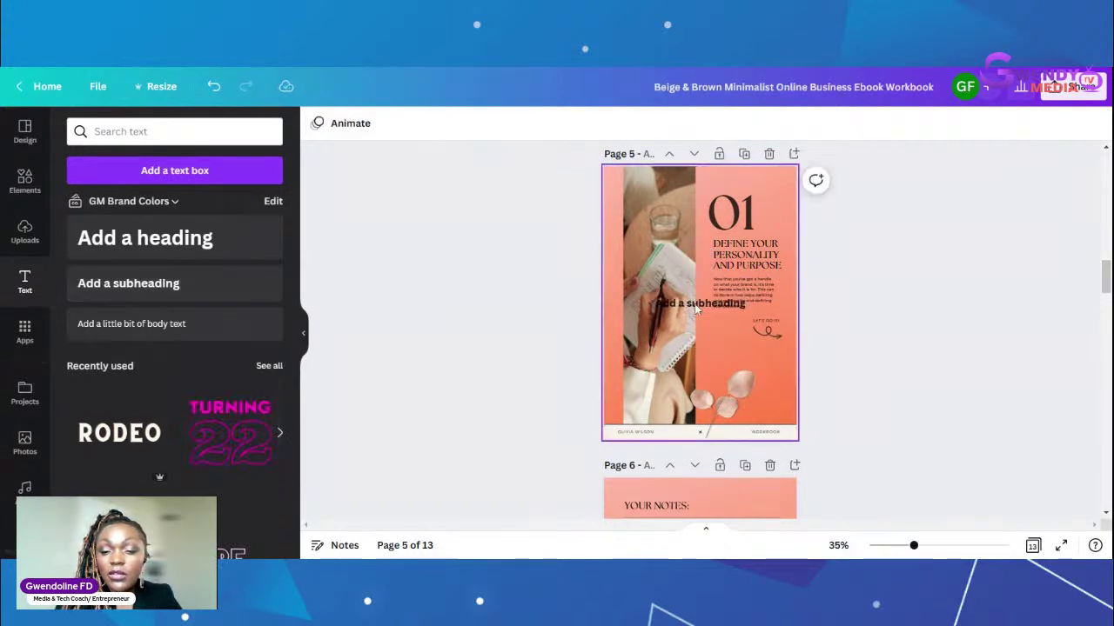
pyautogui.moveTo(677, 306); pyautogui.dragTo(719, 185)
# Step: Replace page 5's subheading placeholder with "CHAPTER" and shift the "01" numeral right so it sits centred beneath it
pyautogui.doubleClick(746, 190)
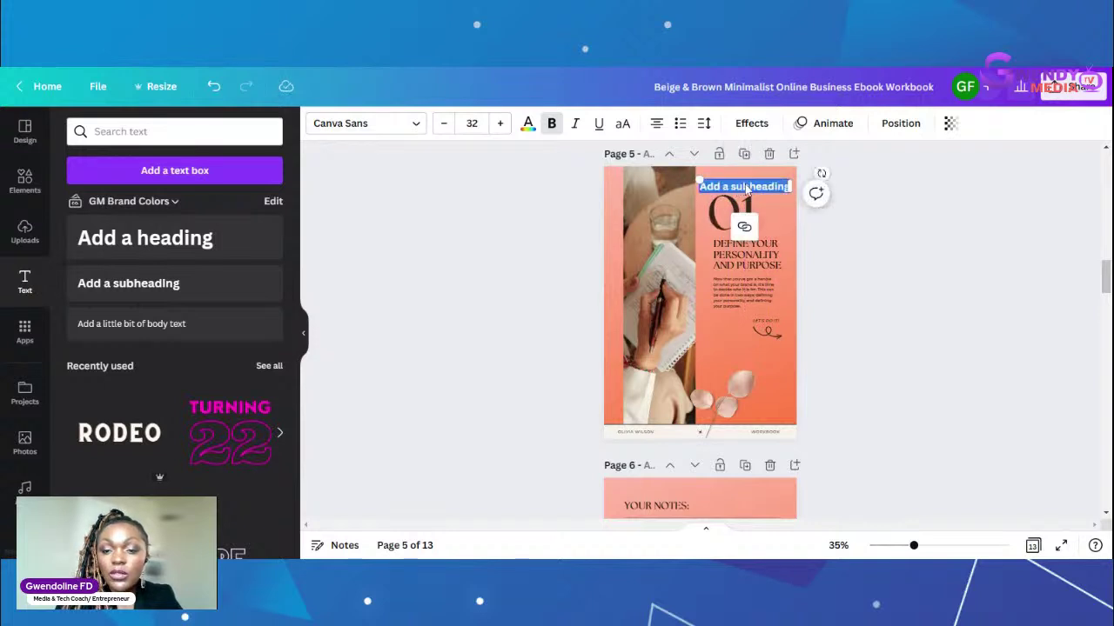
pyautogui.write('CH')
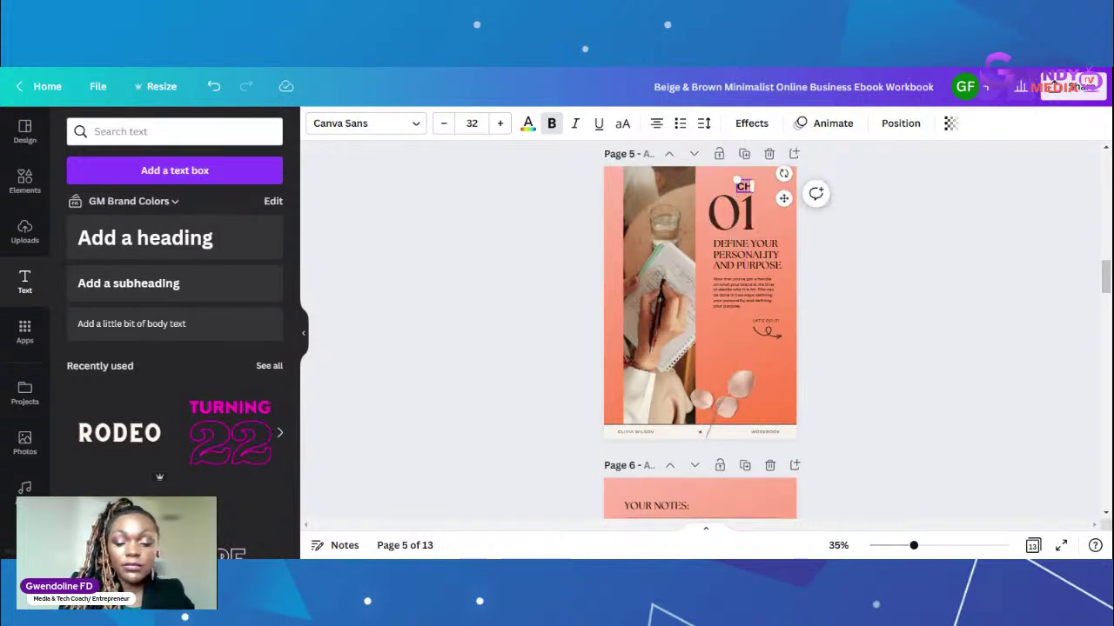
pyautogui.write('APTER')
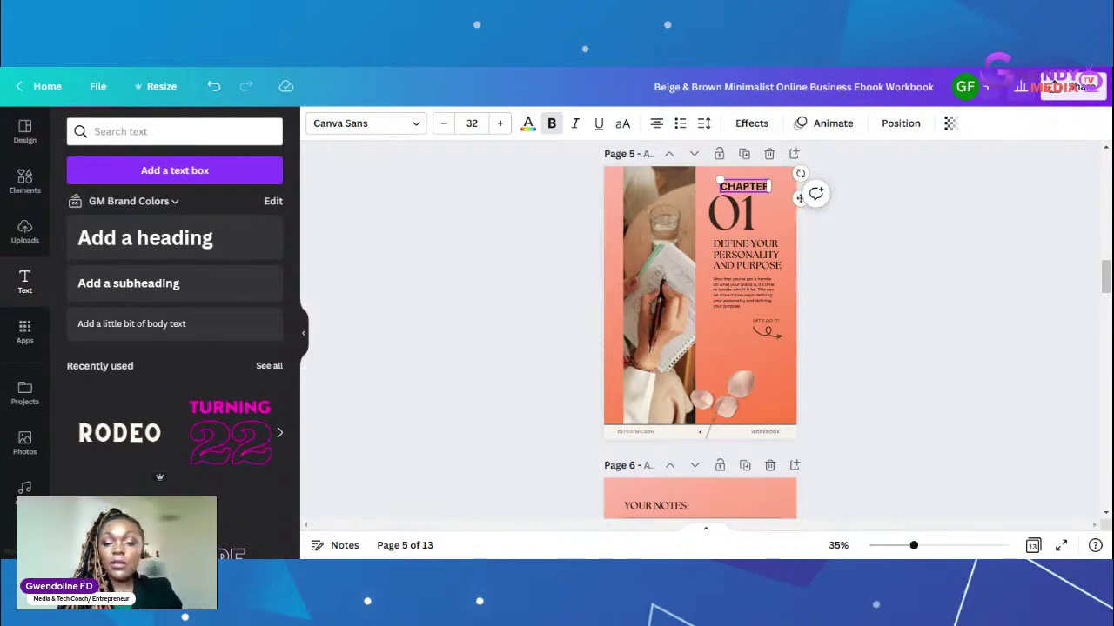
pyautogui.click(1004, 288)
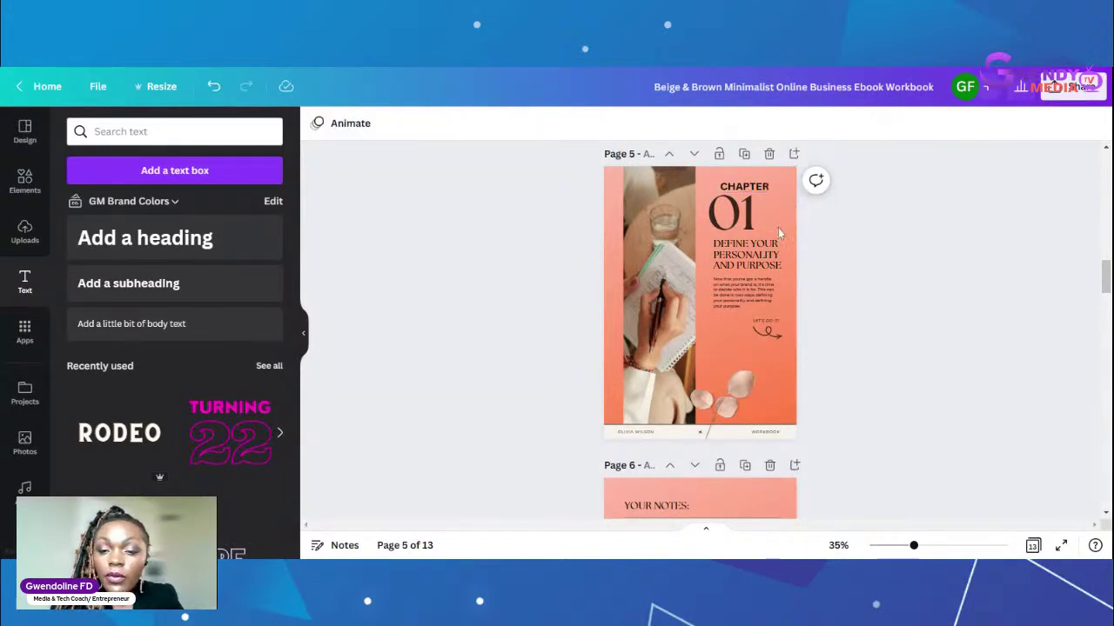
pyautogui.click(742, 205)
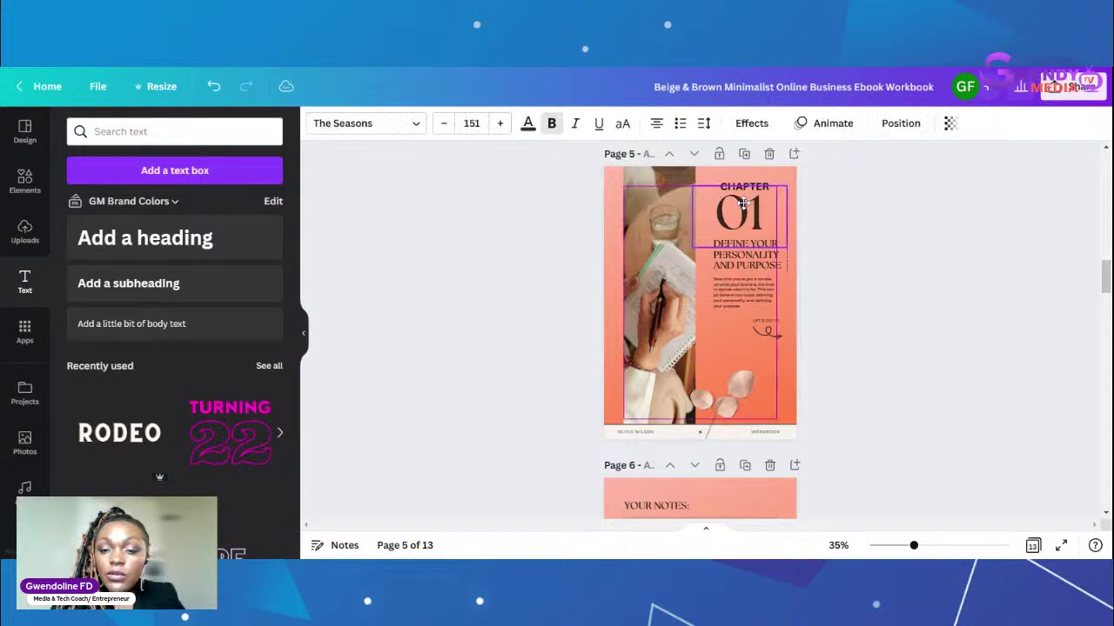
pyautogui.moveTo(742, 204); pyautogui.dragTo(745, 205)
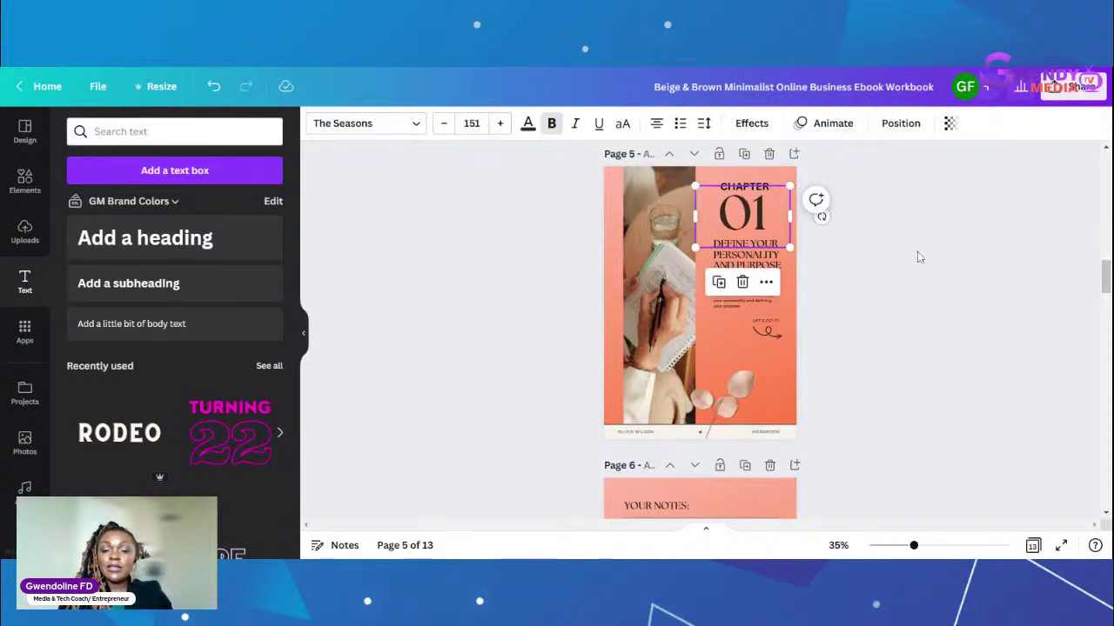
# Step: Extend the left edge of page 5's tall photo toward the page margin and trim its right edge away from the chapter text
pyautogui.click(919, 256)
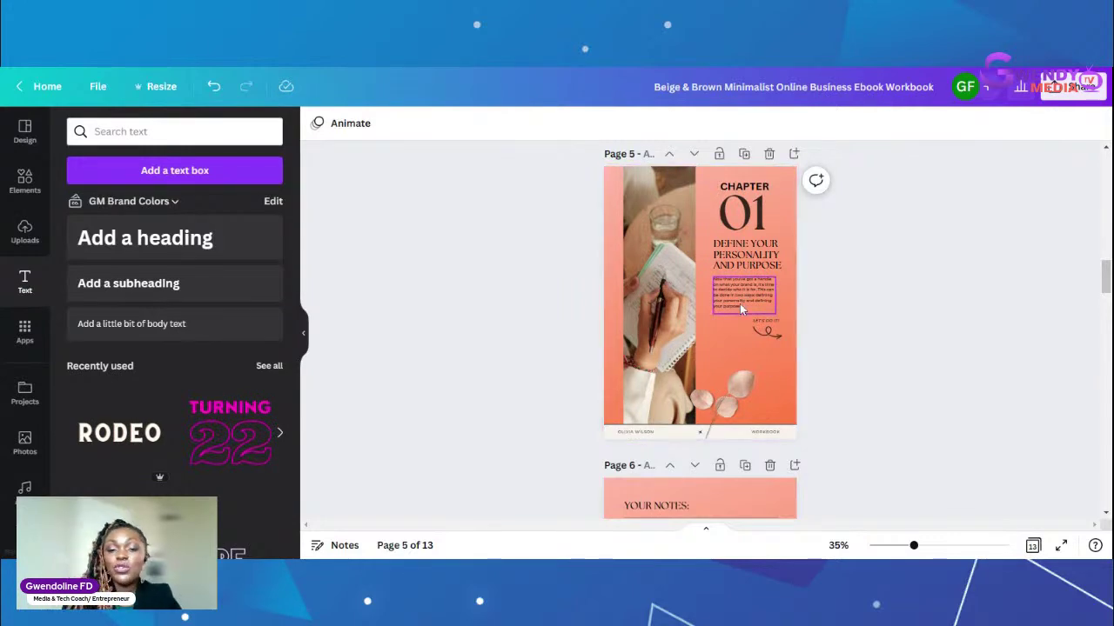
pyautogui.click(694, 284)
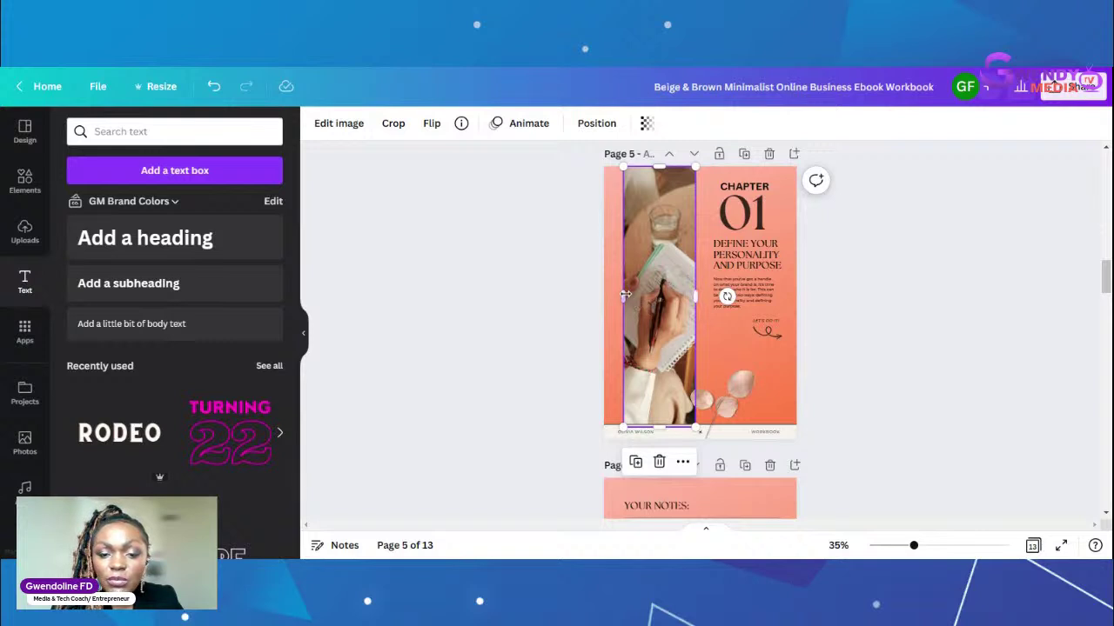
pyautogui.moveTo(622, 296); pyautogui.dragTo(613, 294)
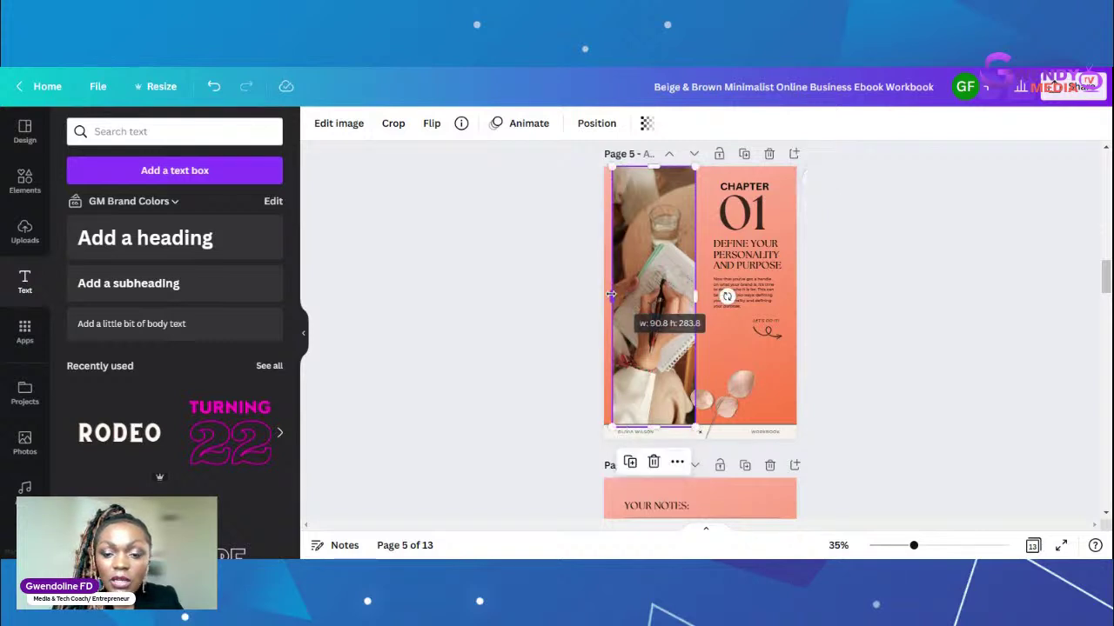
pyautogui.moveTo(692, 298)
pyautogui.mouseDown()
pyautogui.moveTo(642, 311)
pyautogui.moveTo(686, 305)
pyautogui.mouseUp()
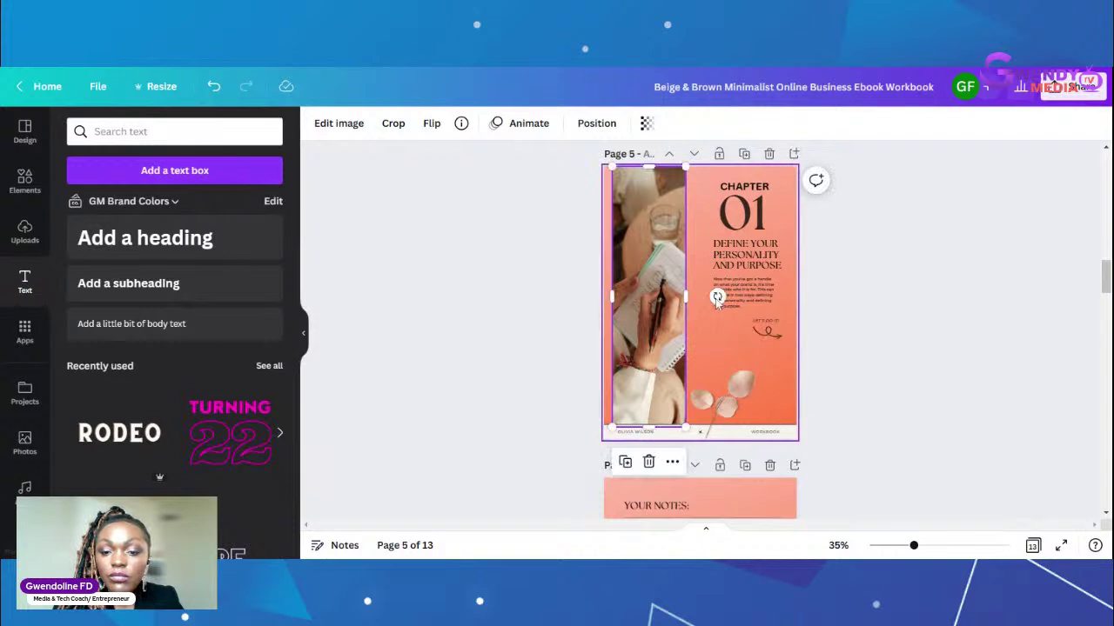
# Step: Try rotating page 5's photo to a horizontal orientation and moving it left, and undo both changes
pyautogui.moveTo(649, 323); pyautogui.dragTo(687, 274)
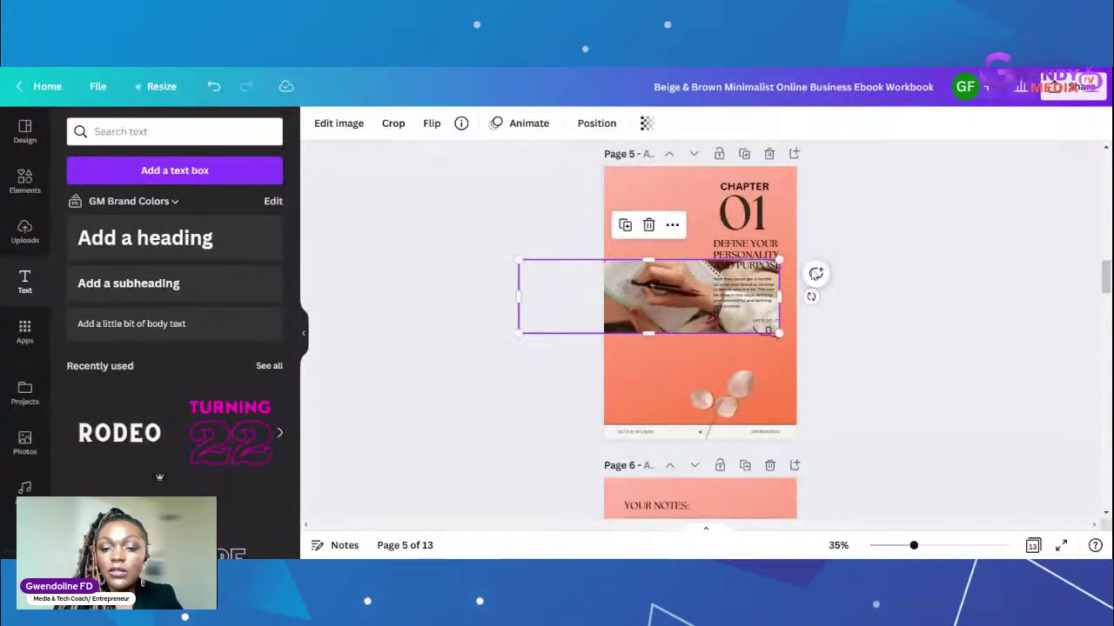
pyautogui.click(879, 277)
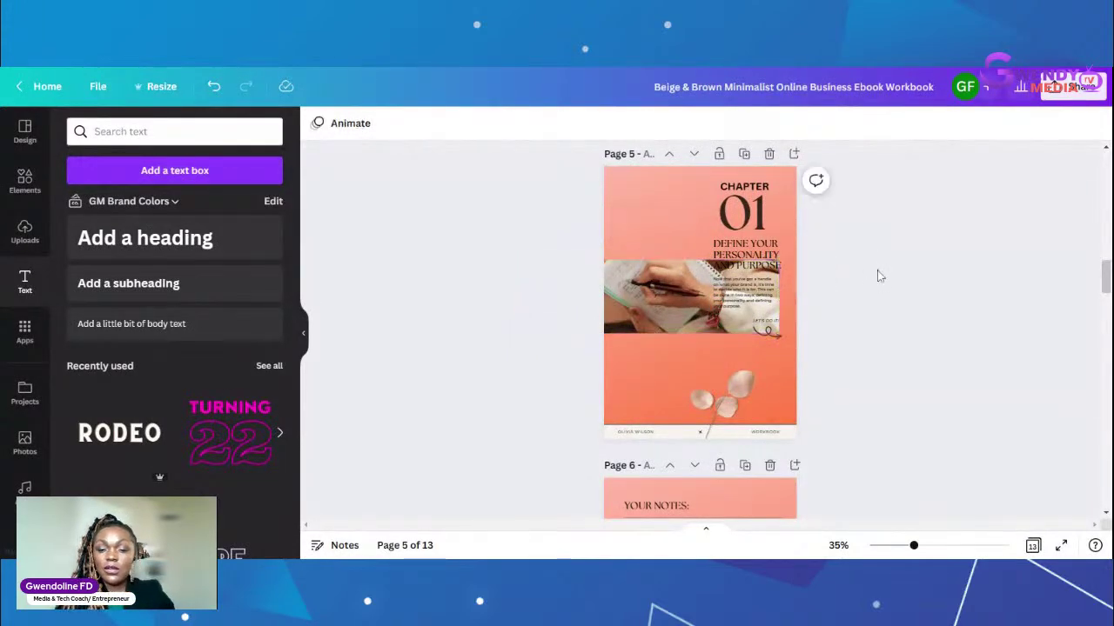
pyautogui.click(663, 300)
pyautogui.moveTo(663, 300); pyautogui.dragTo(579, 286)
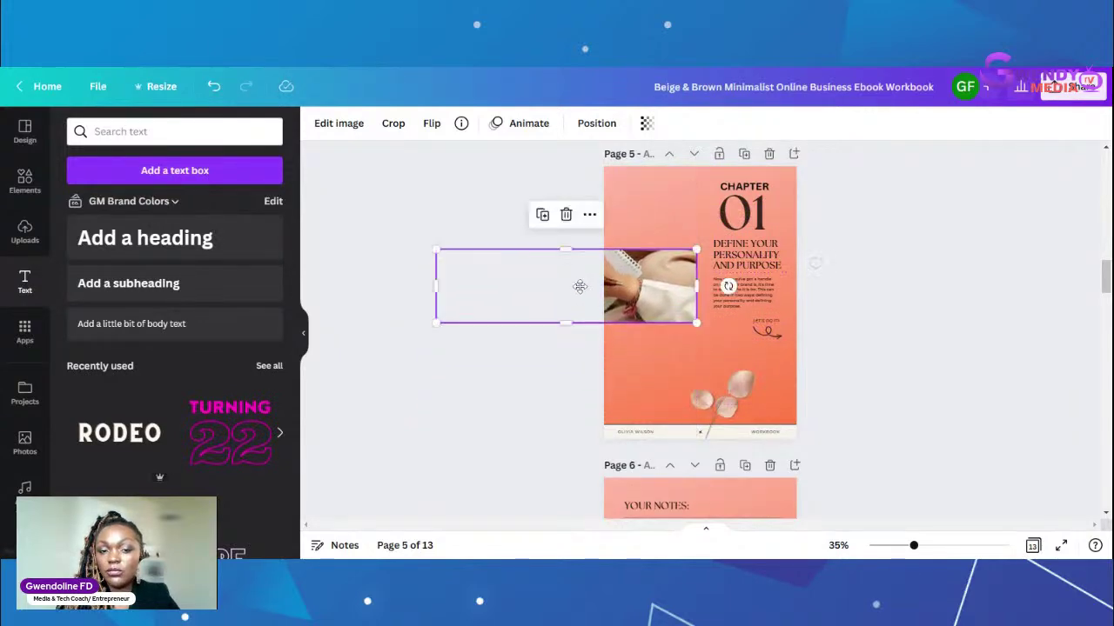
pyautogui.click(214, 89)
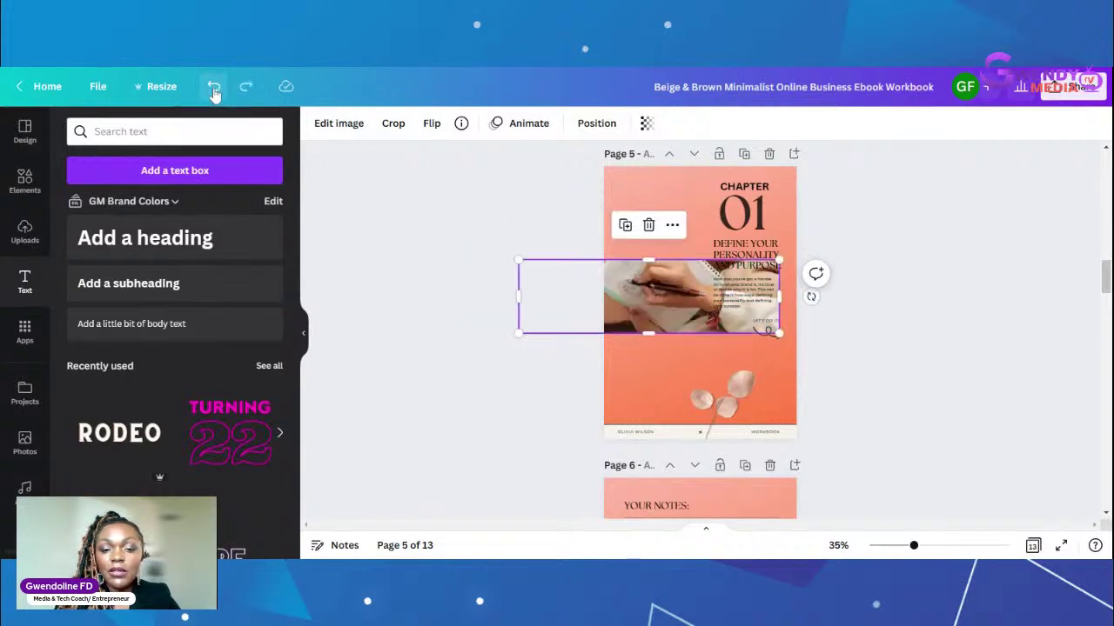
pyautogui.click(214, 89)
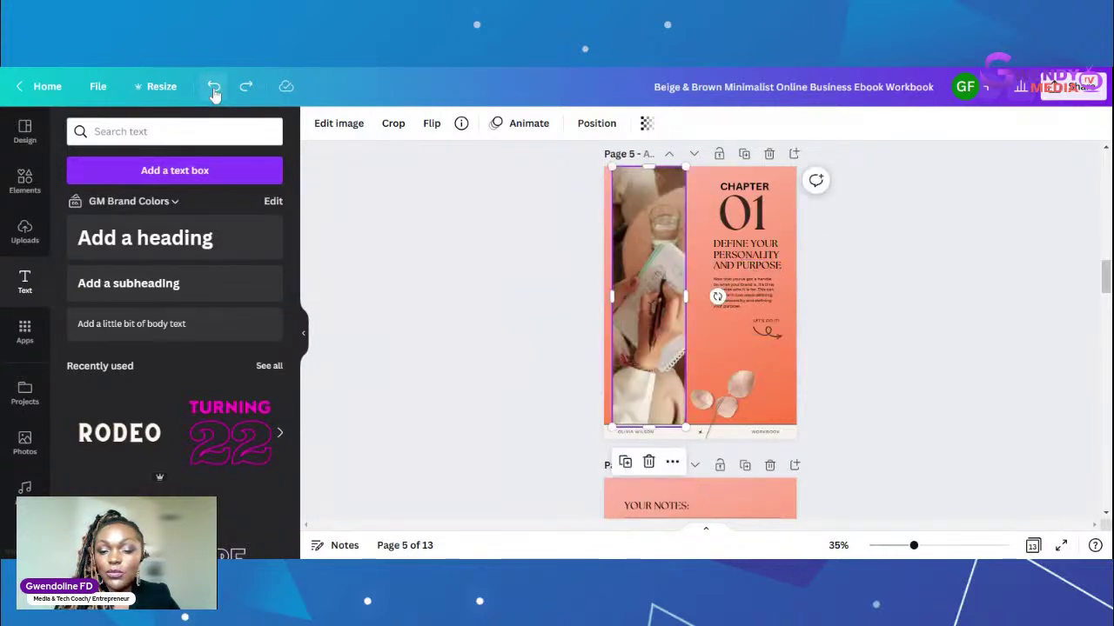
pyautogui.click(945, 259)
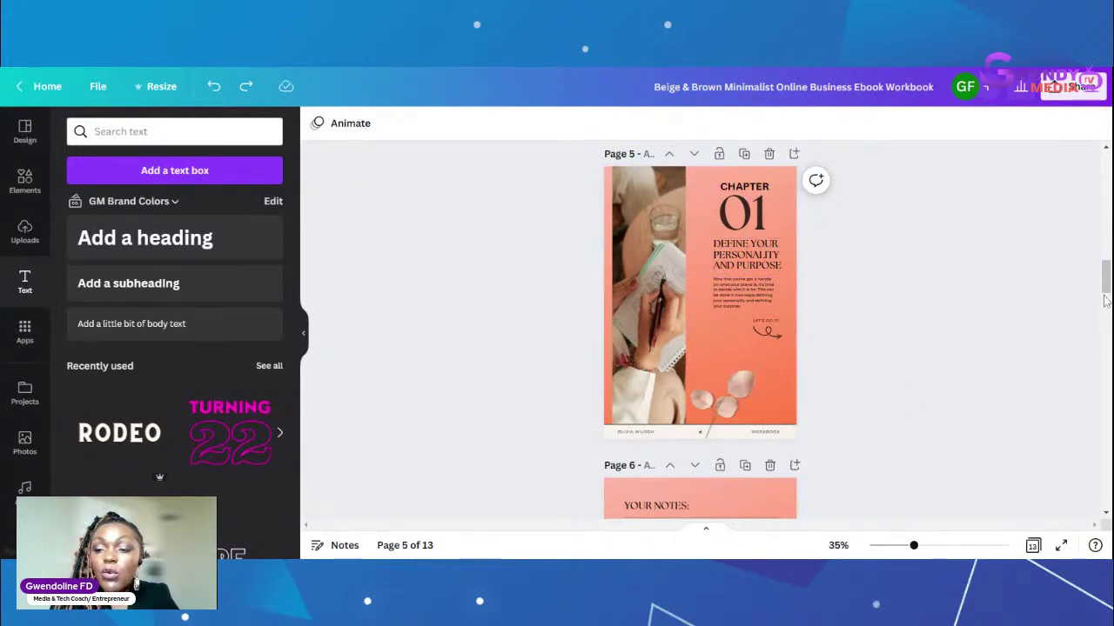
# Step: Review the workbook's inner pages, from the chapter 01 page through the notes, naming and strategy pages
pyautogui.moveTo(1106, 280); pyautogui.dragTo(1107, 341)
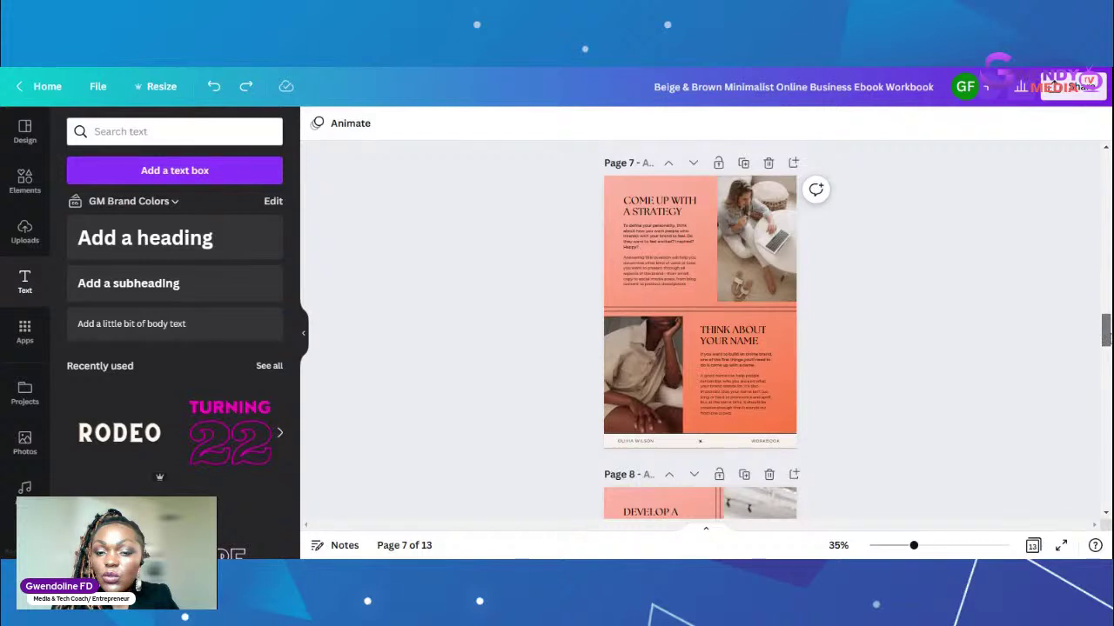
pyautogui.moveTo(1106, 331); pyautogui.dragTo(1107, 288)
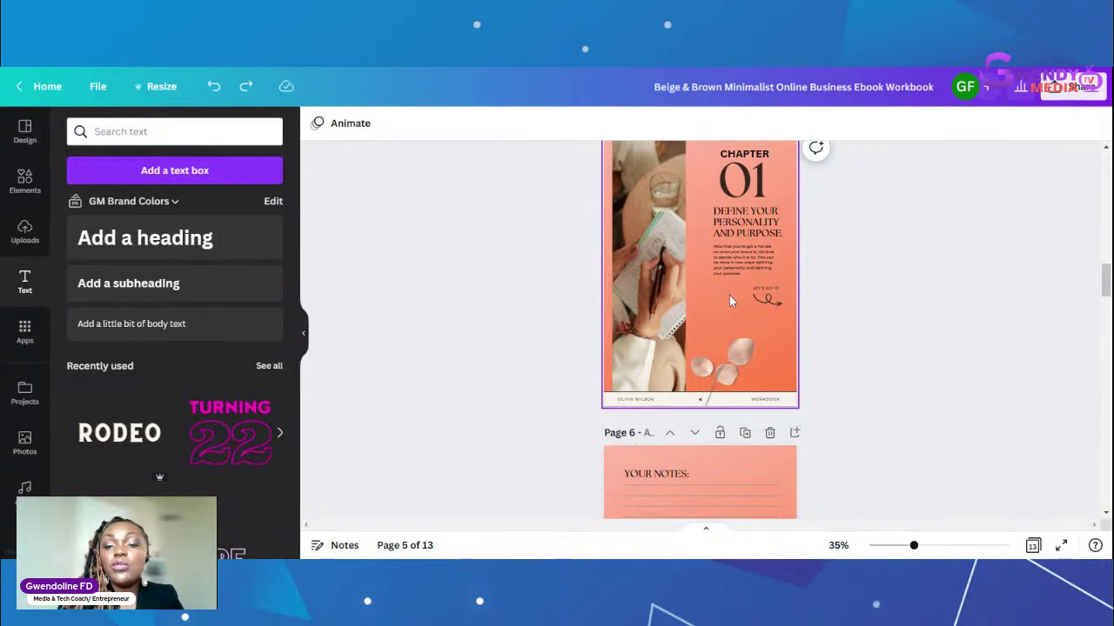
pyautogui.click(755, 193)
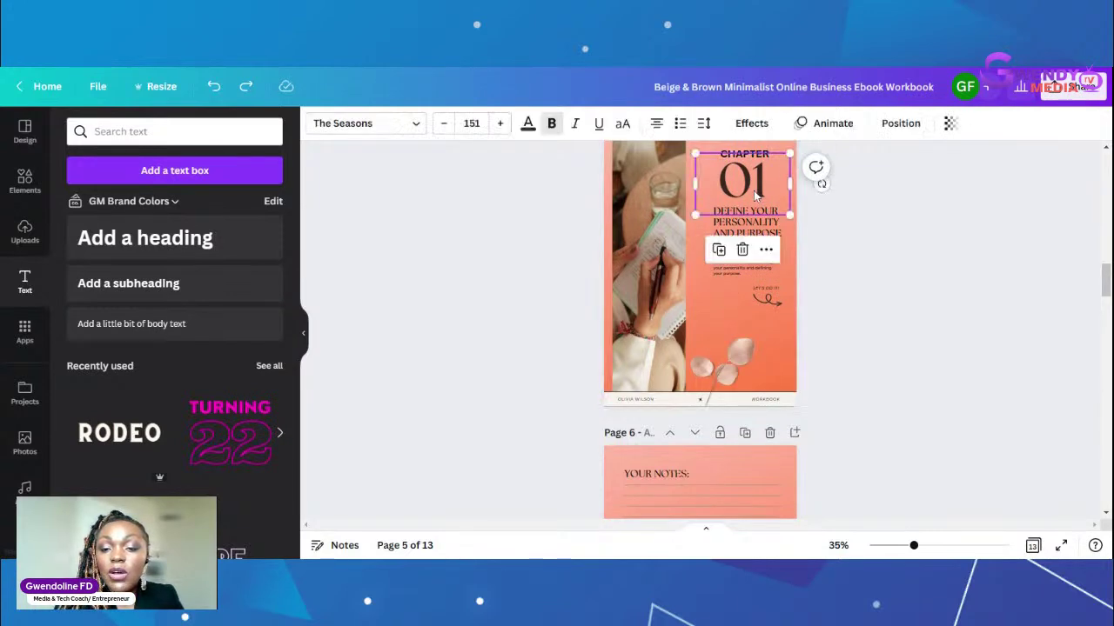
pyautogui.doubleClick(755, 193)
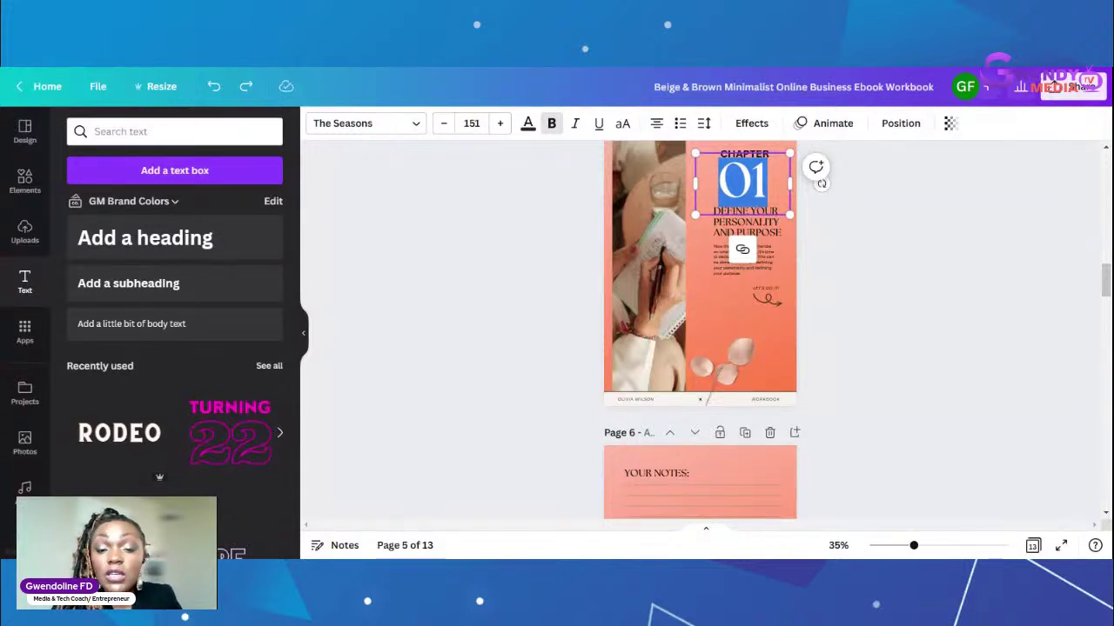
pyautogui.click(957, 296)
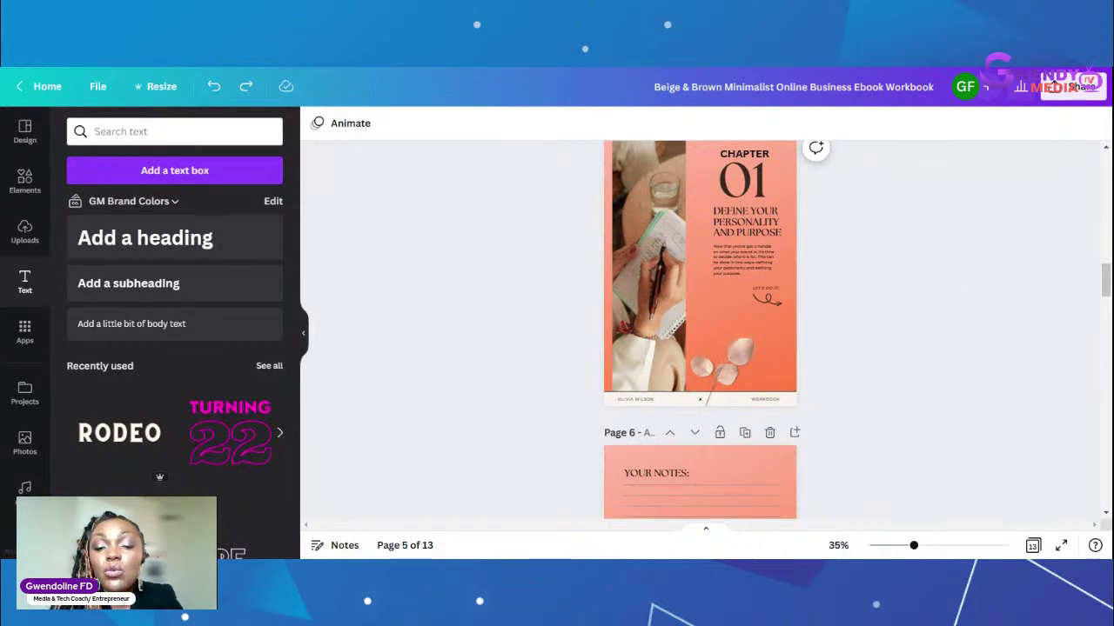
pyautogui.click(626, 229)
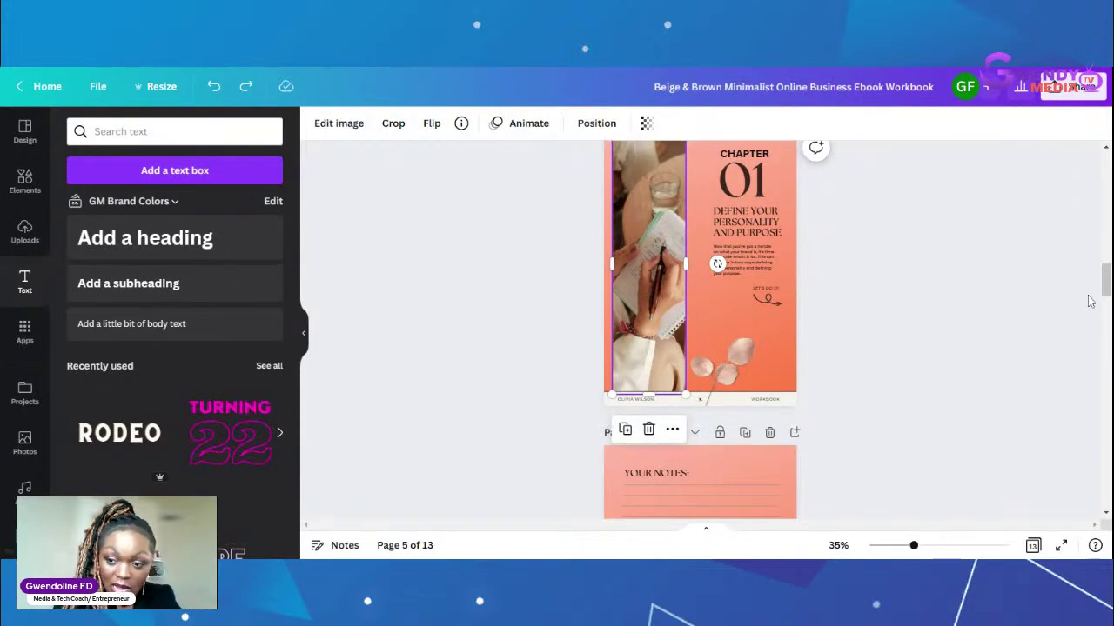
pyautogui.moveTo(1105, 289); pyautogui.dragTo(1105, 309)
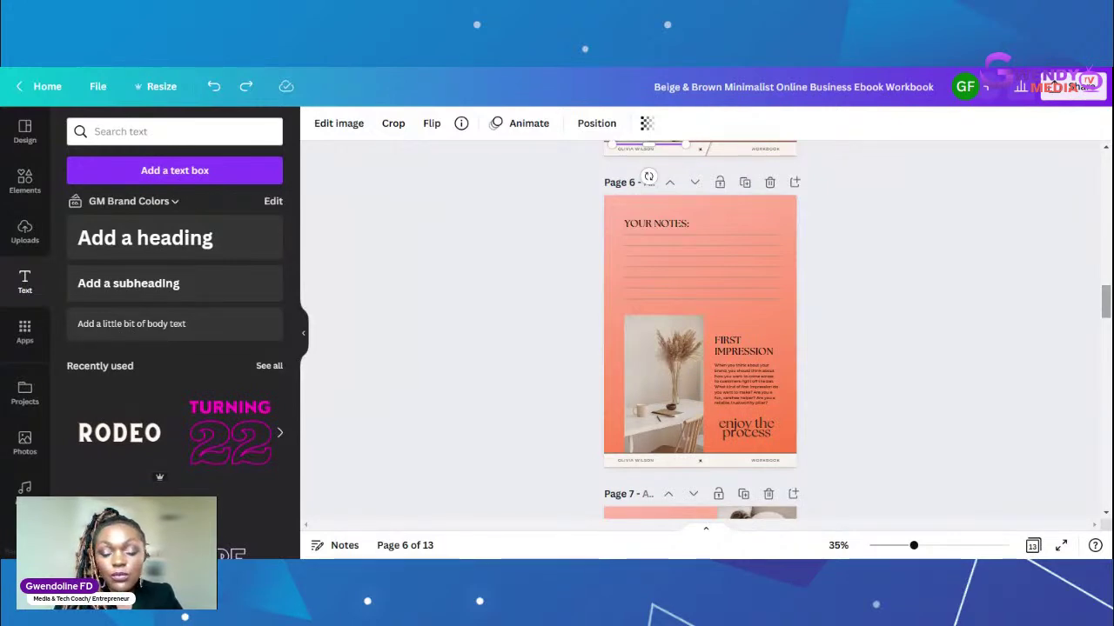
pyautogui.moveTo(1105, 302); pyautogui.dragTo(1104, 352)
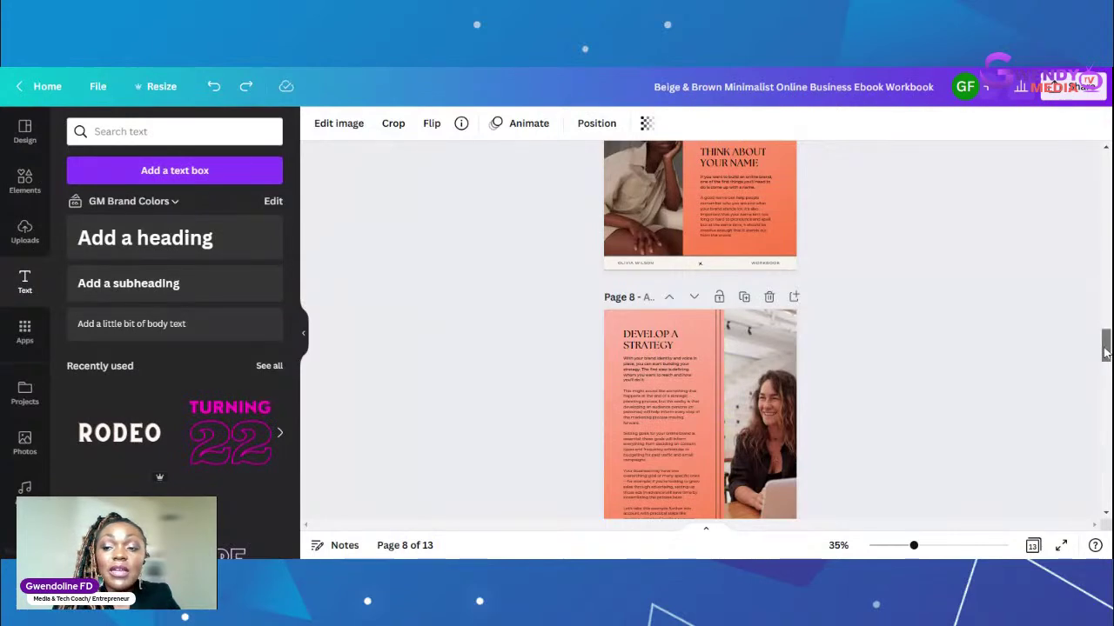
pyautogui.moveTo(1105, 352)
pyautogui.mouseDown()
pyautogui.moveTo(1104, 265)
pyautogui.moveTo(1107, 365)
pyautogui.mouseUp()
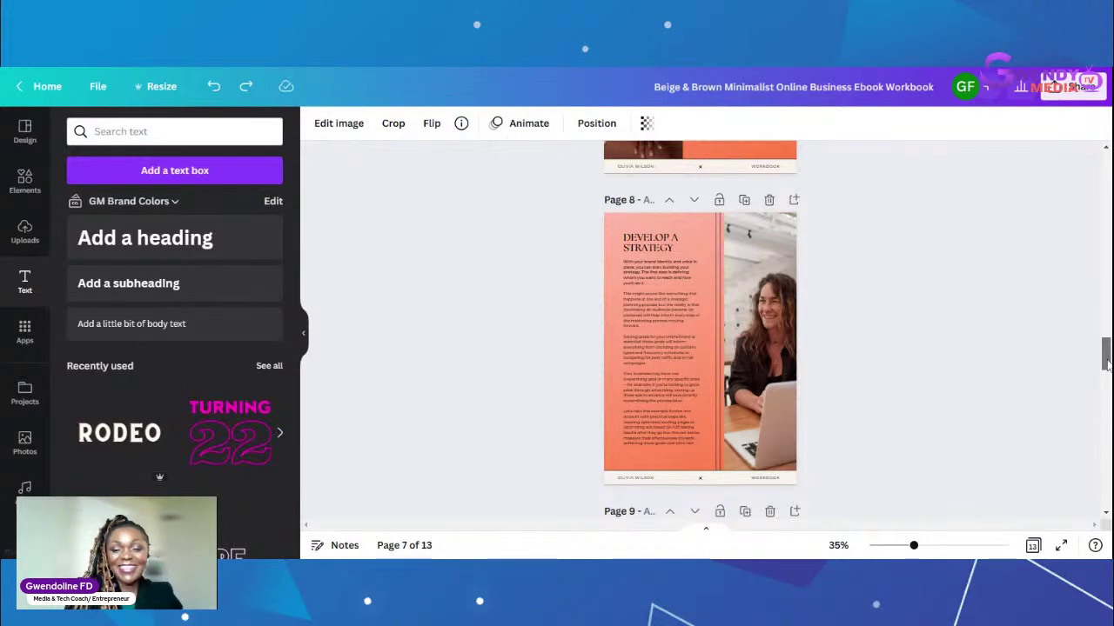
# Step: Recolour the dark website box on page 13's thank-you page with the red from the GM Brand Colors
pyautogui.moveTo(1107, 364); pyautogui.dragTo(1108, 492)
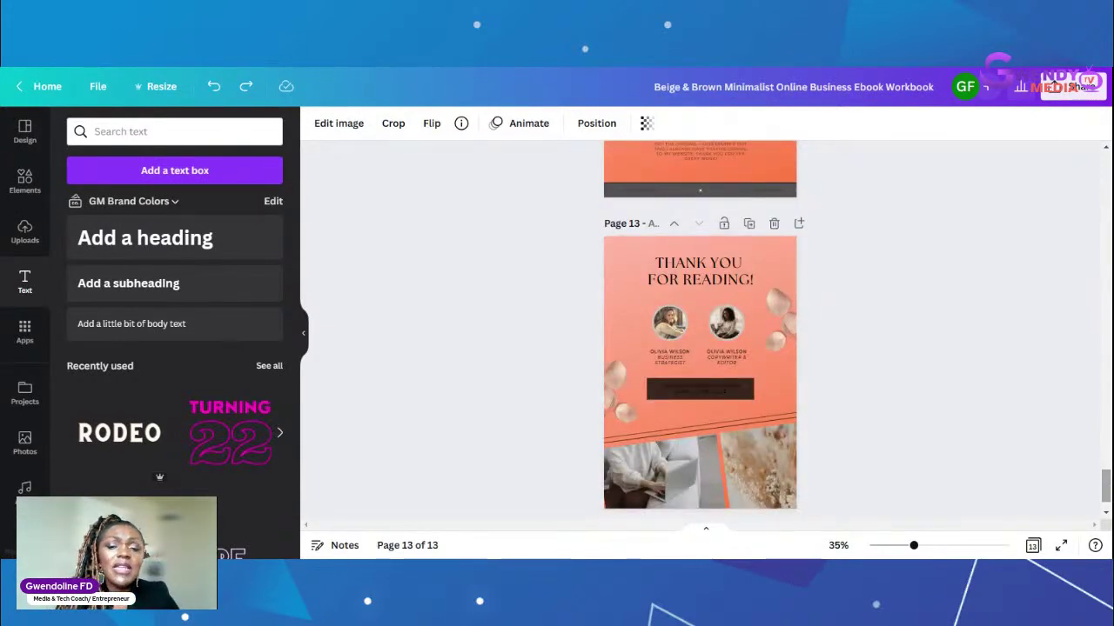
pyautogui.click(751, 394)
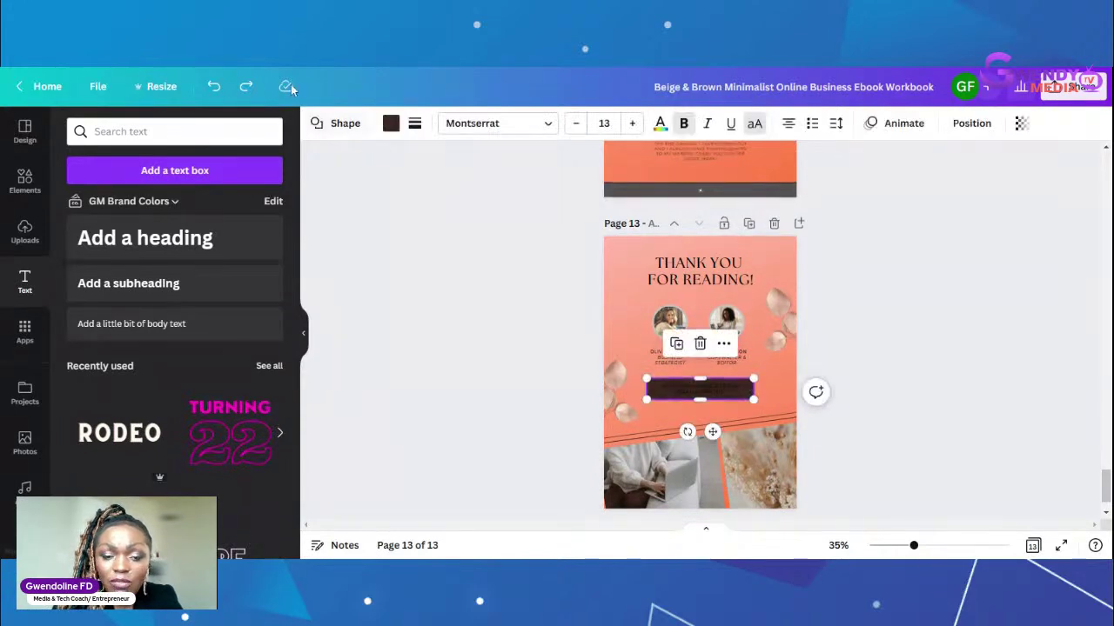
pyautogui.click(391, 124)
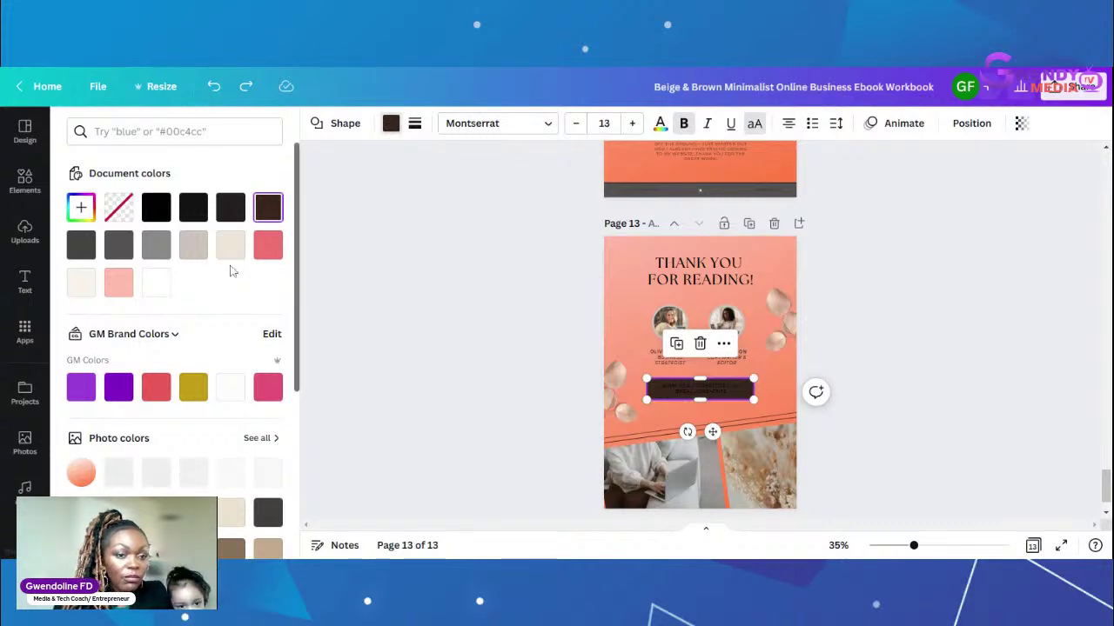
pyautogui.click(270, 248)
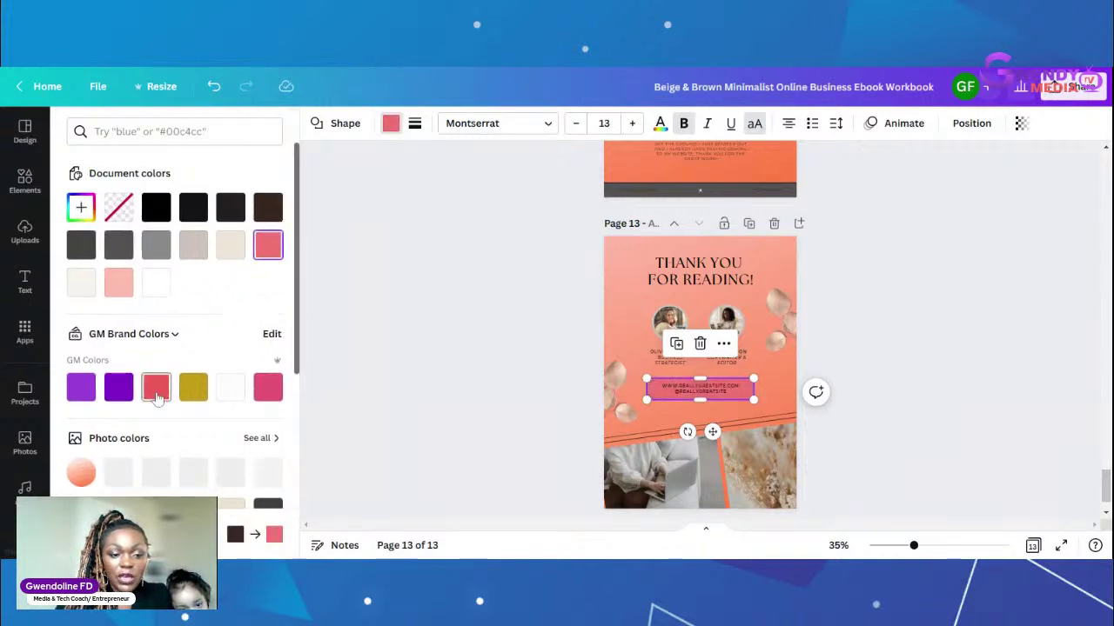
pyautogui.click(156, 391)
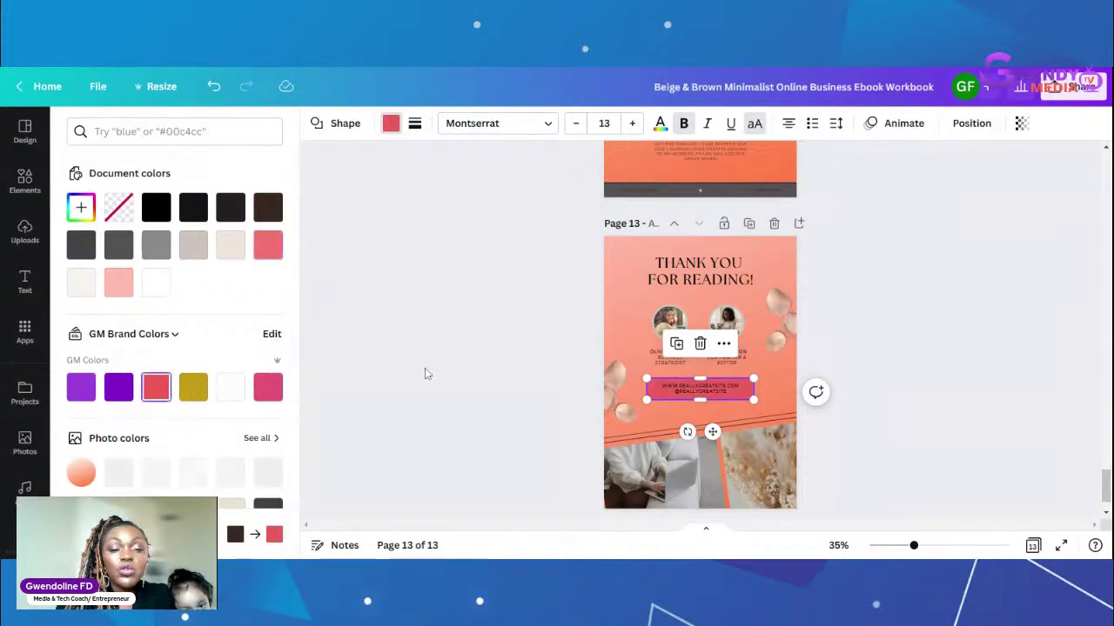
pyautogui.press('Escape')
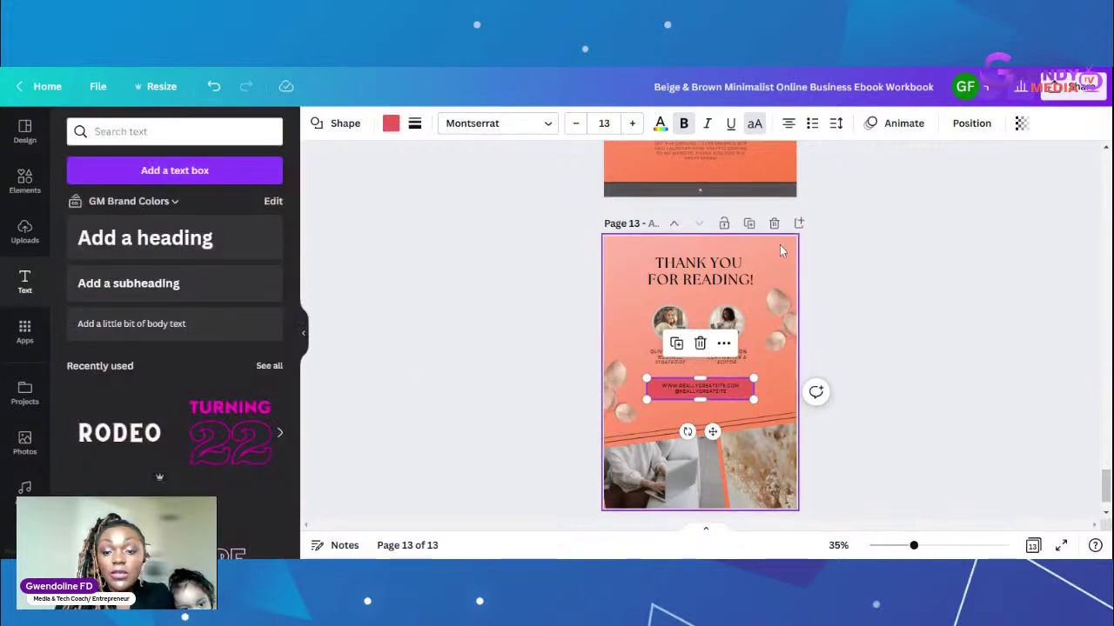
# Step: Apply the coral gradient from the background gallery to the page 13 background, and return to the cover page
pyautogui.click(780, 251)
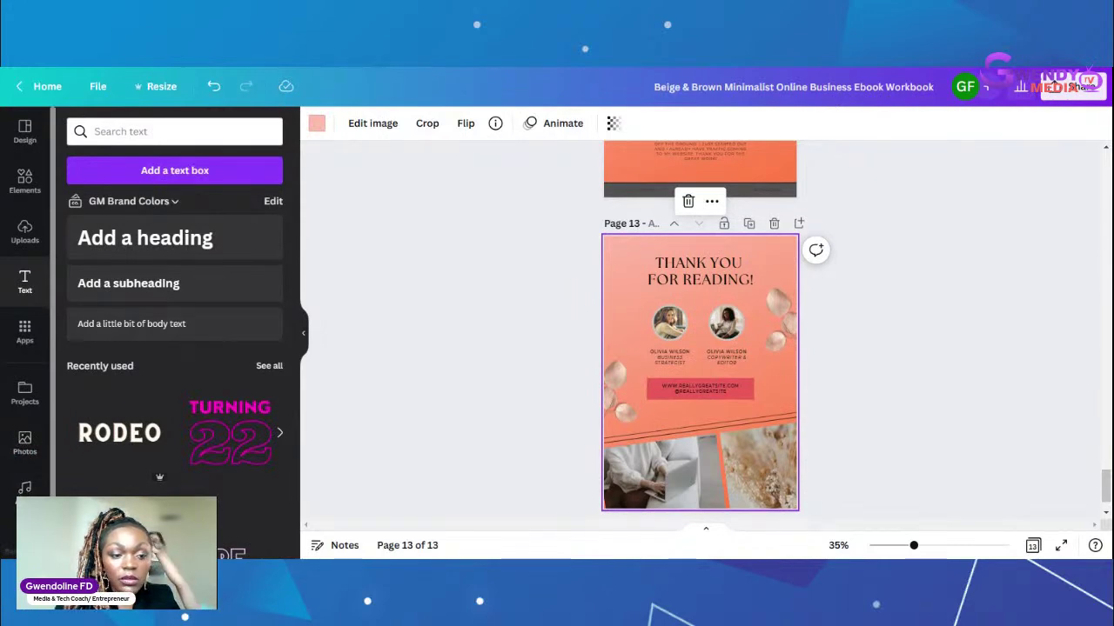
pyautogui.click(25, 541)
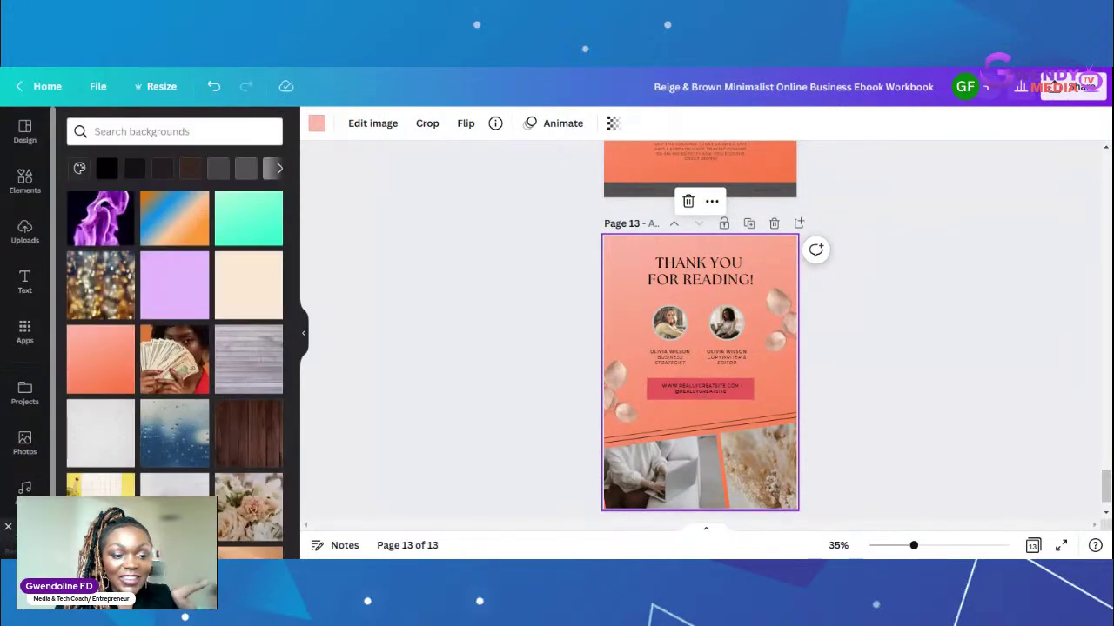
pyautogui.click(102, 374)
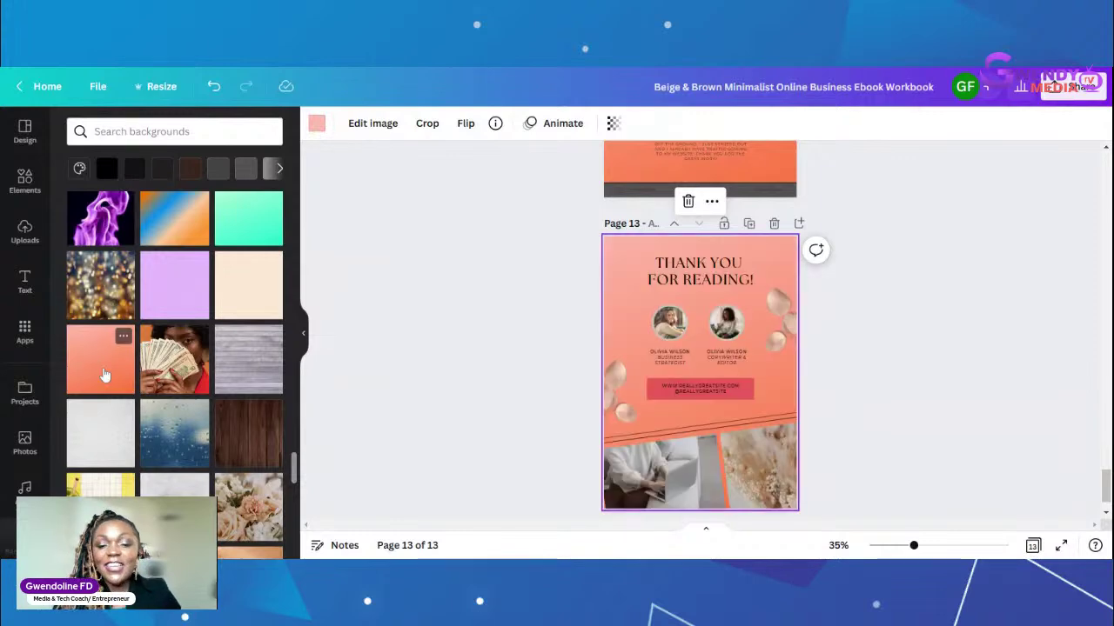
pyautogui.click(977, 299)
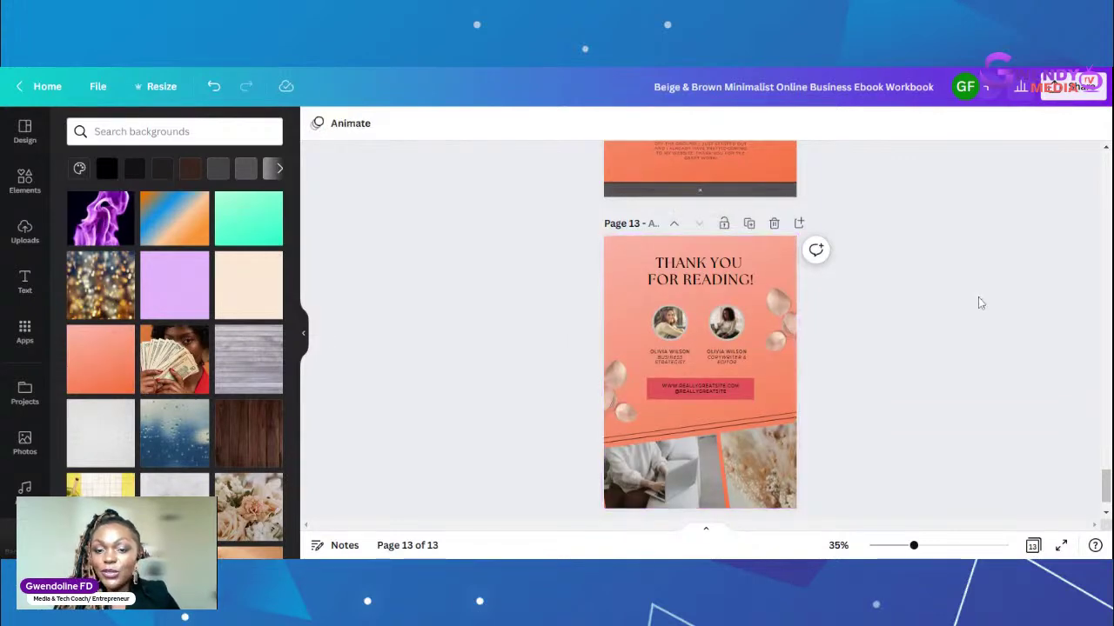
pyautogui.moveTo(1105, 475); pyautogui.dragTo(1104, 157)
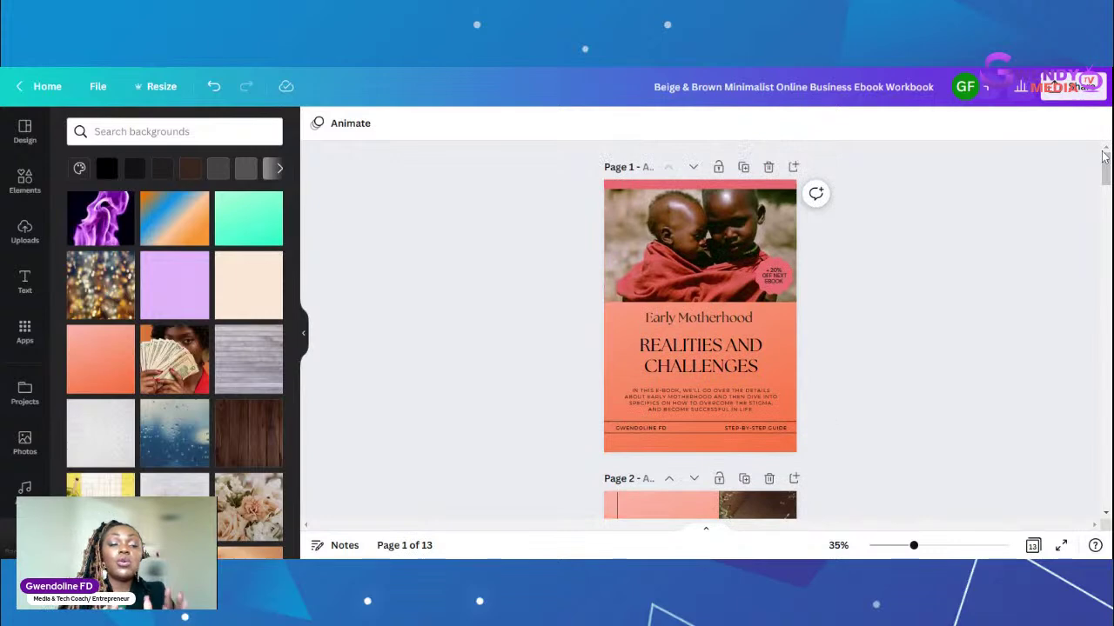